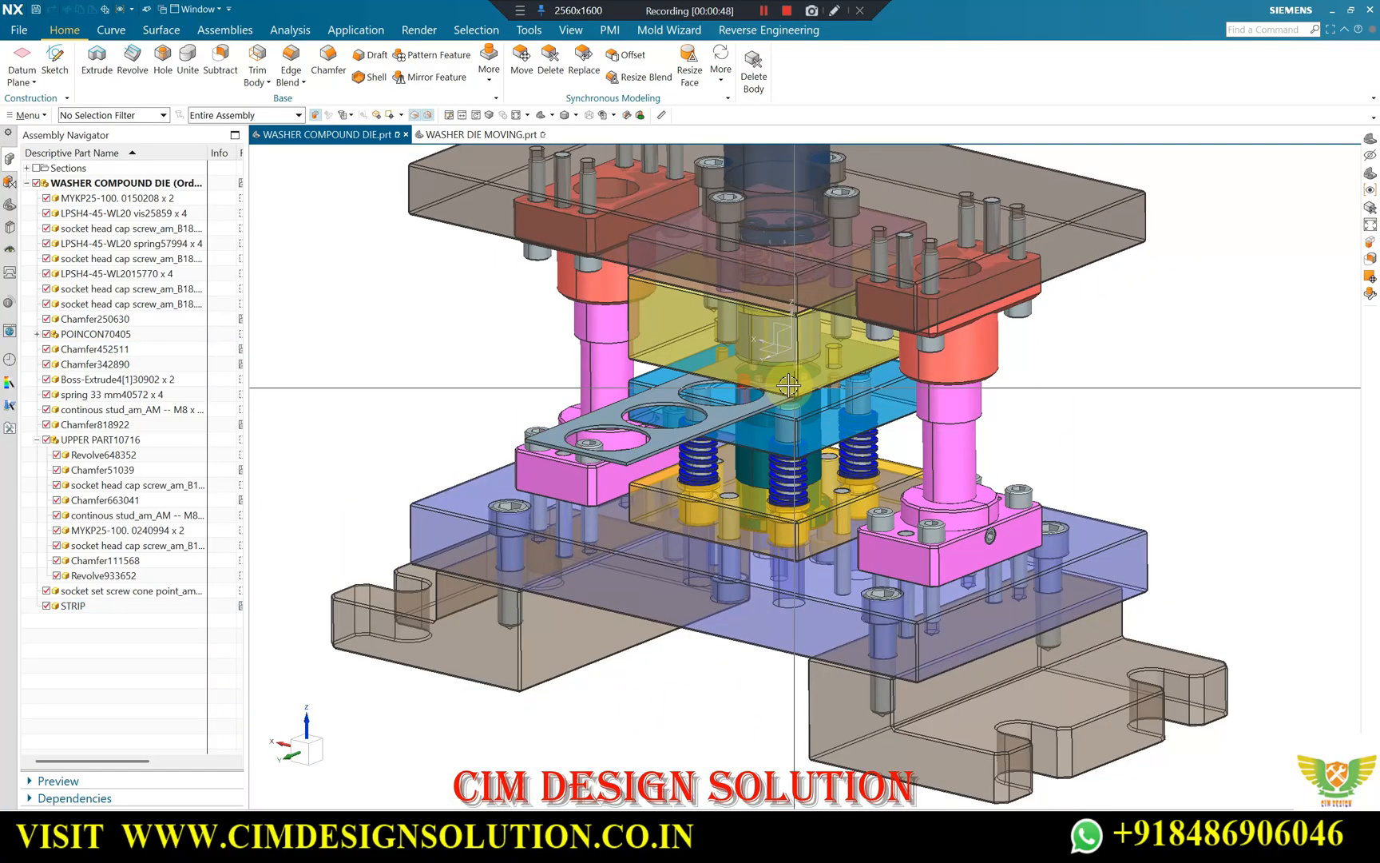
# Examine the strip and its stop pin between the yellow die block and the blue stripper plate.
pyautogui.scroll(2, 775, 397)
pyautogui.scroll(-3, 783, 376)
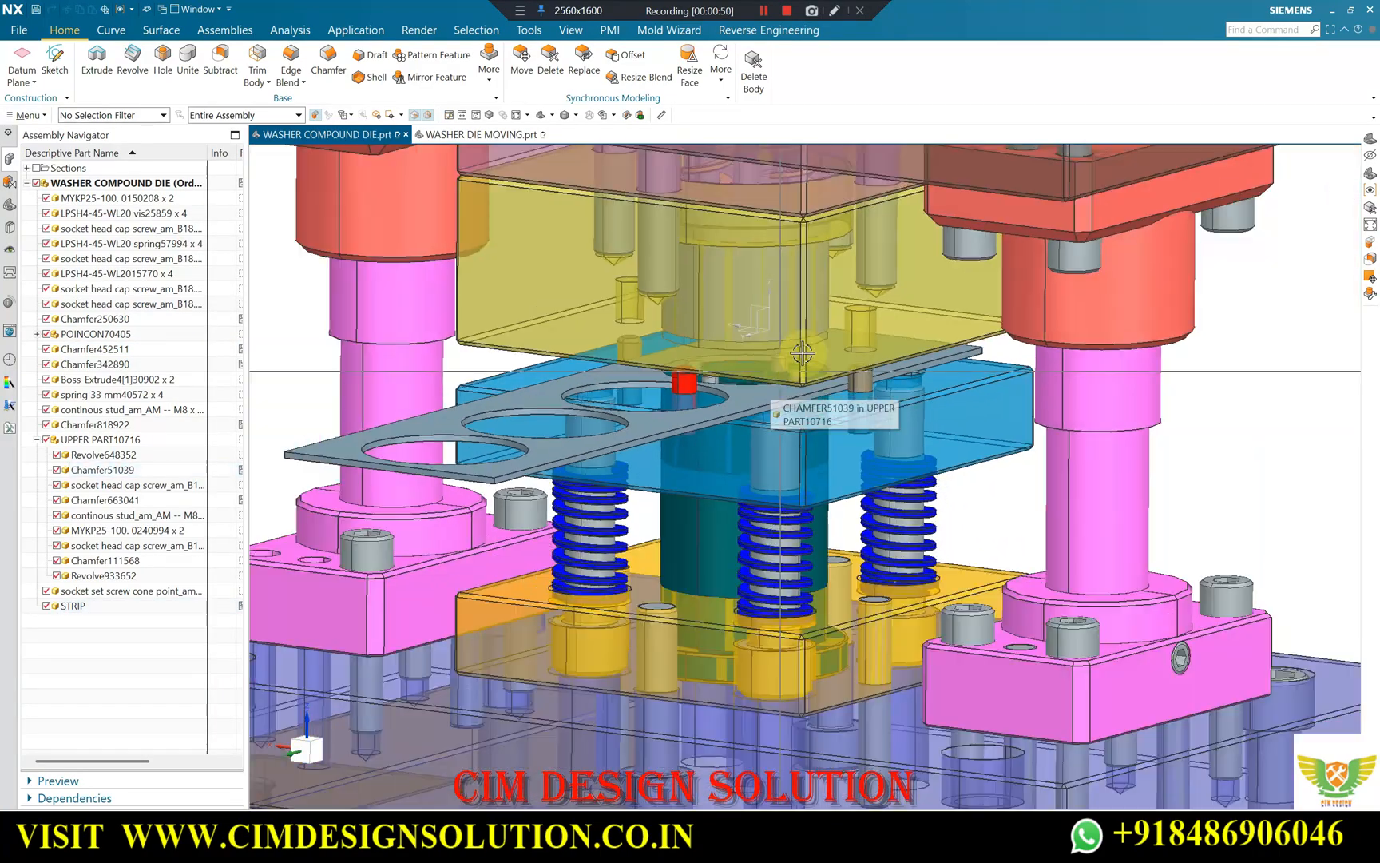
pyautogui.scroll(3, 788, 354)
pyautogui.moveTo(788, 355); pyautogui.dragTo(763, 354, button='middle')
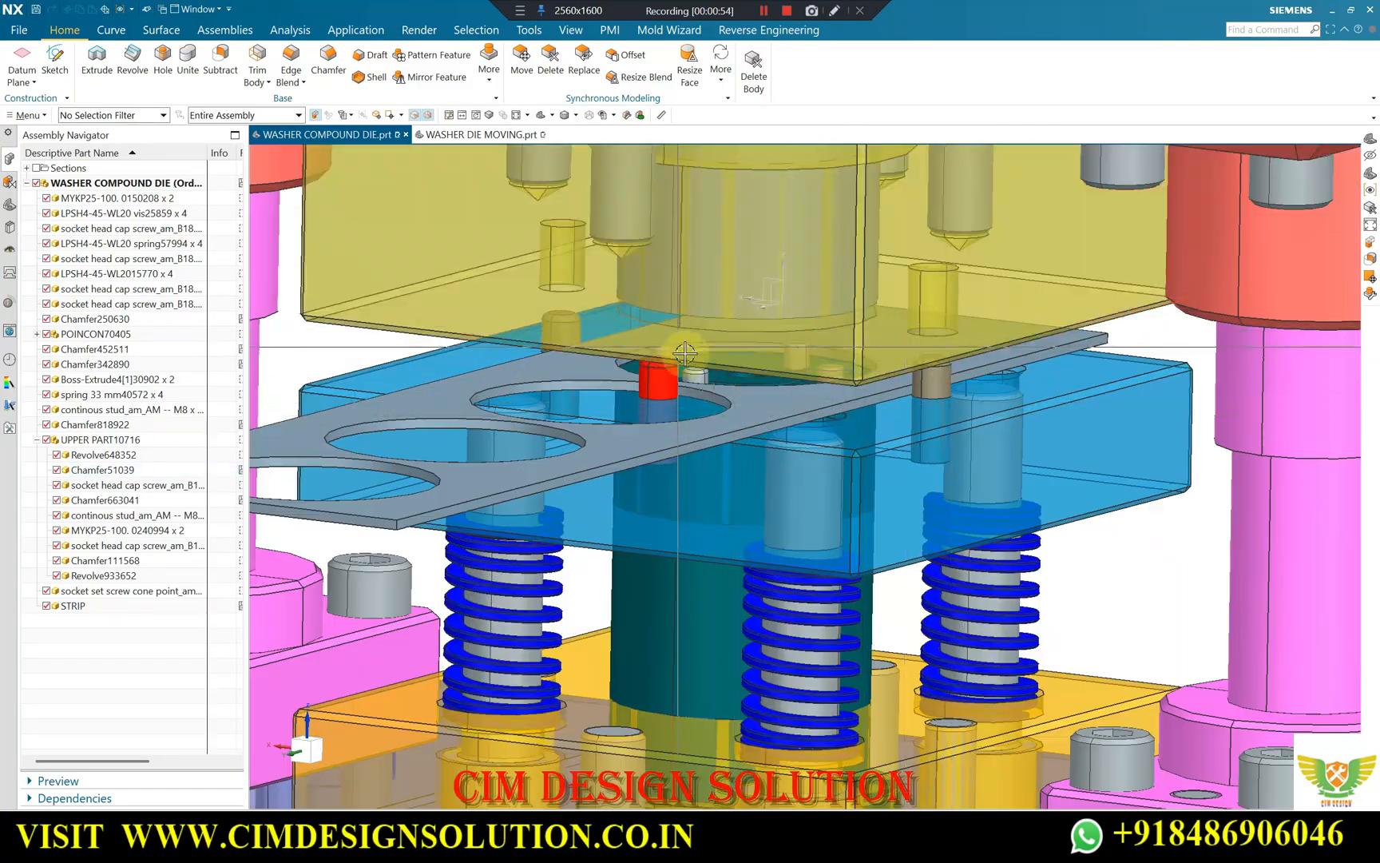
pyautogui.moveTo(734, 349); pyautogui.dragTo(747, 355, button='middle')
pyautogui.scroll(3, 754, 358)
pyautogui.scroll(2, 828, 359)
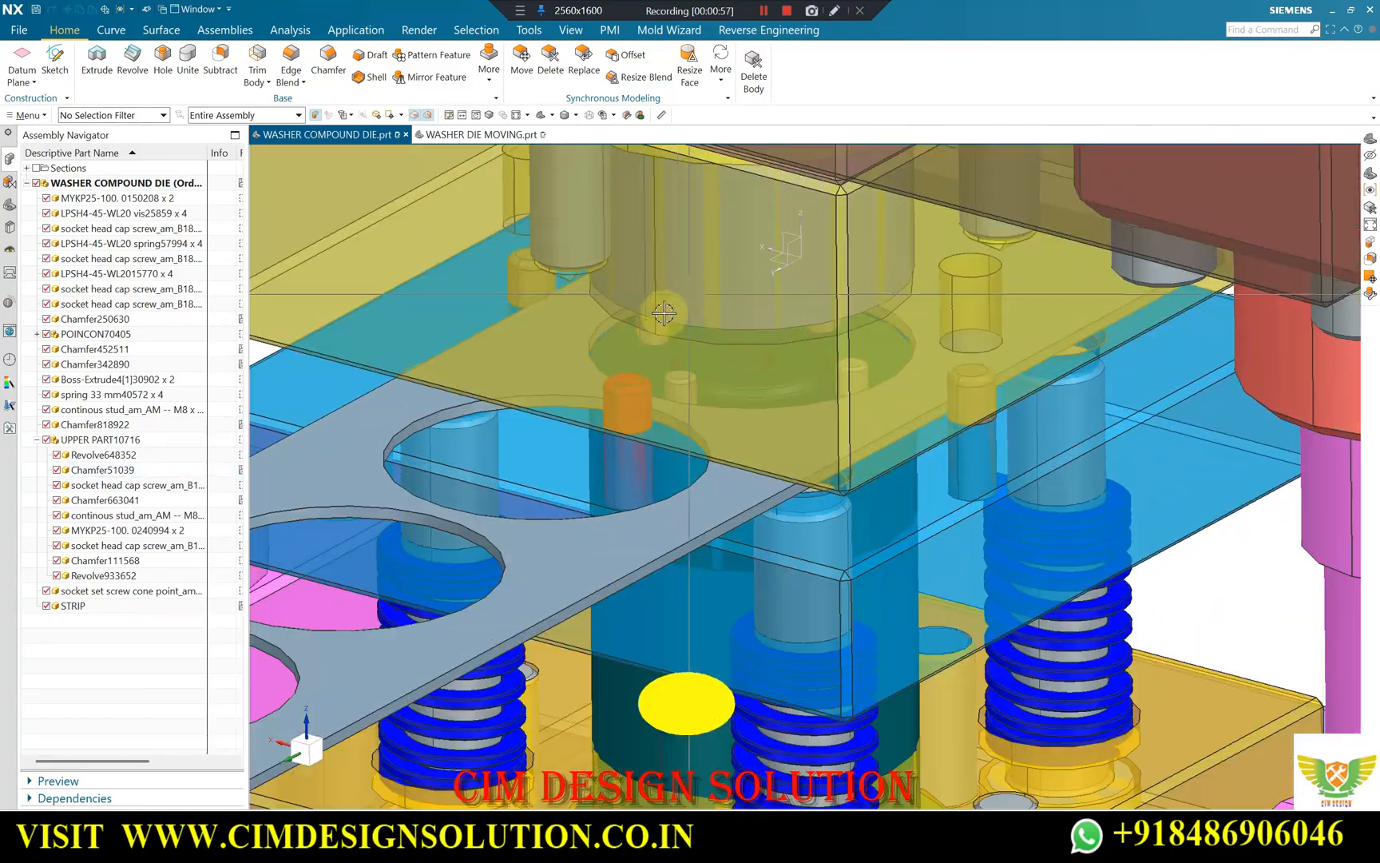
pyautogui.scroll(-3, 799, 353)
pyautogui.scroll(3, 815, 336)
pyautogui.scroll(-1, 847, 344)
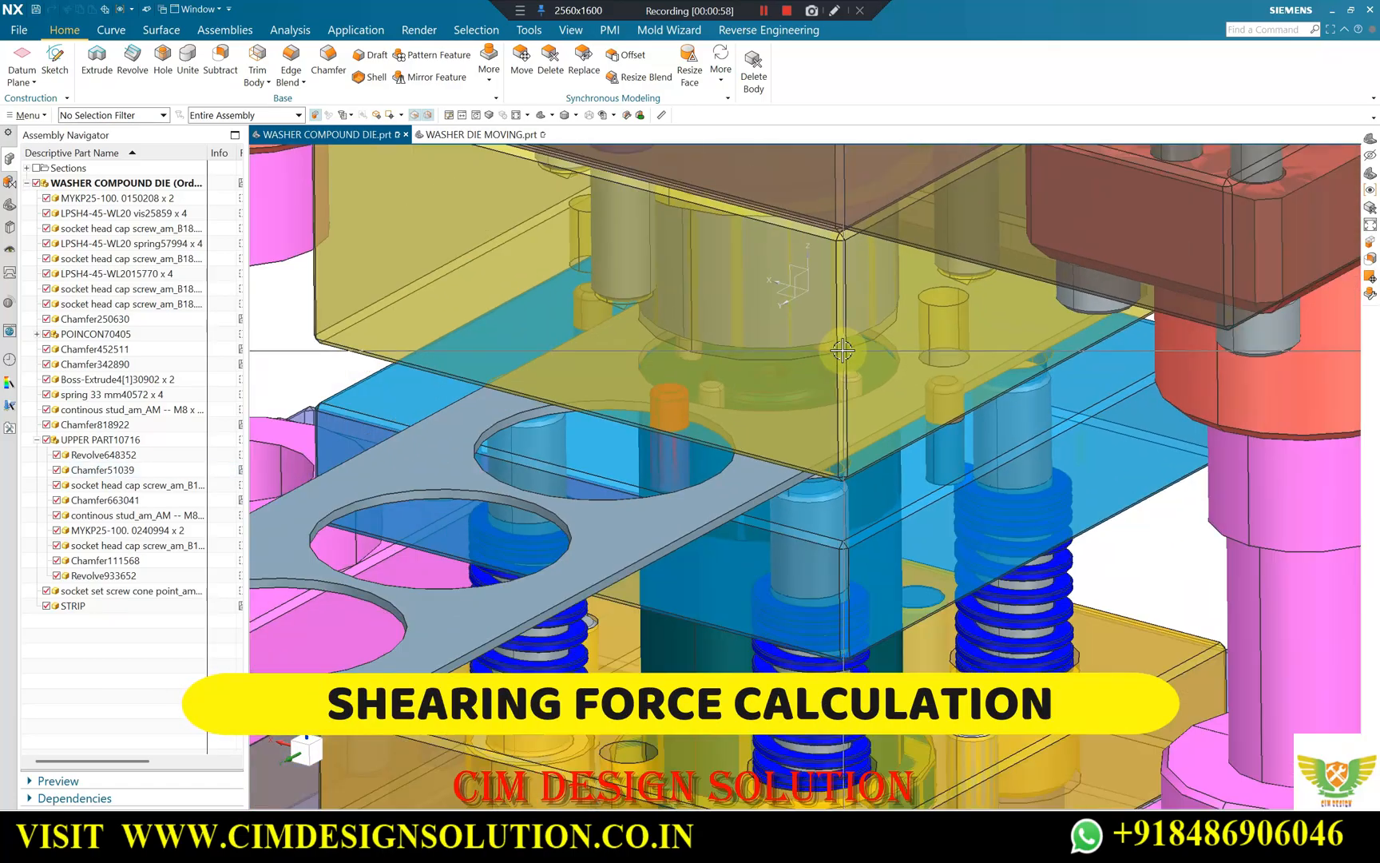
pyautogui.scroll(-3, 807, 357)
pyautogui.moveTo(832, 378); pyautogui.dragTo(839, 399, button='middle')
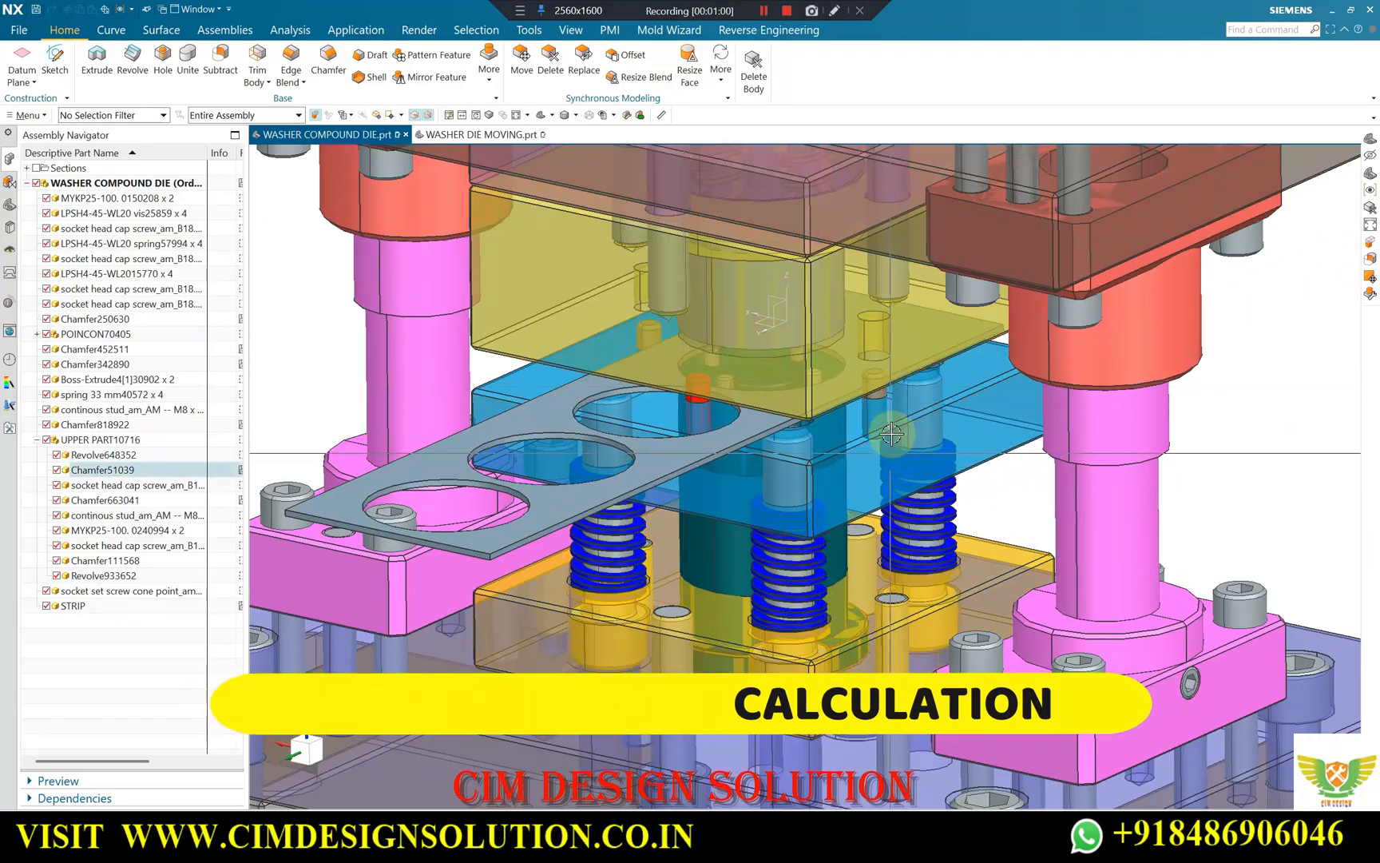
# Examine how the upper die block, strip and spring-loaded stripper plate are stacked, closing in on them and viewing the die from the front.
pyautogui.scroll(-5, 892, 433)
pyautogui.scroll(4, 781, 365)
pyautogui.scroll(2, 800, 342)
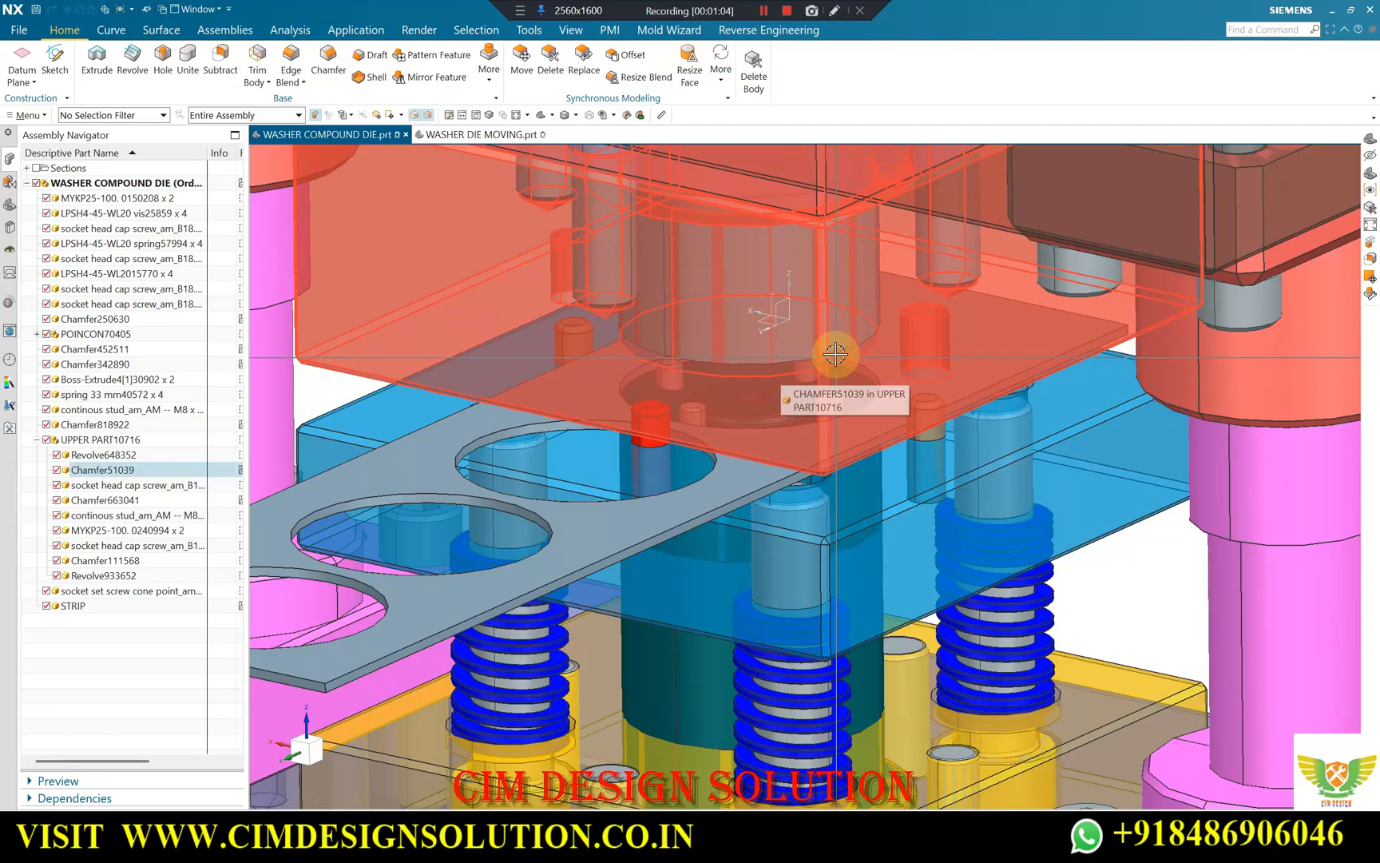
pyautogui.scroll(-4, 830, 346)
pyautogui.scroll(3, 808, 368)
pyautogui.moveTo(790, 432); pyautogui.dragTo(717, 390, button='middle')
pyautogui.scroll(-4, 779, 390)
pyautogui.scroll(3, 698, 366)
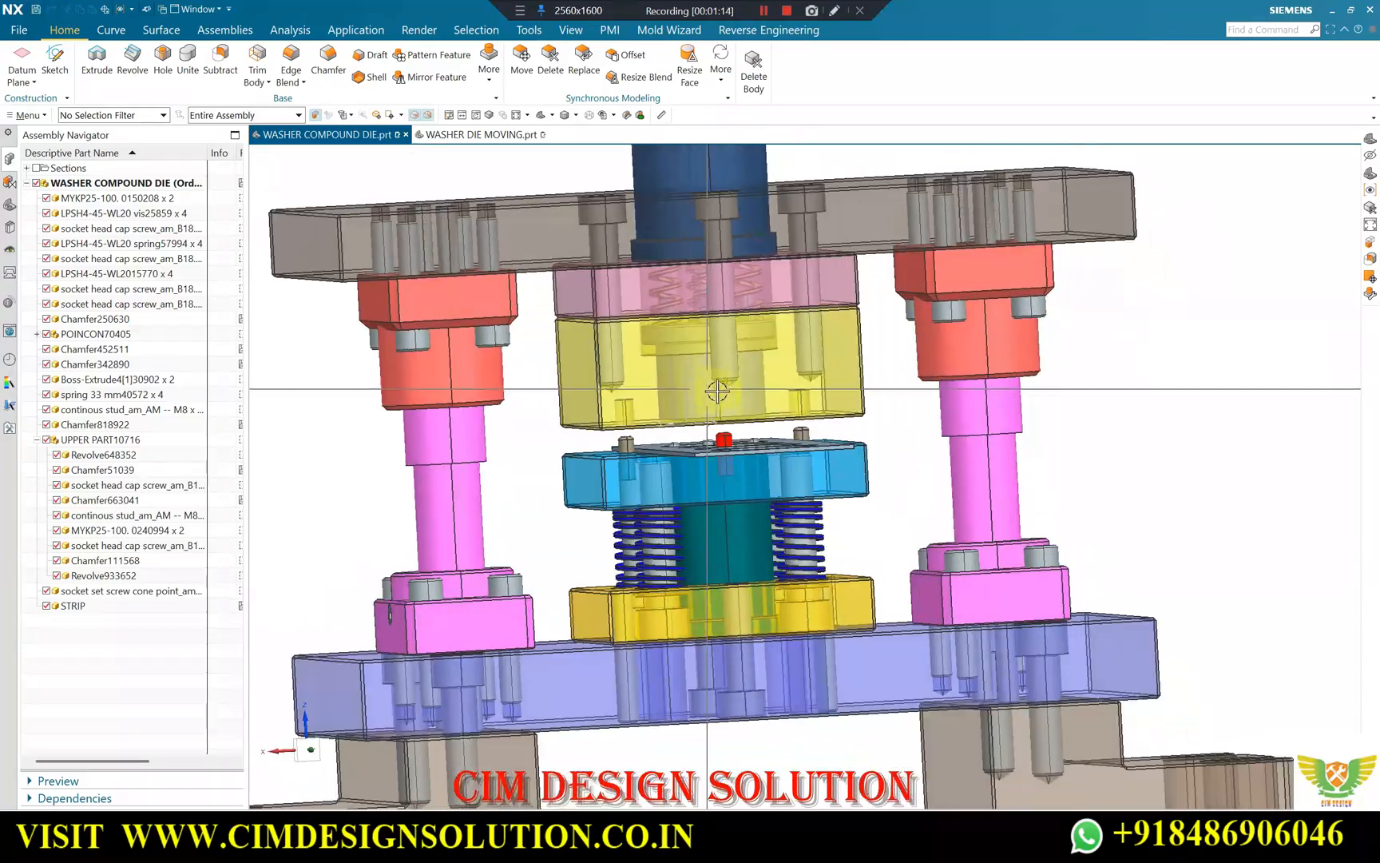
pyautogui.scroll(-2, 717, 390)
# Preview a one-plane section of the compound die on the absolute X plane and inspect the upper knockout springs.
pyautogui.press('F8')
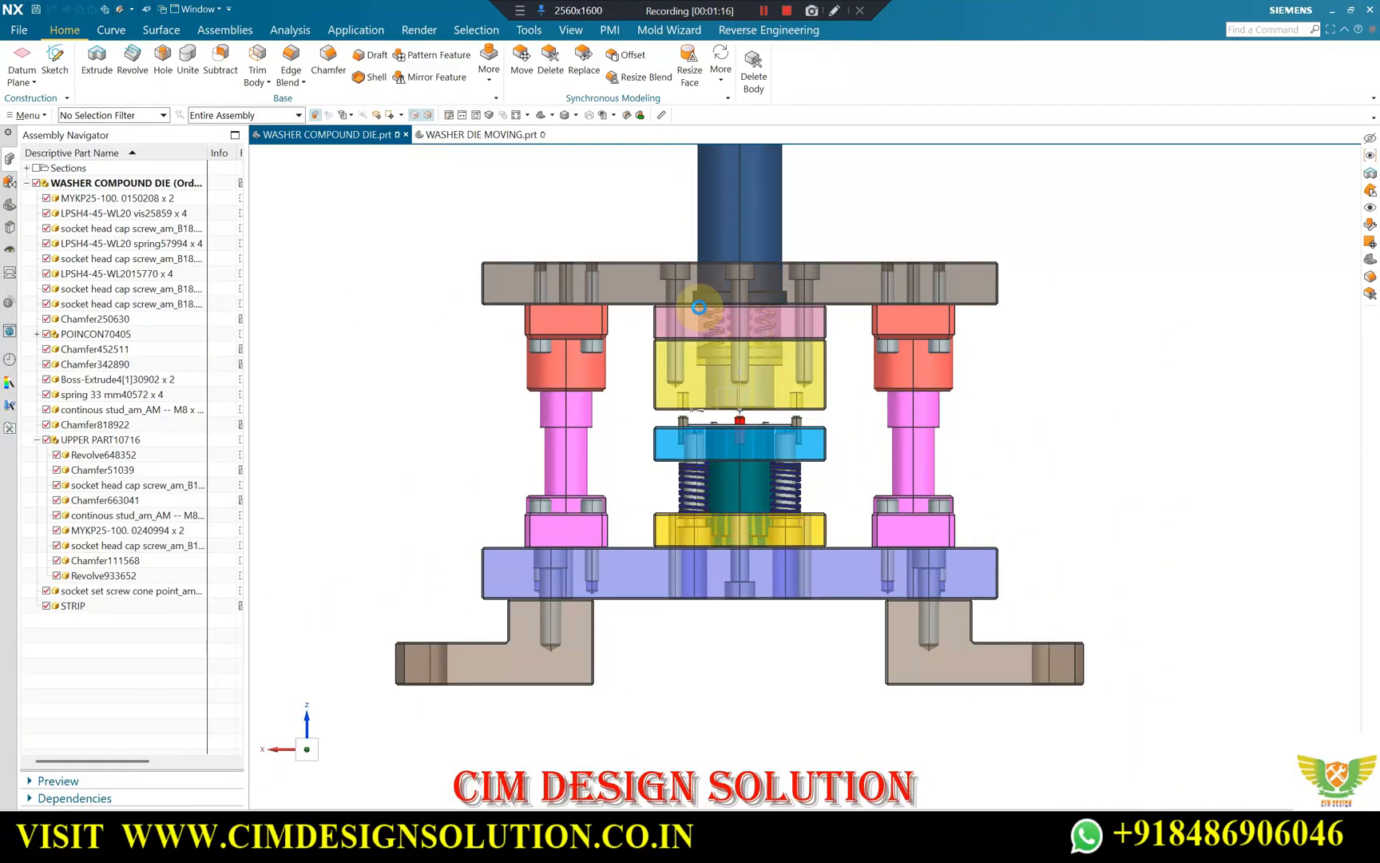
pyautogui.hotkey('ctrl', 'h')
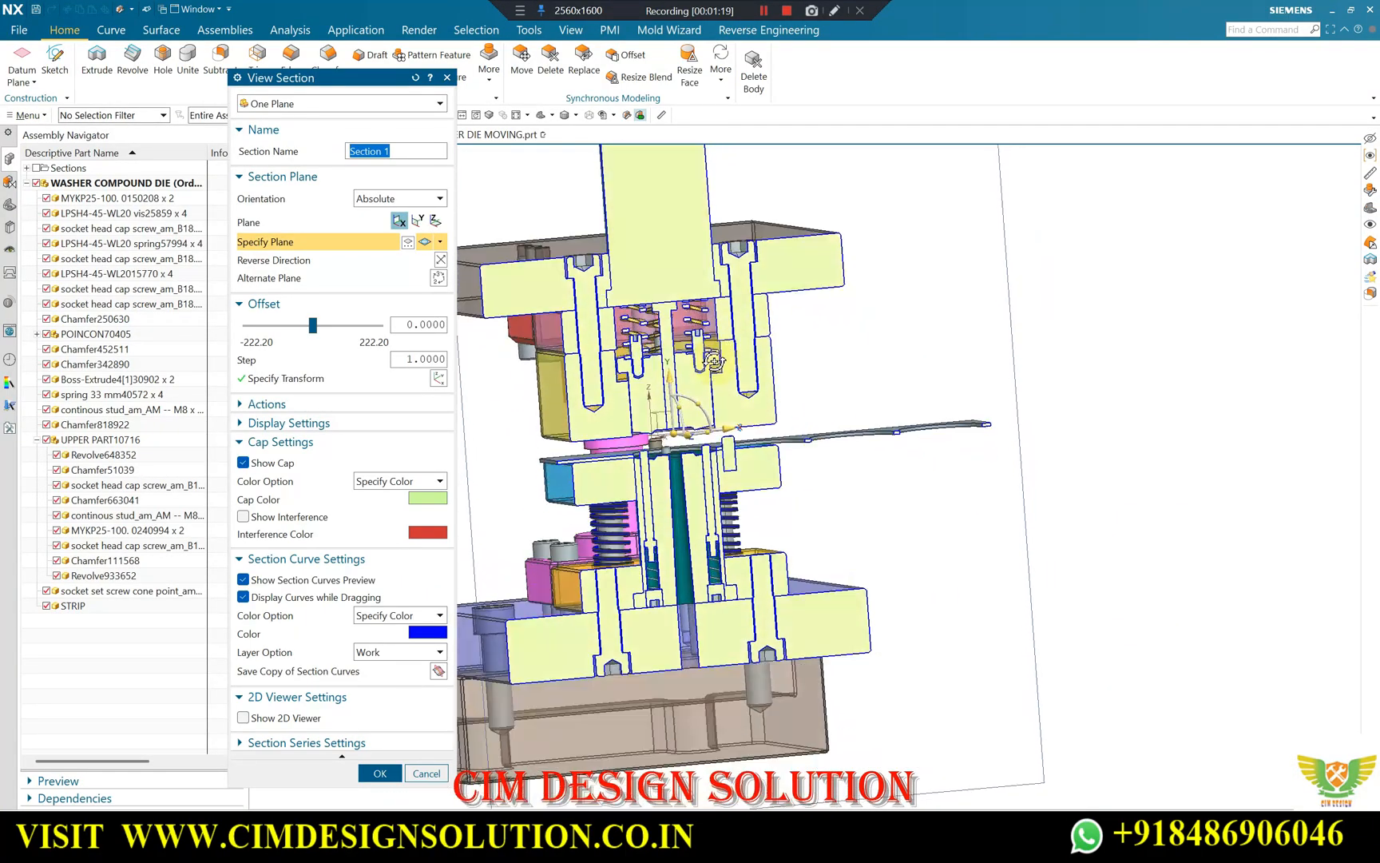
pyautogui.press('F8')
pyautogui.scroll(3, 703, 327)
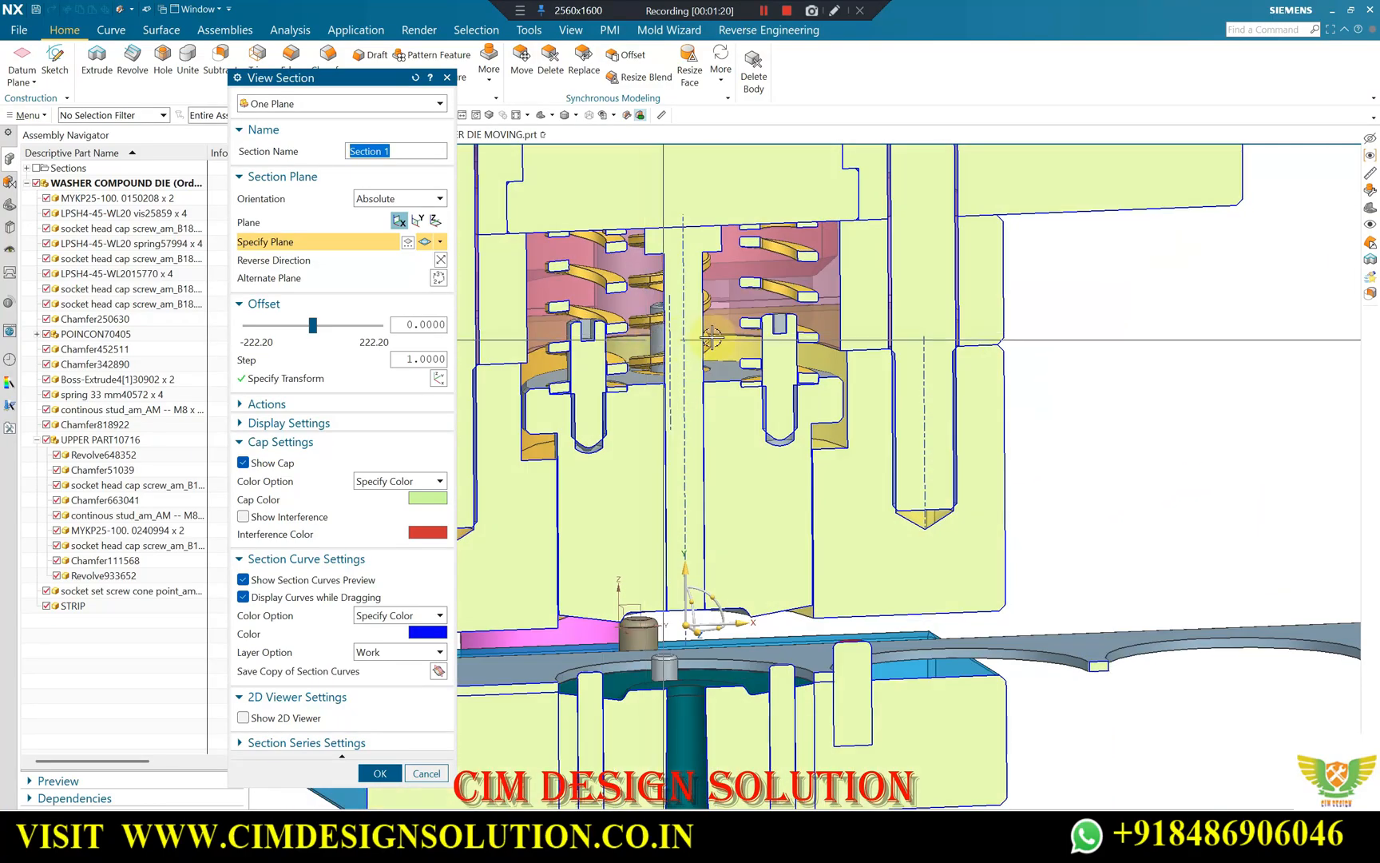
pyautogui.scroll(4, 687, 321)
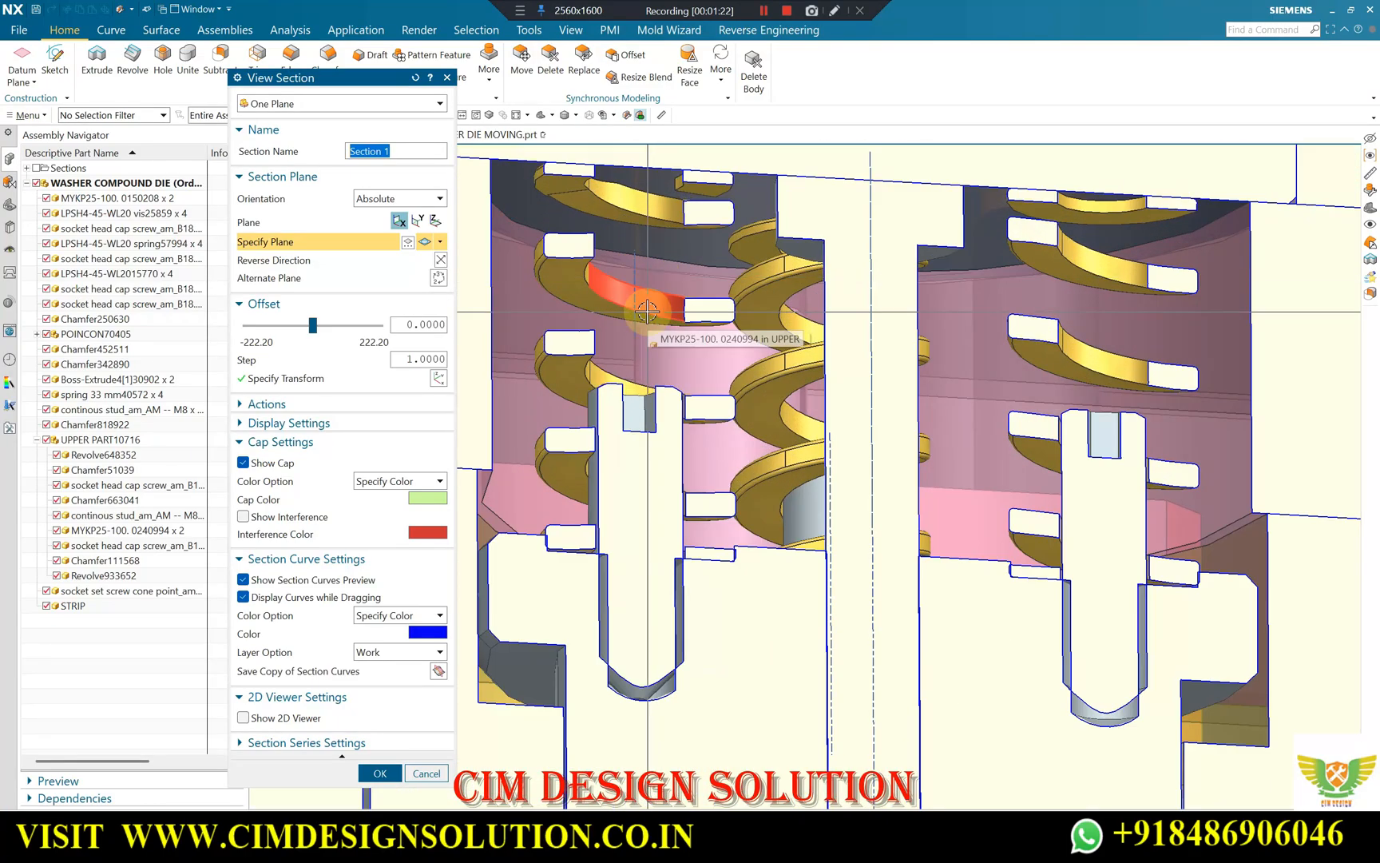
pyautogui.moveTo(755, 311); pyautogui.dragTo(753, 230, button='middle')
pyautogui.scroll(-6, 753, 230)
pyautogui.scroll(5, 719, 527)
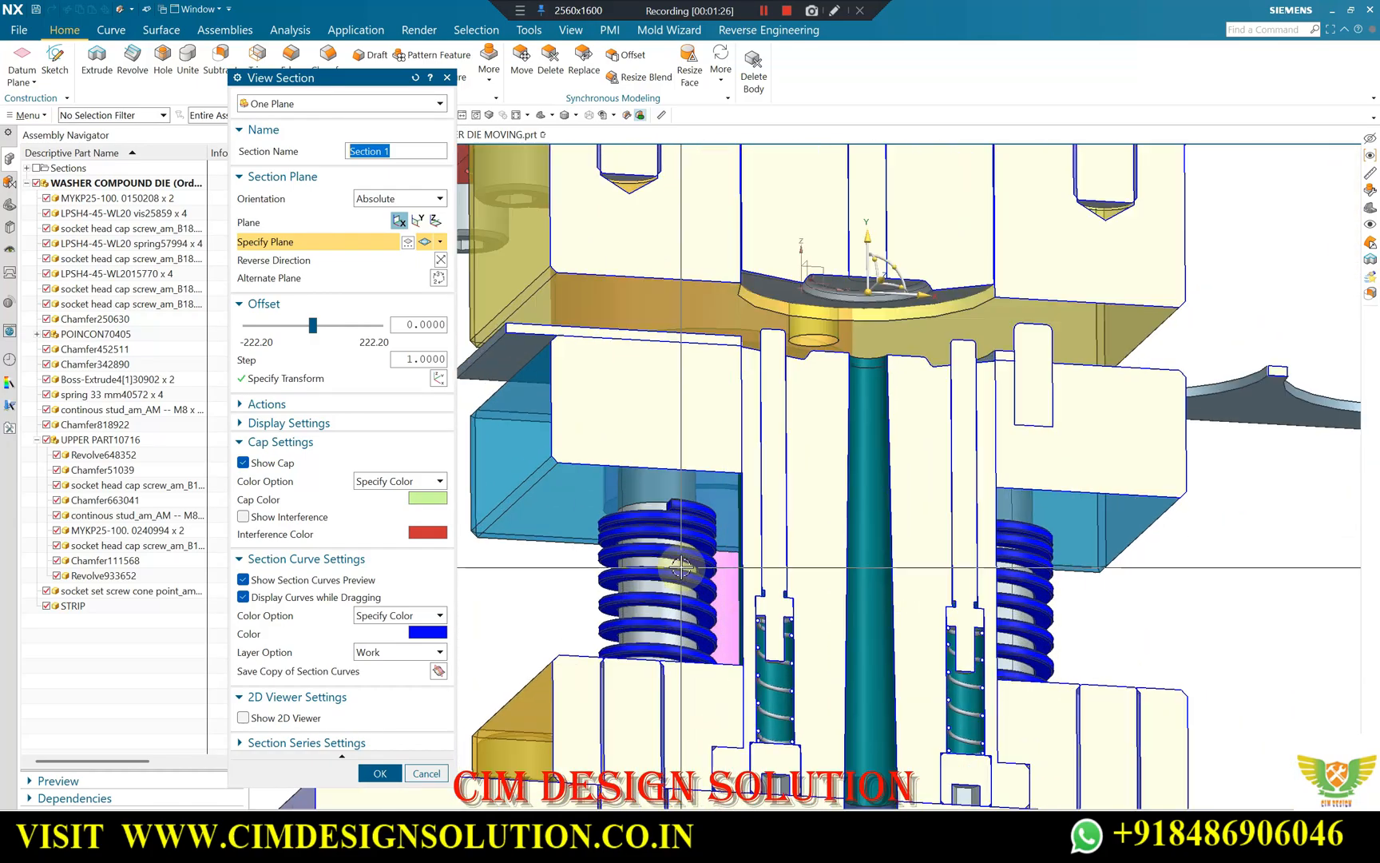
# Inspect the stripper springs, ejector pins and central bore of the lower die in the section preview.
pyautogui.scroll(-5, 716, 506)
pyautogui.scroll(6, 707, 199)
pyautogui.scroll(-5, 746, 377)
pyautogui.scroll(5, 848, 529)
pyautogui.scroll(-2, 823, 585)
pyautogui.scroll(2, 1008, 587)
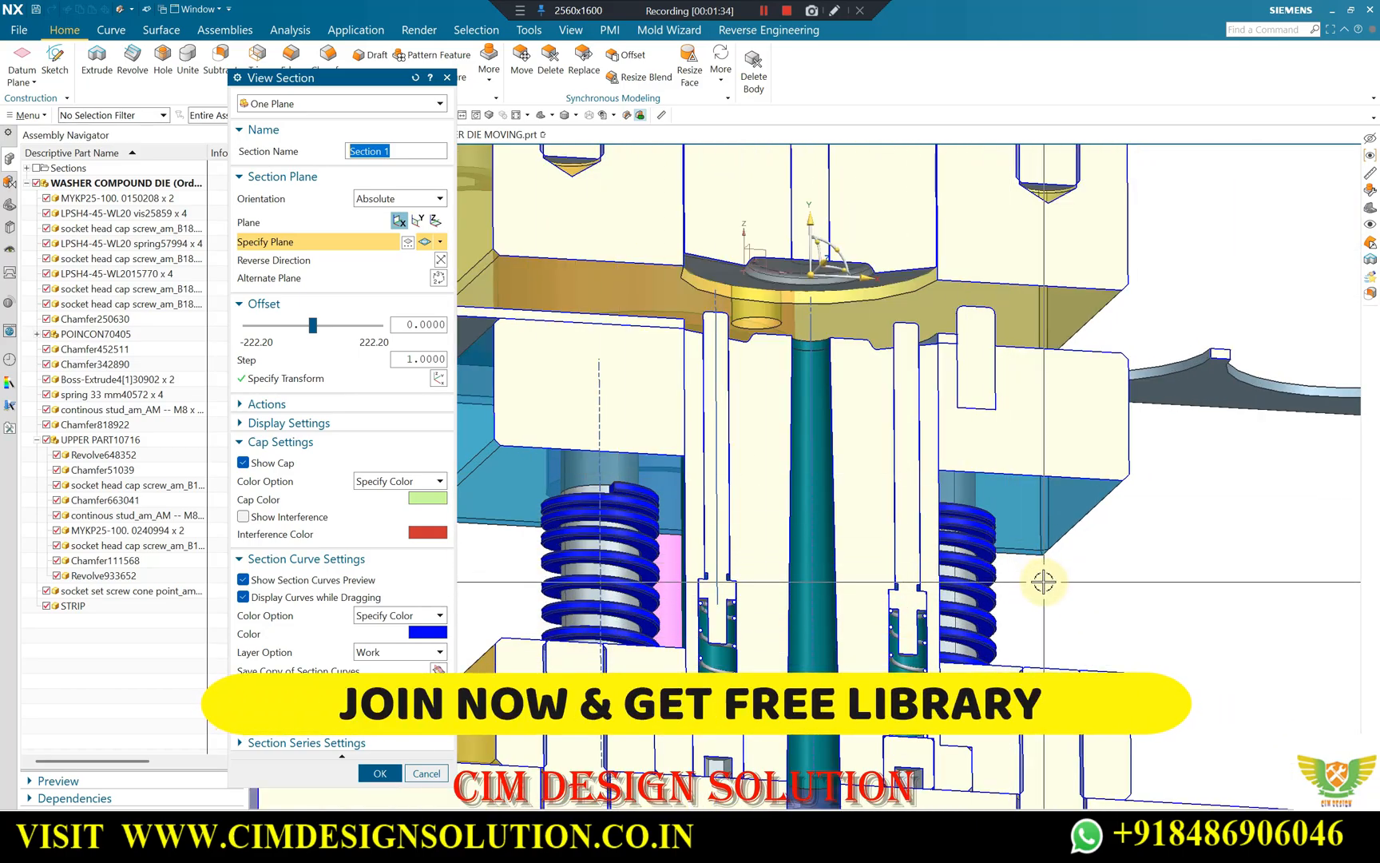
pyautogui.scroll(-2, 1043, 582)
pyautogui.scroll(5, 791, 439)
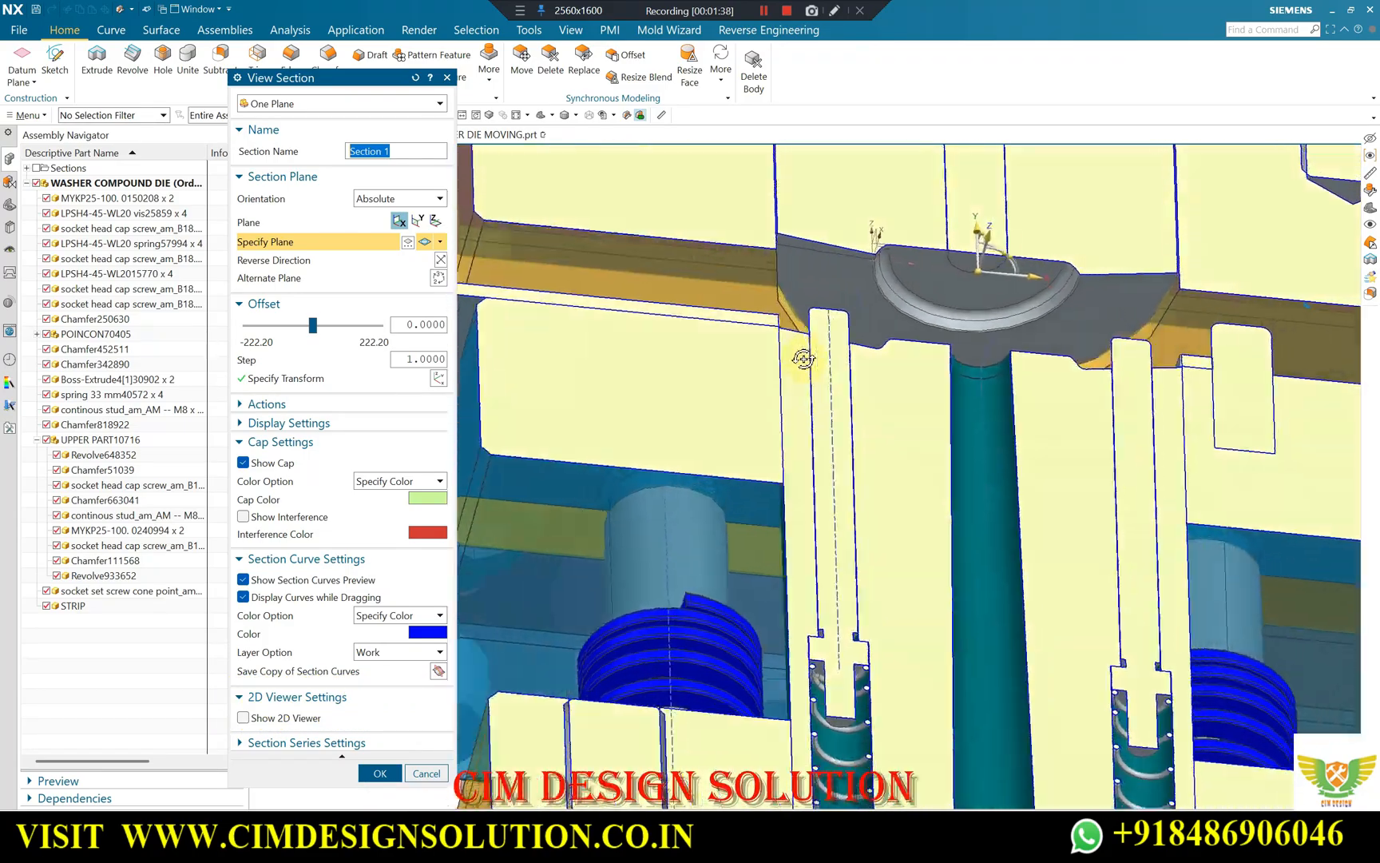
# Inspect the sectioned upper punch face and the matching lower die cavity from above and below.
pyautogui.moveTo(804, 359); pyautogui.dragTo(918, 471, button='middle')
pyautogui.scroll(-2, 832, 410)
pyautogui.scroll(4, 912, 348)
pyautogui.scroll(-2, 934, 360)
pyautogui.scroll(2, 949, 338)
pyautogui.moveTo(948, 346); pyautogui.dragTo(744, 408, button='middle')
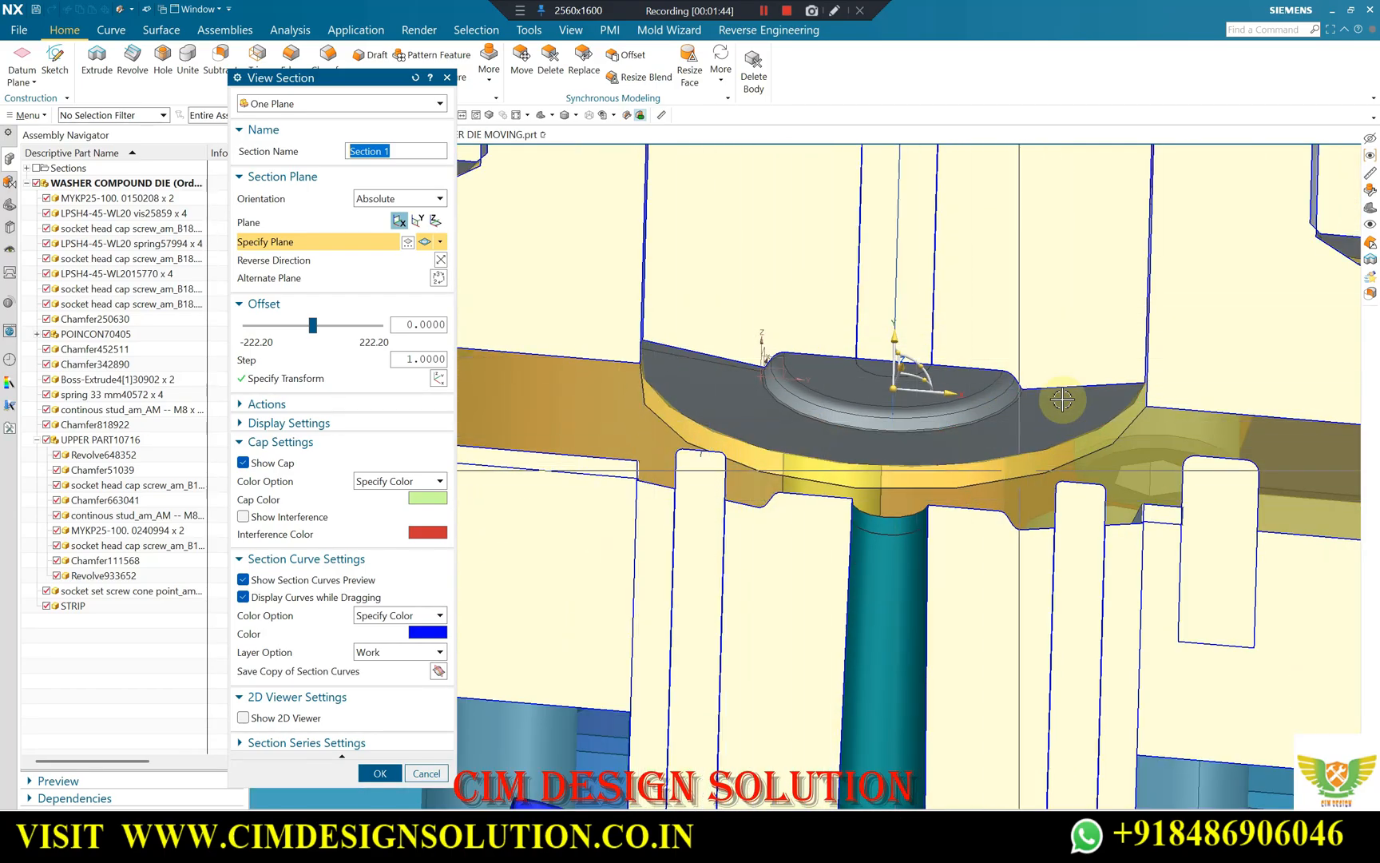
pyautogui.scroll(-2, 815, 384)
pyautogui.scroll(5, 815, 395)
pyautogui.scroll(-3, 968, 398)
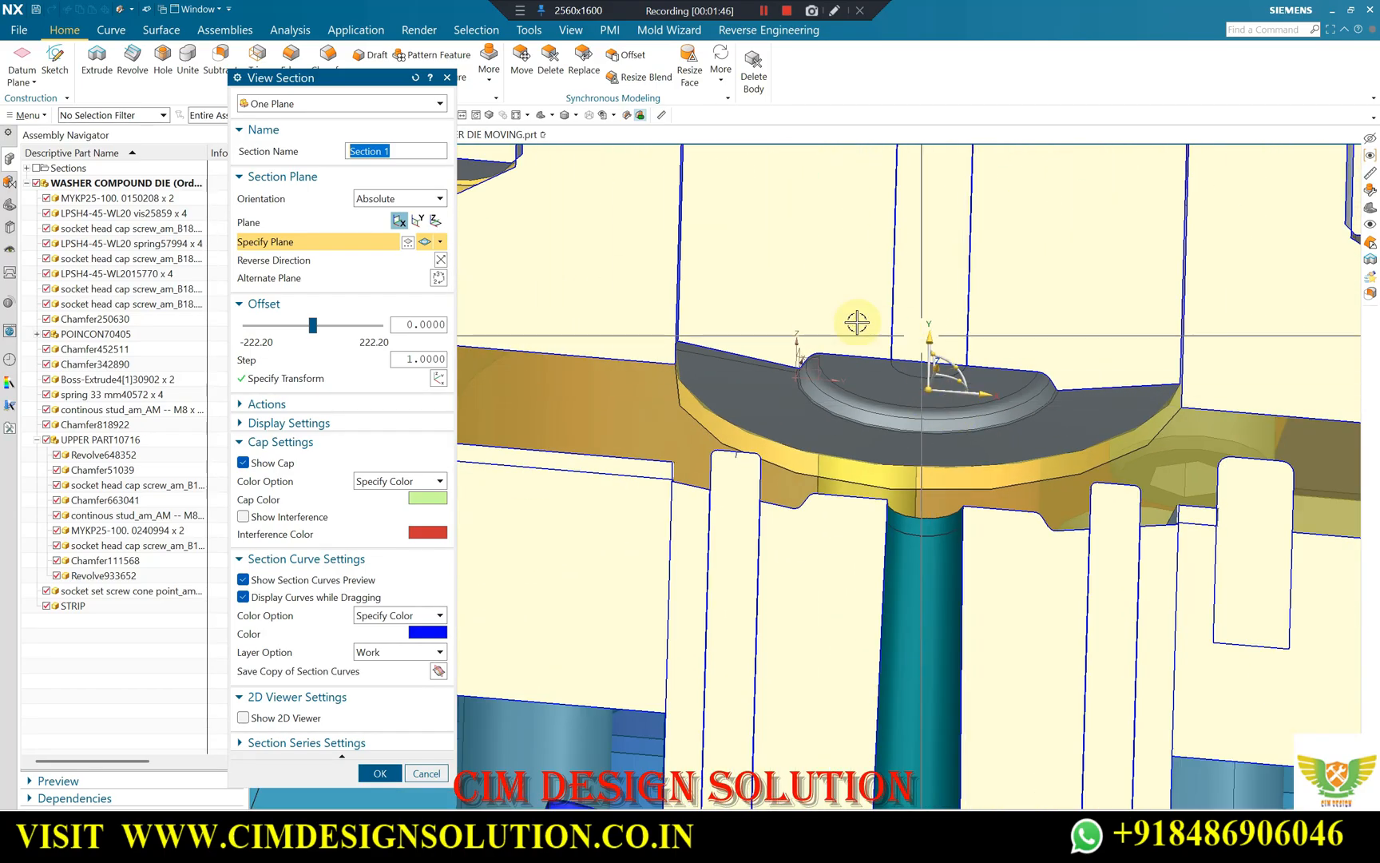
pyautogui.scroll(2, 740, 339)
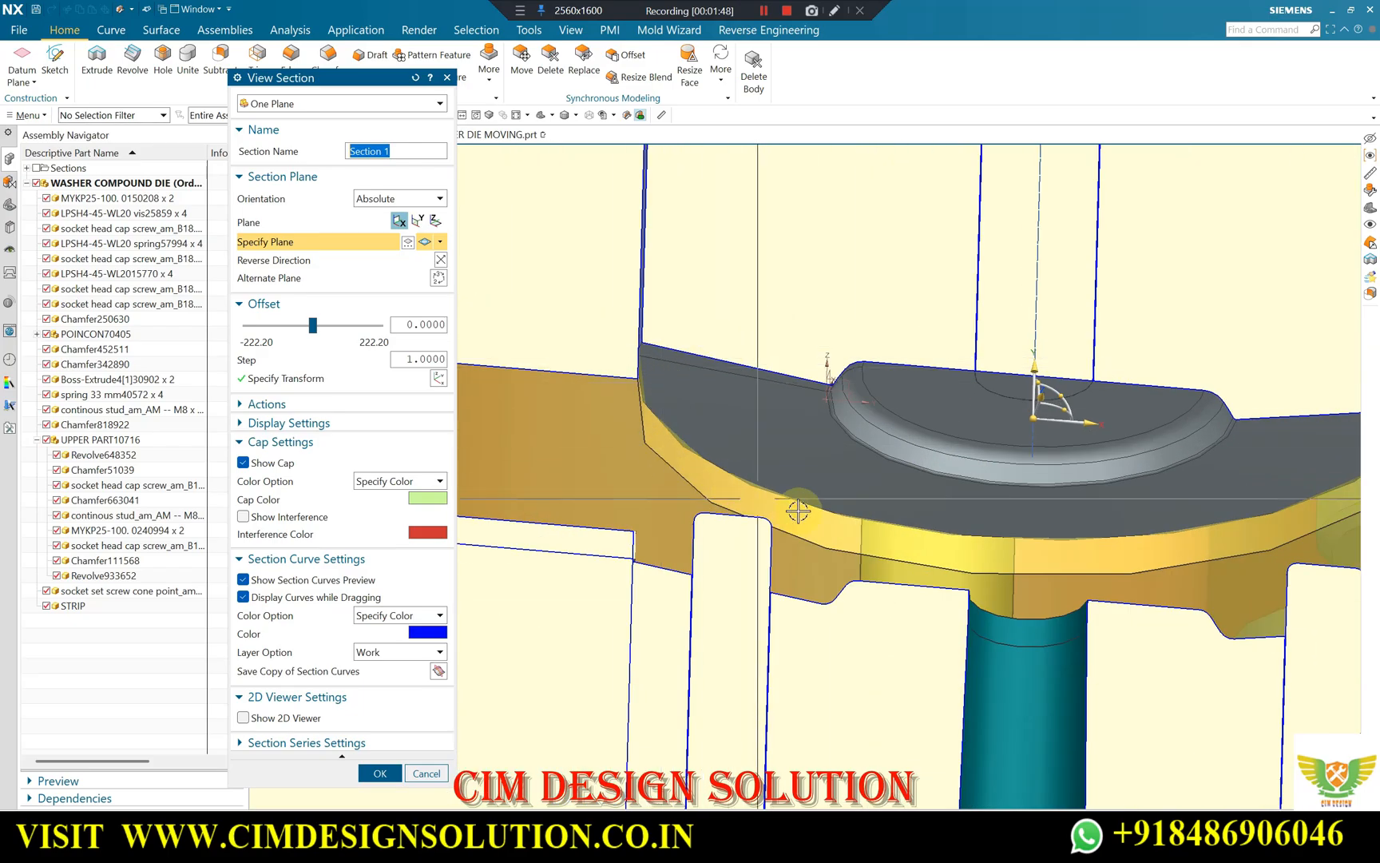
pyautogui.scroll(-2, 972, 303)
pyautogui.moveTo(954, 444); pyautogui.dragTo(928, 411, button='middle')
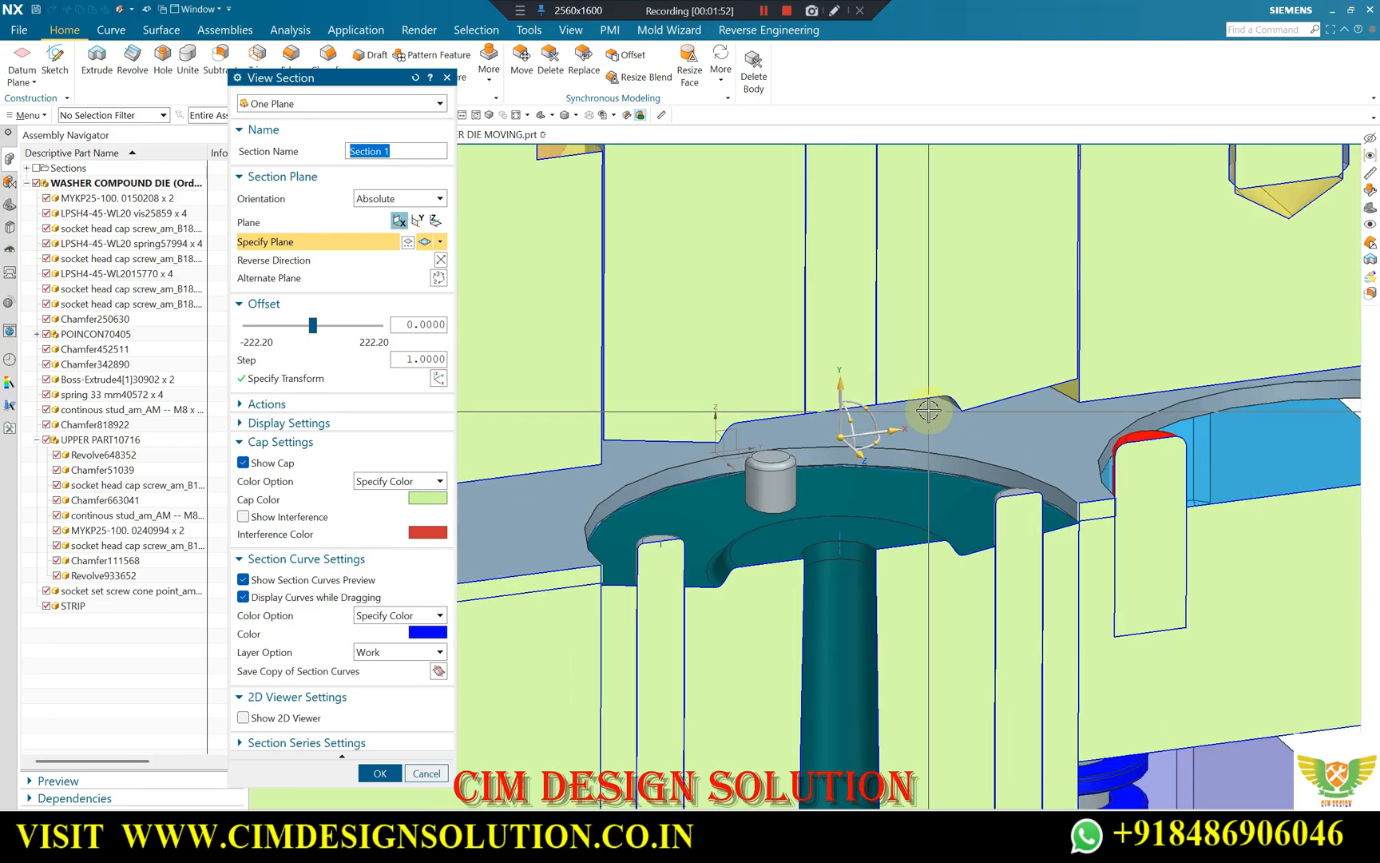
# Inspect the raised rounded edge of the upper forming face in section, and close the section preview without keeping it.
pyautogui.scroll(-2, 928, 409)
pyautogui.moveTo(730, 415); pyautogui.dragTo(870, 363, button='middle')
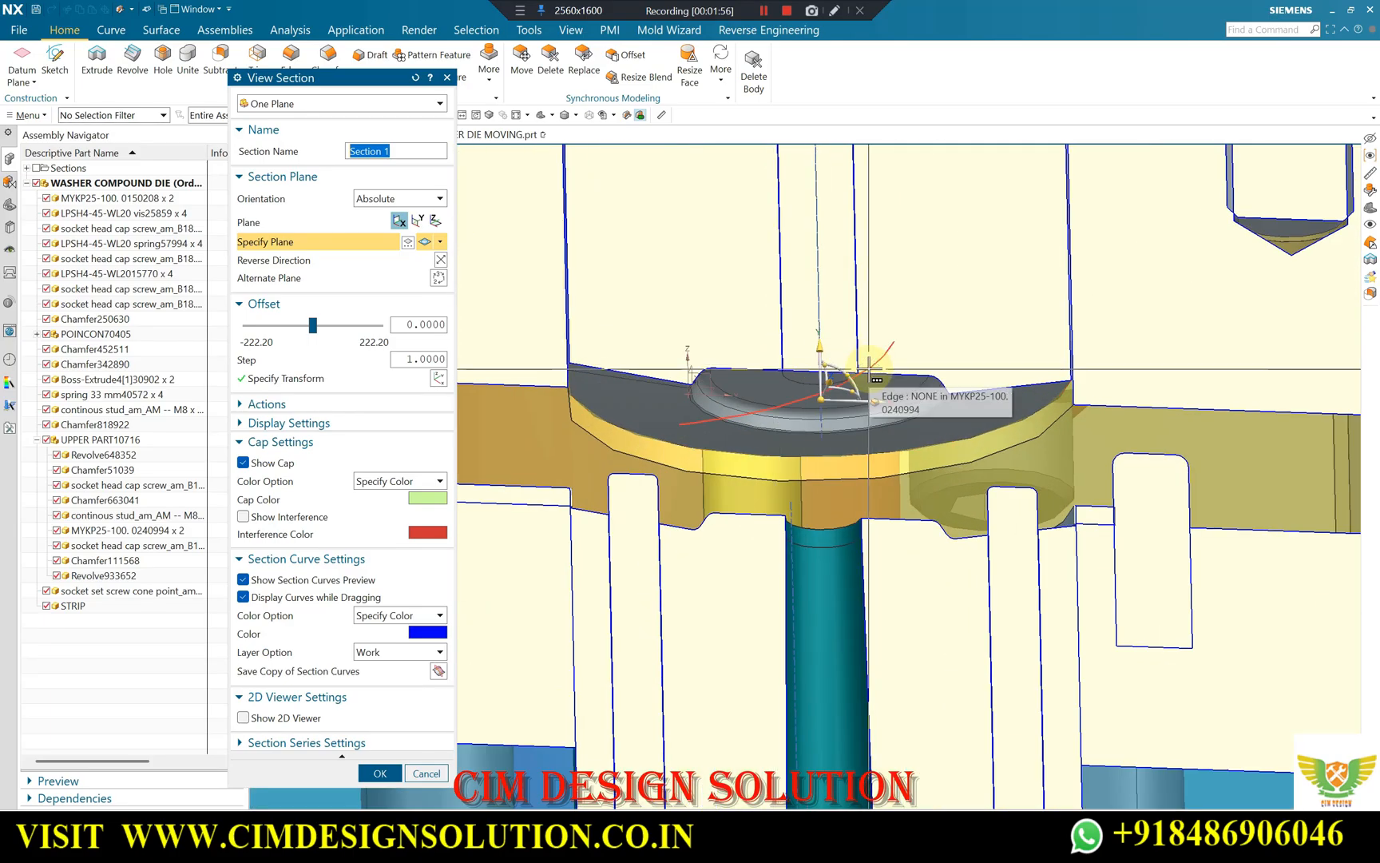
pyautogui.scroll(3, 749, 401)
pyautogui.scroll(-2, 832, 379)
pyautogui.scroll(-3, 717, 389)
pyautogui.scroll(2, 869, 402)
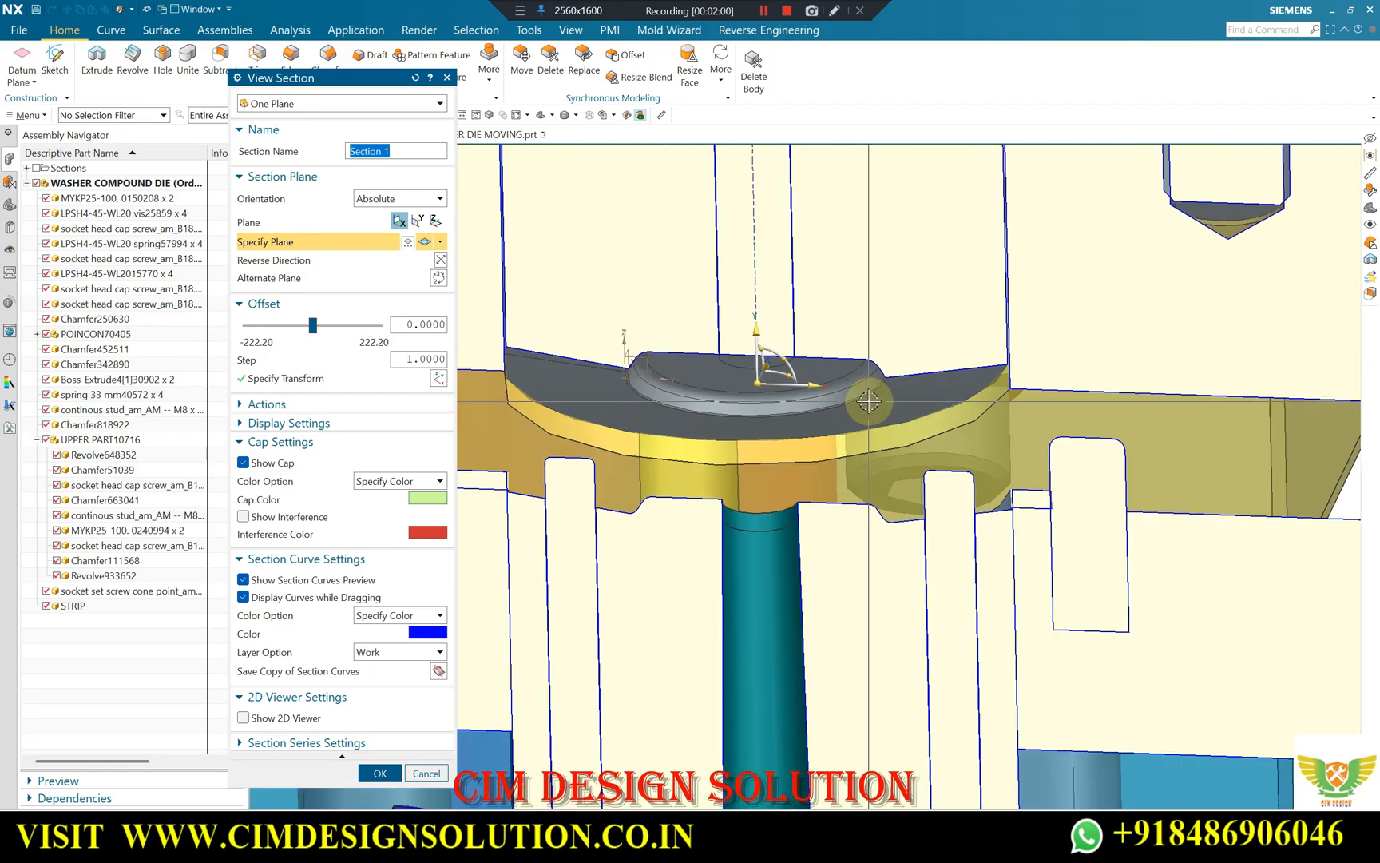
pyautogui.scroll(2, 745, 366)
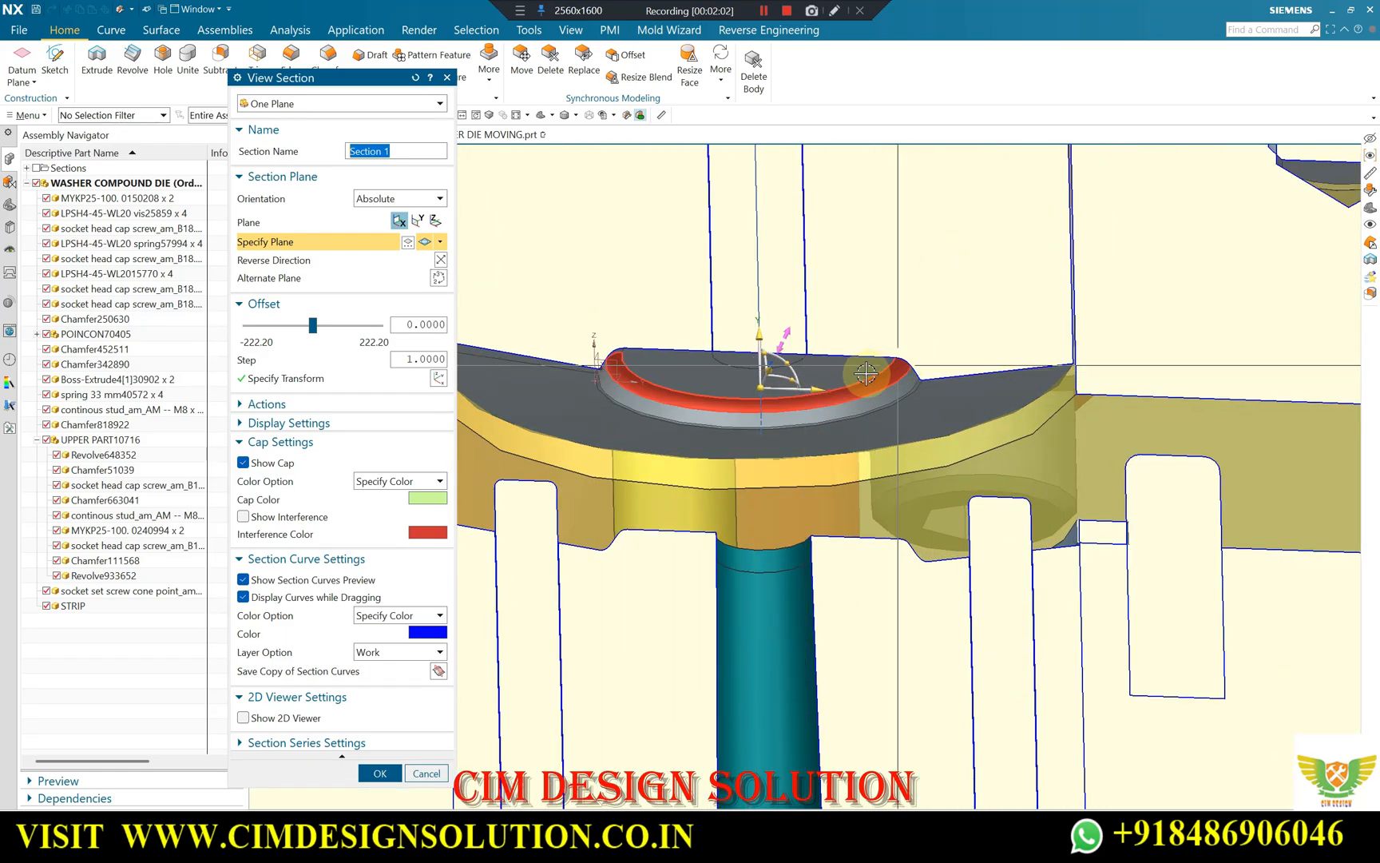
pyautogui.click(446, 775)
# Examine the blue stripper plate, its springs and the locating pins in a straight view of the unsectioned die.
pyautogui.scroll(-5, 765, 351)
pyautogui.moveTo(761, 405); pyautogui.dragTo(806, 452, button='middle')
pyautogui.scroll(5, 718, 448)
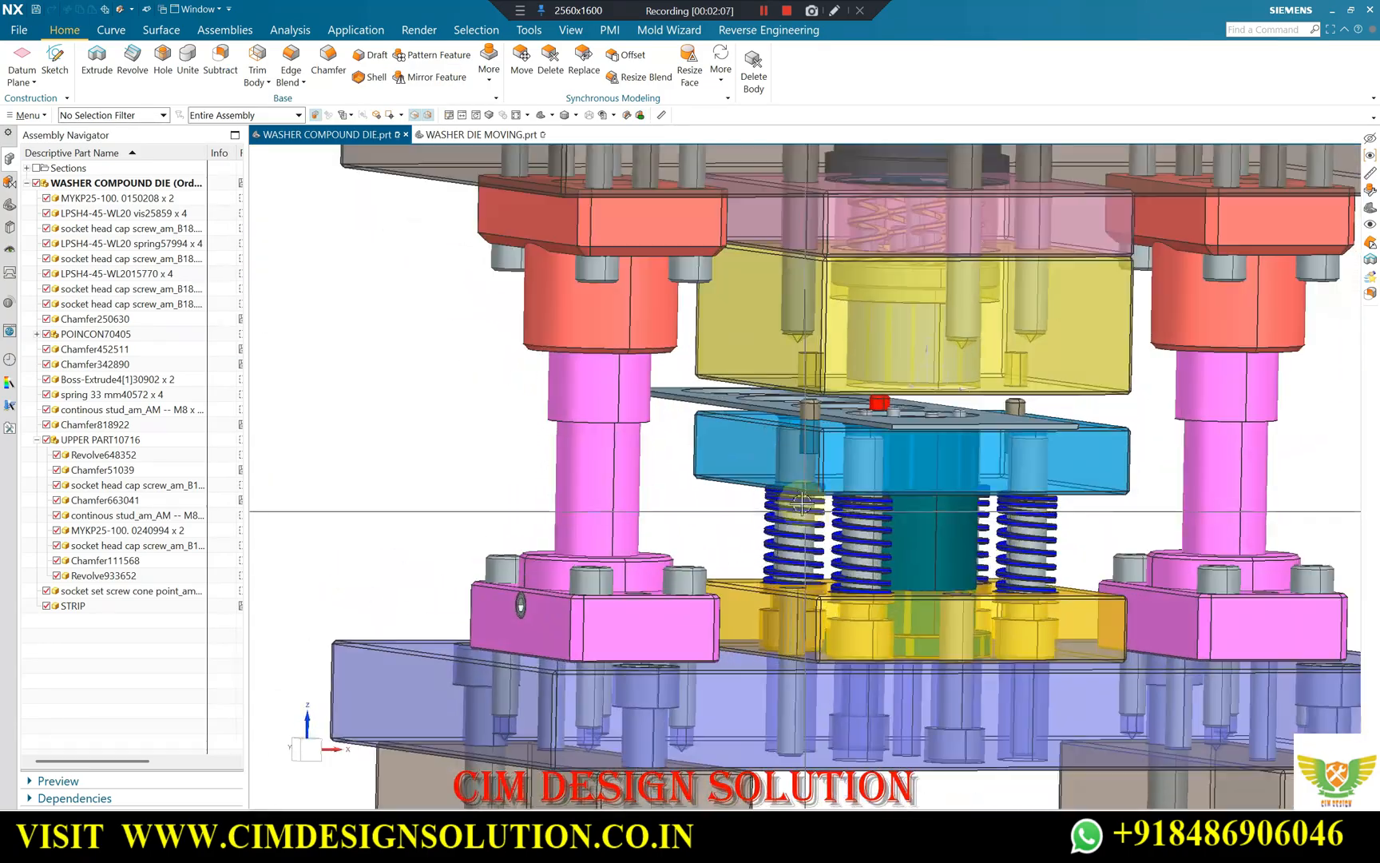
pyautogui.scroll(3, 695, 442)
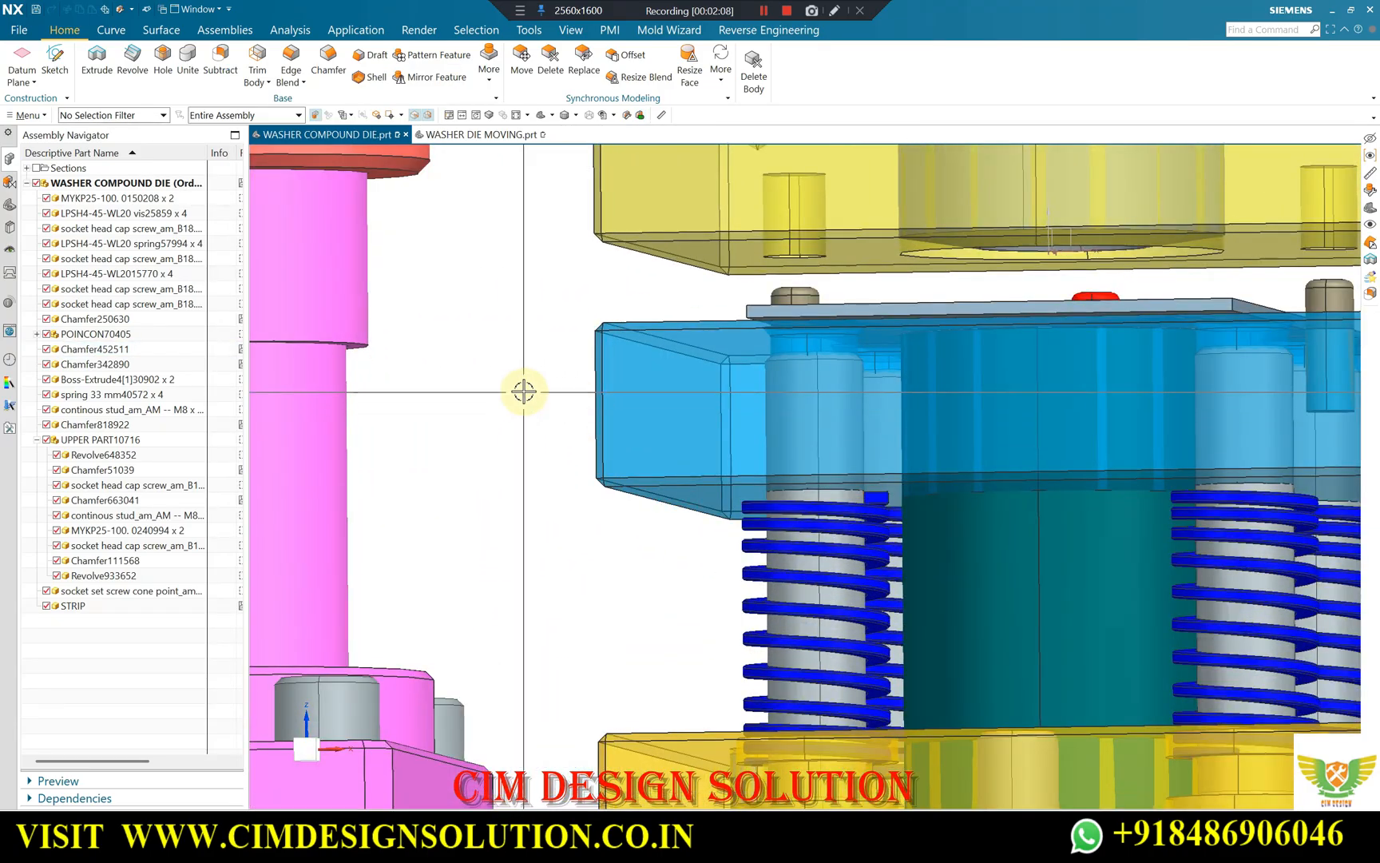
pyautogui.press('F8')
pyautogui.keyDown('shift'); pyautogui.moveTo(821, 401); pyautogui.dragTo(764, 404, button='middle'); pyautogui.keyUp('shift')
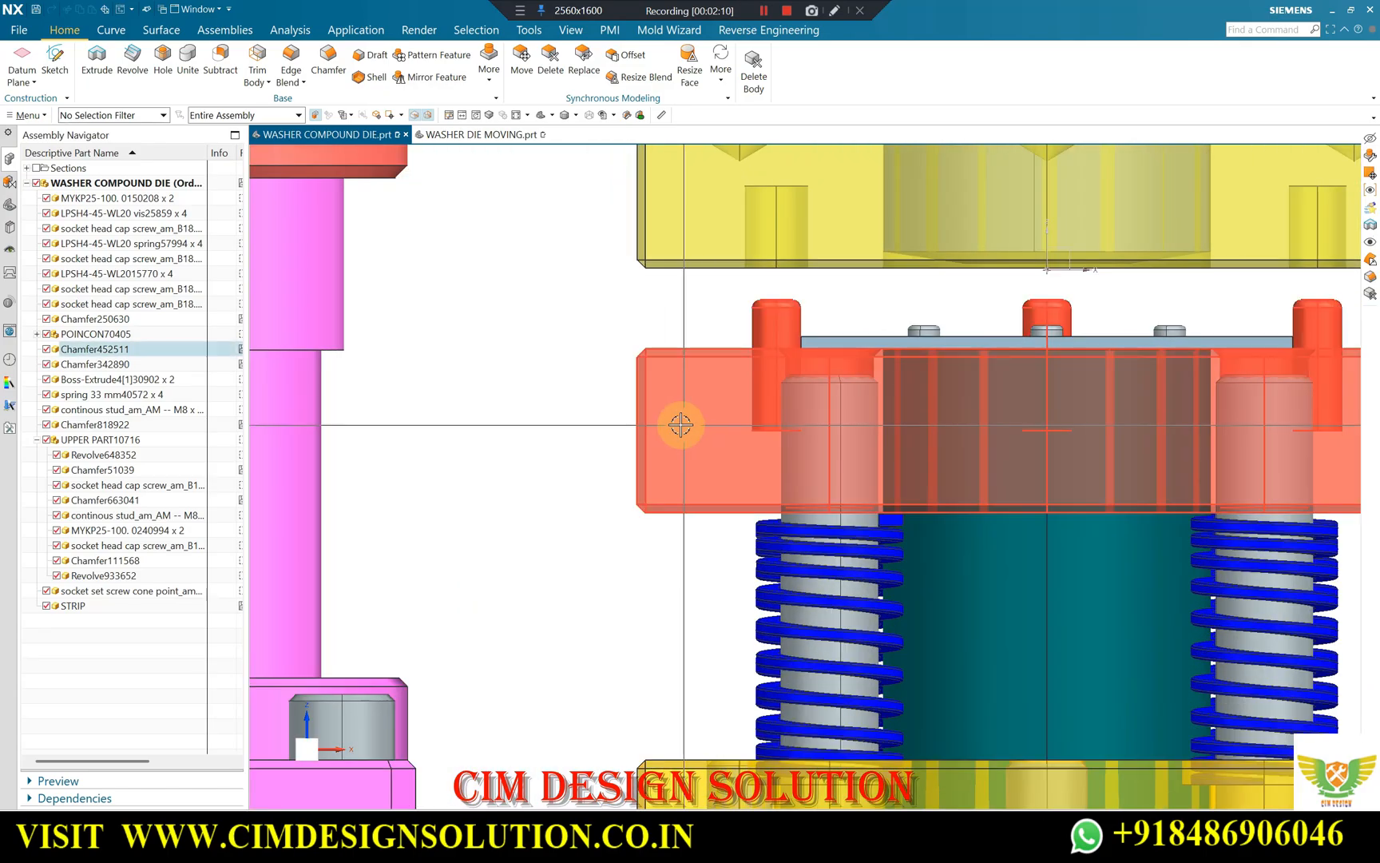
pyautogui.scroll(-2, 681, 425)
pyautogui.scroll(-3, 663, 441)
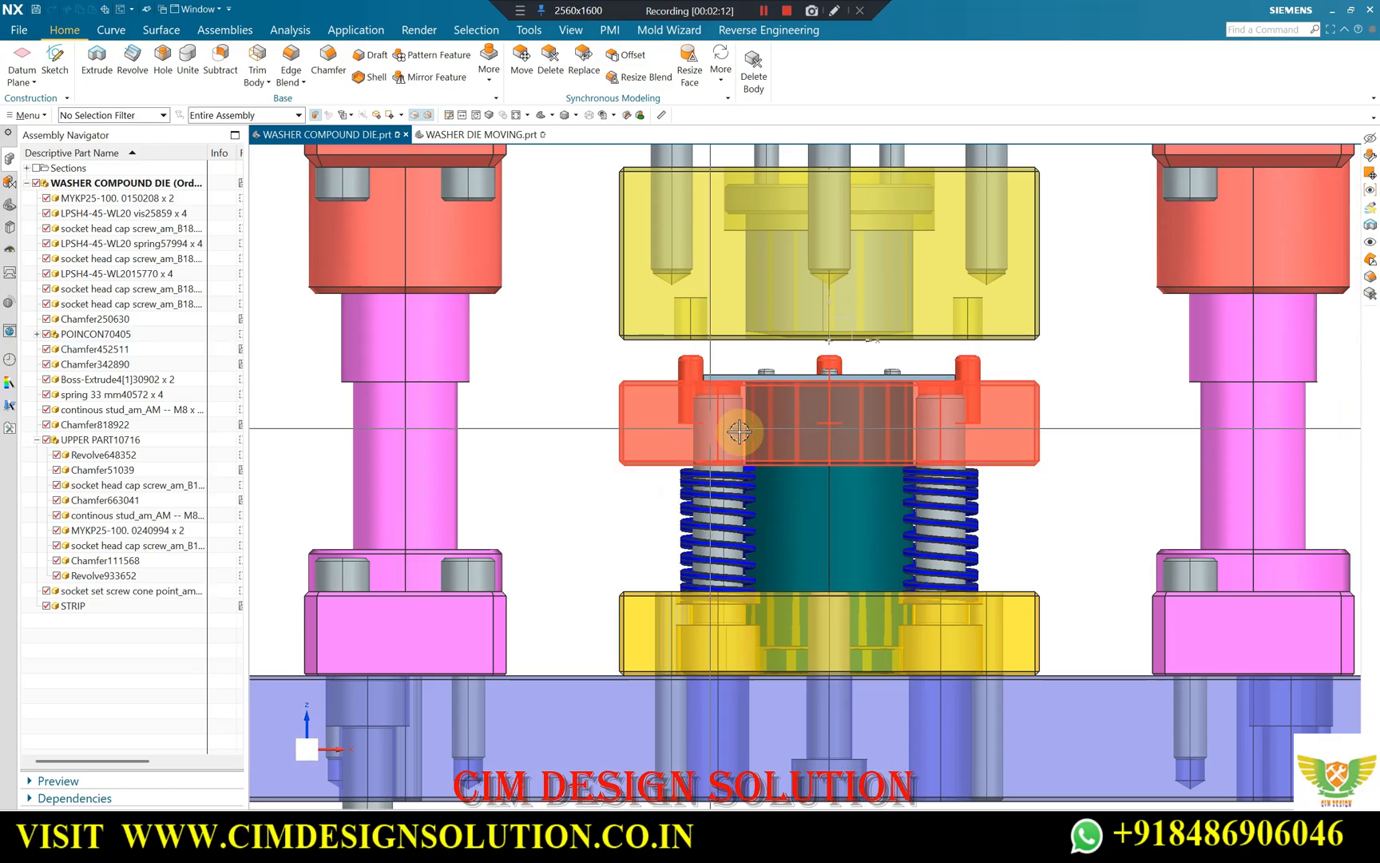
pyautogui.scroll(4, 626, 422)
pyautogui.scroll(-2, 819, 394)
# Examine the strip's locating pins and the ejector pins inside the strip opening from several angles.
pyautogui.moveTo(819, 394); pyautogui.dragTo(783, 351, button='middle')
pyautogui.scroll(3, 780, 346)
pyautogui.scroll(2, 780, 346)
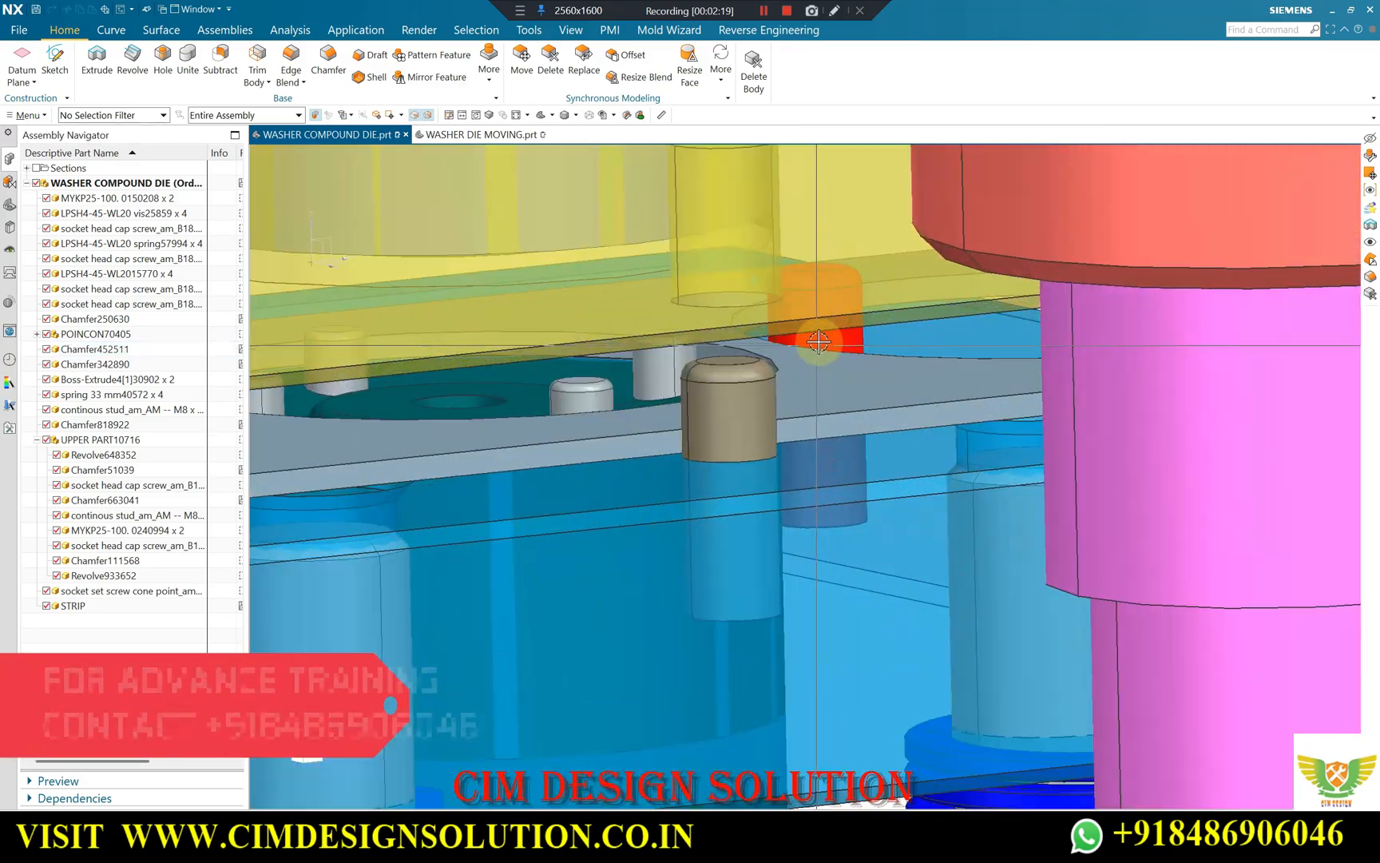
pyautogui.moveTo(818, 341); pyautogui.dragTo(831, 338, button='middle')
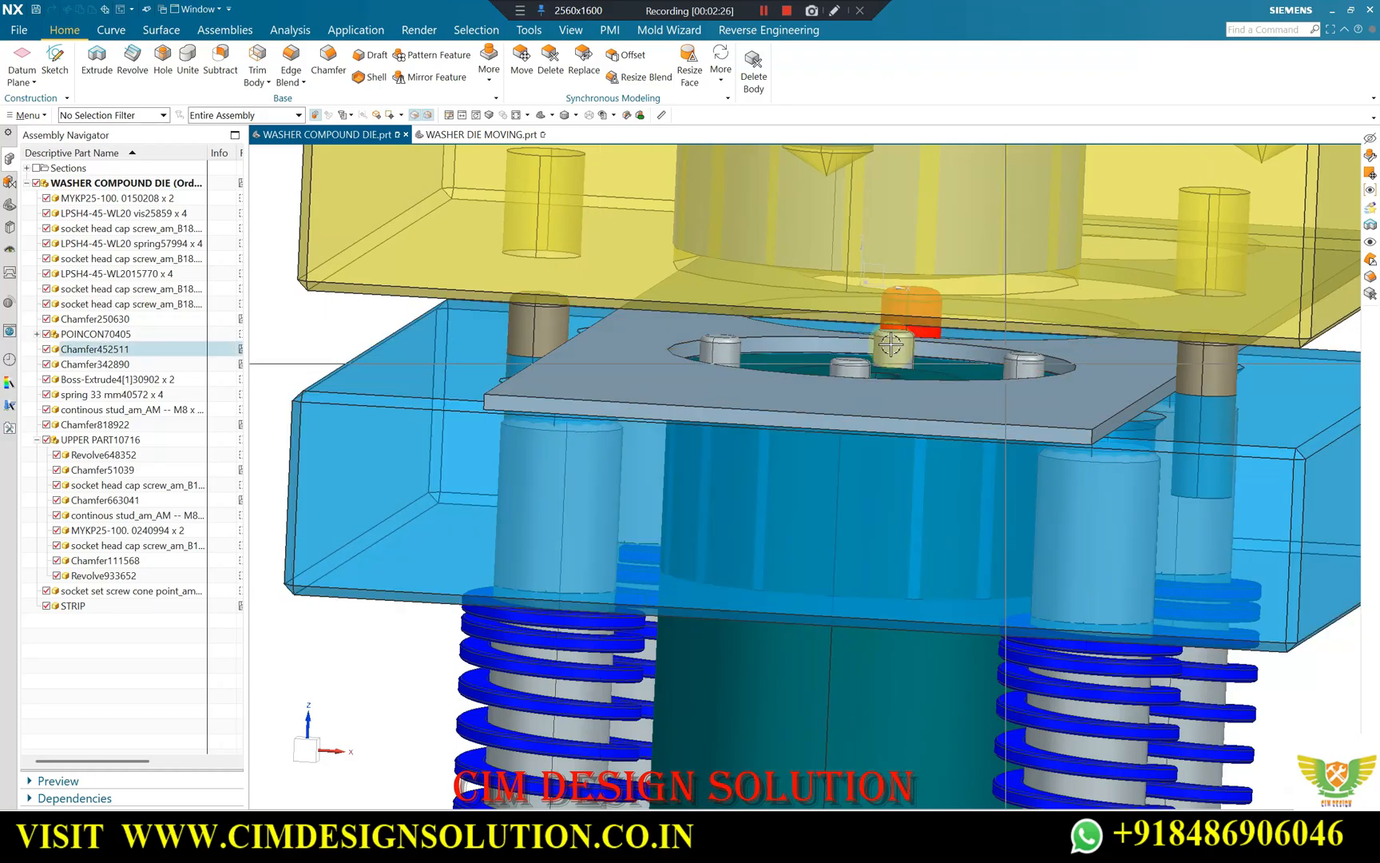
pyautogui.scroll(-5, 972, 359)
pyautogui.scroll(5, 642, 345)
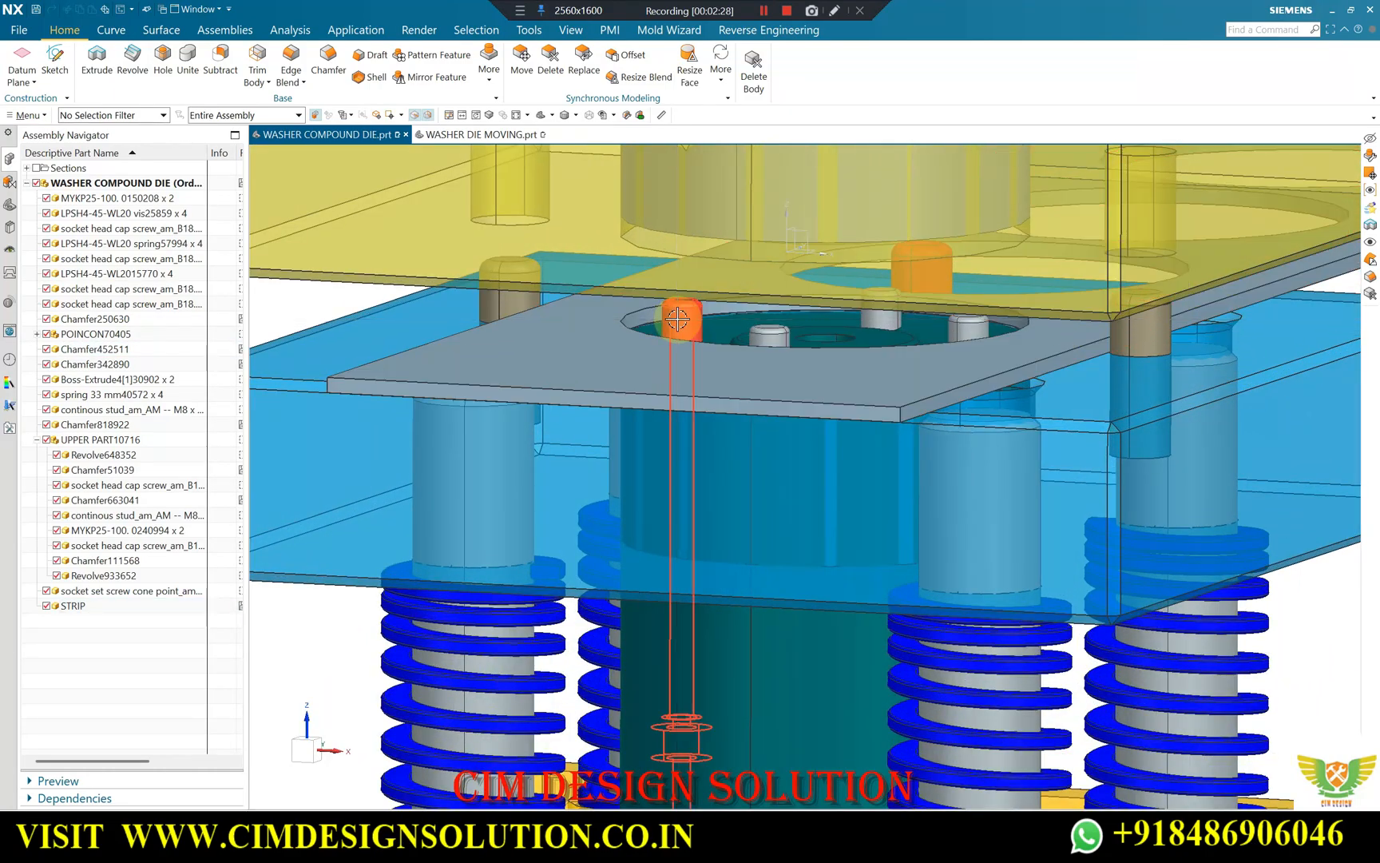
pyautogui.scroll(-2, 678, 318)
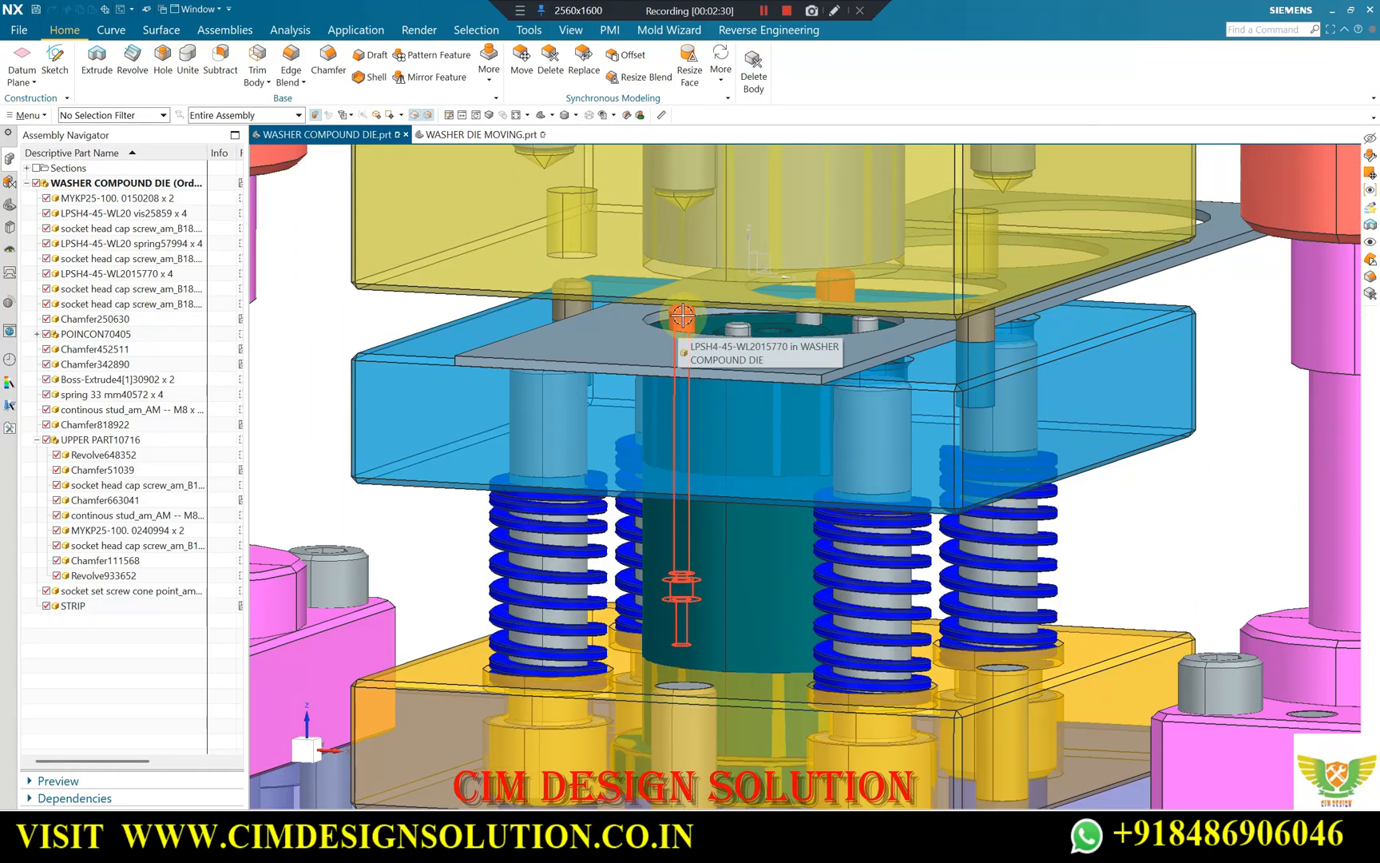
pyautogui.scroll(2, 682, 317)
pyautogui.scroll(-5, 684, 308)
pyautogui.scroll(5, 736, 254)
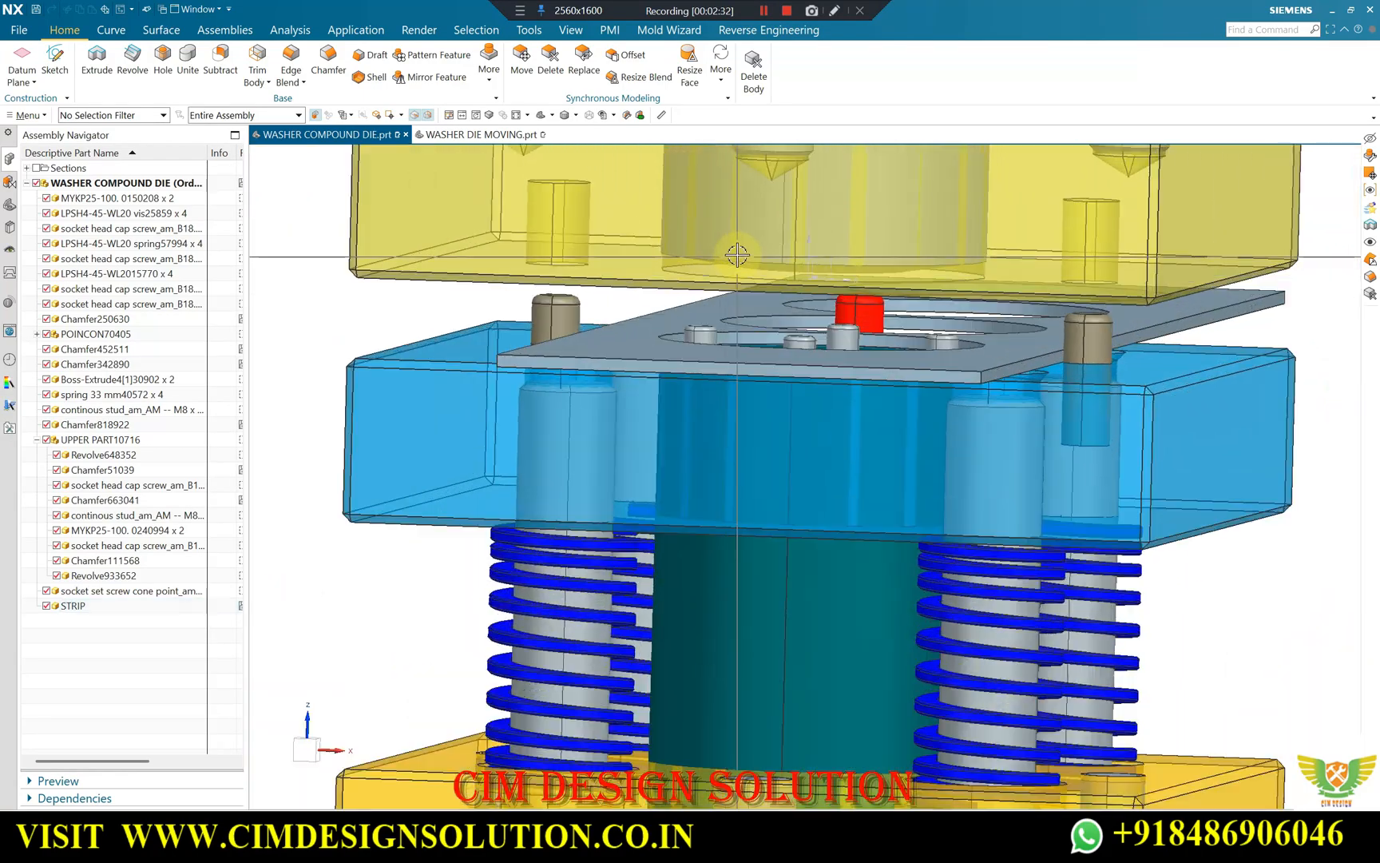
pyautogui.scroll(-2, 737, 254)
pyautogui.scroll(4, 829, 389)
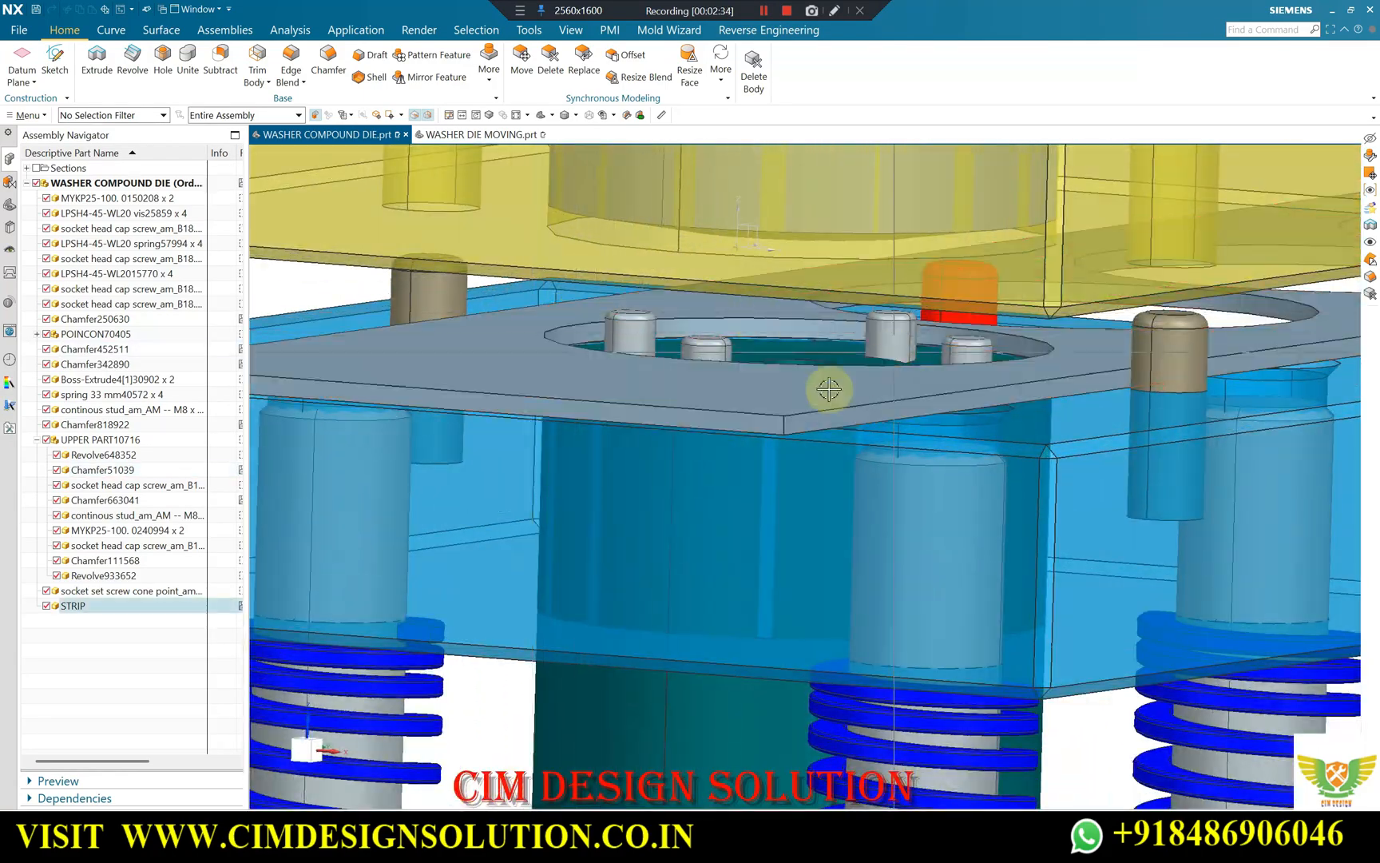
pyautogui.scroll(-3, 631, 337)
pyautogui.moveTo(631, 375); pyautogui.dragTo(659, 374, button='middle')
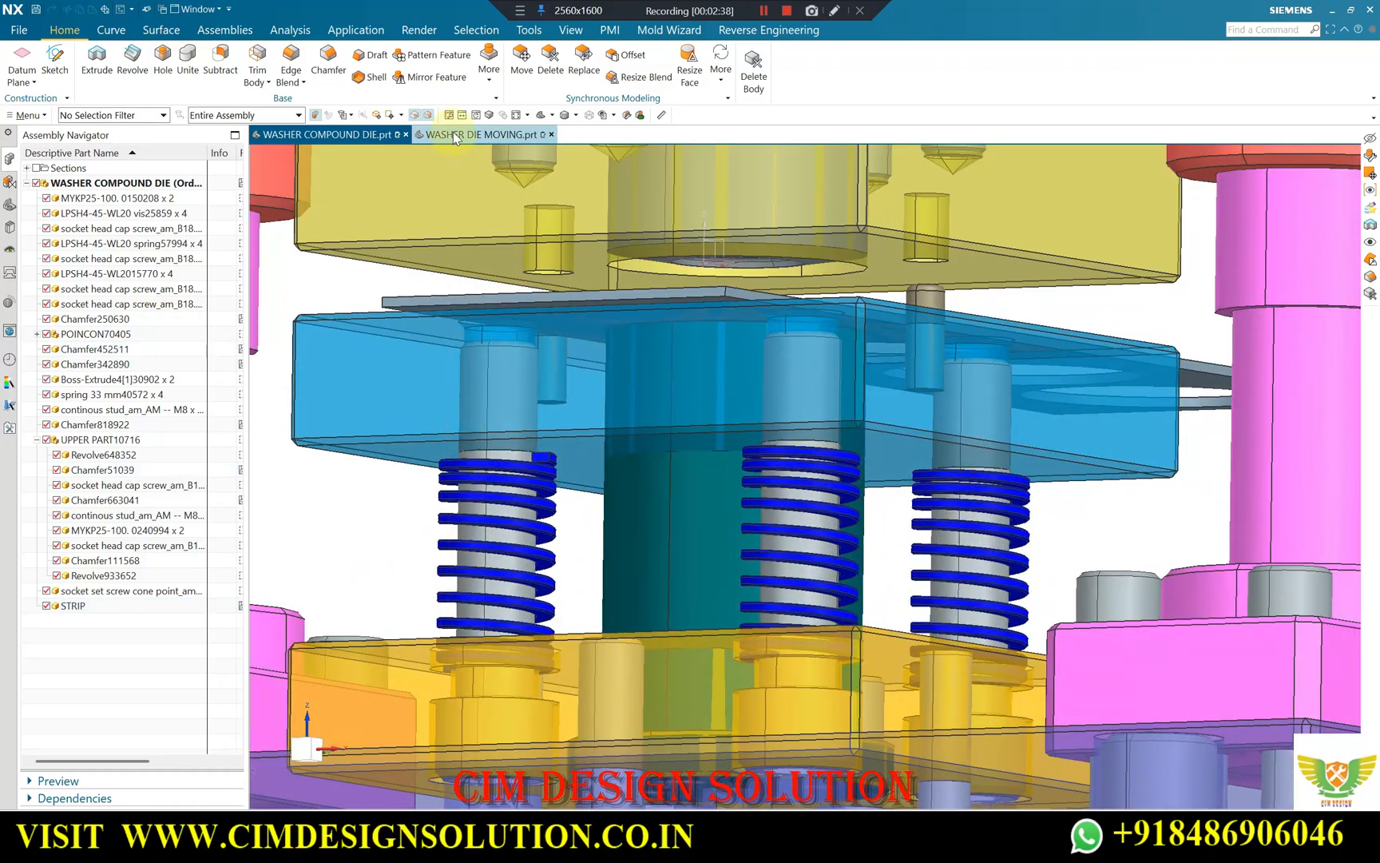
# Switch to the WASHER DIE MOVING part and display its Section 1 as a one-plane section on the absolute X plane.
pyautogui.click(461, 135)
pyautogui.scroll(-2, 749, 375)
pyautogui.moveTo(750, 376); pyautogui.dragTo(866, 357, button='middle')
pyautogui.hotkey('ctrl', 'h')
pyautogui.scroll(5, 791, 364)
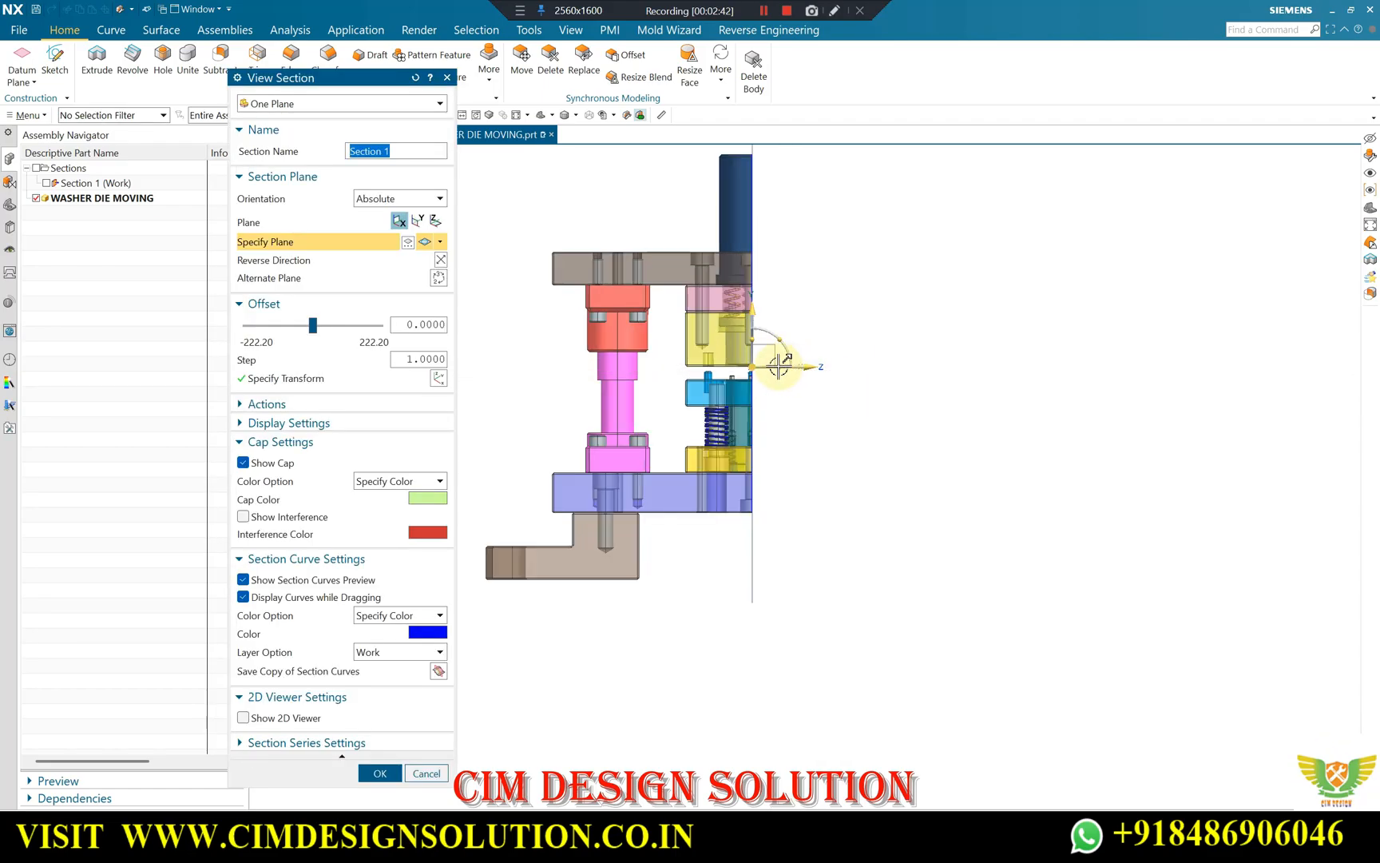
pyautogui.press('F8')
pyautogui.scroll(2, 880, 308)
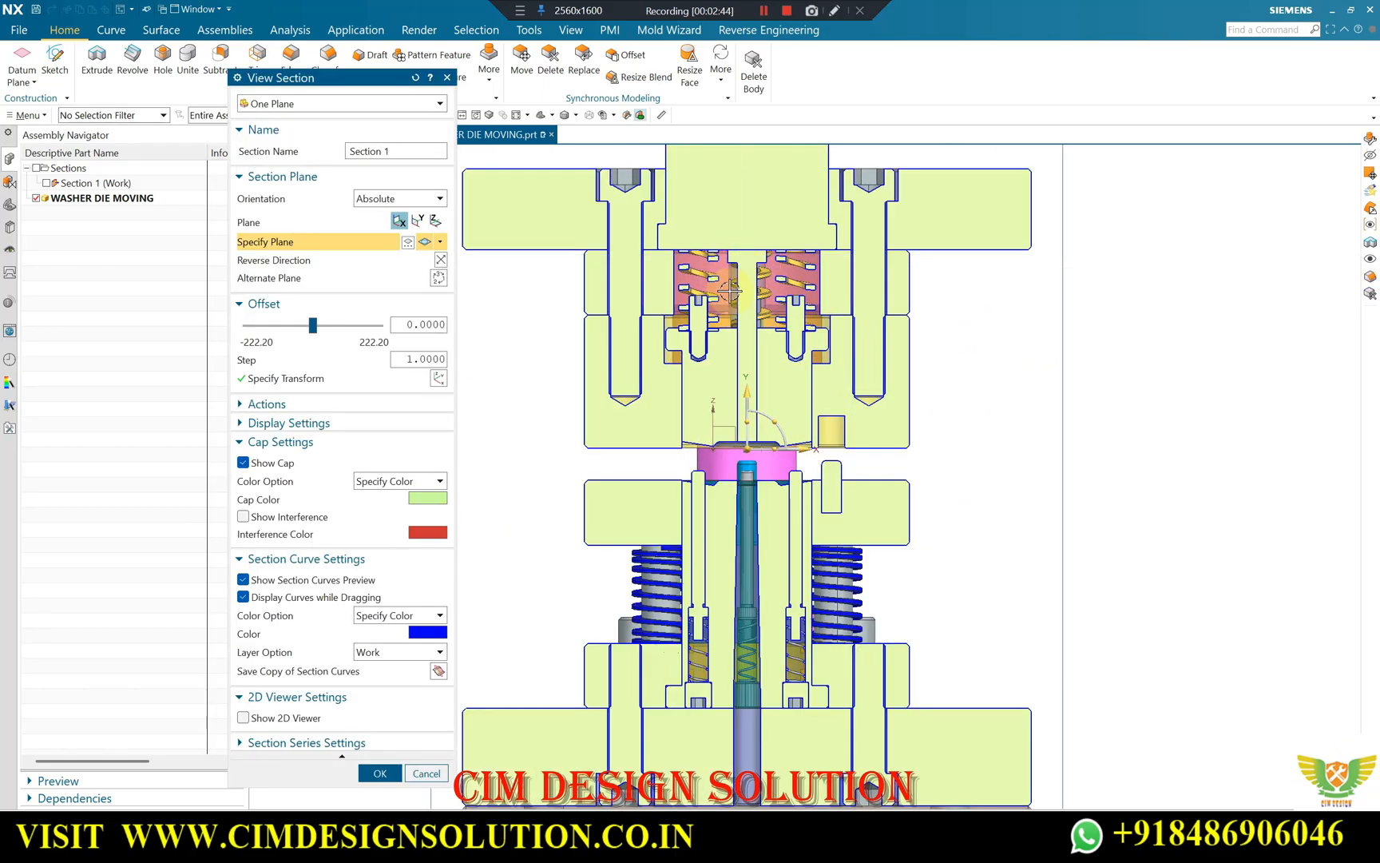
pyautogui.click(385, 773)
pyautogui.click(37, 169)
pyautogui.scroll(-2, 552, 280)
pyautogui.scroll(2, 665, 254)
pyautogui.scroll(-1, 850, 309)
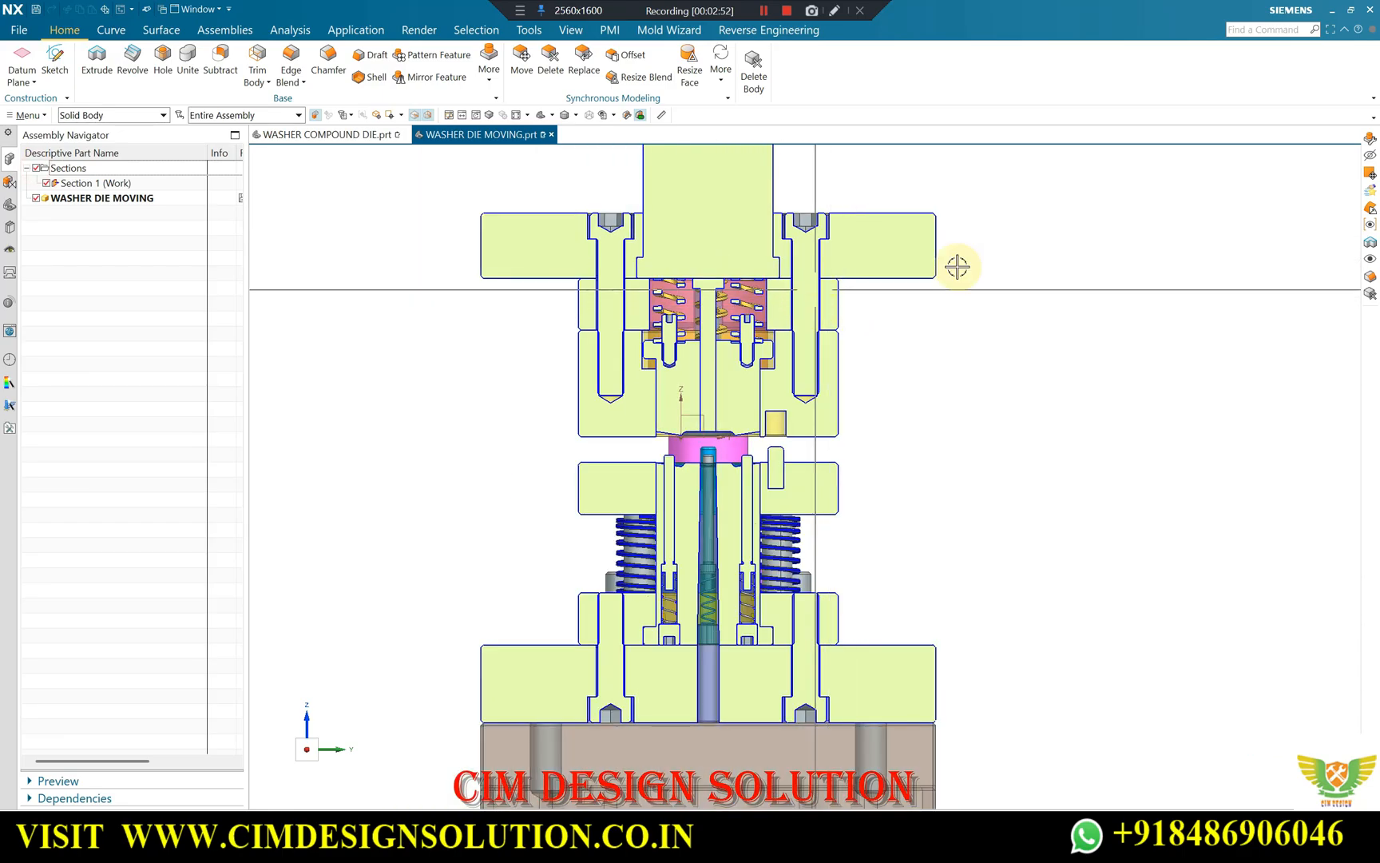
# Examine the springs and set screws inside the sectioned upper die from a tilted view.
pyautogui.scroll(2, 677, 279)
pyautogui.scroll(-2, 678, 284)
pyautogui.moveTo(679, 289); pyautogui.dragTo(738, 274, button='middle')
pyautogui.scroll(4, 693, 295)
pyautogui.scroll(3, 684, 291)
pyautogui.scroll(-2, 665, 313)
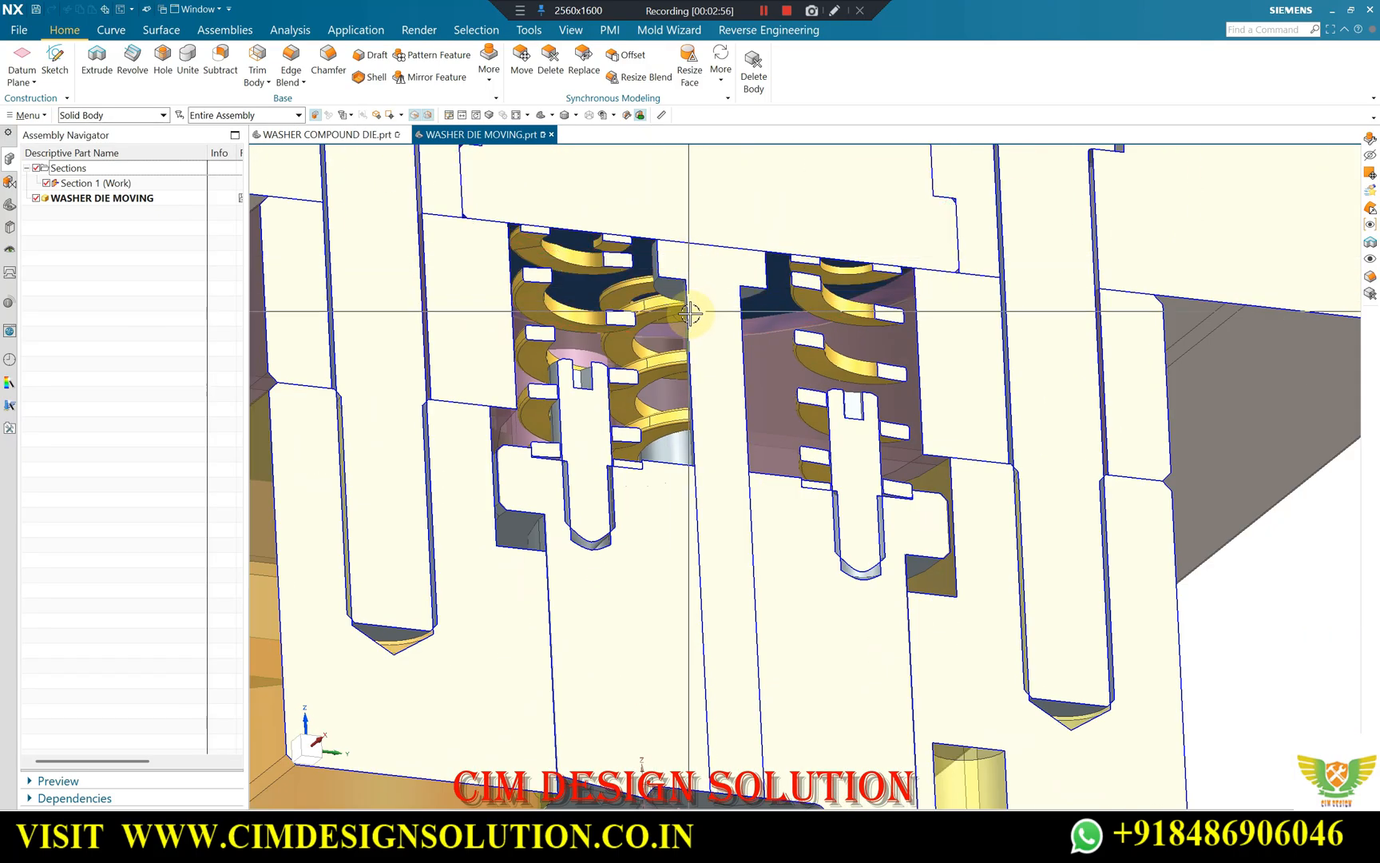
pyautogui.moveTo(693, 313); pyautogui.dragTo(727, 278, button='middle')
pyautogui.scroll(3, 727, 276)
pyautogui.scroll(-1, 722, 257)
pyautogui.scroll(-3, 704, 240)
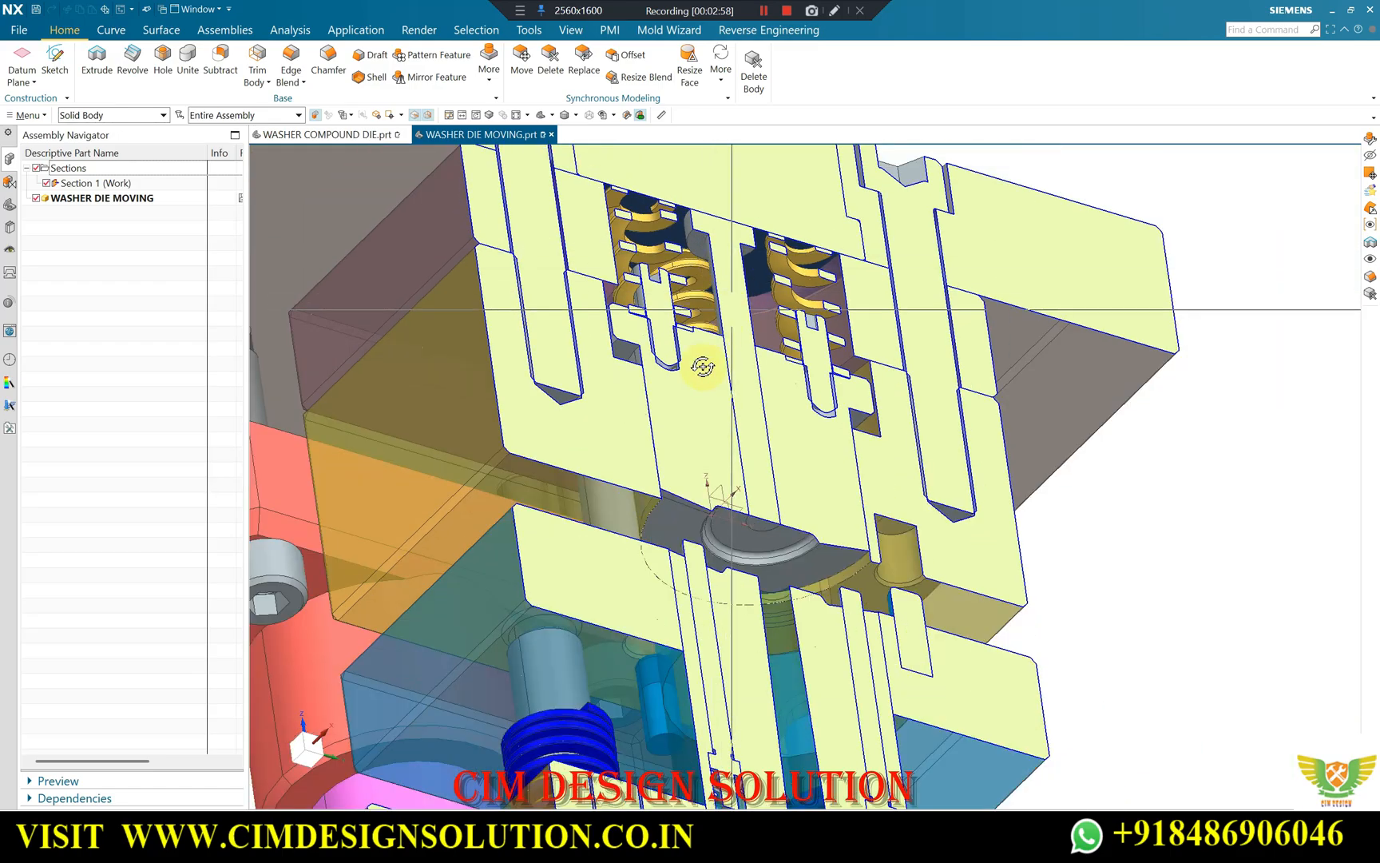
# Examine the opening between the upper and lower forming faces around the centre pin in the sectioned die.
pyautogui.moveTo(703, 363); pyautogui.dragTo(727, 623, button='middle')
pyautogui.scroll(2, 729, 625)
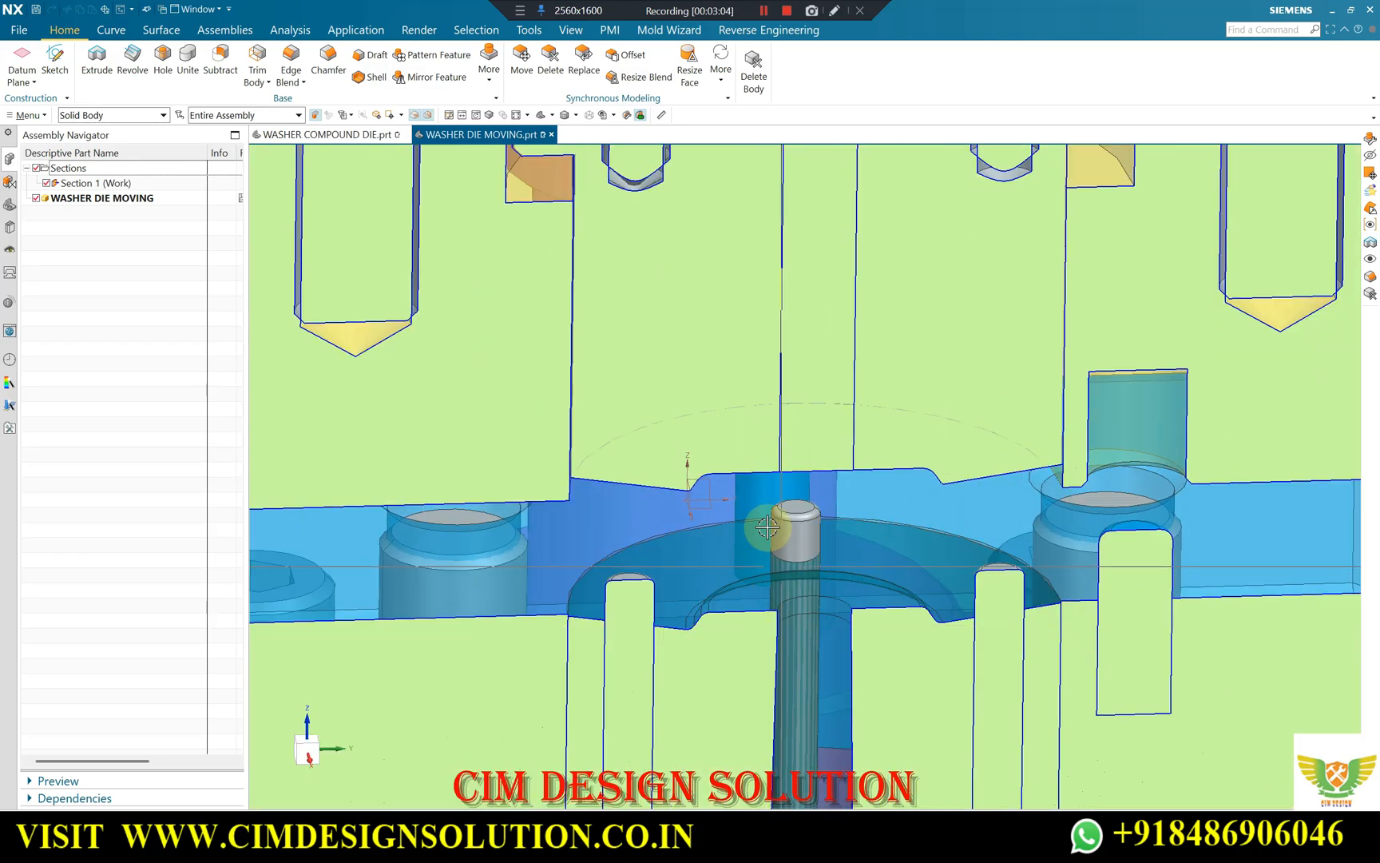
pyautogui.scroll(-3, 774, 531)
pyautogui.scroll(2, 813, 546)
pyautogui.scroll(-3, 725, 533)
pyautogui.moveTo(786, 512); pyautogui.dragTo(848, 542, button='middle')
pyautogui.scroll(2, 747, 488)
pyautogui.scroll(-1, 747, 488)
pyautogui.moveTo(766, 488); pyautogui.dragTo(766, 431, button='middle')
pyautogui.scroll(2, 697, 448)
pyautogui.scroll(-2, 810, 394)
pyautogui.scroll(-2, 764, 401)
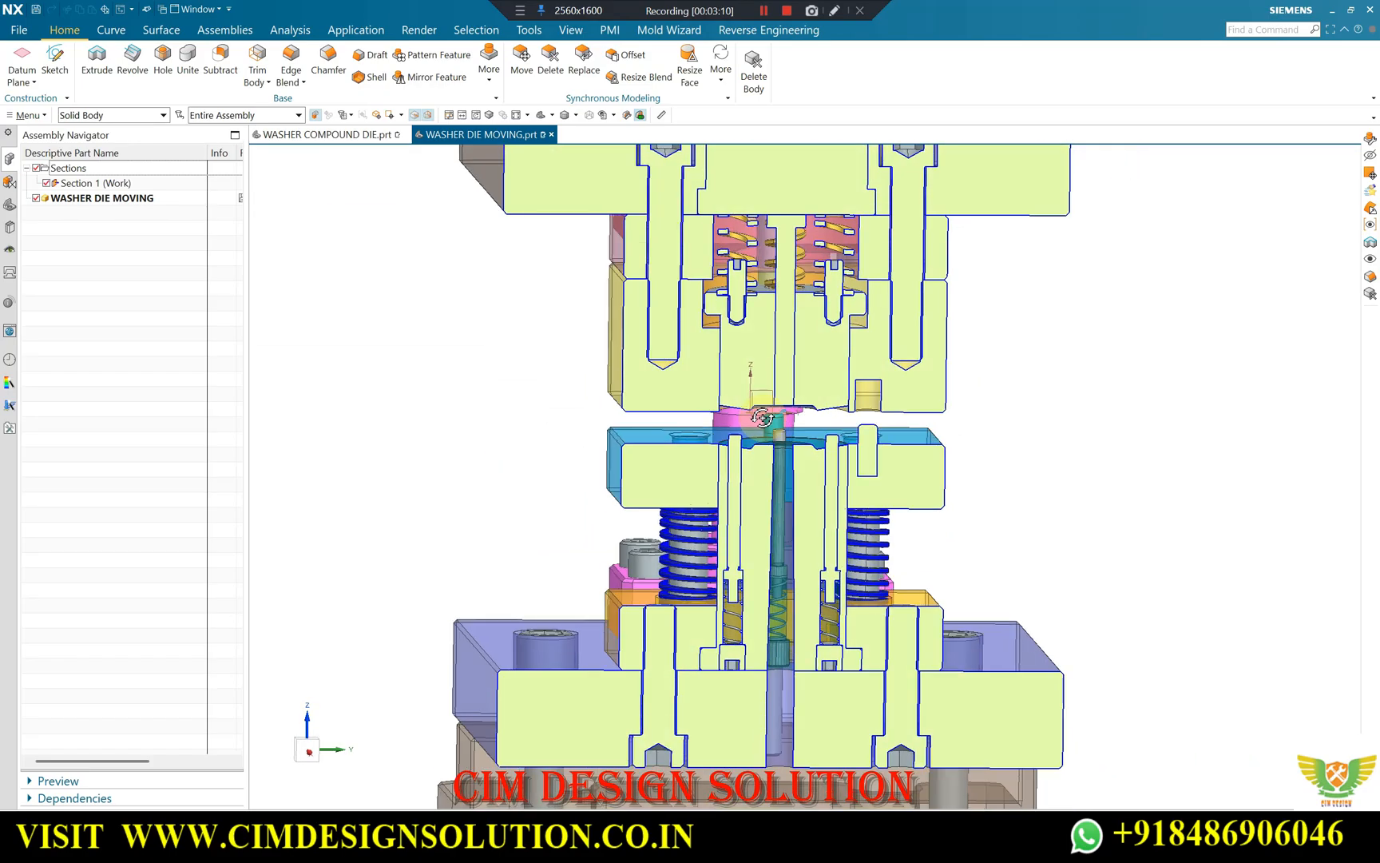
# Examine the shouldered upper insert with its springs, set screws and centre punch in a straight section view.
pyautogui.scroll(3, 731, 326)
pyautogui.scroll(-2, 799, 327)
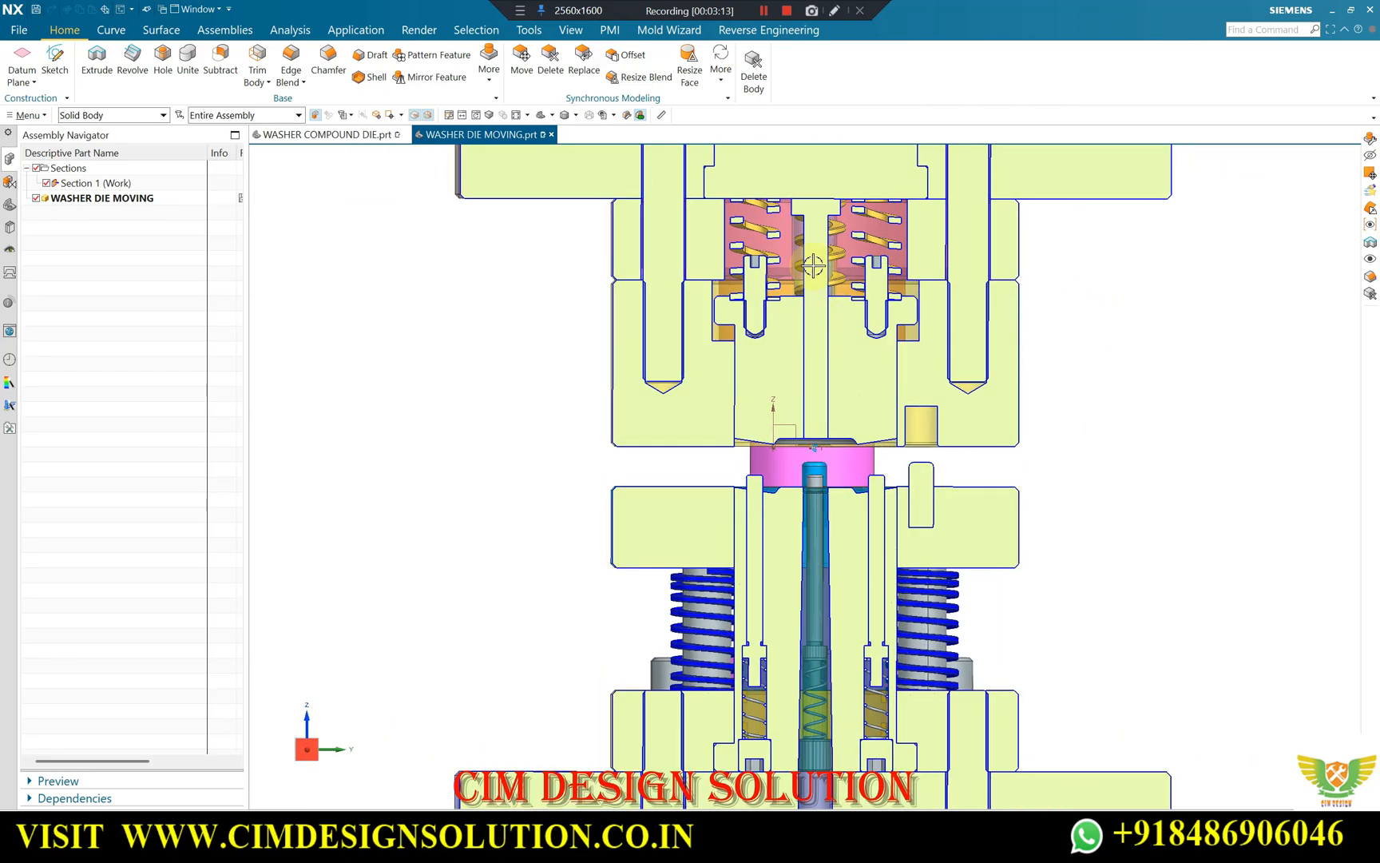
pyautogui.scroll(5, 832, 299)
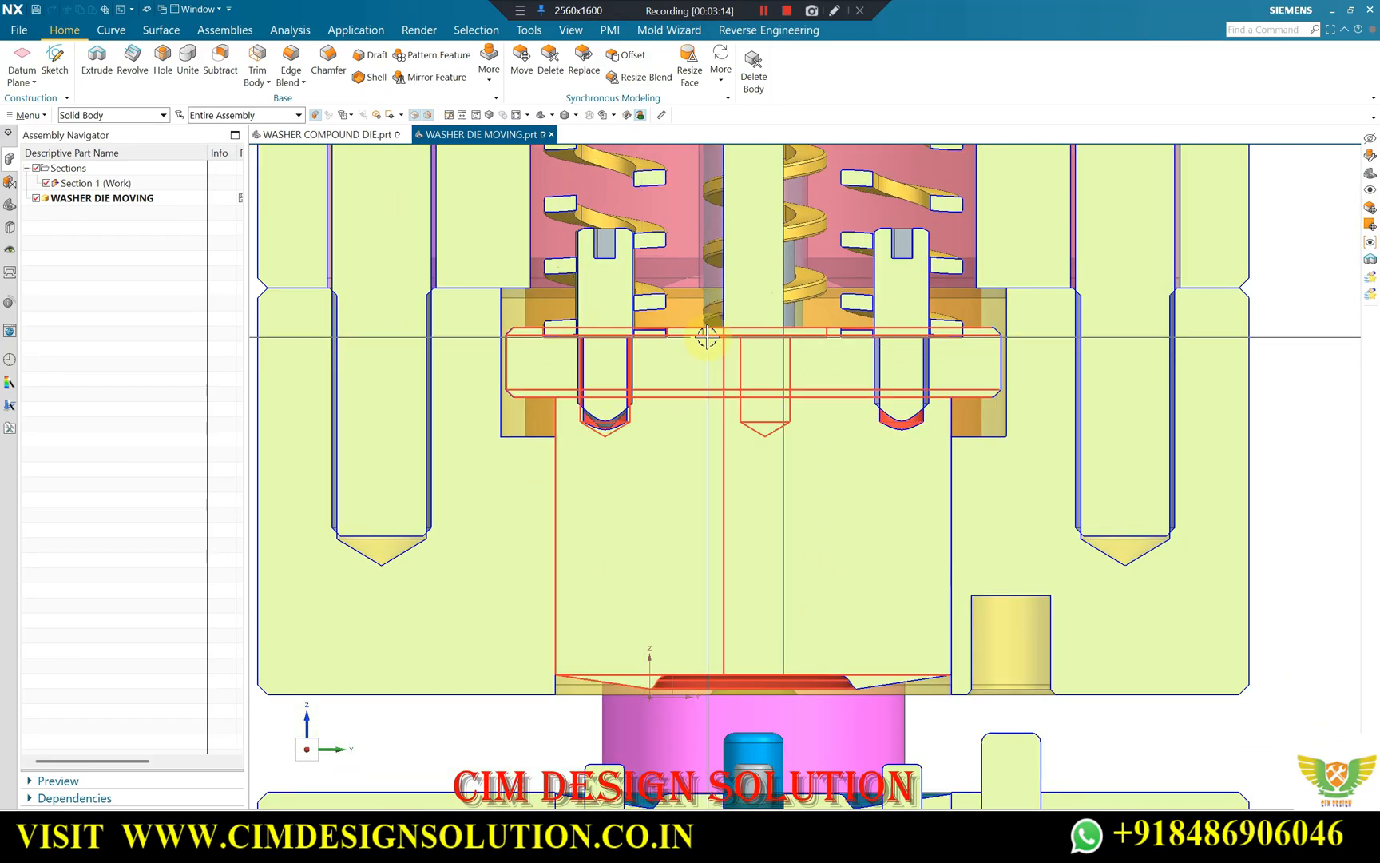
pyautogui.scroll(-1, 664, 355)
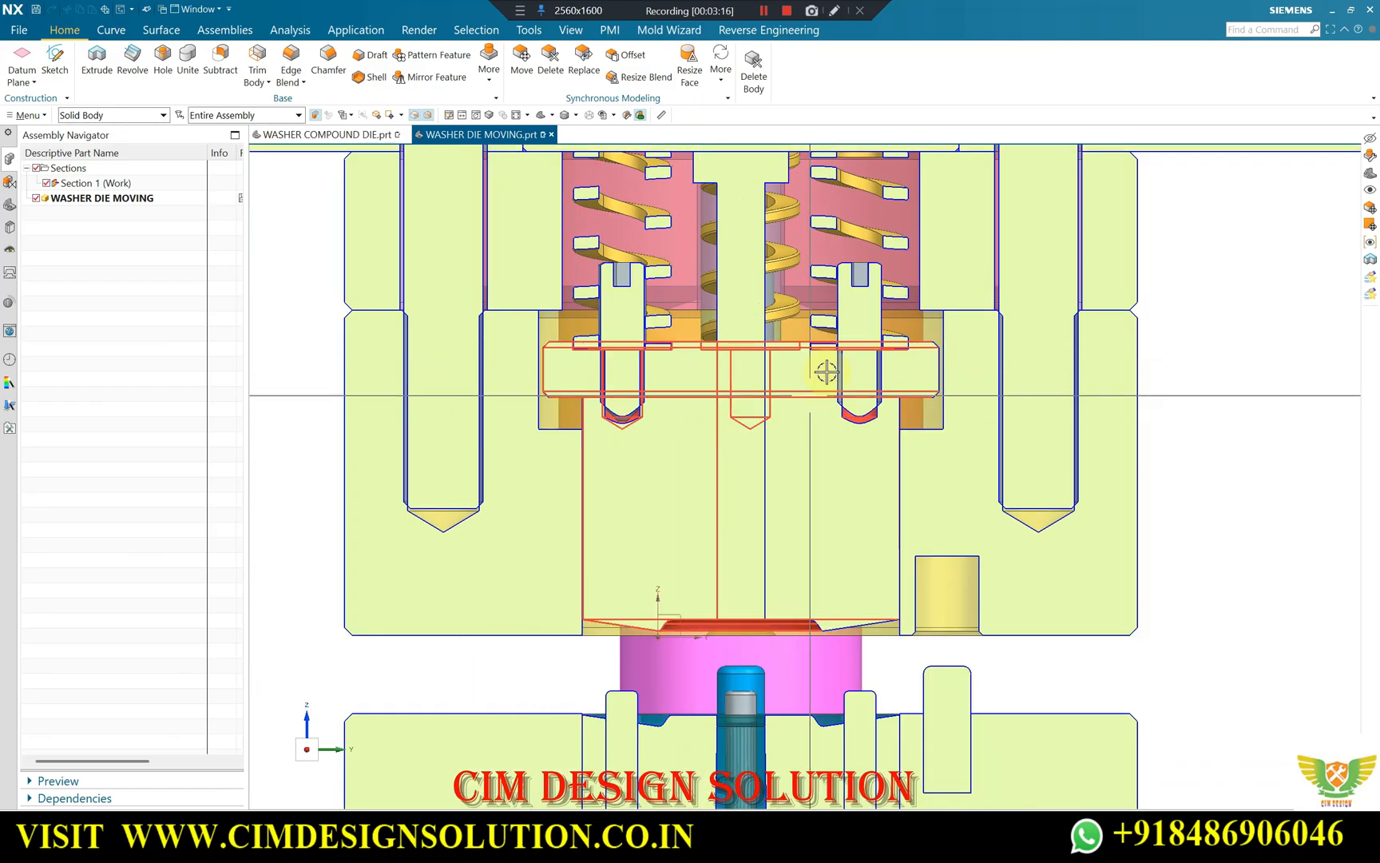
pyautogui.scroll(2, 902, 334)
pyautogui.scroll(-4, 944, 397)
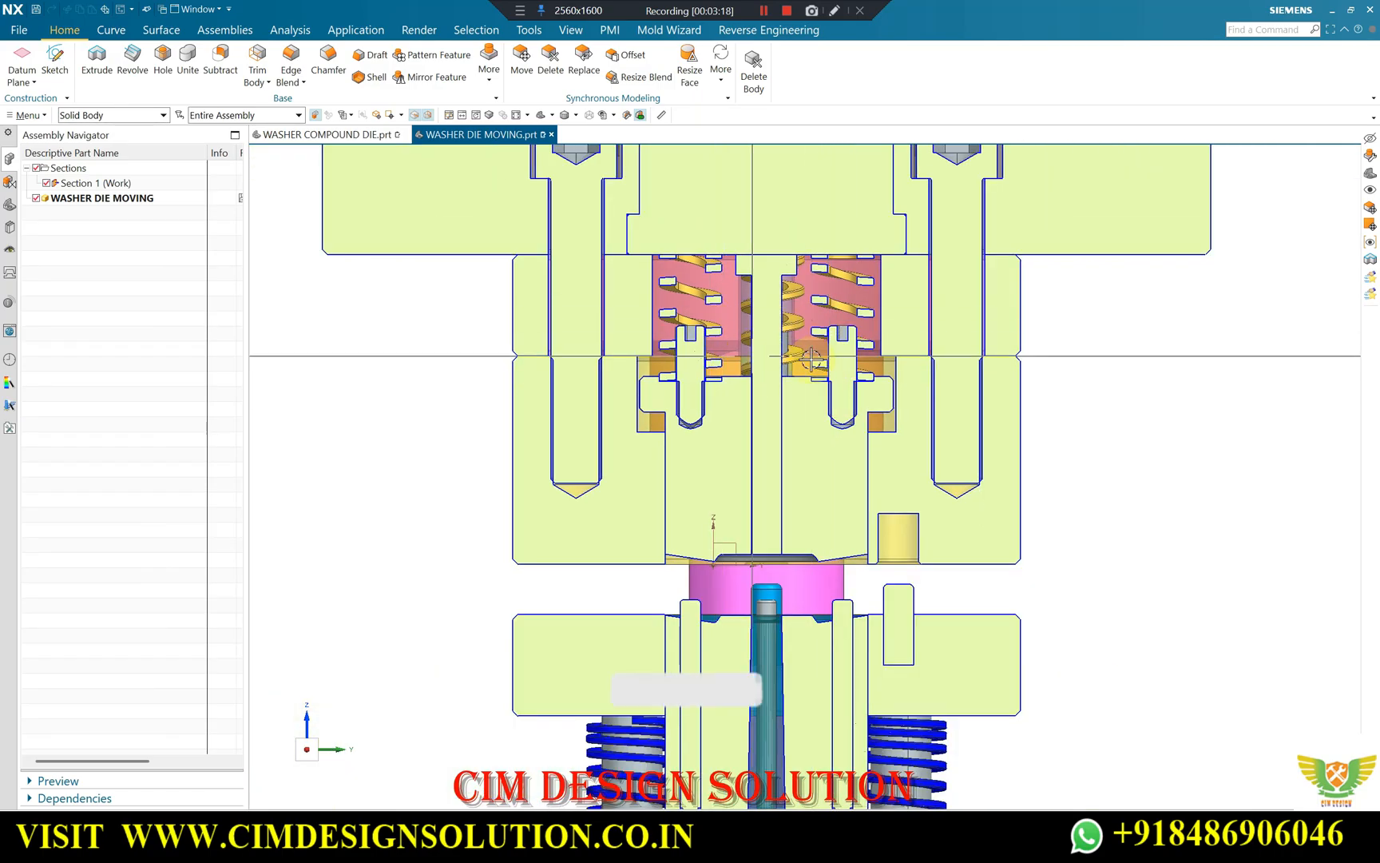
pyautogui.scroll(3, 870, 369)
pyautogui.scroll(-2, 914, 394)
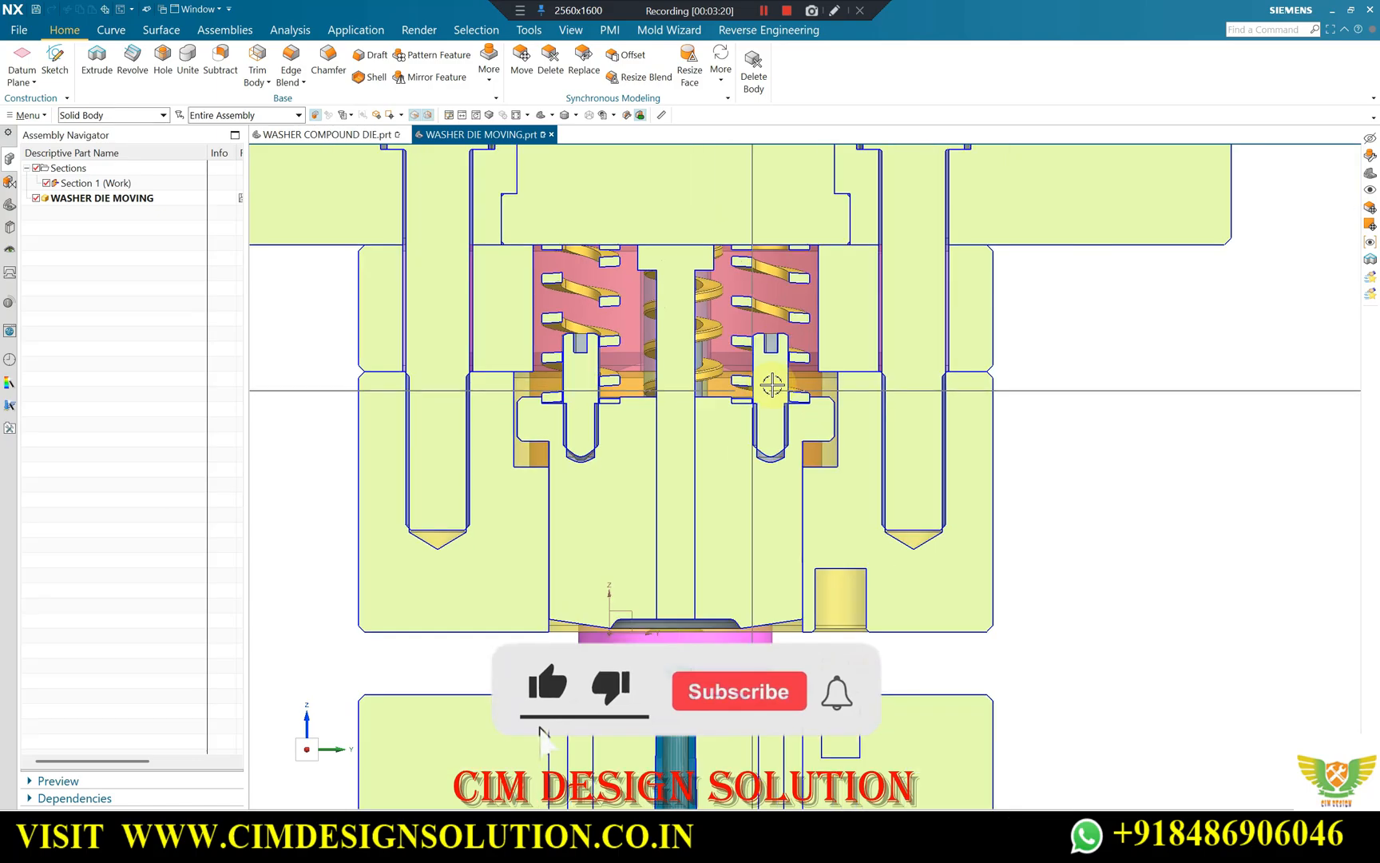
pyautogui.scroll(2, 799, 447)
pyautogui.scroll(-1, 754, 402)
# Compare the lower forming face's recess with the rounded ring on the underside of the upper forming face.
pyautogui.moveTo(754, 401); pyautogui.dragTo(967, 475, button='middle')
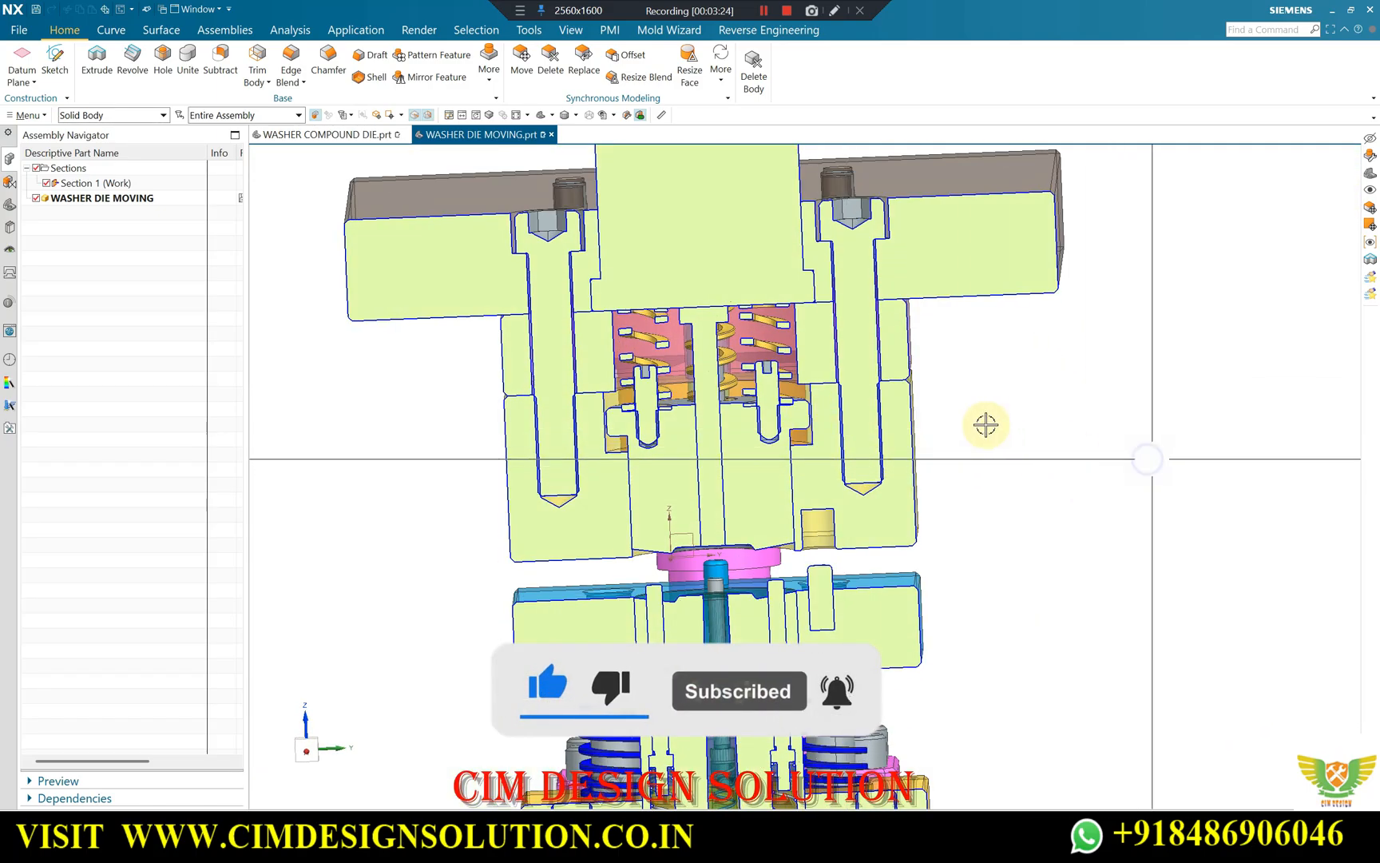
pyautogui.press('F8')
pyautogui.scroll(-2, 739, 304)
pyautogui.scroll(2, 711, 508)
pyautogui.moveTo(678, 468); pyautogui.dragTo(761, 474, button='middle')
pyautogui.scroll(2, 688, 486)
pyautogui.scroll(2, 680, 499)
pyautogui.scroll(2, 762, 474)
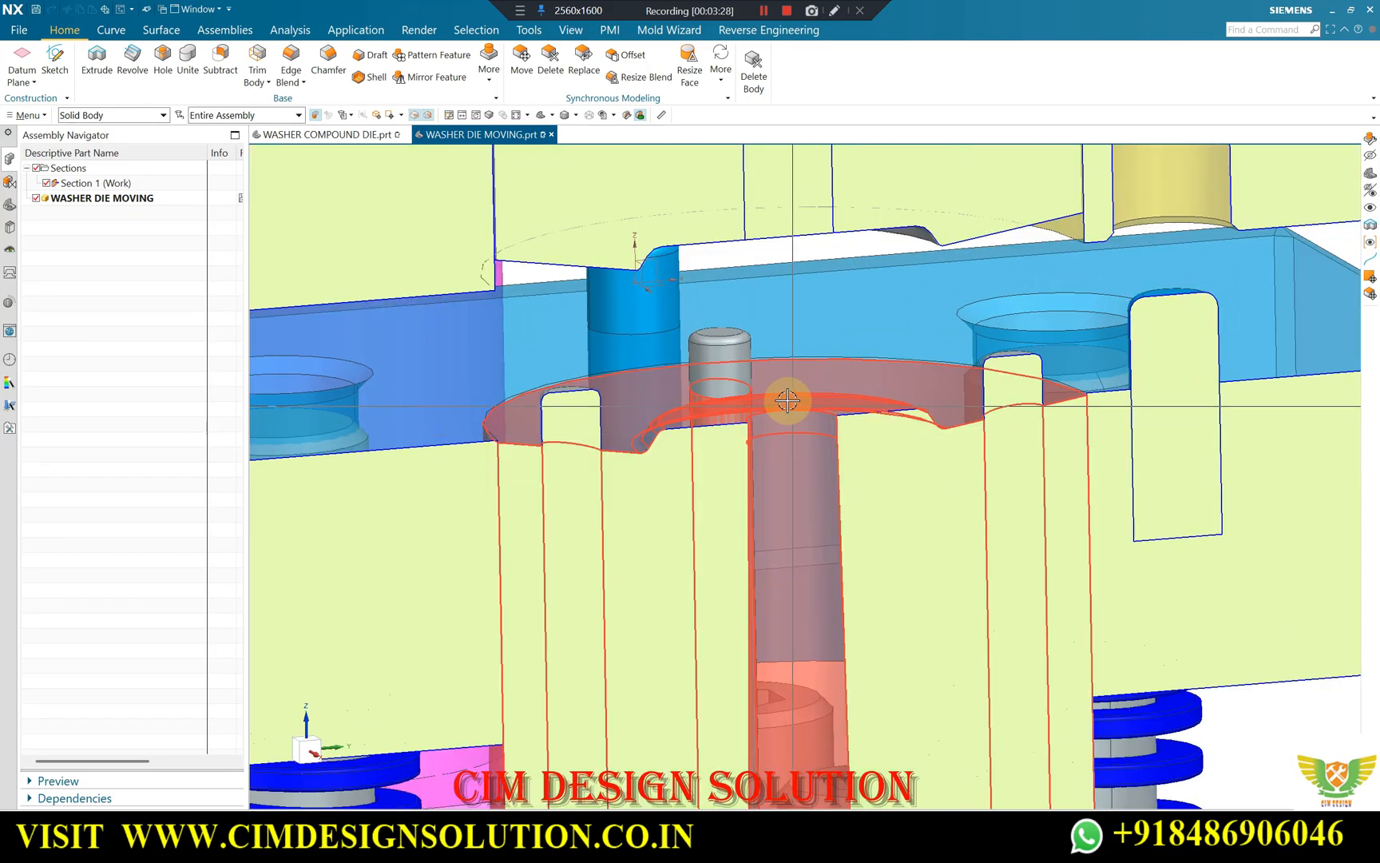
pyautogui.moveTo(787, 400); pyautogui.dragTo(751, 333, button='middle')
pyautogui.scroll(2, 778, 246)
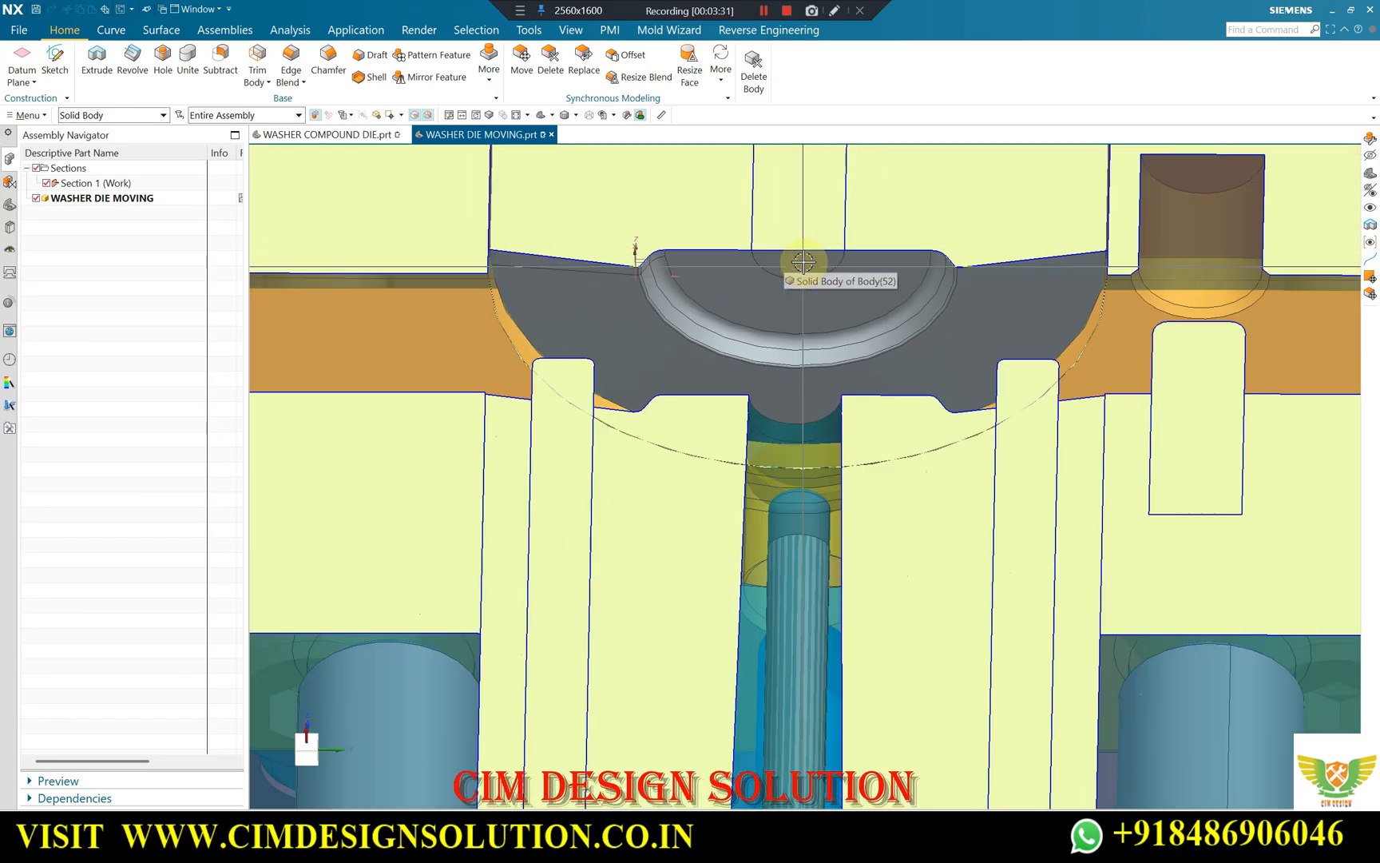
# Examine the sectioned blue stripper plate and its springs in tilted and near-straight views.
pyautogui.scroll(-2, 782, 267)
pyautogui.moveTo(781, 269); pyautogui.dragTo(832, 364, button='middle')
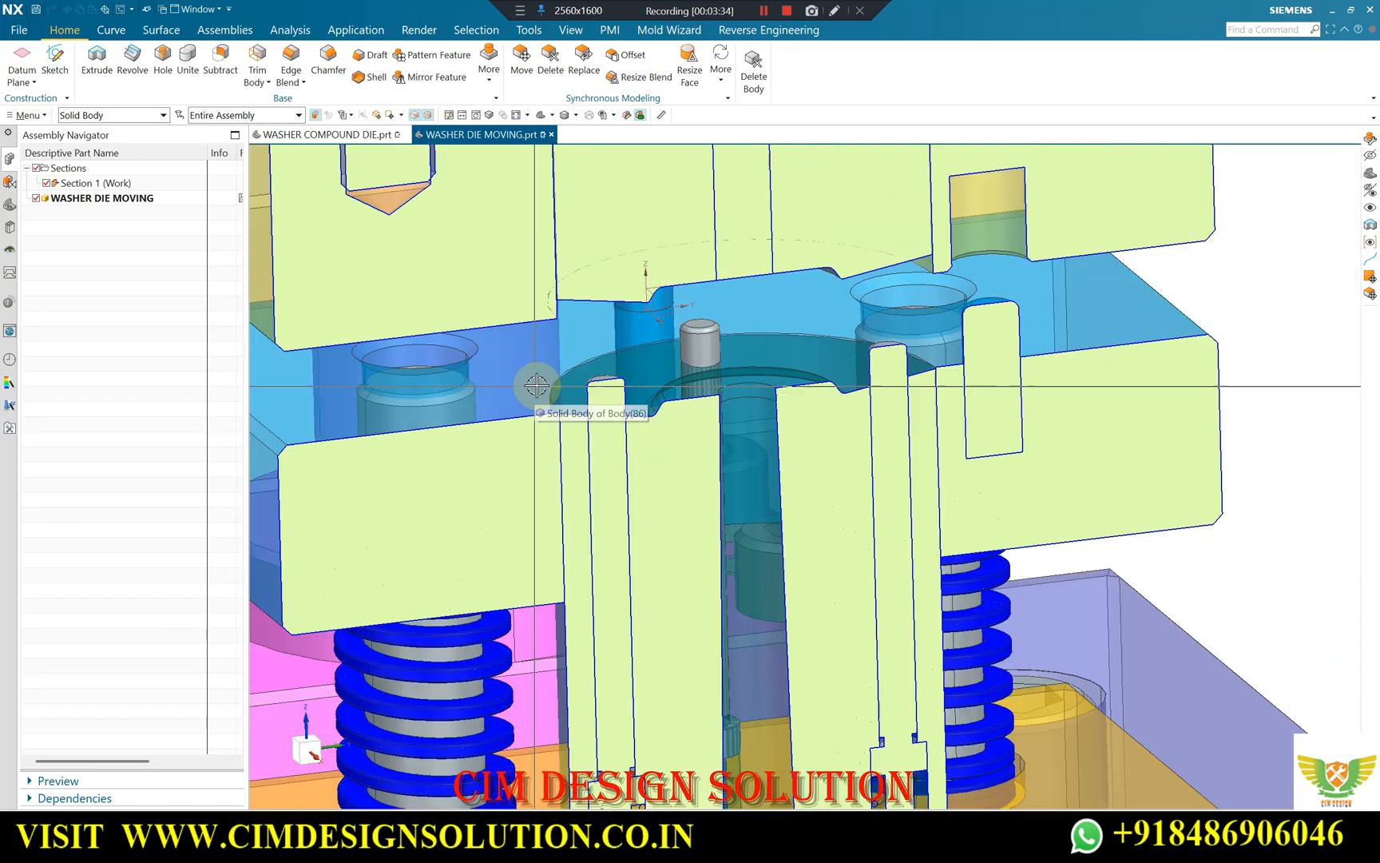
pyautogui.scroll(-1, 537, 385)
pyautogui.moveTo(537, 386); pyautogui.dragTo(559, 368, button='middle')
pyautogui.scroll(1, 517, 399)
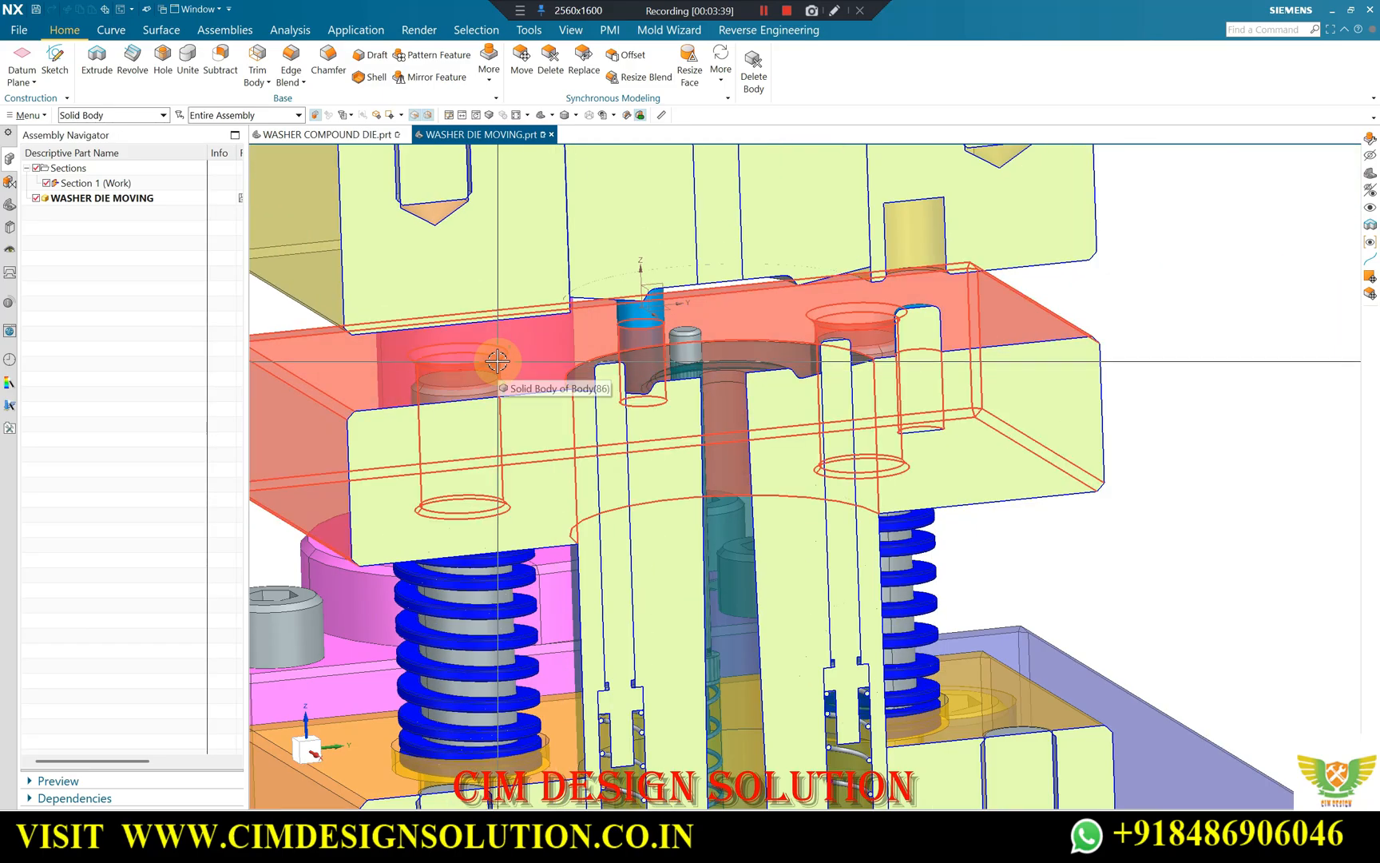
pyautogui.press('F8')
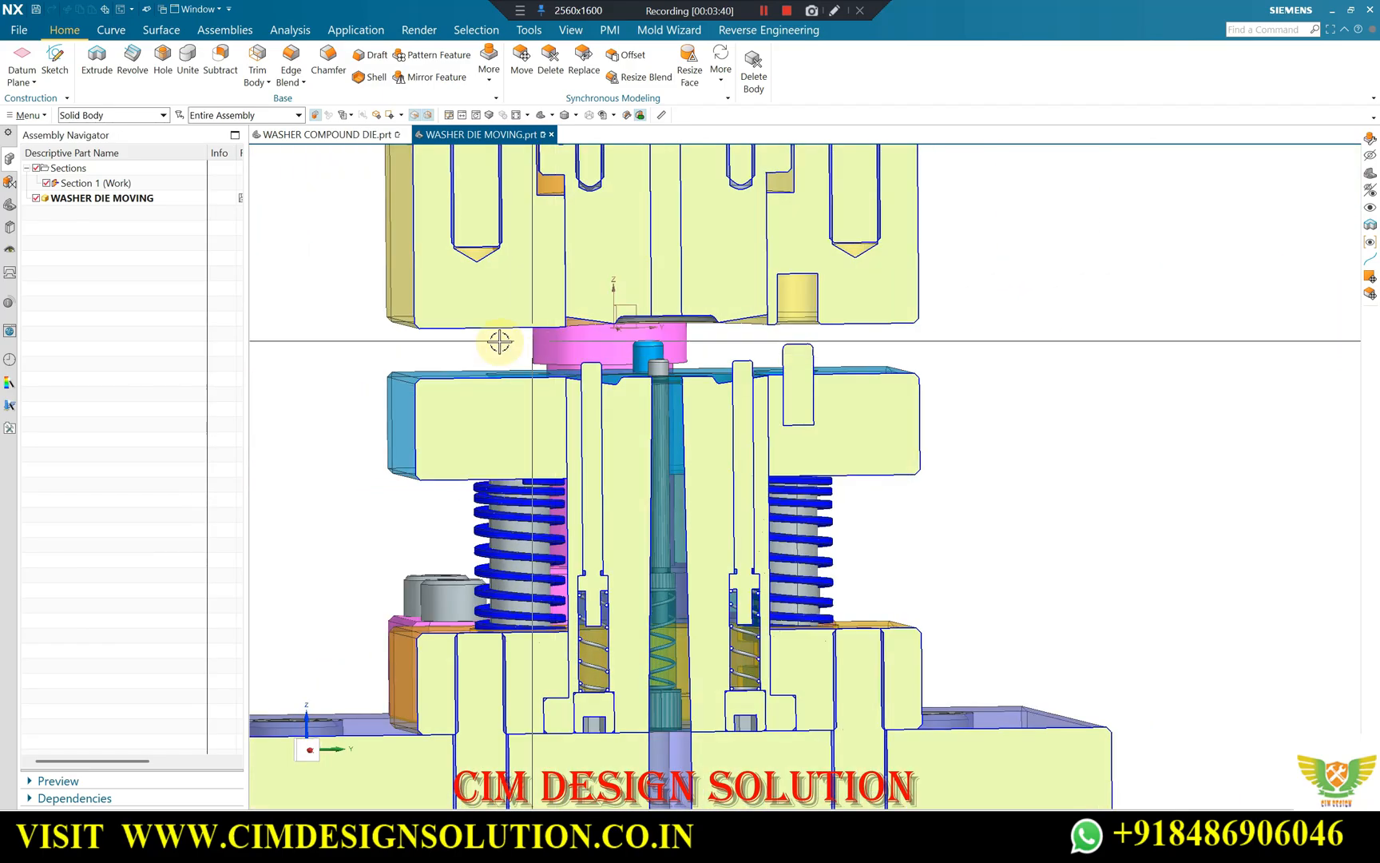
# Examine the gap between the stripper plate and the upper die block from several angles.
pyautogui.scroll(3, 493, 391)
pyautogui.moveTo(493, 391); pyautogui.dragTo(541, 299, button='middle')
pyautogui.scroll(2, 504, 373)
pyautogui.moveTo(504, 373); pyautogui.dragTo(697, 356, button='middle')
pyautogui.moveTo(585, 360)
pyautogui.mouseDown(button='middle')
pyautogui.moveTo(742, 434)
pyautogui.moveTo(853, 406)
pyautogui.moveTo(799, 300)
pyautogui.moveTo(773, 319)
pyautogui.moveTo(730, 436)
pyautogui.moveTo(681, 376)
pyautogui.mouseUp(button='middle')
pyautogui.scroll(-1, 836, 400)
pyautogui.scroll(3, 771, 321)
pyautogui.scroll(-3, 758, 312)
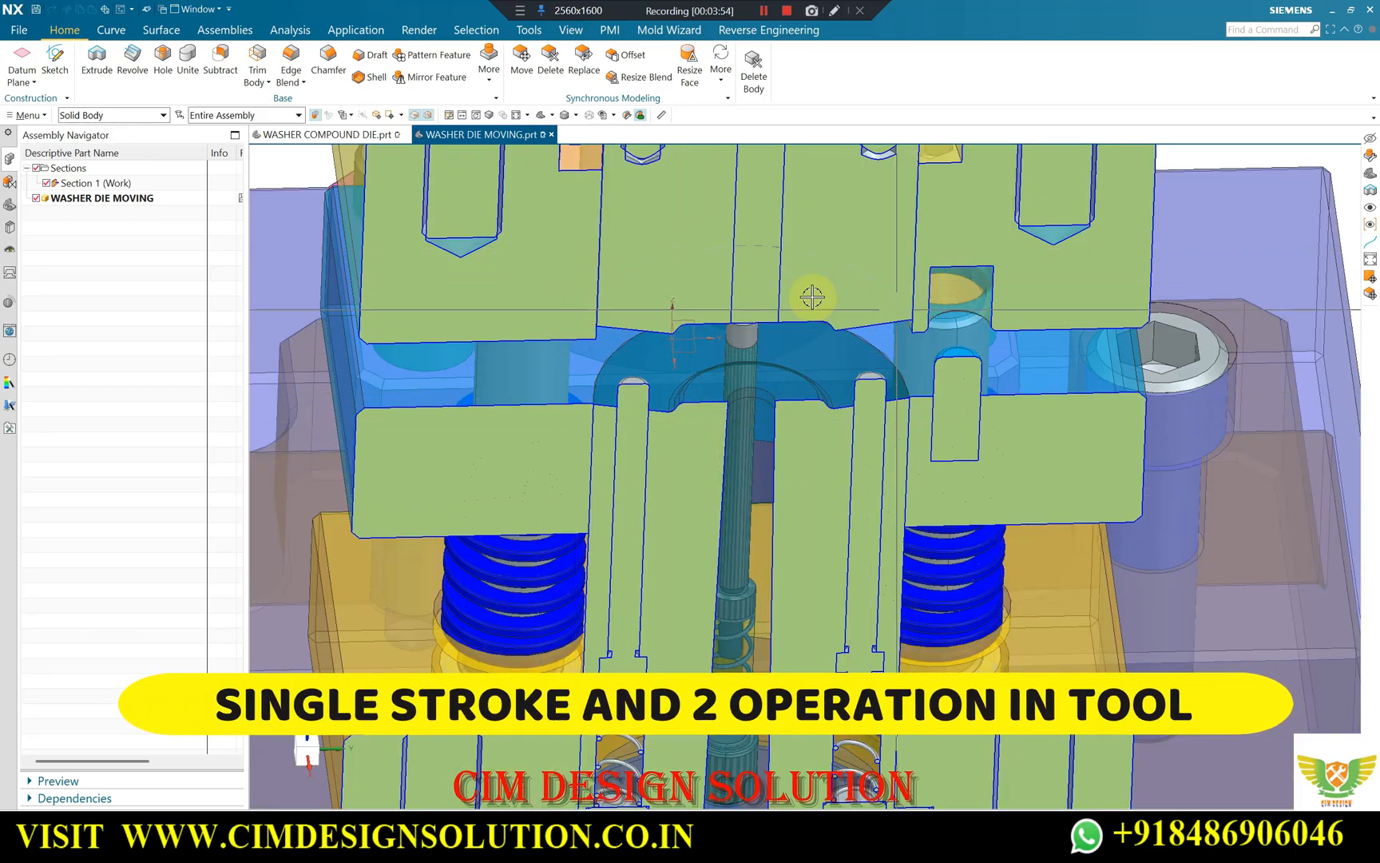
pyautogui.moveTo(773, 413); pyautogui.dragTo(622, 288, button='middle')
pyautogui.scroll(2, 637, 382)
pyautogui.scroll(-2, 707, 374)
pyautogui.scroll(-3, 757, 352)
# Switch to the WASHER COMPOUND DIE part and examine the strip openings, the red locating pin and the ejector pins.
pyautogui.click(340, 135)
pyautogui.moveTo(850, 395); pyautogui.dragTo(921, 381, button='middle')
pyautogui.moveTo(960, 314); pyautogui.dragTo(763, 365, button='middle')
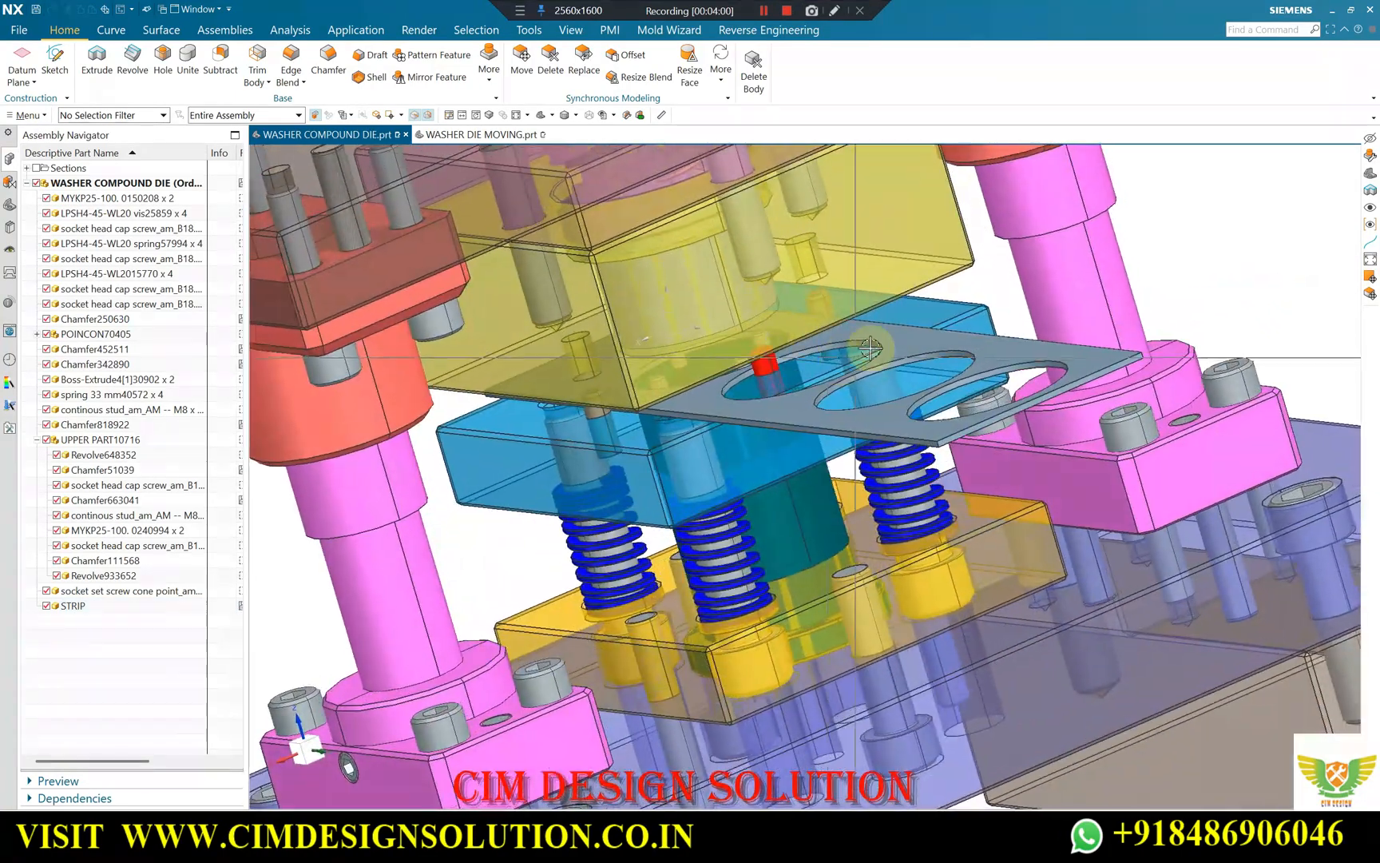
pyautogui.scroll(3, 743, 362)
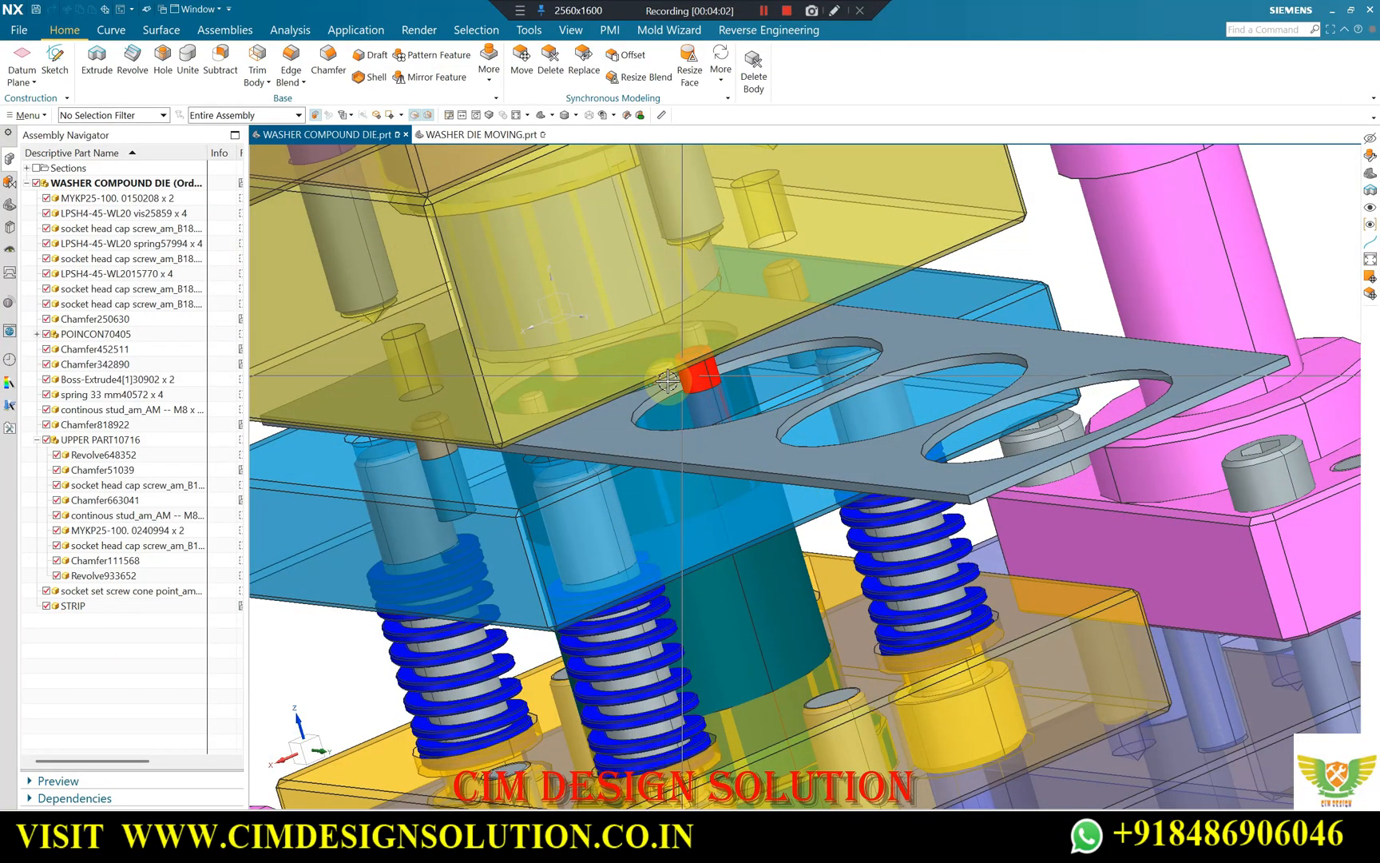
pyautogui.scroll(-2, 668, 384)
pyautogui.moveTo(673, 382); pyautogui.dragTo(738, 393, button='middle')
pyautogui.scroll(5, 769, 385)
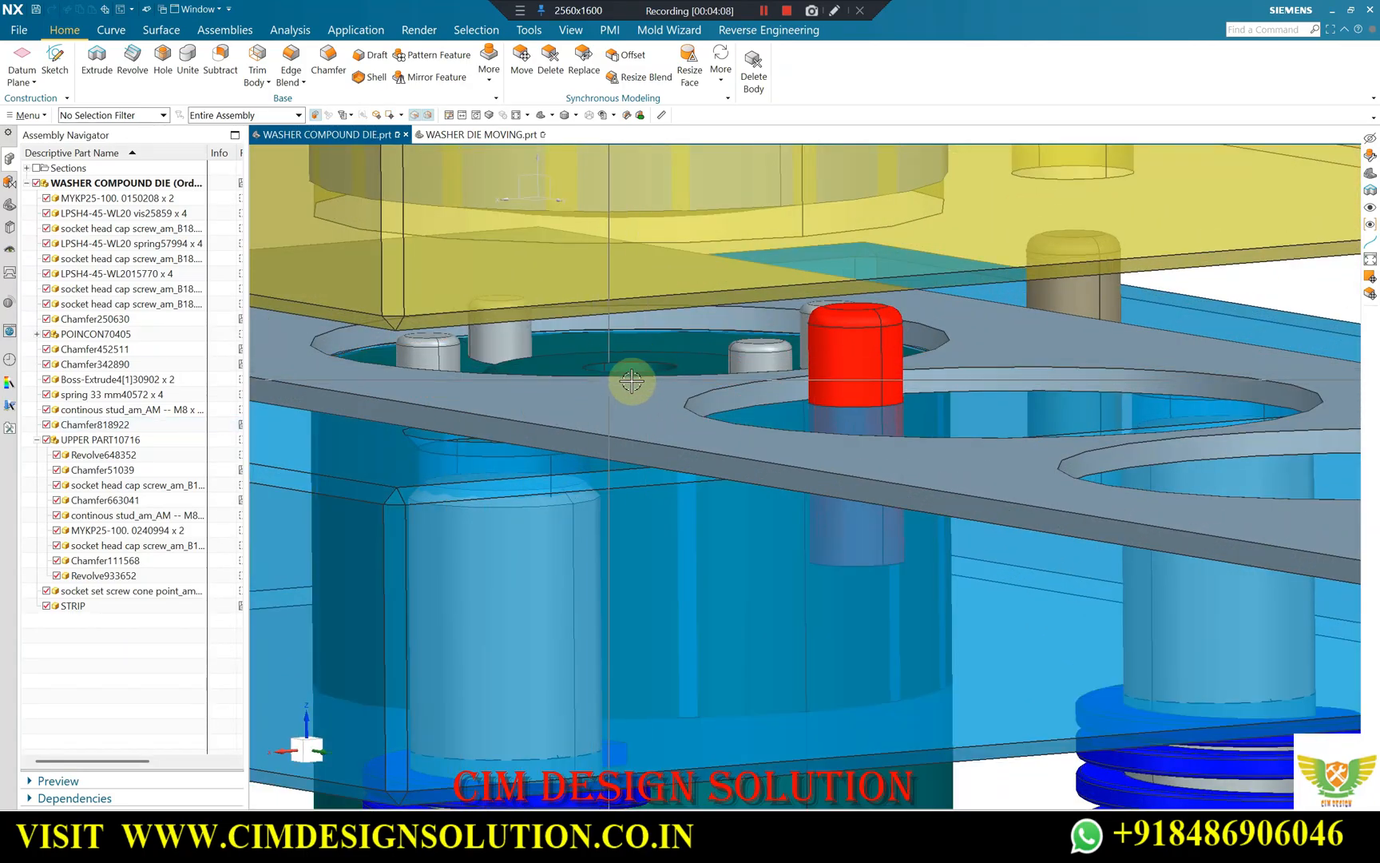
# Return to the WASHER DIE MOVING part and inspect its sectioned upper forming ring and the lower part's centre hole.
pyautogui.click(496, 138)
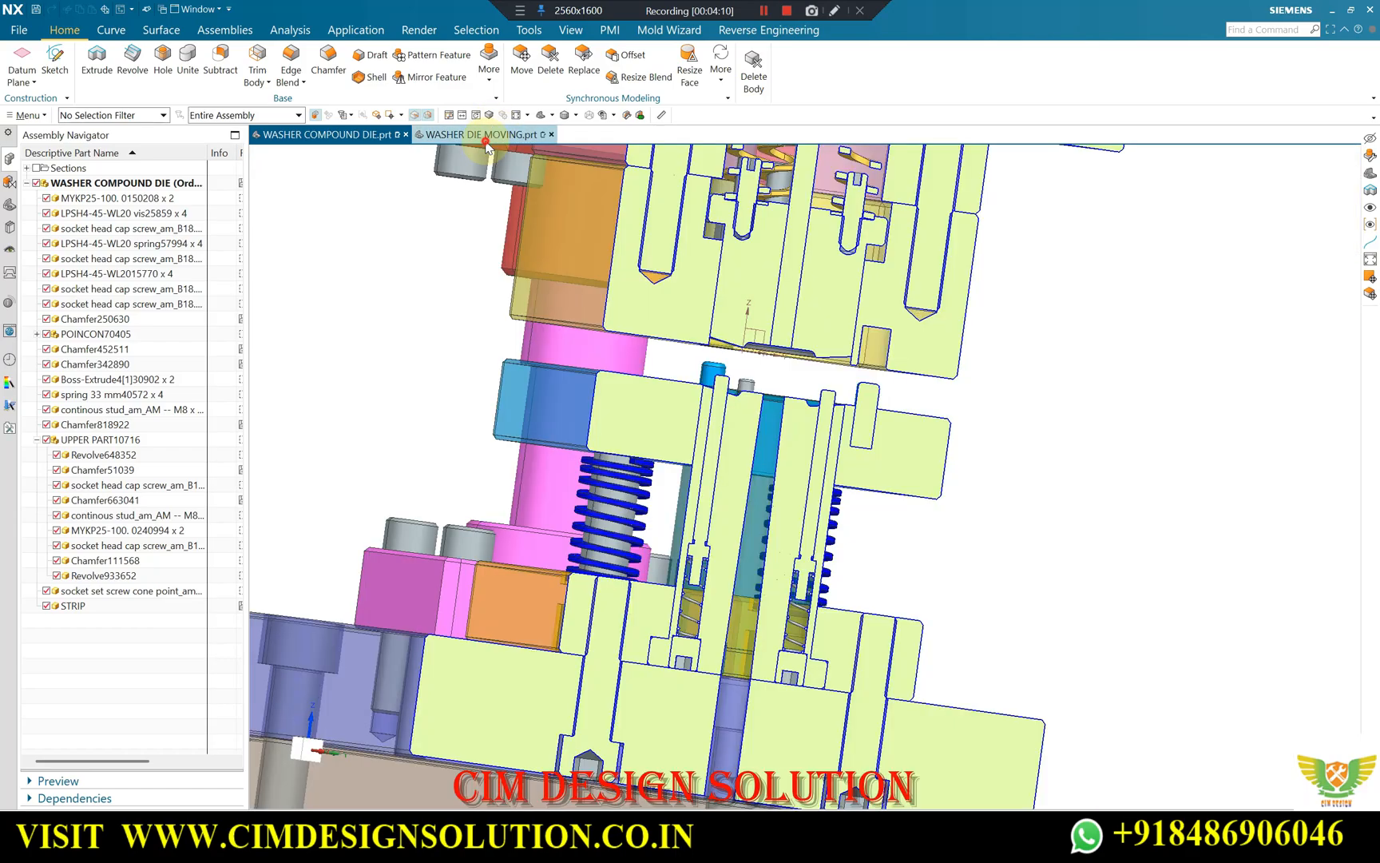
pyautogui.moveTo(681, 391); pyautogui.dragTo(751, 304, button='middle')
pyautogui.scroll(2, 781, 350)
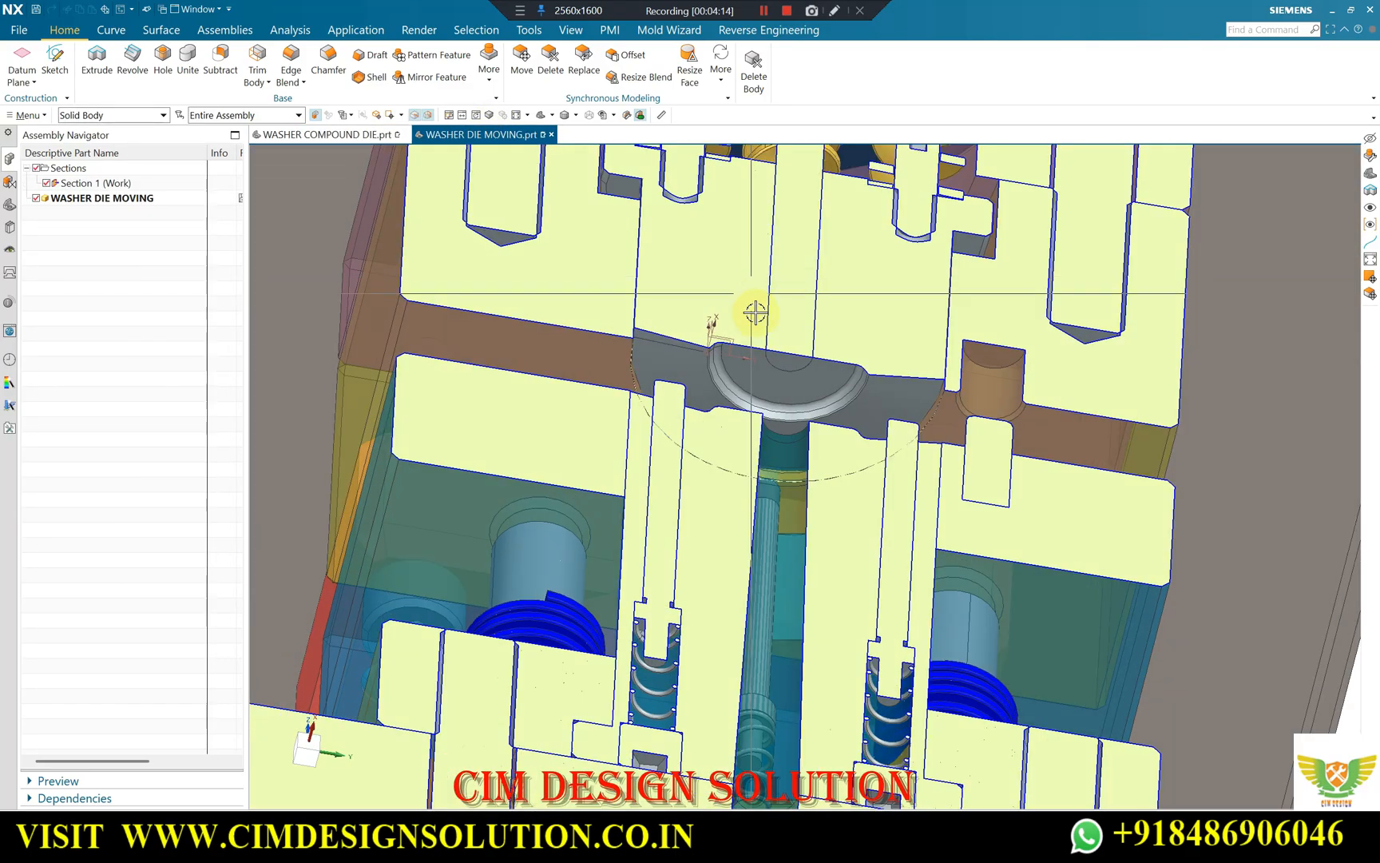
pyautogui.scroll(2, 780, 375)
pyautogui.scroll(-3, 770, 377)
pyautogui.moveTo(817, 443)
pyautogui.mouseDown(button='middle')
pyautogui.moveTo(822, 490)
pyautogui.moveTo(780, 395)
pyautogui.moveTo(755, 468)
pyautogui.moveTo(779, 395)
pyautogui.moveTo(798, 460)
pyautogui.mouseUp(button='middle')
pyautogui.scroll(4, 799, 448)
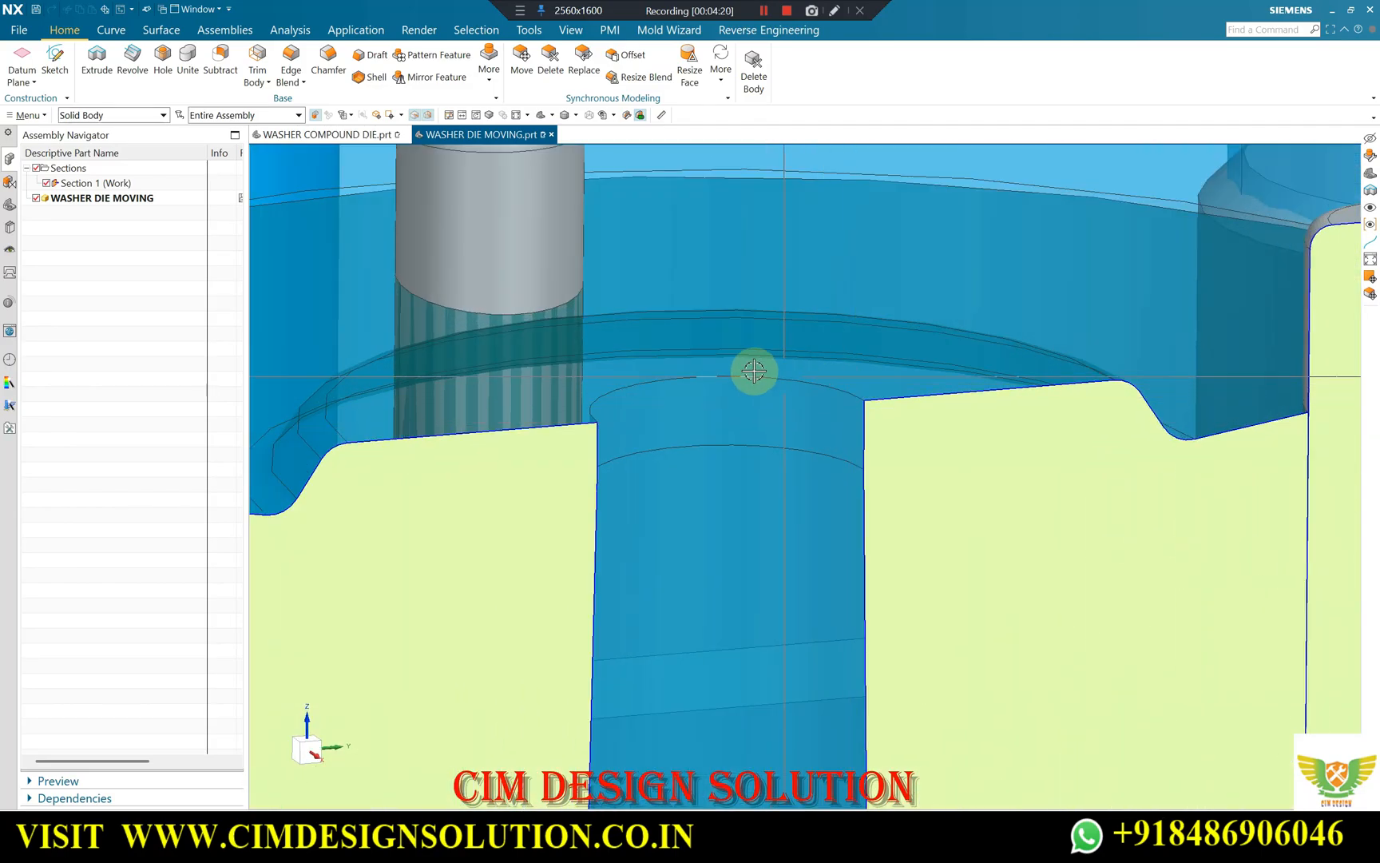
# Inspect the top edge and tapered relief of the lower part's centre hole in close straight and tilted views.
pyautogui.scroll(-5, 759, 373)
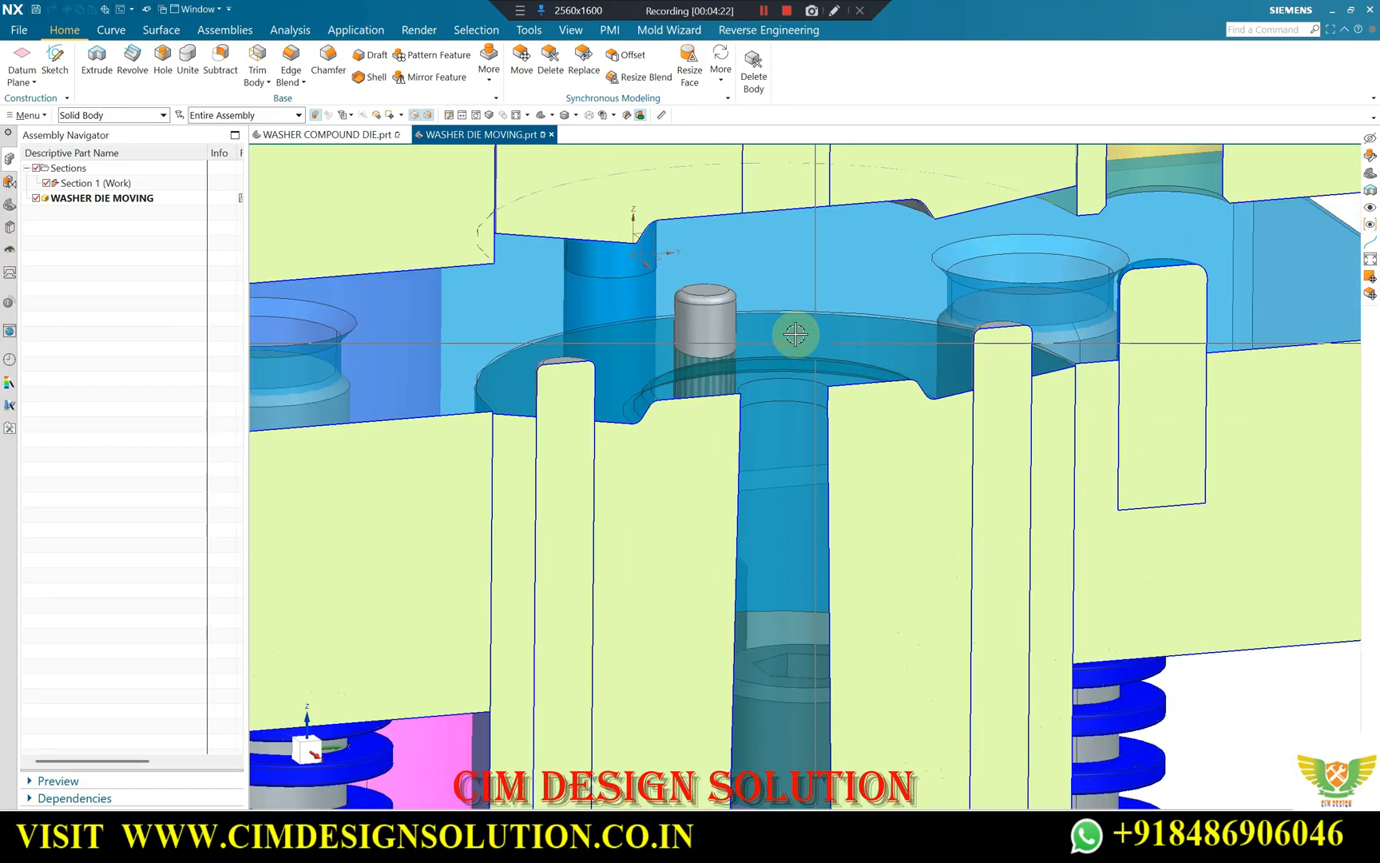
pyautogui.moveTo(1066, 273); pyautogui.dragTo(841, 345, button='middle')
pyautogui.scroll(6, 831, 336)
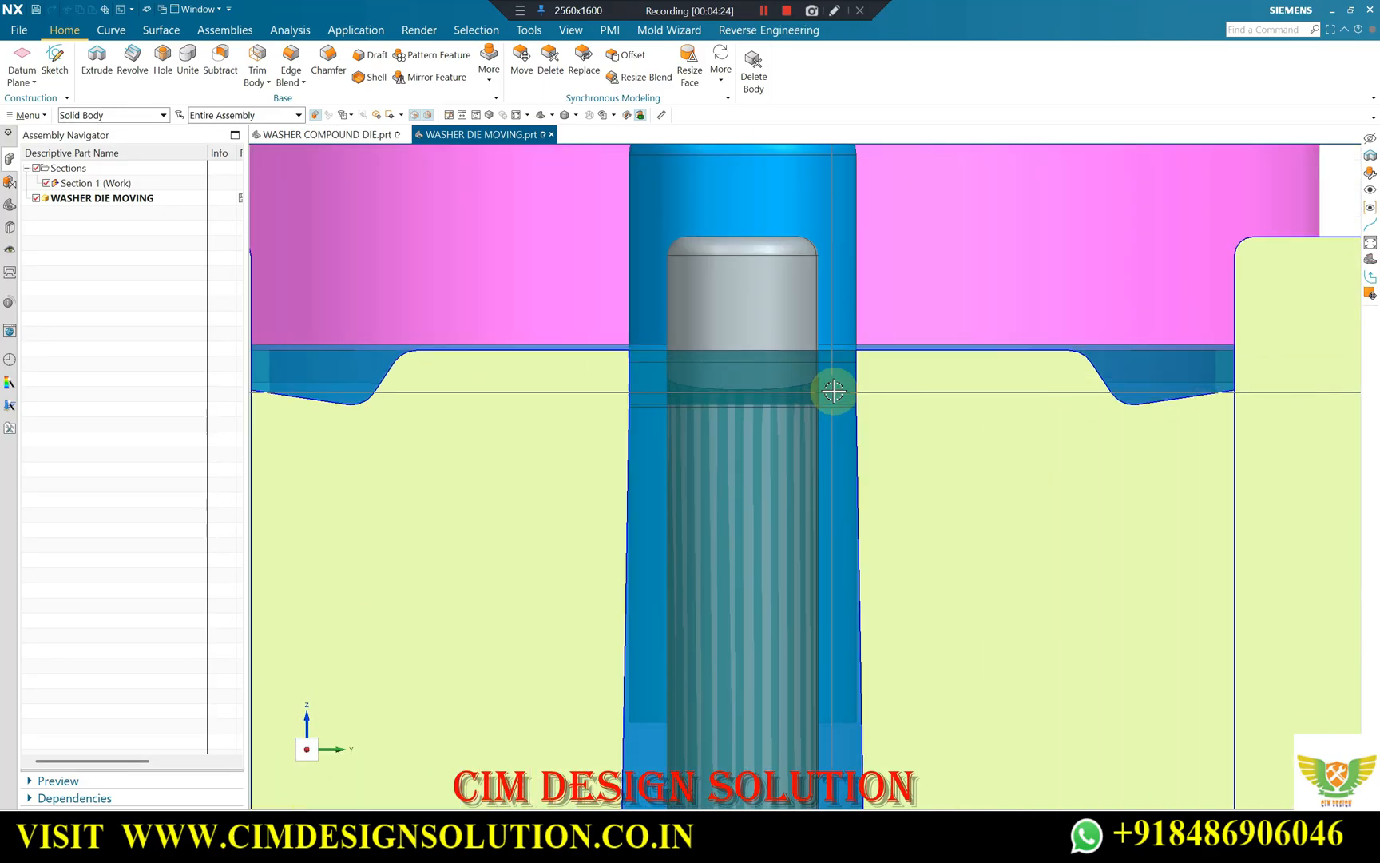
pyautogui.scroll(-3, 807, 335)
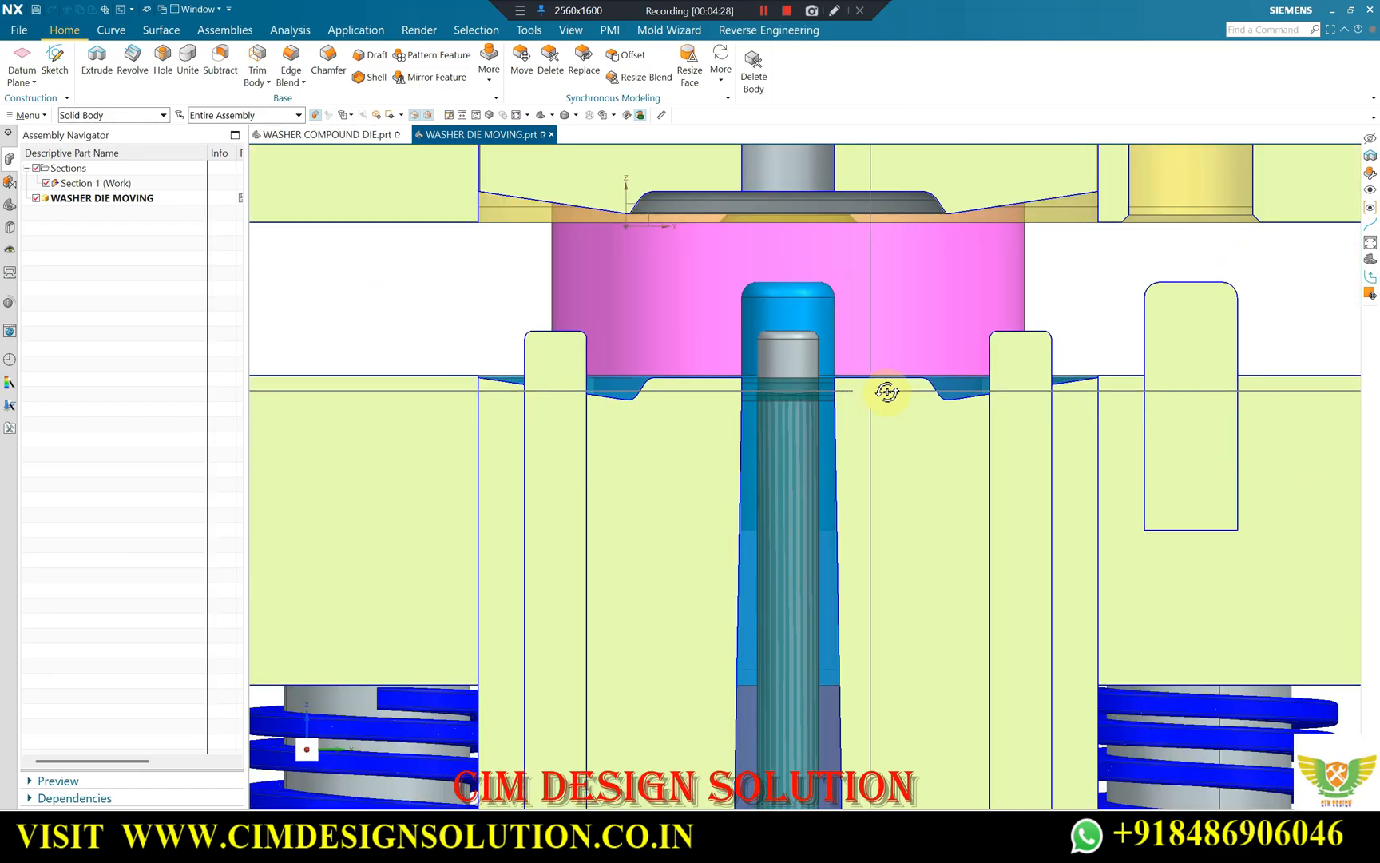
pyautogui.moveTo(886, 391); pyautogui.dragTo(826, 382, button='middle')
pyautogui.scroll(4, 785, 299)
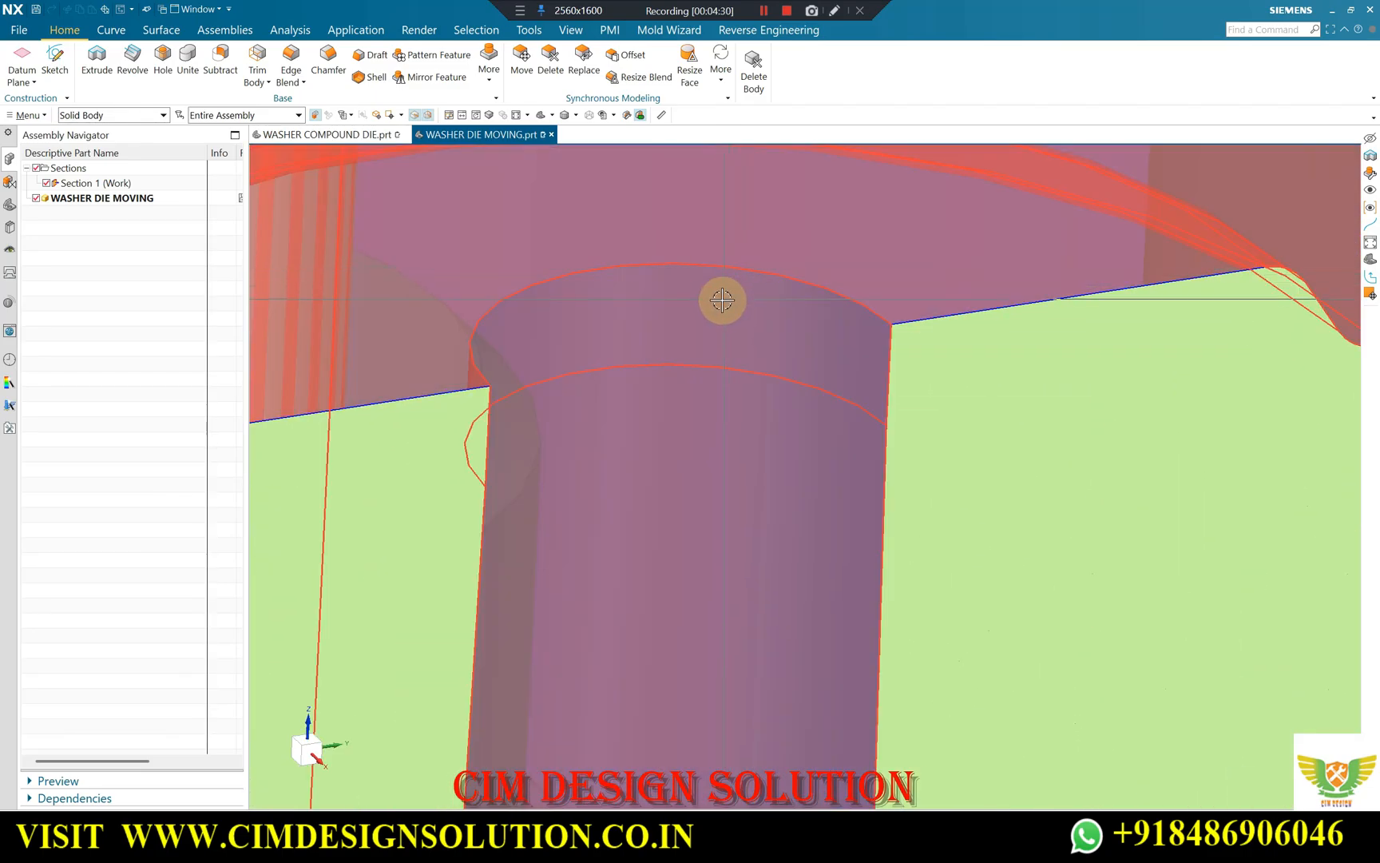
pyautogui.scroll(-6, 704, 346)
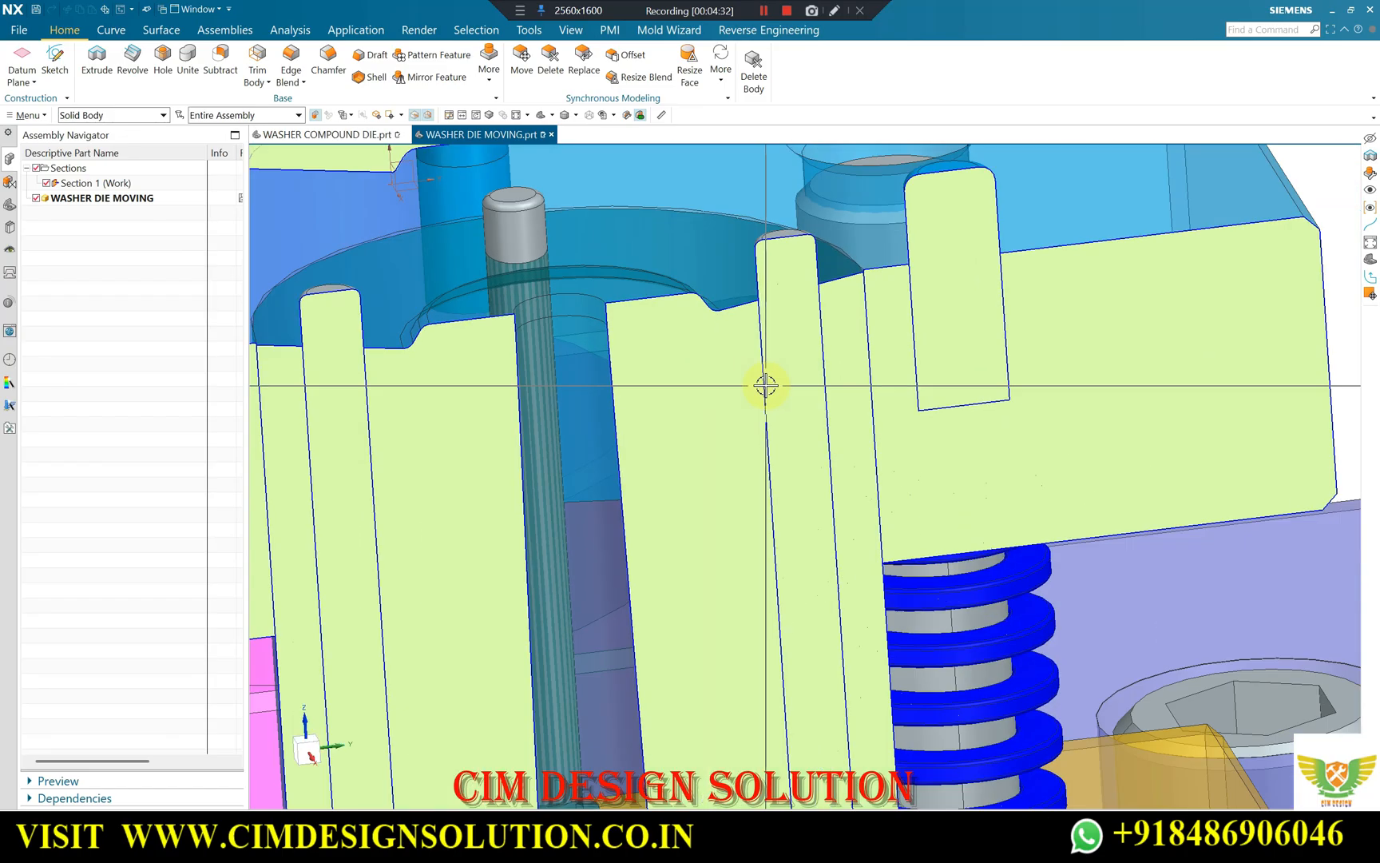
pyautogui.press('F8')
pyautogui.scroll(6, 591, 249)
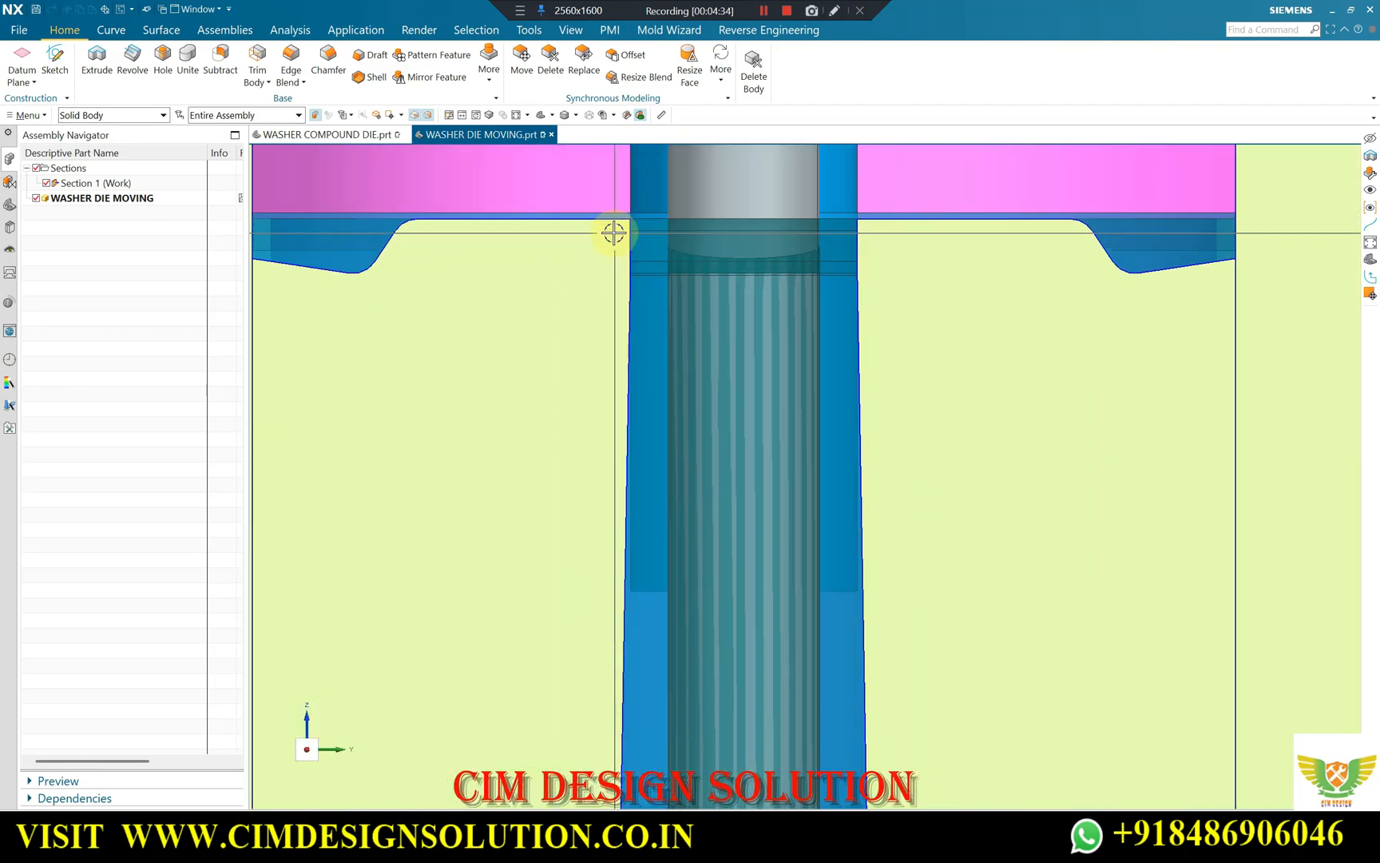
# Examine the underside of the sectioned upper forming face and the centre punch position from below.
pyautogui.scroll(-6, 735, 337)
pyautogui.moveTo(724, 332); pyautogui.dragTo(721, 209, button='middle')
pyautogui.scroll(1, 718, 333)
pyautogui.scroll(-3, 715, 342)
pyautogui.scroll(1, 763, 262)
pyautogui.scroll(4, 738, 303)
pyautogui.scroll(-3, 730, 318)
pyautogui.scroll(3, 703, 383)
pyautogui.scroll(-2, 701, 273)
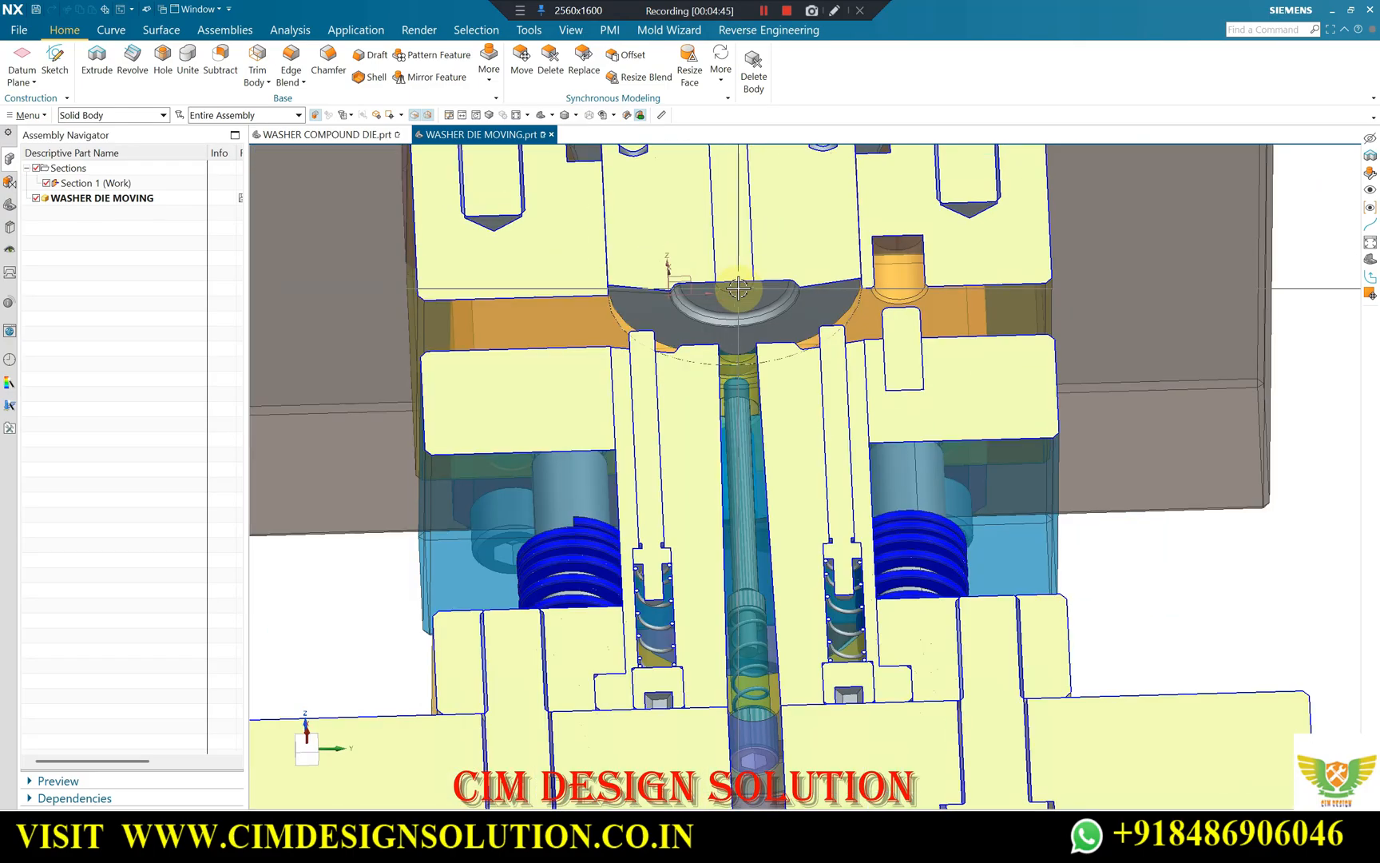
pyautogui.scroll(2, 729, 284)
pyautogui.scroll(-2, 728, 281)
# Examine the outer edge and stepped profile of the lower forming face beside the stripper plate.
pyautogui.moveTo(725, 292); pyautogui.dragTo(687, 435, button='middle')
pyautogui.scroll(2, 587, 346)
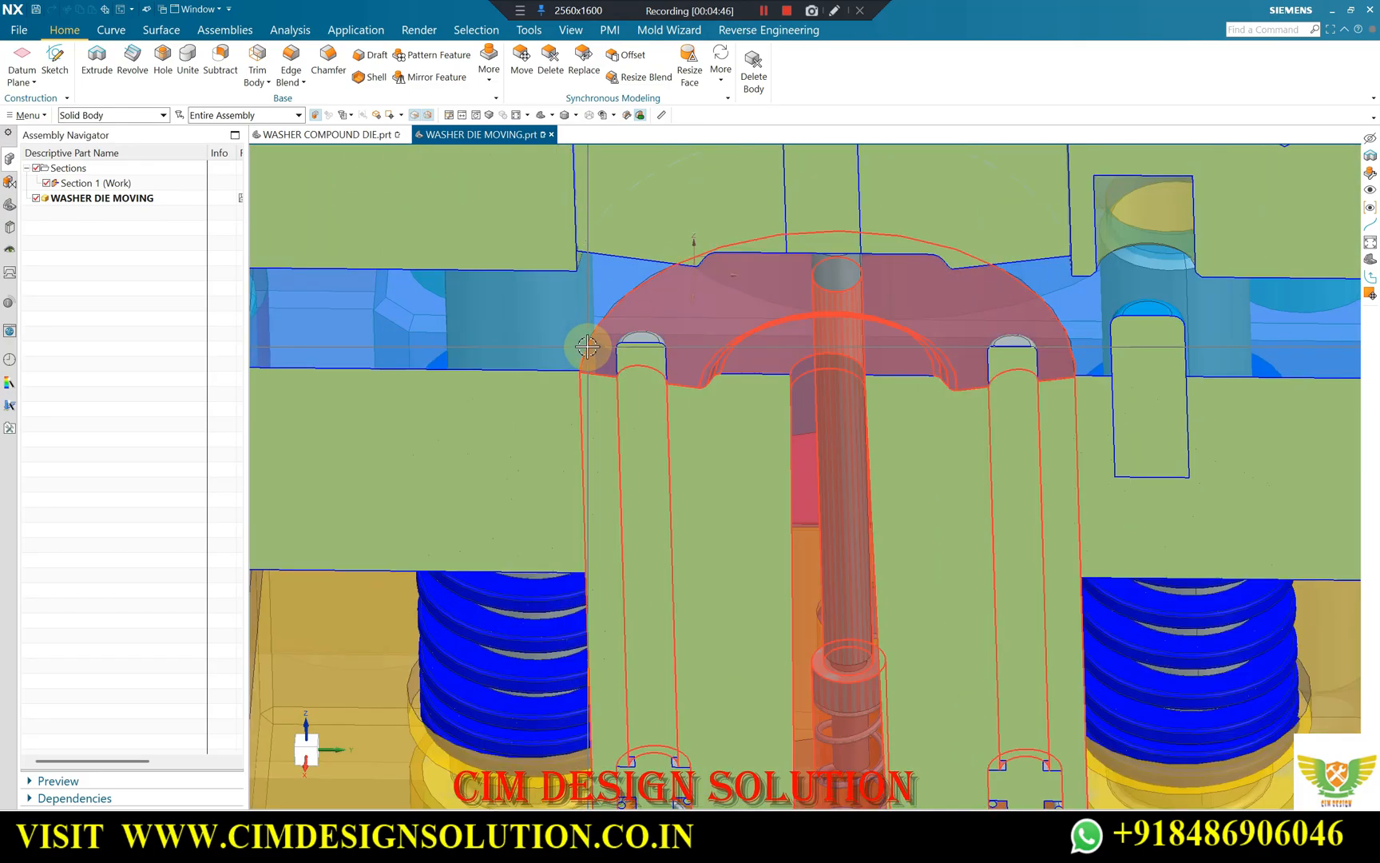
pyautogui.scroll(-1, 695, 354)
pyautogui.moveTo(696, 351)
pyautogui.mouseDown(button='middle')
pyautogui.moveTo(740, 321)
pyautogui.moveTo(724, 365)
pyautogui.moveTo(702, 377)
pyautogui.mouseUp(button='middle')
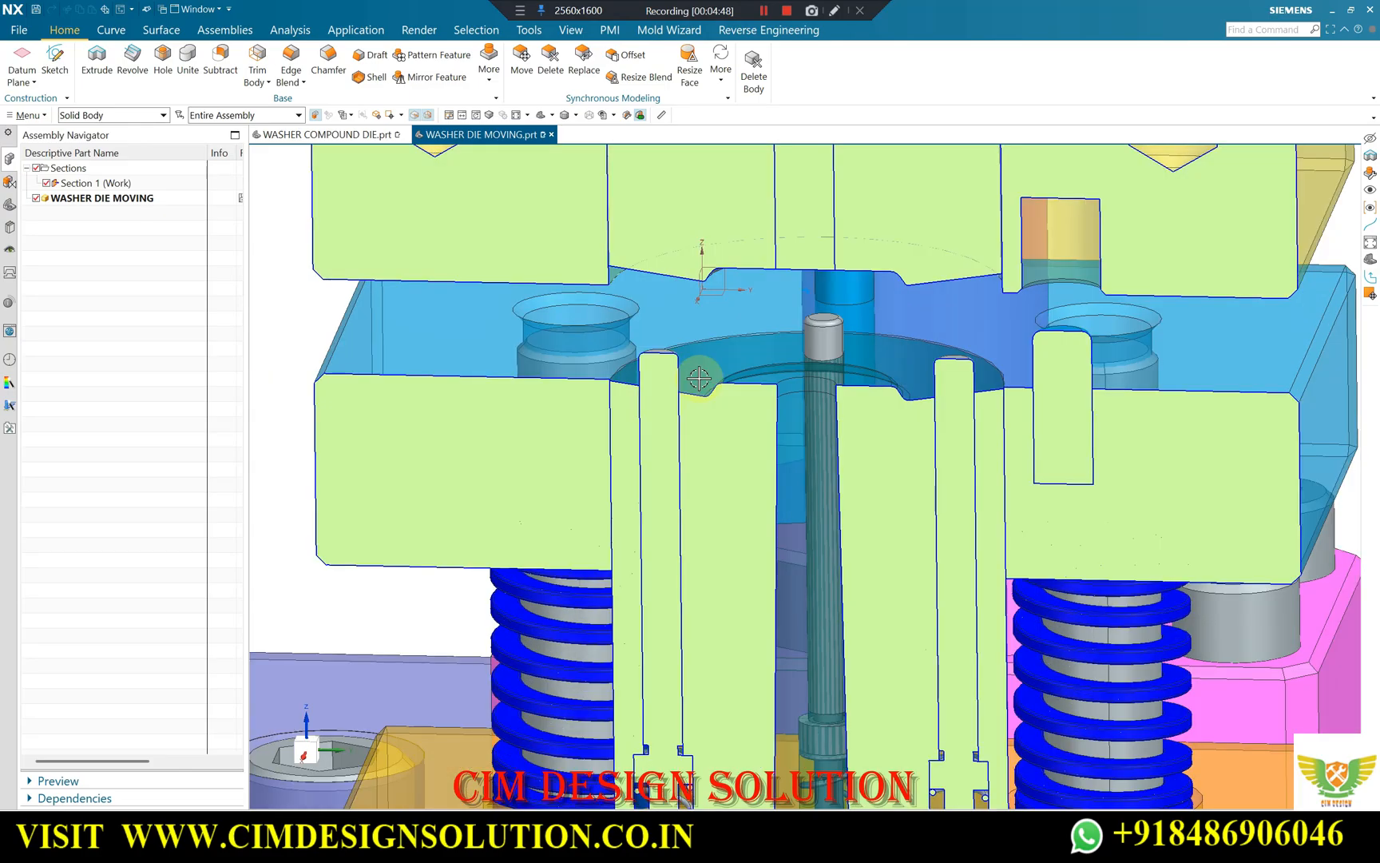
pyautogui.scroll(2, 763, 378)
pyautogui.scroll(-2, 647, 317)
# Inspect the rounded ring and the centre punch outline on the upper forming face in close section views.
pyautogui.moveTo(647, 317); pyautogui.dragTo(695, 310, button='middle')
pyautogui.scroll(2, 634, 346)
pyautogui.scroll(-2, 634, 345)
pyautogui.scroll(2, 715, 302)
pyautogui.scroll(-1, 721, 309)
pyautogui.scroll(2, 695, 310)
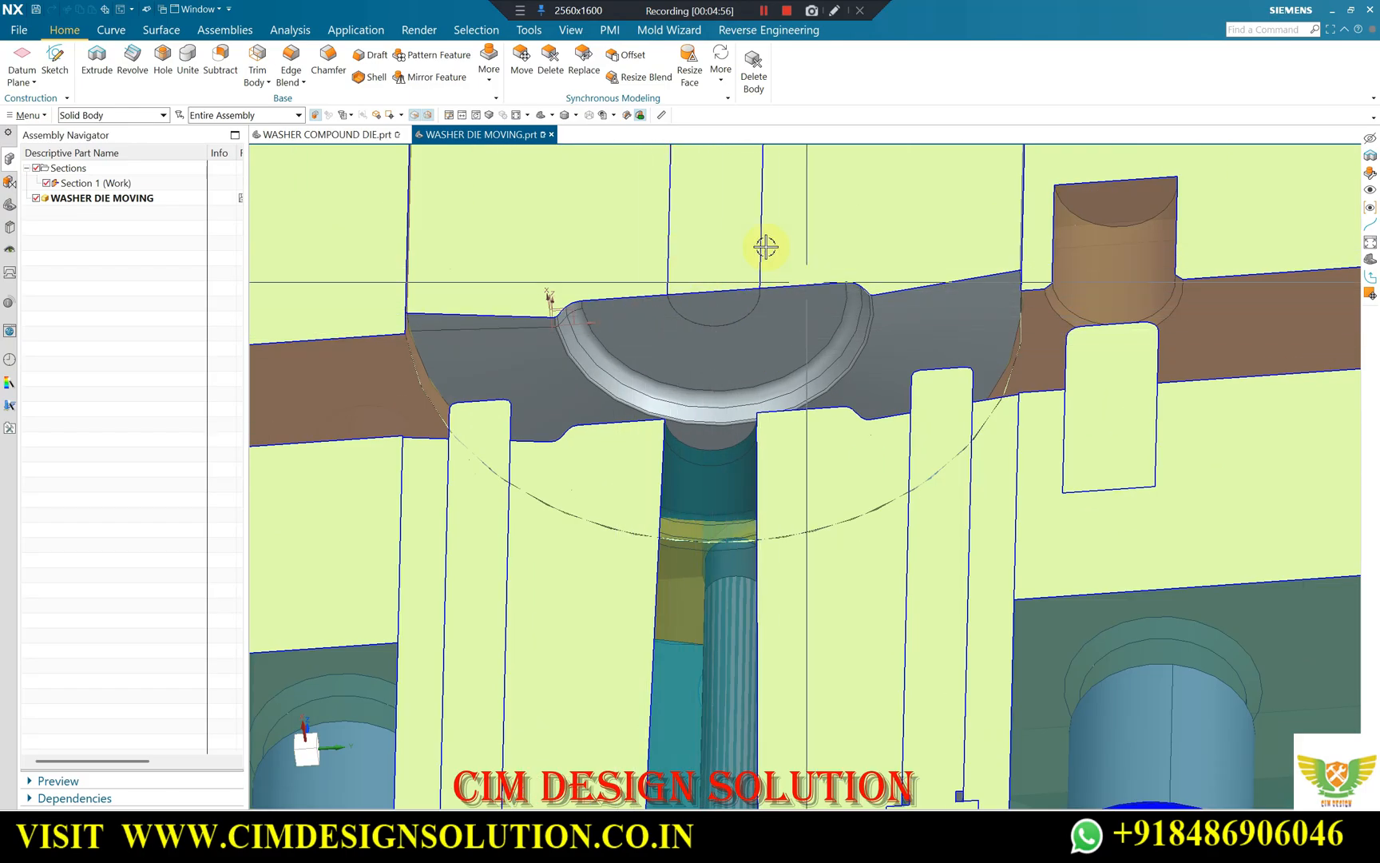
pyautogui.scroll(-1, 779, 281)
pyautogui.scroll(1, 656, 292)
# Examine the lower forming recess, its centre hole and the adjacent ejector pins in tilted section views from above.
pyautogui.moveTo(657, 292); pyautogui.dragTo(699, 454, button='middle')
pyautogui.scroll(4, 699, 454)
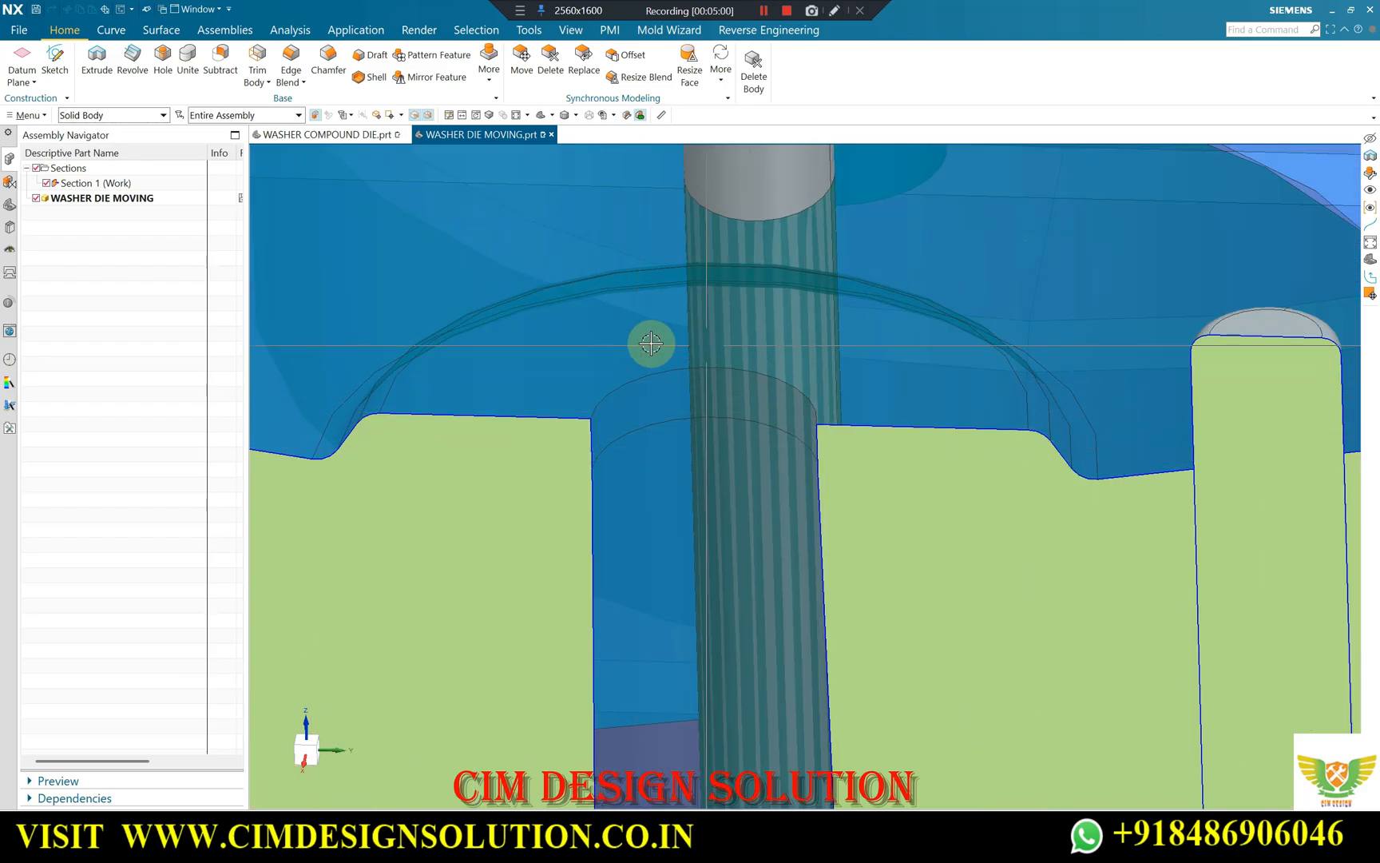
pyautogui.scroll(-2, 721, 447)
pyautogui.scroll(2, 572, 376)
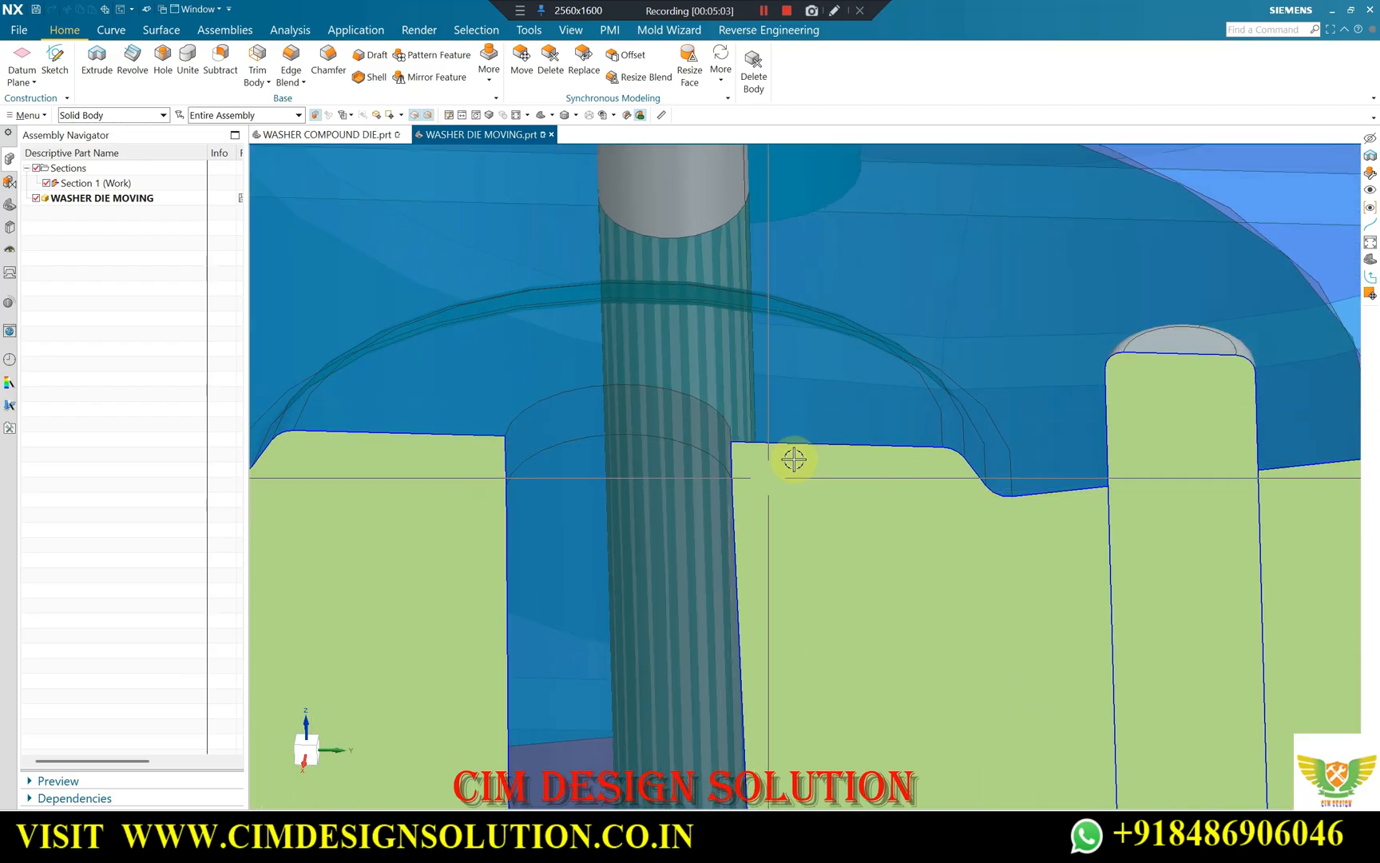
pyautogui.scroll(-1, 644, 395)
pyautogui.scroll(-3, 697, 410)
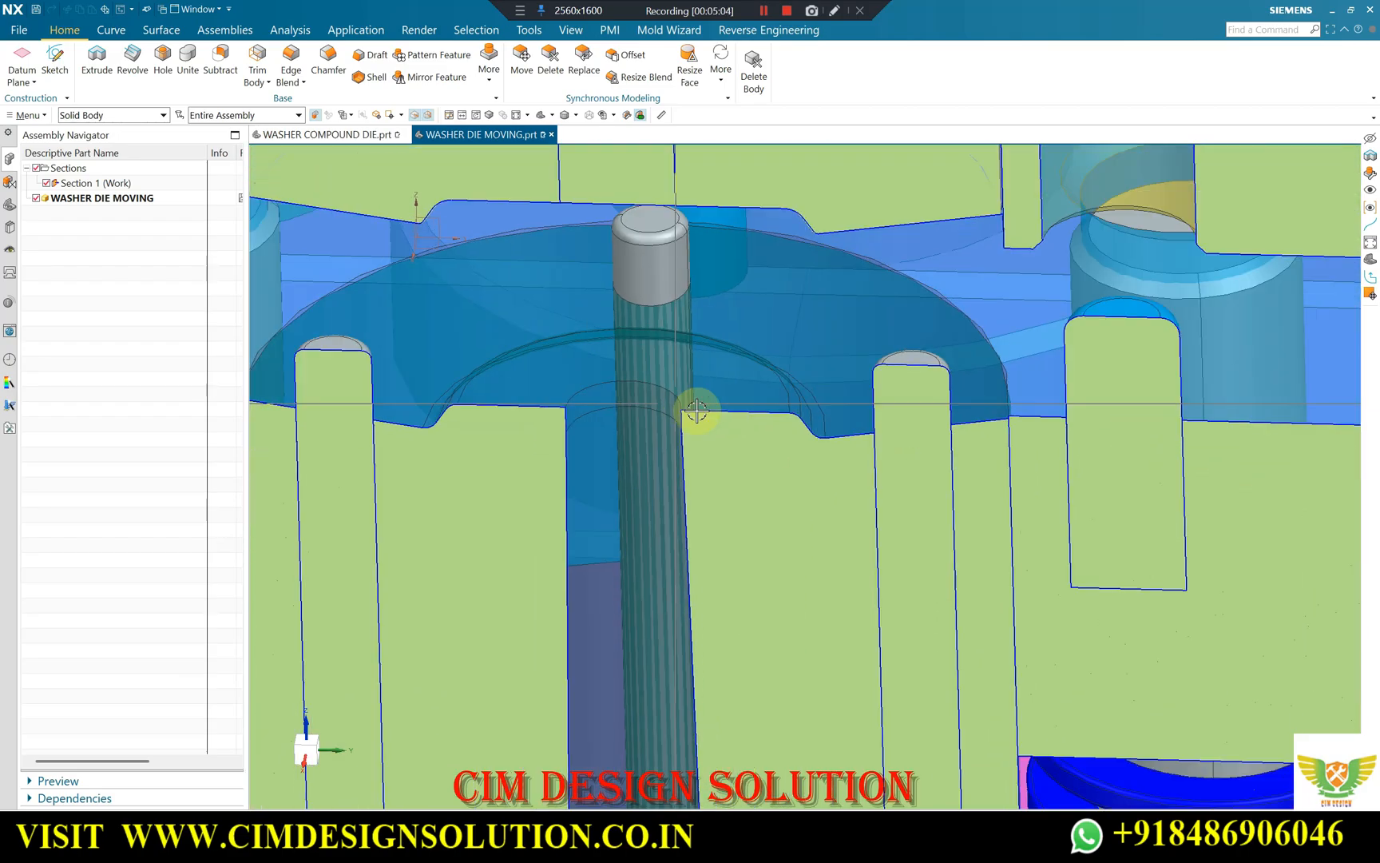
pyautogui.scroll(-3, 696, 410)
pyautogui.moveTo(696, 410); pyautogui.dragTo(503, 448, button='middle')
pyautogui.scroll(1, 533, 385)
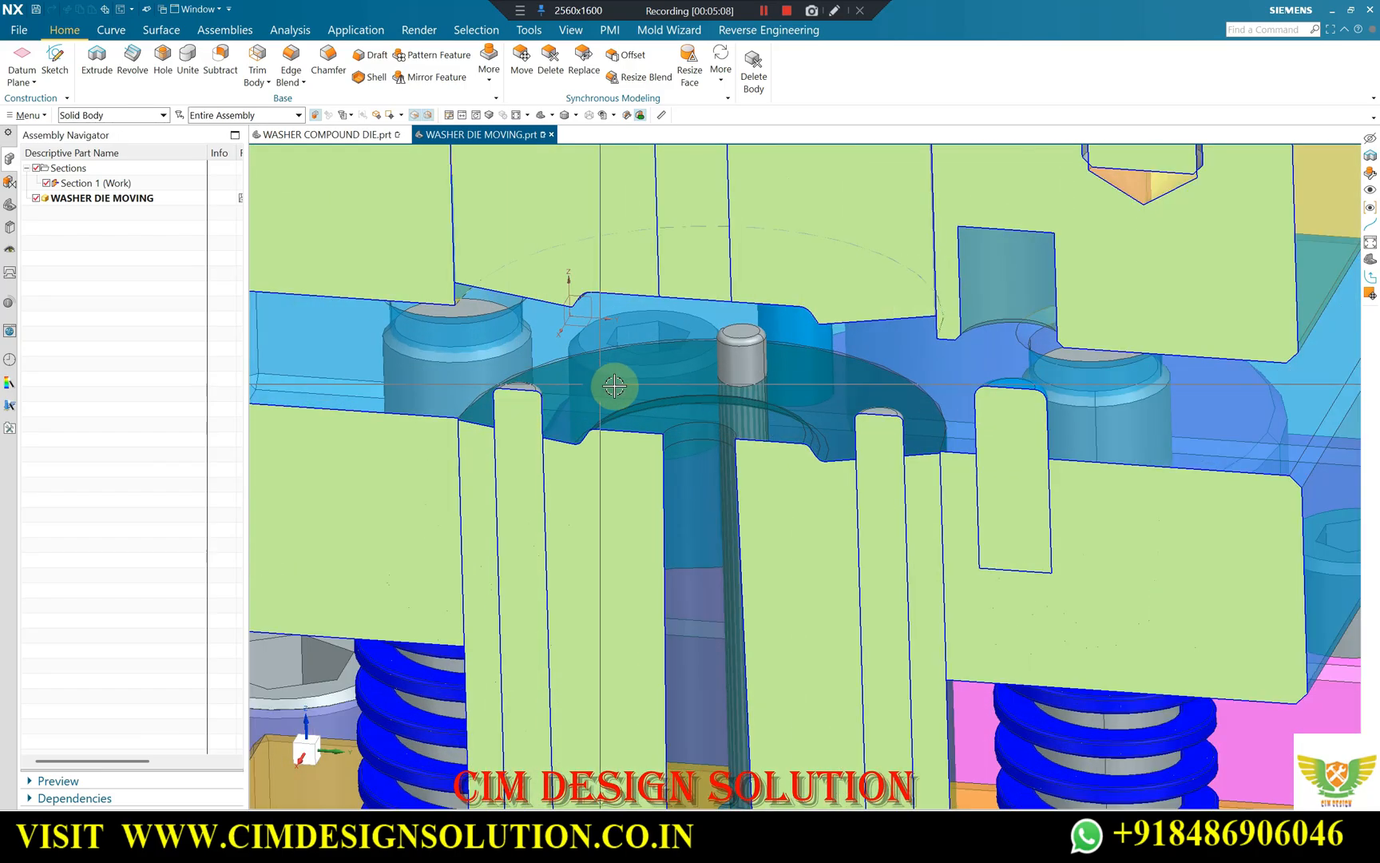
# Examine the upper forming face from below, with its rounded ring and outer rim above the lower recess.
pyautogui.moveTo(632, 385); pyautogui.dragTo(623, 368, button='middle')
pyautogui.moveTo(545, 316); pyautogui.dragTo(506, 351, button='middle')
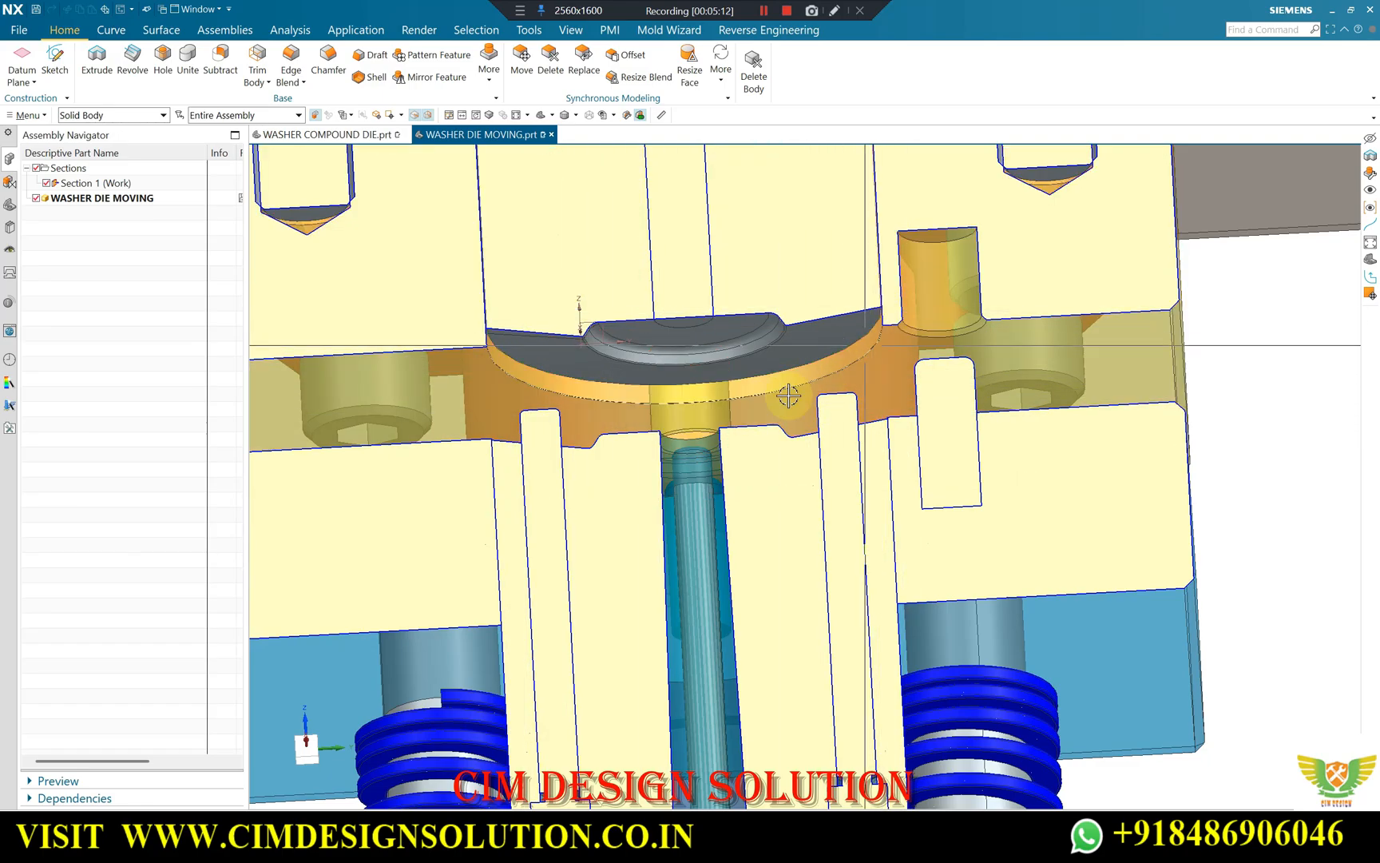
pyautogui.scroll(2, 494, 383)
pyautogui.scroll(-2, 693, 349)
pyautogui.moveTo(695, 348); pyautogui.dragTo(746, 294, button='middle')
pyautogui.scroll(4, 746, 294)
pyautogui.scroll(-3, 753, 287)
# Inspect the lower forming recess around its centre hole and the neighbouring pins from above in the section view.
pyautogui.moveTo(754, 361); pyautogui.dragTo(721, 443, button='middle')
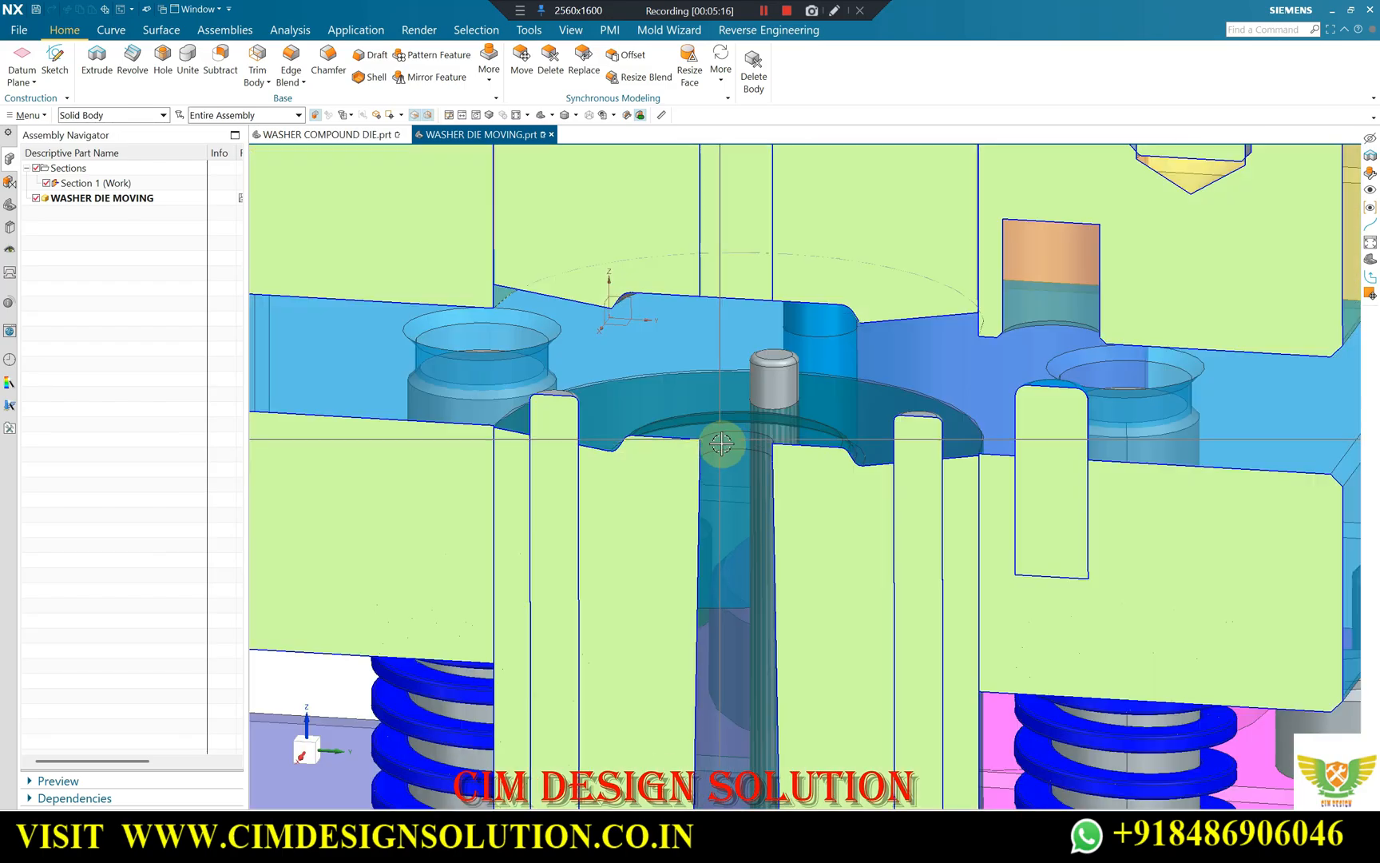
pyautogui.scroll(2, 728, 449)
pyautogui.scroll(2, 807, 432)
pyautogui.scroll(-2, 806, 432)
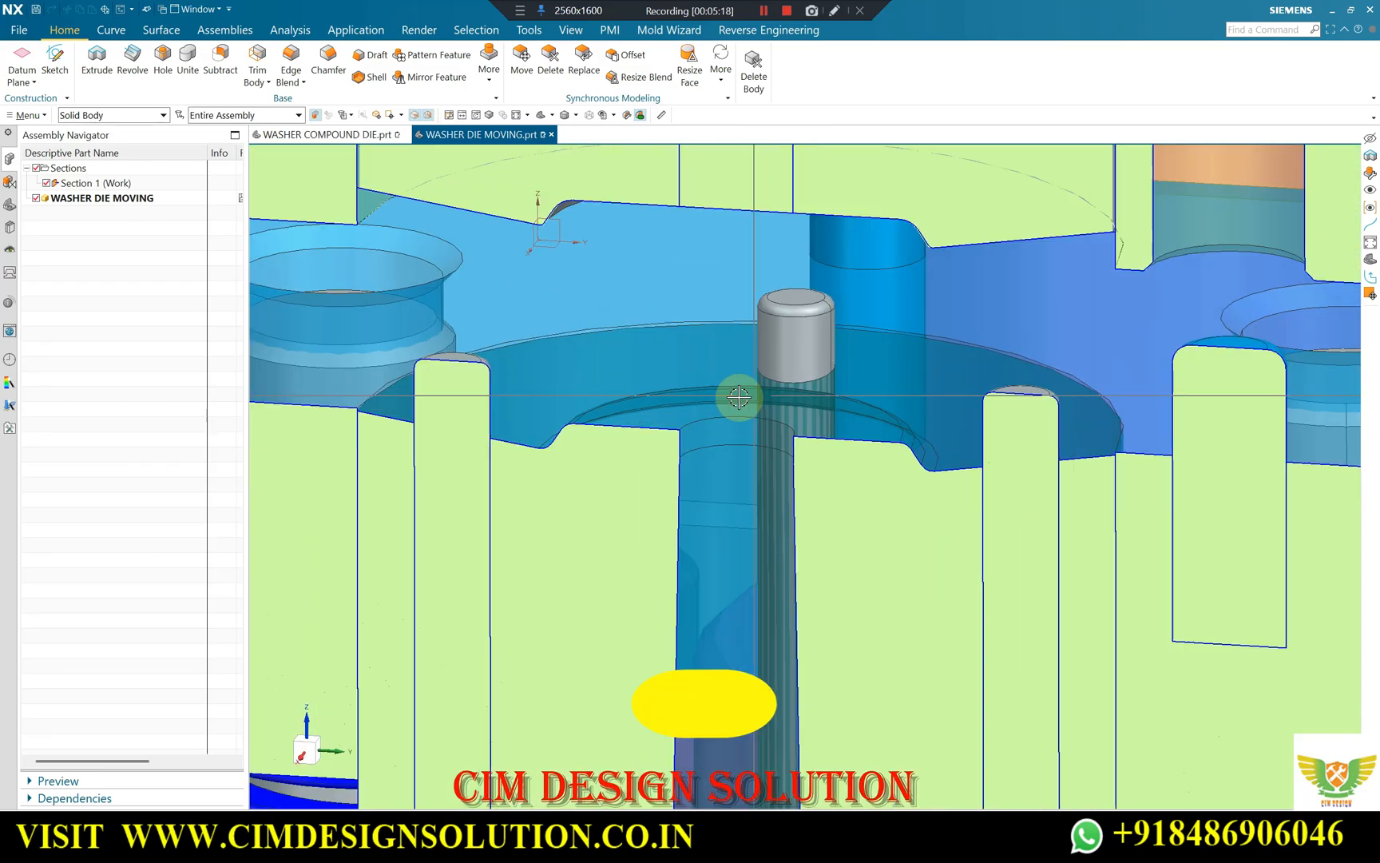
pyautogui.scroll(-3, 855, 503)
# Examine the rounded ring and the centre punch end on the upper forming face from several low section angles.
pyautogui.moveTo(847, 502); pyautogui.dragTo(831, 451, button='middle')
pyautogui.scroll(3, 662, 370)
pyautogui.scroll(-2, 601, 401)
pyautogui.scroll(-1, 601, 402)
pyautogui.moveTo(604, 406); pyautogui.dragTo(689, 393, button='middle')
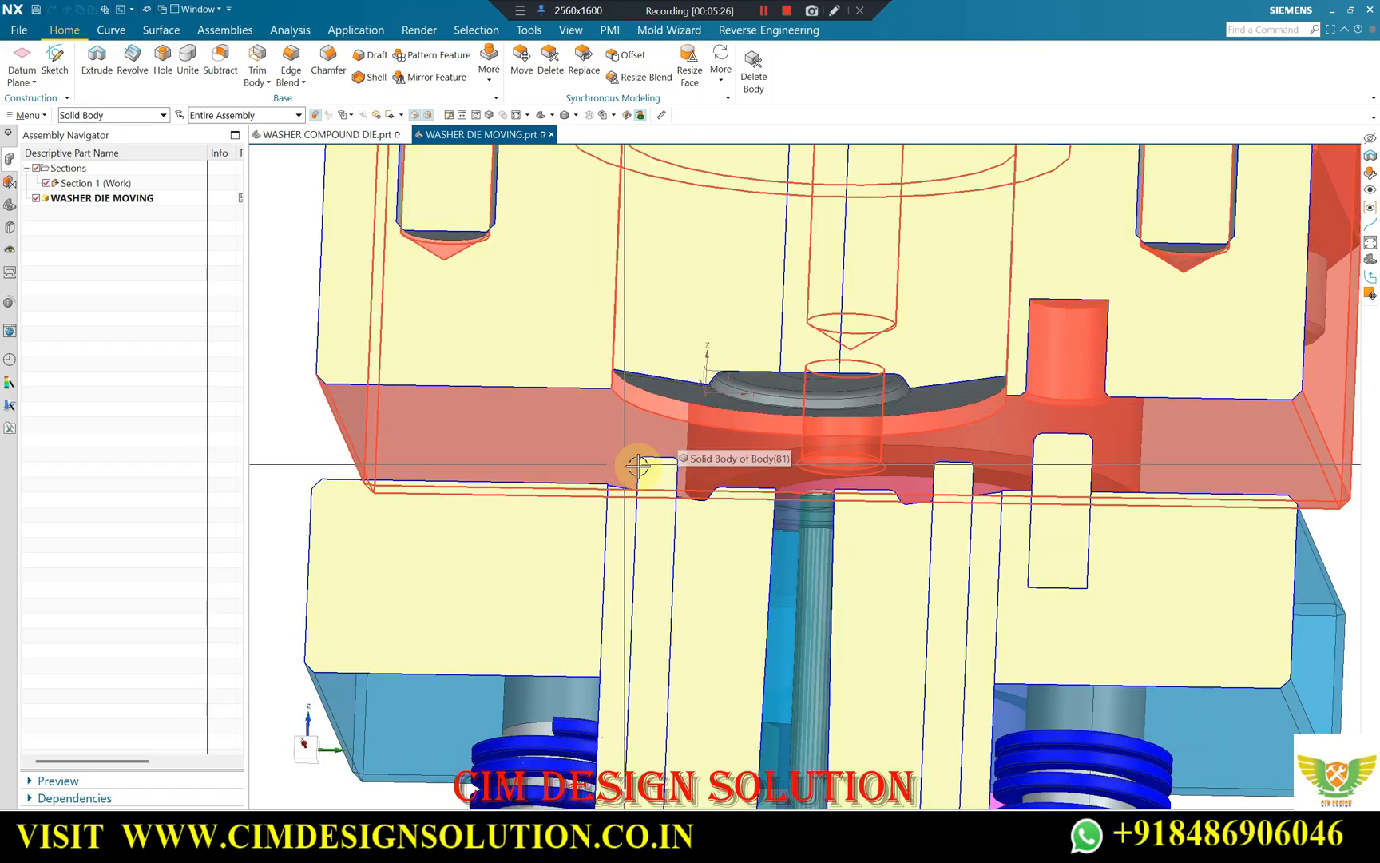
pyautogui.scroll(-1, 719, 406)
pyautogui.moveTo(721, 404); pyautogui.dragTo(798, 389, button='middle')
pyautogui.scroll(3, 804, 388)
pyautogui.scroll(-2, 760, 375)
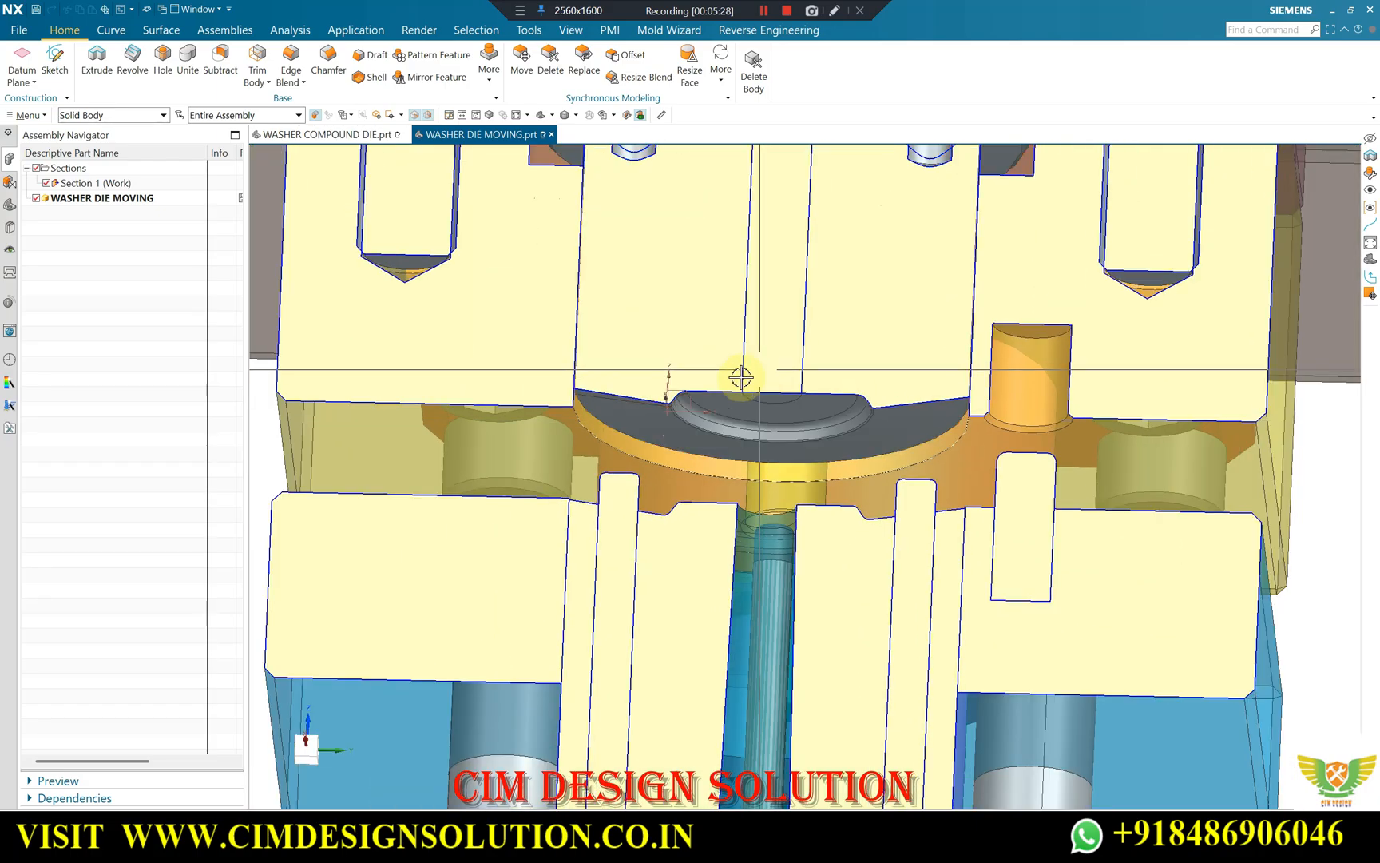
pyautogui.scroll(2, 767, 389)
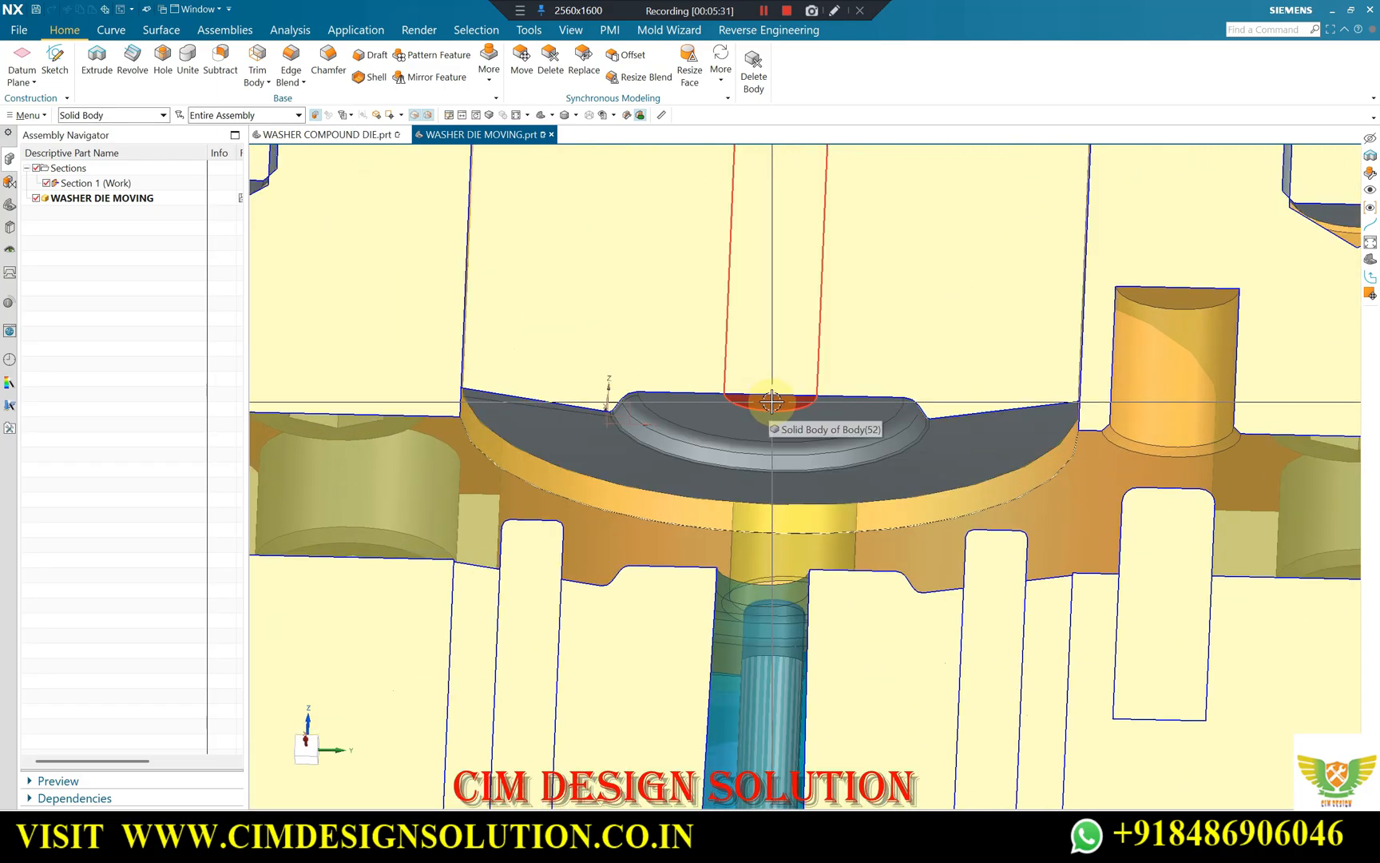
# Compare the lower recess profile with the upper forming face in a tilted view from above and a near-side view.
pyautogui.scroll(-3, 719, 403)
pyautogui.moveTo(715, 434); pyautogui.dragTo(737, 494, button='middle')
pyautogui.scroll(2, 741, 483)
pyautogui.scroll(2, 736, 495)
pyautogui.scroll(-2, 799, 459)
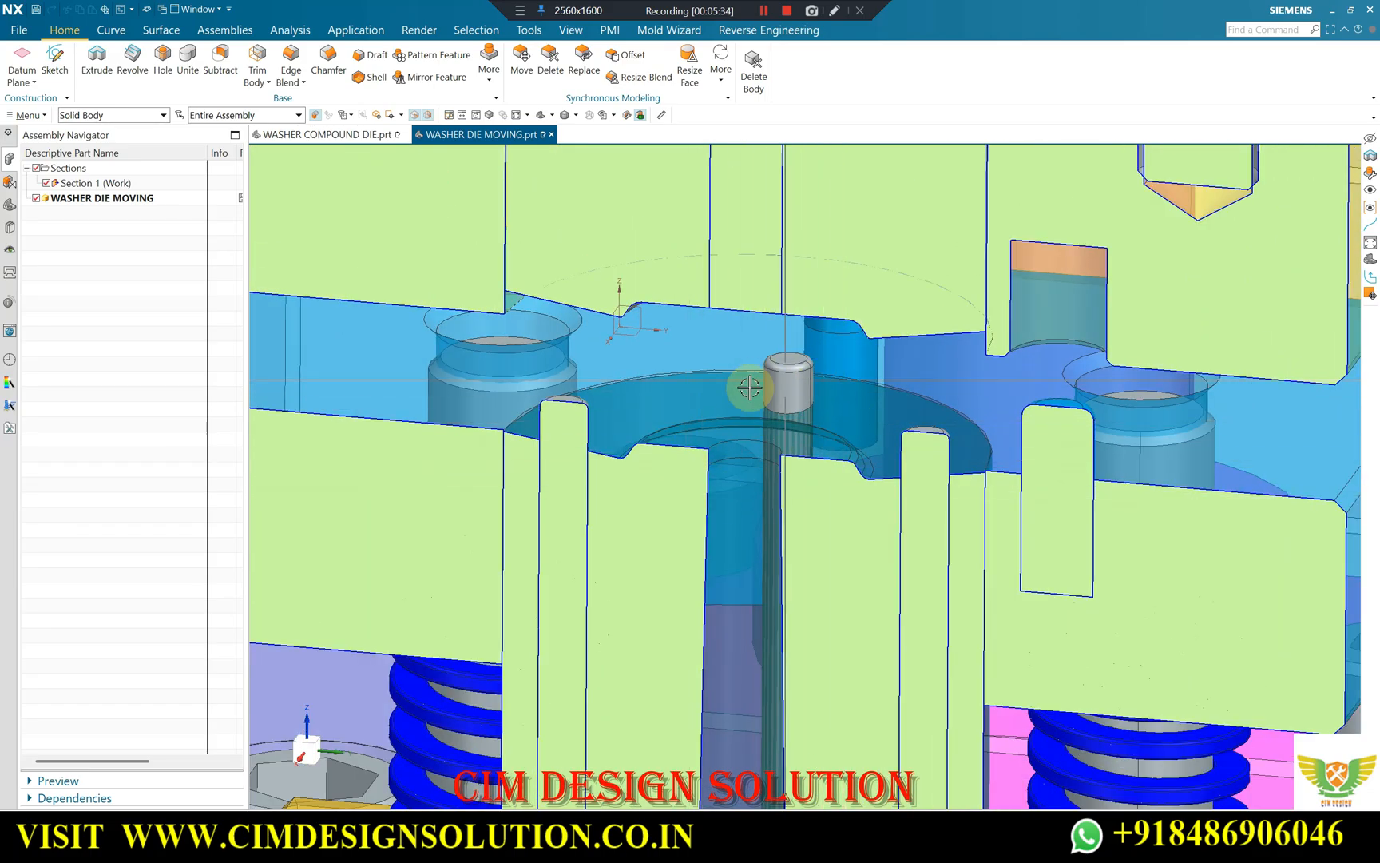
pyautogui.scroll(-3, 726, 402)
pyautogui.moveTo(722, 423); pyautogui.dragTo(671, 446, button='middle')
pyautogui.scroll(2, 709, 385)
pyautogui.scroll(-1, 681, 419)
pyautogui.scroll(2, 661, 396)
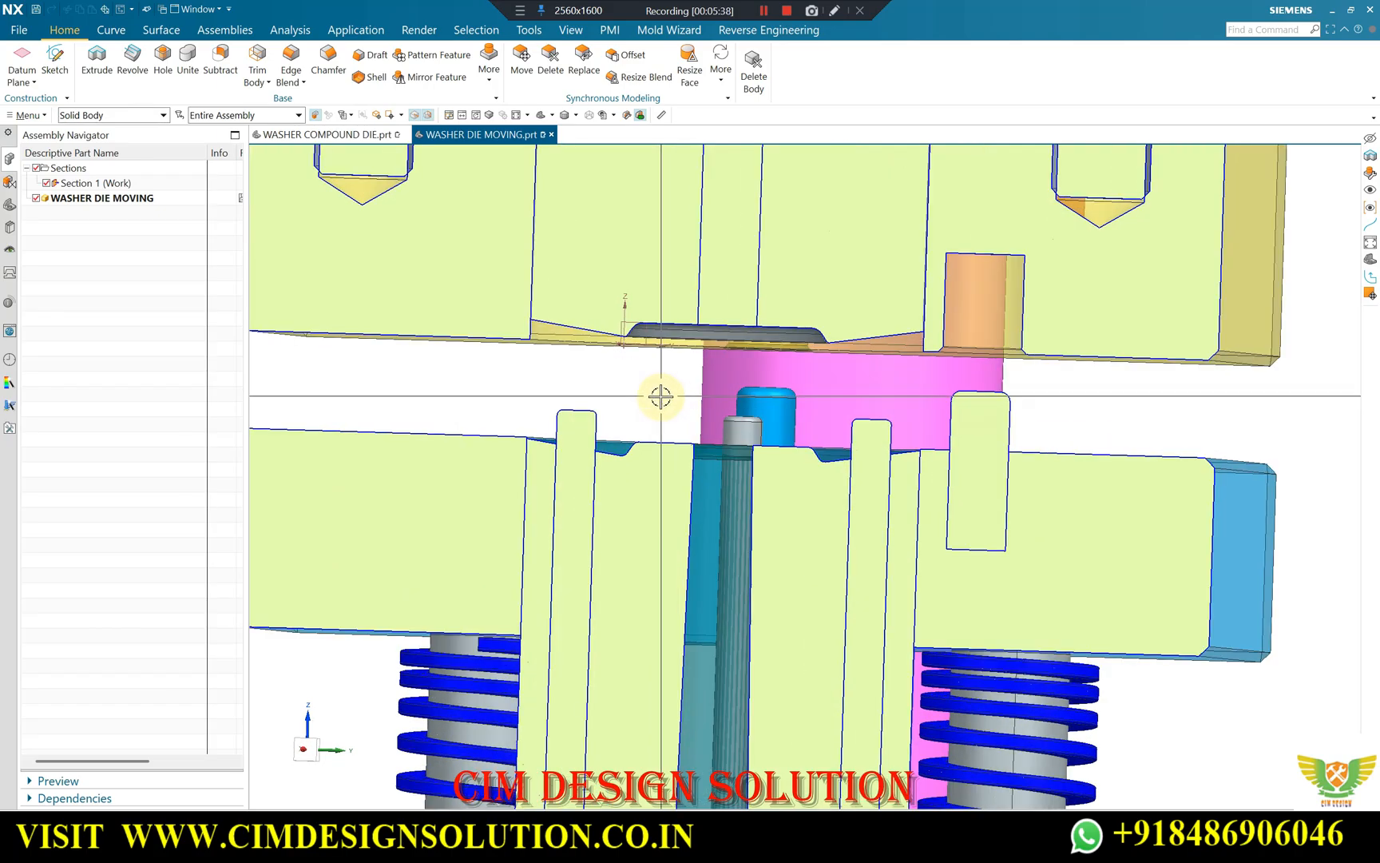
# Examine how the upper ring profile lines up with the lower recess in a straight, close section view.
pyautogui.moveTo(566, 388); pyautogui.dragTo(730, 345, button='middle')
pyautogui.scroll(1, 761, 376)
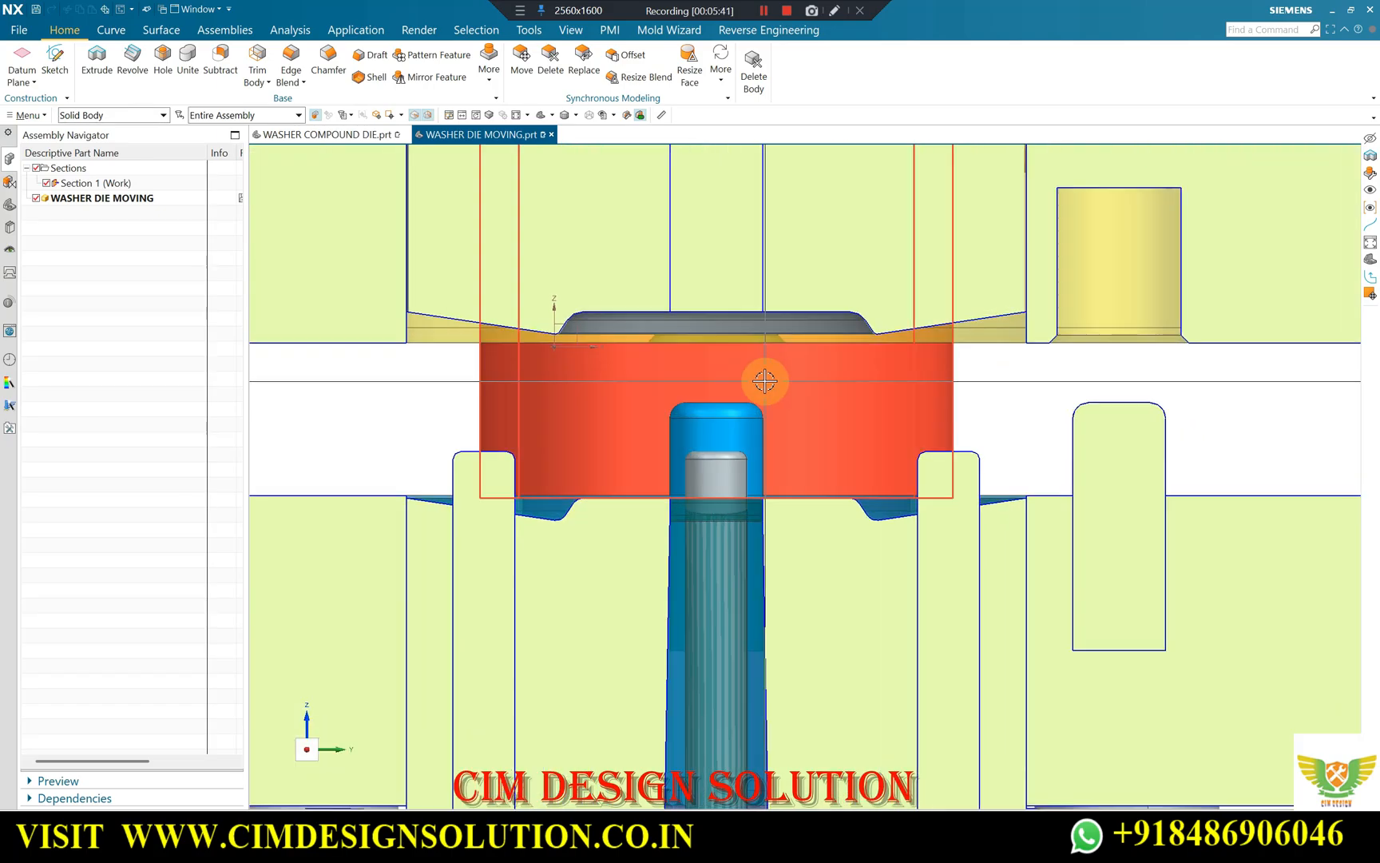
pyautogui.scroll(-1, 742, 351)
pyautogui.scroll(2, 742, 351)
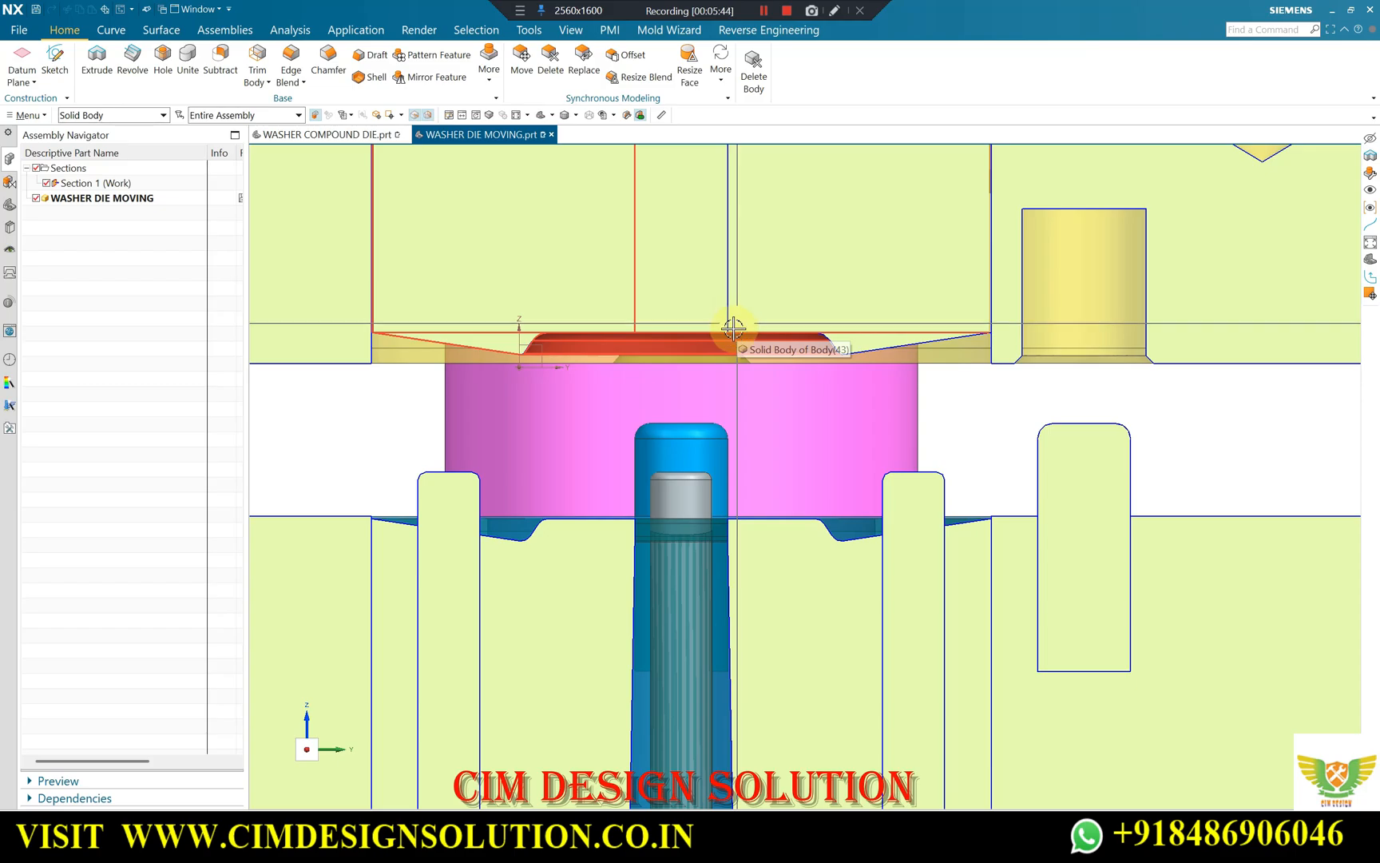
pyautogui.scroll(-1, 730, 316)
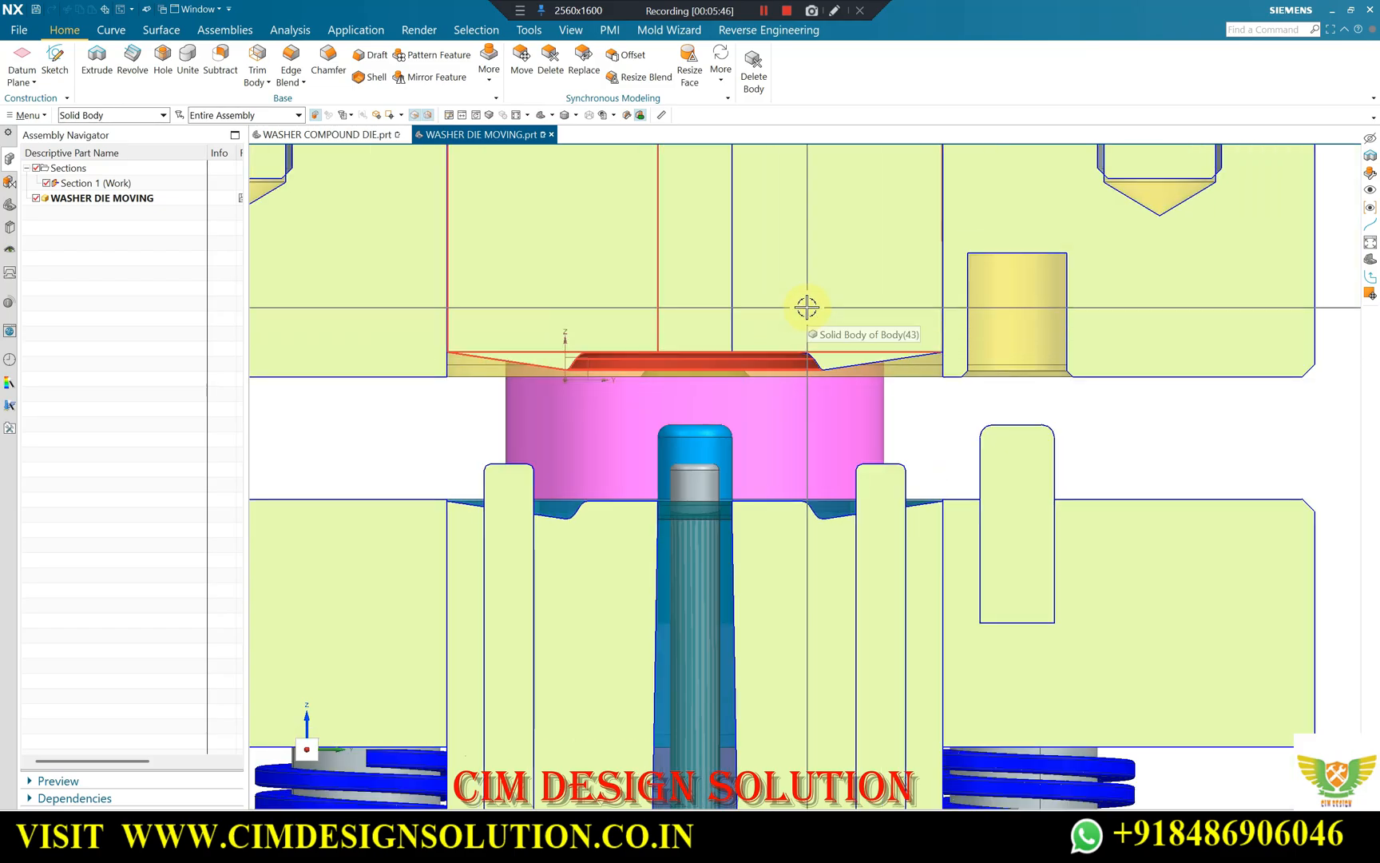
# Inspect the upper forming body's ring and sloped face from below, and compare them with the straight section view.
pyautogui.moveTo(804, 308); pyautogui.dragTo(706, 360, button='middle')
pyautogui.scroll(2, 705, 359)
pyautogui.scroll(-2, 751, 394)
pyautogui.scroll(2, 618, 391)
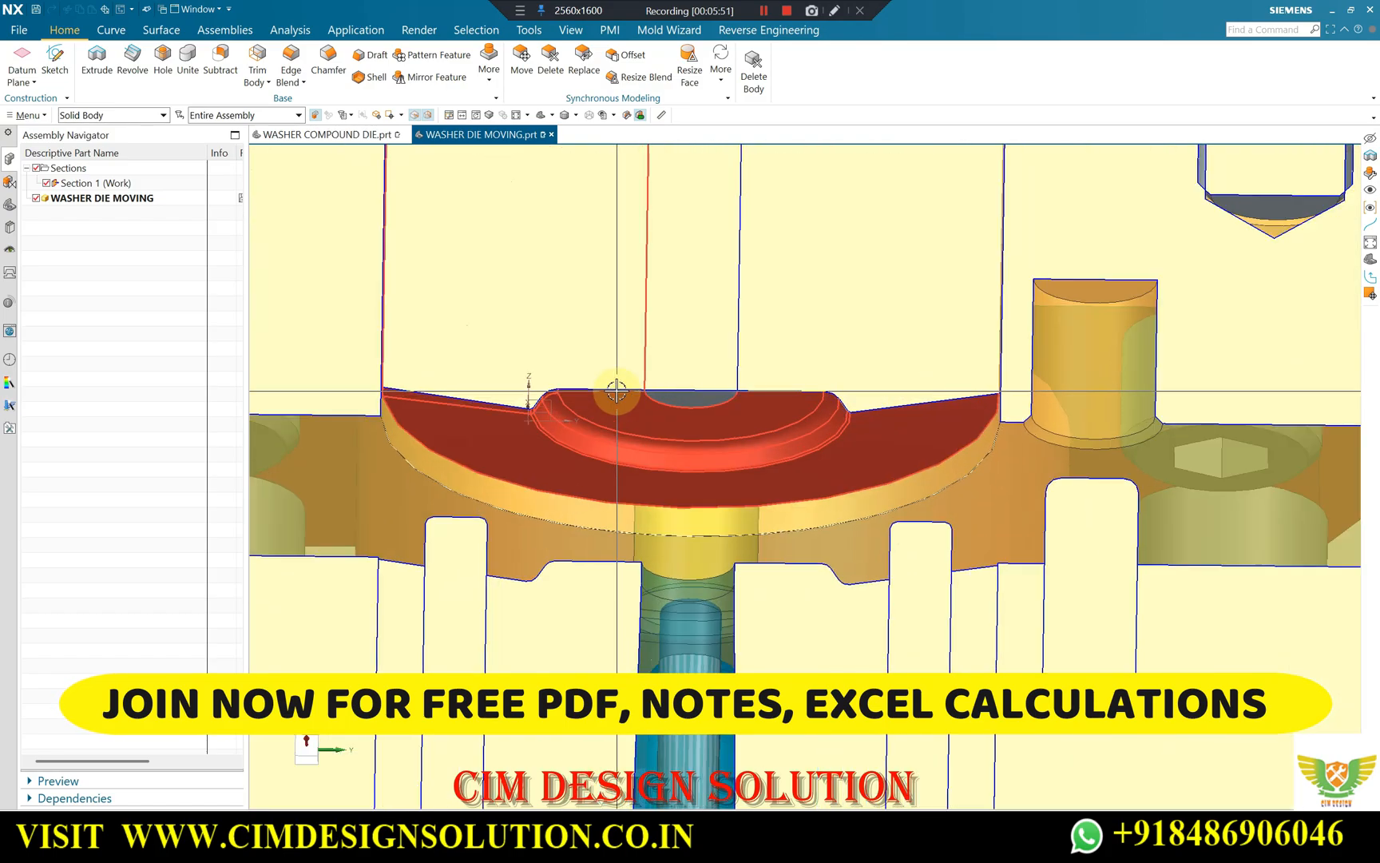
pyautogui.scroll(-6, 702, 400)
pyautogui.moveTo(687, 423); pyautogui.dragTo(891, 437, button='middle')
pyautogui.press('F8')
pyautogui.scroll(4, 679, 425)
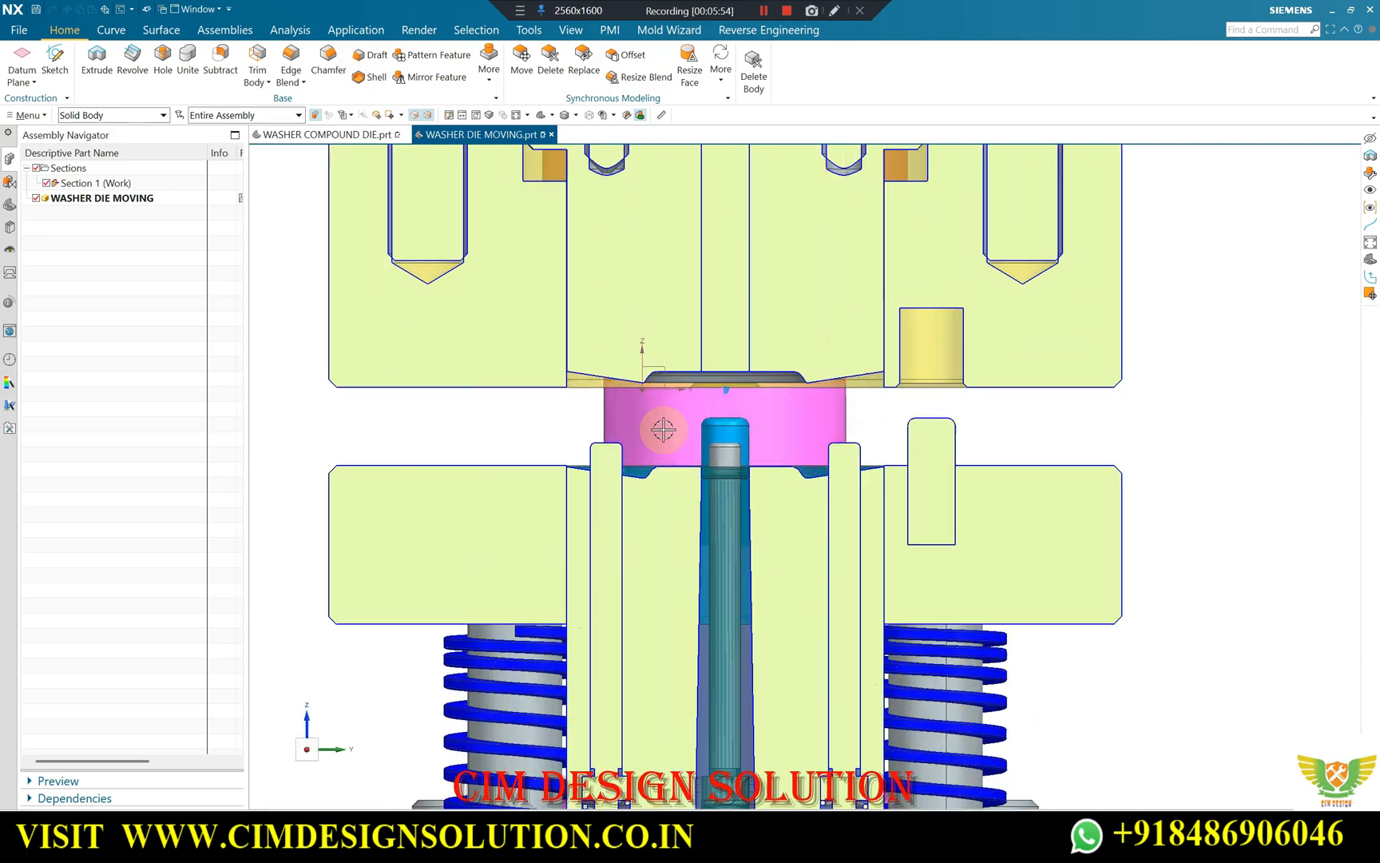
# Examine the upper forming body from below together with its collar, screws and the surrounding die block.
pyautogui.scroll(-3, 970, 440)
pyautogui.moveTo(797, 442); pyautogui.dragTo(810, 396, button='middle')
pyautogui.scroll(4, 811, 401)
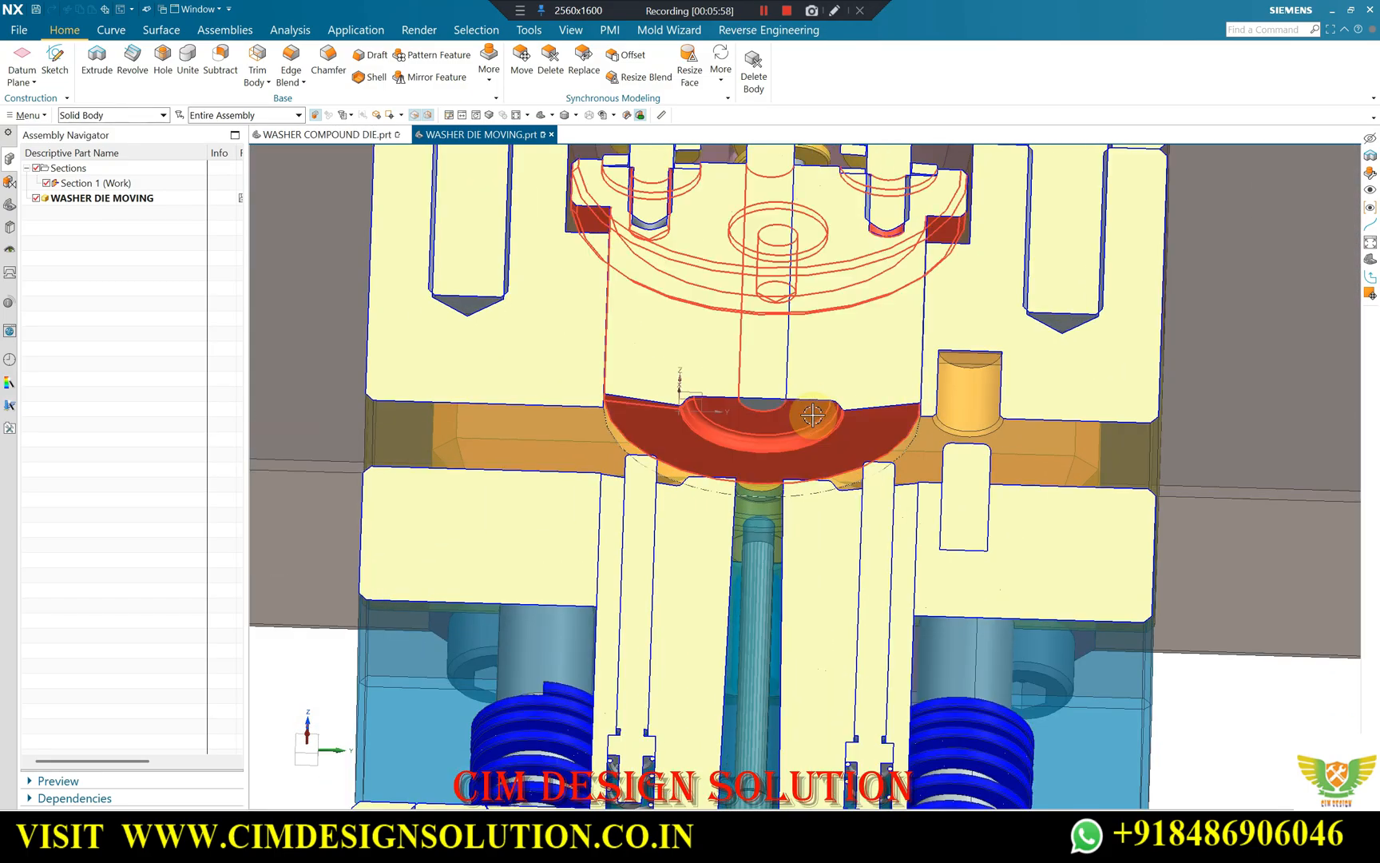
pyautogui.scroll(-1, 726, 505)
pyautogui.moveTo(725, 499); pyautogui.dragTo(720, 515, button='middle')
pyautogui.scroll(-1, 720, 516)
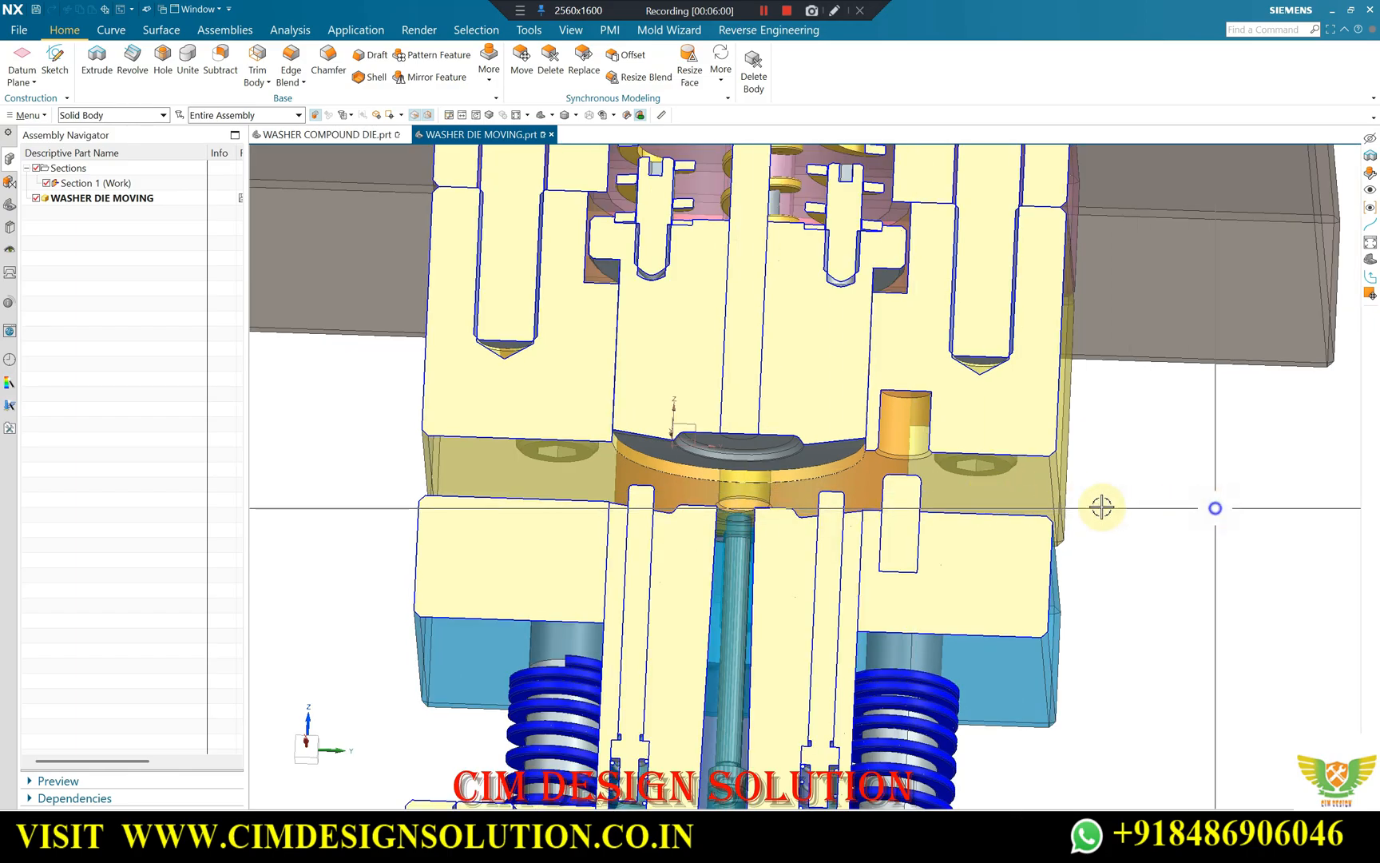
# Review the open gap between the upper die block and the stripper plate in straight section views.
pyautogui.press('F8')
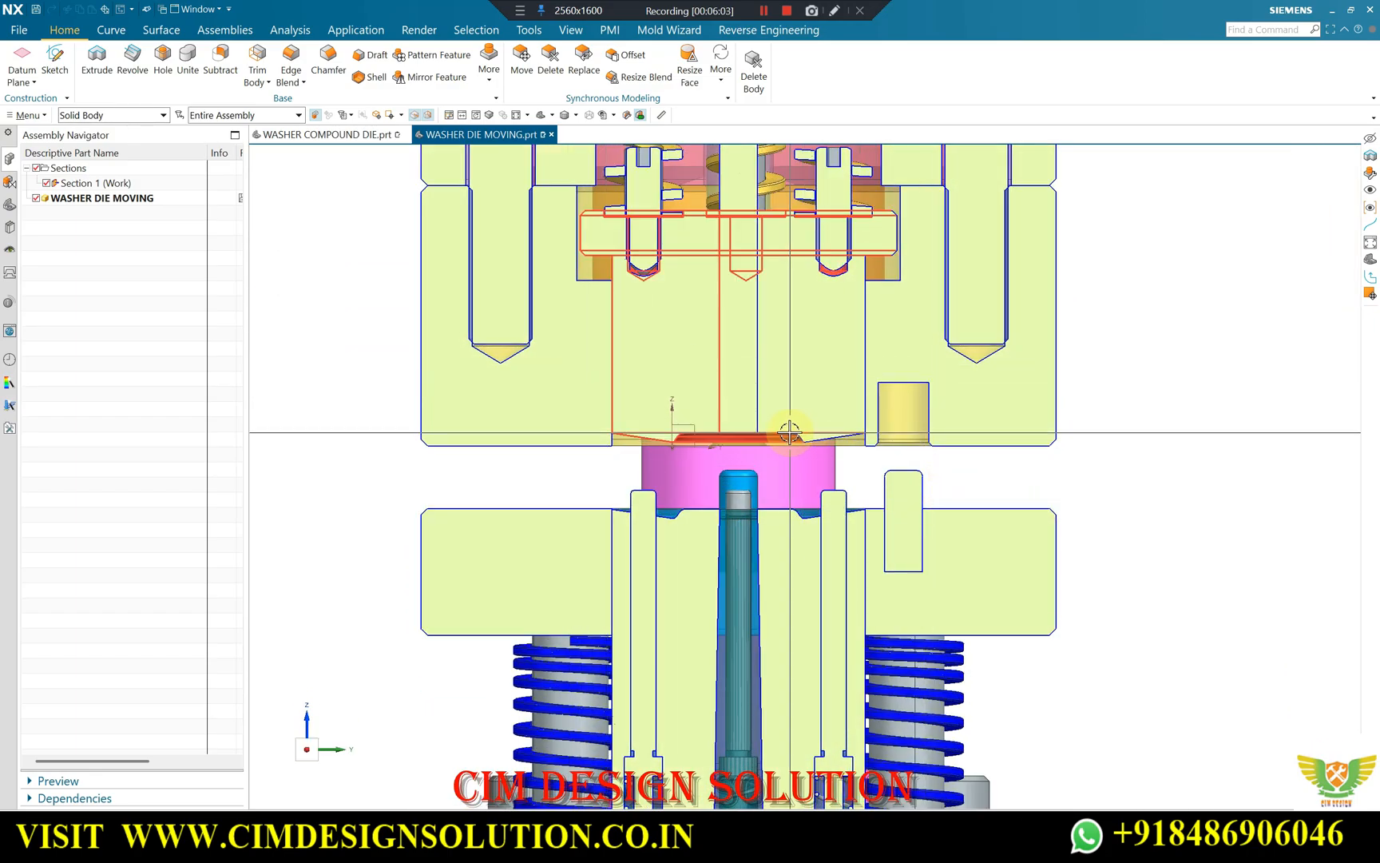
pyautogui.scroll(1, 795, 436)
pyautogui.scroll(-2, 905, 477)
pyautogui.scroll(3, 866, 459)
pyautogui.scroll(-2, 870, 477)
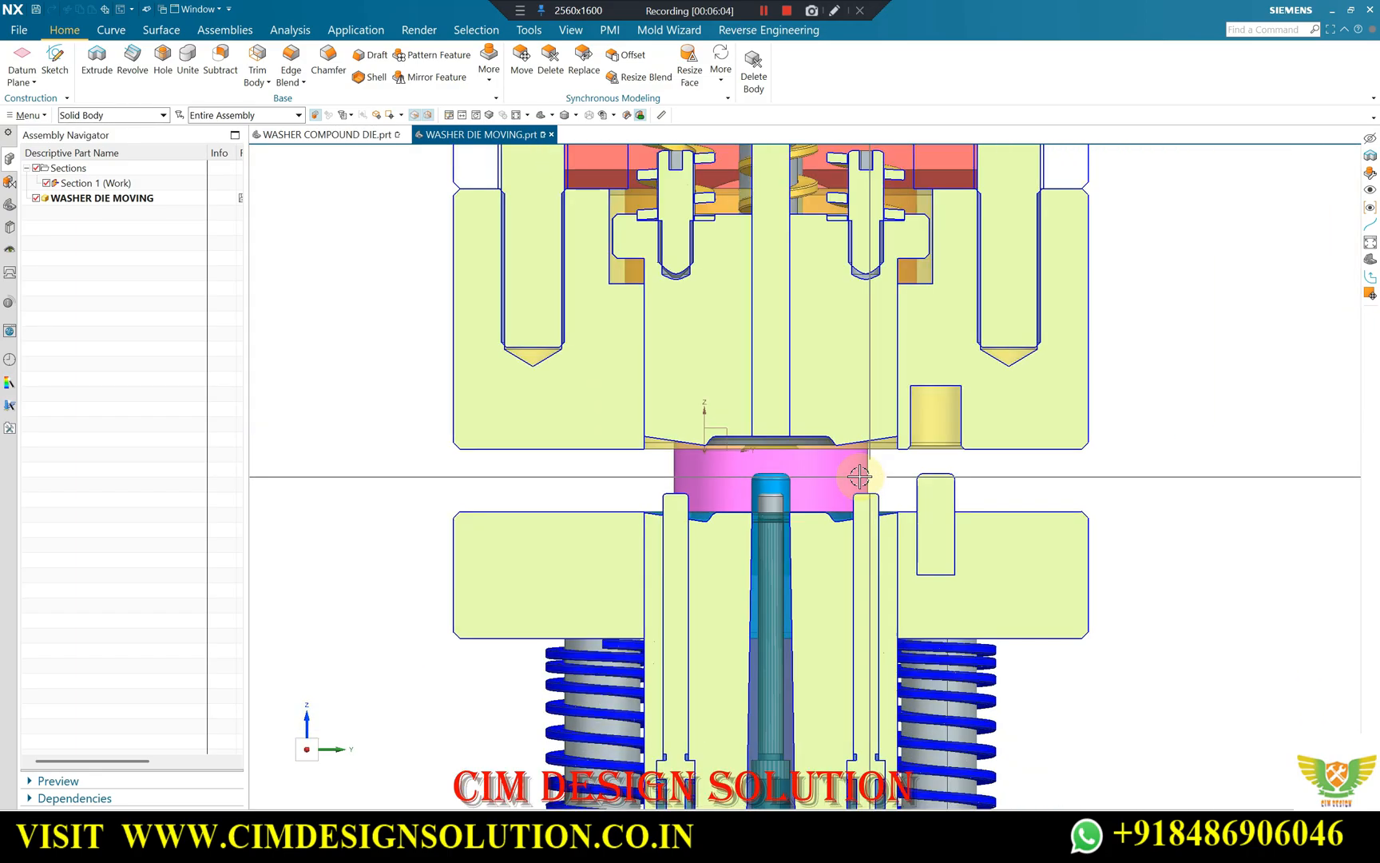
pyautogui.scroll(-1, 828, 394)
pyautogui.scroll(2, 799, 397)
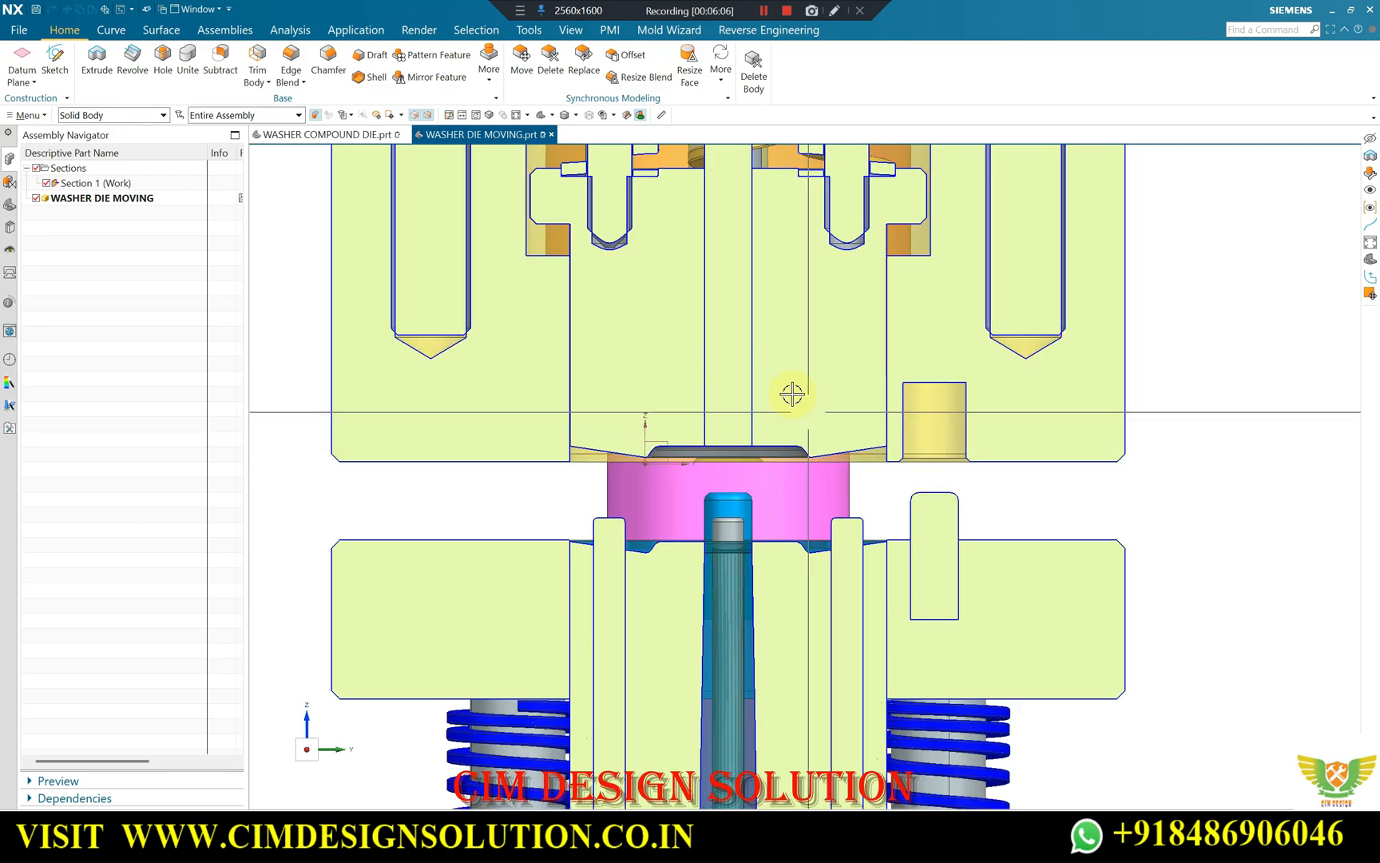
pyautogui.scroll(-2, 833, 417)
pyautogui.scroll(2, 1008, 448)
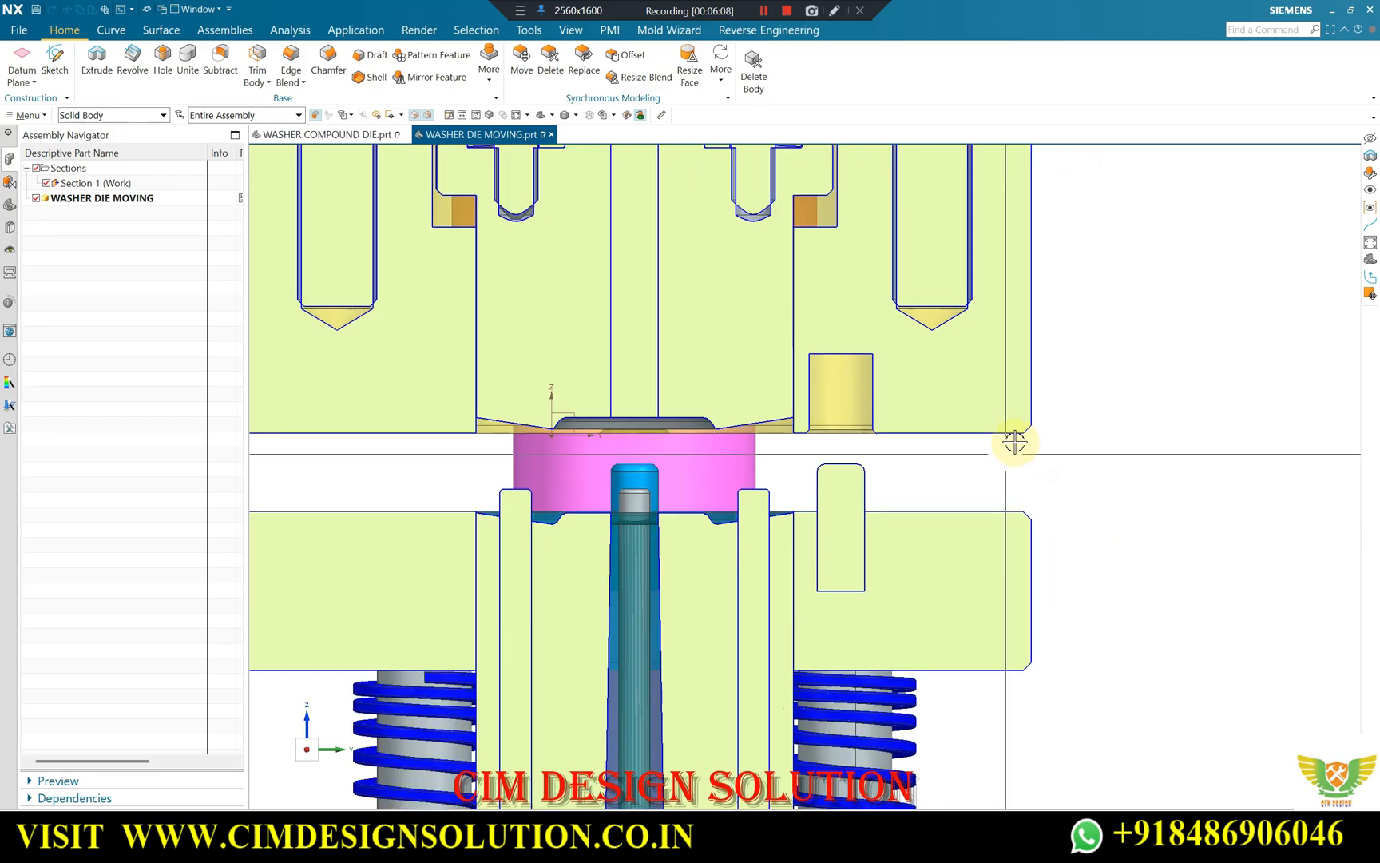
pyautogui.scroll(-1, 1122, 404)
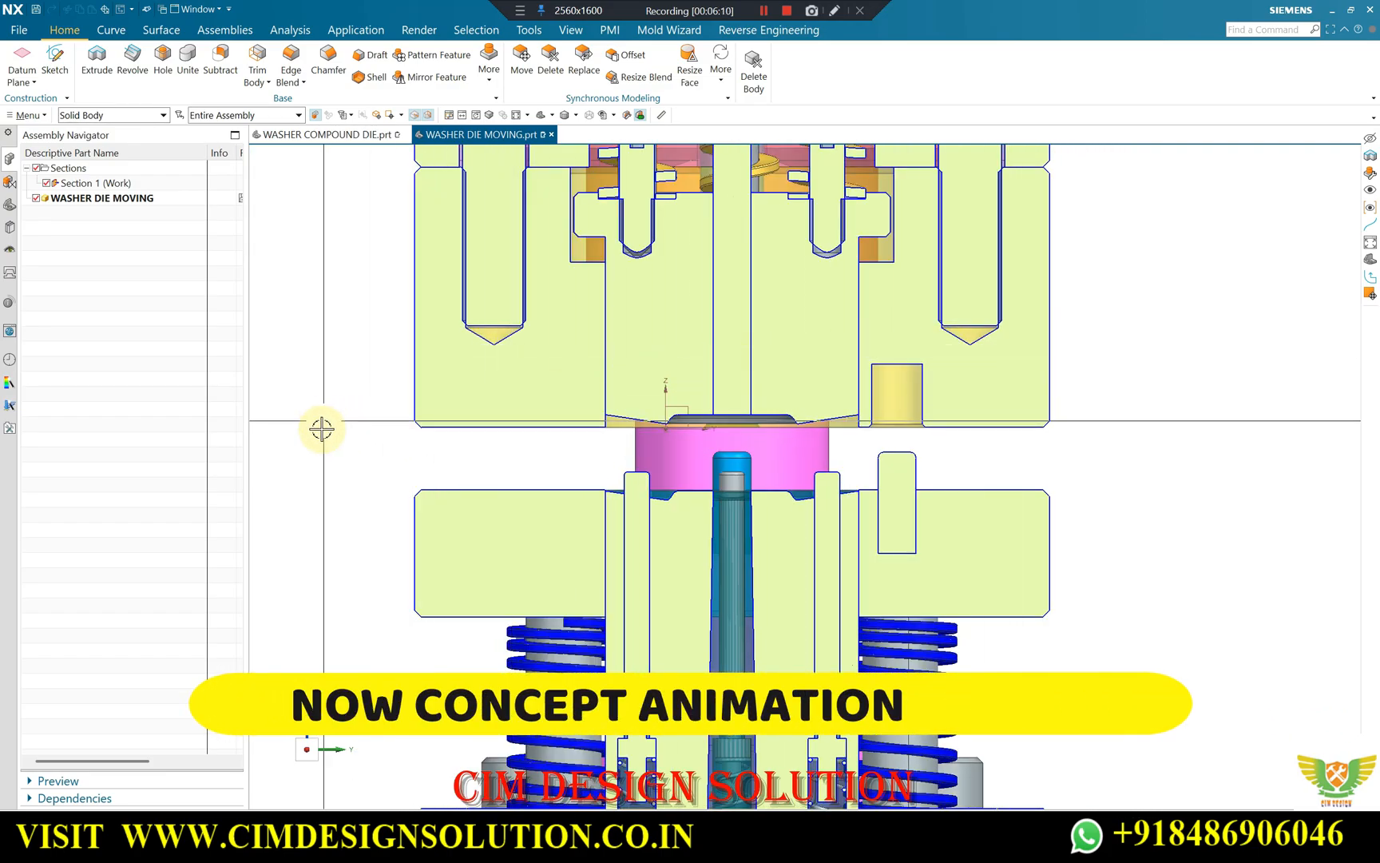
pyautogui.scroll(1, 1004, 379)
pyautogui.scroll(-1, 1084, 396)
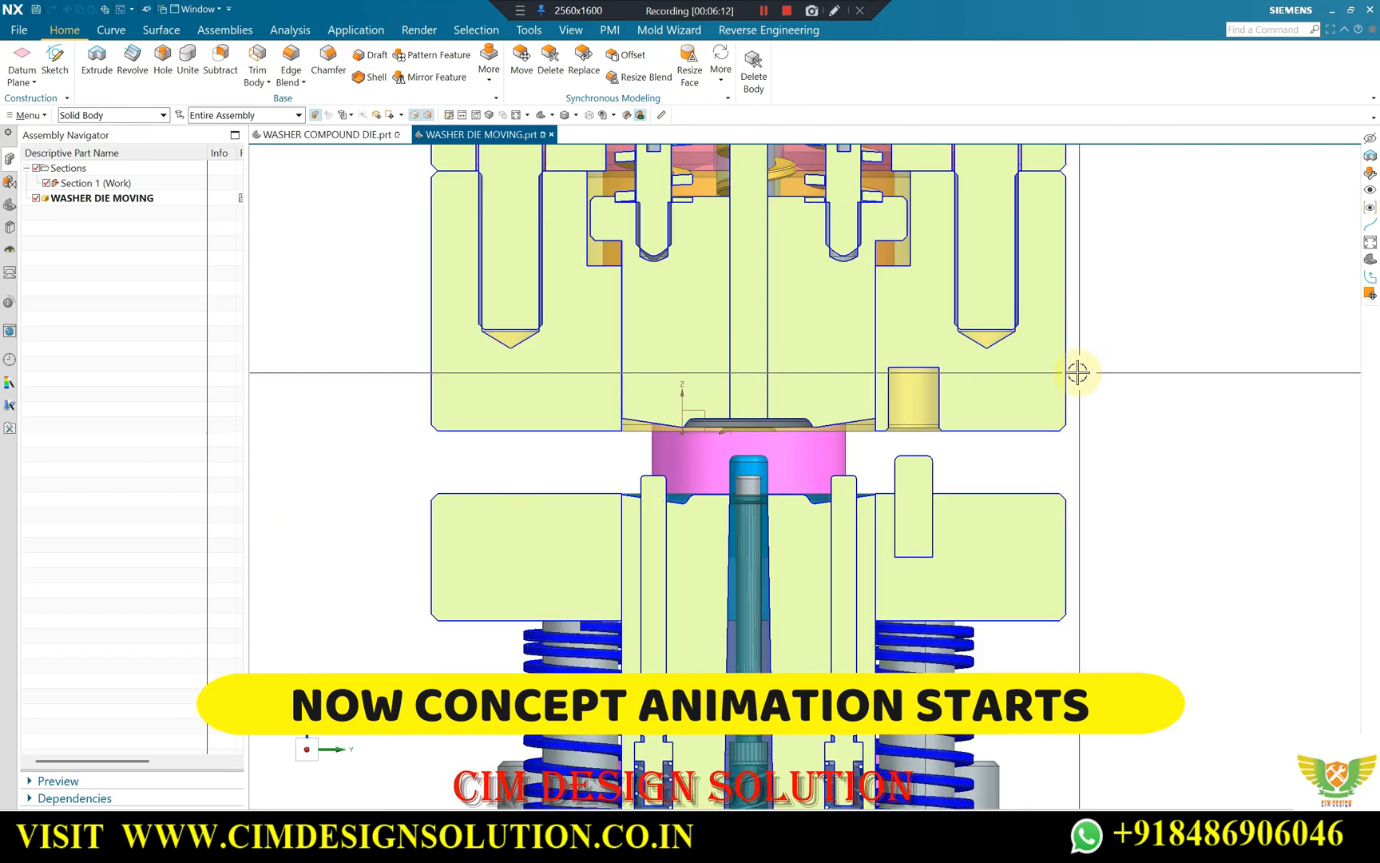
# Make Move Object (98) the current feature to bring the upper die down towards the stripper plate.
pyautogui.click(9, 206)
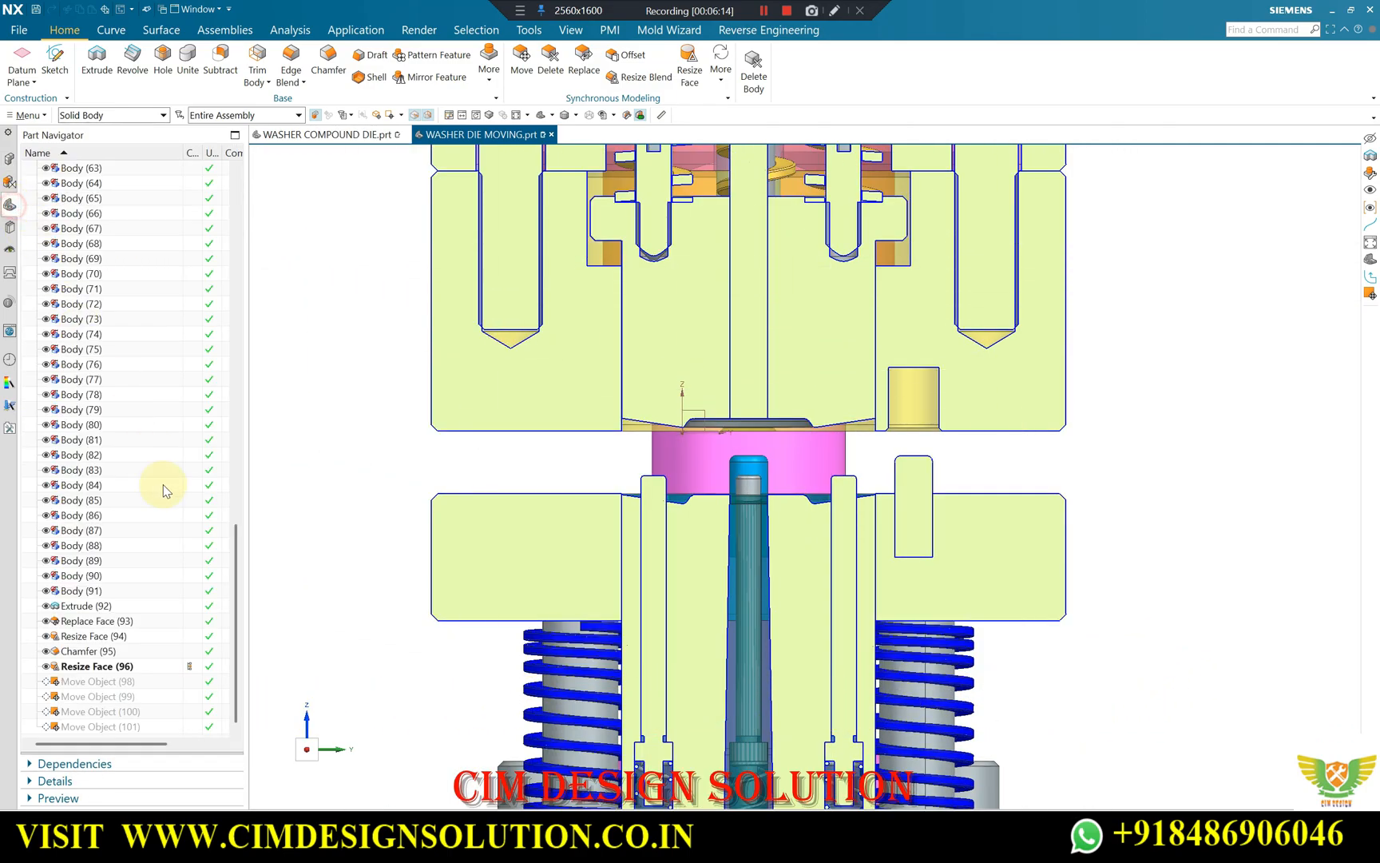
pyautogui.scroll(-3, 573, 435)
pyautogui.scroll(1, 783, 480)
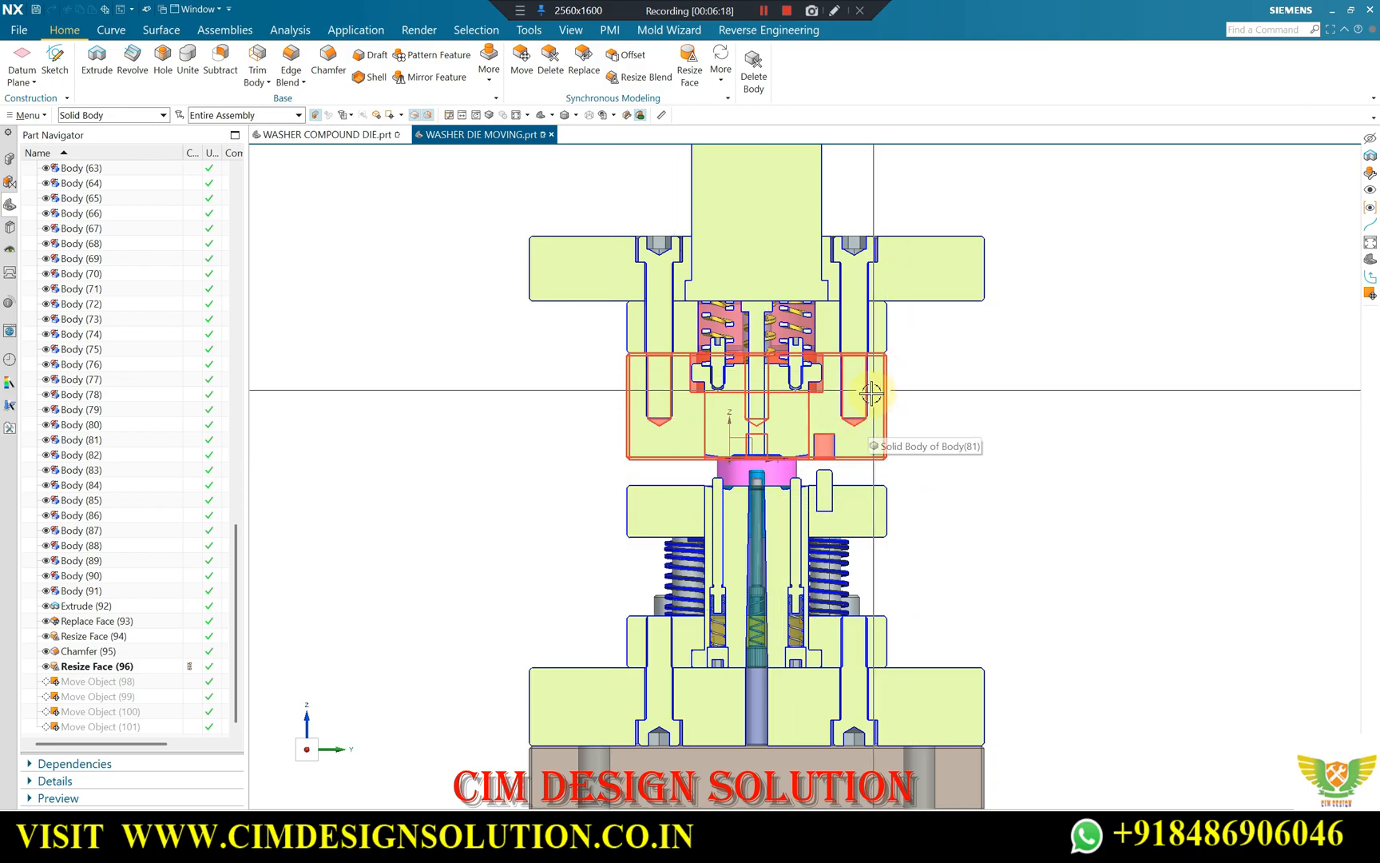
pyautogui.scroll(2, 900, 456)
pyautogui.scroll(-2, 806, 375)
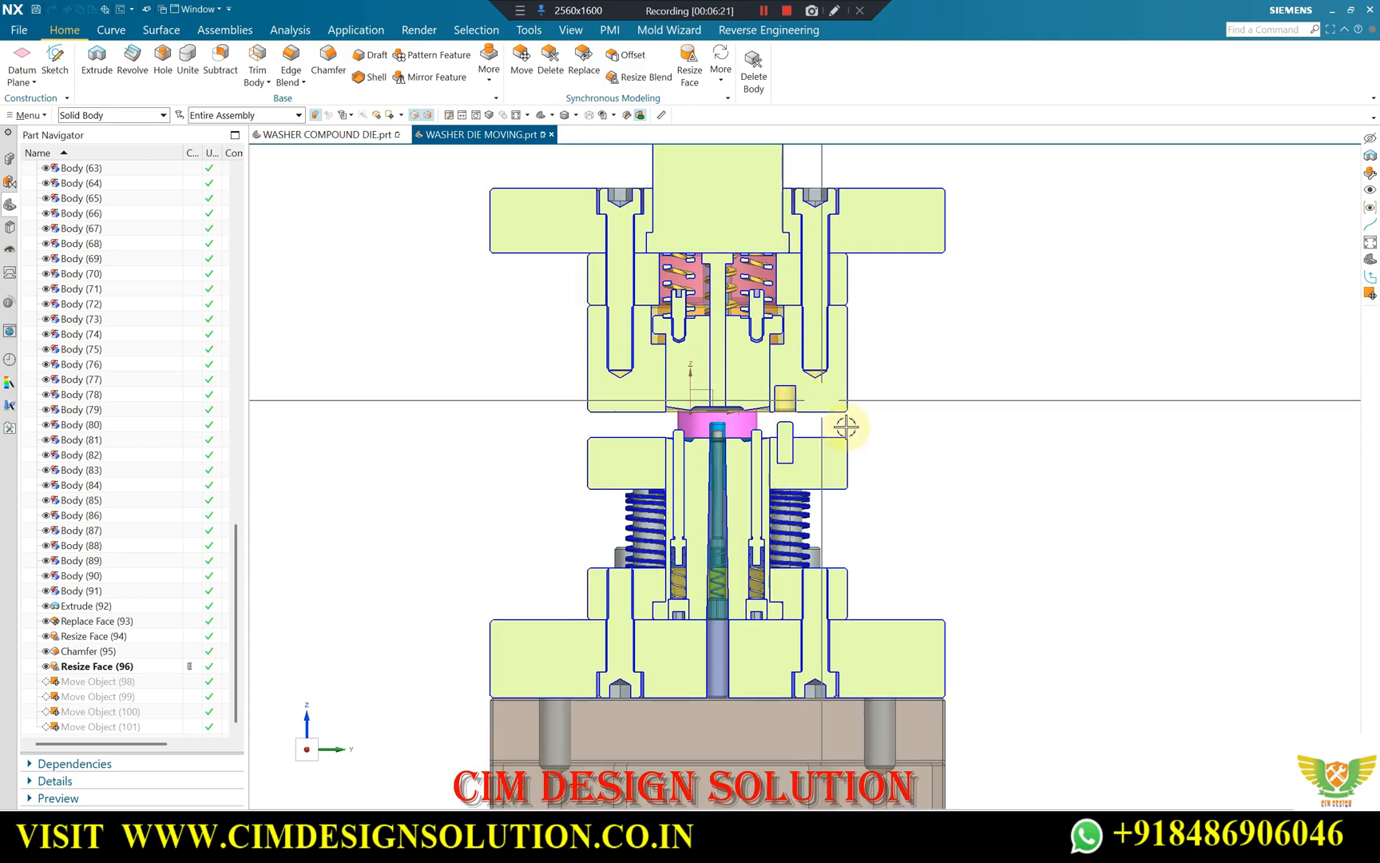
pyautogui.scroll(2, 862, 424)
pyautogui.scroll(-1, 995, 369)
pyautogui.scroll(3, 653, 387)
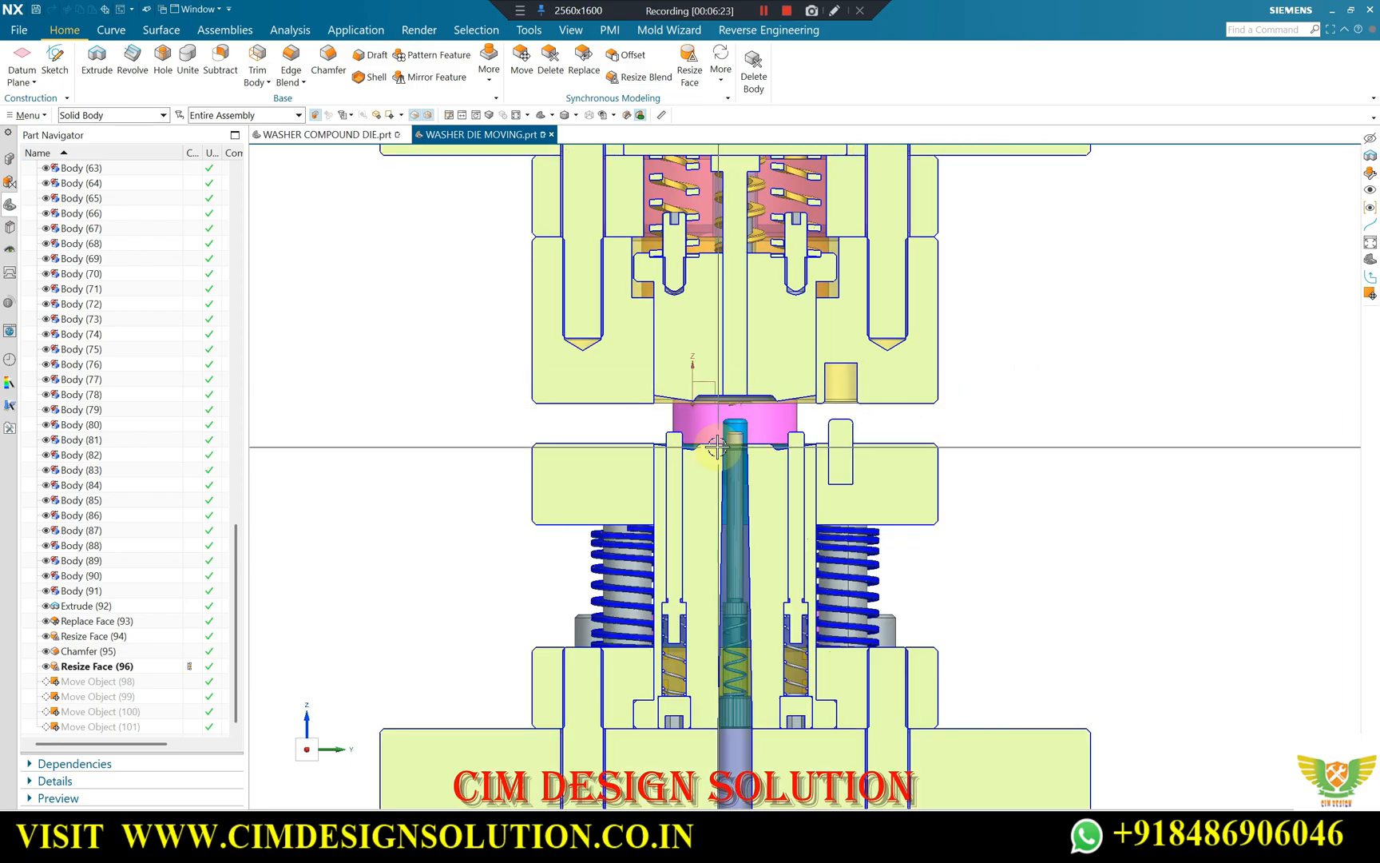
pyautogui.scroll(-6, 653, 383)
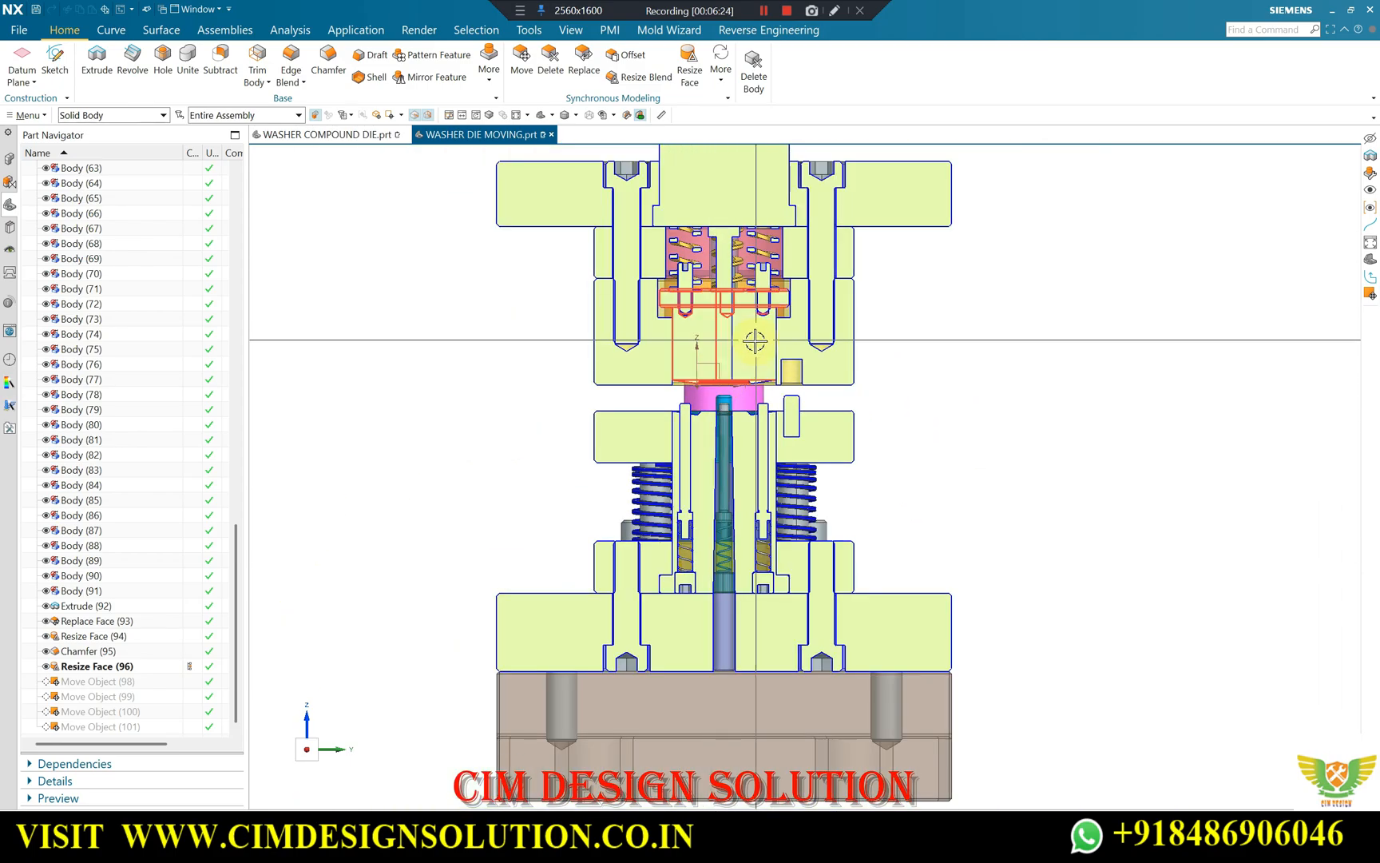
pyautogui.scroll(2, 767, 391)
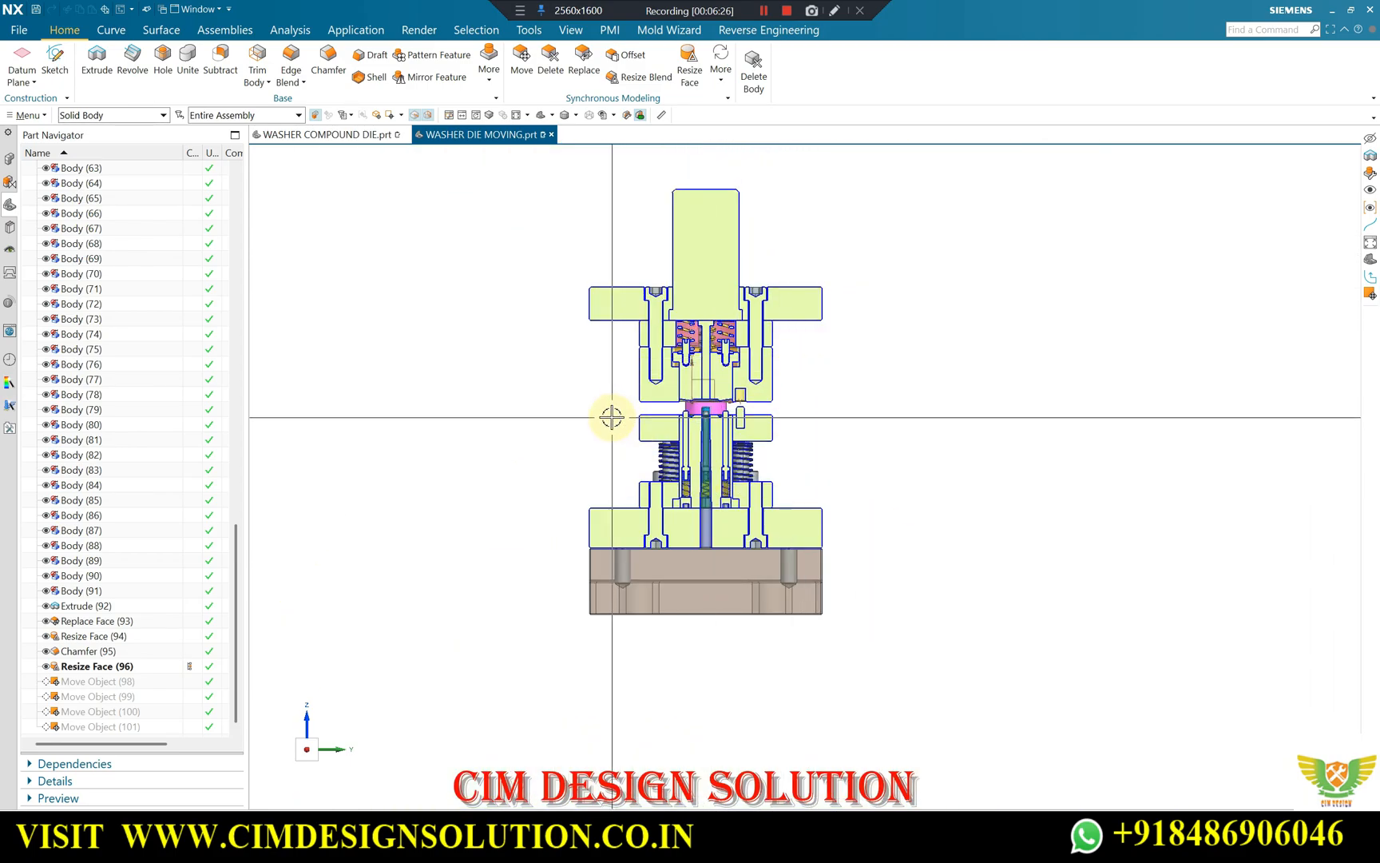
pyautogui.scroll(3, 614, 413)
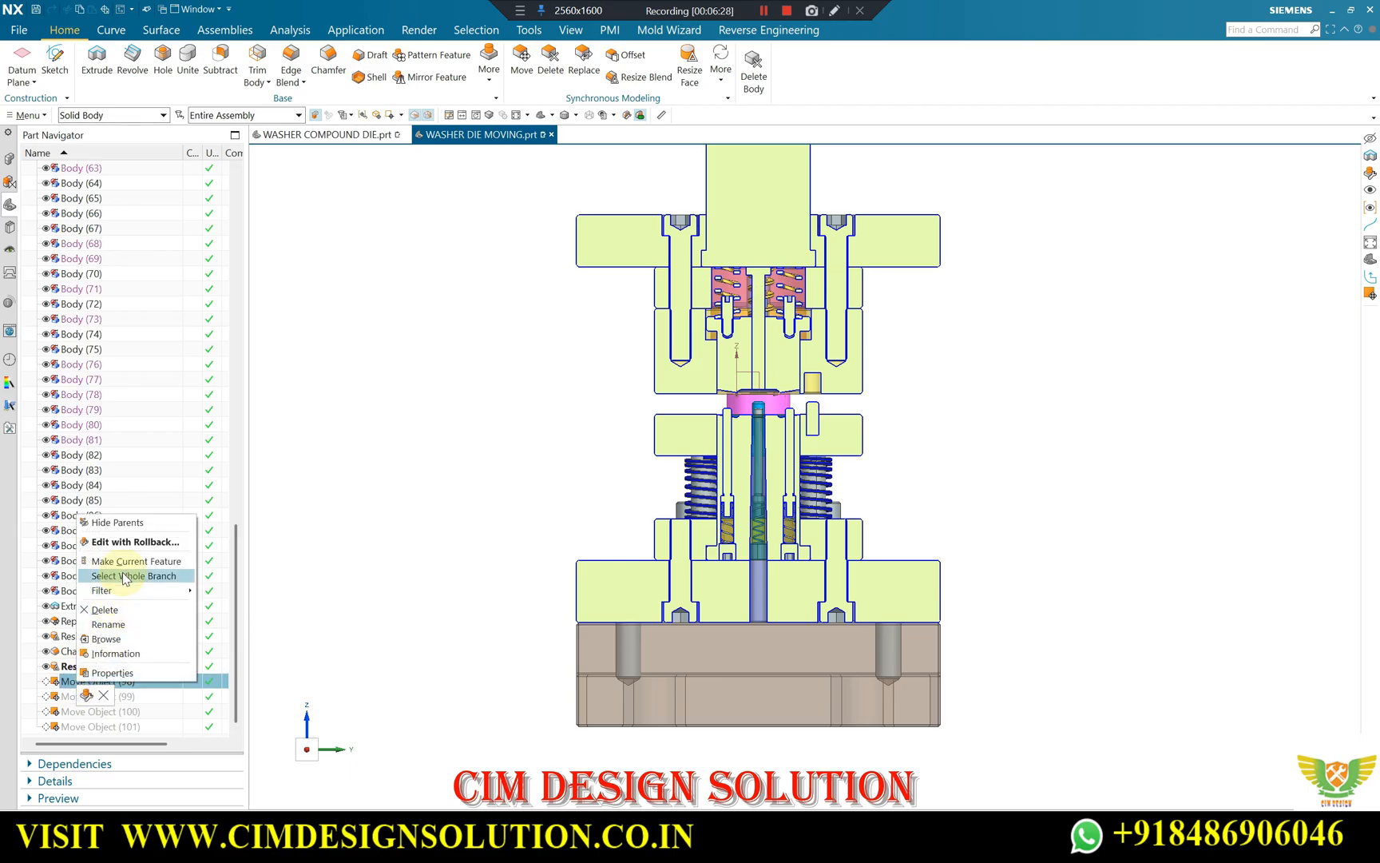
pyautogui.click(121, 562)
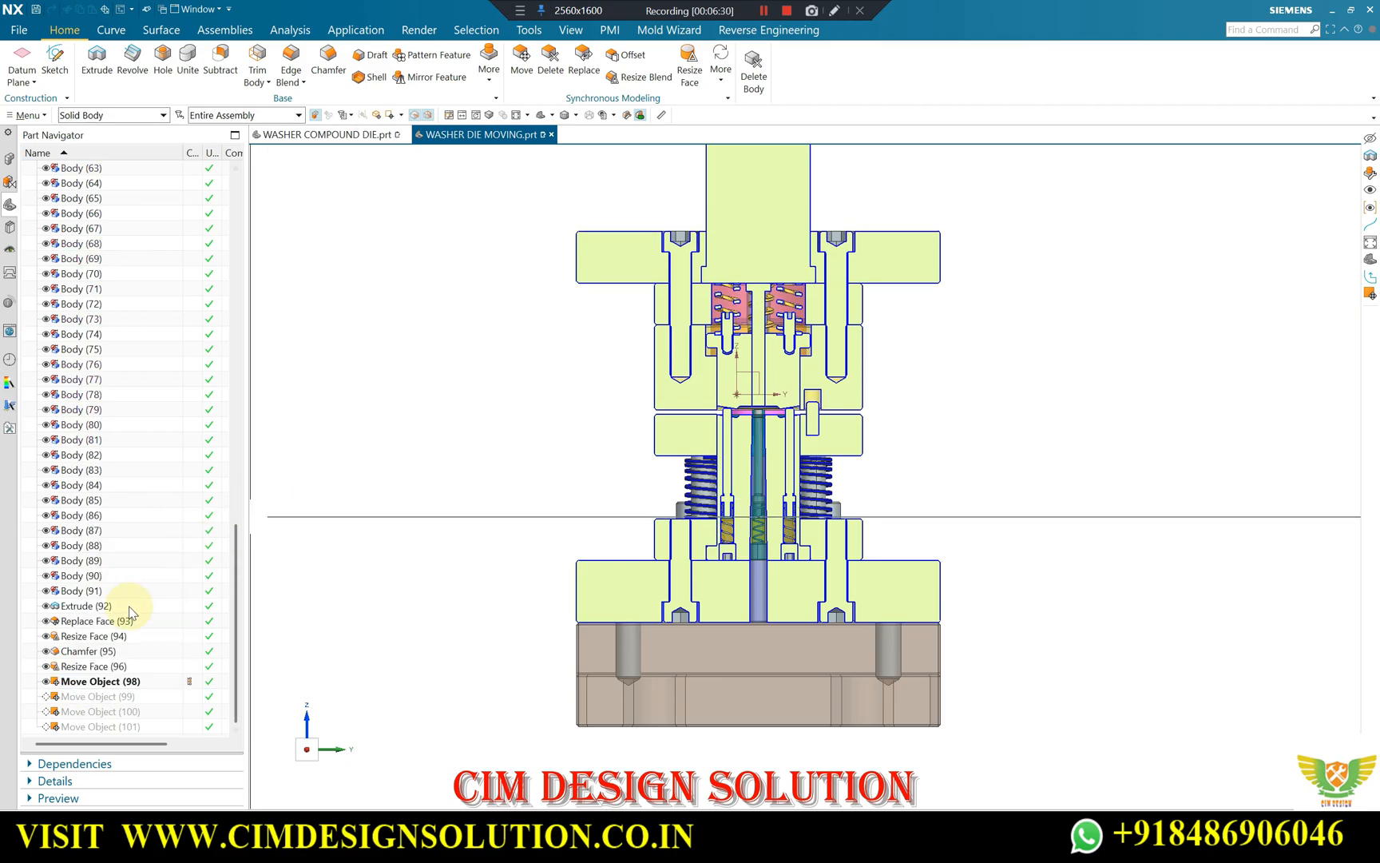
# Turn off the section display and select Move Object (98) to examine which bodies it moves in the full die.
pyautogui.click(96, 679)
pyautogui.moveTo(607, 383); pyautogui.dragTo(356, 311, button='middle')
pyautogui.click(638, 115)
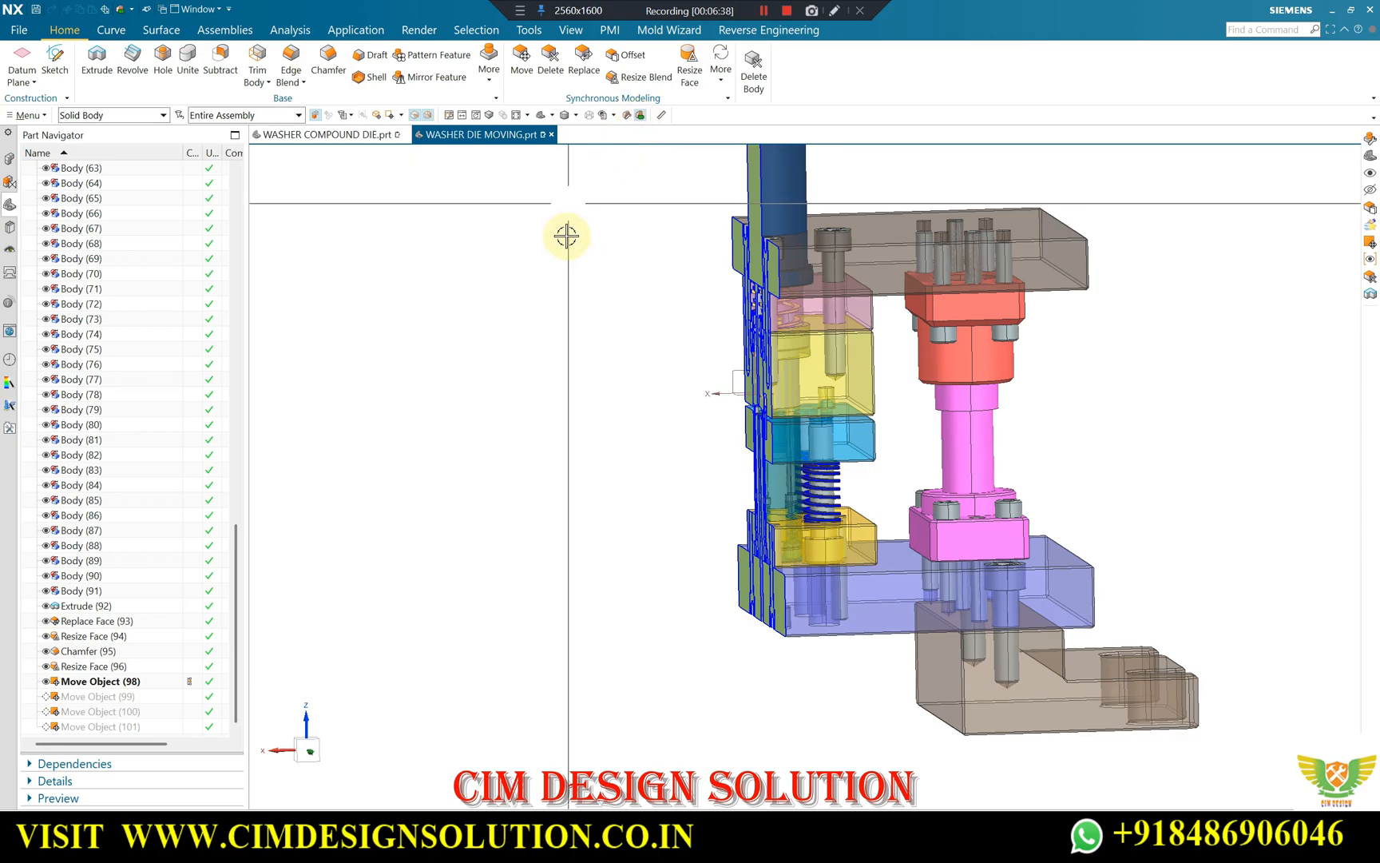
pyautogui.click(90, 683)
pyautogui.moveTo(675, 307)
pyautogui.mouseDown(button='middle')
pyautogui.moveTo(627, 375)
pyautogui.moveTo(687, 318)
pyautogui.mouseUp(button='middle')
pyautogui.scroll(-1, 687, 318)
pyautogui.moveTo(734, 241); pyautogui.dragTo(530, 171, button='middle')
pyautogui.scroll(-1, 700, 326)
pyautogui.scroll(1, 730, 199)
pyautogui.scroll(-1, 669, 268)
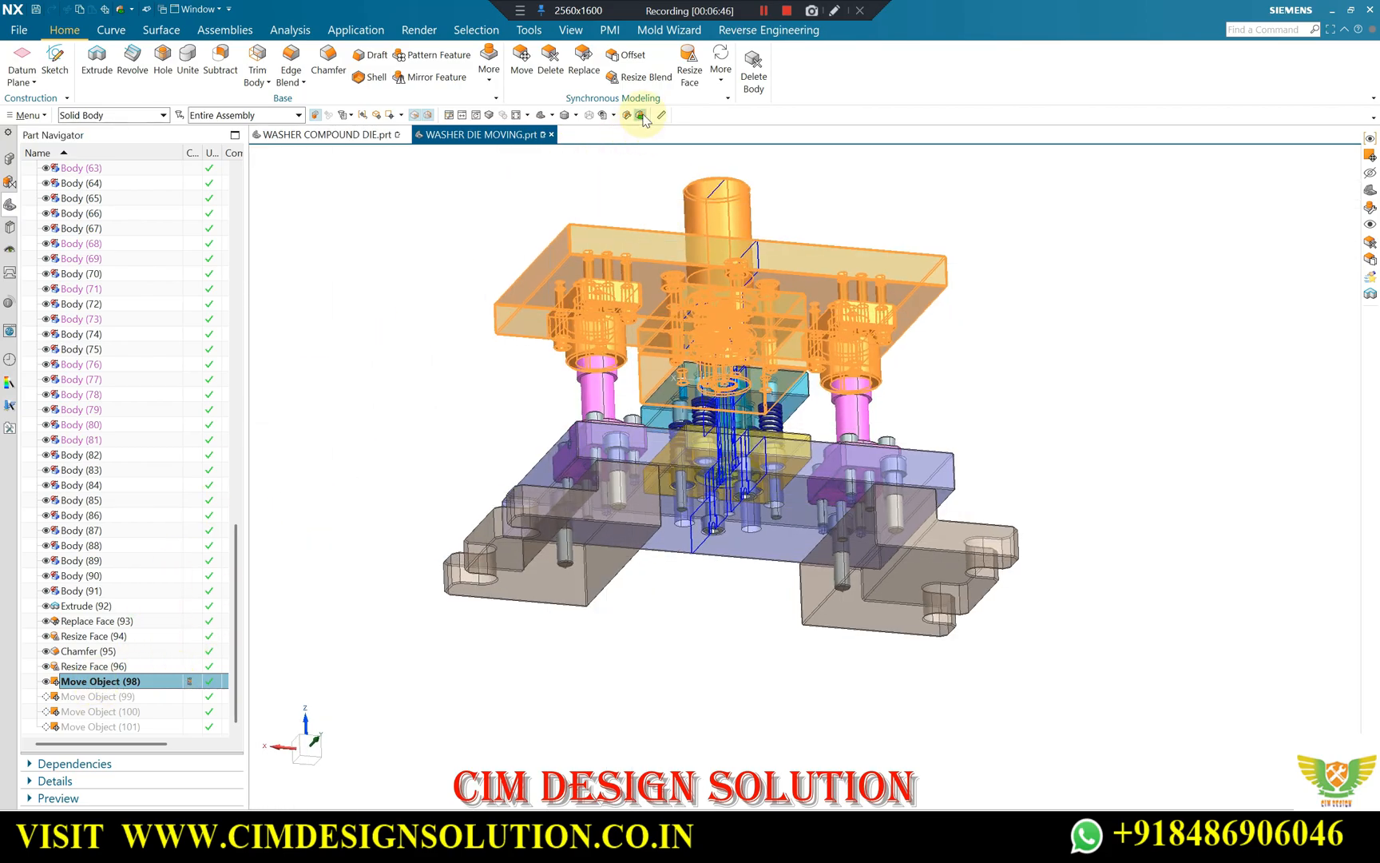
# Restore the sectioned view, clear the selection and examine the upper die's position above the pins and stripper plate.
pyautogui.moveTo(623, 157); pyautogui.dragTo(972, 249, button='middle')
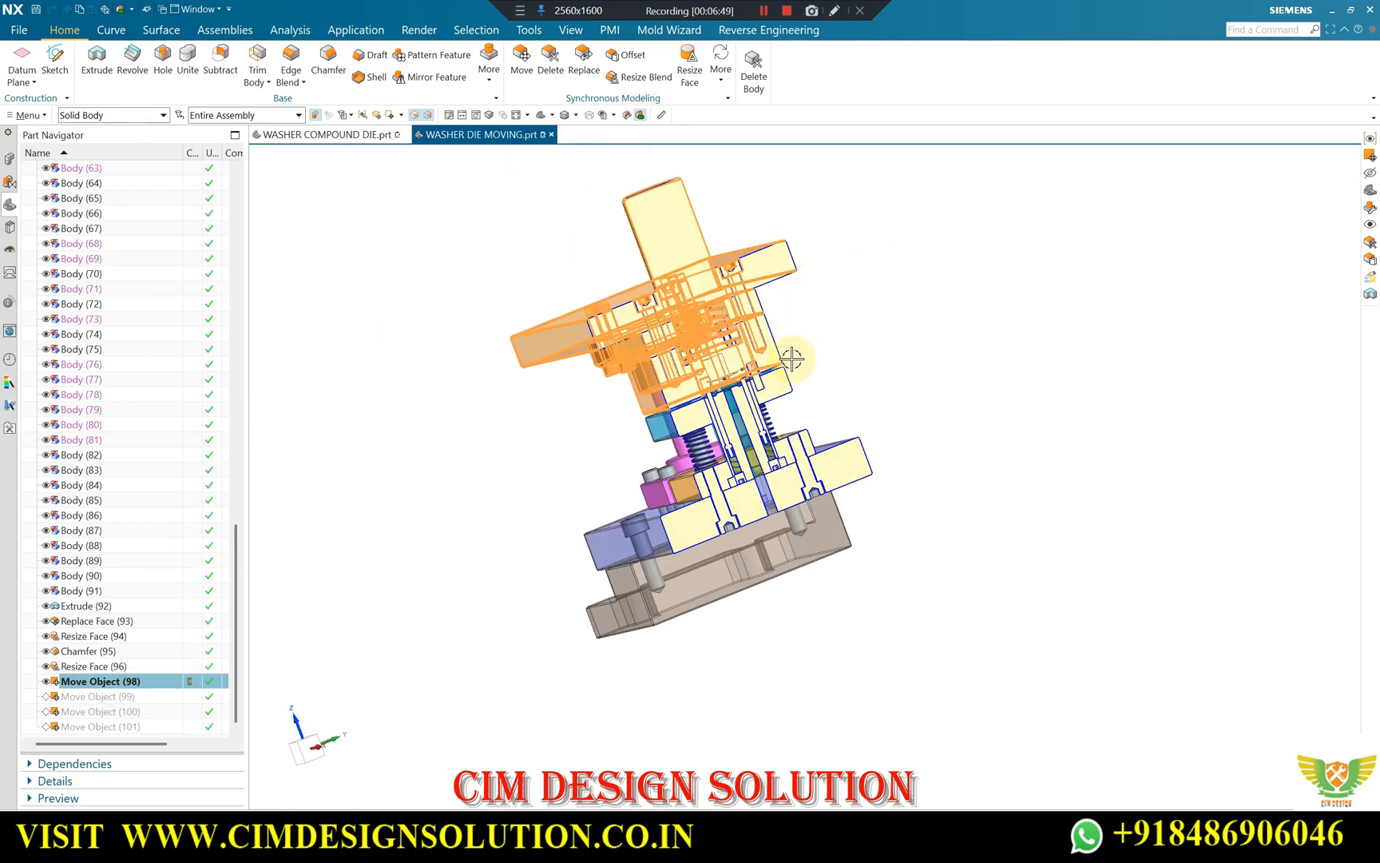
pyautogui.press('F8')
pyautogui.press('Escape')
pyautogui.scroll(4, 724, 399)
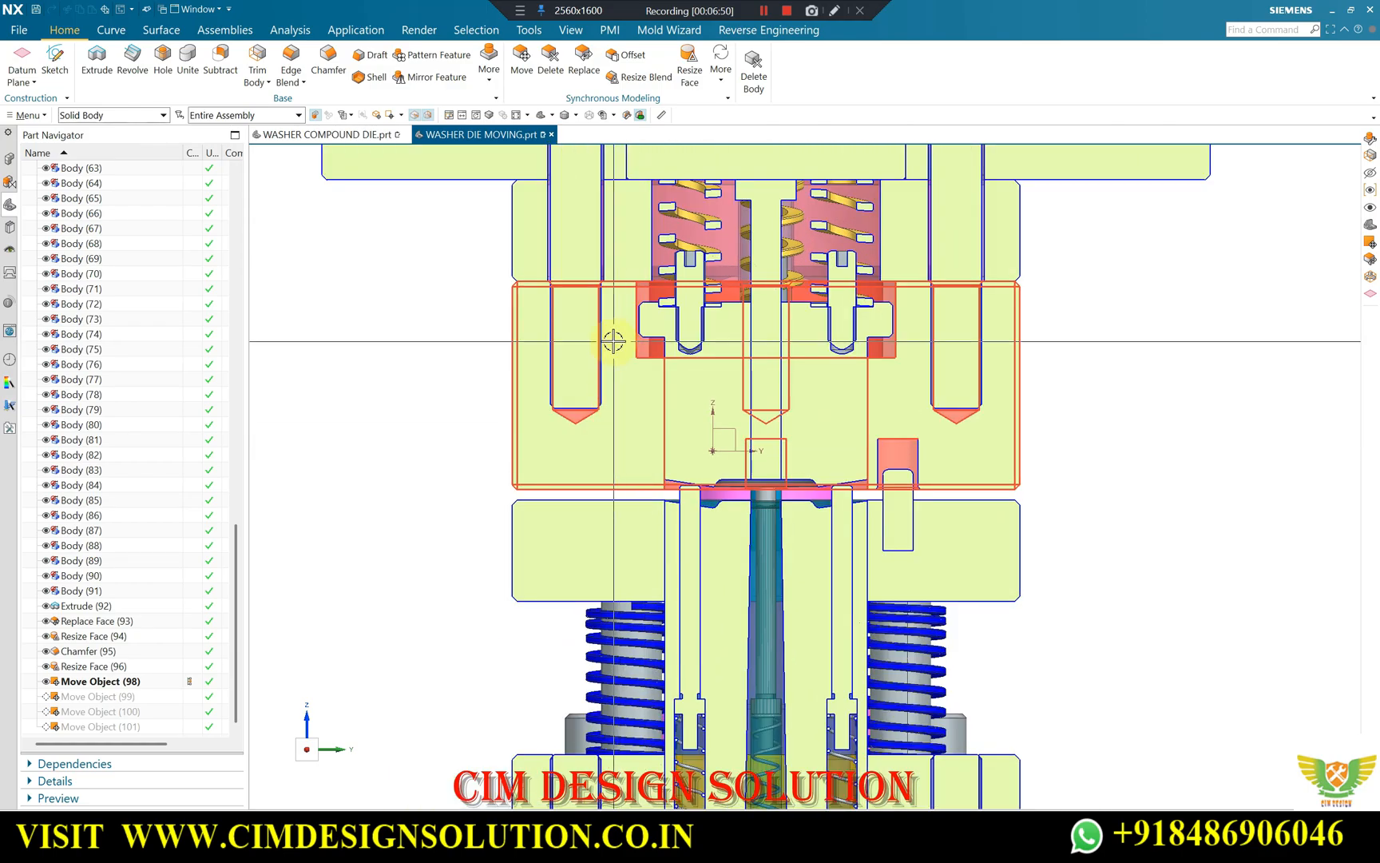
pyautogui.scroll(5, 631, 480)
pyautogui.scroll(-3, 604, 425)
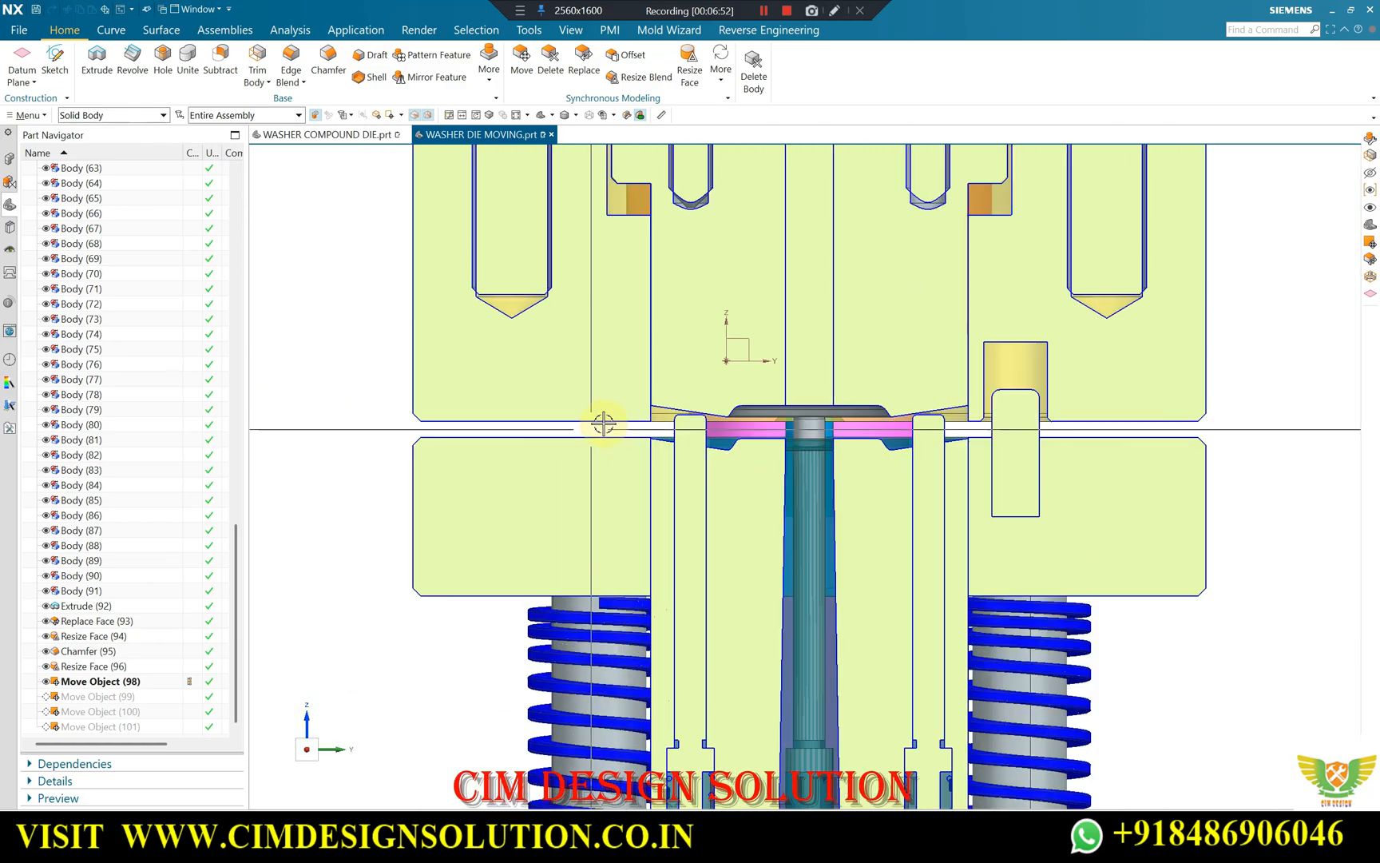
pyautogui.scroll(4, 631, 356)
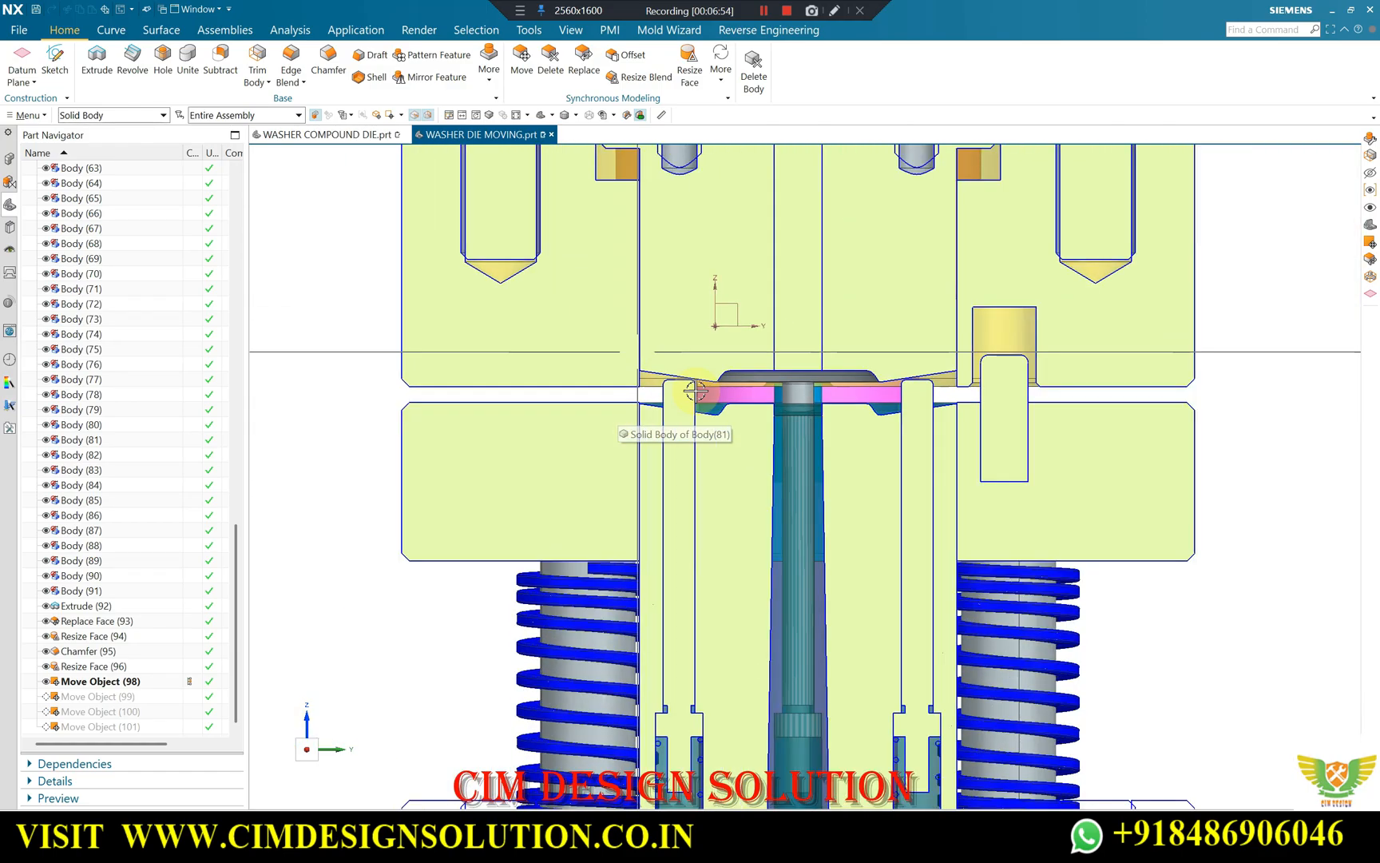
# Examine the forming gap, centre pin and outer pins between the upper die and stripper plate in tilted section views.
pyautogui.scroll(-3, 623, 377)
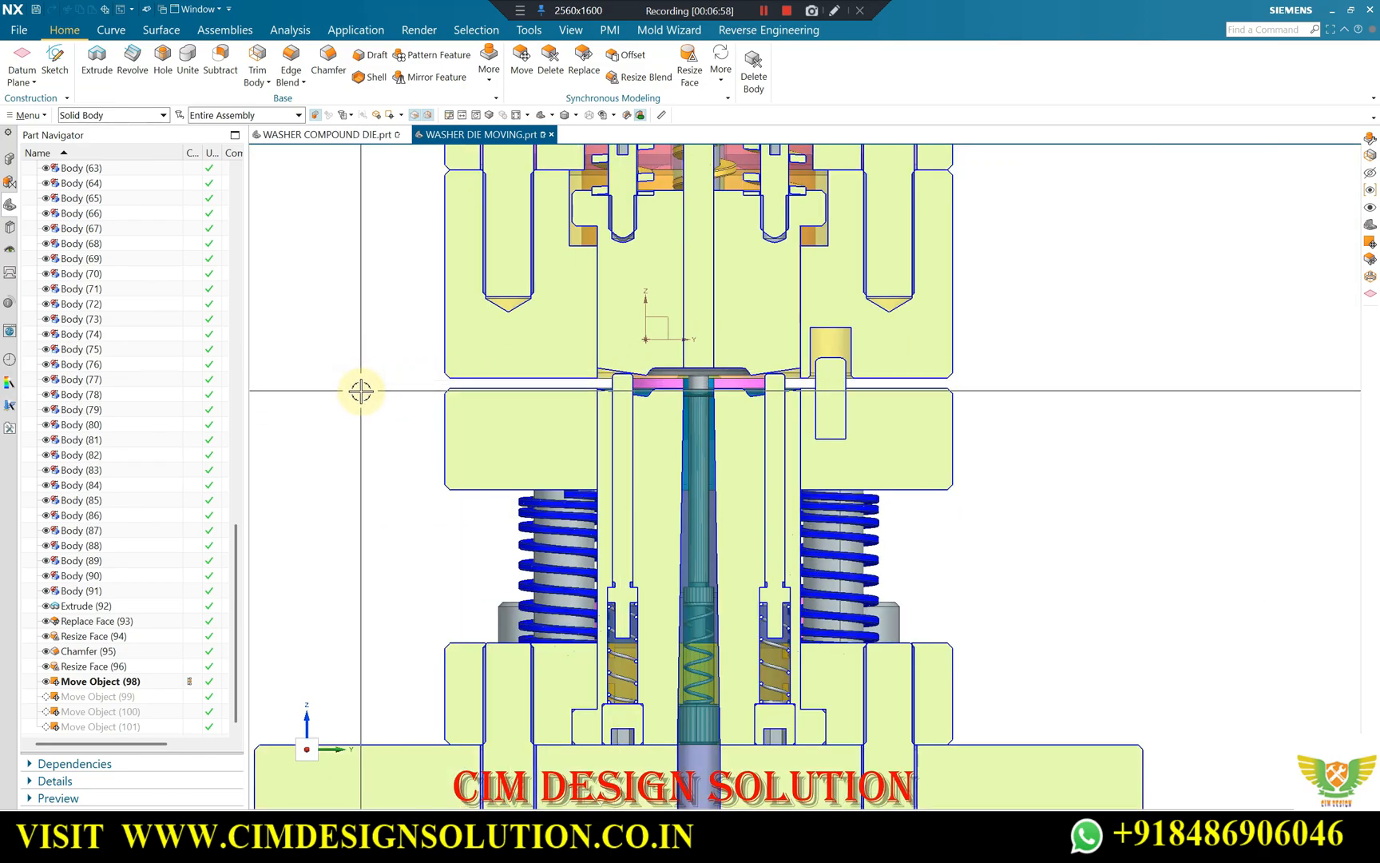
pyautogui.moveTo(725, 369)
pyautogui.mouseDown(button='middle')
pyautogui.moveTo(829, 373)
pyautogui.moveTo(749, 382)
pyautogui.mouseUp(button='middle')
pyautogui.scroll(3, 653, 384)
pyautogui.moveTo(664, 372); pyautogui.dragTo(709, 358, button='middle')
pyautogui.scroll(5, 708, 361)
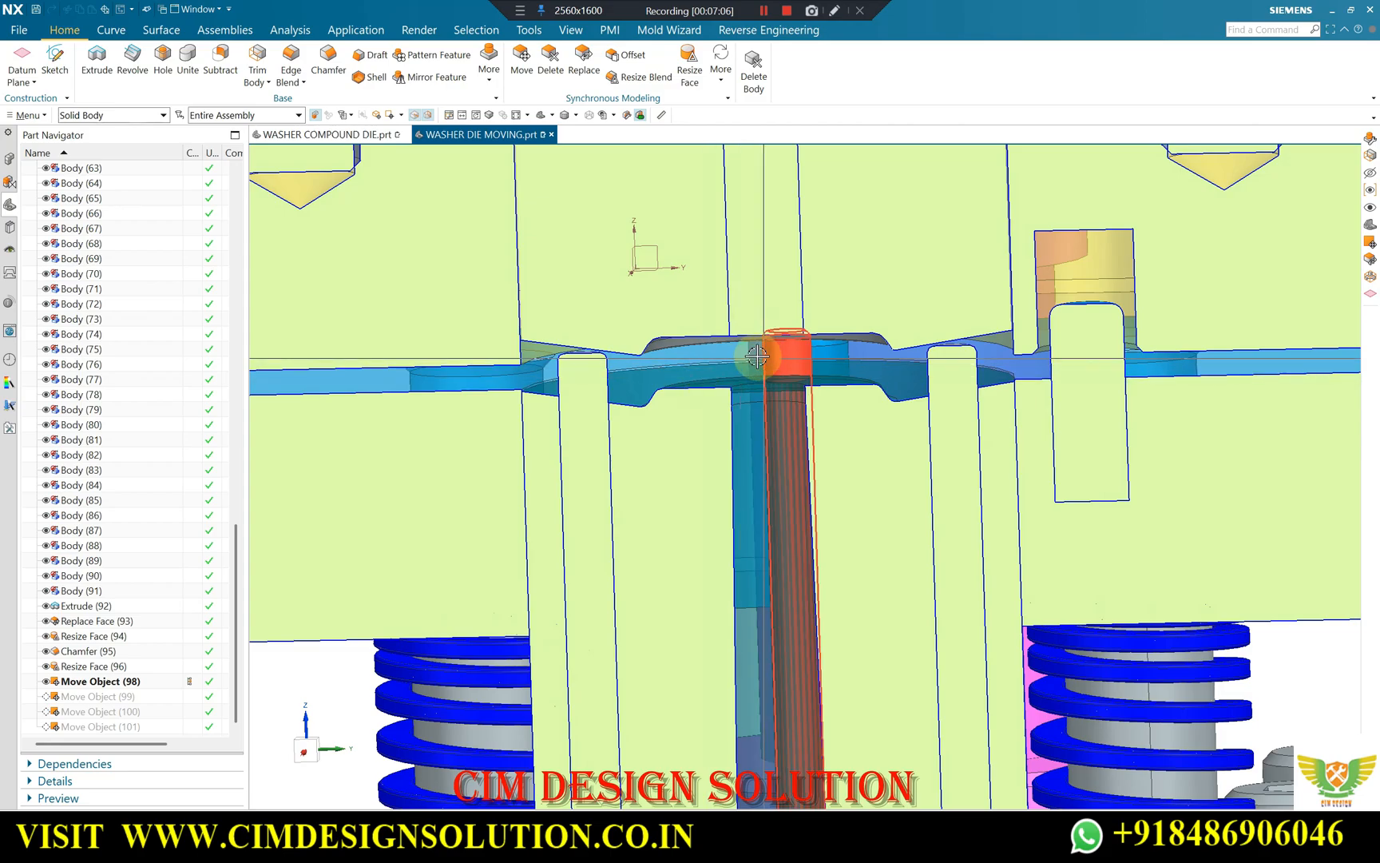
pyautogui.scroll(3, 742, 360)
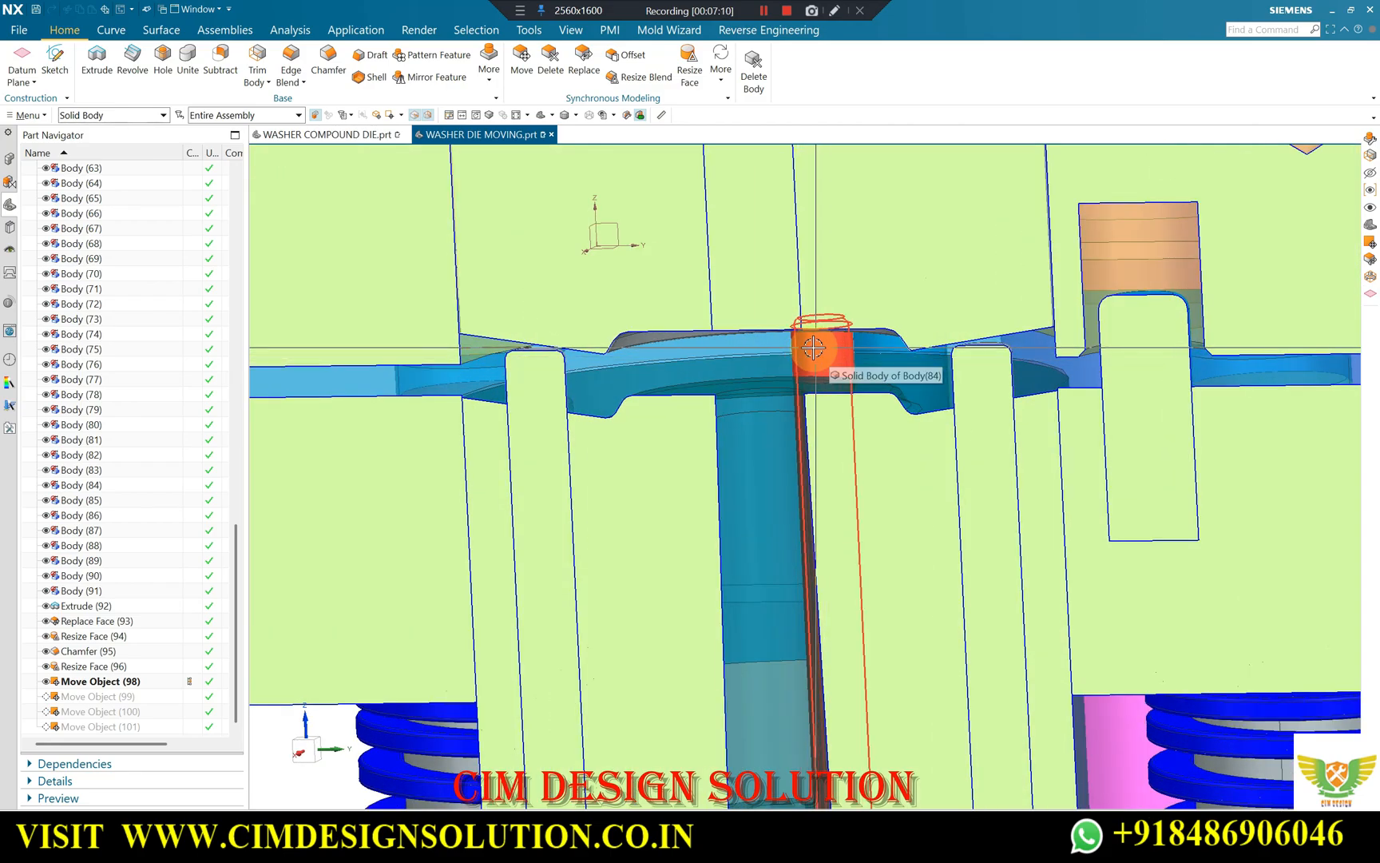
pyautogui.moveTo(814, 354); pyautogui.dragTo(711, 365, button='middle')
pyautogui.scroll(-2, 680, 338)
pyautogui.scroll(1, 711, 365)
pyautogui.moveTo(572, 332); pyautogui.dragTo(284, 291, button='middle')
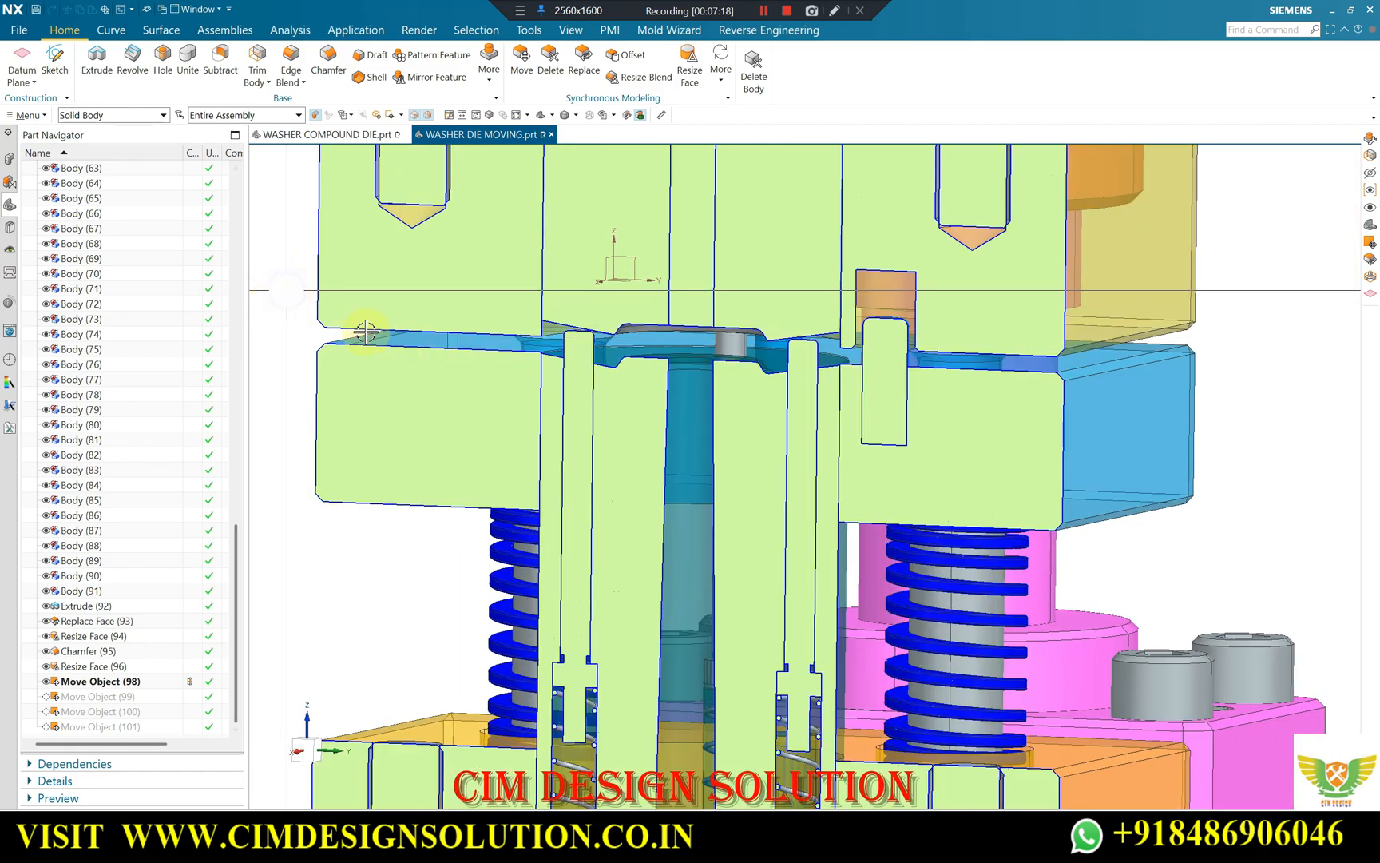
# Inspect how the two outer pins reach the forming faces, comparing a straight section view with slightly rotated views.
pyautogui.press('F8')
pyautogui.scroll(3, 310, 346)
pyautogui.scroll(-5, 428, 324)
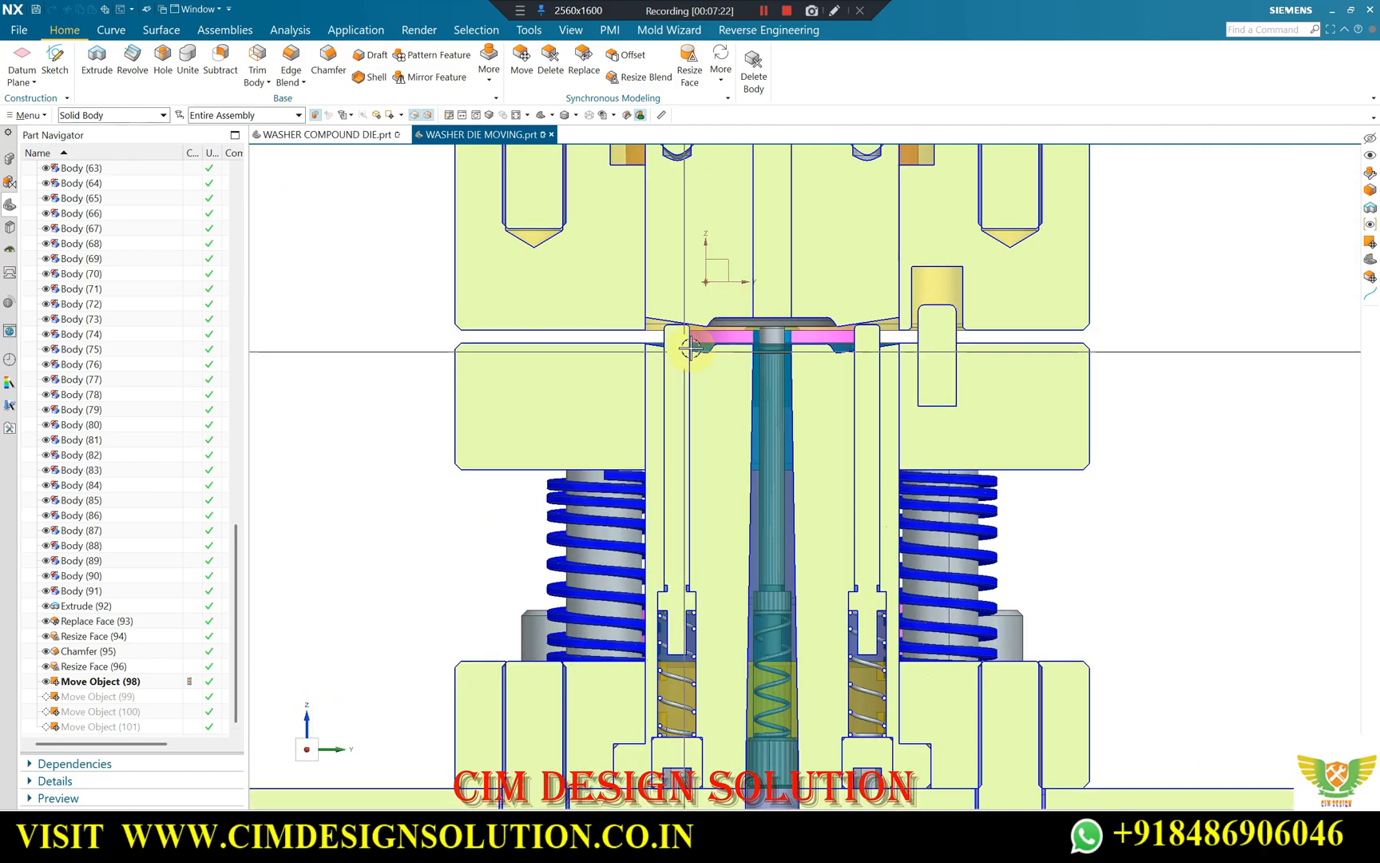
pyautogui.scroll(1, 711, 322)
pyautogui.moveTo(712, 322); pyautogui.dragTo(690, 329, button='middle')
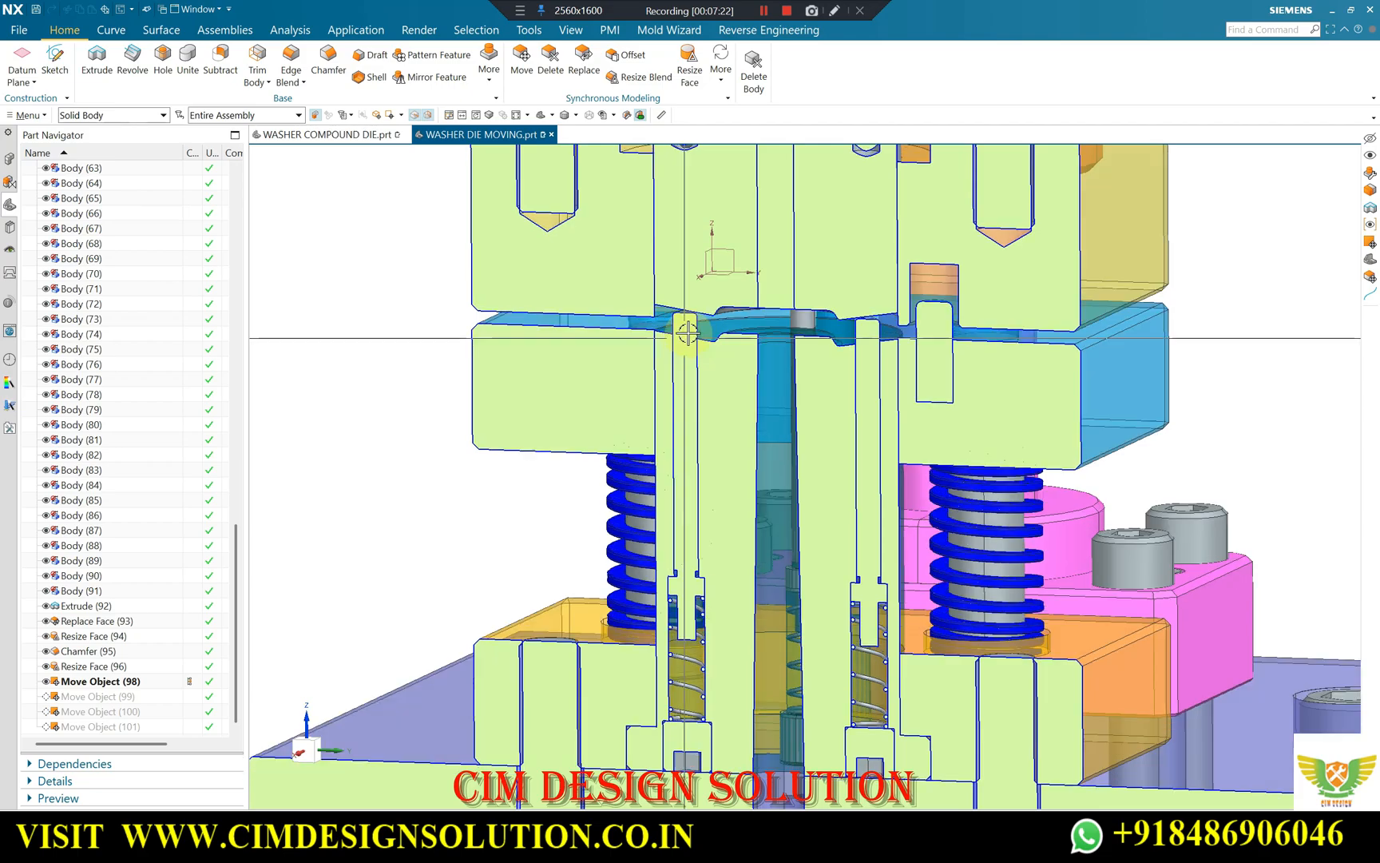
pyautogui.scroll(3, 692, 319)
pyautogui.scroll(-2, 678, 307)
pyautogui.scroll(4, 898, 321)
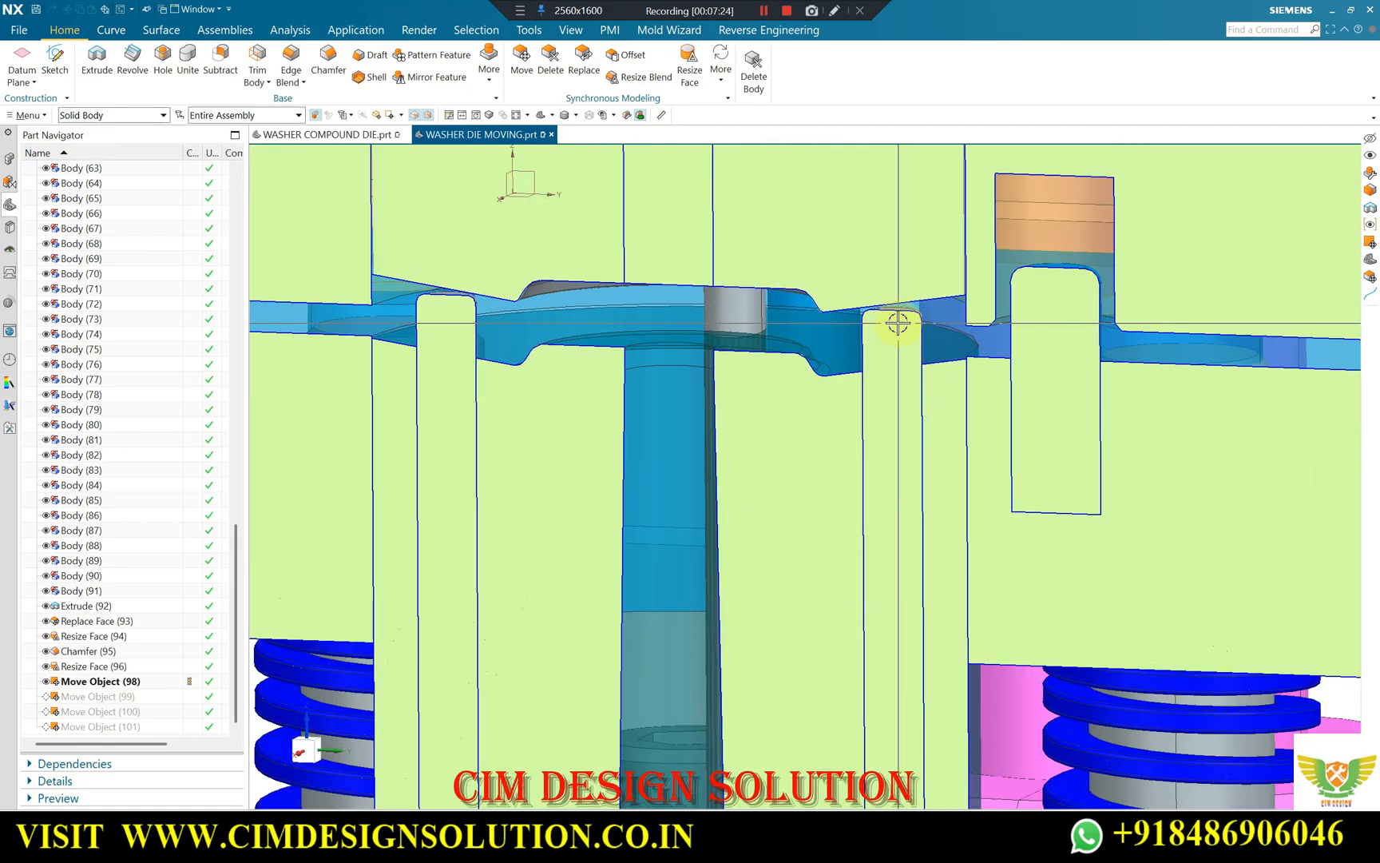
pyautogui.scroll(-3, 902, 321)
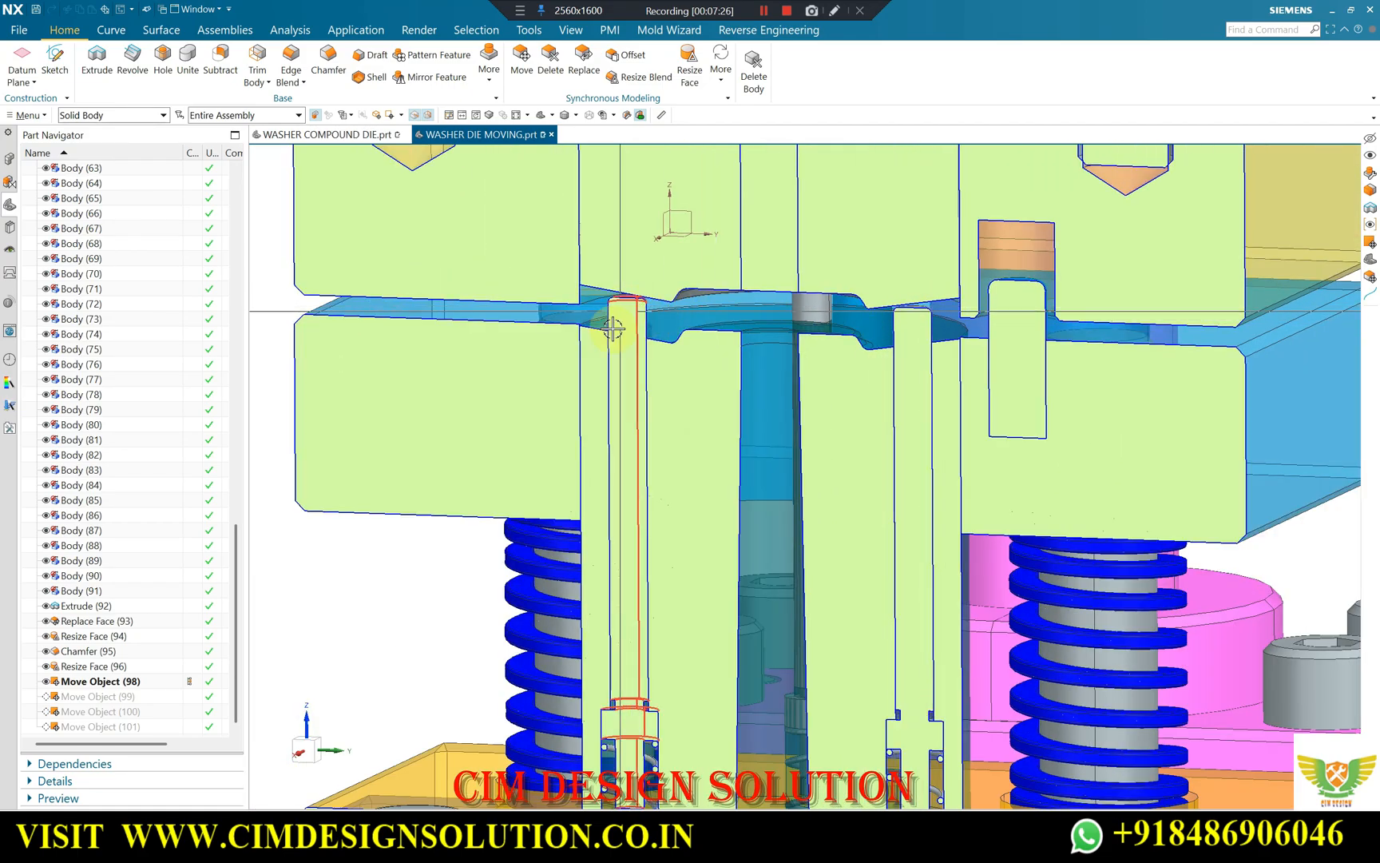
pyautogui.moveTo(666, 297); pyautogui.dragTo(716, 298, button='middle')
pyautogui.scroll(-3, 787, 303)
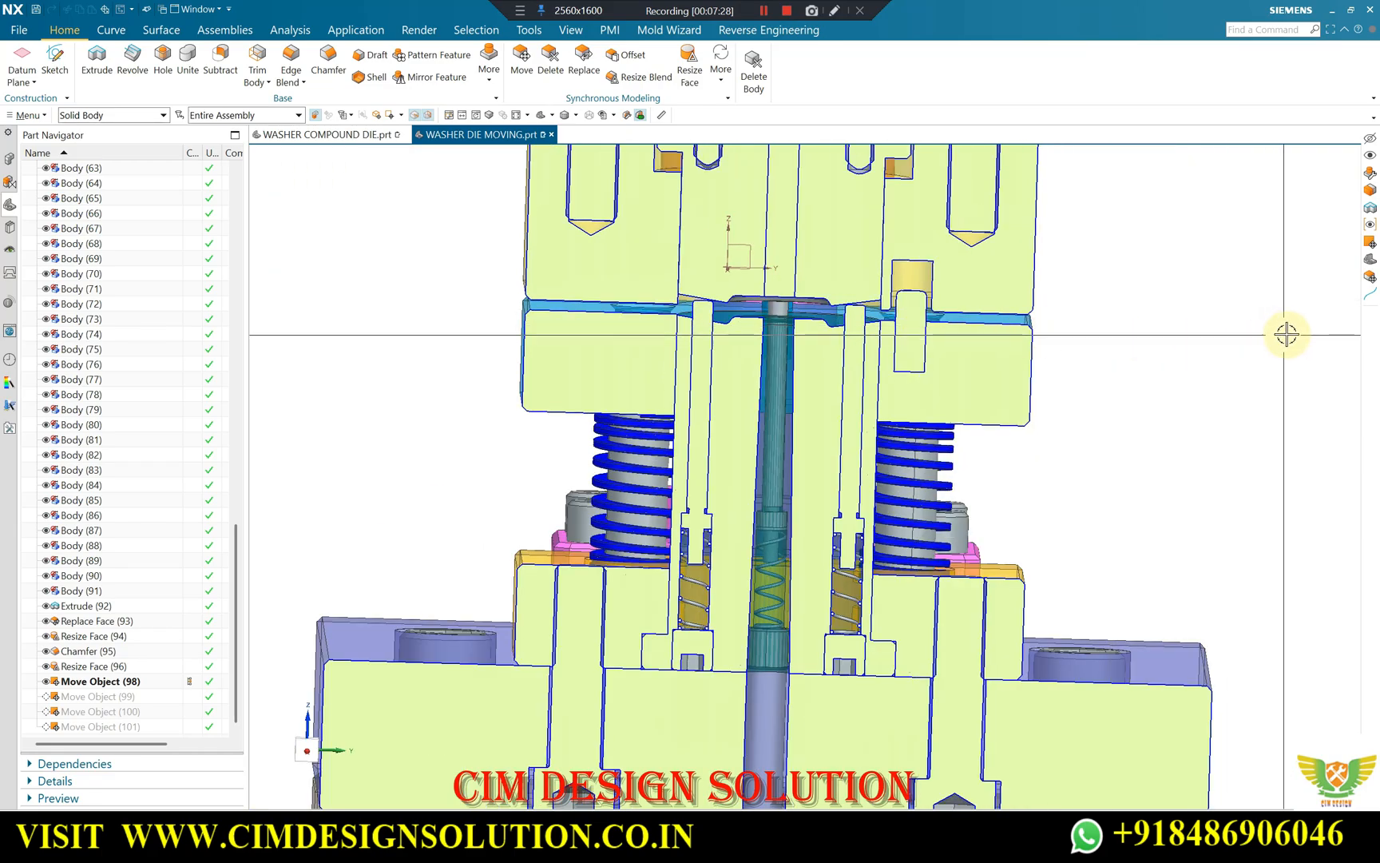
# Study the pin tips, dark washer profile and upper die's forming face in the straight section view.
pyautogui.scroll(3, 1087, 325)
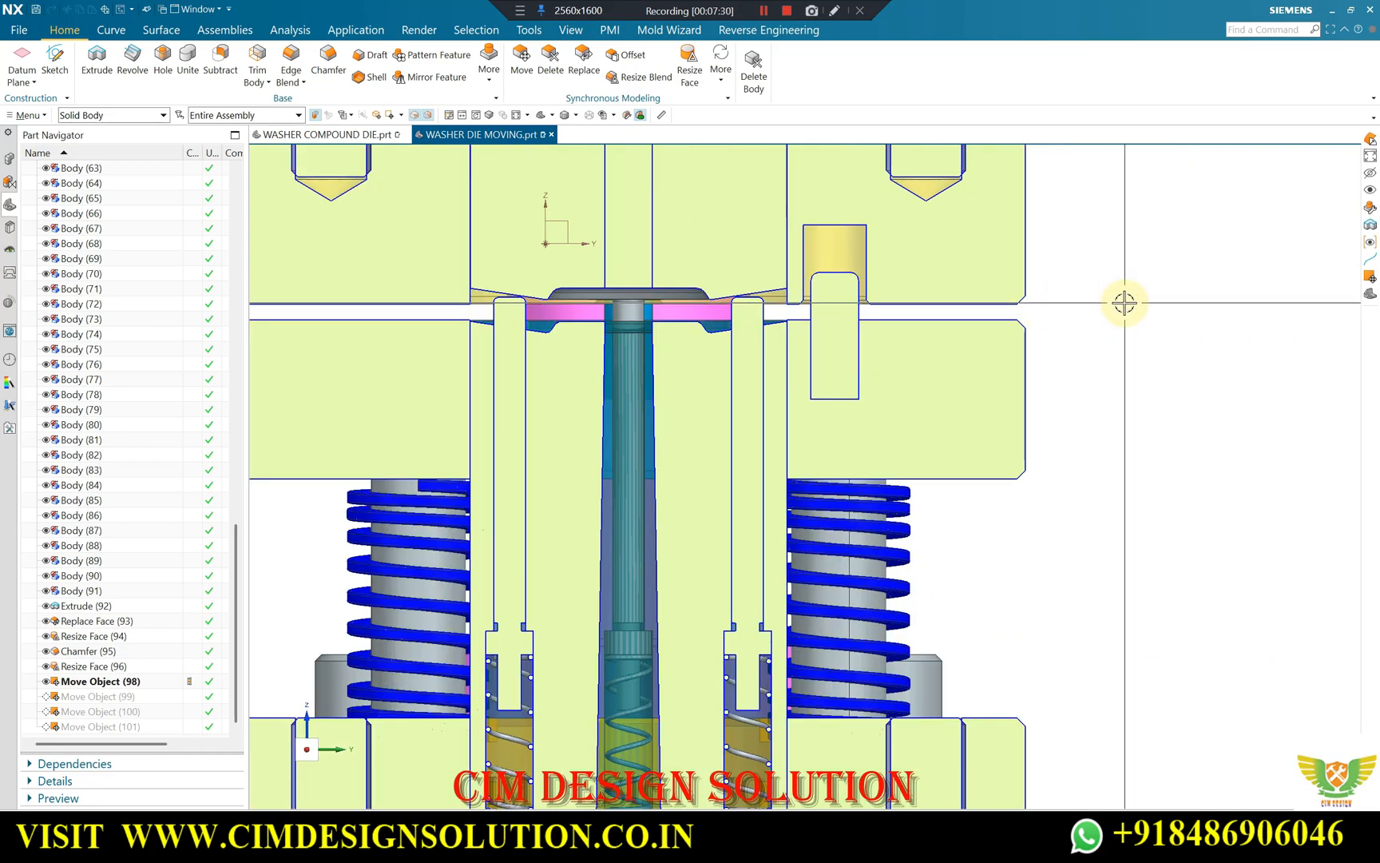
pyautogui.scroll(3, 817, 302)
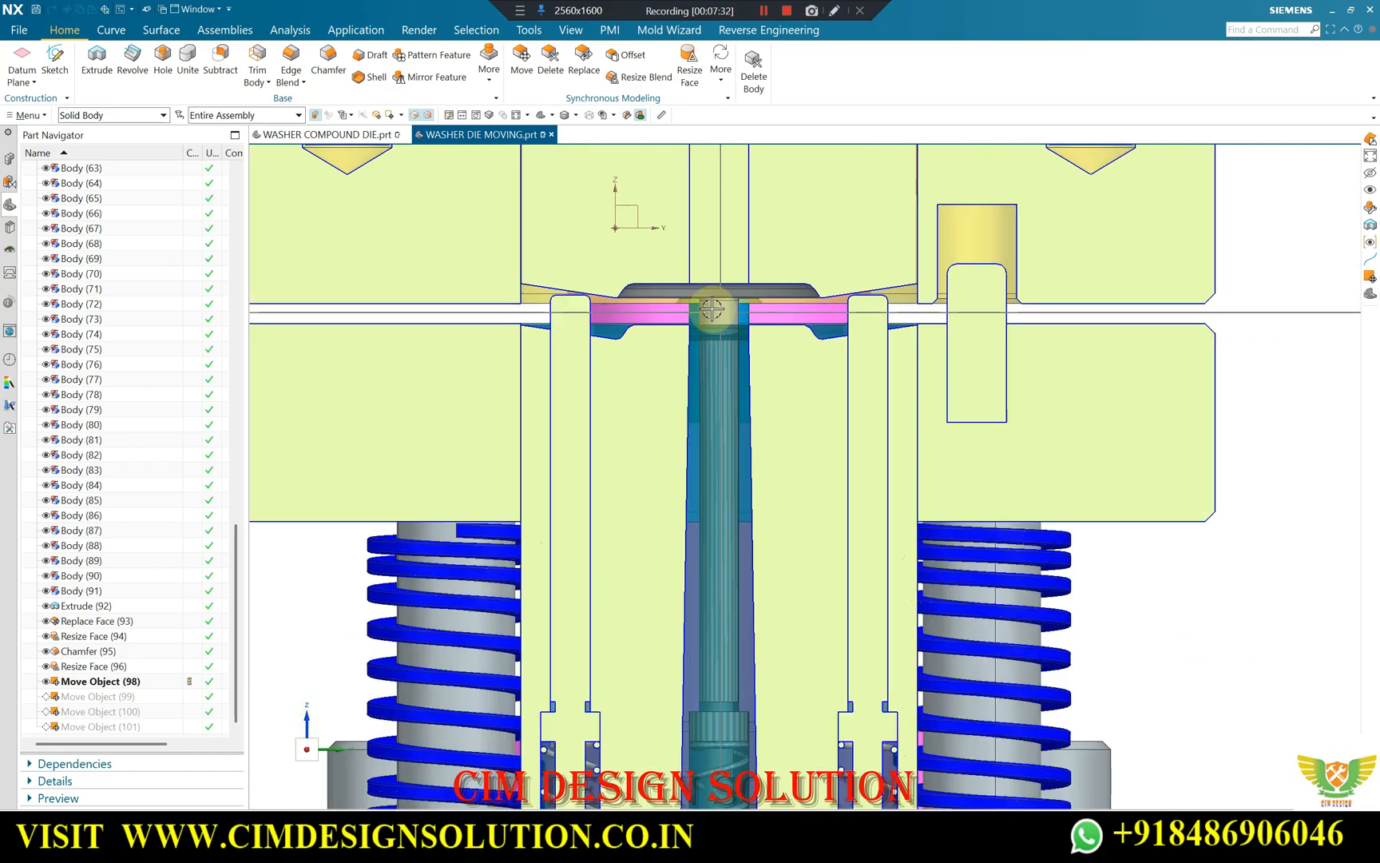
pyautogui.scroll(-2, 1105, 329)
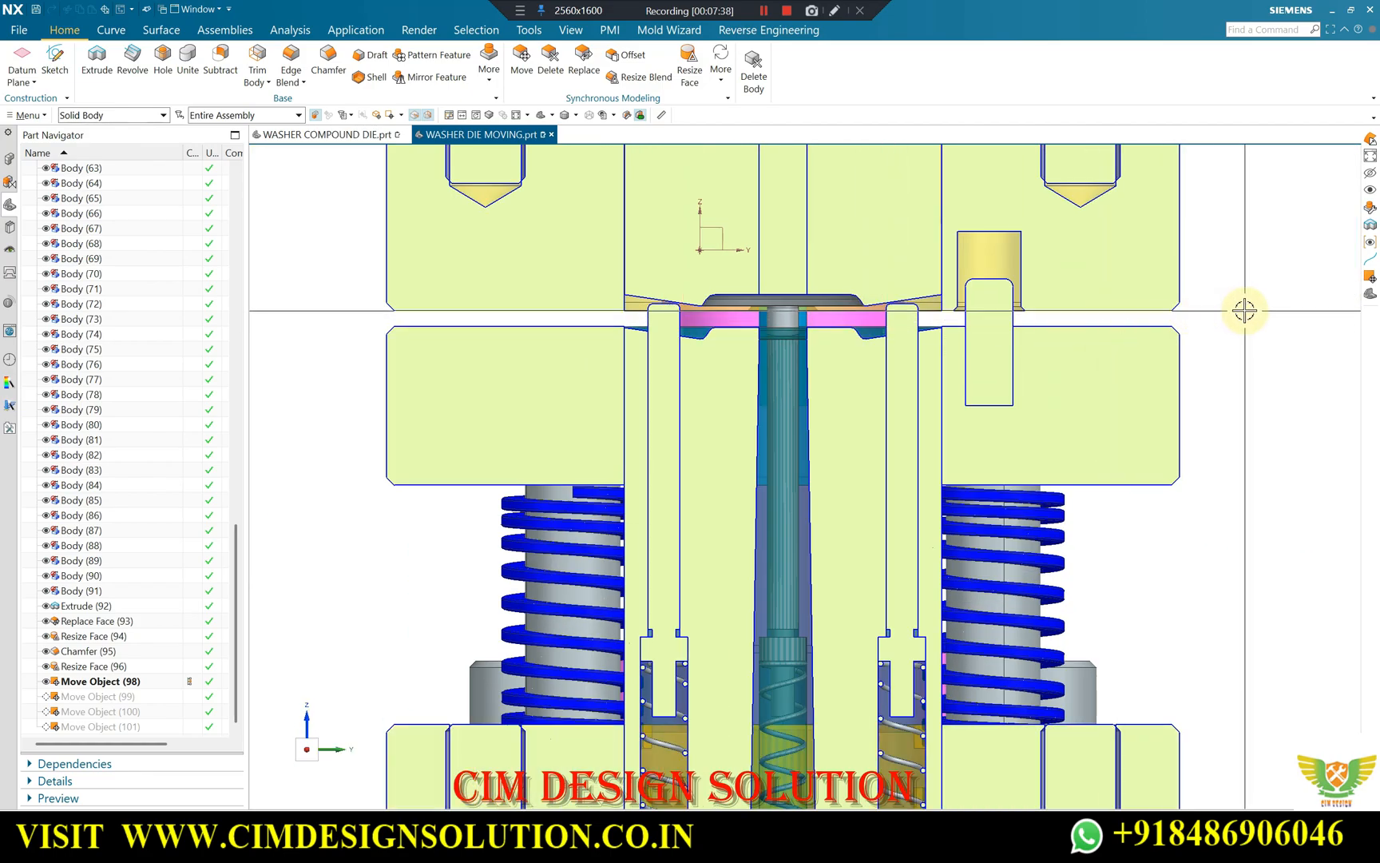
pyautogui.scroll(2, 1238, 310)
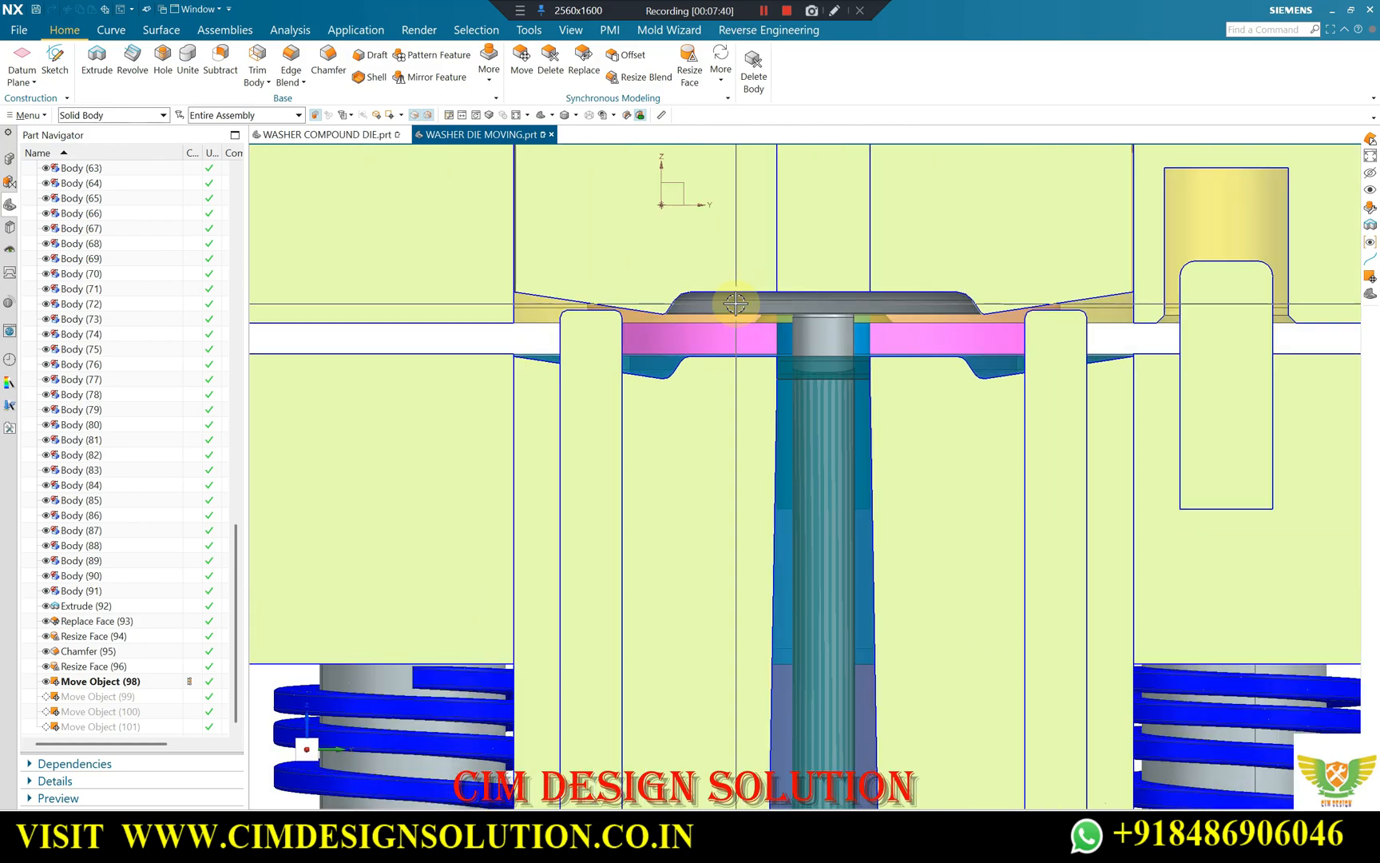
pyautogui.scroll(-2, 1201, 315)
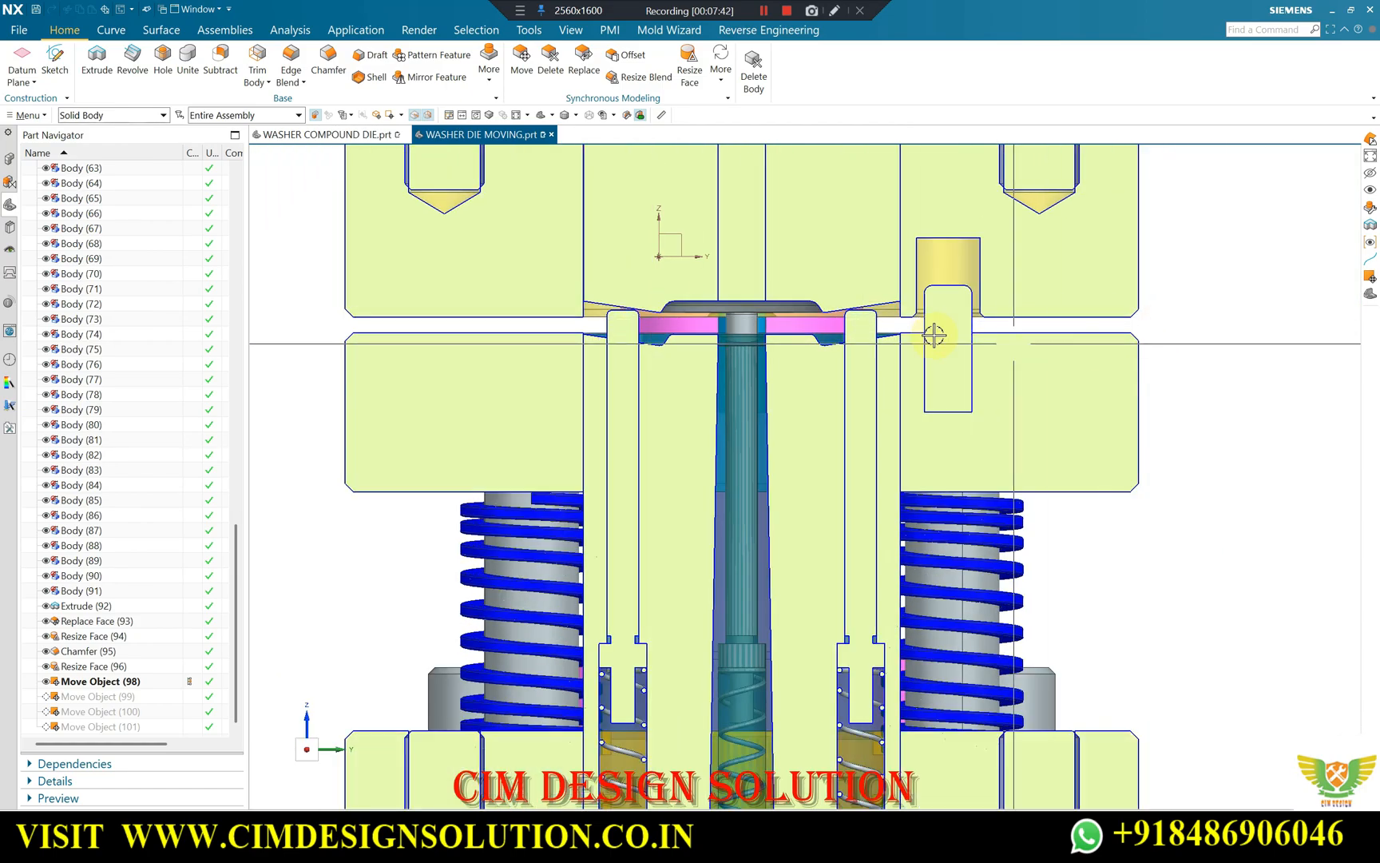
pyautogui.scroll(2, 879, 327)
pyautogui.scroll(-2, 758, 320)
pyautogui.scroll(4, 616, 312)
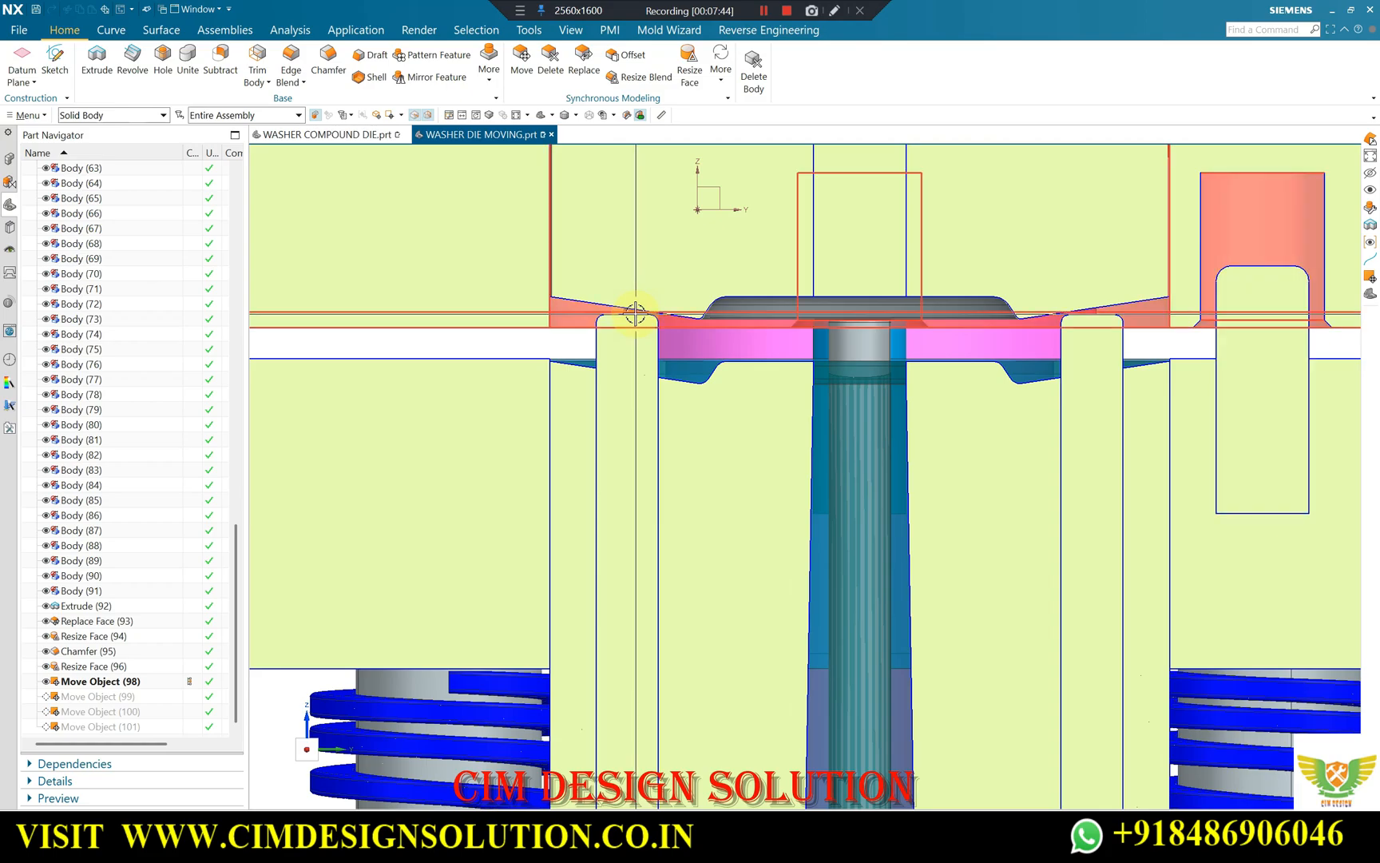
# Inspect the pin heads and the small springs beneath them in the lower part of the die.
pyautogui.scroll(-3, 635, 314)
pyautogui.scroll(4, 606, 444)
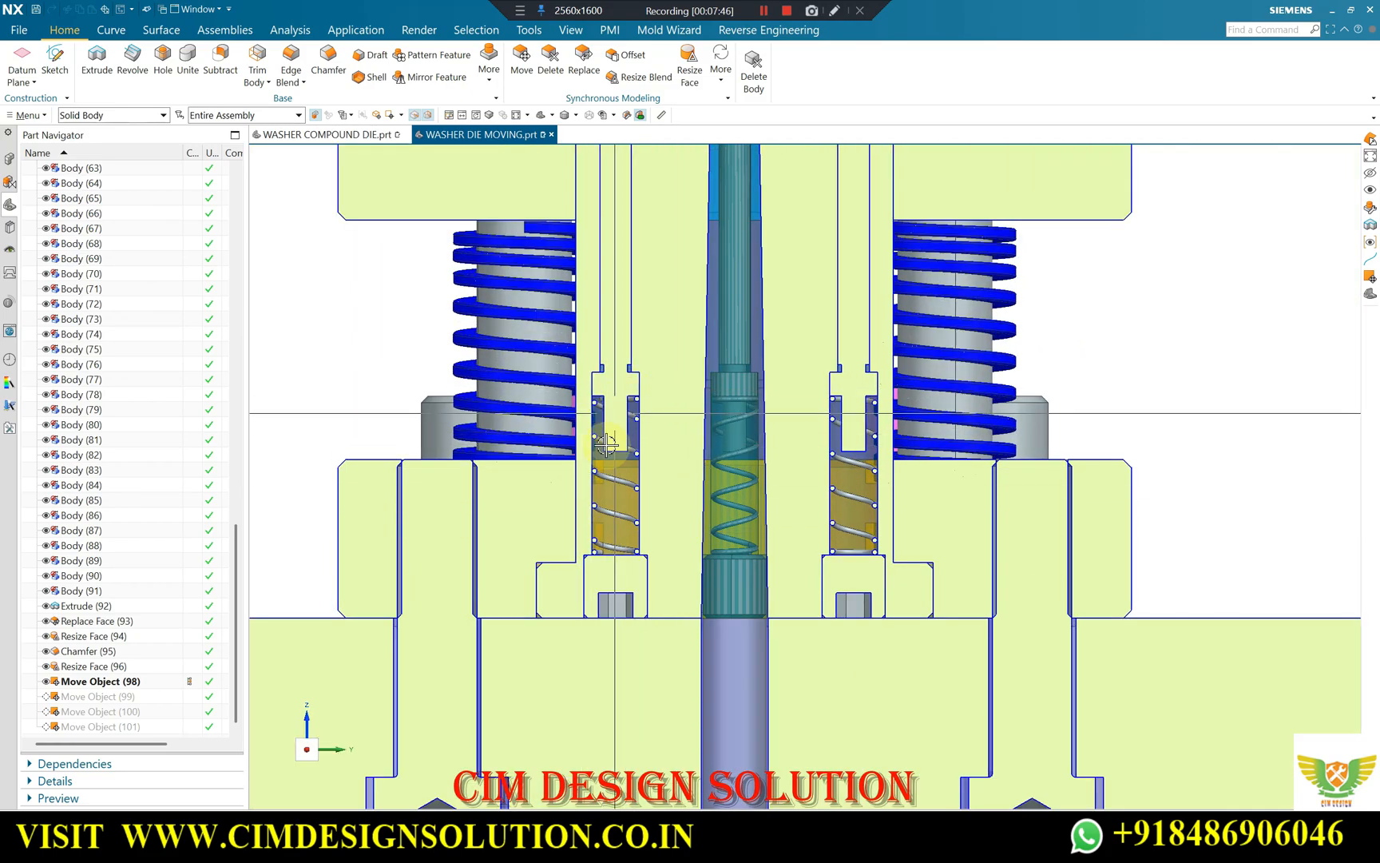
pyautogui.scroll(-1, 606, 444)
pyautogui.scroll(5, 611, 415)
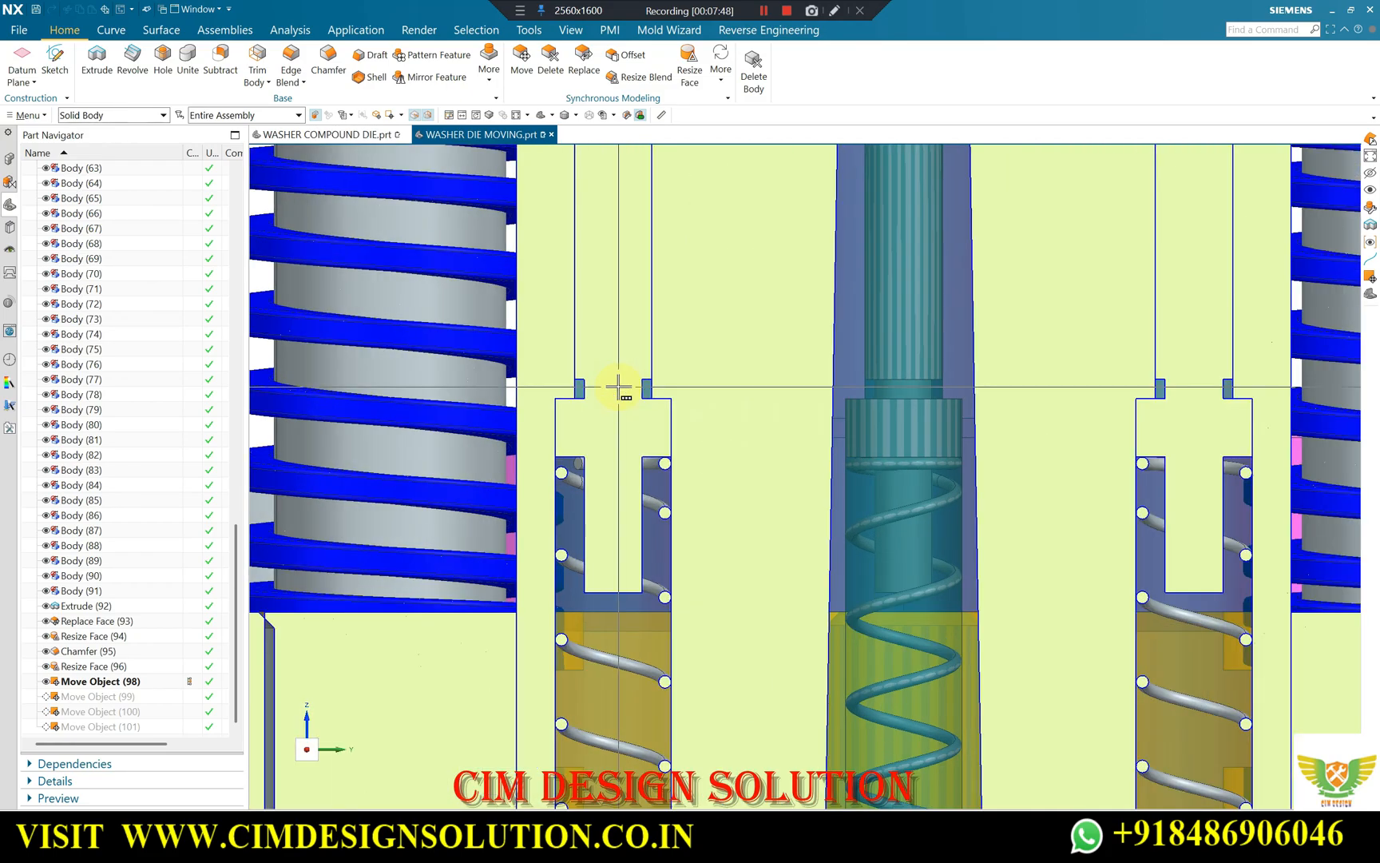
pyautogui.scroll(-6, 617, 390)
pyautogui.scroll(3, 780, 423)
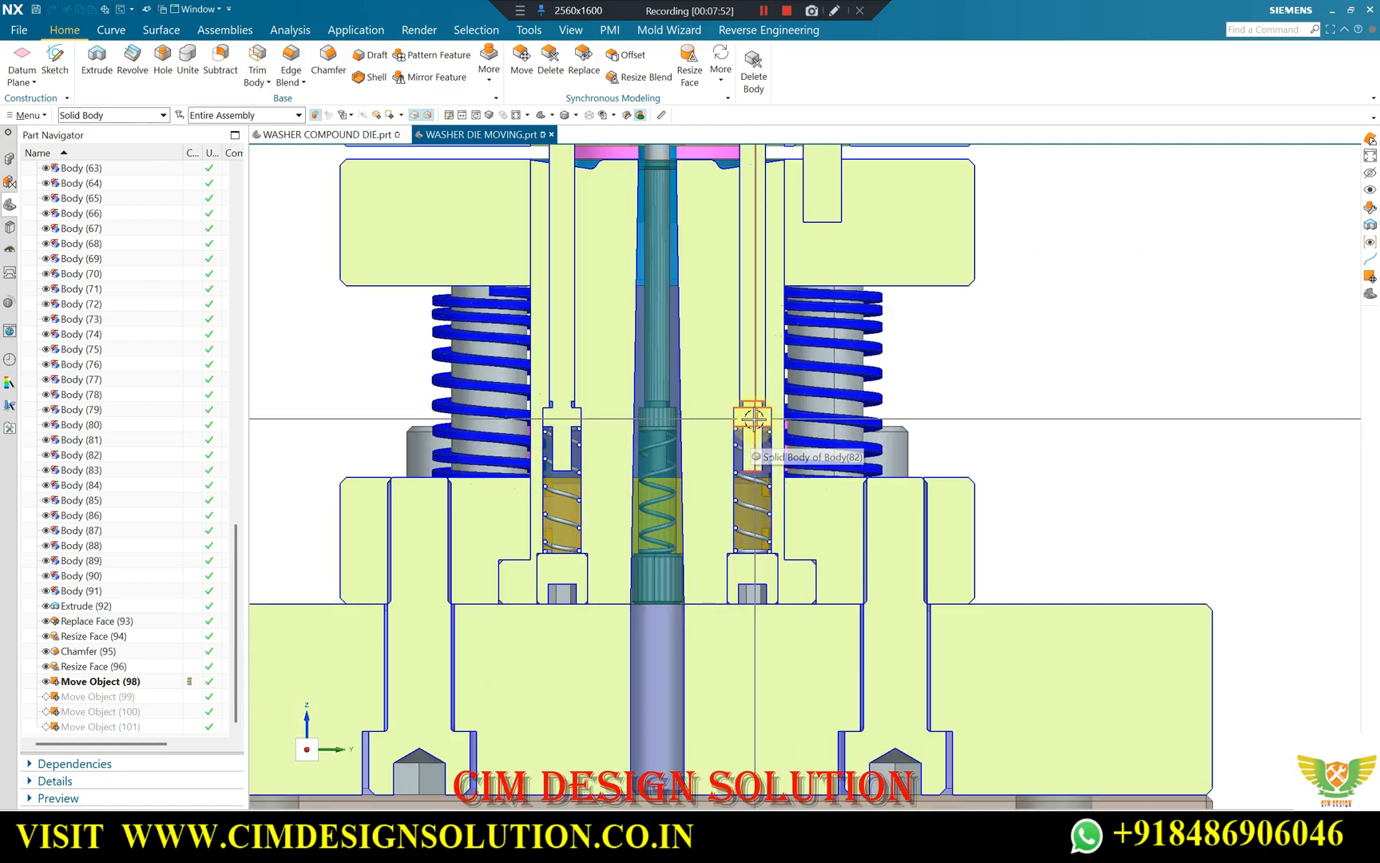
pyautogui.scroll(-2, 578, 425)
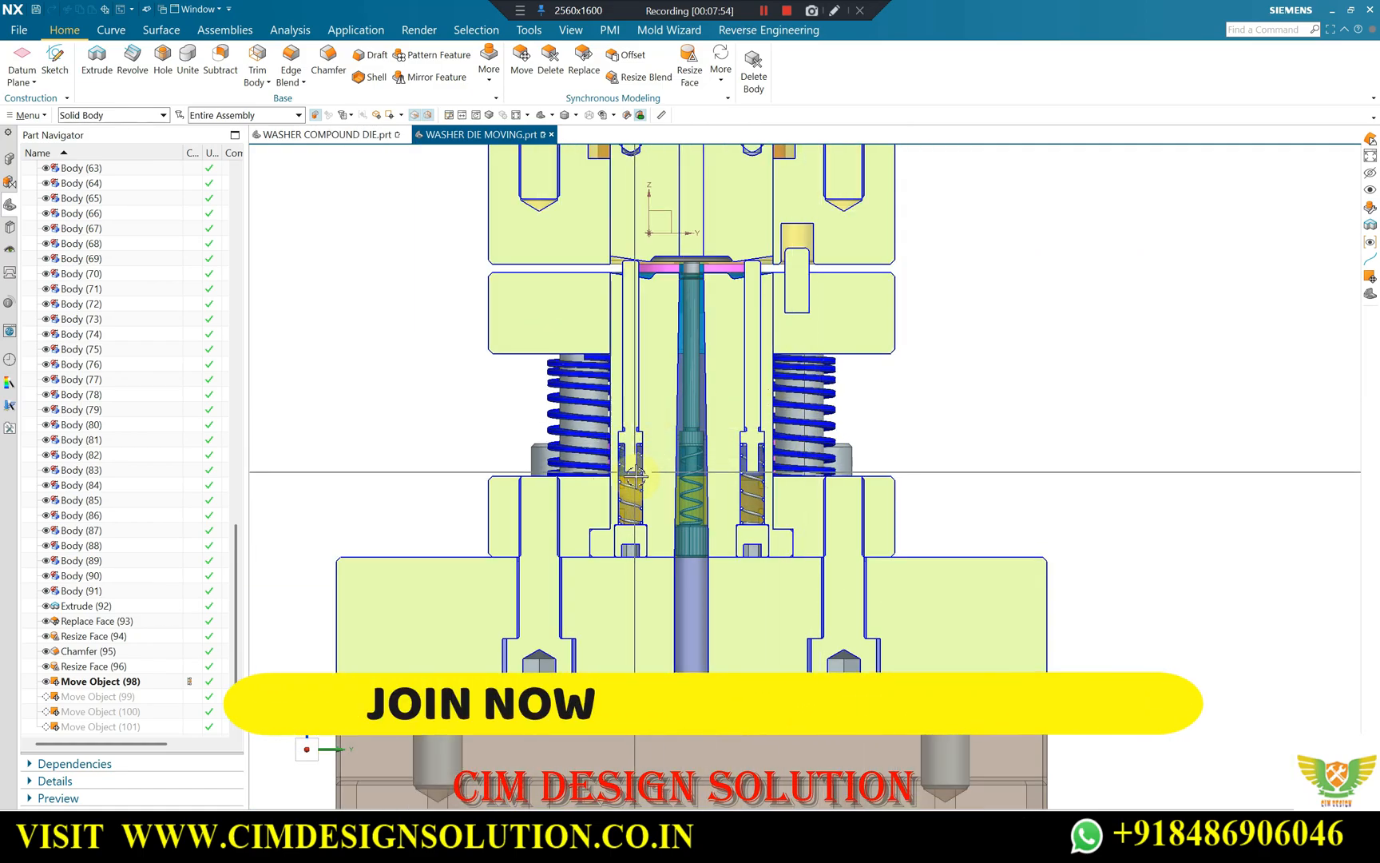
# Compare the height of the pin tops with the upper die face and the stripper plate's top surface.
pyautogui.scroll(2, 683, 244)
pyautogui.scroll(2, 927, 279)
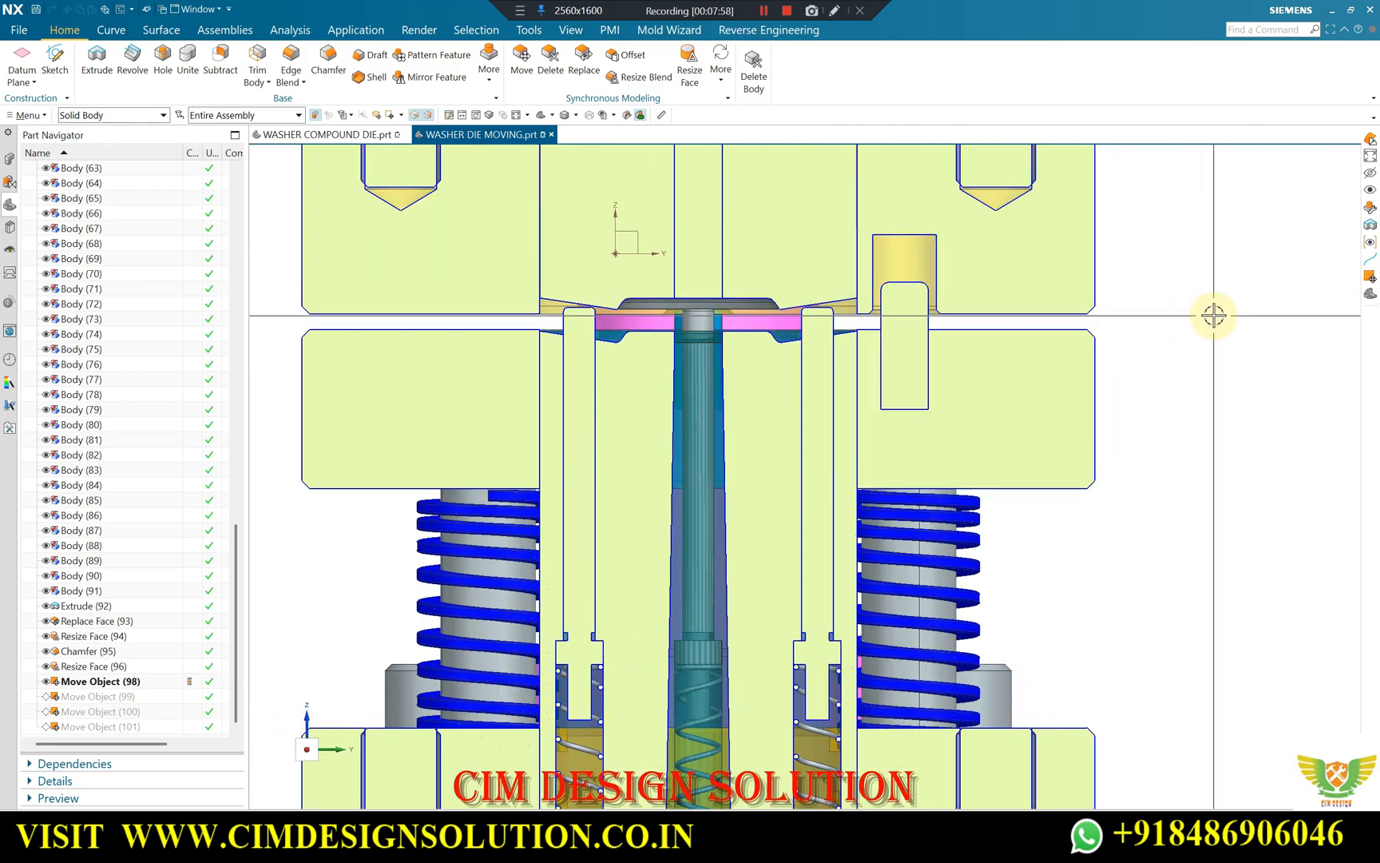
pyautogui.scroll(2, 1006, 328)
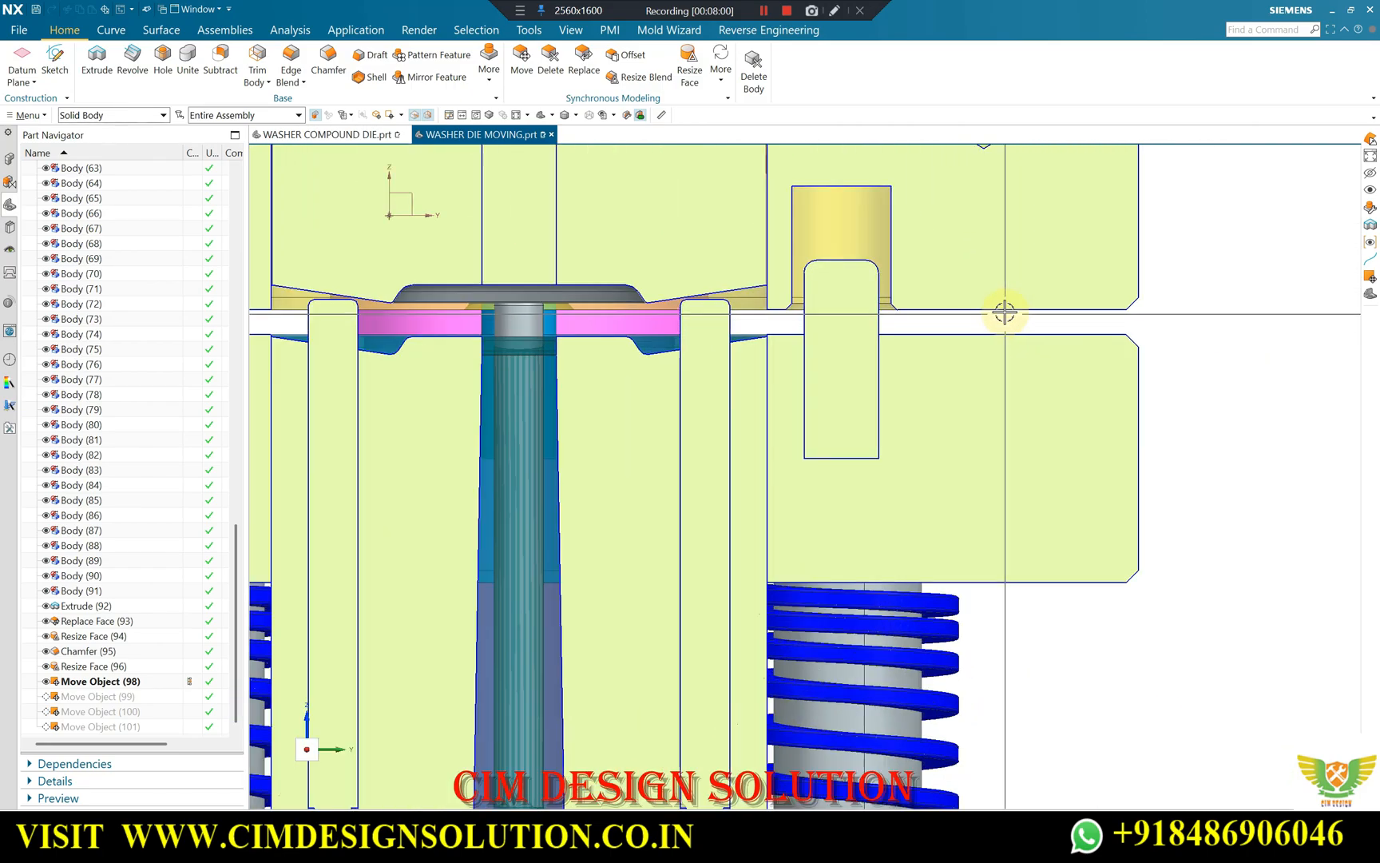
pyautogui.scroll(-3, 1004, 331)
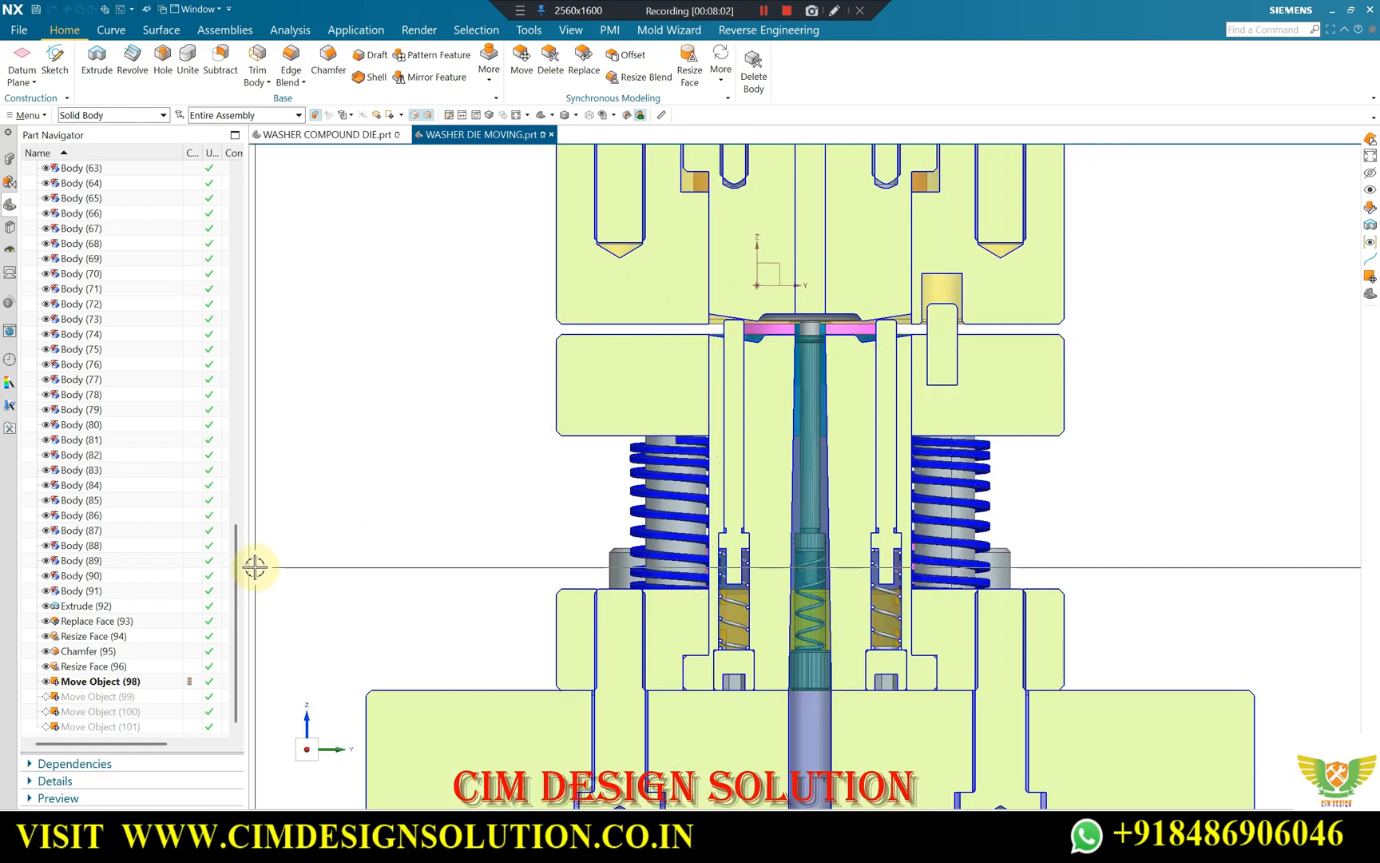
pyautogui.scroll(4, 723, 326)
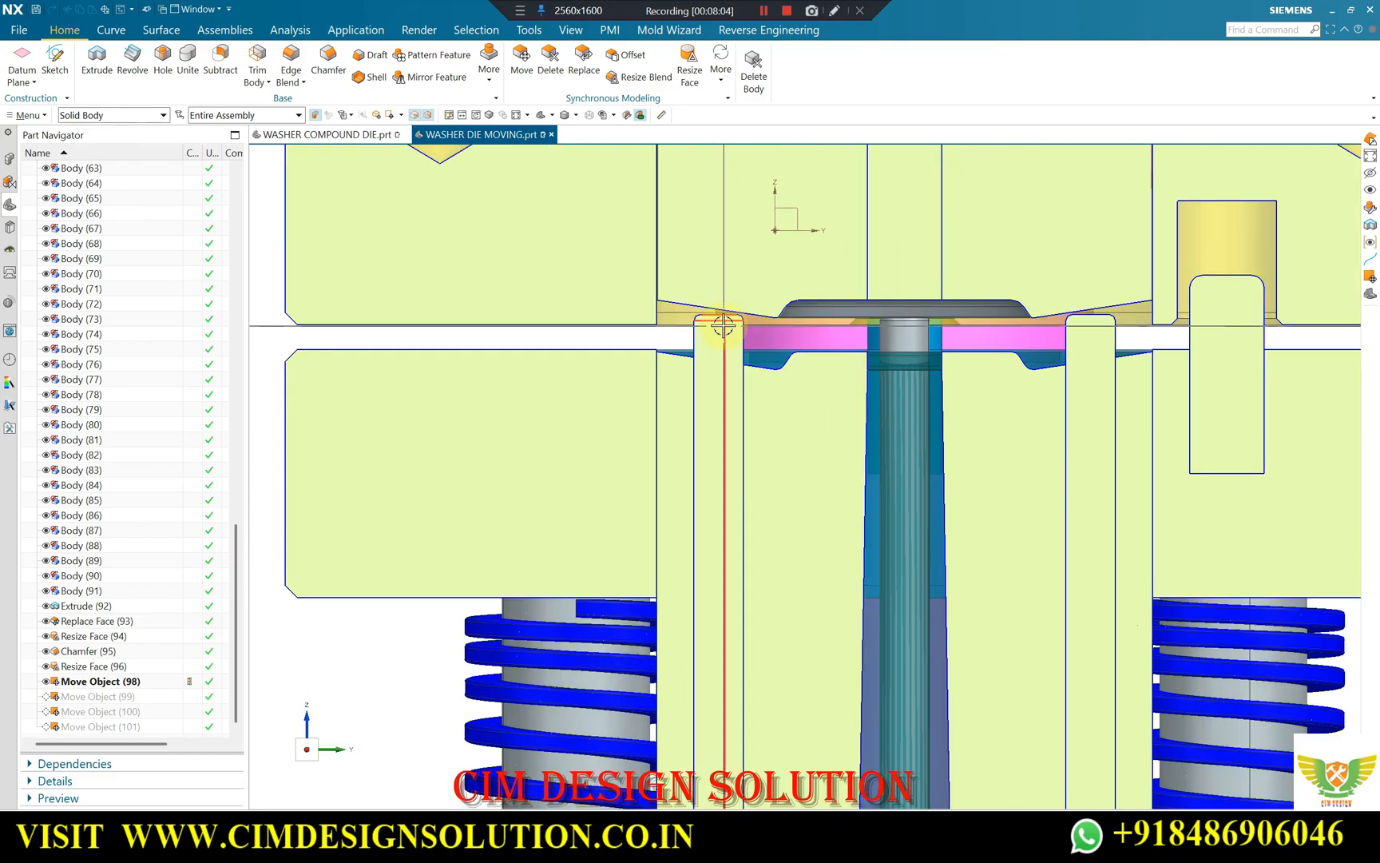
pyautogui.scroll(-3, 713, 321)
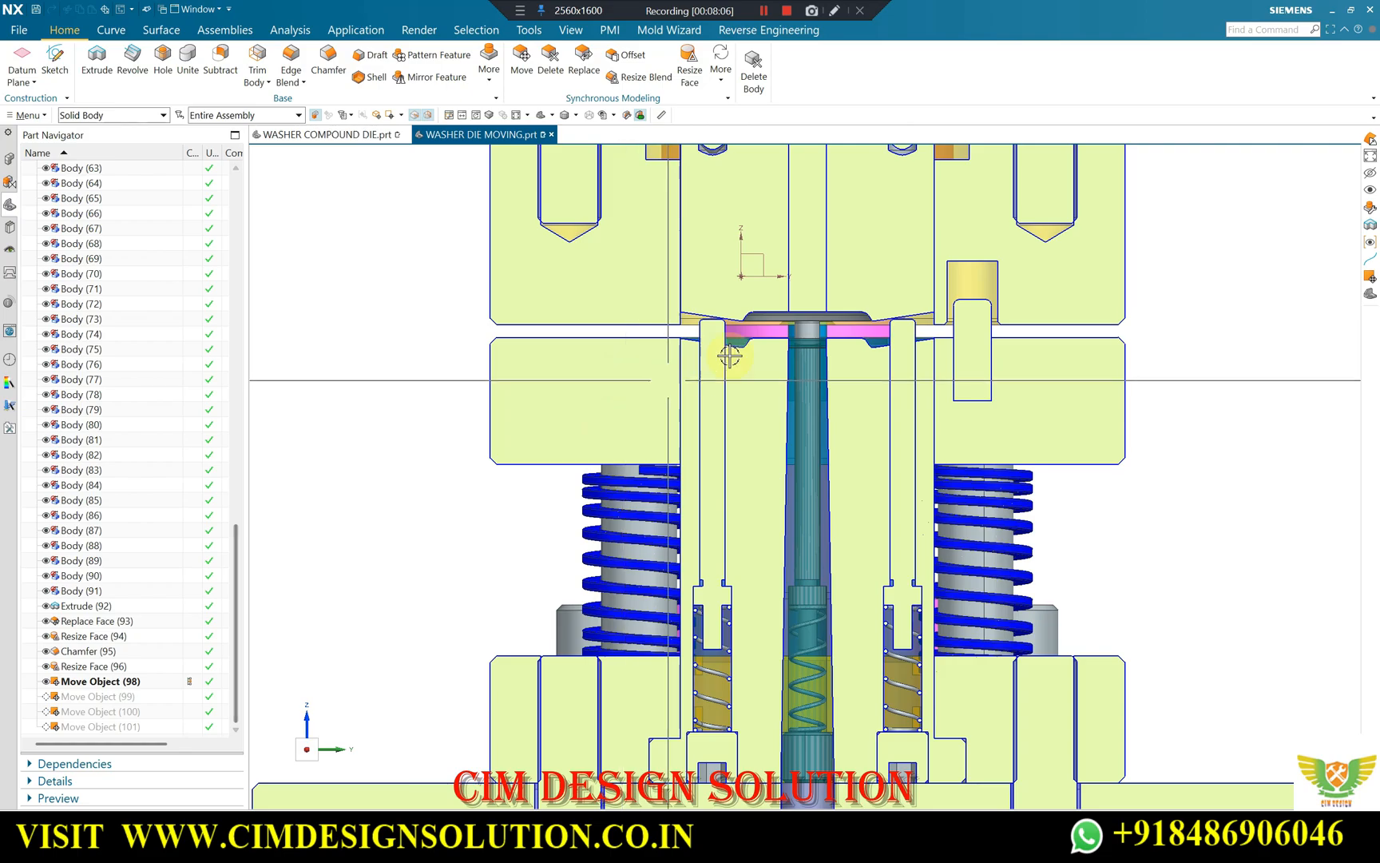
pyautogui.scroll(3, 703, 368)
pyautogui.scroll(1, 679, 298)
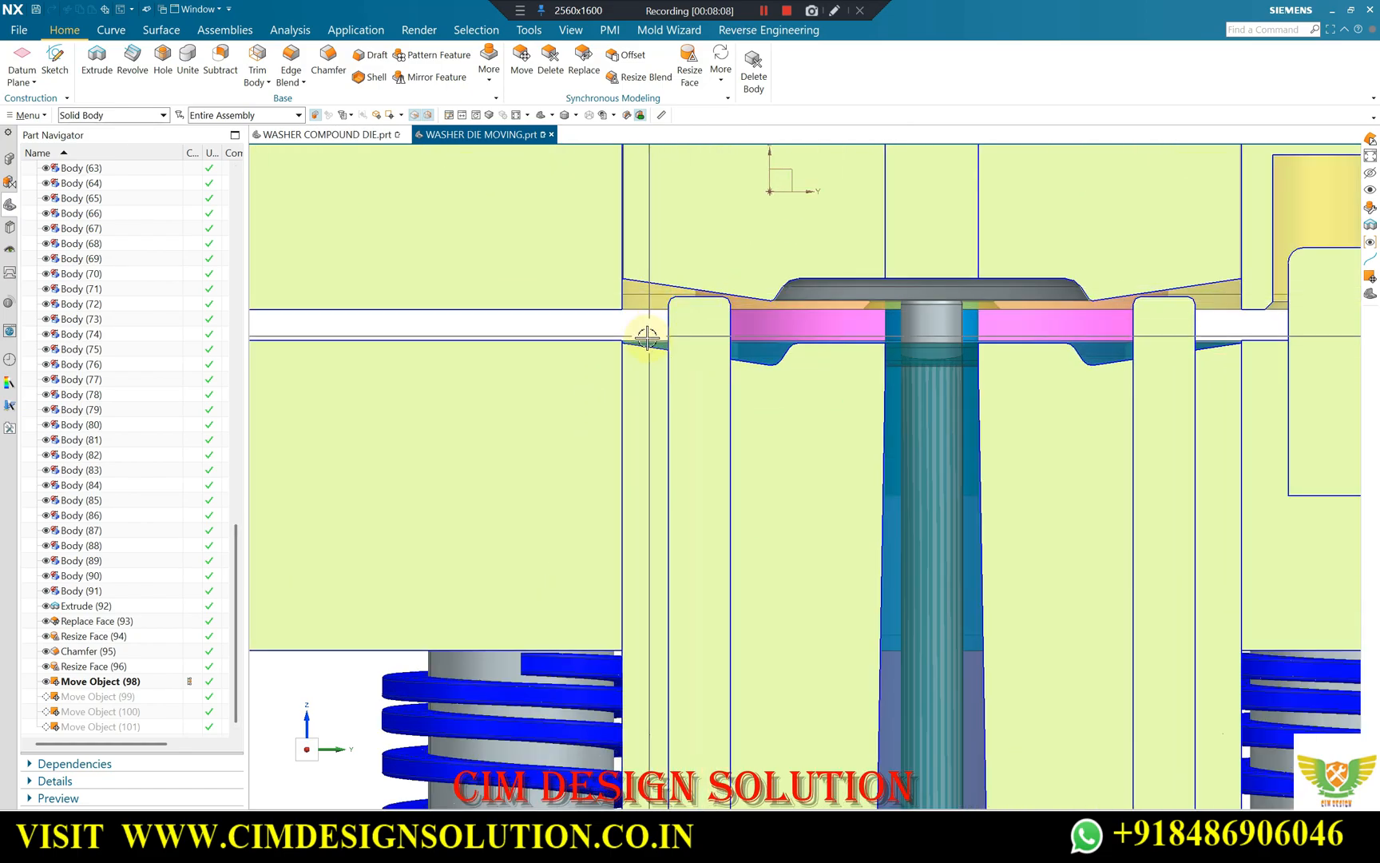
pyautogui.scroll(-2, 551, 328)
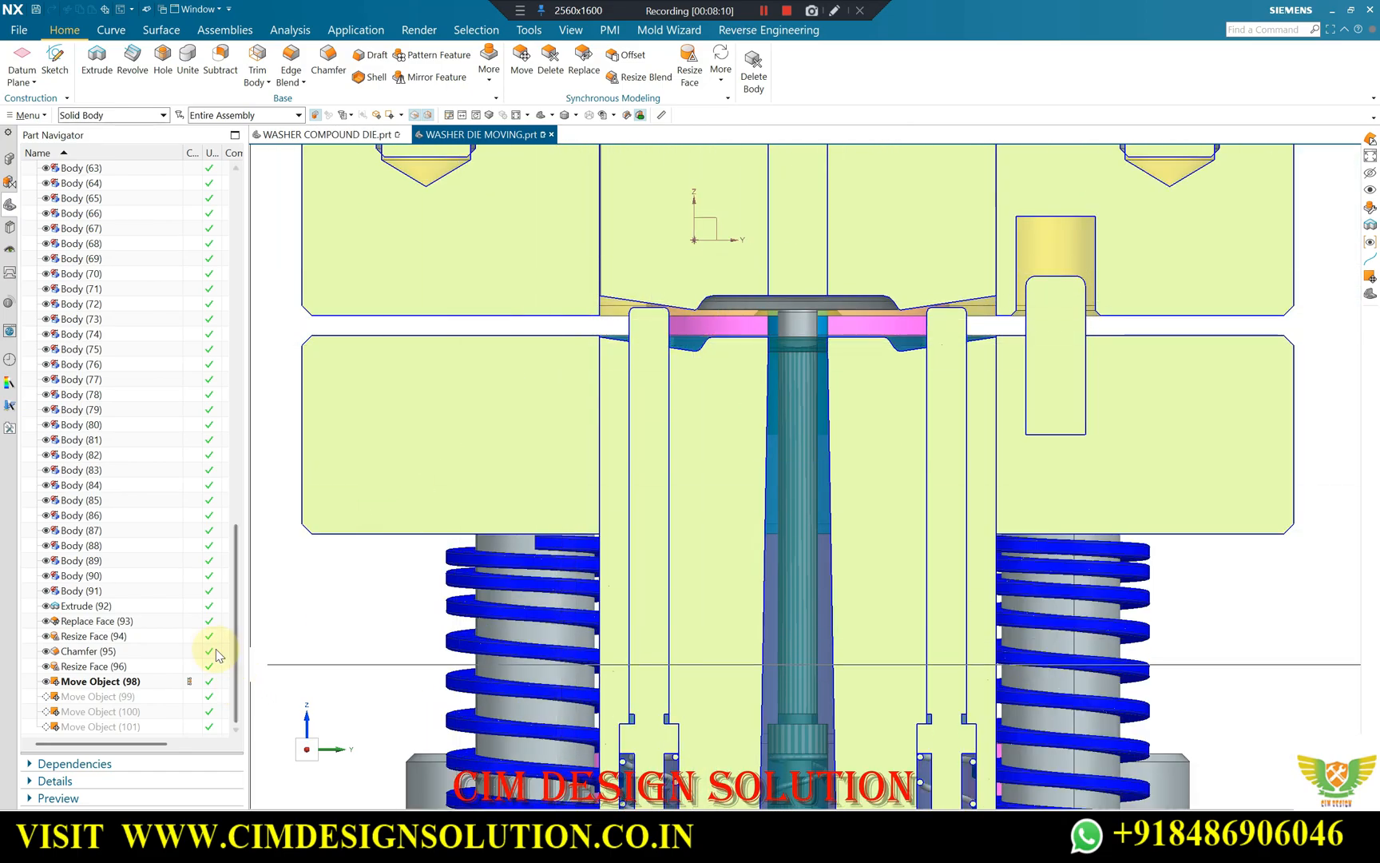
# Make Move Object (99) the current feature to lower the pins and examine their position under the upper die.
pyautogui.click(137, 578)
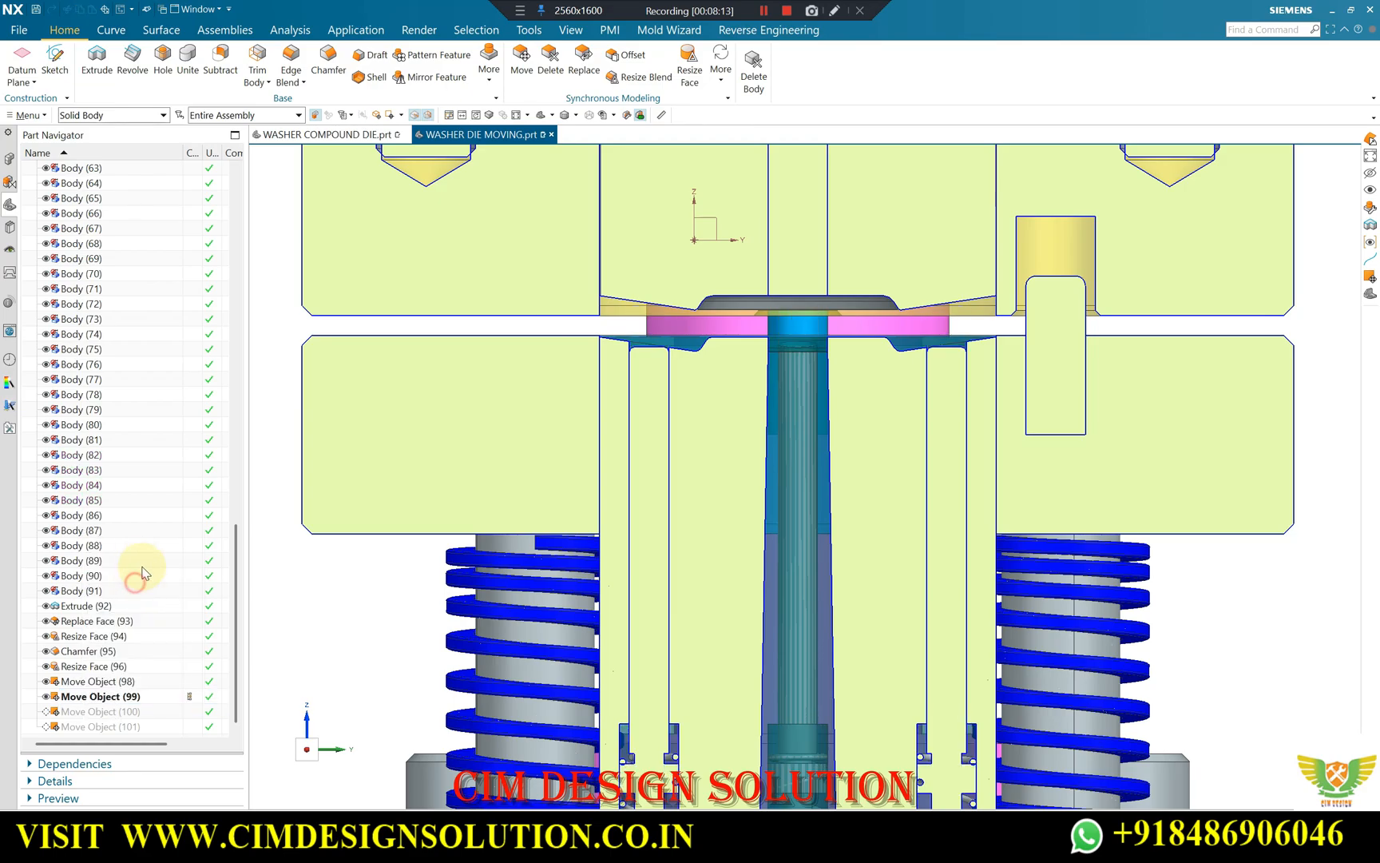
pyautogui.scroll(3, 697, 353)
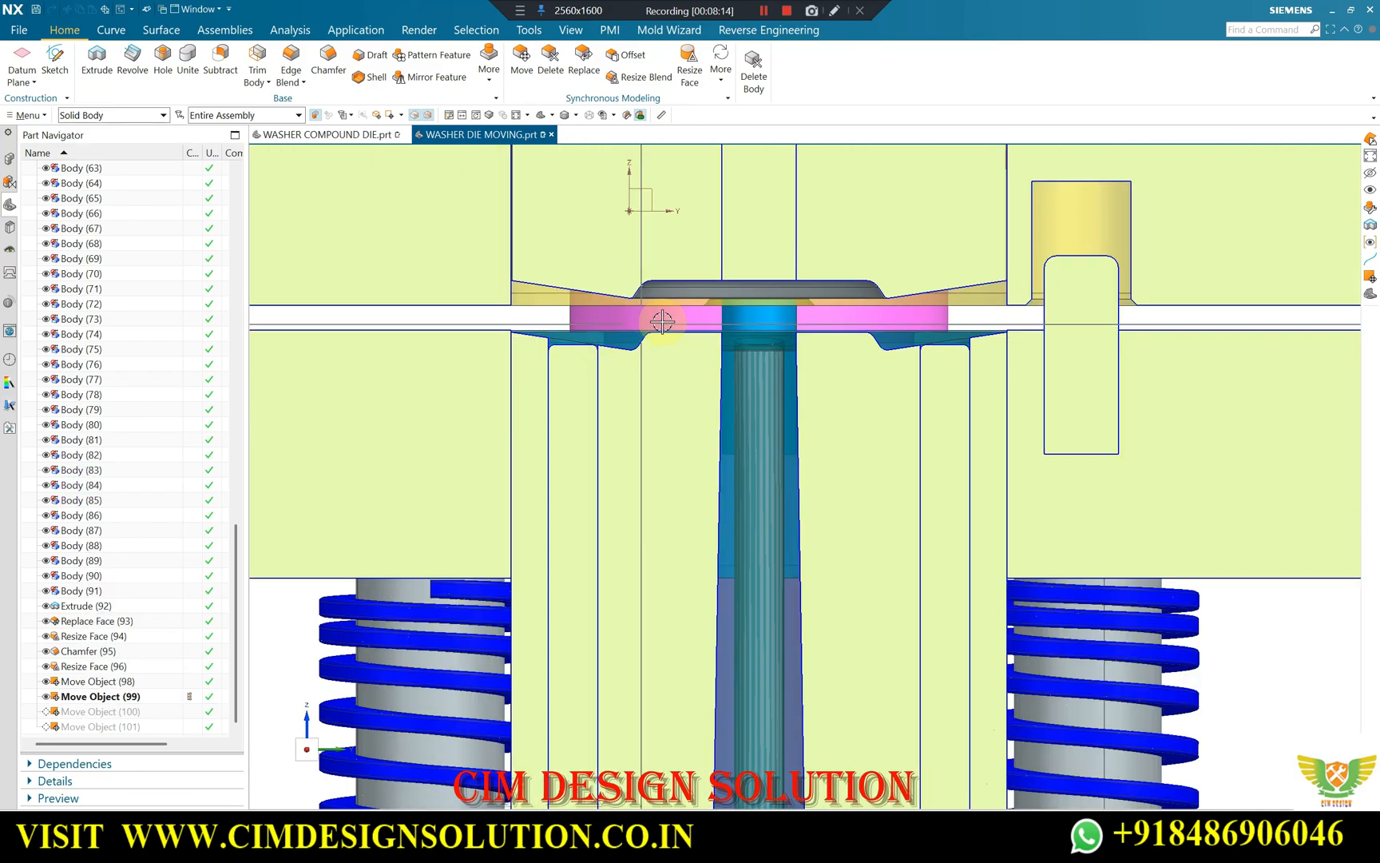
pyautogui.scroll(-4, 632, 349)
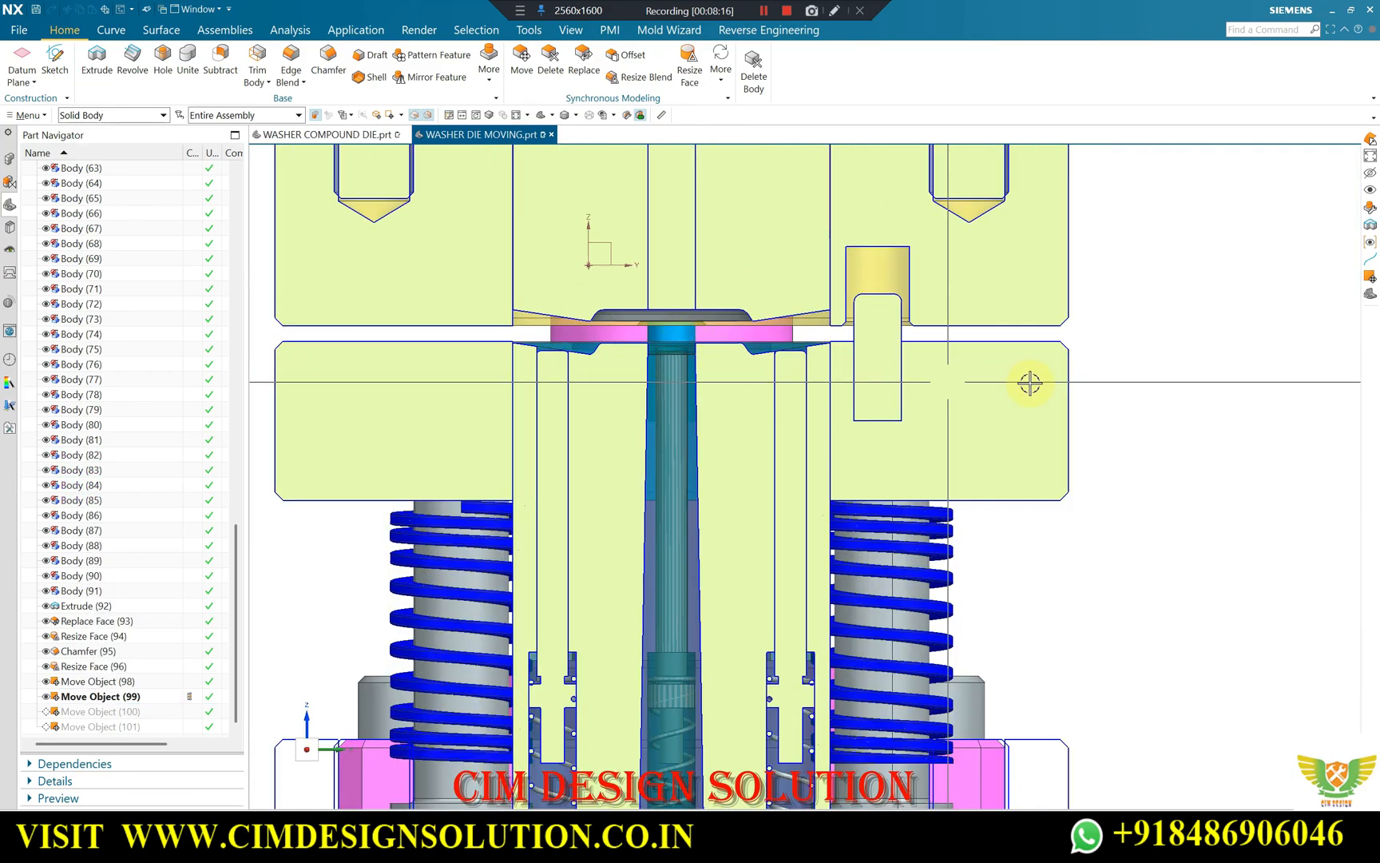
# Set the travel distance of Move Object (99) to 2 mm for the four pin bodies.
pyautogui.click(121, 696)
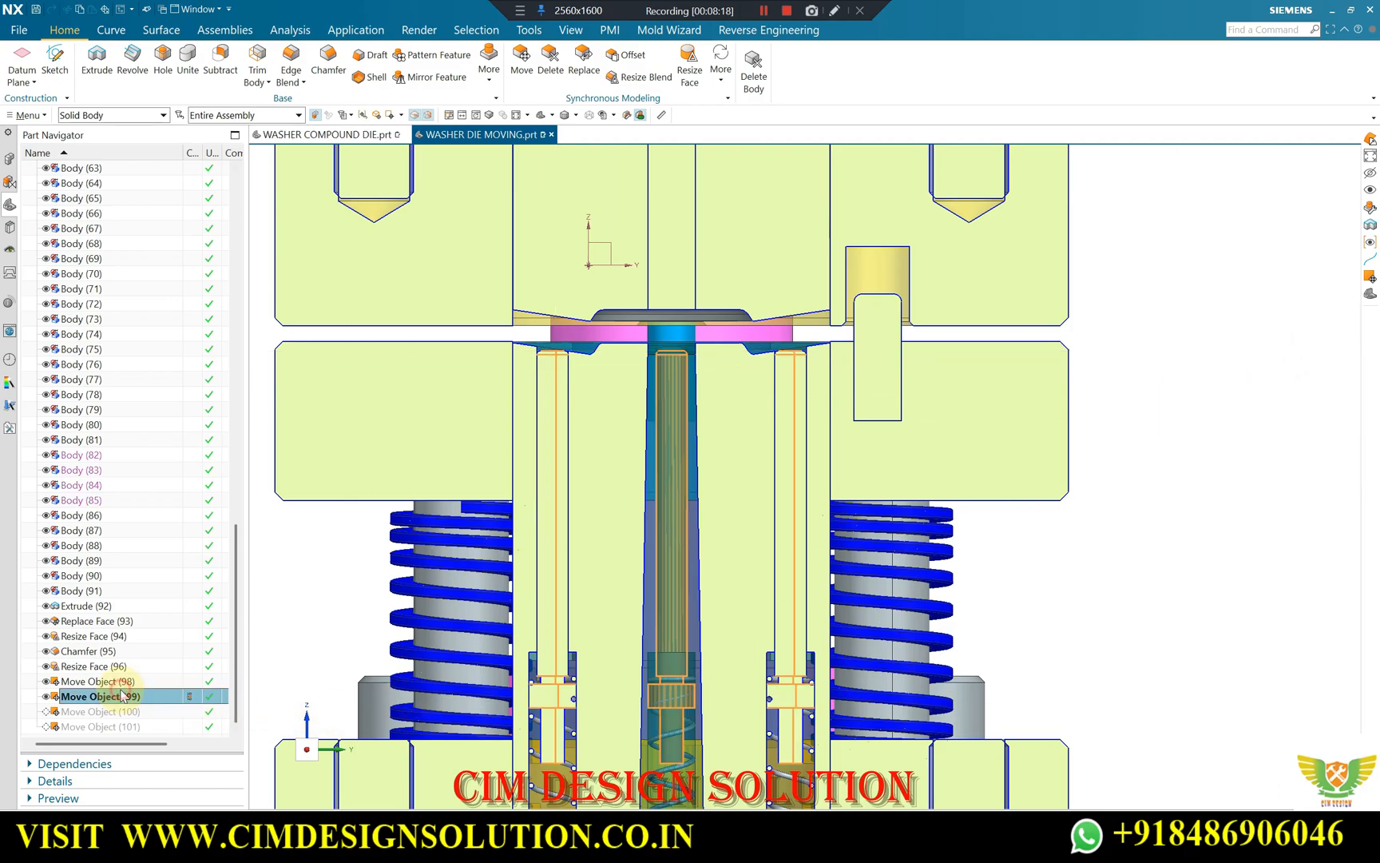
pyautogui.doubleClick(121, 695)
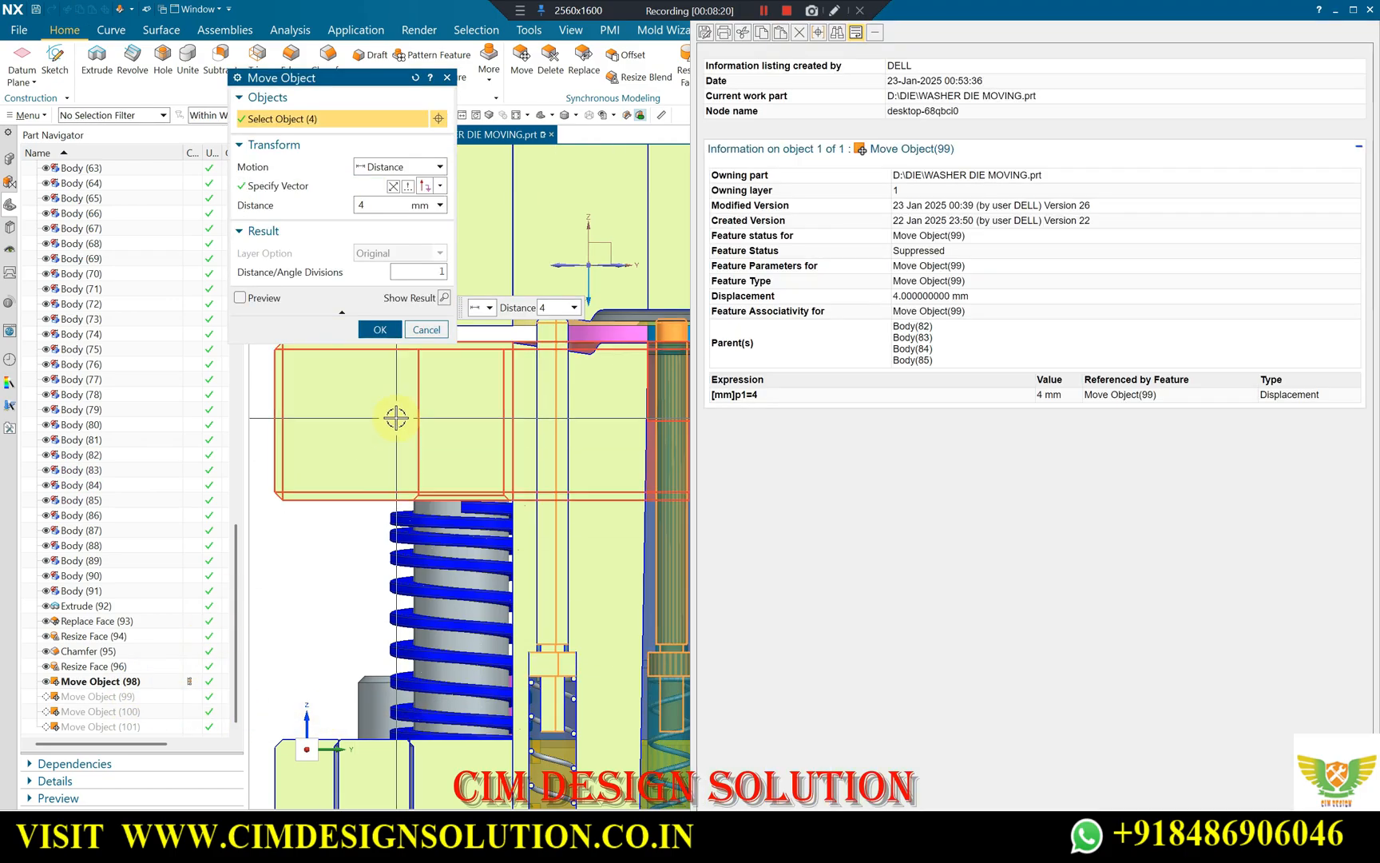
pyautogui.click(1373, 10)
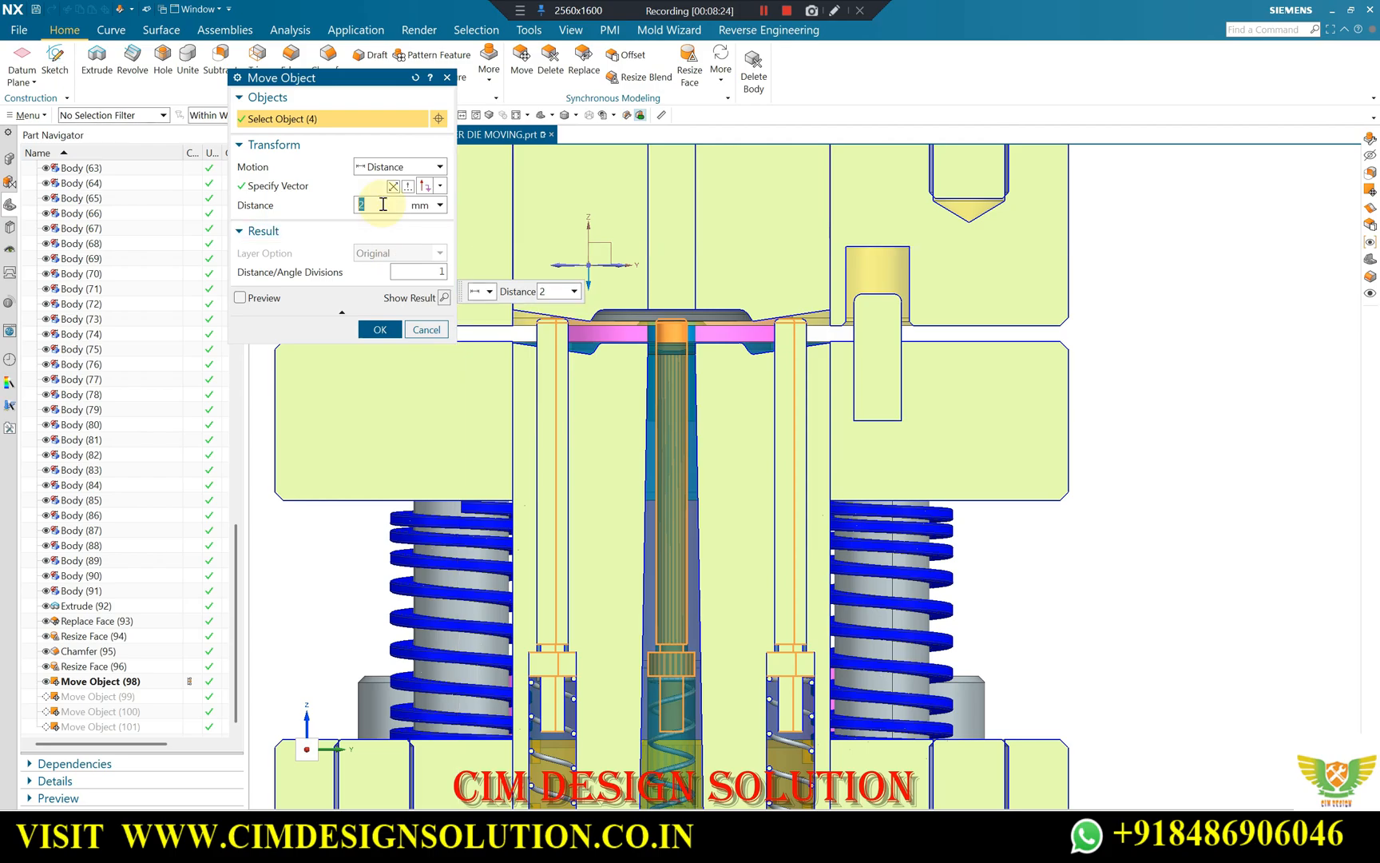
pyautogui.middleClick(385, 217)
pyautogui.scroll(1, 523, 377)
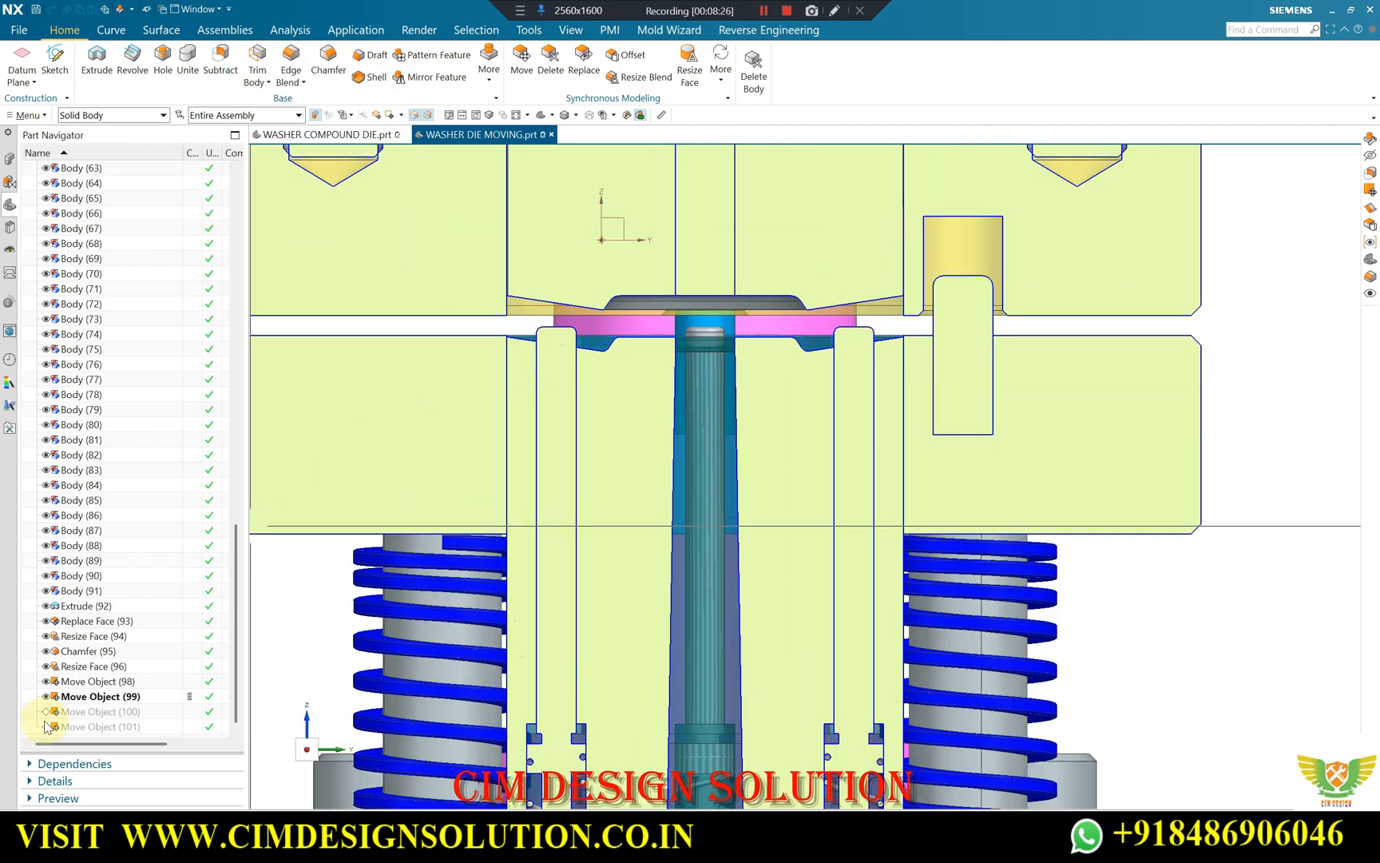
# Adjust the travel distance of Move Object (99) so the pin tops sit level with the stripper plate's top face.
pyautogui.doubleClick(96, 697)
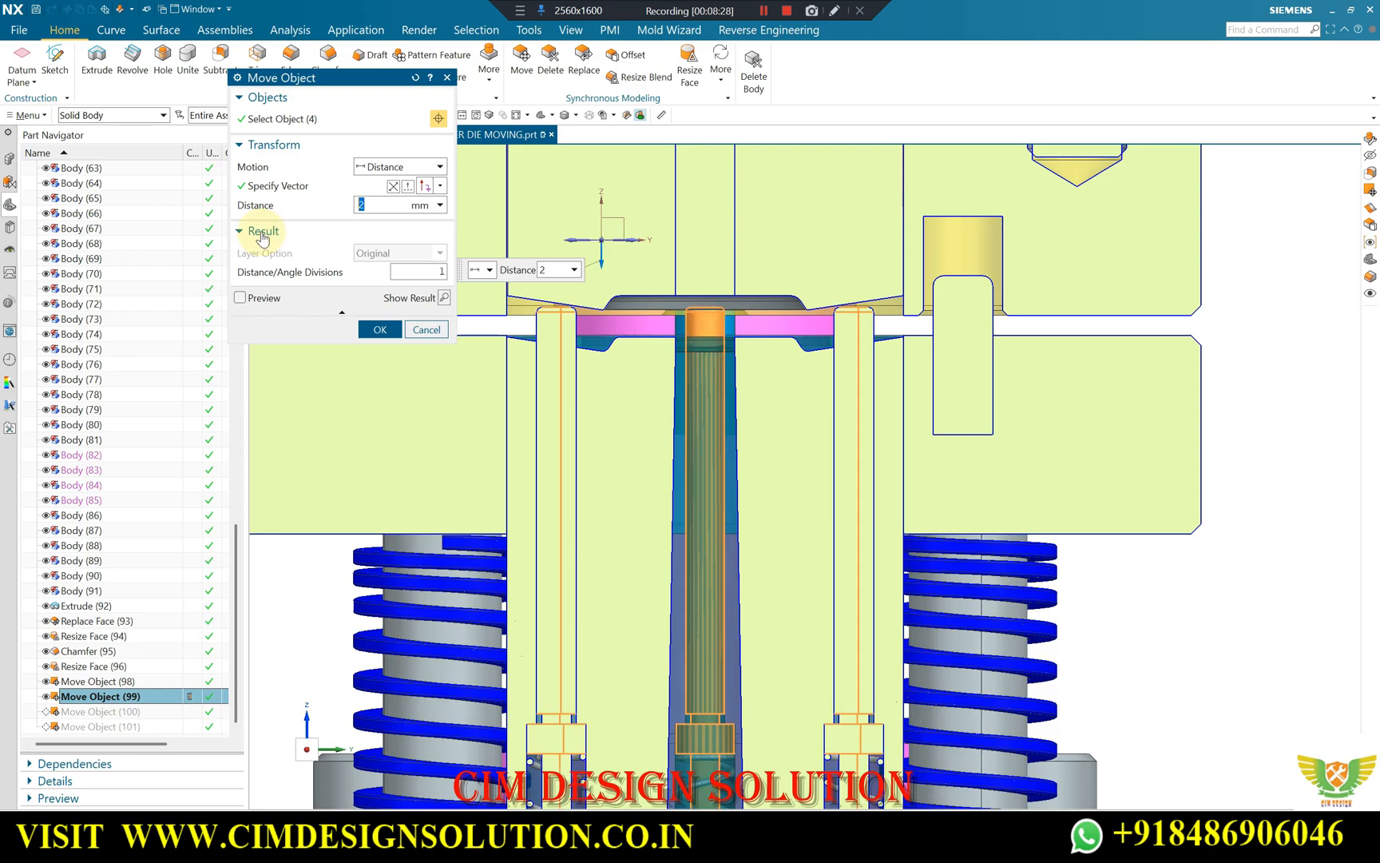
pyautogui.middleClick(341, 237)
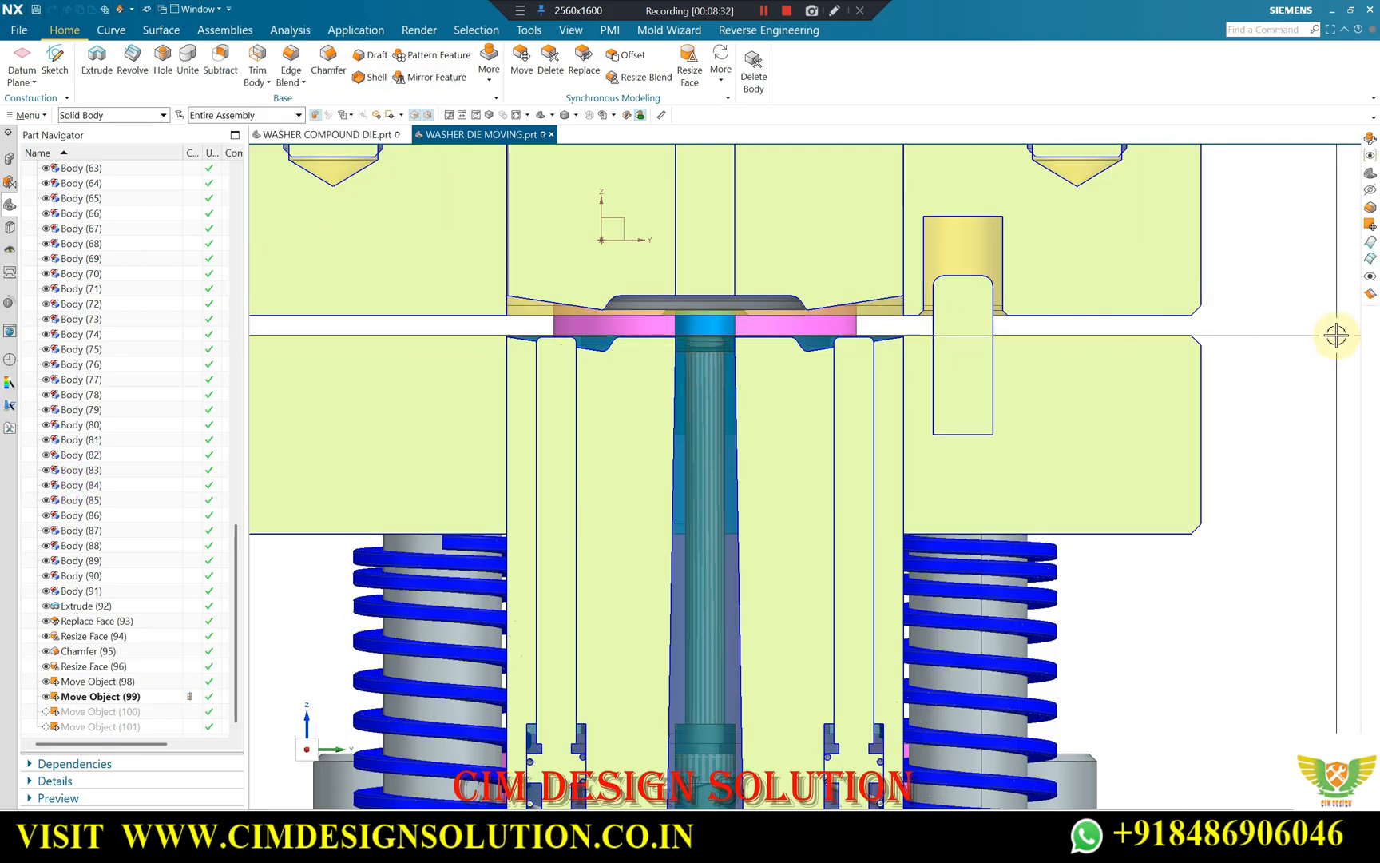
# Examine the washer blank between the upper die and stripper plate, along with the pin tops and the springs below.
pyautogui.scroll(-1, 1166, 345)
pyautogui.scroll(3, 790, 352)
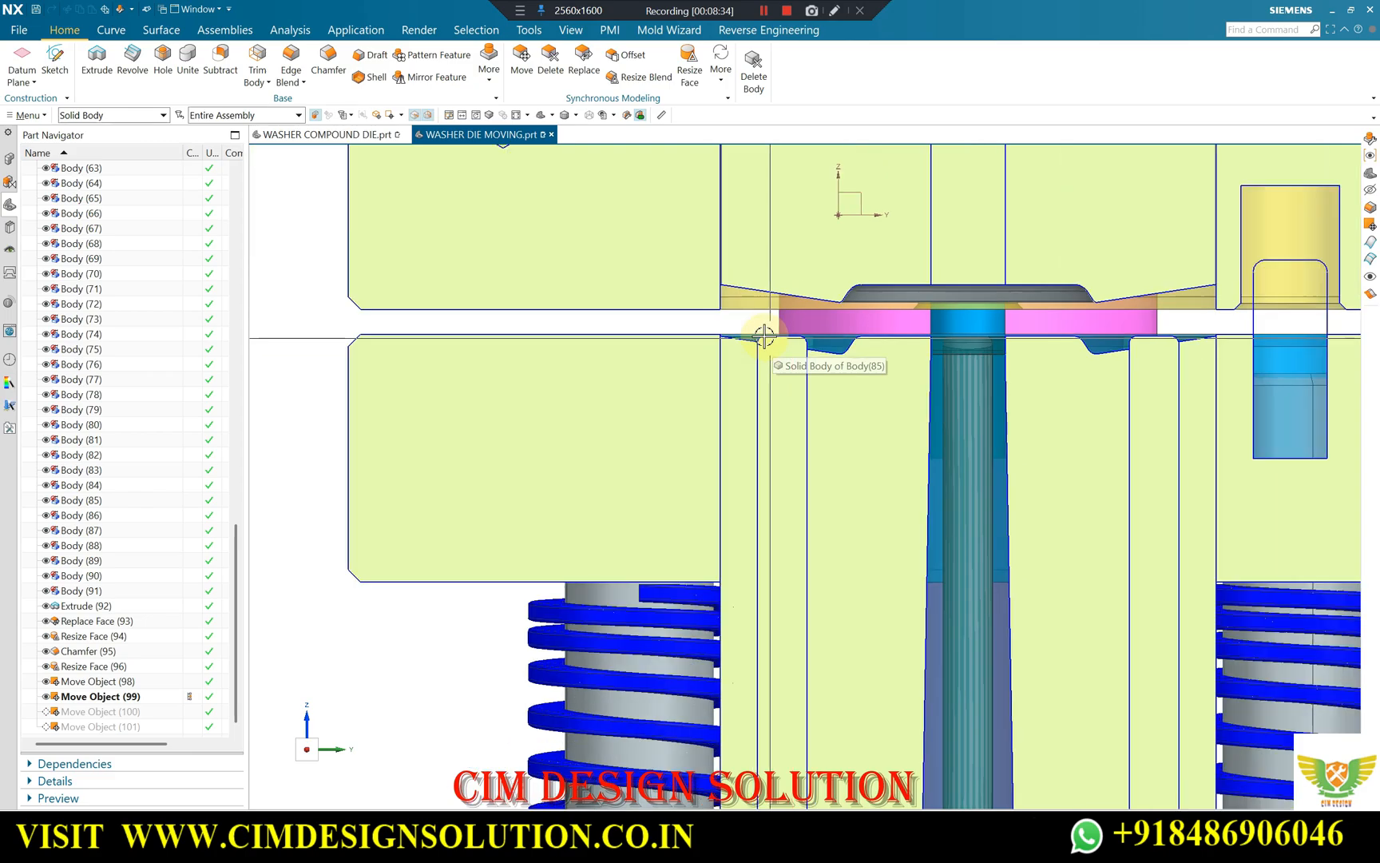
pyautogui.scroll(-3, 949, 355)
pyautogui.scroll(5, 966, 345)
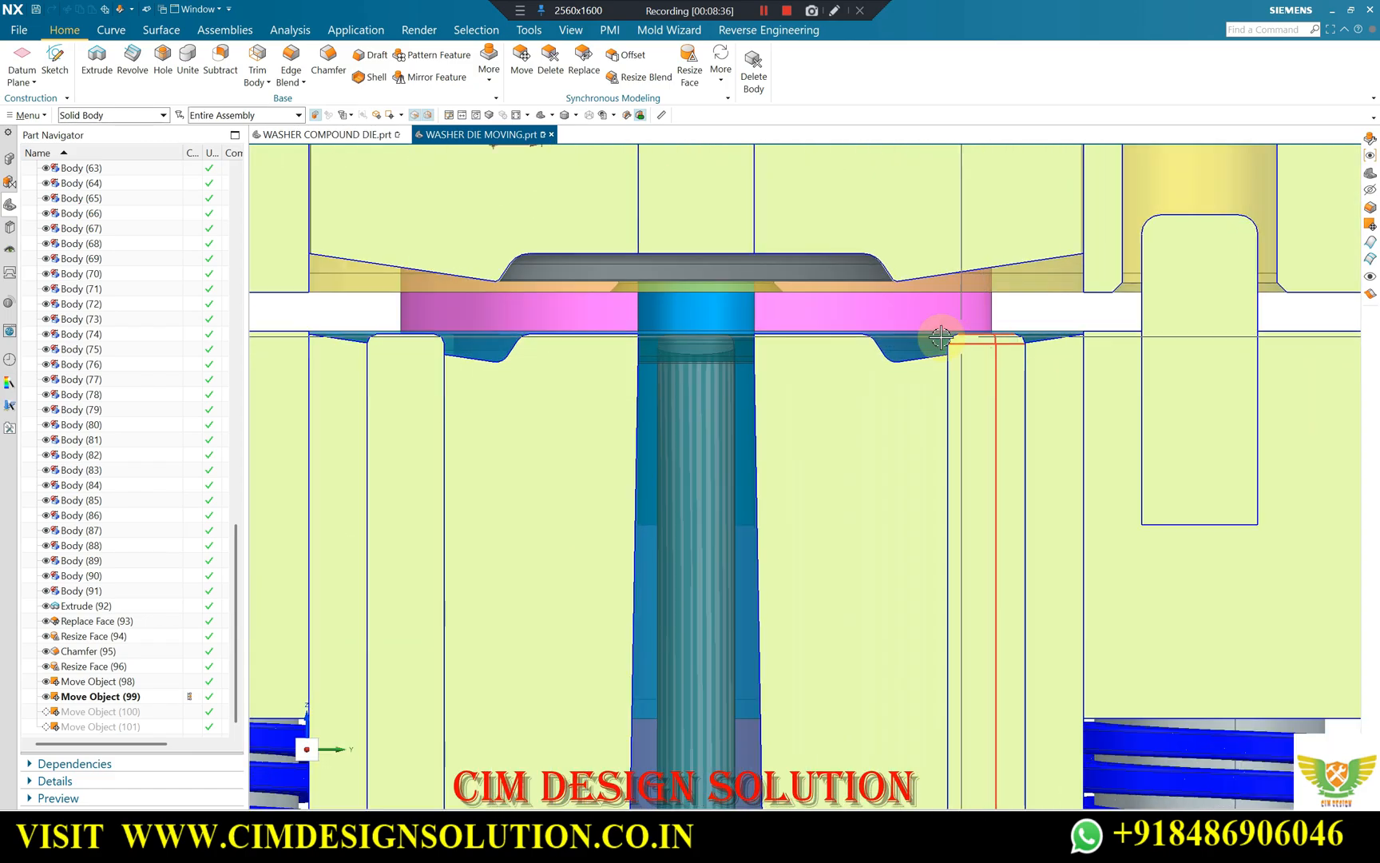
pyautogui.scroll(-3, 949, 336)
pyautogui.scroll(-2, 631, 308)
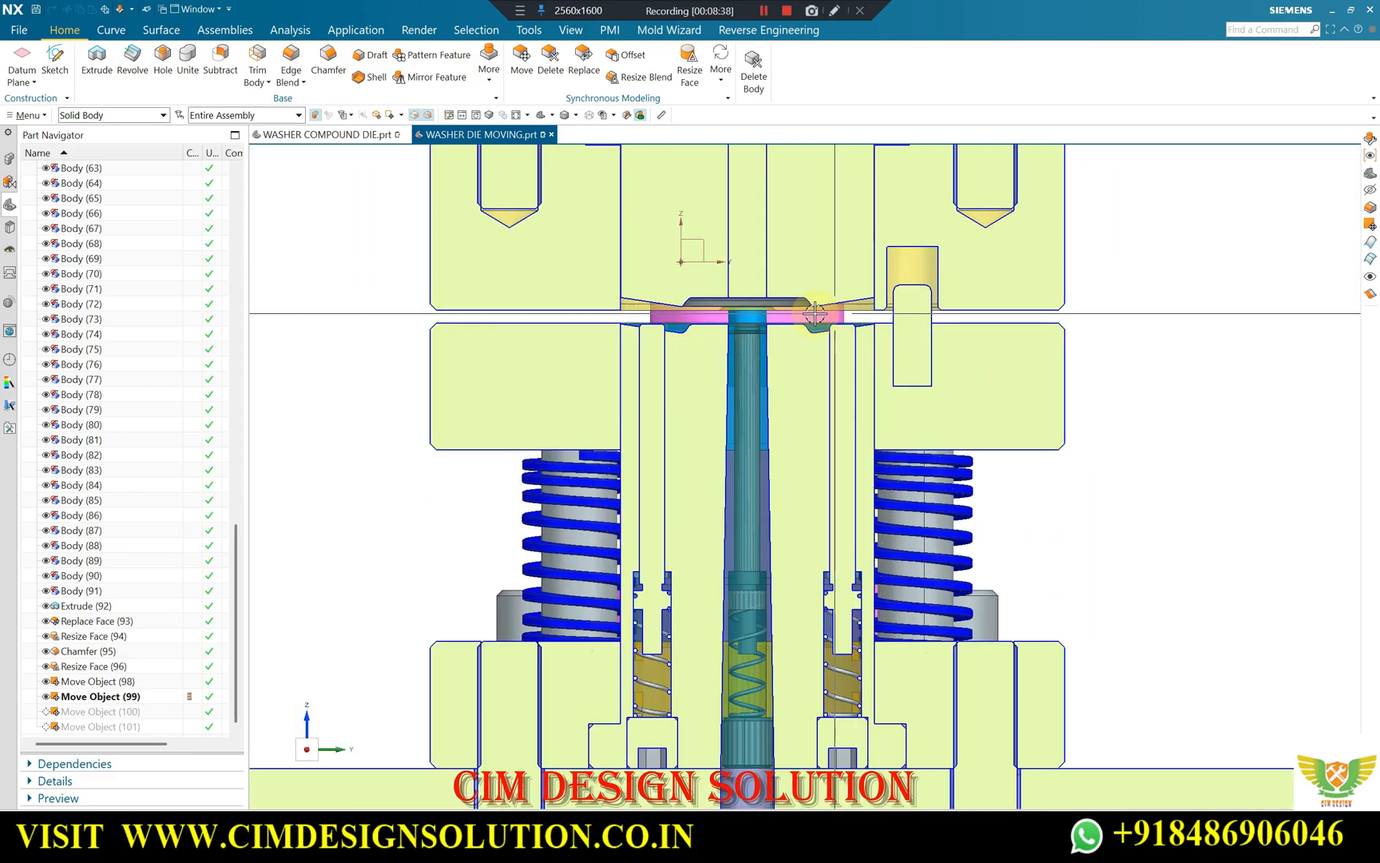
pyautogui.scroll(-1, 591, 451)
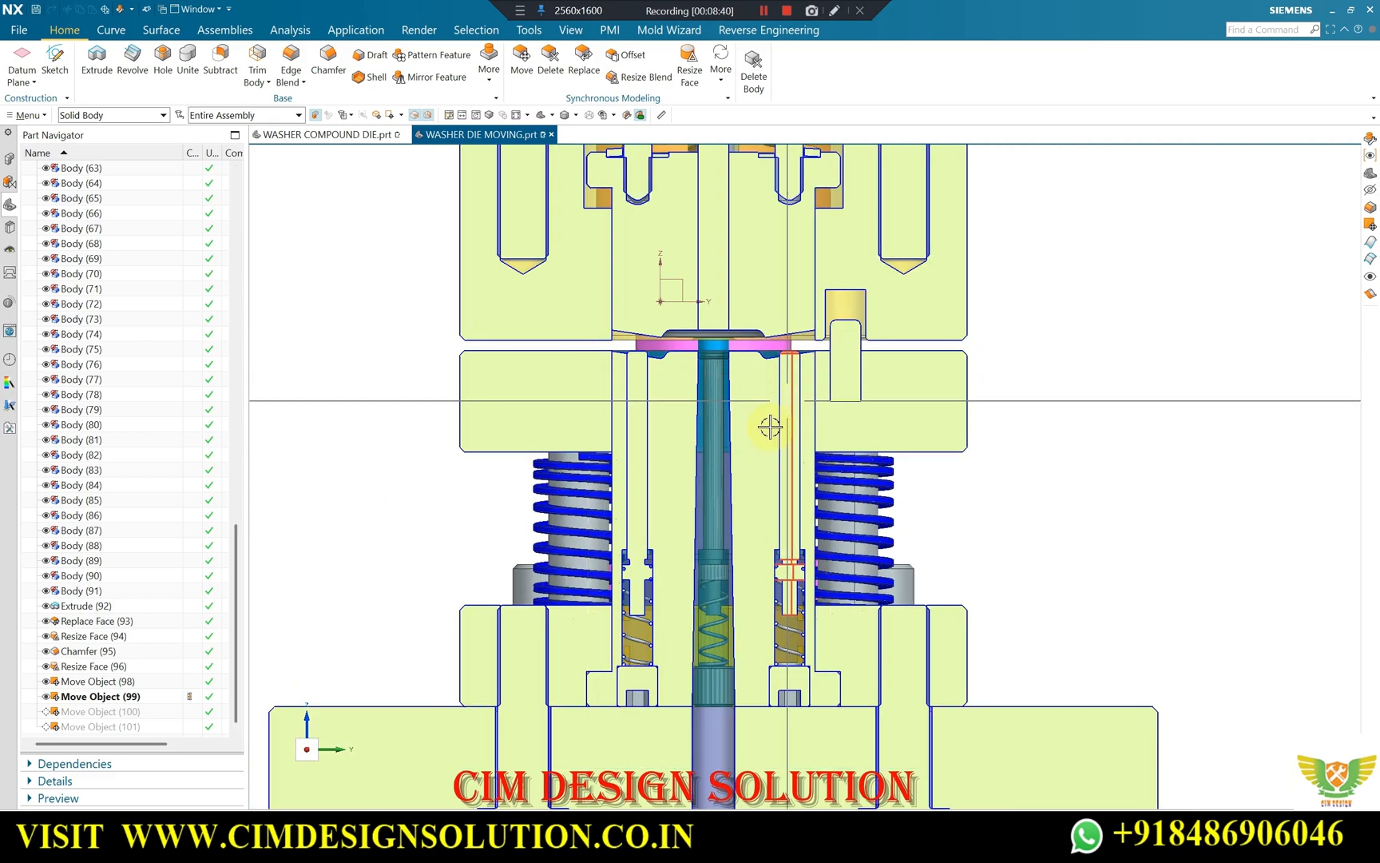
pyautogui.scroll(-2, 771, 436)
pyautogui.scroll(3, 806, 371)
pyautogui.scroll(1, 807, 409)
pyautogui.scroll(-2, 966, 390)
pyautogui.scroll(1, 1042, 397)
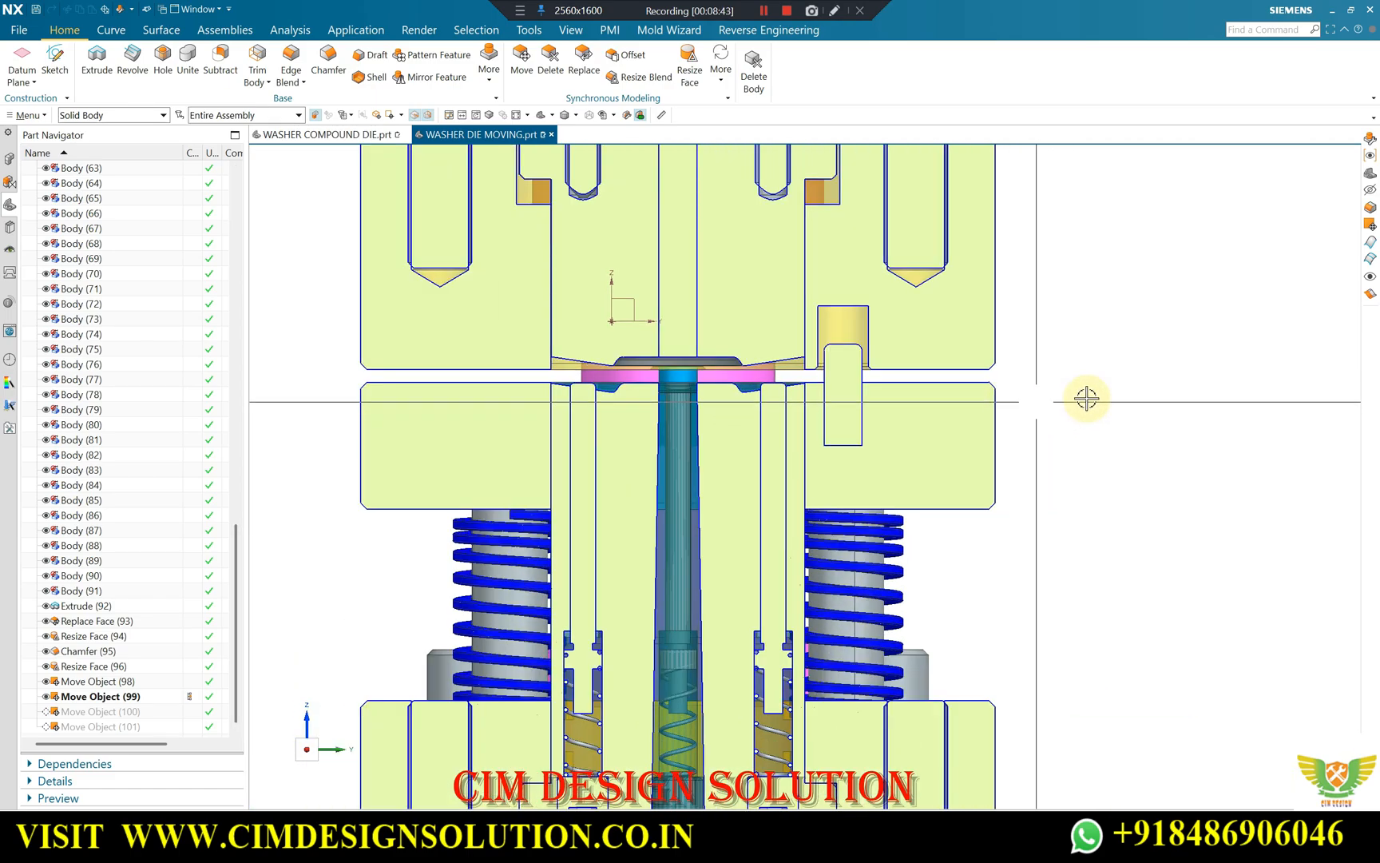
pyautogui.scroll(-2, 1085, 398)
pyautogui.scroll(2, 1002, 374)
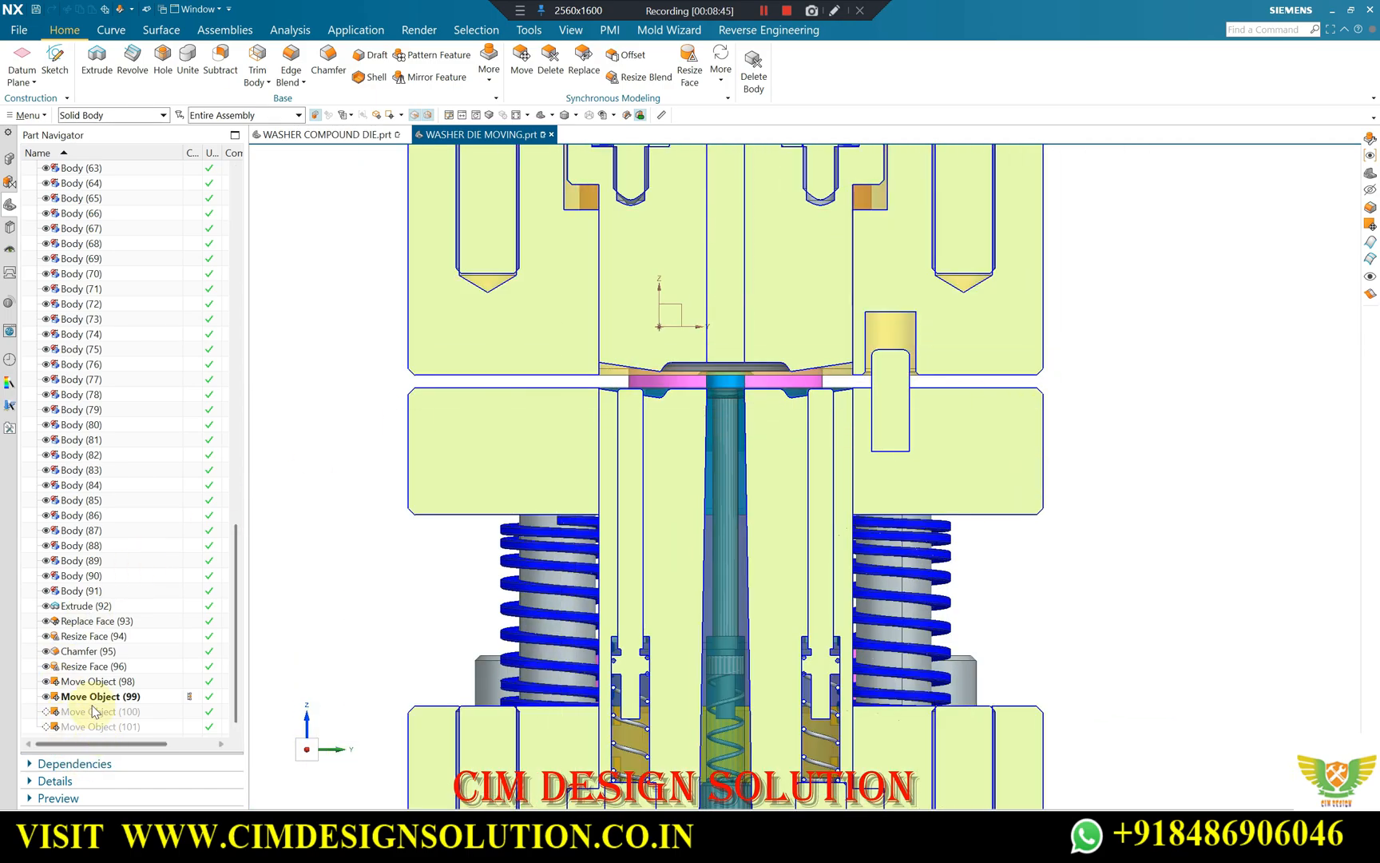
# Make Move Object (100) the current feature and orbit the sectioned die to view the lowered upper half.
pyautogui.scroll(-1, 571, 466)
pyautogui.scroll(1, 613, 425)
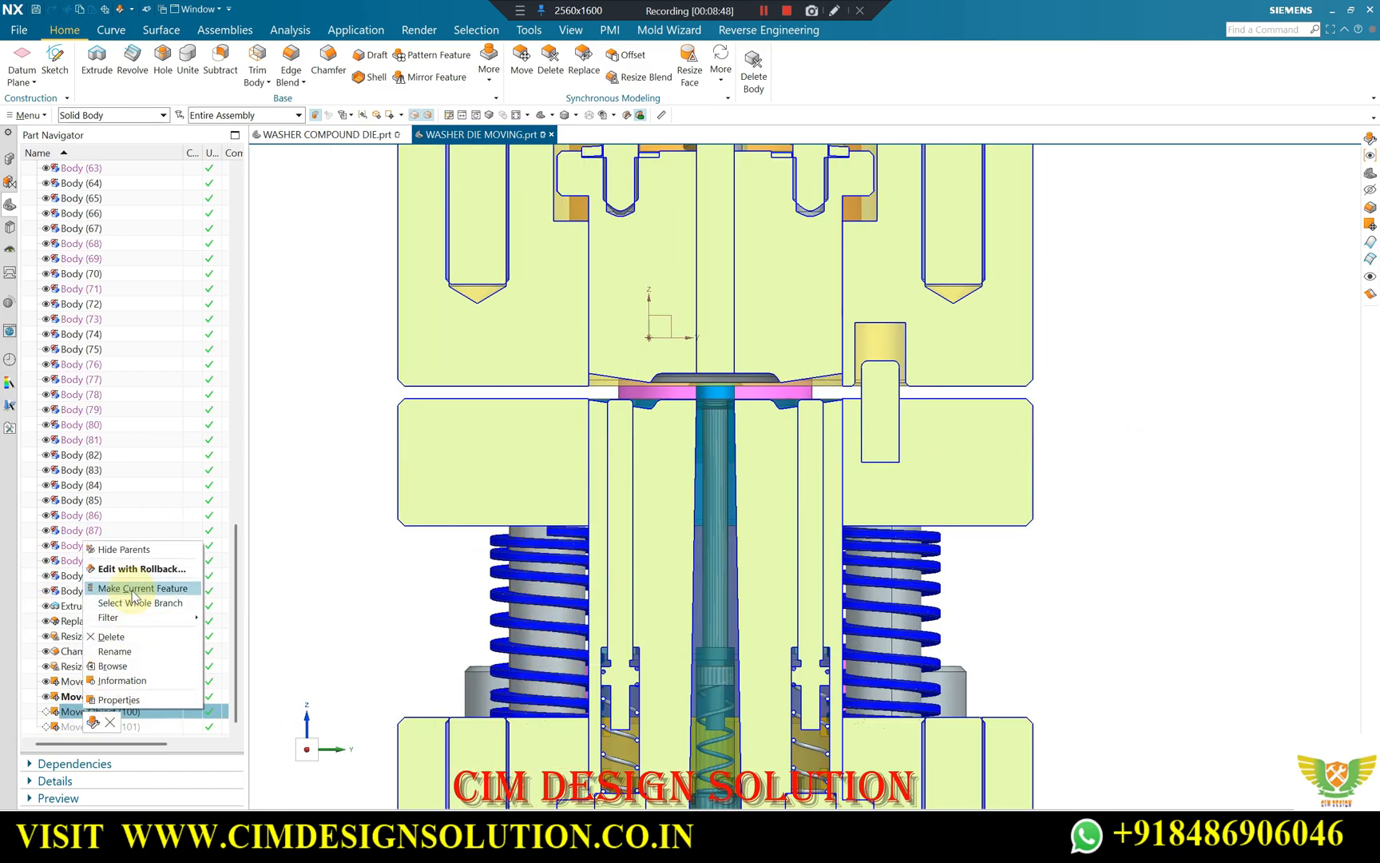
pyautogui.click(133, 592)
pyautogui.scroll(-2, 628, 424)
pyautogui.moveTo(657, 425); pyautogui.dragTo(562, 232, button='middle')
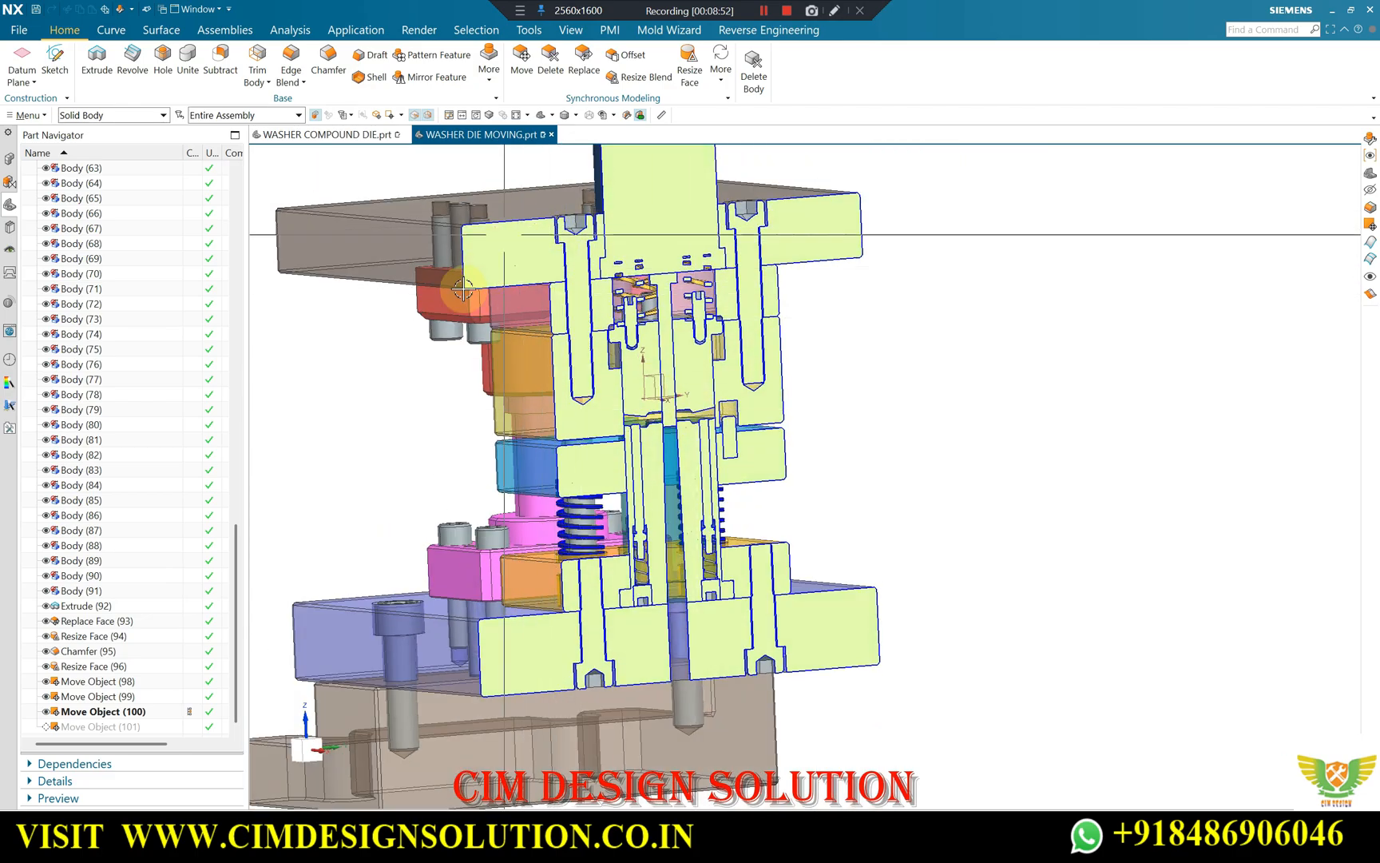
# Highlight the bodies moved by Move Object (100), and select the stripper plate body among them.
pyautogui.click(98, 712)
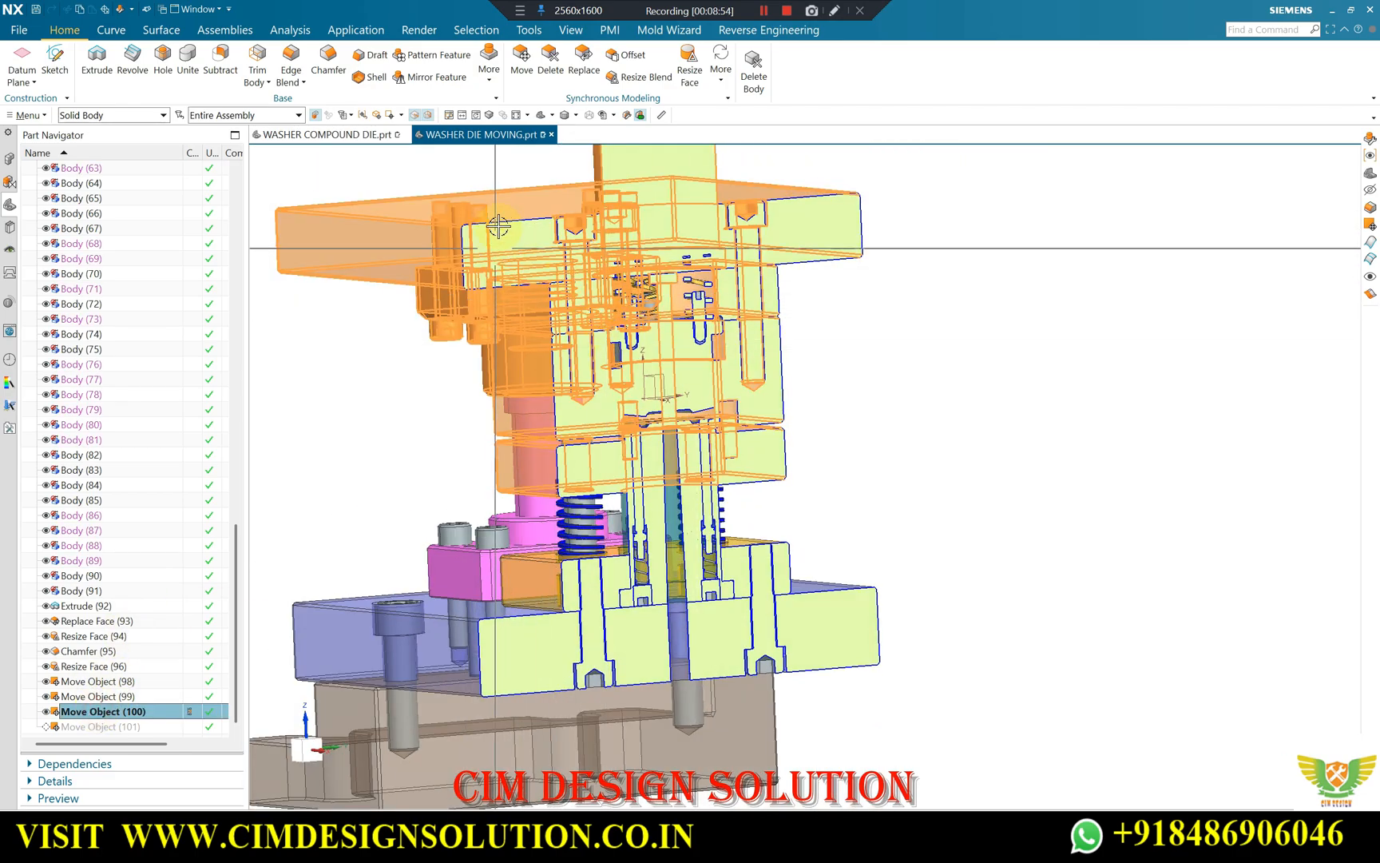
pyautogui.scroll(1, 561, 433)
pyautogui.moveTo(561, 434); pyautogui.dragTo(536, 422, button='middle')
pyautogui.click(398, 425)
pyautogui.moveTo(614, 398); pyautogui.dragTo(539, 400, button='middle')
pyautogui.scroll(1, 526, 451)
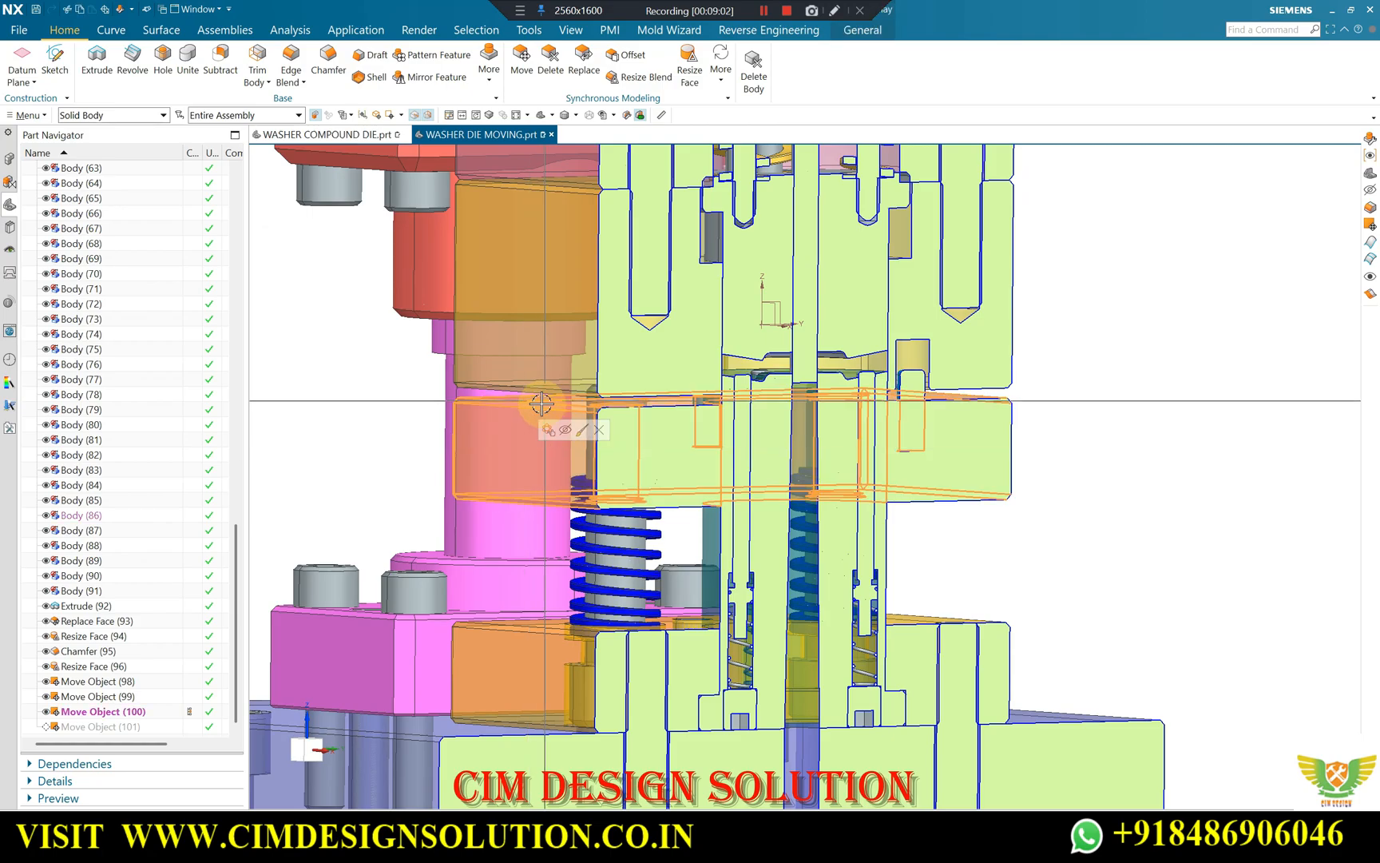
# Examine the gap between the upper die and the stripper plate, and the stripper's springs, in the sectioned view.
pyautogui.scroll(3, 539, 395)
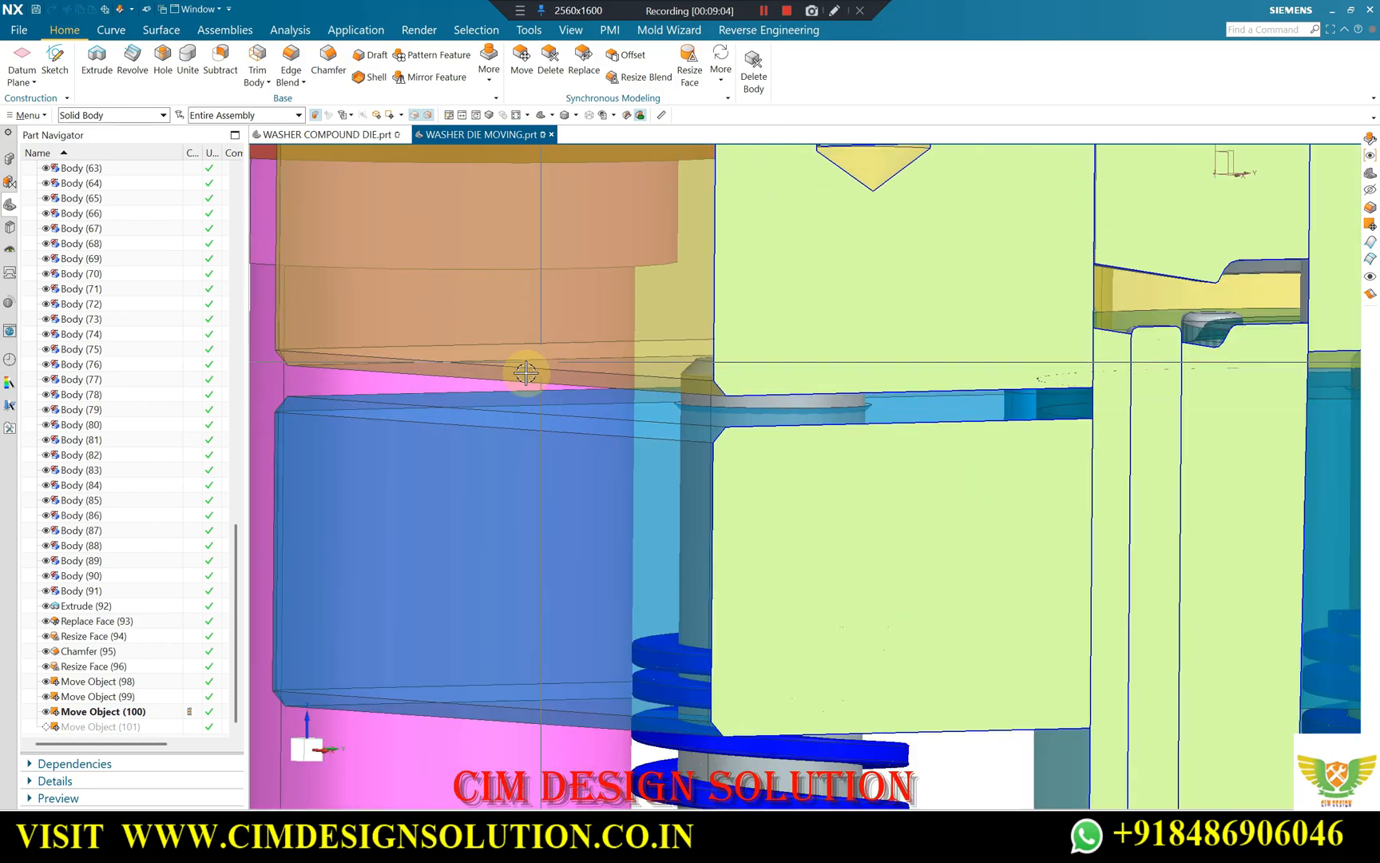
pyautogui.scroll(-2, 542, 376)
pyautogui.scroll(2, 548, 364)
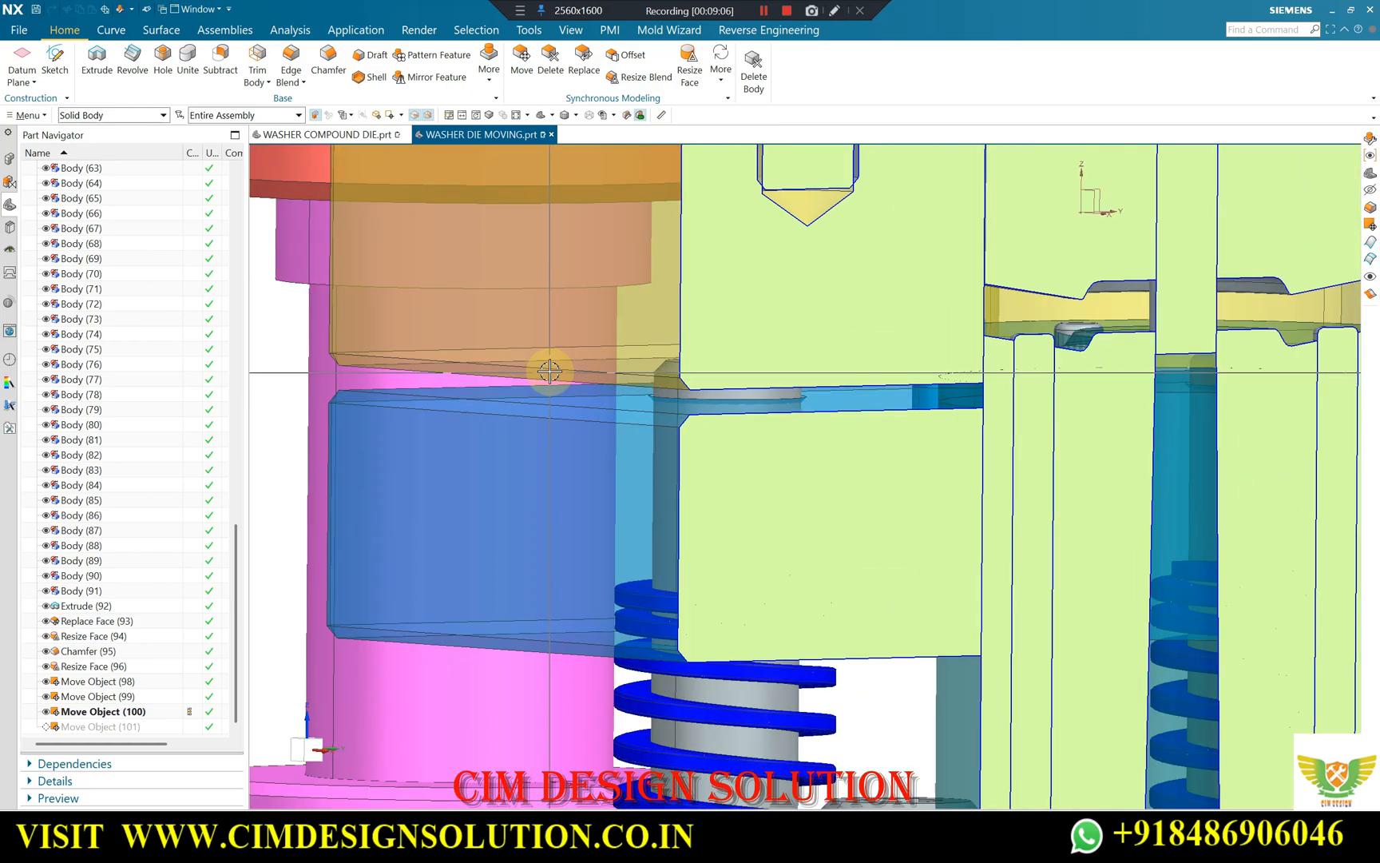
pyautogui.scroll(-5, 550, 427)
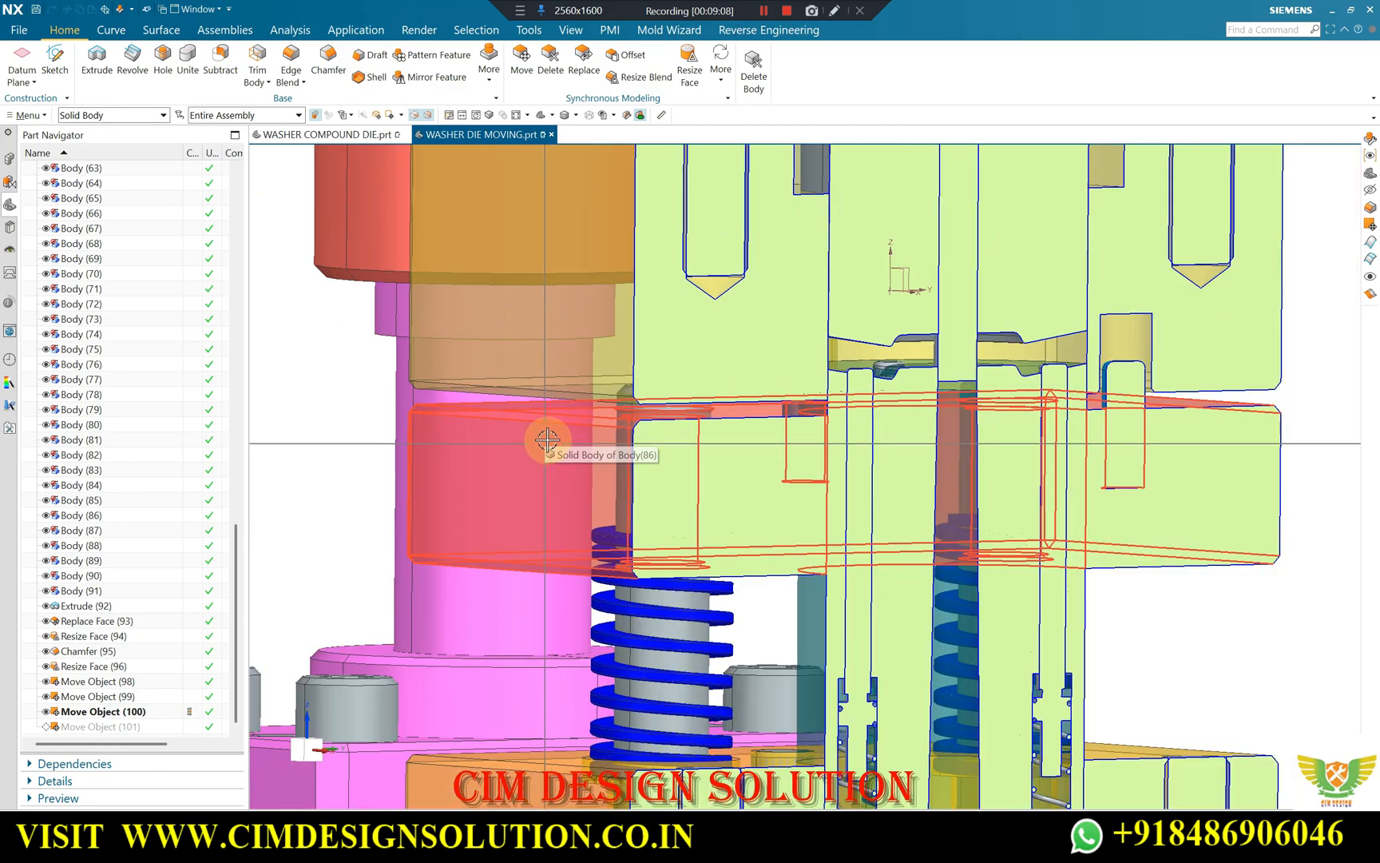
pyautogui.scroll(-4, 601, 349)
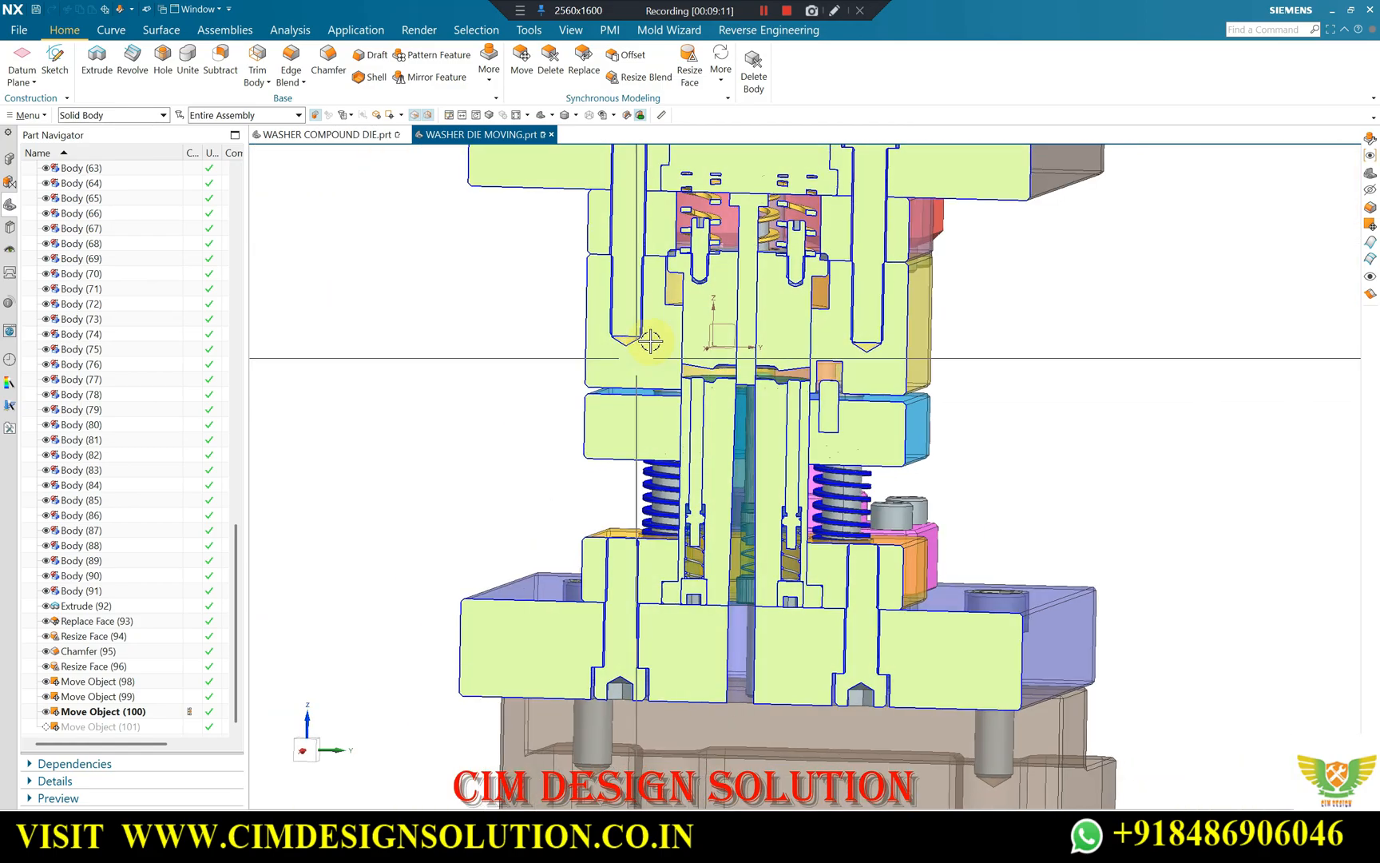
pyautogui.scroll(4, 807, 319)
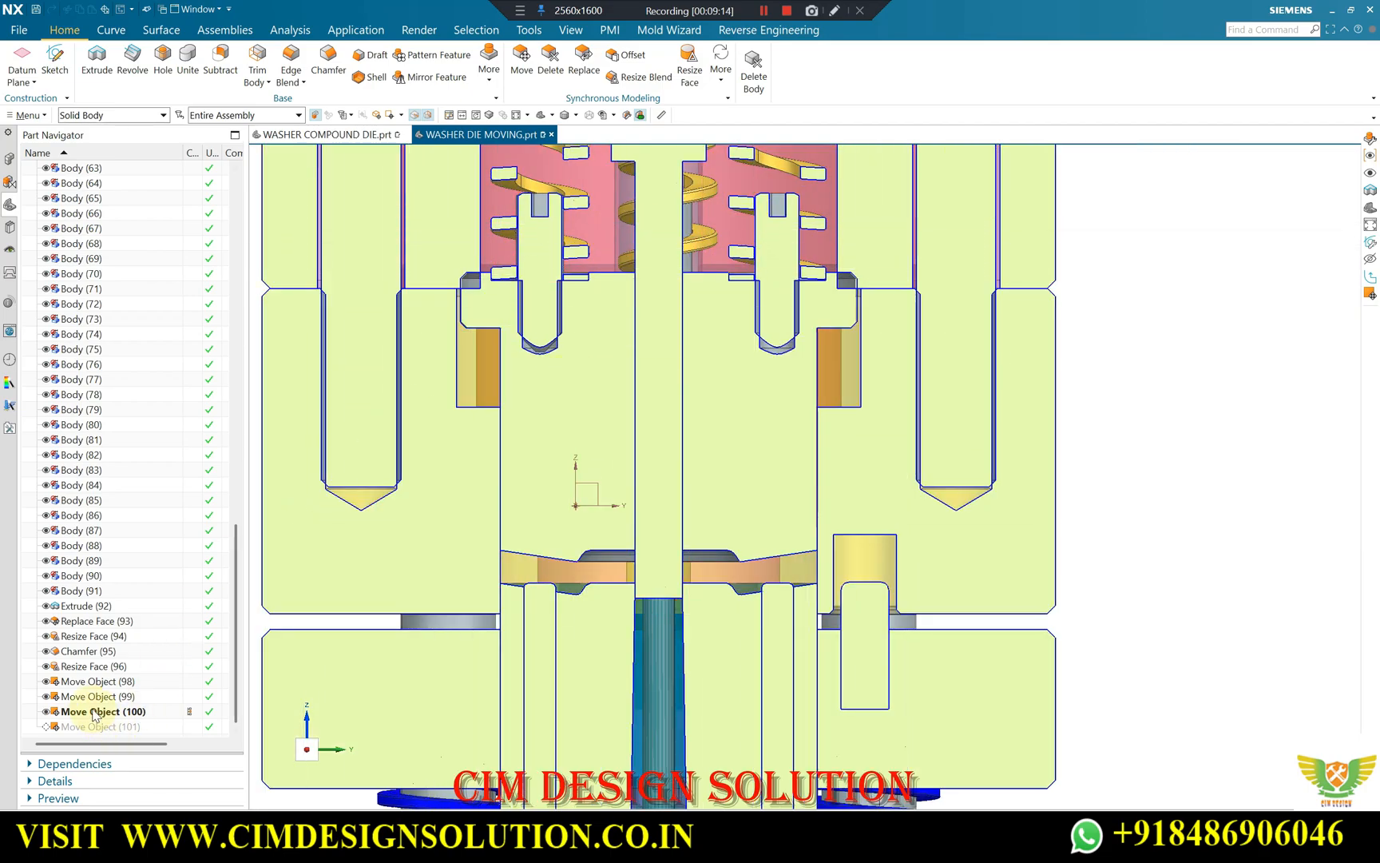
# Make Move Object (99) the current feature and examine the shoulder of the spring-loaded inner block within its upper die pocket.
pyautogui.rightClick(82, 696)
pyautogui.click(136, 550)
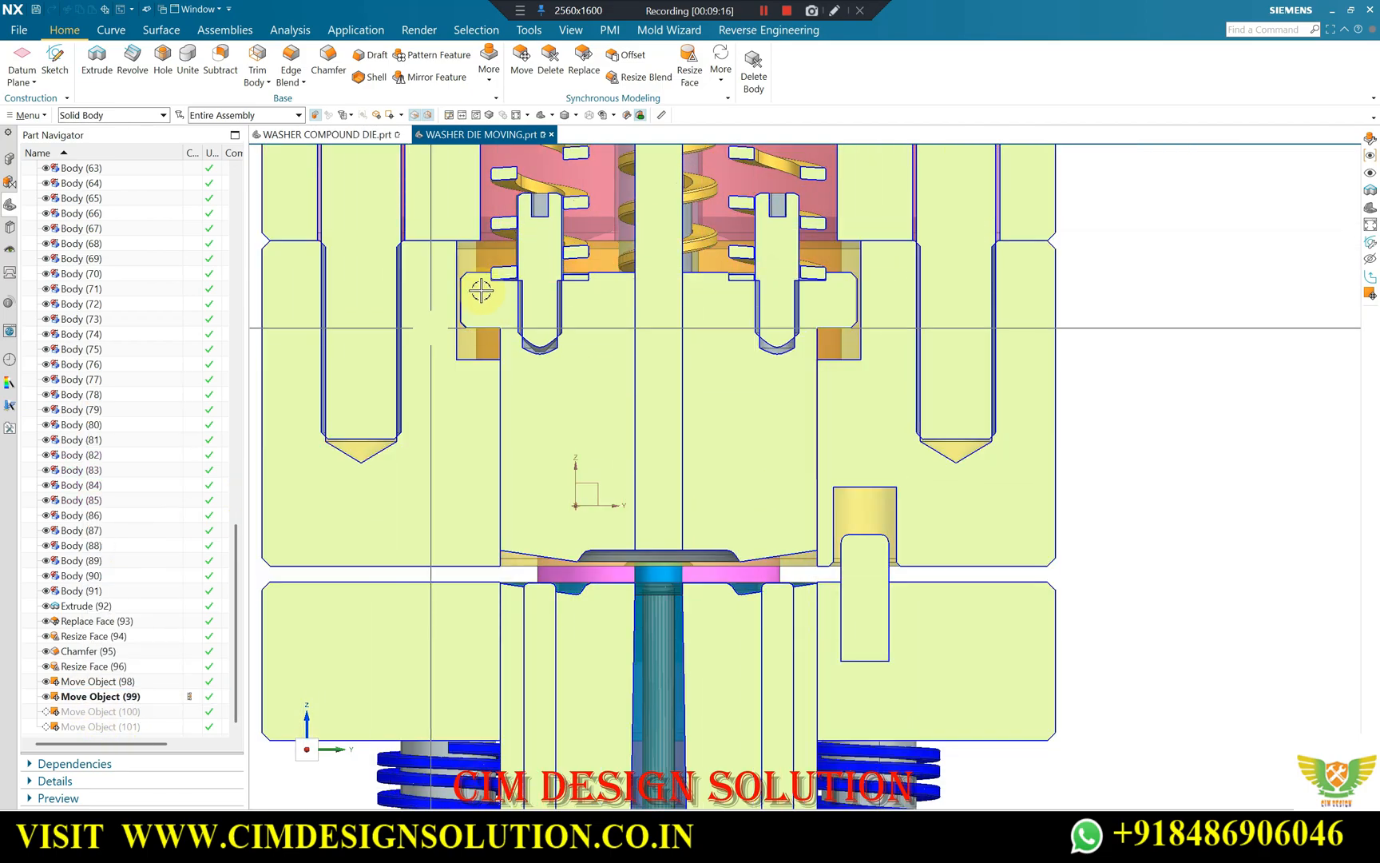
pyautogui.scroll(2, 454, 272)
pyautogui.scroll(2, 455, 272)
pyautogui.scroll(-1, 456, 293)
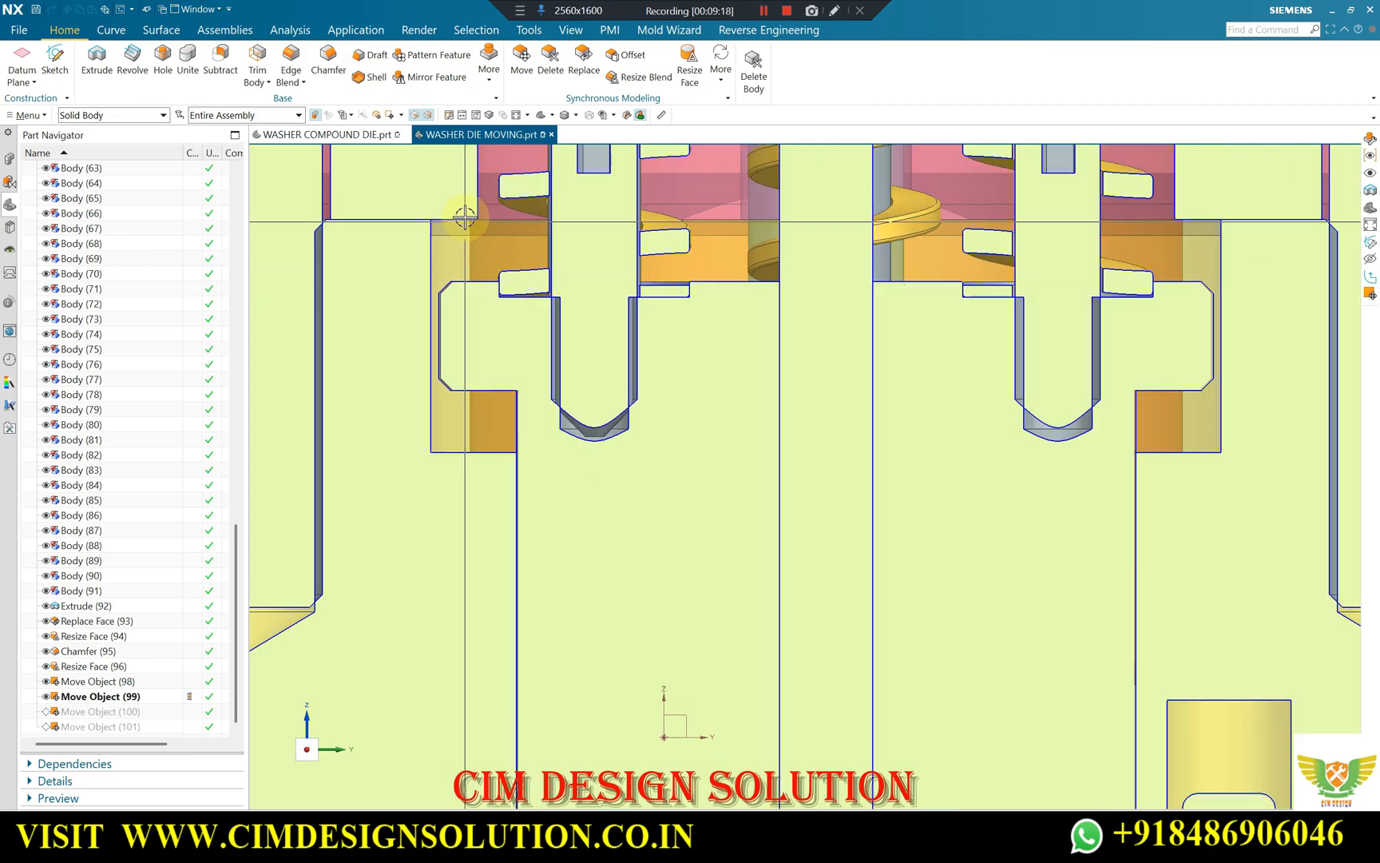
pyautogui.scroll(-3, 485, 256)
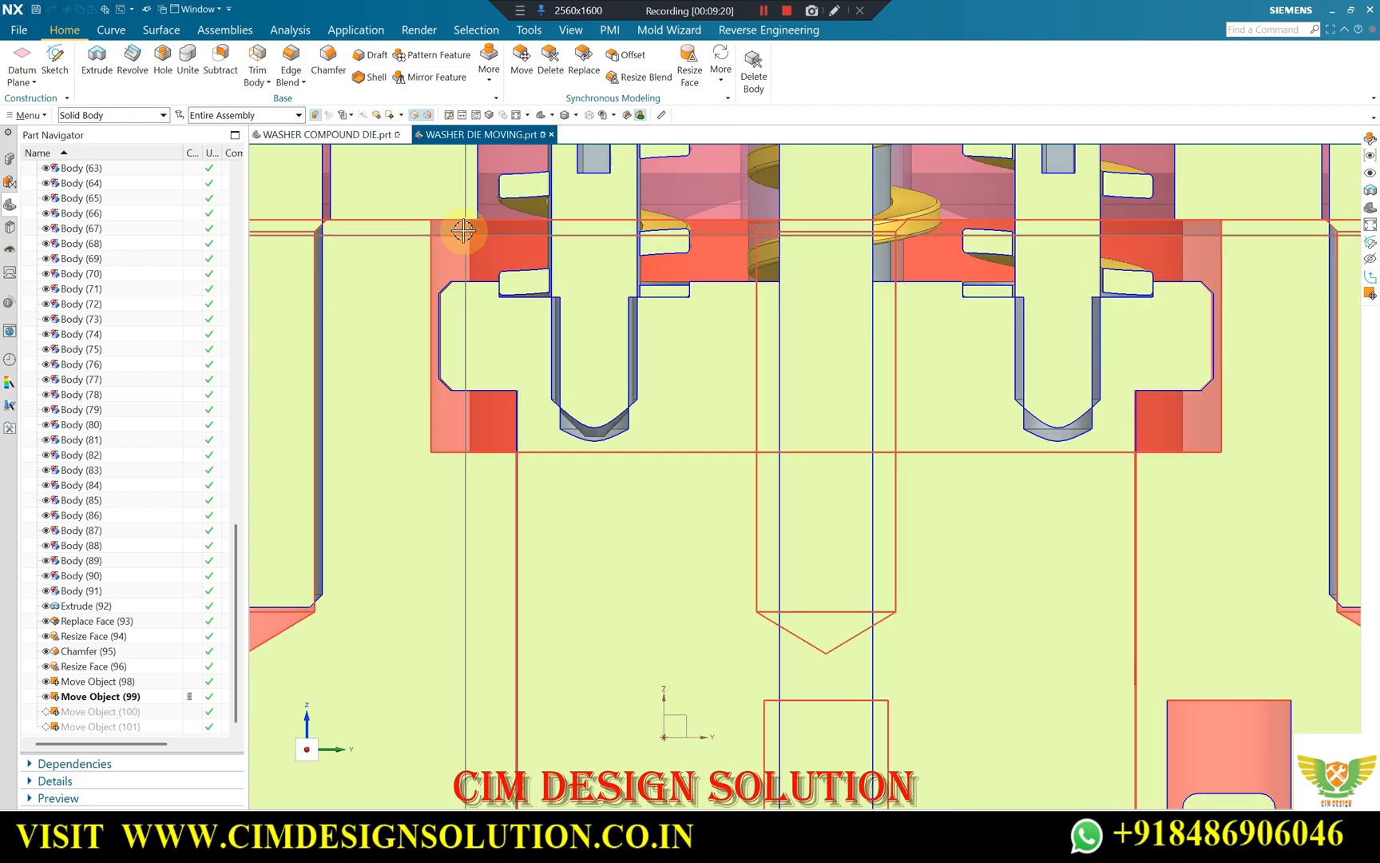
pyautogui.scroll(4, 506, 260)
pyautogui.scroll(1, 505, 250)
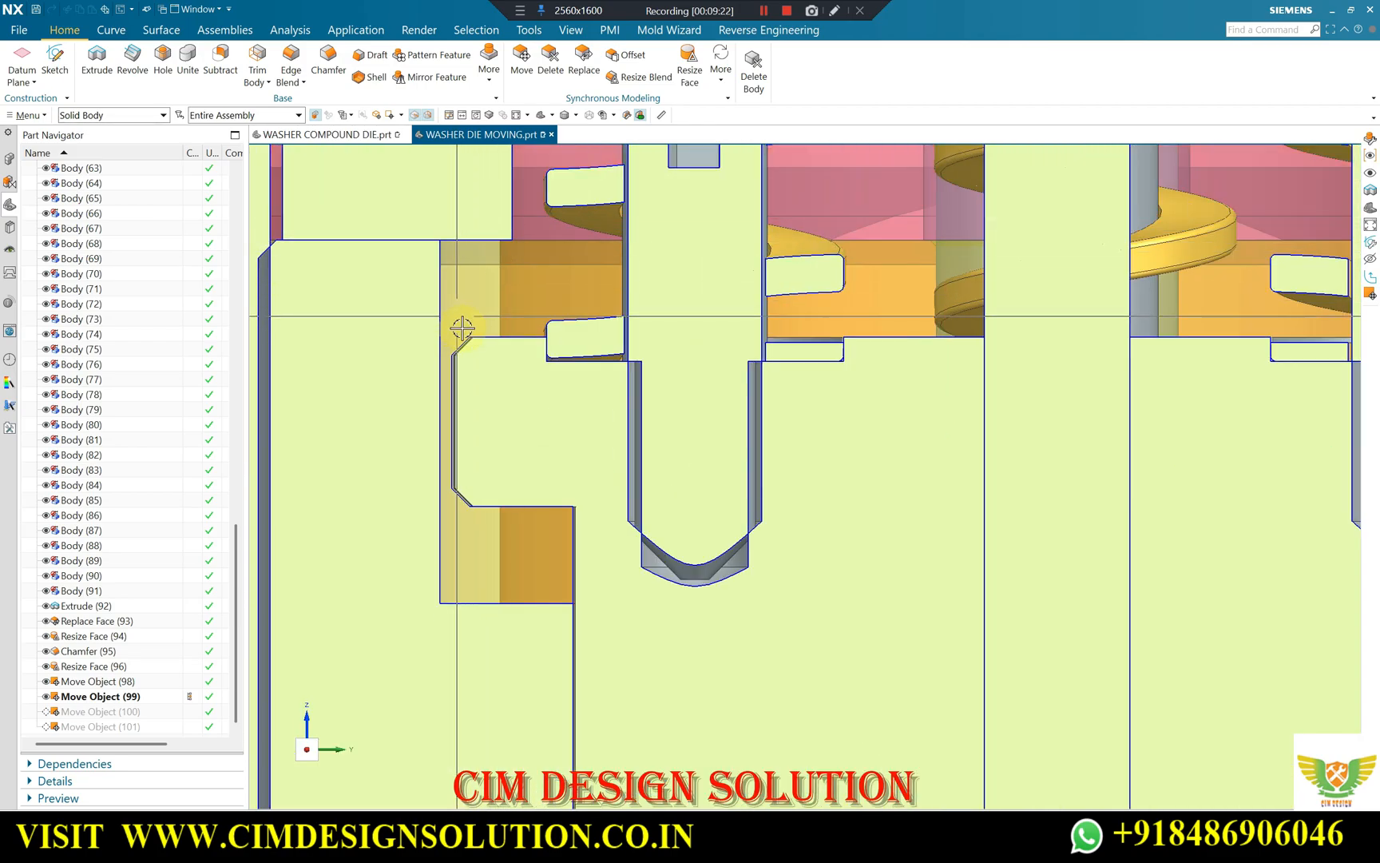
pyautogui.scroll(-3, 521, 306)
pyautogui.scroll(3, 487, 399)
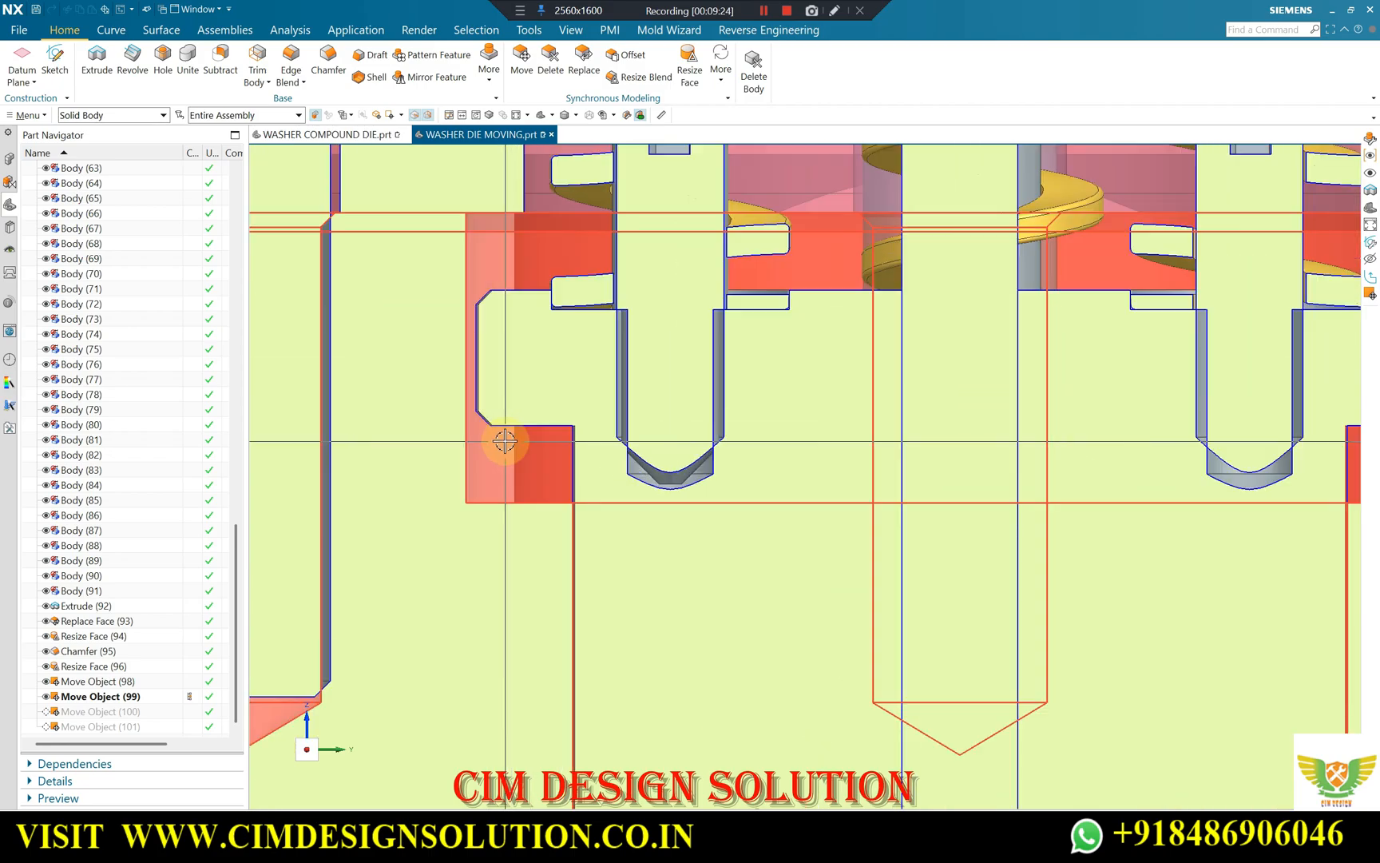
pyautogui.scroll(-4, 490, 460)
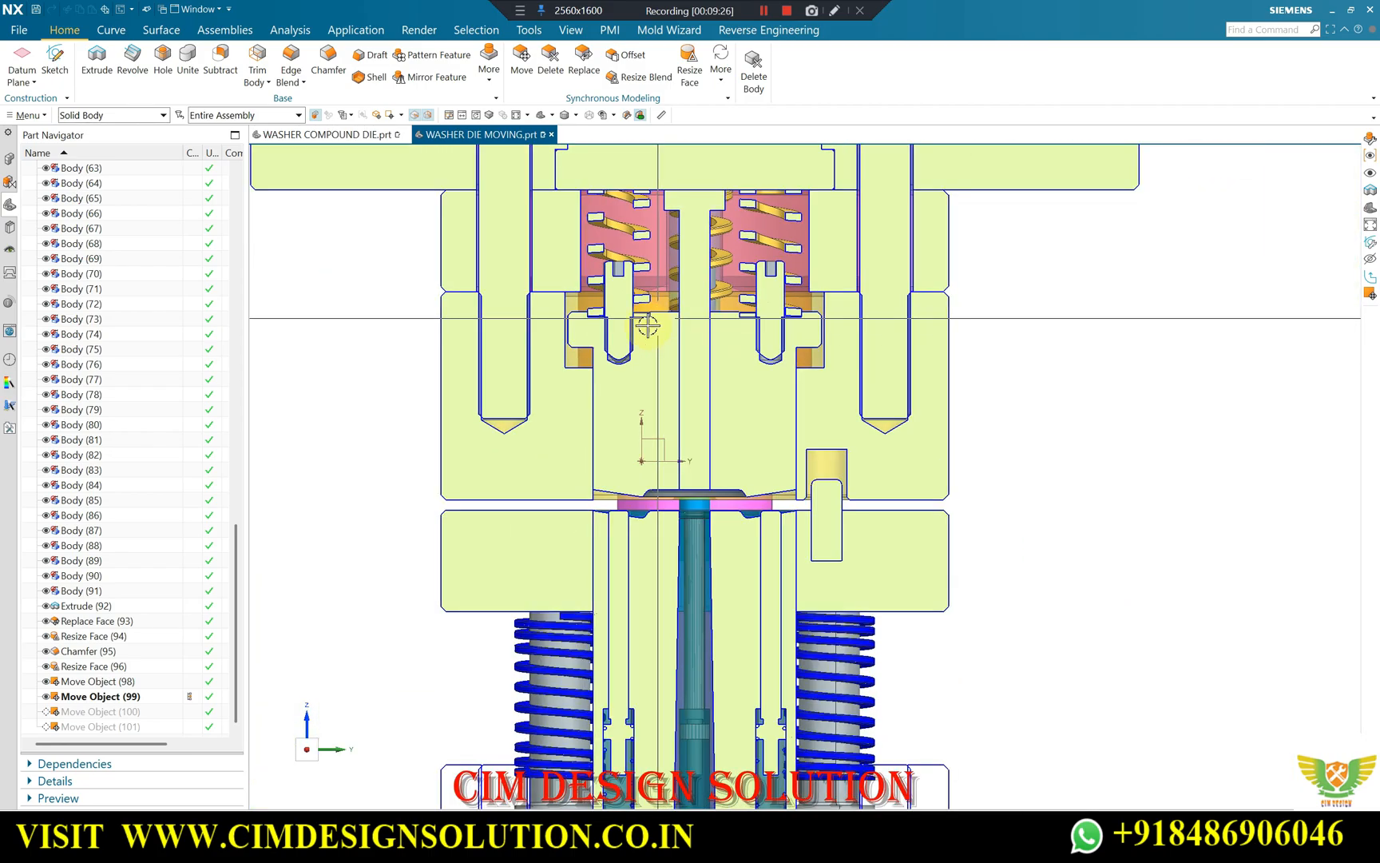
# Make Move Object (100) the current feature again and examine the lowered upper die and stripper plate from several angles.
pyautogui.scroll(1, 507, 516)
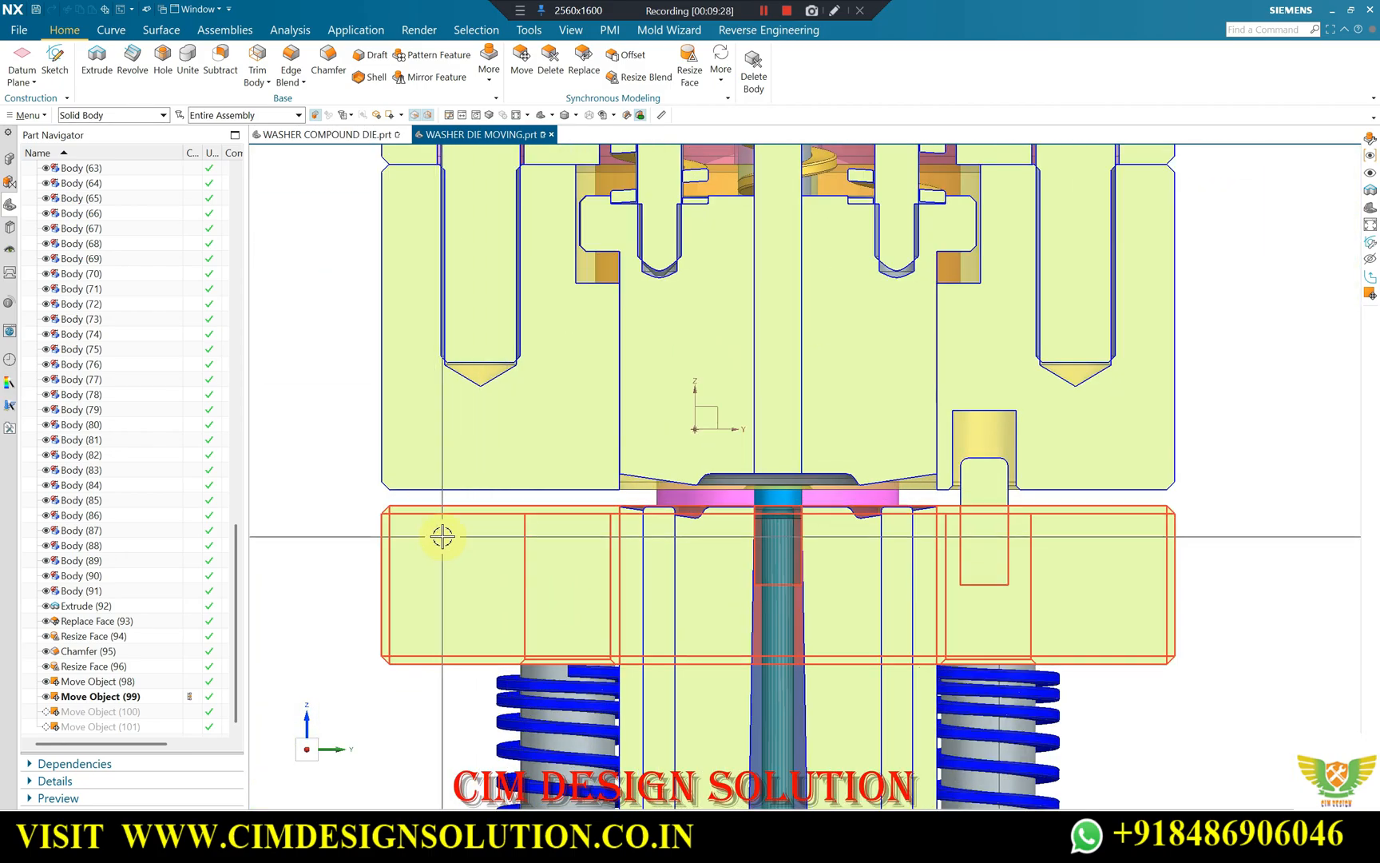
pyautogui.scroll(-1, 447, 527)
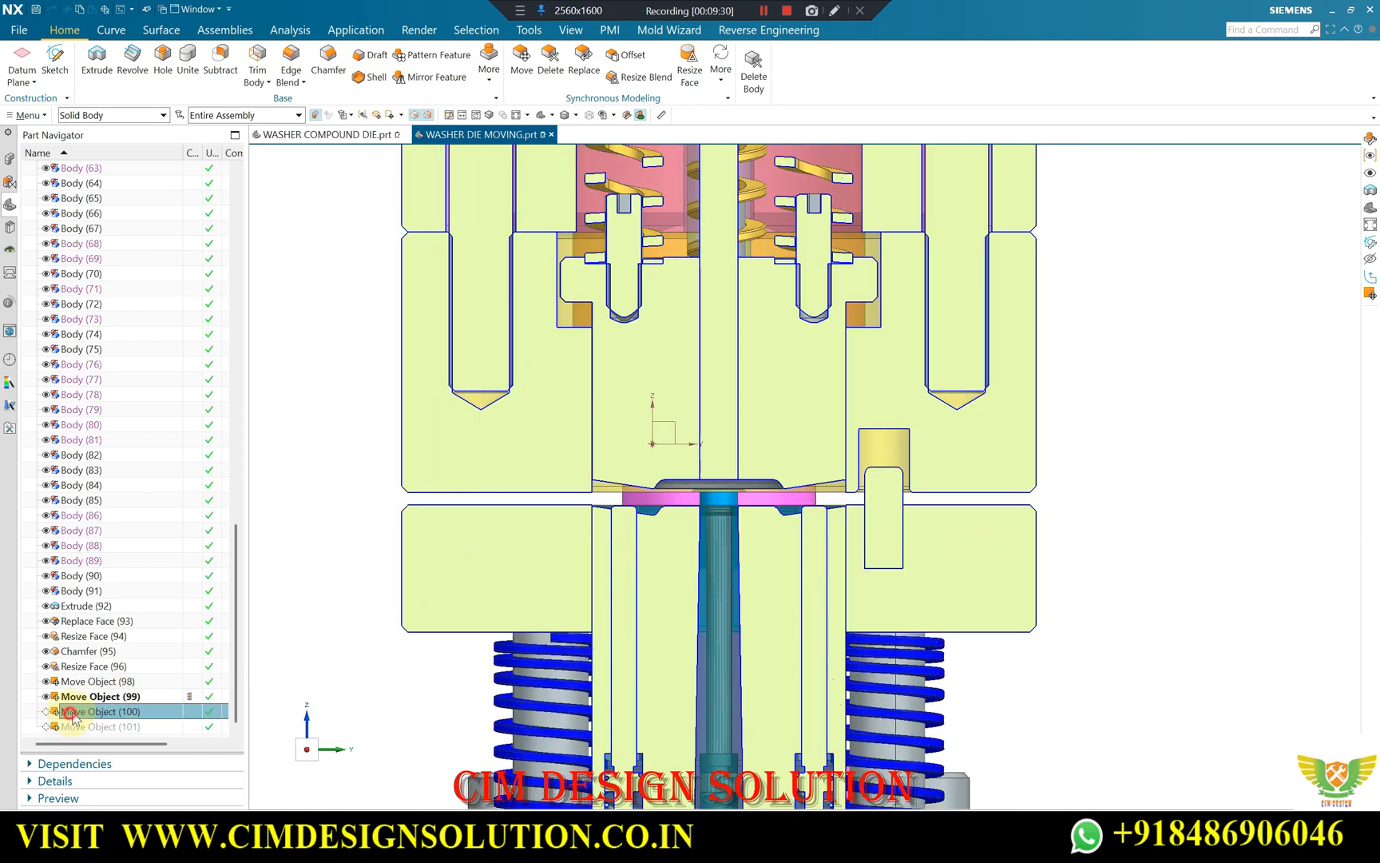
pyautogui.click(124, 590)
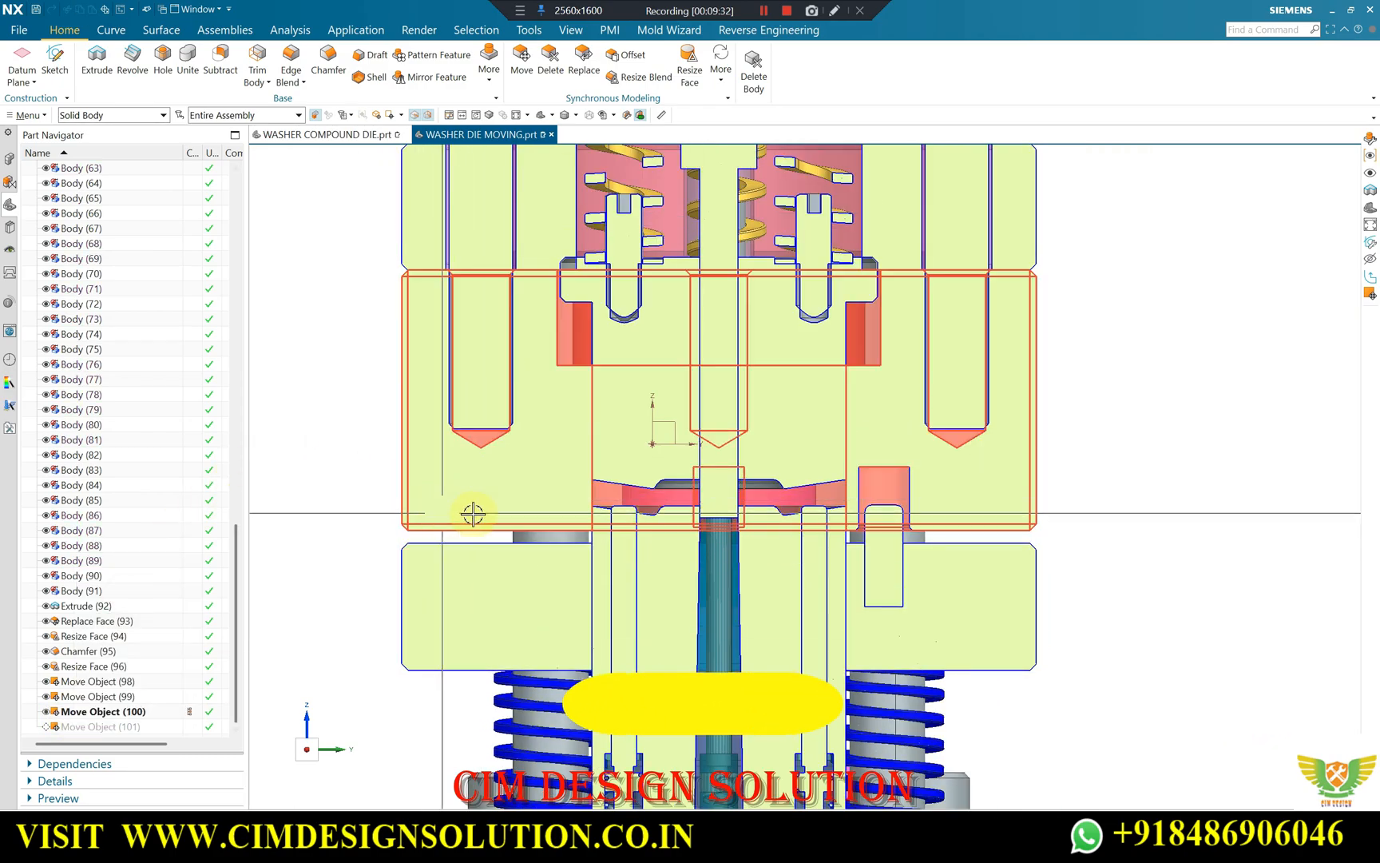
pyautogui.scroll(-1, 722, 428)
pyautogui.scroll(-2, 723, 427)
pyautogui.moveTo(723, 427); pyautogui.dragTo(677, 297, button='middle')
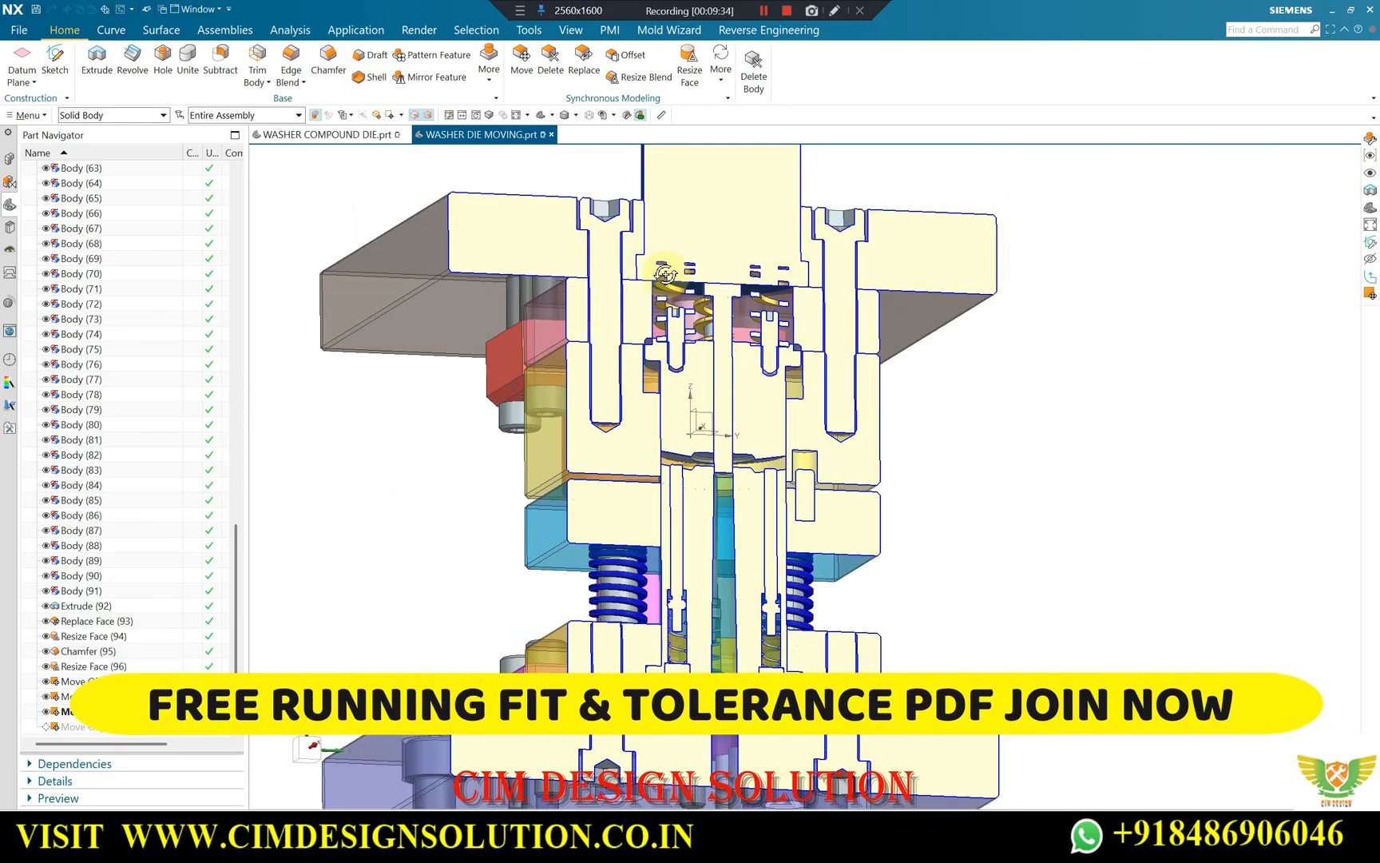
pyautogui.scroll(5, 727, 309)
pyautogui.scroll(-4, 698, 298)
pyautogui.moveTo(731, 471); pyautogui.dragTo(721, 544, button='middle')
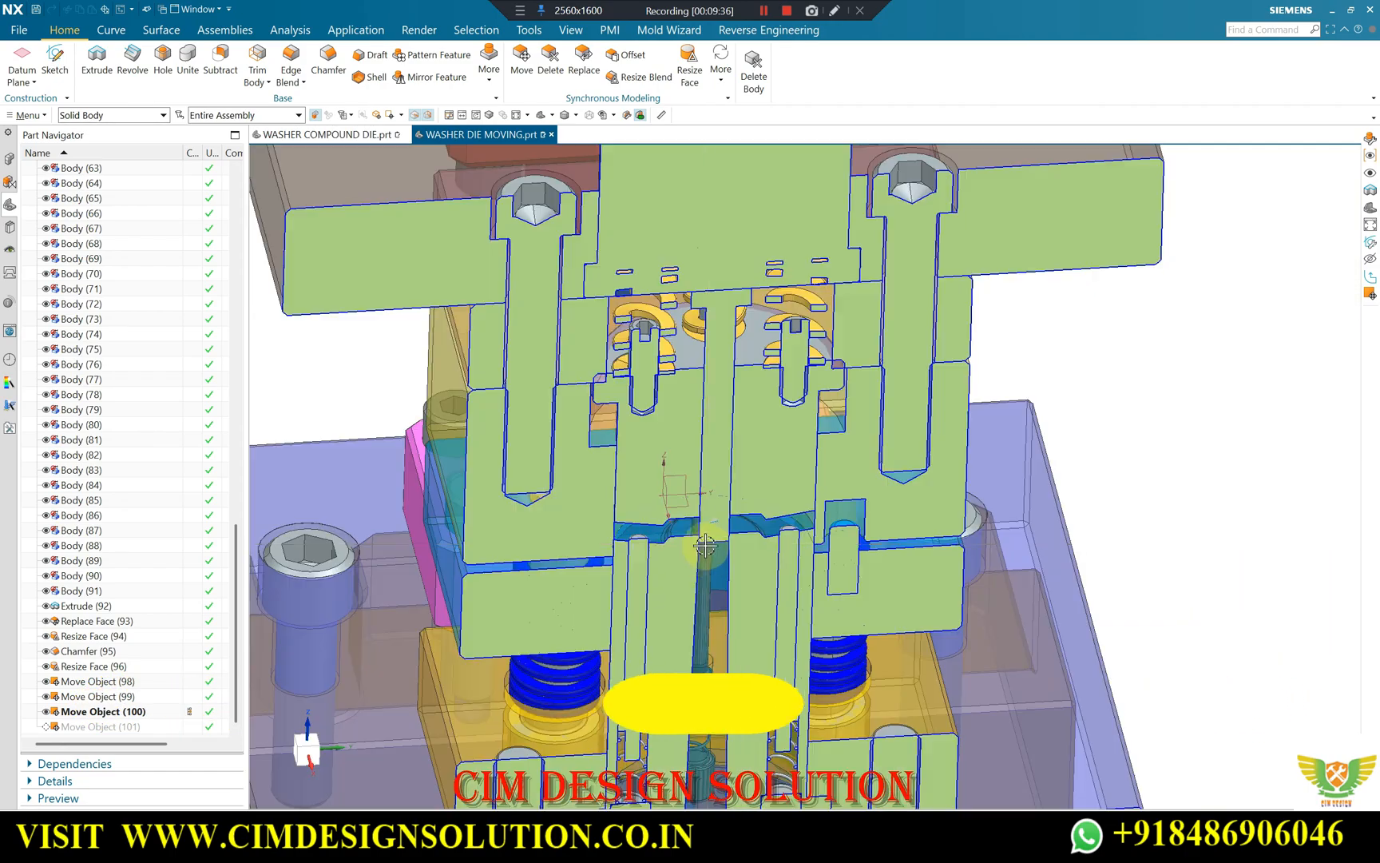
# Inspect the washer-shaped cavity between the upper and lower forming faces and the central punch passing through it.
pyautogui.scroll(6, 718, 537)
pyautogui.moveTo(797, 516)
pyautogui.mouseDown(button='middle')
pyautogui.moveTo(555, 533)
pyautogui.moveTo(779, 496)
pyautogui.mouseUp(button='middle')
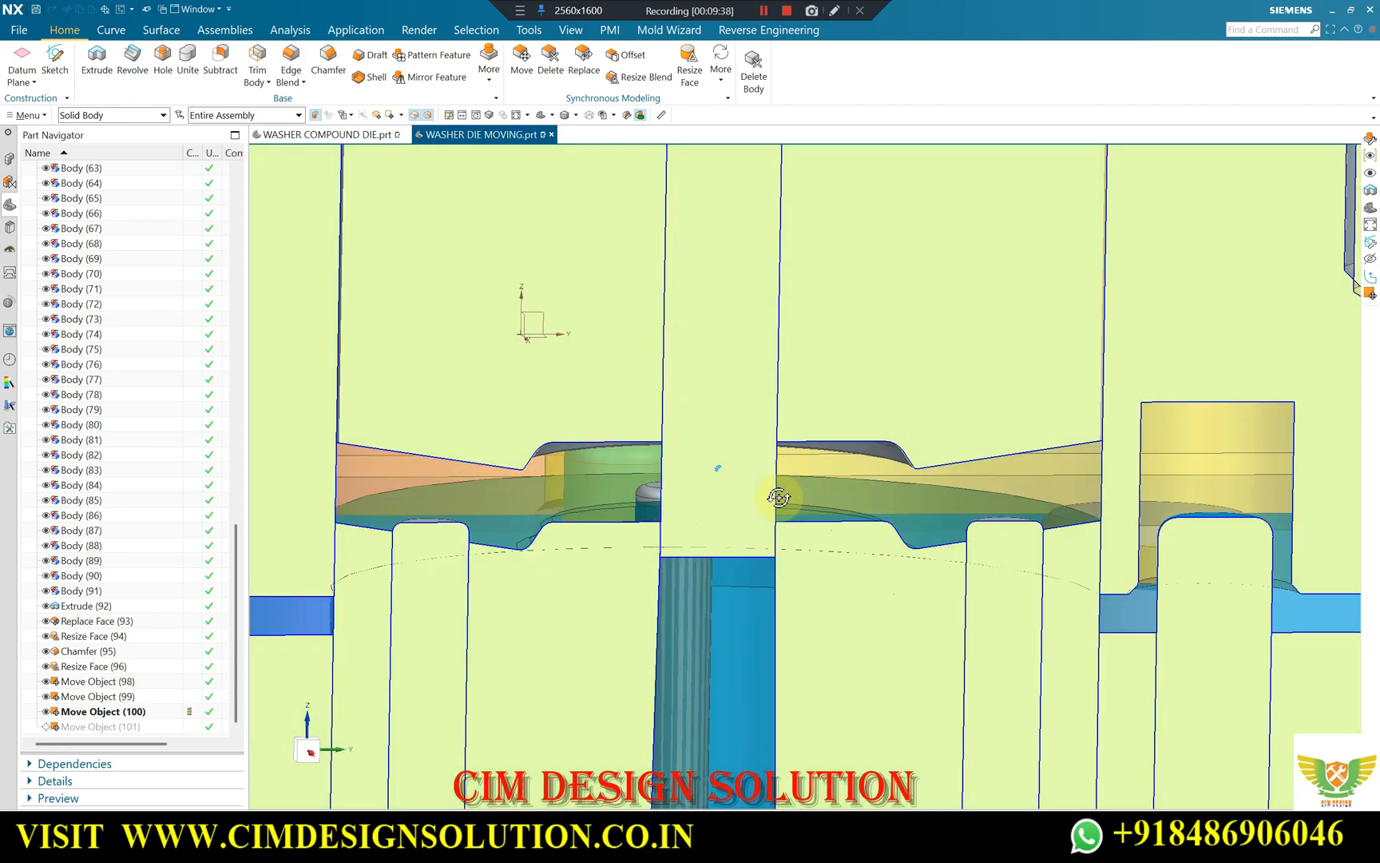
pyautogui.scroll(2, 712, 485)
pyautogui.scroll(-6, 847, 426)
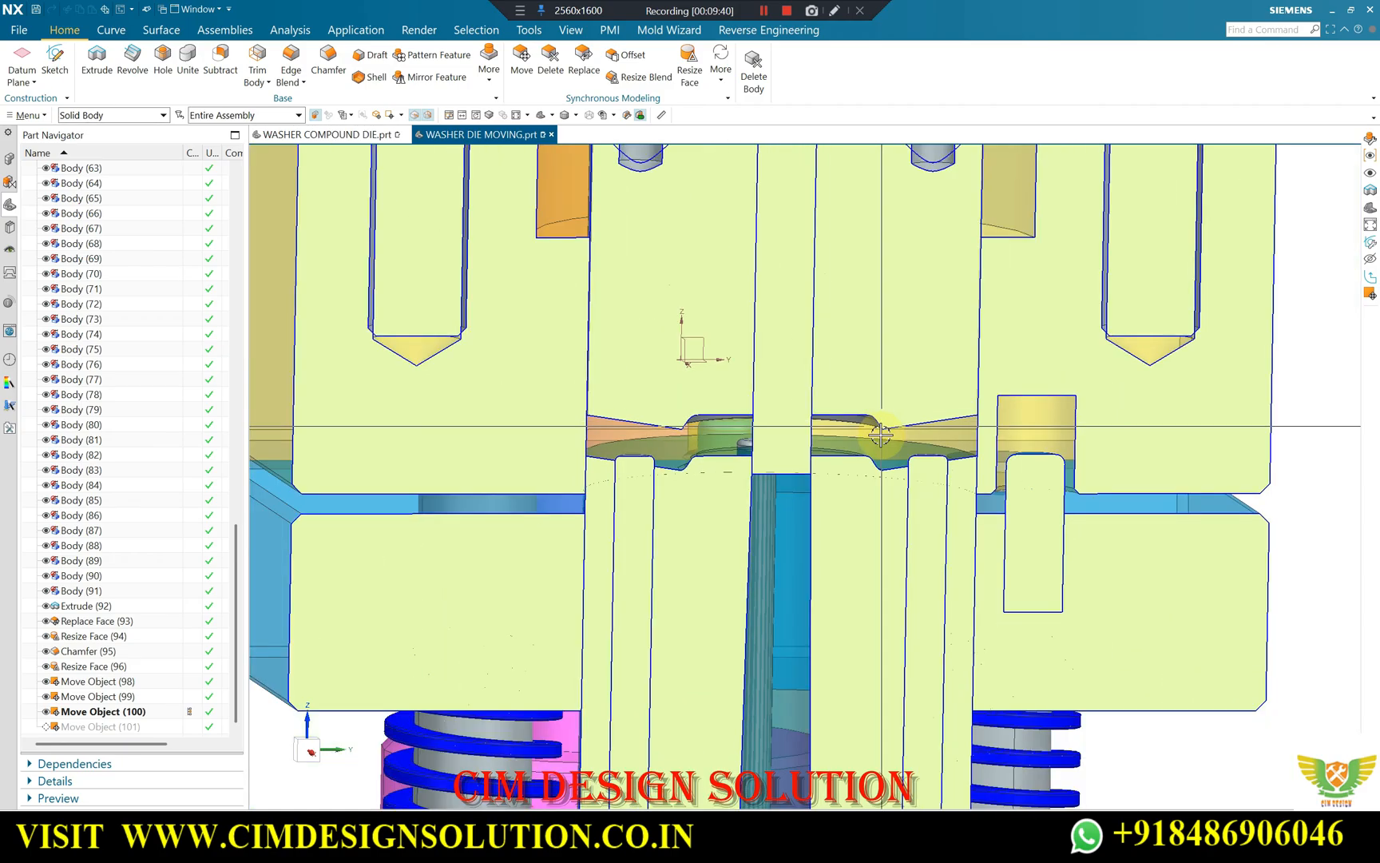
pyautogui.moveTo(884, 424); pyautogui.dragTo(805, 461, button='middle')
pyautogui.scroll(3, 672, 470)
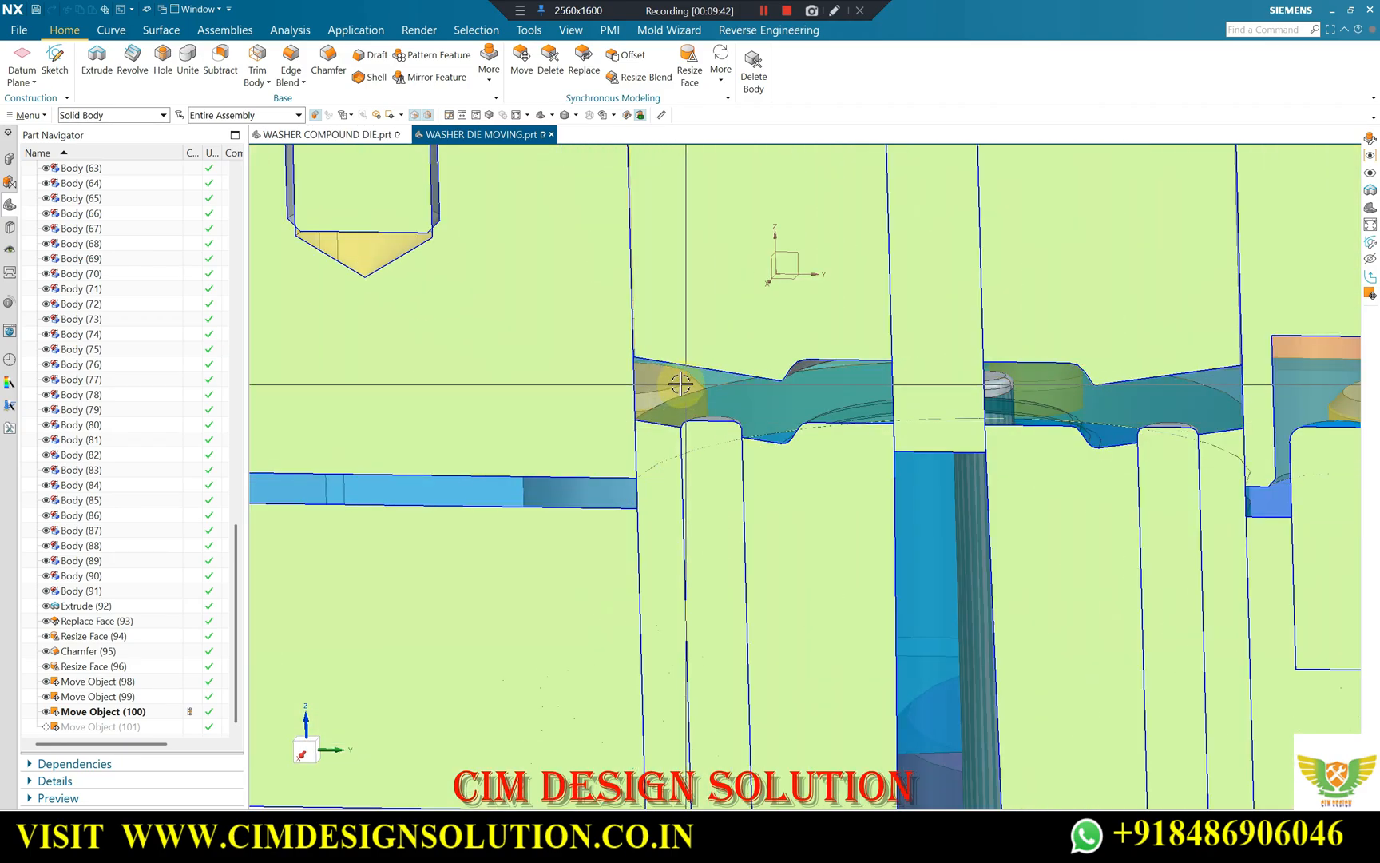
pyautogui.scroll(-2, 617, 409)
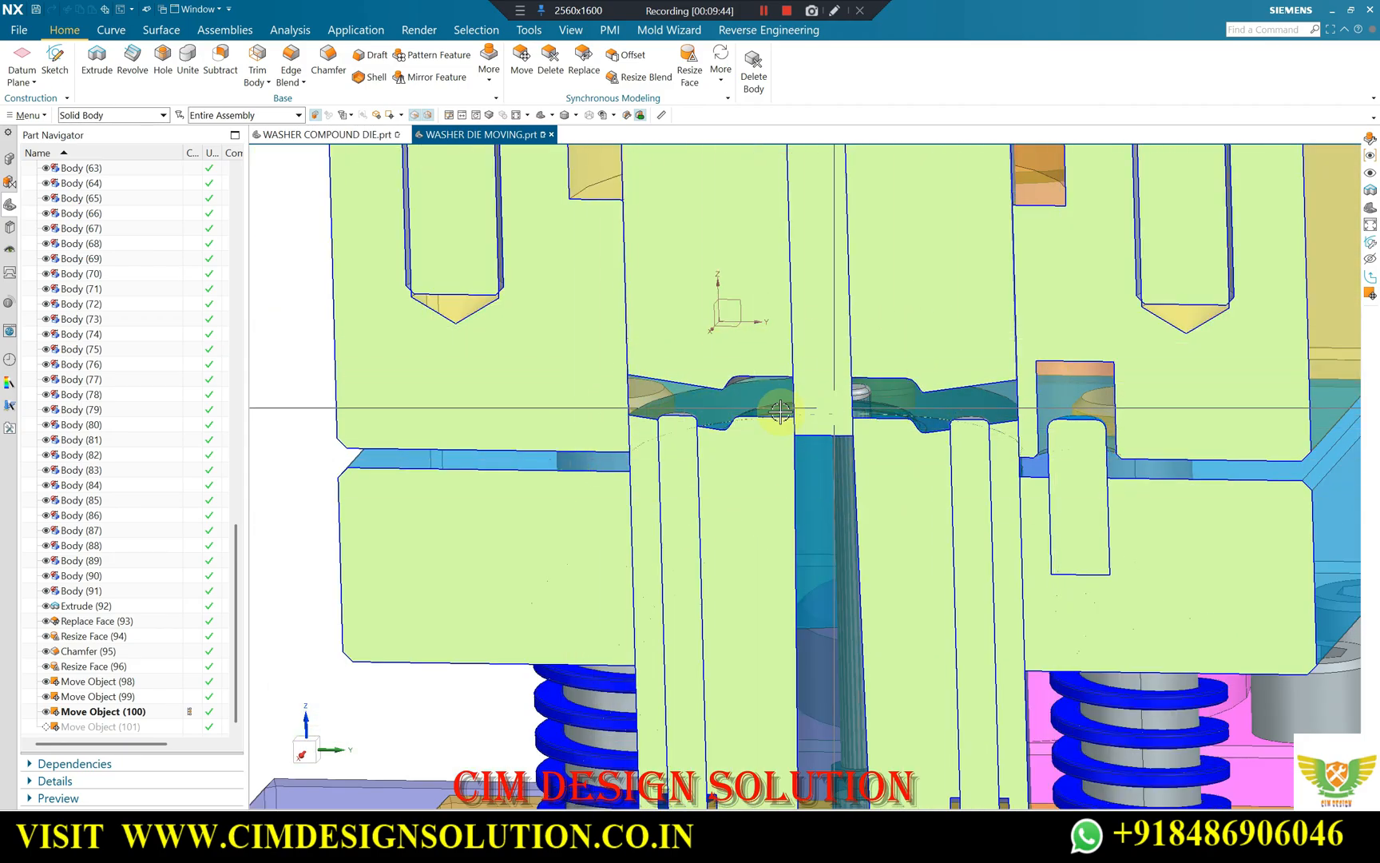
# Compare the pin tops with the lower forming face, and review the pins and springs in the full section.
pyautogui.scroll(5, 648, 399)
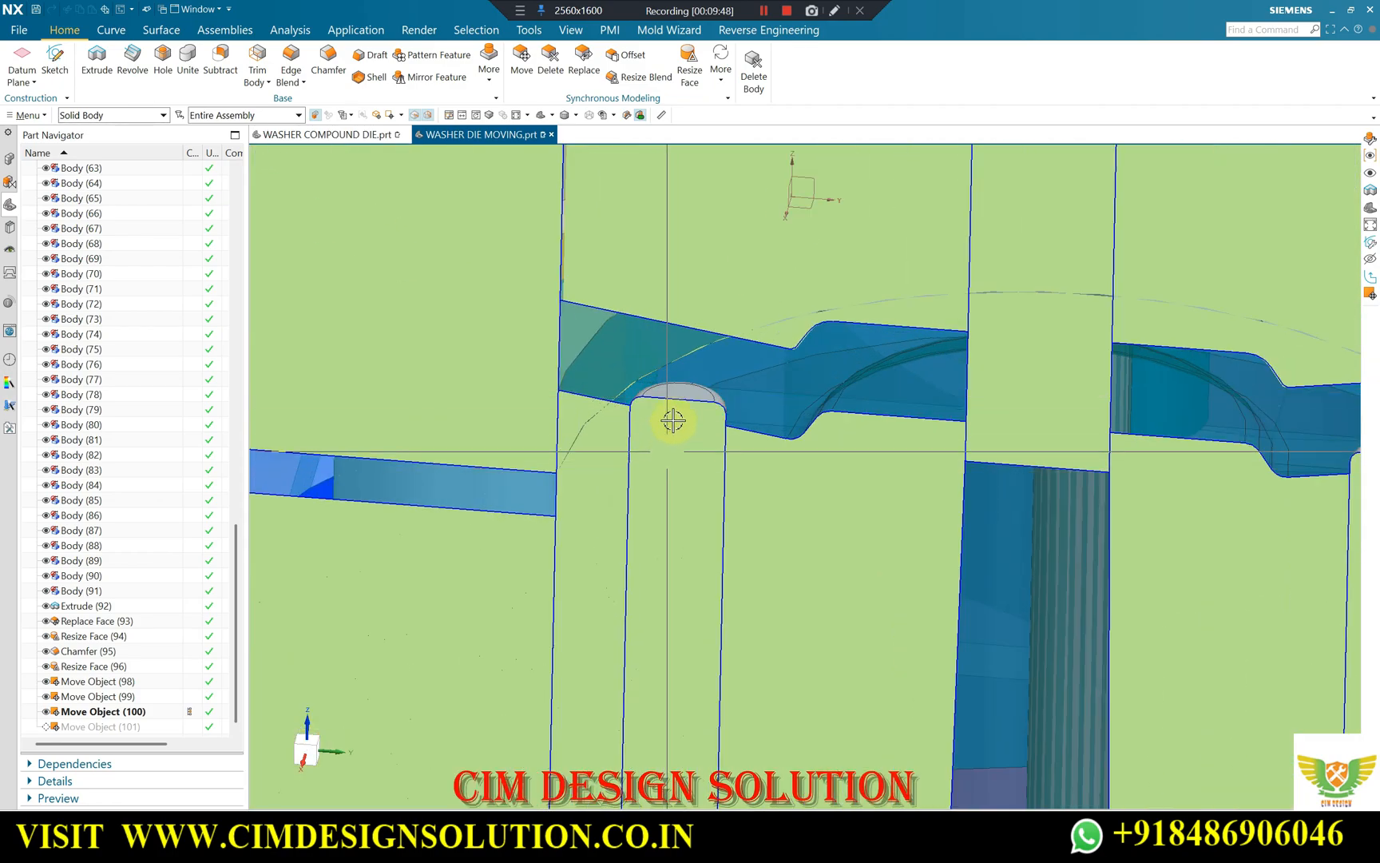
pyautogui.scroll(-2, 619, 389)
pyautogui.moveTo(619, 390); pyautogui.dragTo(594, 443, button='middle')
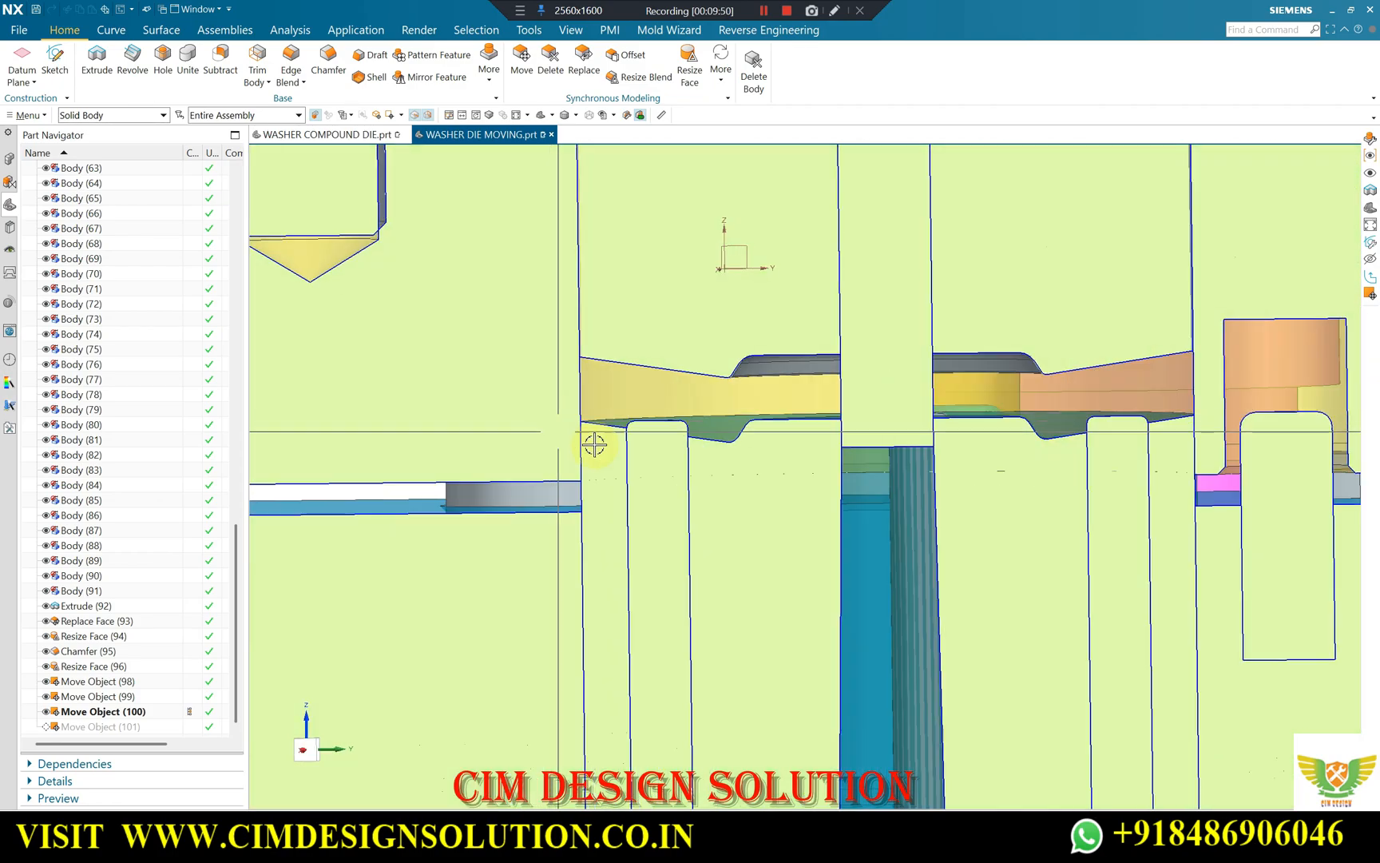
pyautogui.scroll(1, 659, 440)
pyautogui.scroll(3, 659, 440)
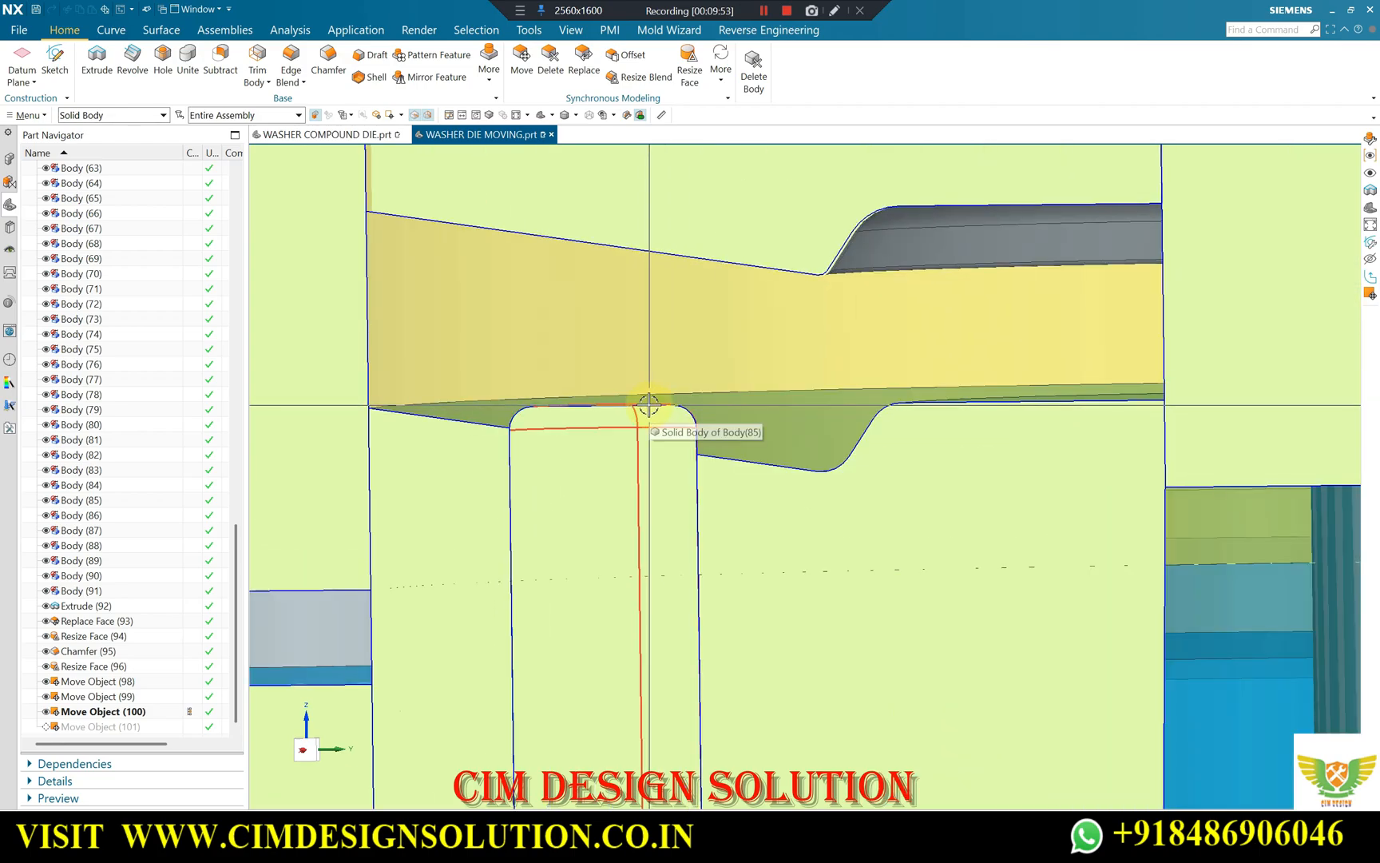
pyautogui.scroll(-4, 578, 318)
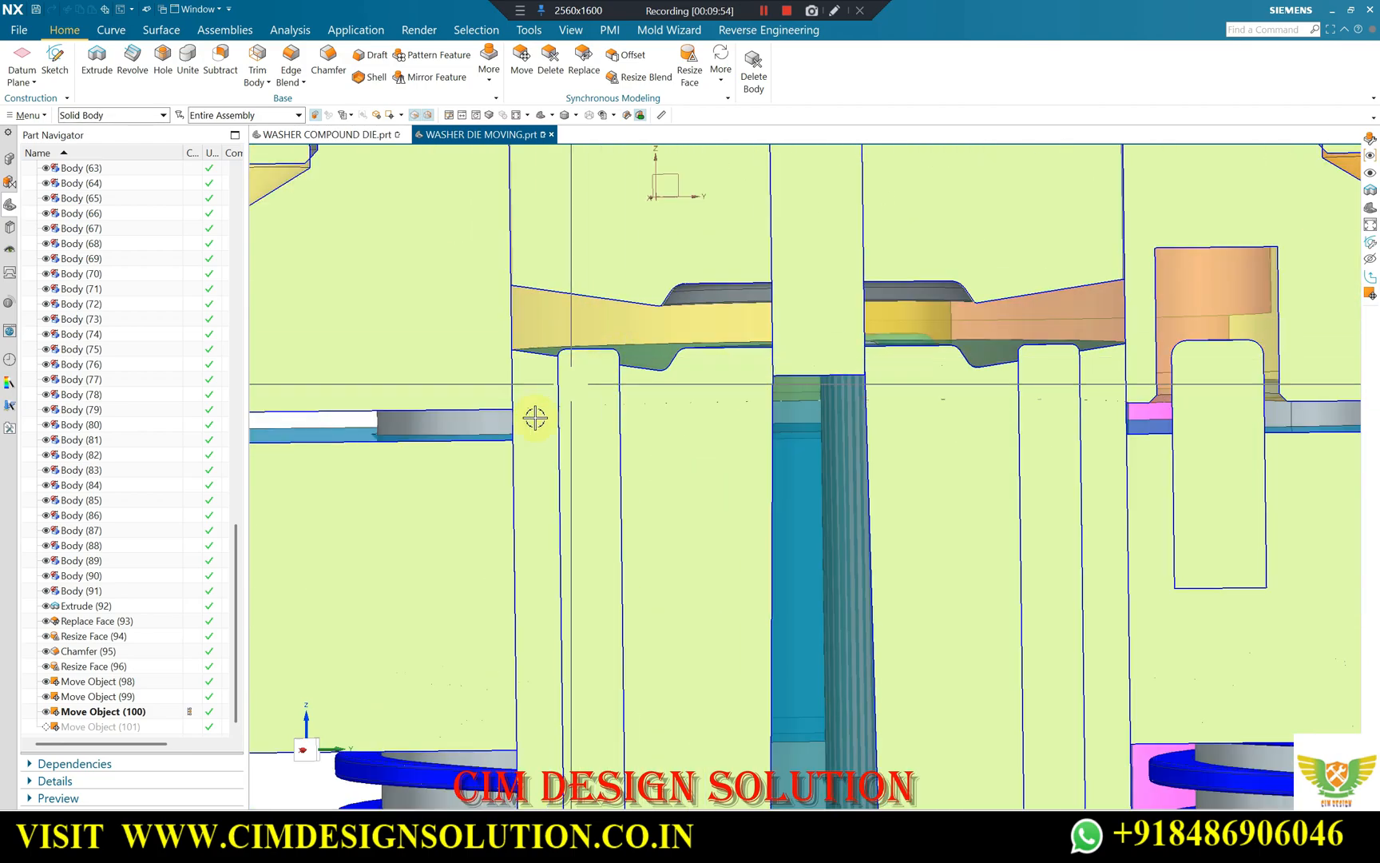
pyautogui.scroll(-4, 534, 418)
pyautogui.scroll(1, 920, 425)
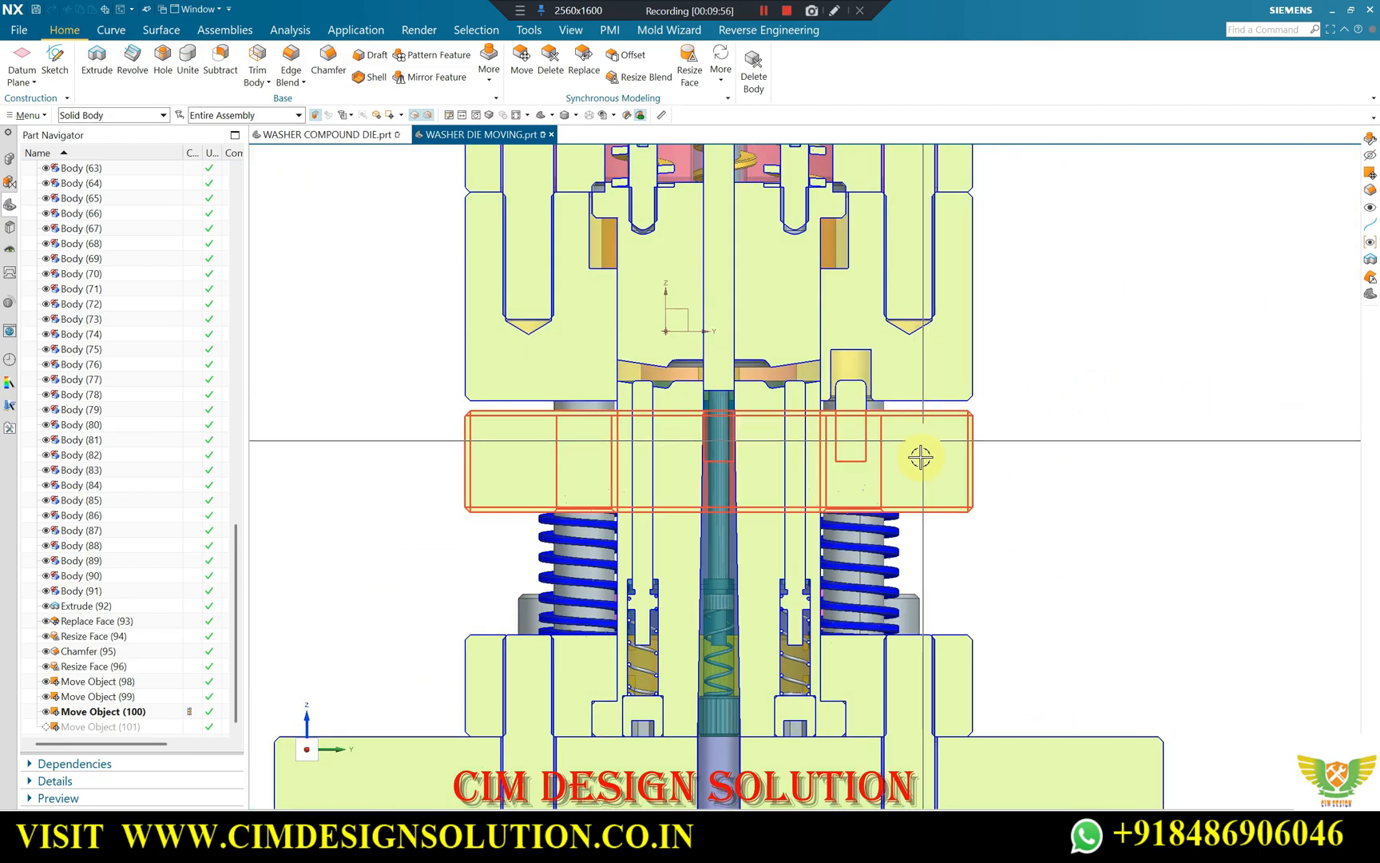
# Examine the cavity between the upper and lower forming faces and the lower end of the central punch in section.
pyautogui.scroll(5, 607, 440)
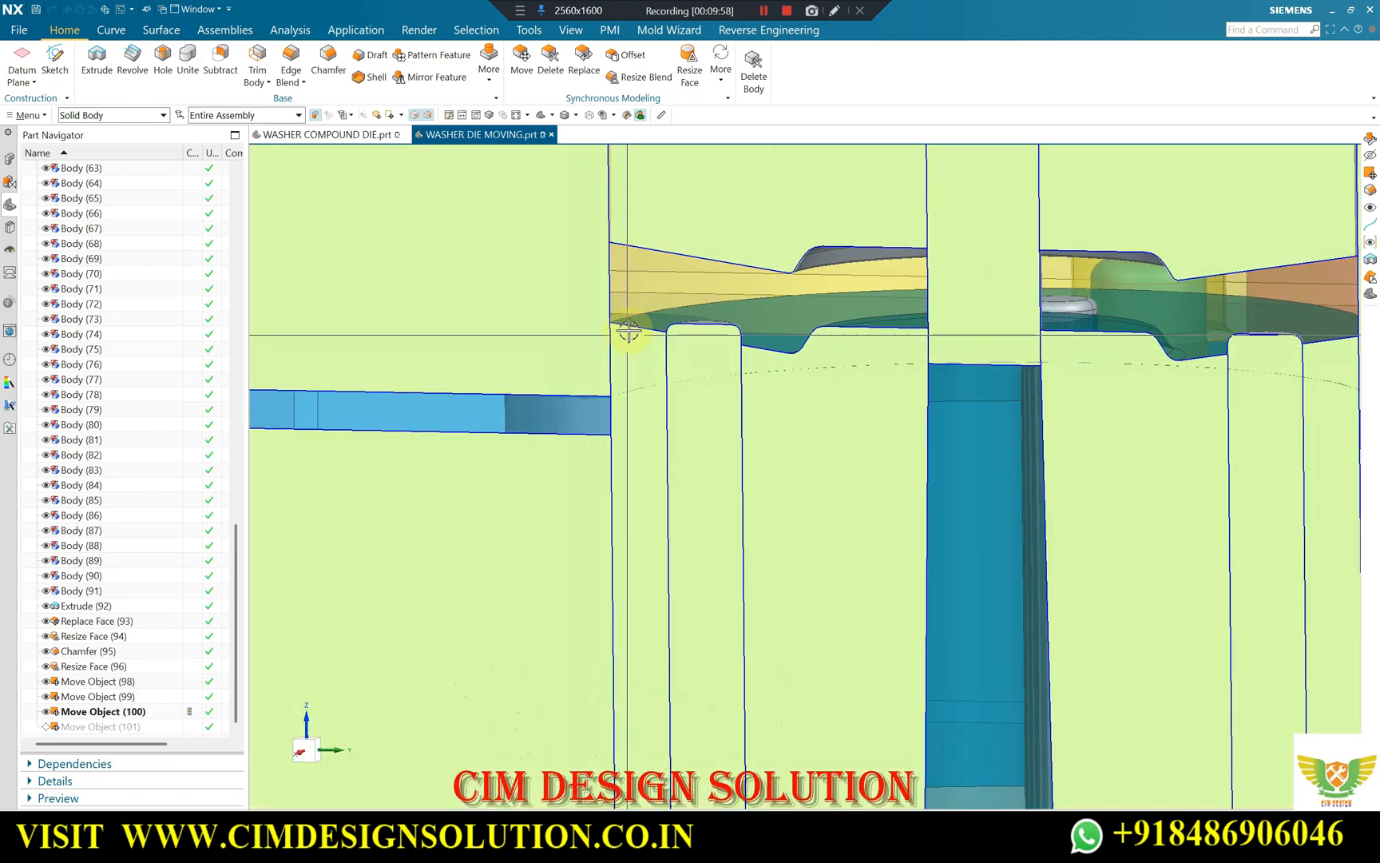
pyautogui.scroll(2, 628, 332)
pyautogui.scroll(-4, 672, 290)
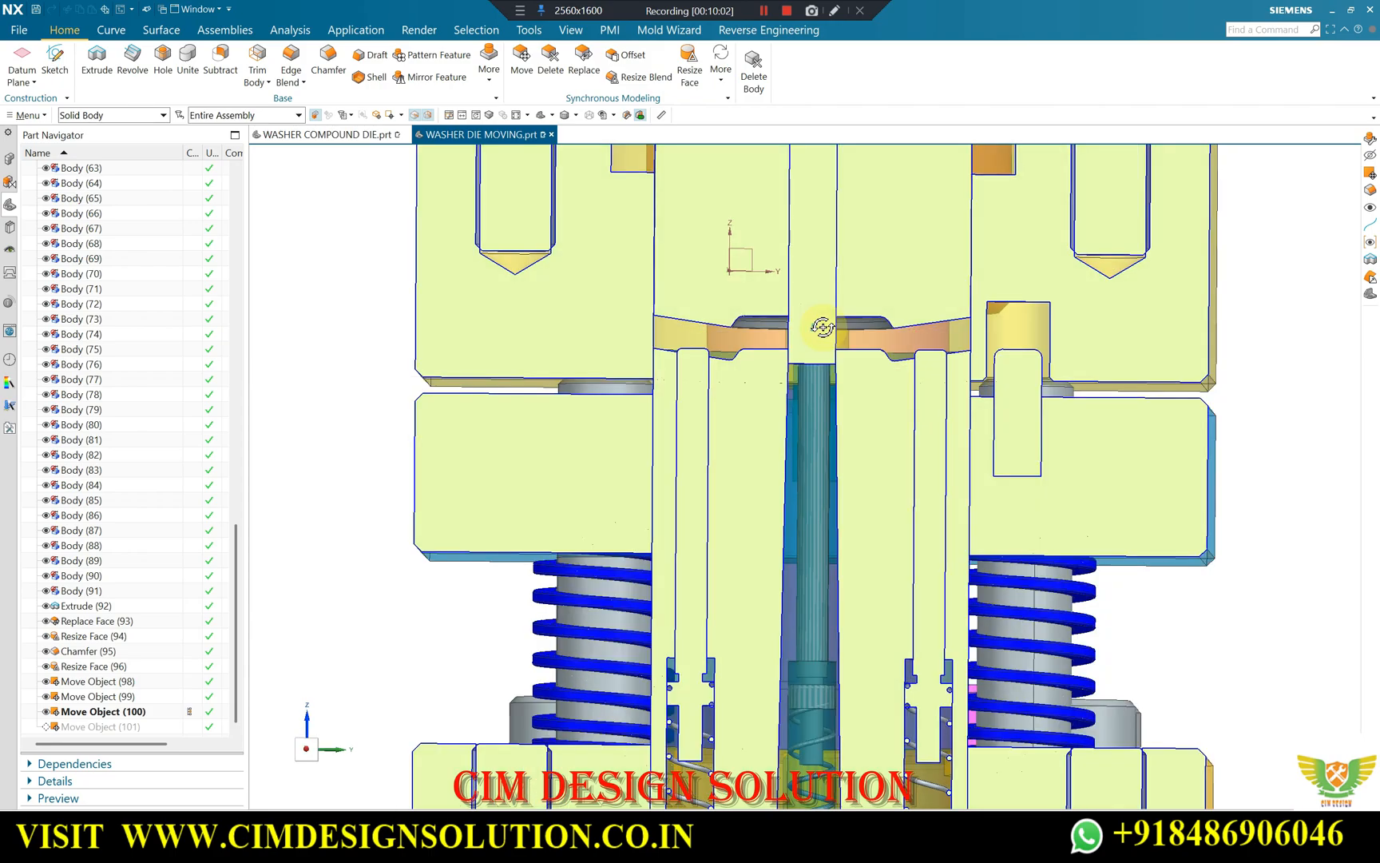
pyautogui.moveTo(823, 327); pyautogui.dragTo(831, 358, button='middle')
pyautogui.scroll(3, 832, 360)
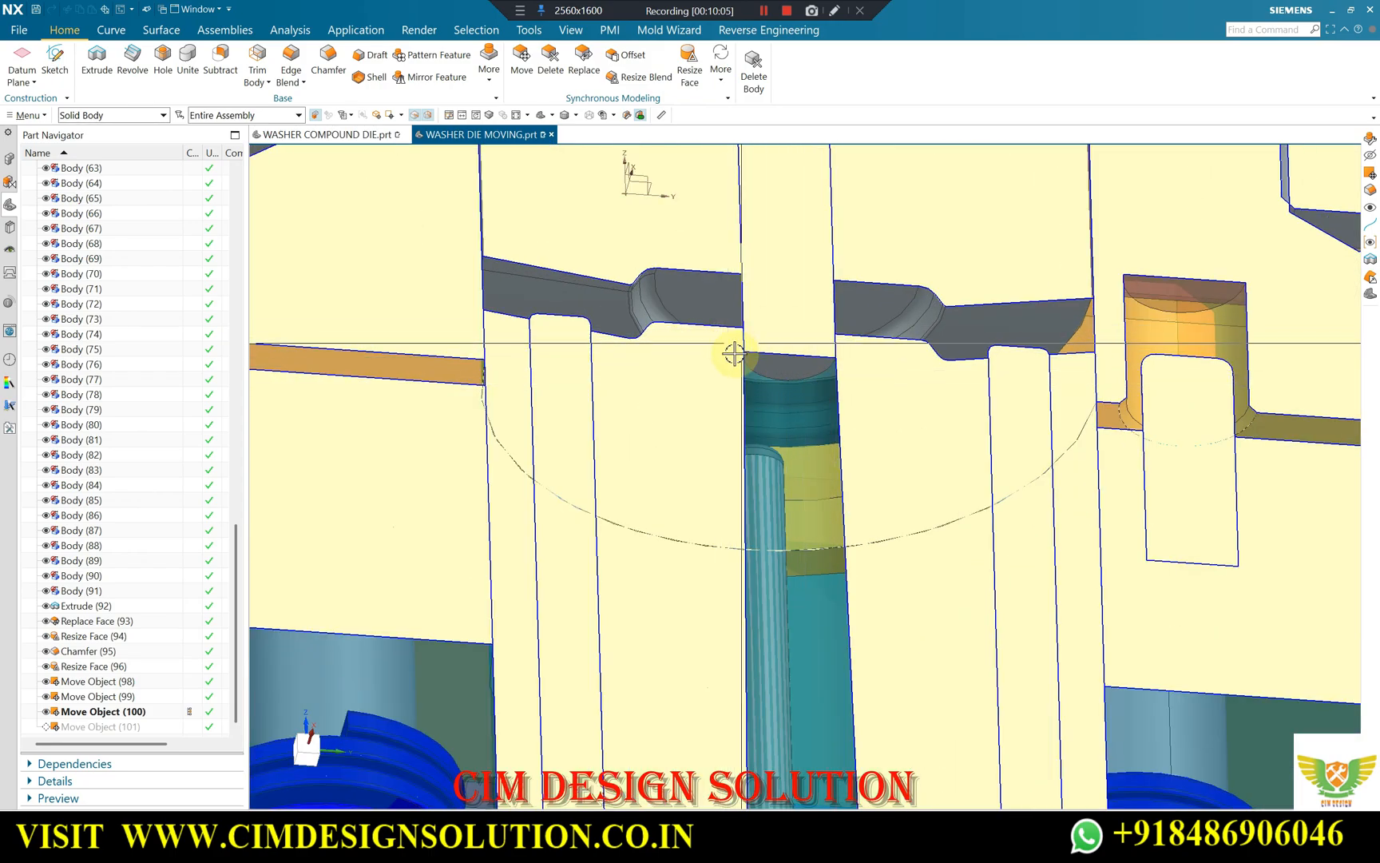
pyautogui.scroll(-2, 841, 377)
# Inspect the stepped washer profile on both sides of the central punch and its relation to the adjoining pins and springs.
pyautogui.moveTo(803, 320)
pyautogui.mouseDown(button='middle')
pyautogui.moveTo(798, 413)
pyautogui.moveTo(805, 382)
pyautogui.moveTo(818, 397)
pyautogui.moveTo(799, 358)
pyautogui.moveTo(736, 407)
pyautogui.moveTo(600, 350)
pyautogui.moveTo(607, 339)
pyautogui.moveTo(625, 351)
pyautogui.moveTo(610, 333)
pyautogui.mouseUp(button='middle')
pyautogui.scroll(1, 797, 357)
pyautogui.scroll(3, 701, 327)
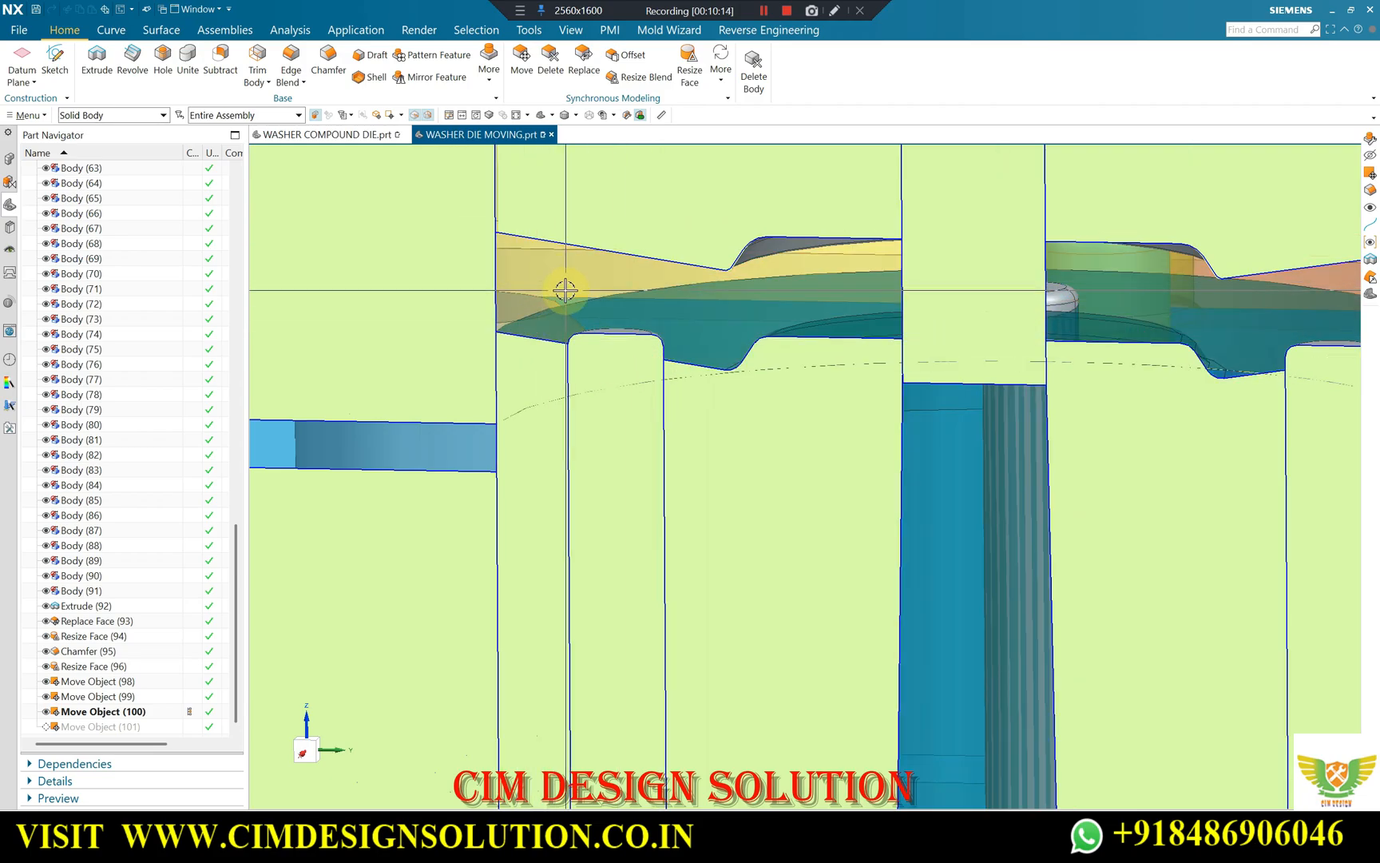
pyautogui.scroll(-3, 627, 320)
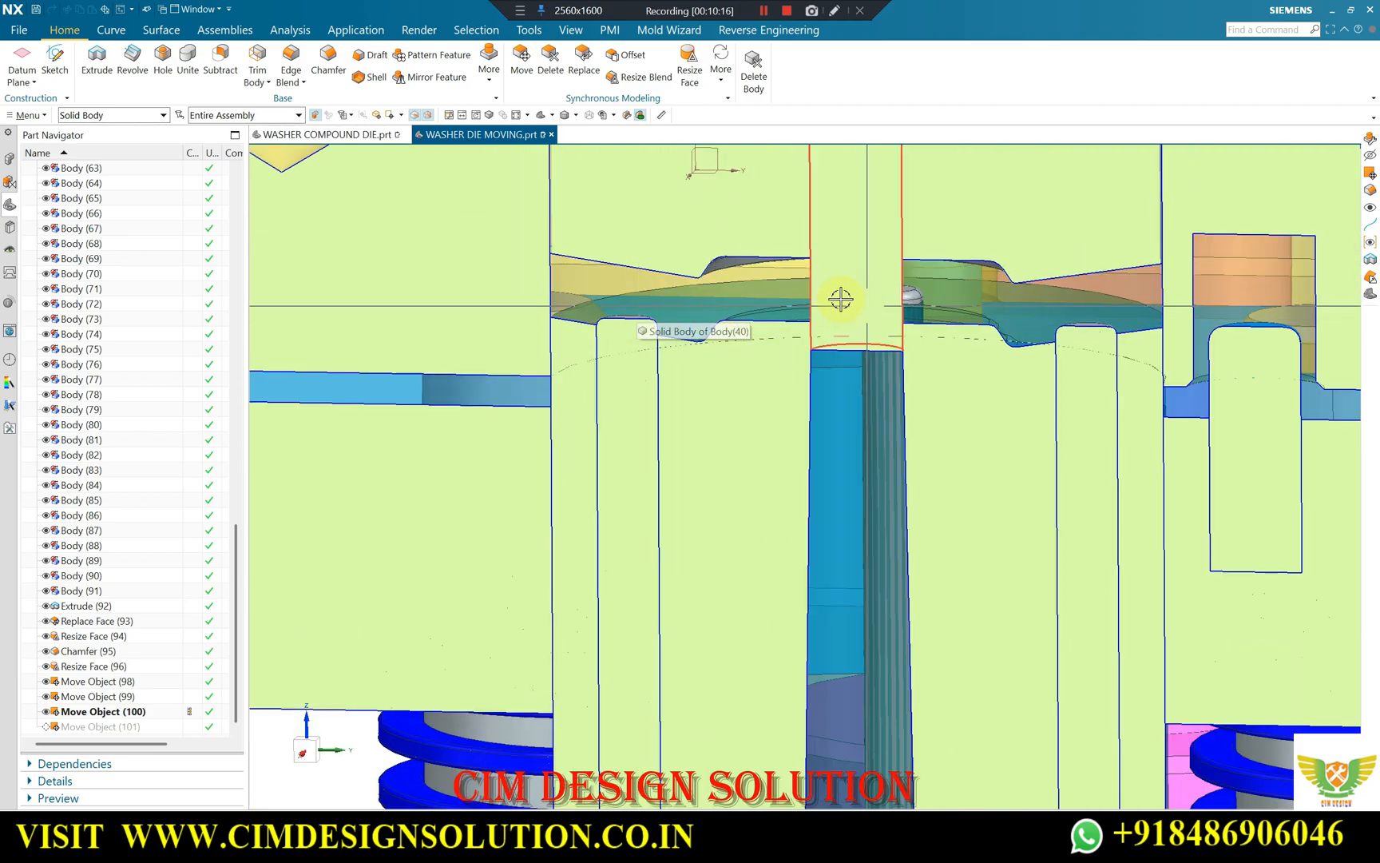
pyautogui.scroll(2, 762, 268)
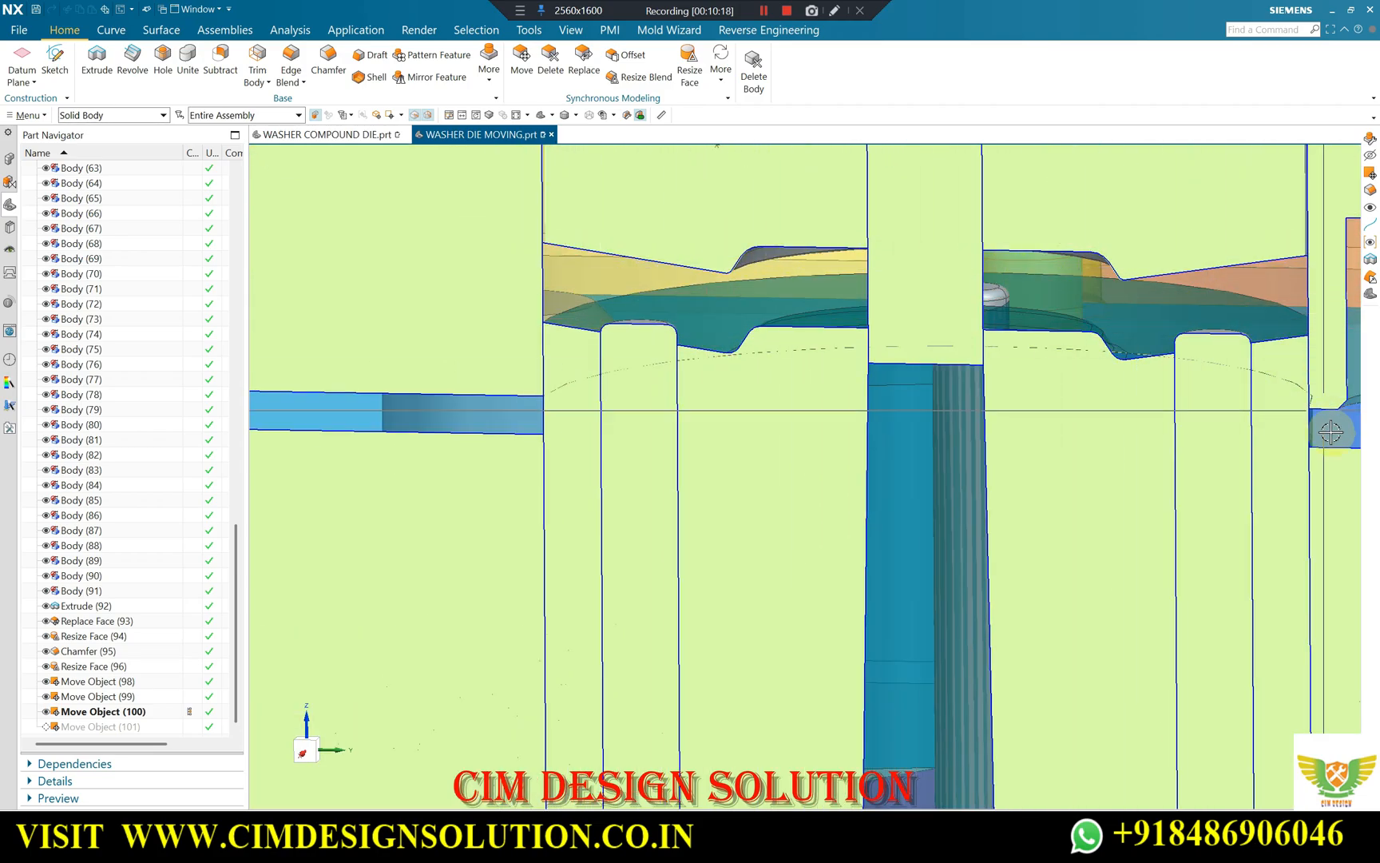
pyautogui.moveTo(948, 297); pyautogui.dragTo(971, 327, button='middle')
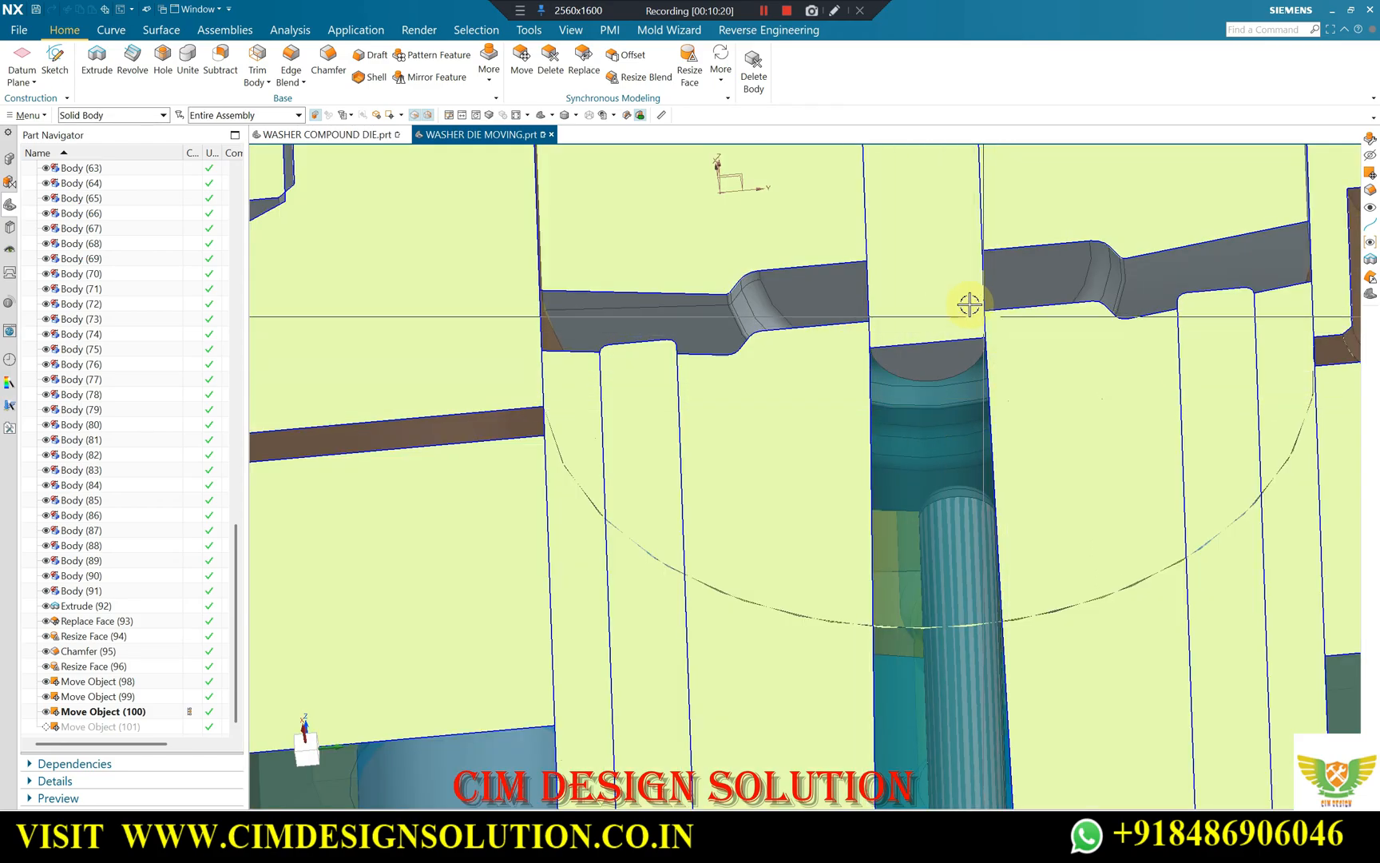
pyautogui.scroll(-5, 913, 303)
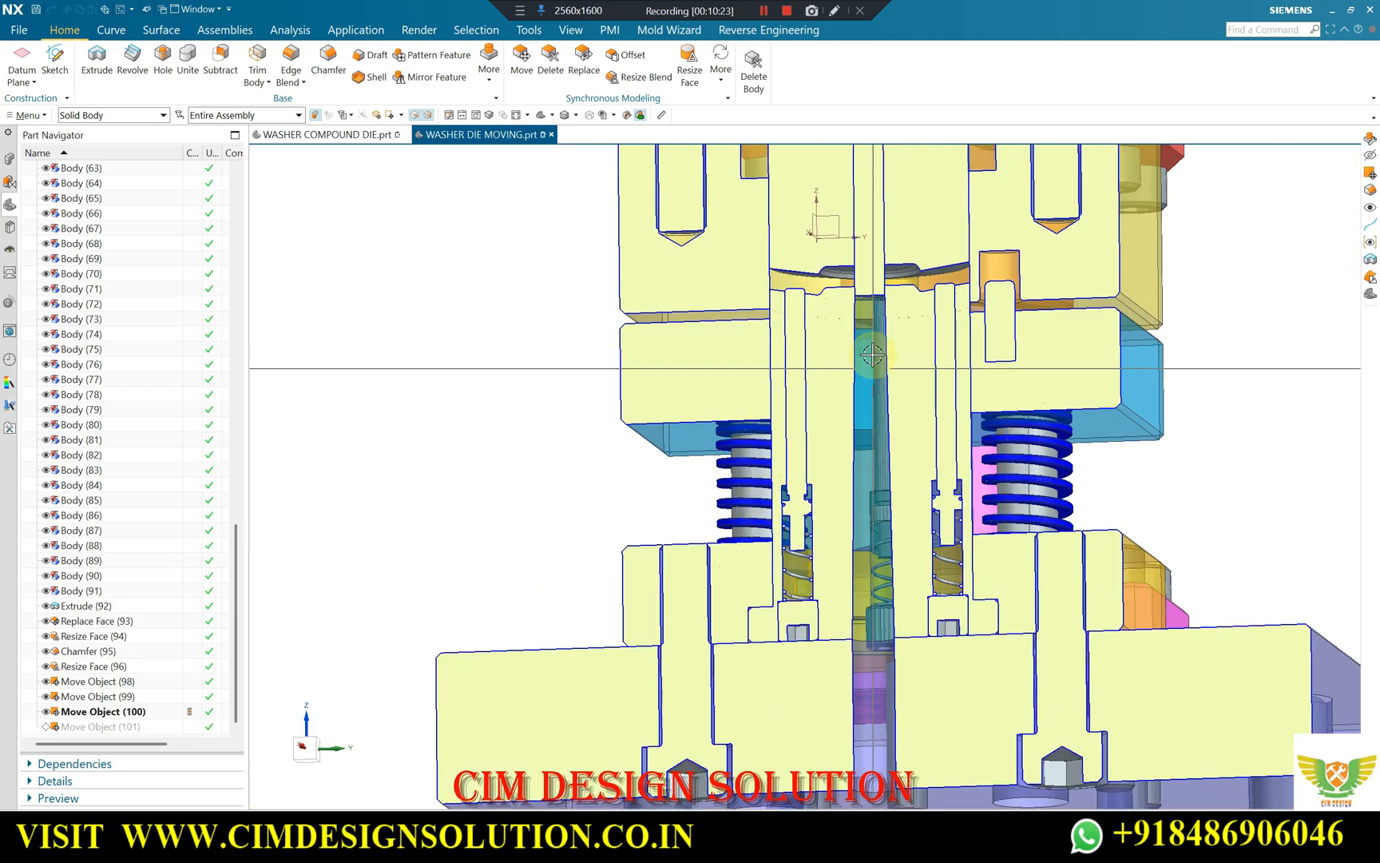
pyautogui.scroll(-2, 873, 354)
pyautogui.moveTo(873, 354); pyautogui.dragTo(882, 365, button='middle')
# Switch to WASHER COMPOUND DIE.prt to view the blanked strip in the full die, and return to WASHER DIE MOVING.prt.
pyautogui.click(327, 134)
pyautogui.scroll(-4, 789, 381)
pyautogui.scroll(-2, 790, 381)
pyautogui.moveTo(790, 381); pyautogui.dragTo(1048, 506, button='middle')
pyautogui.scroll(3, 776, 484)
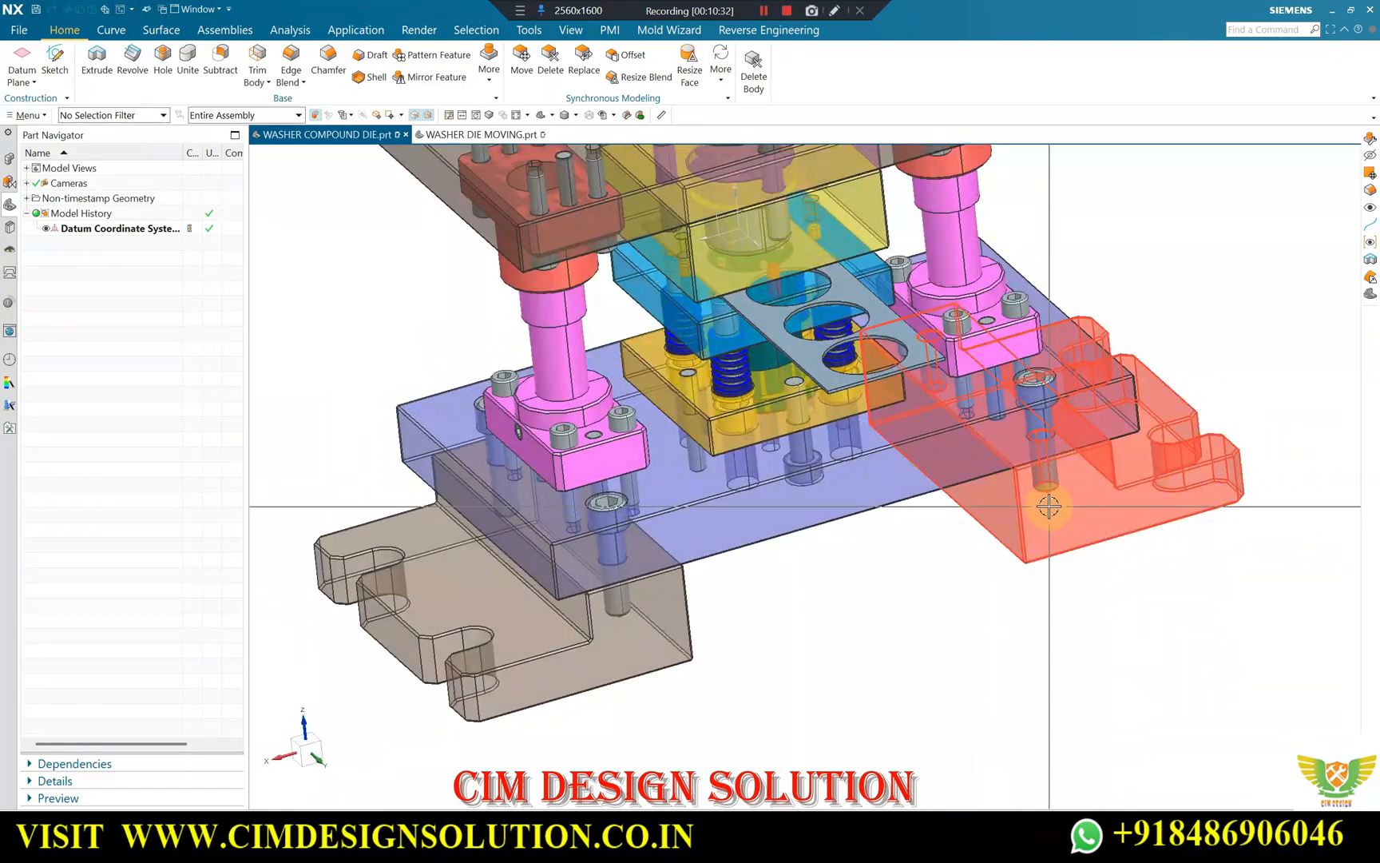
pyautogui.click(469, 141)
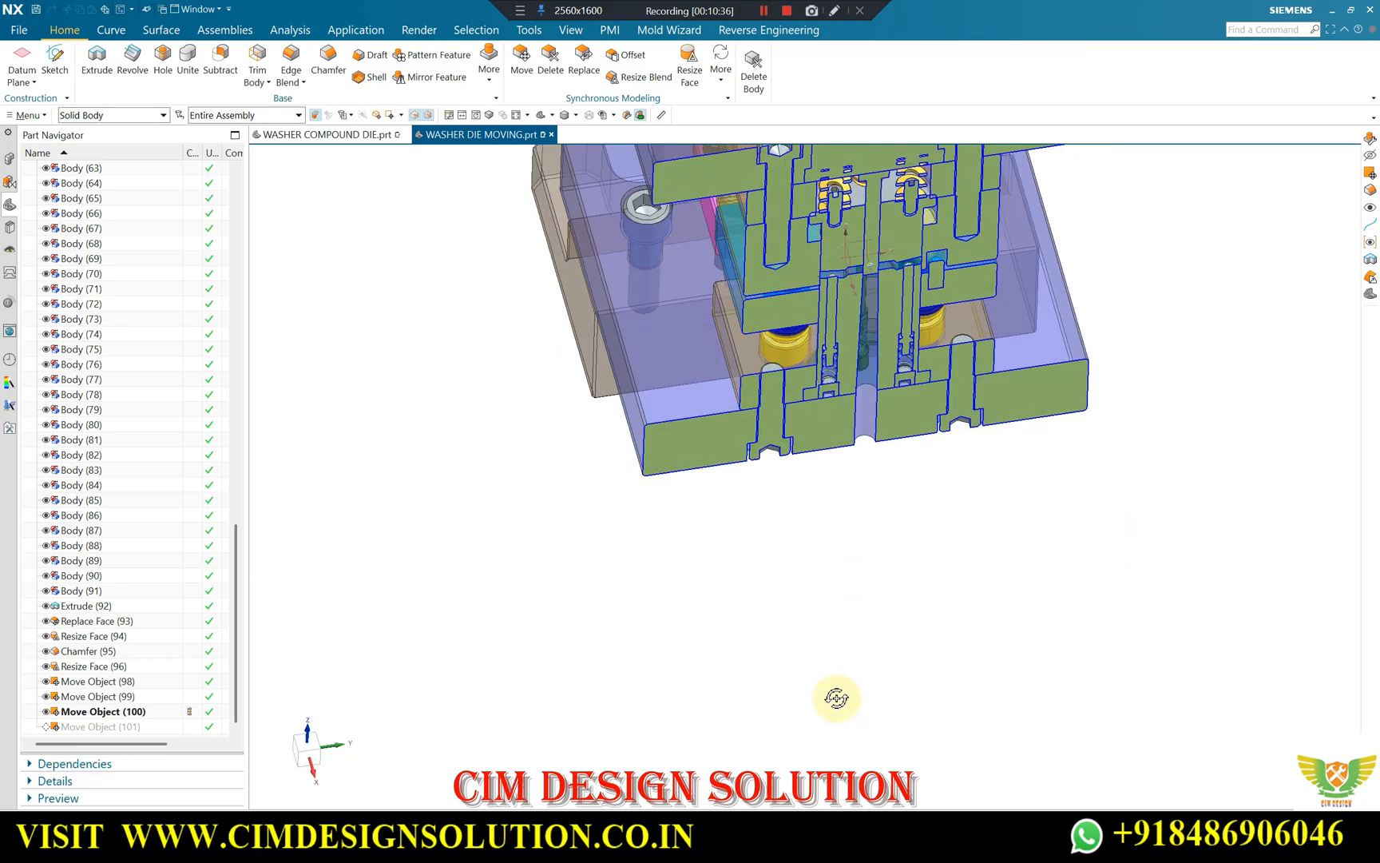
# Examine the pin tops against the sloped lower forming face from slightly below and above.
pyautogui.scroll(5, 885, 279)
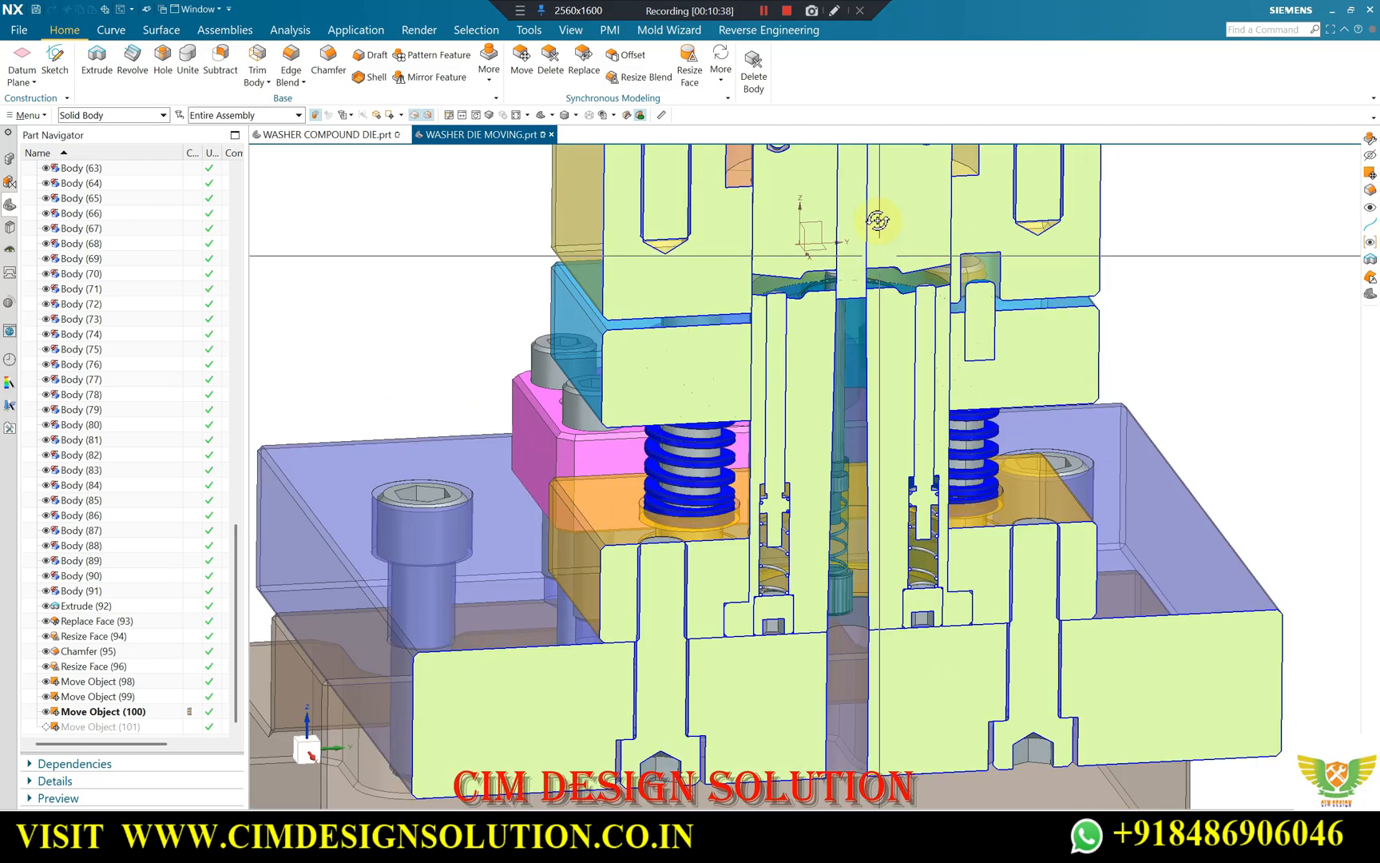
pyautogui.scroll(2, 837, 277)
pyautogui.moveTo(834, 279); pyautogui.dragTo(616, 292, button='middle')
pyautogui.scroll(-1, 651, 320)
pyautogui.scroll(1, 652, 321)
pyautogui.scroll(4, 640, 302)
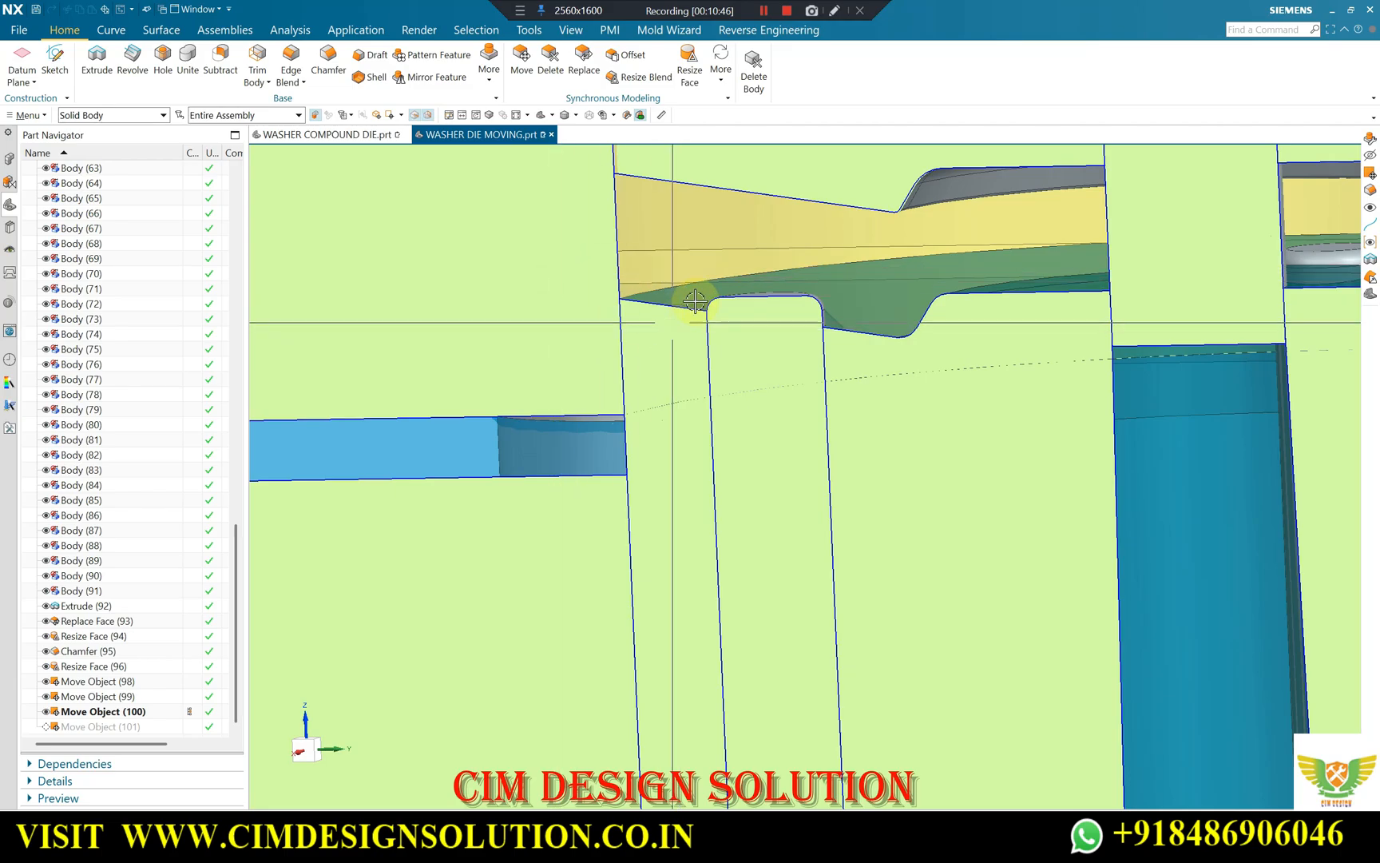
pyautogui.scroll(-3, 663, 301)
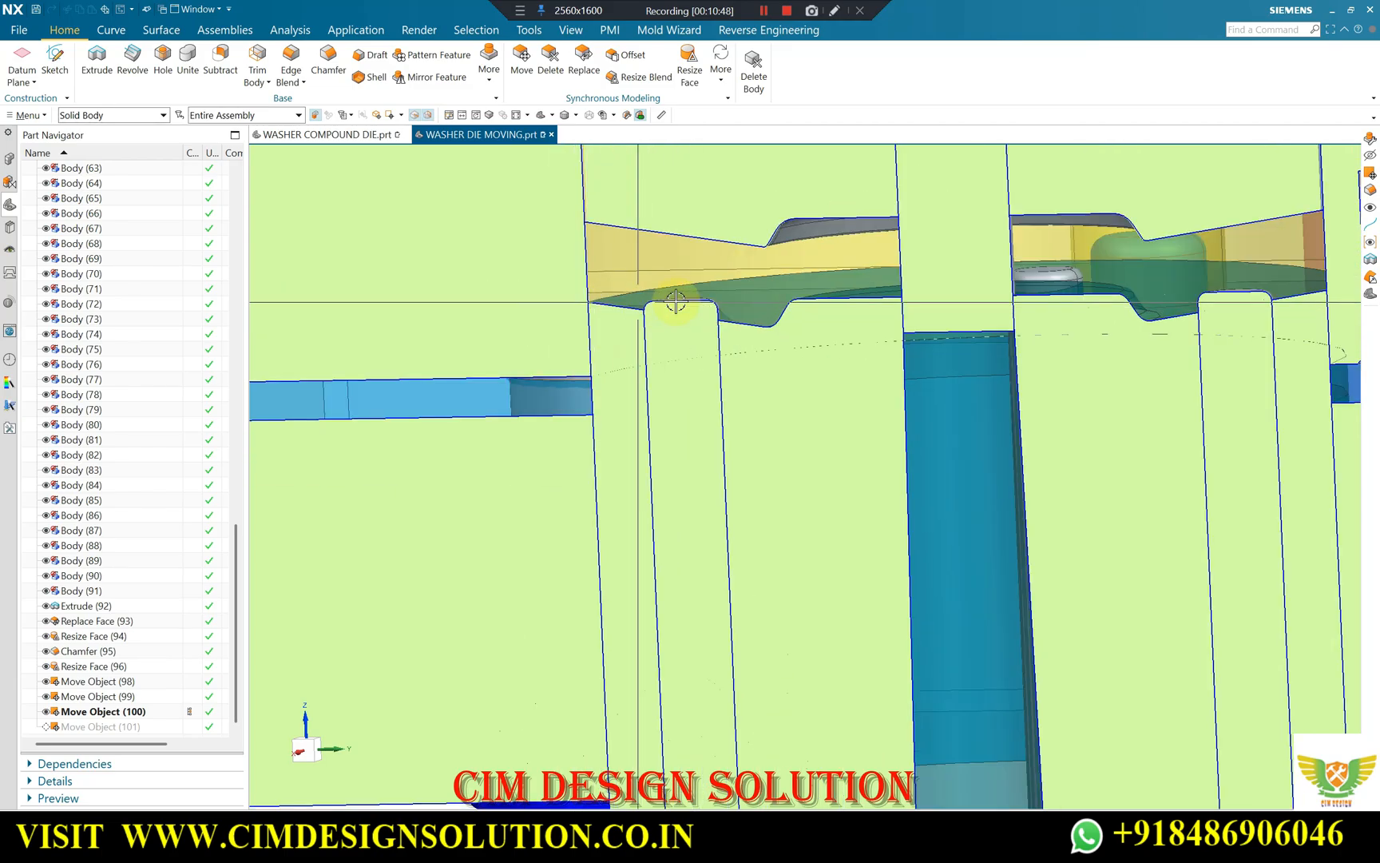
pyautogui.scroll(-2, 662, 295)
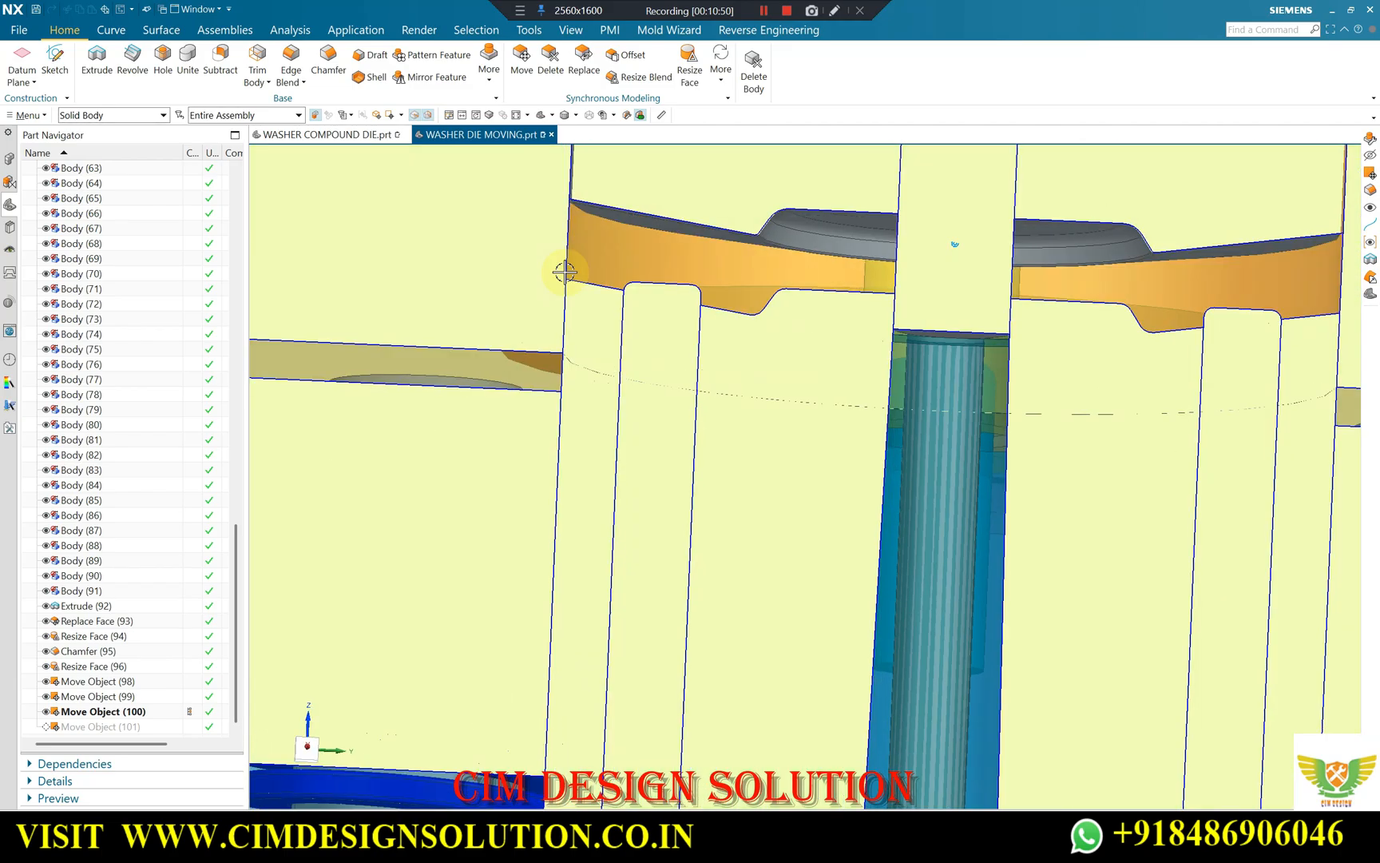
# Review the forming cavity from several angles and in a straight front section, checking the upper block's forming profile.
pyautogui.moveTo(770, 320); pyautogui.dragTo(928, 313, button='middle')
pyautogui.scroll(2, 928, 313)
pyautogui.moveTo(774, 328); pyautogui.dragTo(777, 360, button='middle')
pyautogui.scroll(-1, 721, 324)
pyautogui.scroll(-3, 791, 339)
pyautogui.scroll(-1, 829, 318)
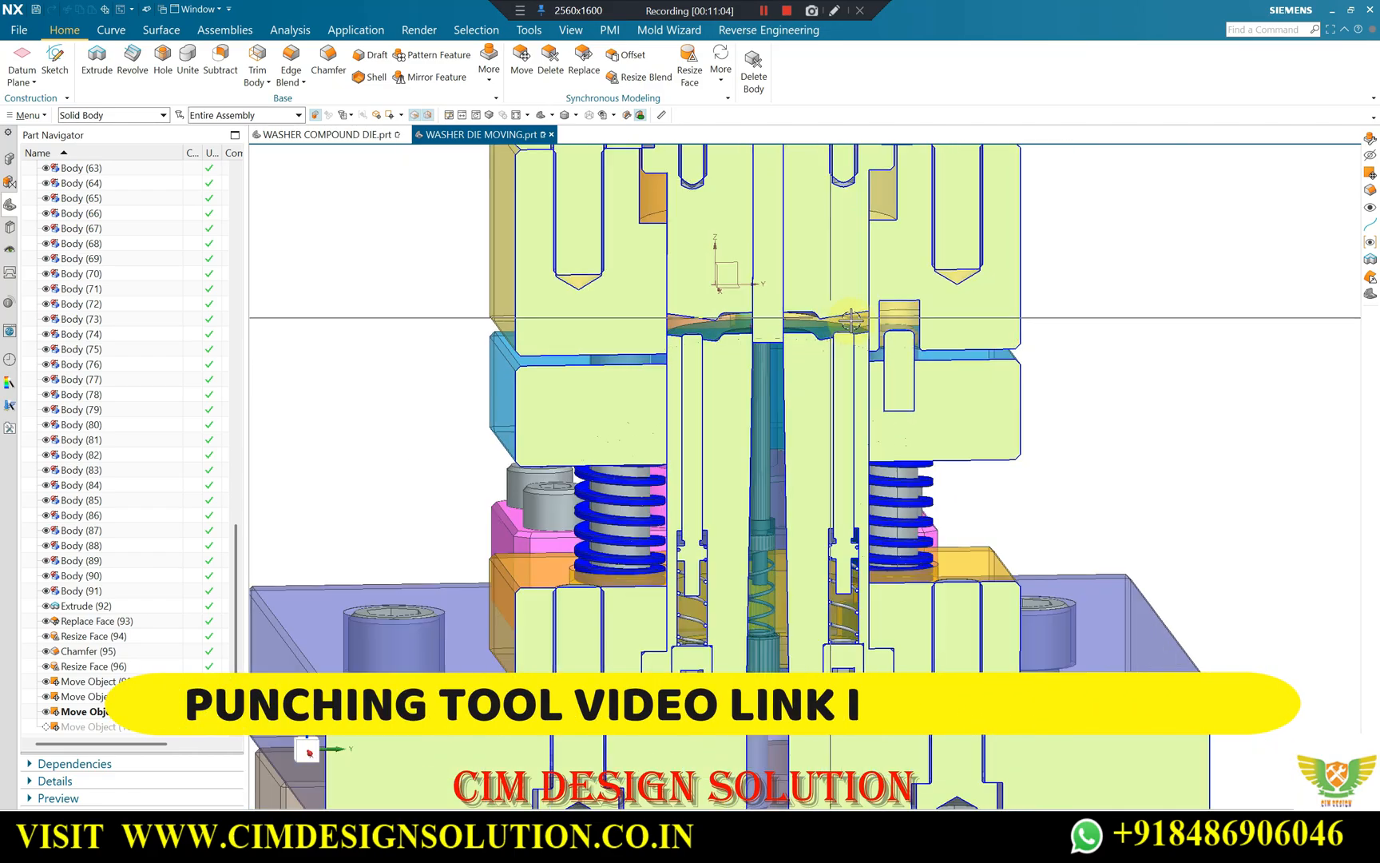
pyautogui.scroll(-2, 841, 320)
pyautogui.press('F8')
pyautogui.scroll(1, 1069, 345)
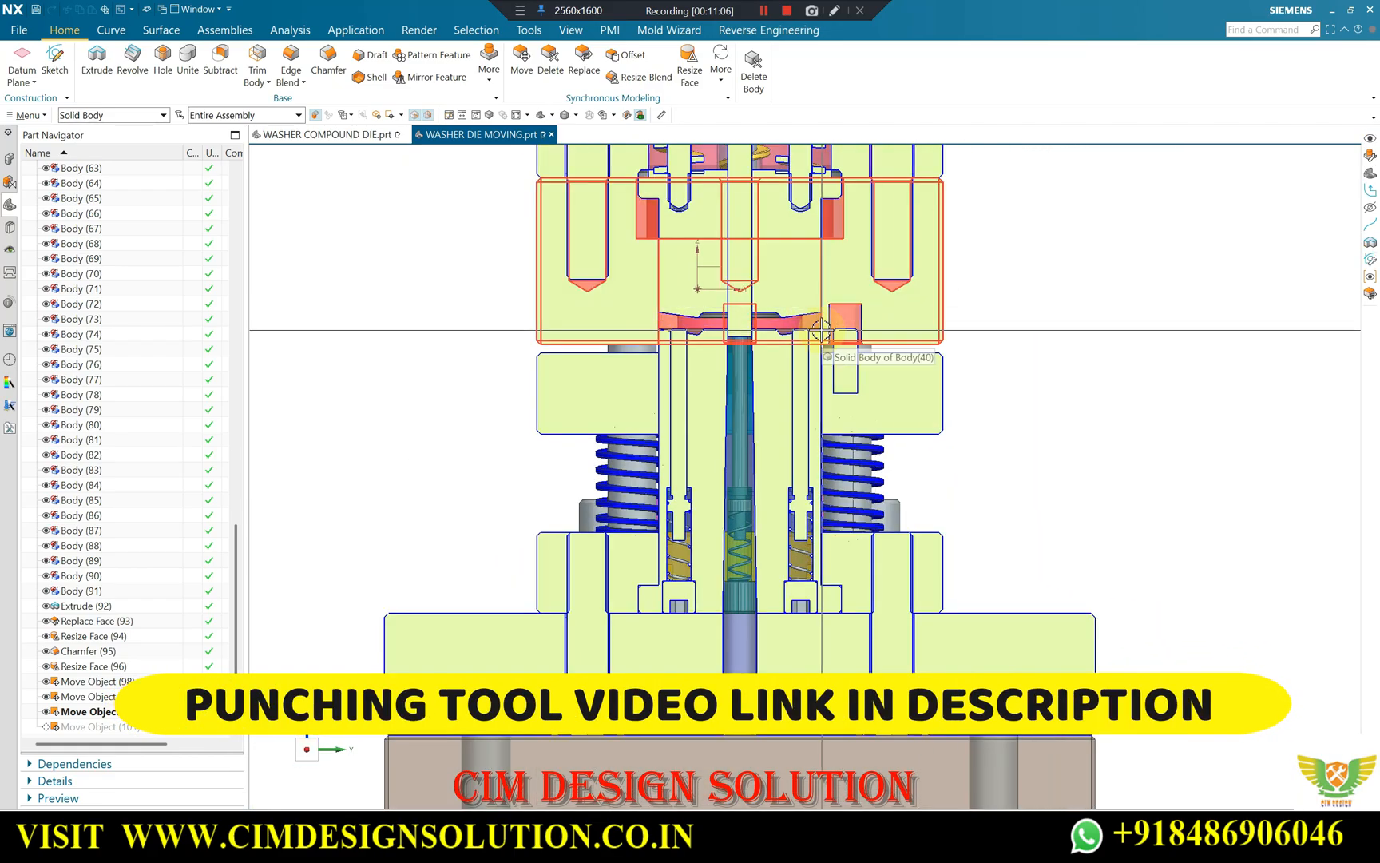
pyautogui.scroll(4, 842, 373)
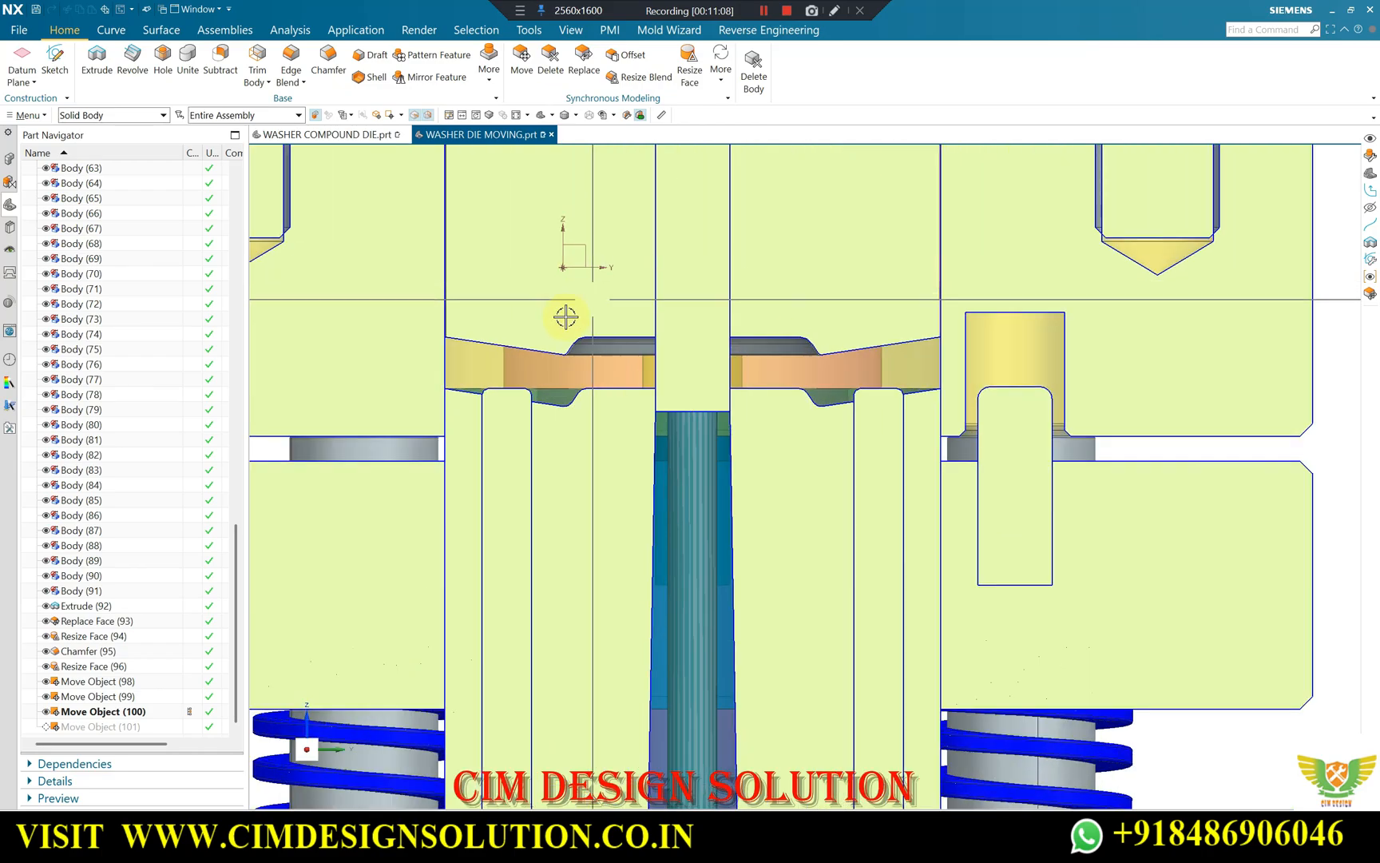
pyautogui.scroll(3, 819, 413)
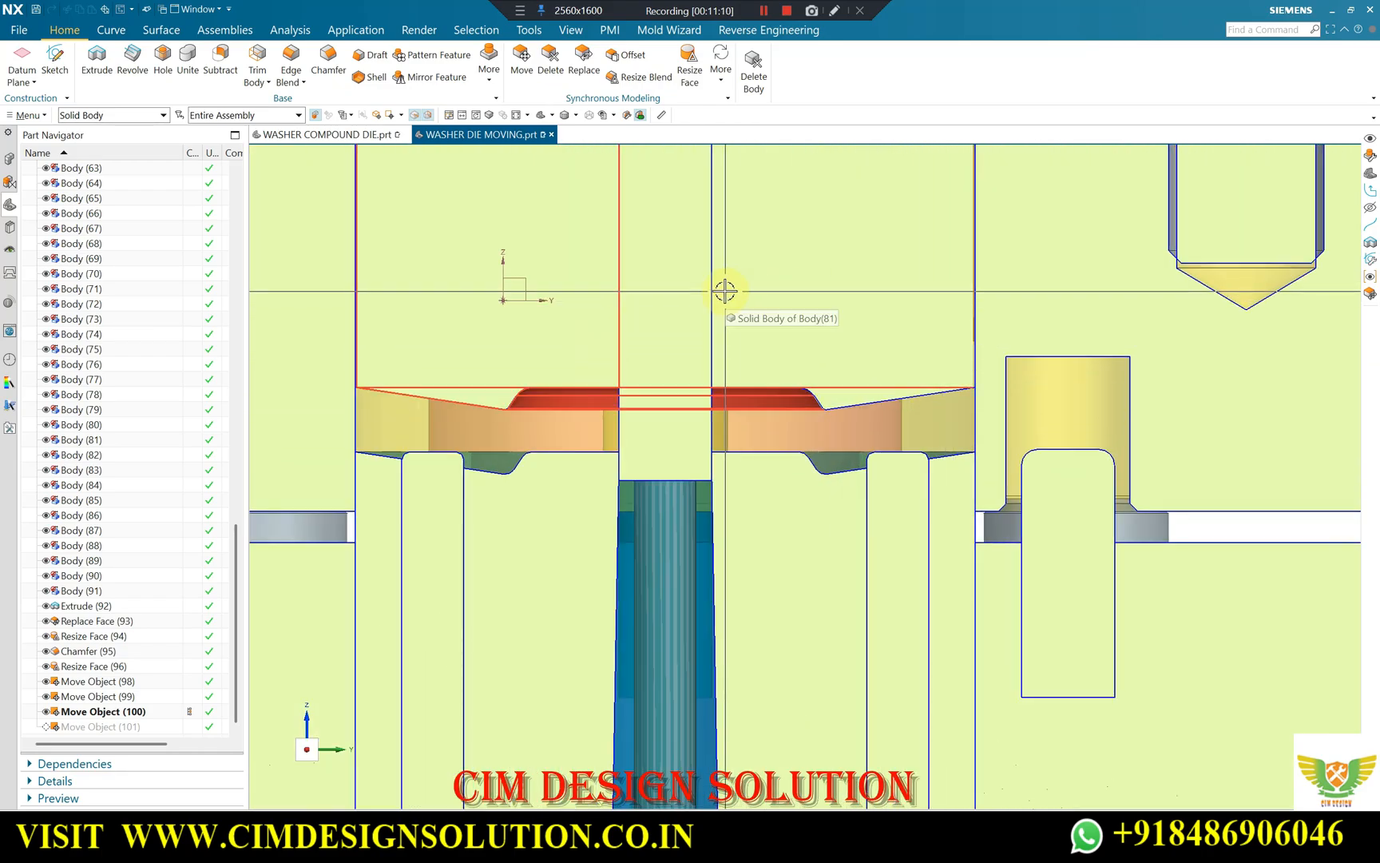
# Examine the inner block's shoulder, its springs and its clearance in the upper die pocket before the final movement.
pyautogui.scroll(-2, 725, 292)
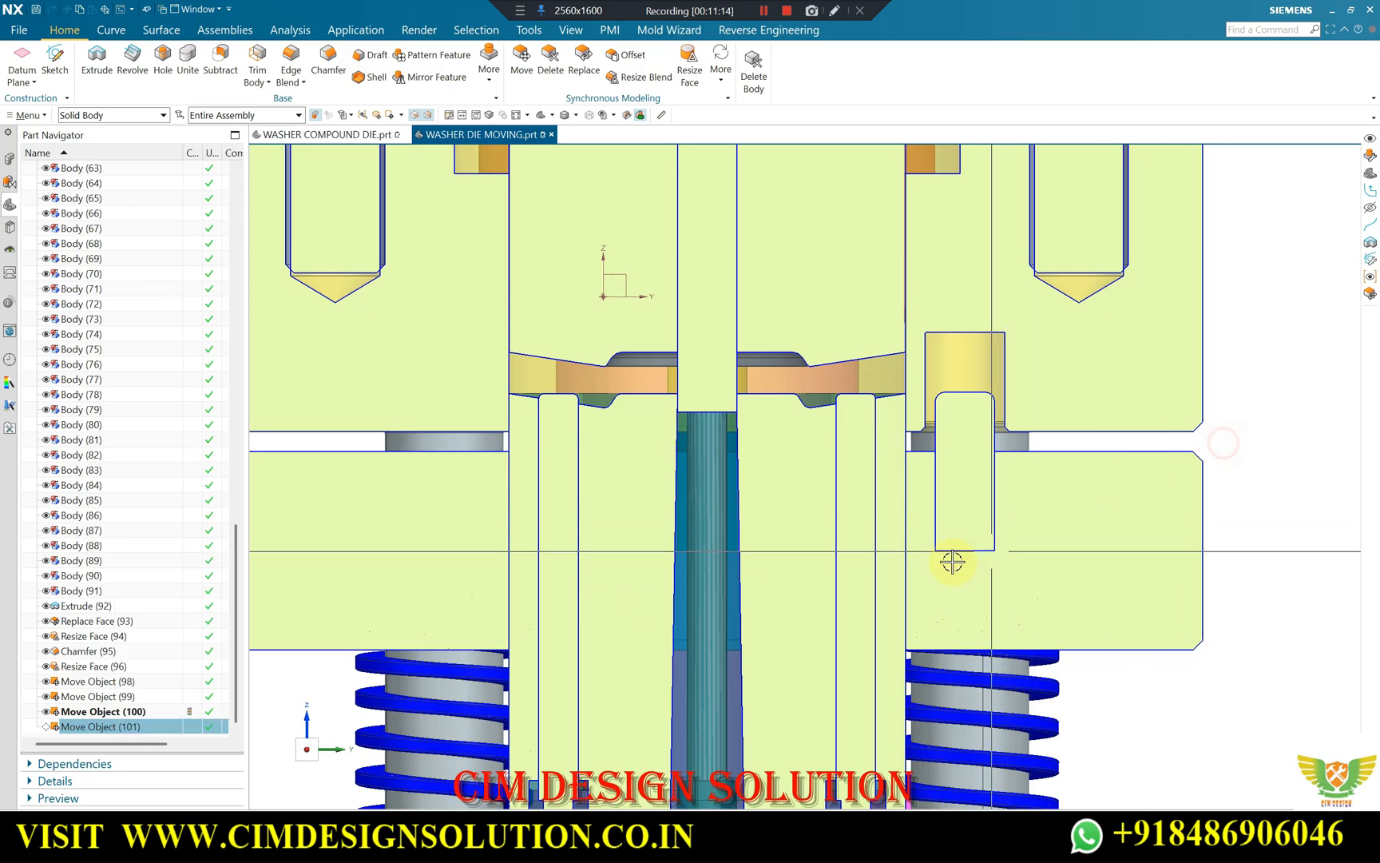
pyautogui.scroll(-3, 826, 283)
pyautogui.scroll(5, 702, 317)
pyautogui.scroll(-3, 639, 324)
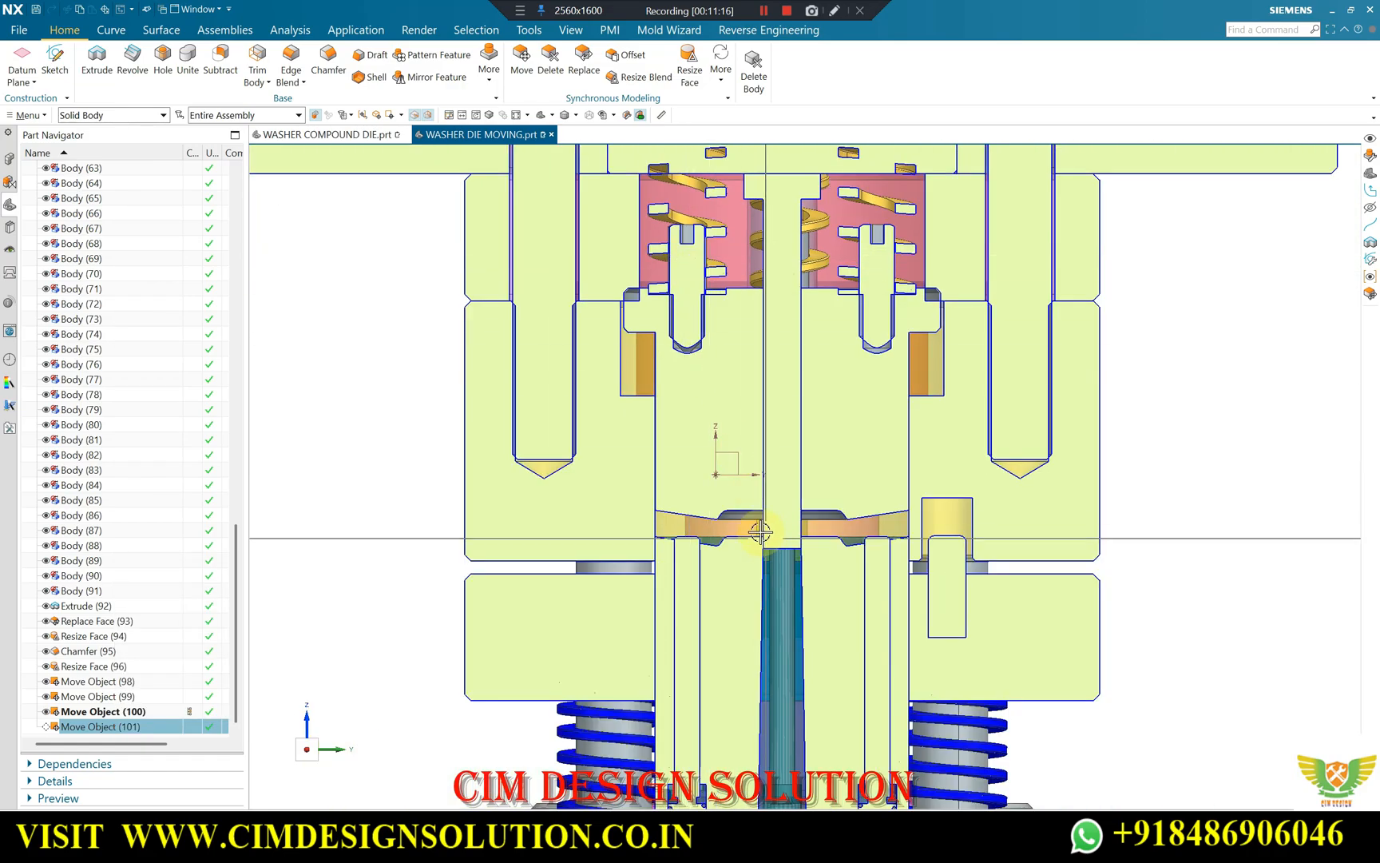
pyautogui.scroll(5, 632, 299)
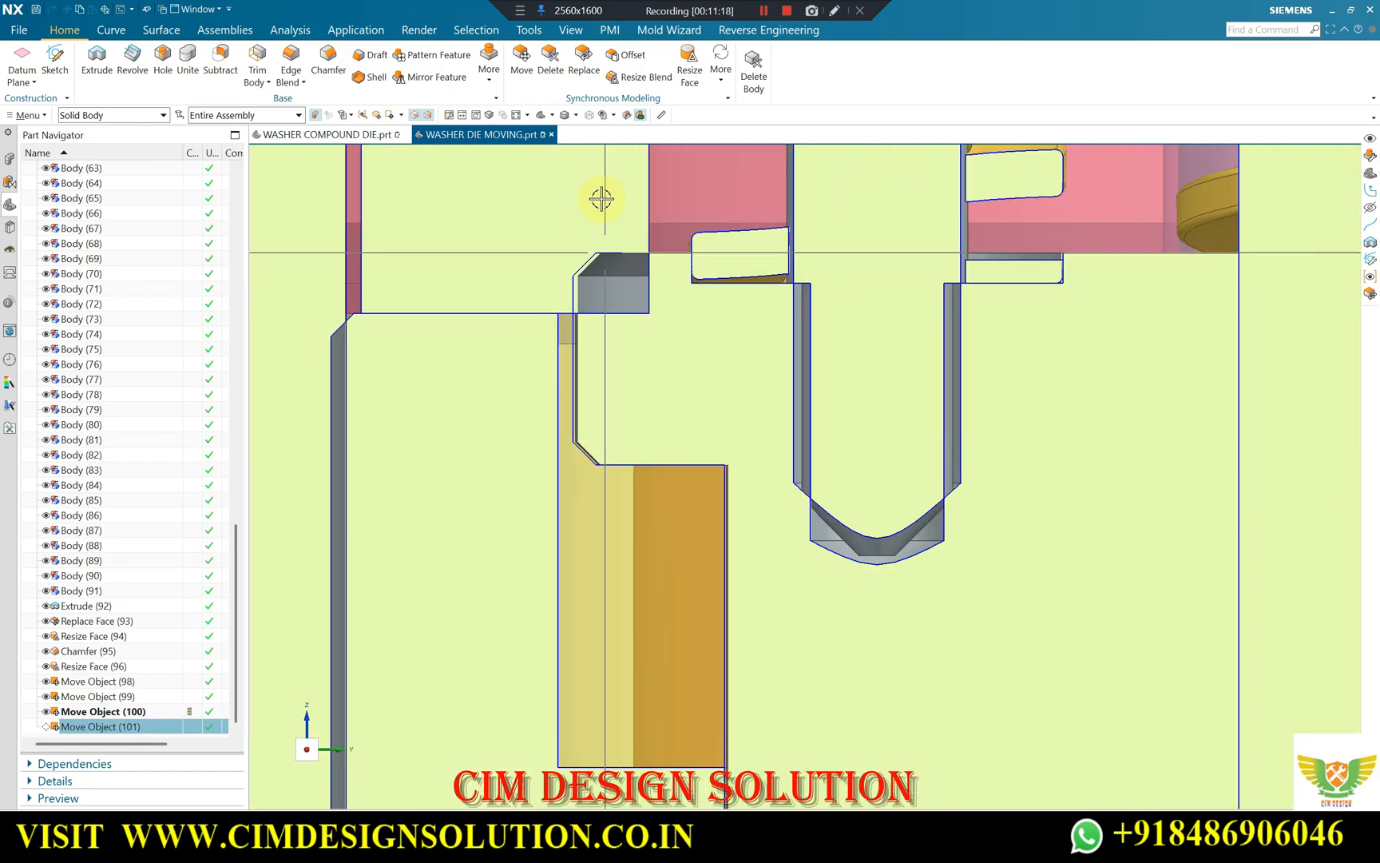
pyautogui.scroll(-4, 624, 337)
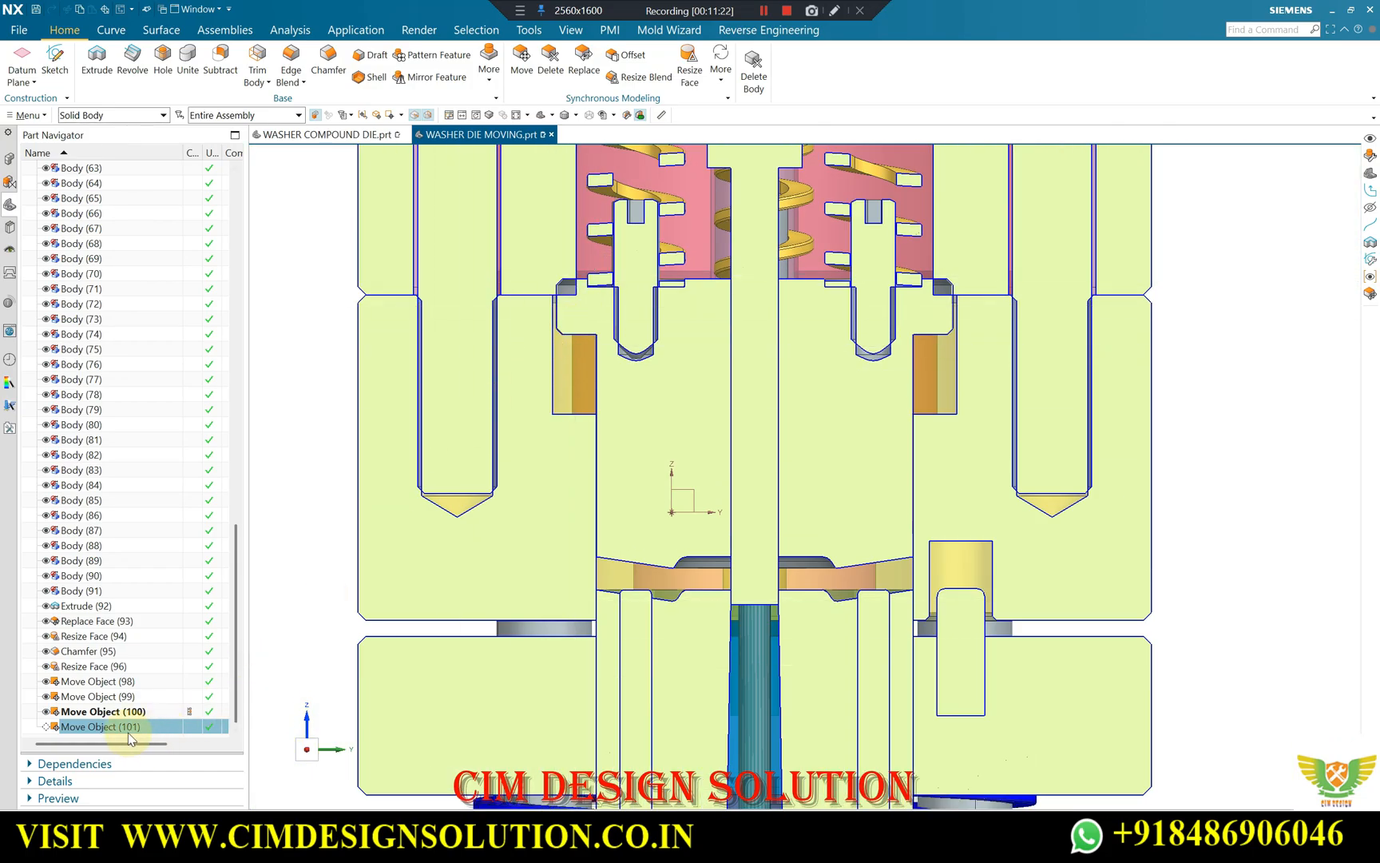
# Make Move Object (101) the current feature and examine the inner block's shoulder and the gap between the forming faces.
pyautogui.click(175, 611)
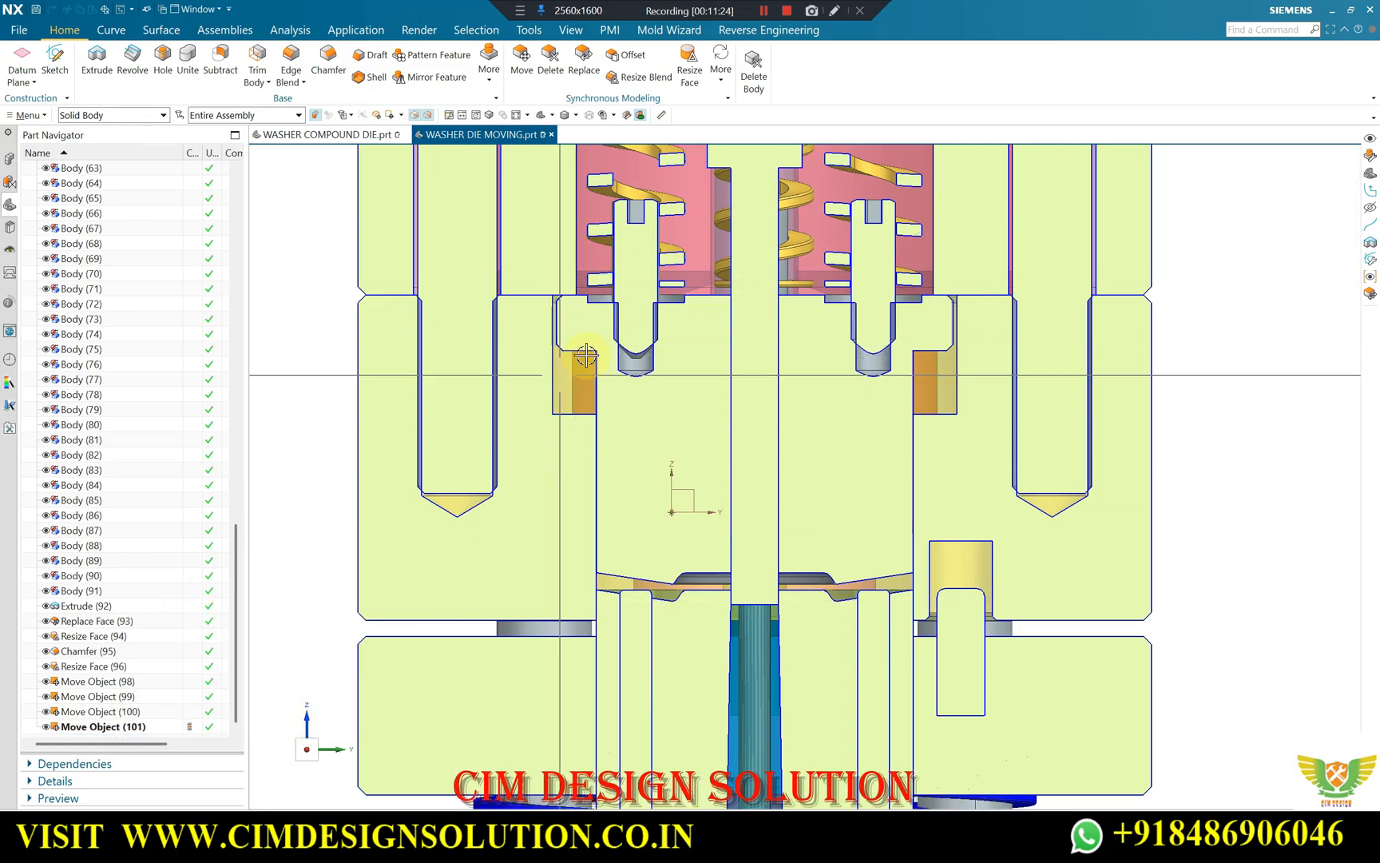
pyautogui.scroll(4, 580, 362)
pyautogui.scroll(-1, 533, 370)
pyautogui.scroll(1, 547, 312)
pyautogui.scroll(3, 546, 311)
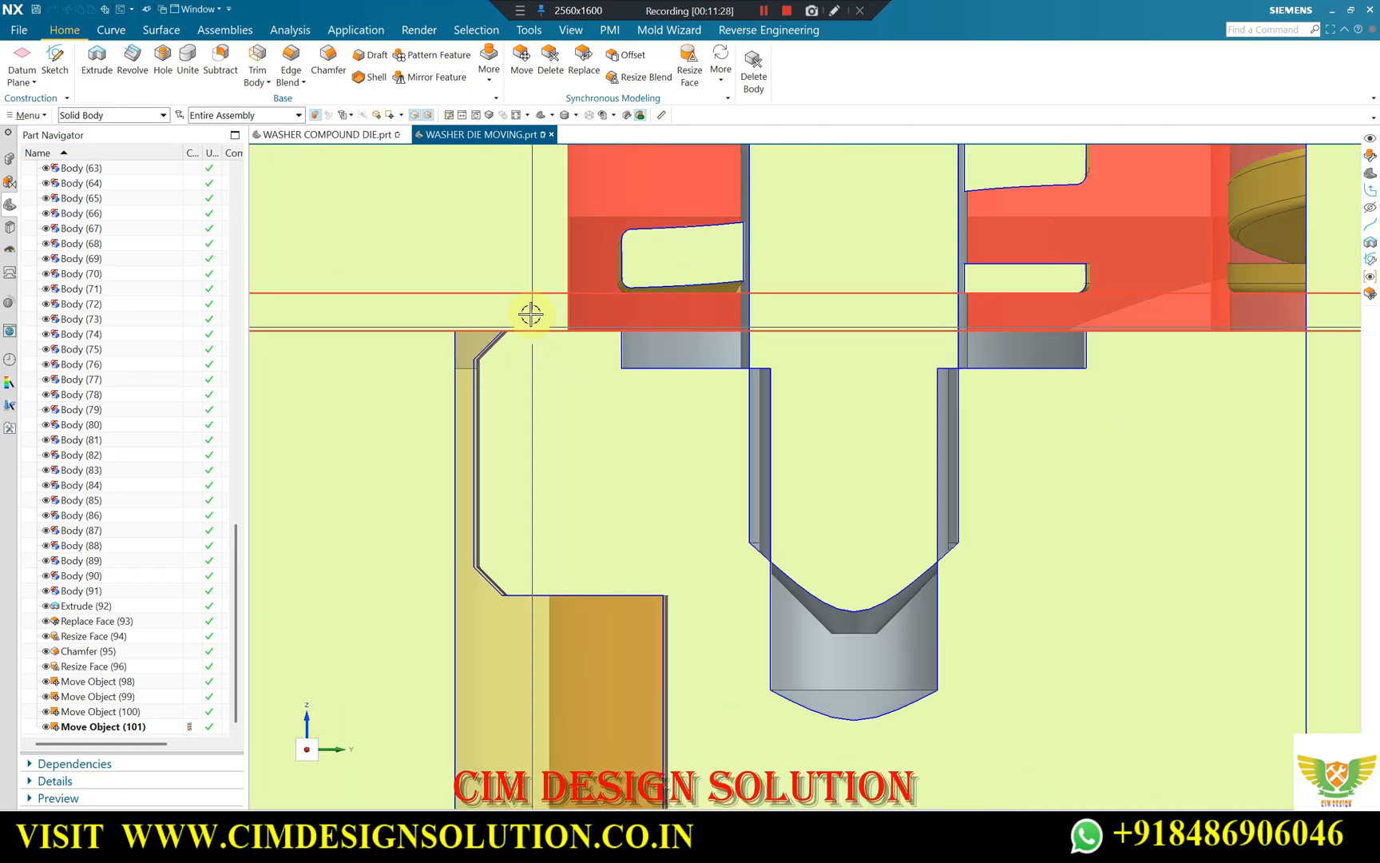
pyautogui.scroll(-4, 530, 314)
pyautogui.scroll(4, 656, 480)
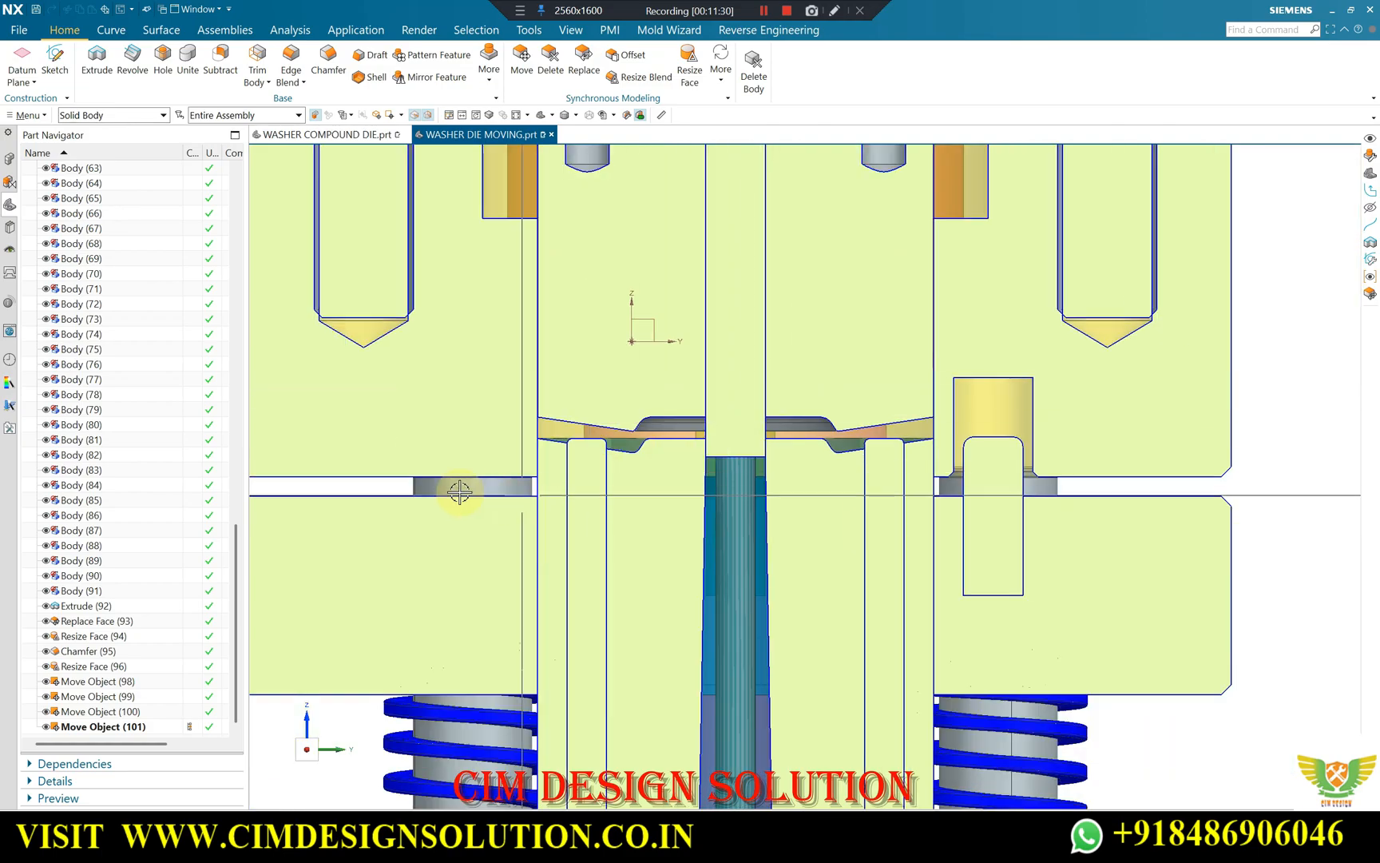
pyautogui.scroll(-6, 758, 382)
# Inspect the sectioned die from angled views, focusing on the lower pins, their springs and the narrowed forming cavity.
pyautogui.moveTo(785, 410); pyautogui.dragTo(750, 479, button='middle')
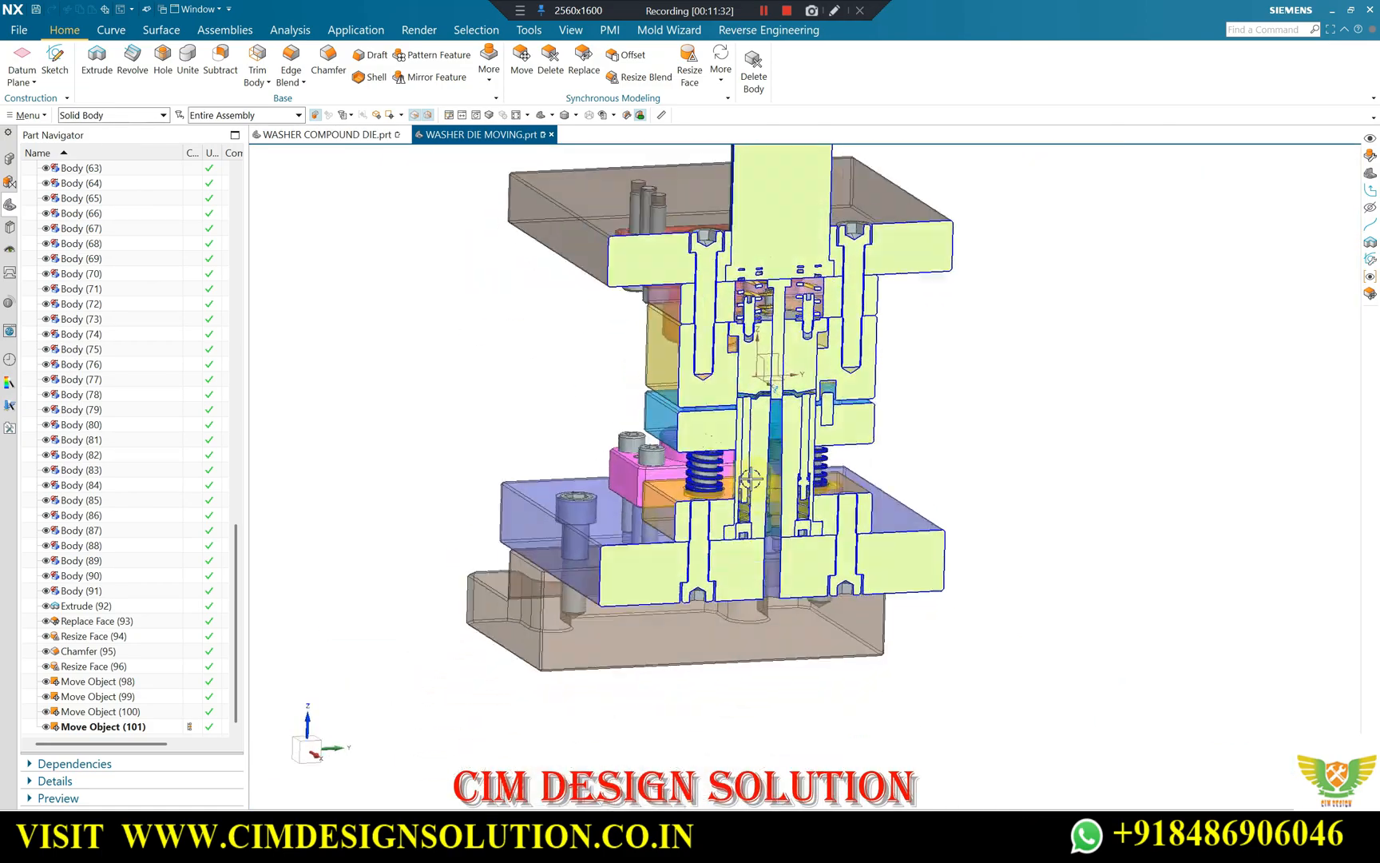
pyautogui.scroll(5, 750, 479)
pyautogui.scroll(-3, 749, 566)
pyautogui.scroll(3, 748, 440)
pyautogui.scroll(-3, 748, 438)
pyautogui.scroll(3, 738, 587)
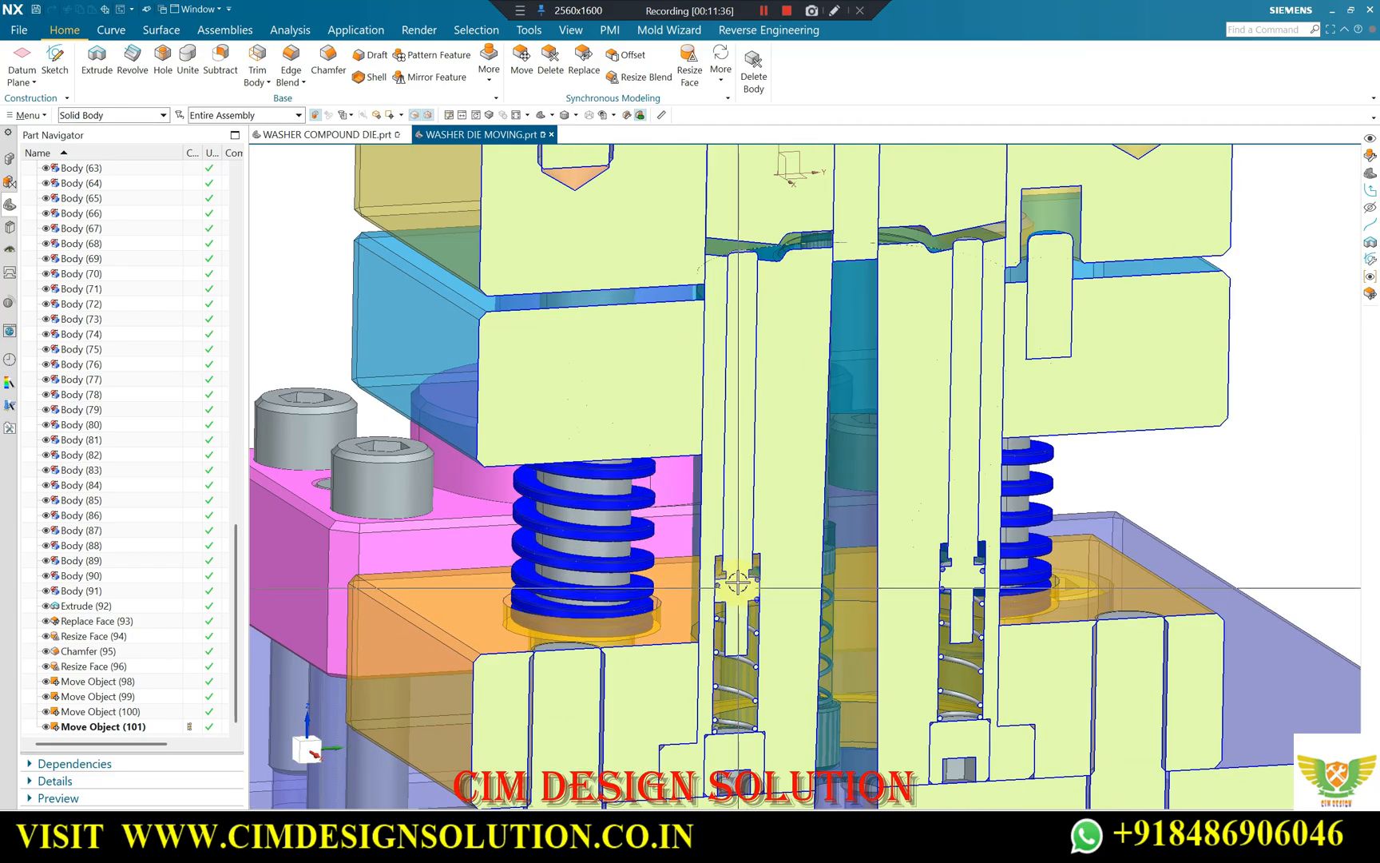
pyautogui.scroll(-2, 738, 584)
pyautogui.moveTo(741, 361); pyautogui.dragTo(777, 472, button='middle')
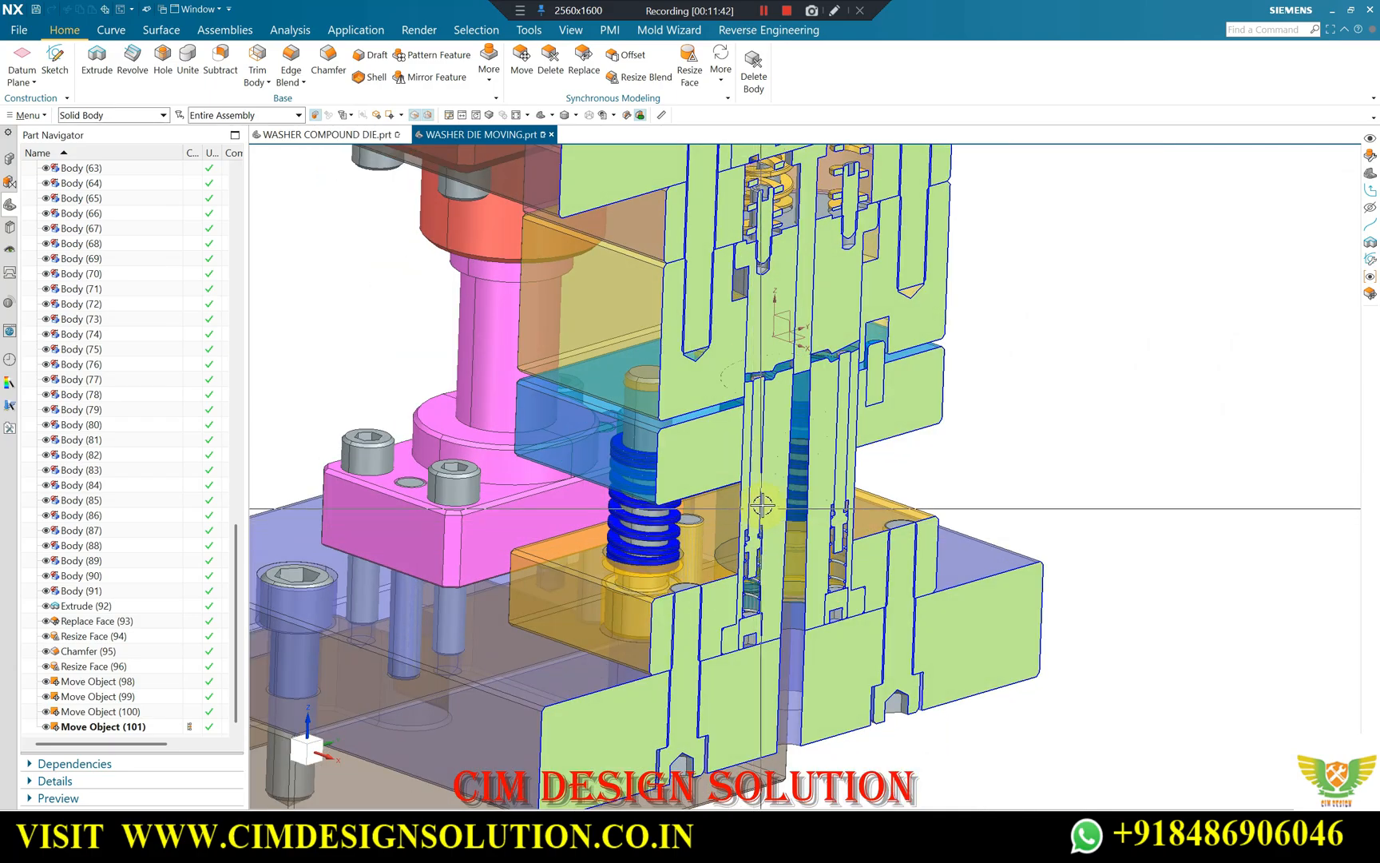
pyautogui.scroll(5, 718, 413)
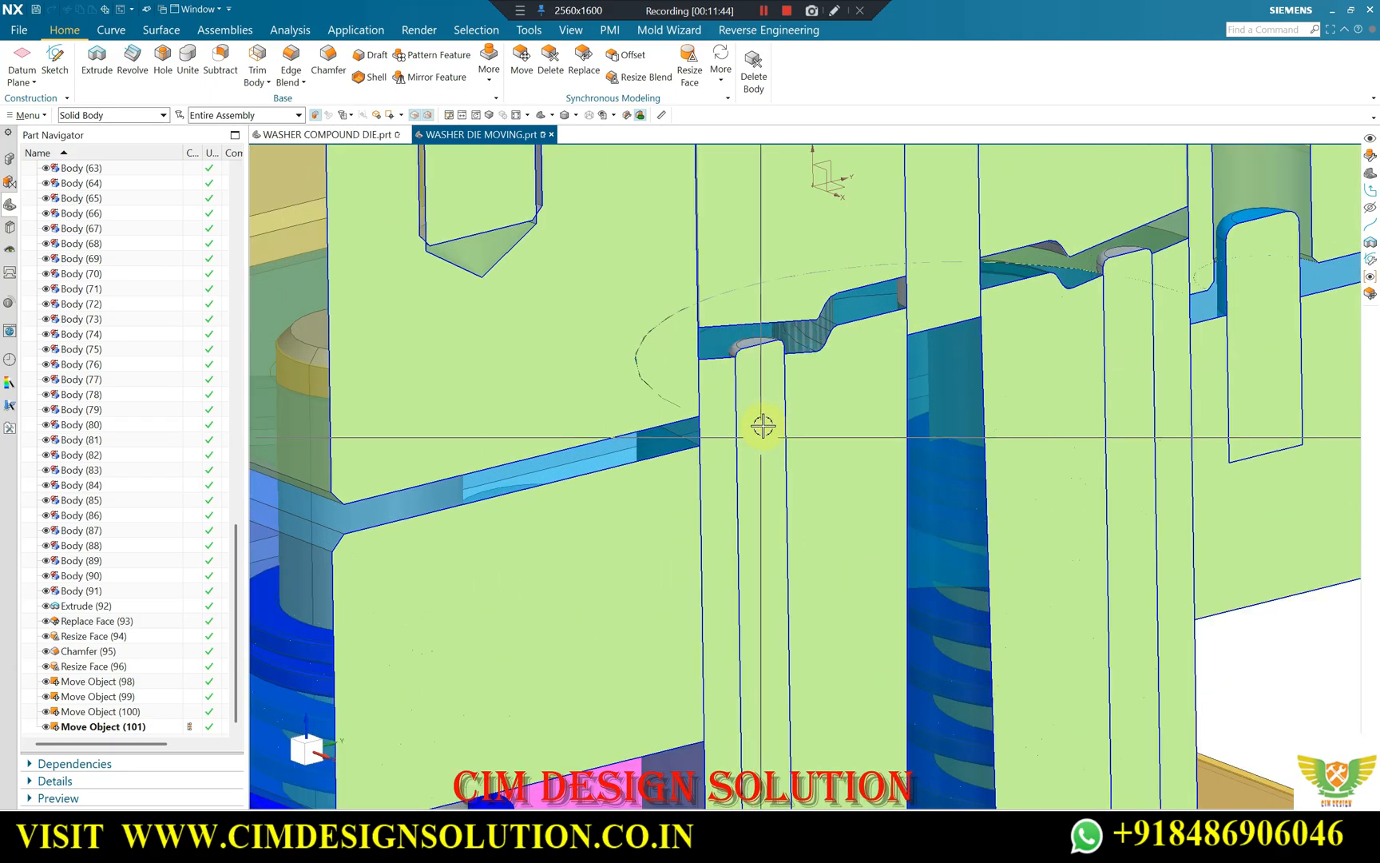
pyautogui.scroll(-5, 679, 443)
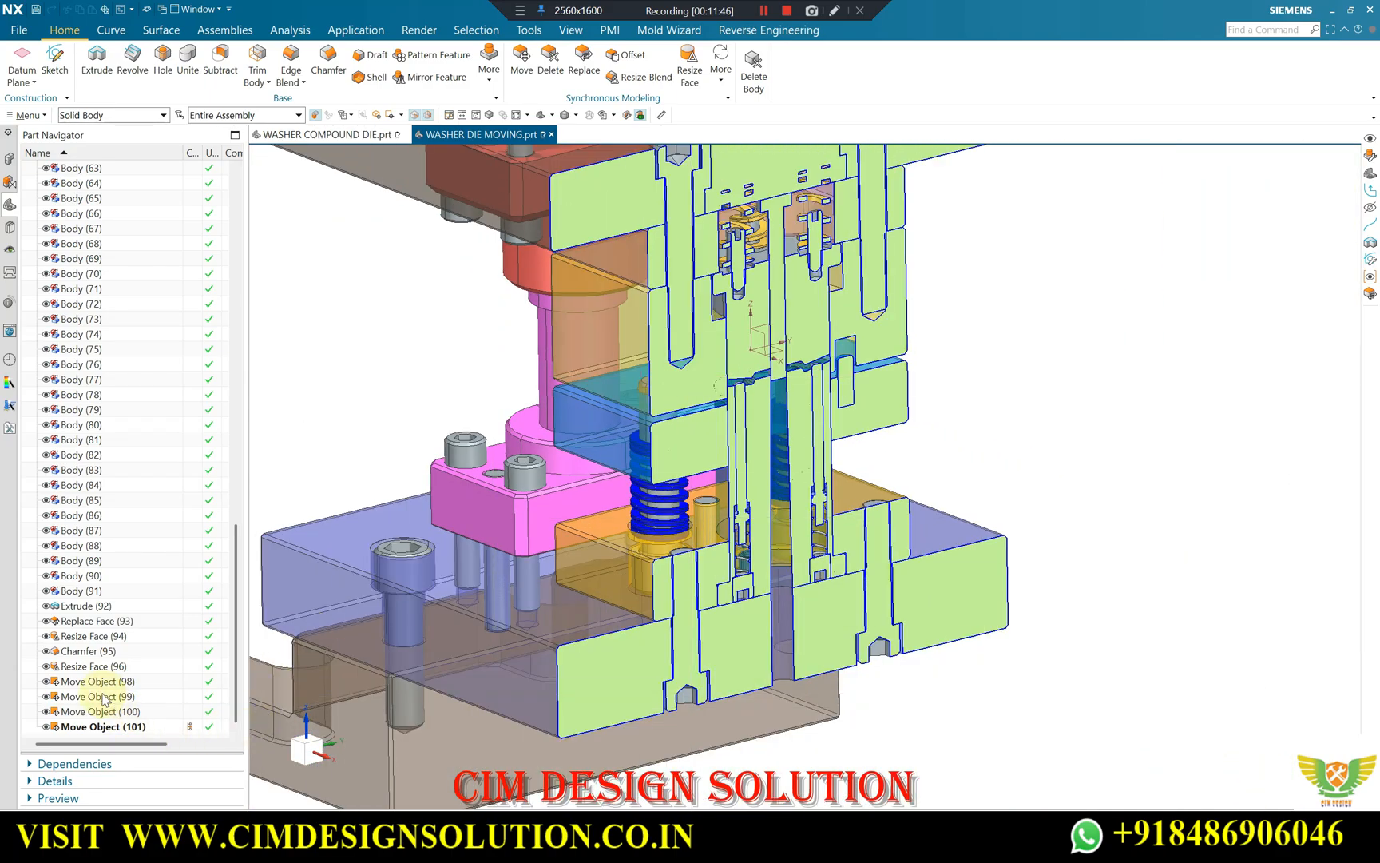
# Make Resize Face (96) the current feature and examine the pins projecting above the lower forming face in the open die.
pyautogui.rightClick(77, 667)
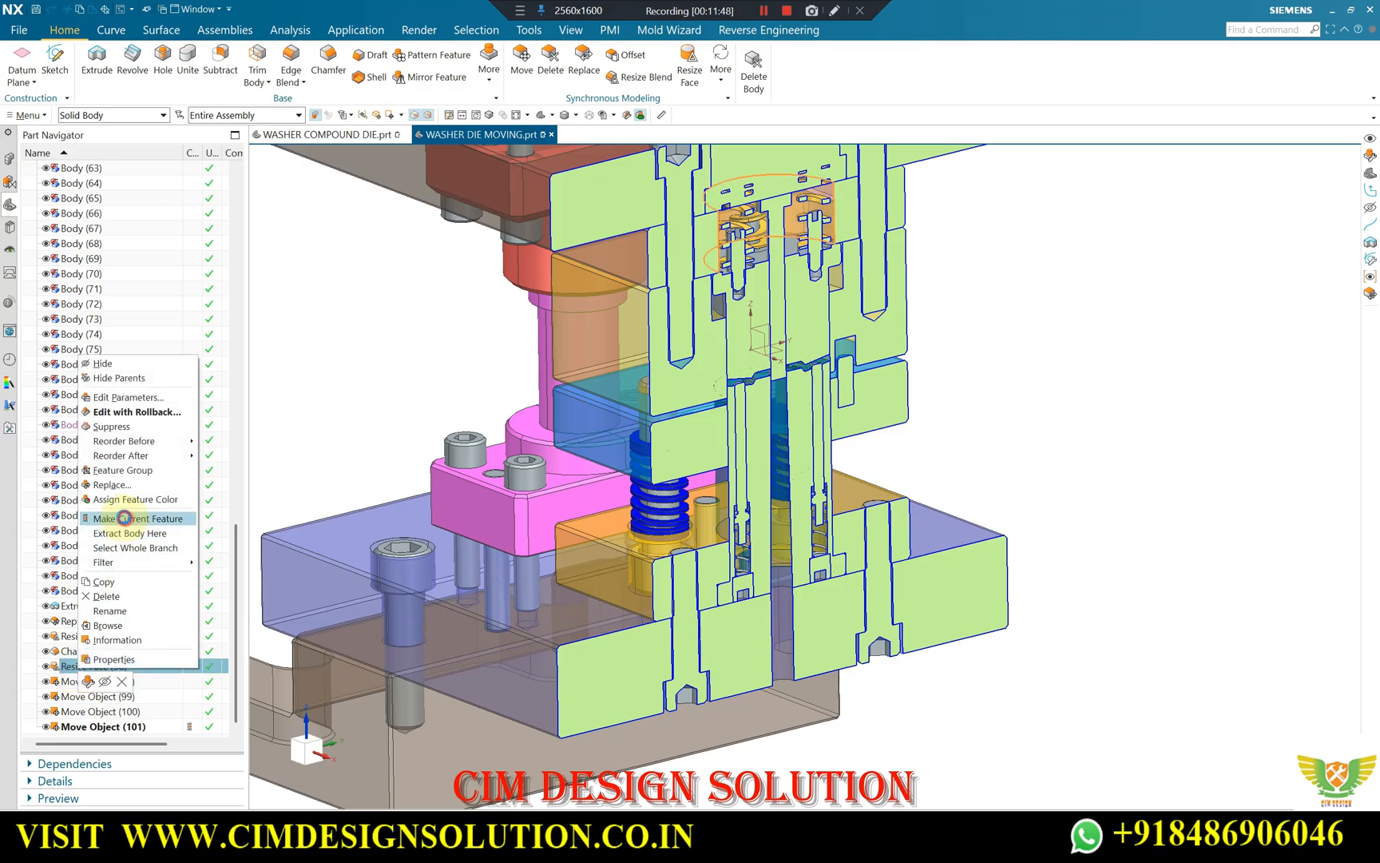
pyautogui.click(124, 517)
pyautogui.scroll(3, 755, 453)
pyautogui.scroll(-3, 719, 495)
pyautogui.scroll(4, 745, 564)
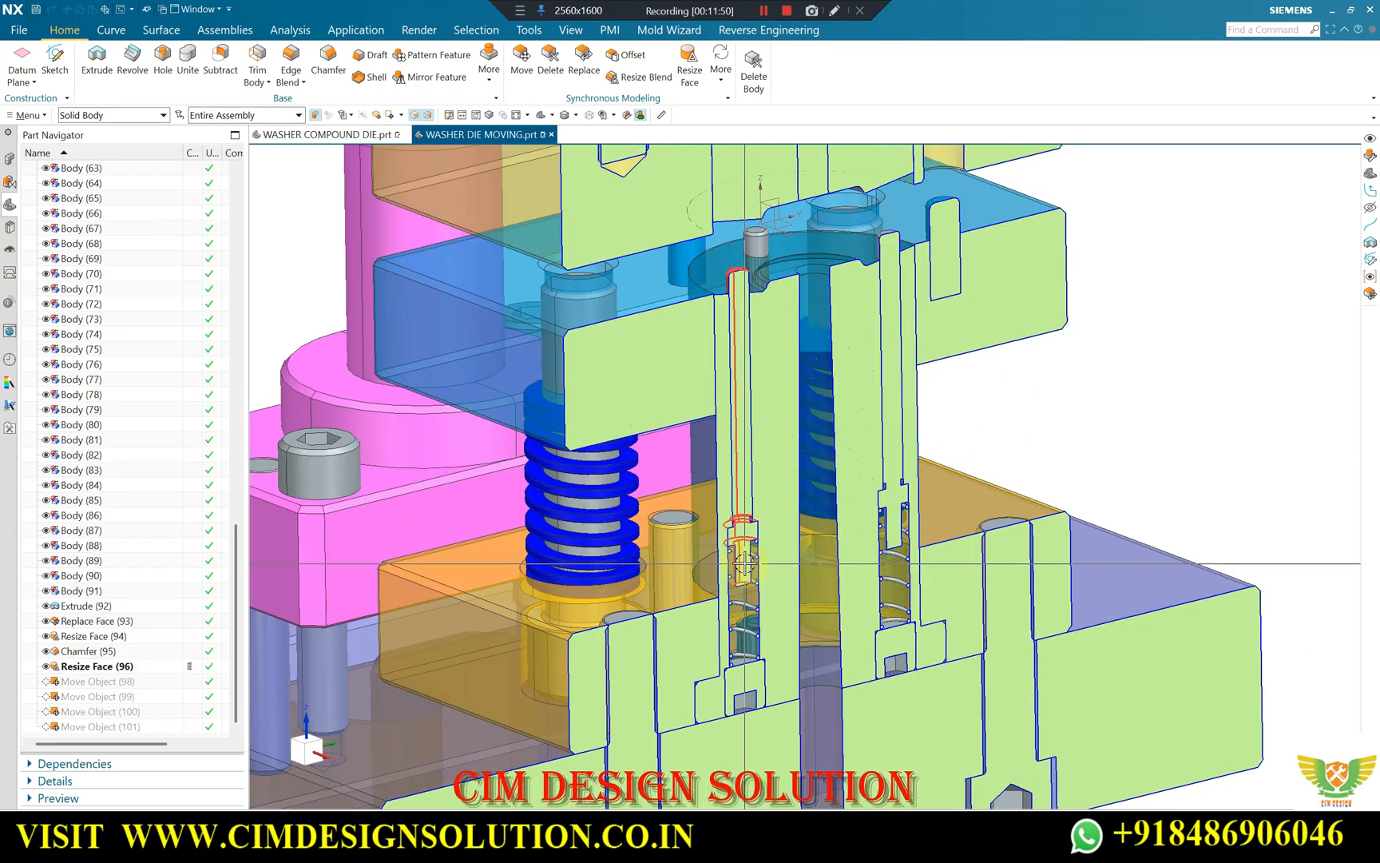
pyautogui.scroll(4, 723, 264)
pyautogui.scroll(-3, 731, 280)
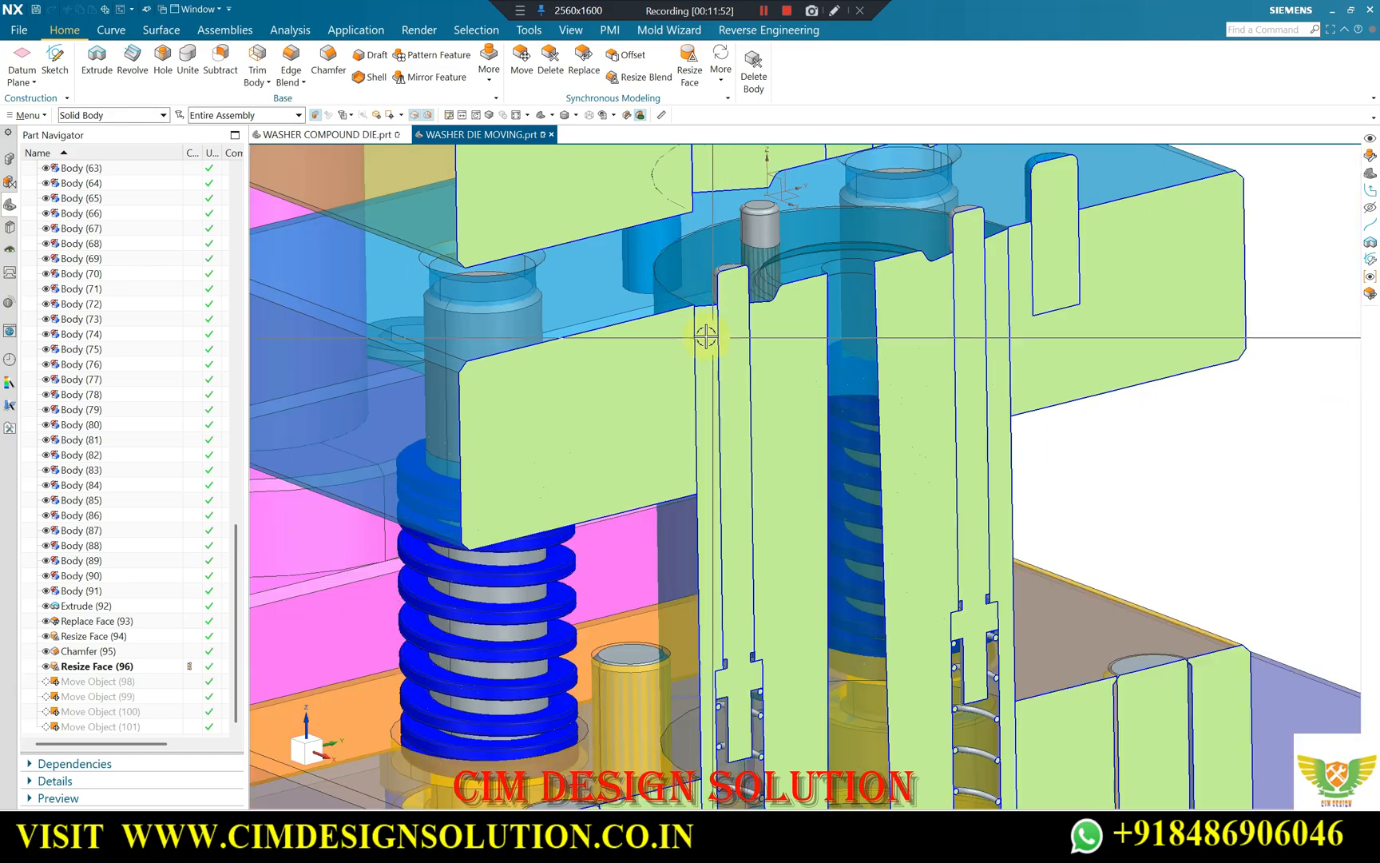
pyautogui.scroll(-3, 735, 285)
pyautogui.scroll(5, 759, 216)
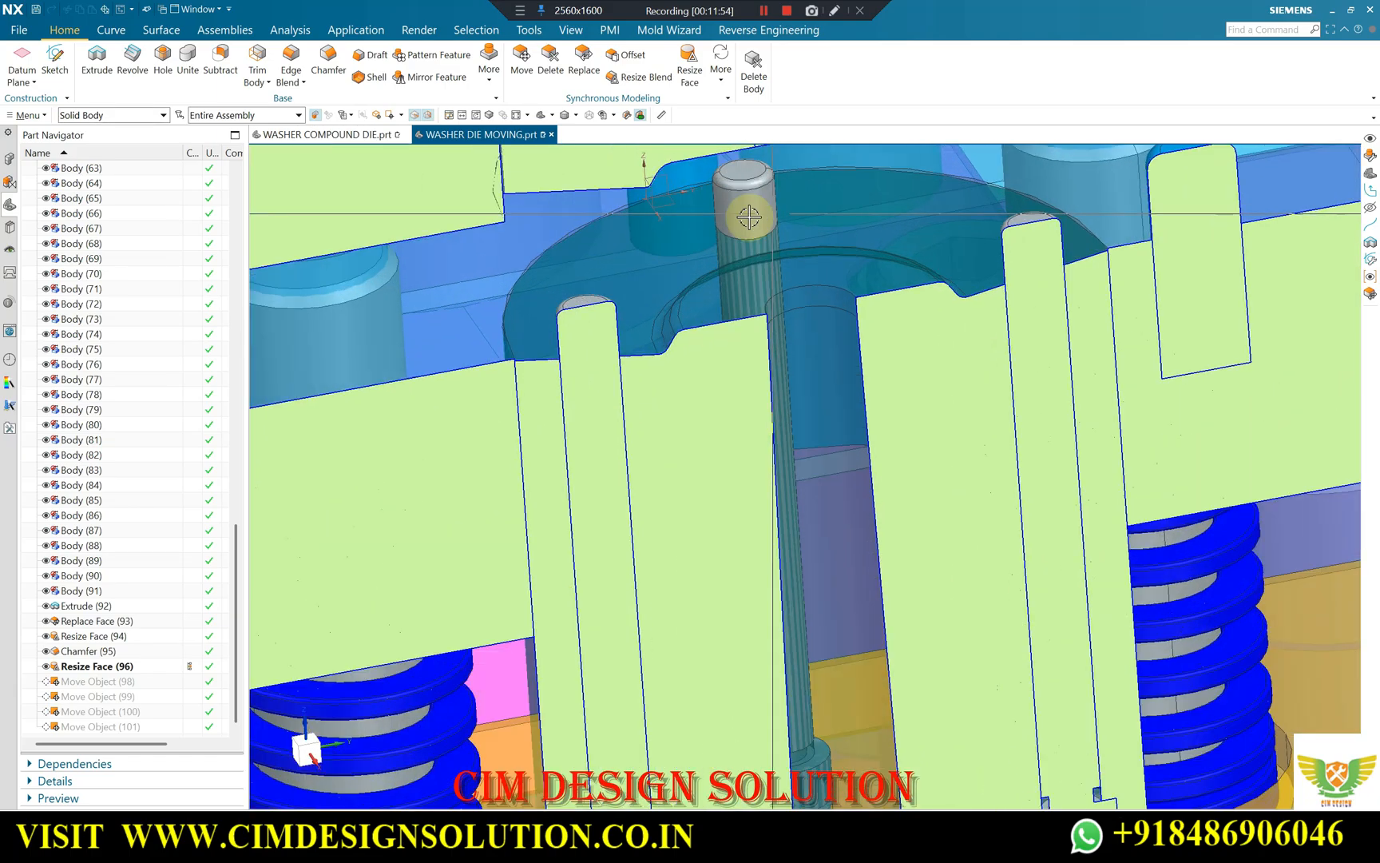
pyautogui.scroll(-3, 662, 266)
pyautogui.scroll(3, 900, 301)
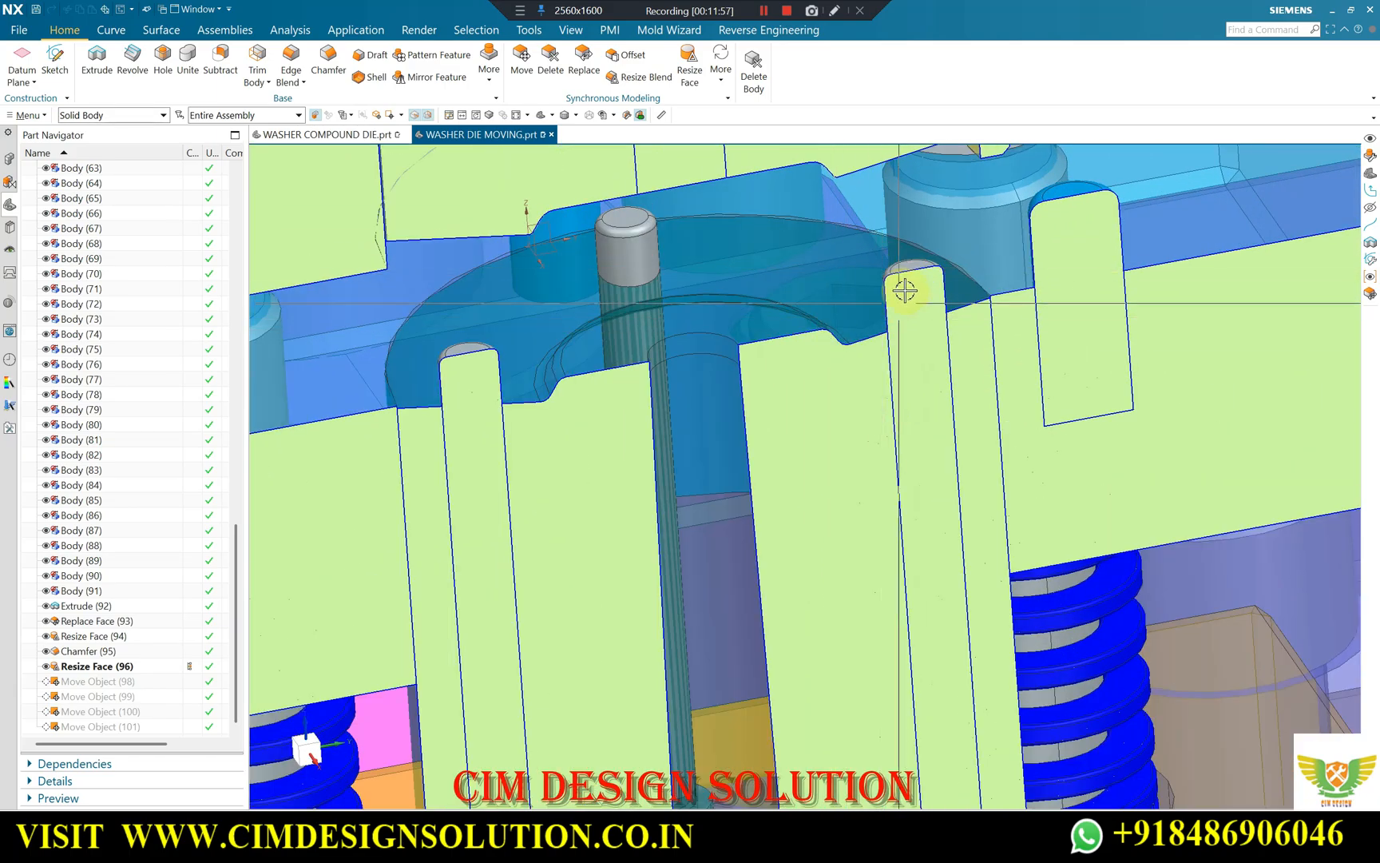
# Examine the teal lower forming block and its projecting pins in section, together with the complete sectioned die.
pyautogui.click(639, 295)
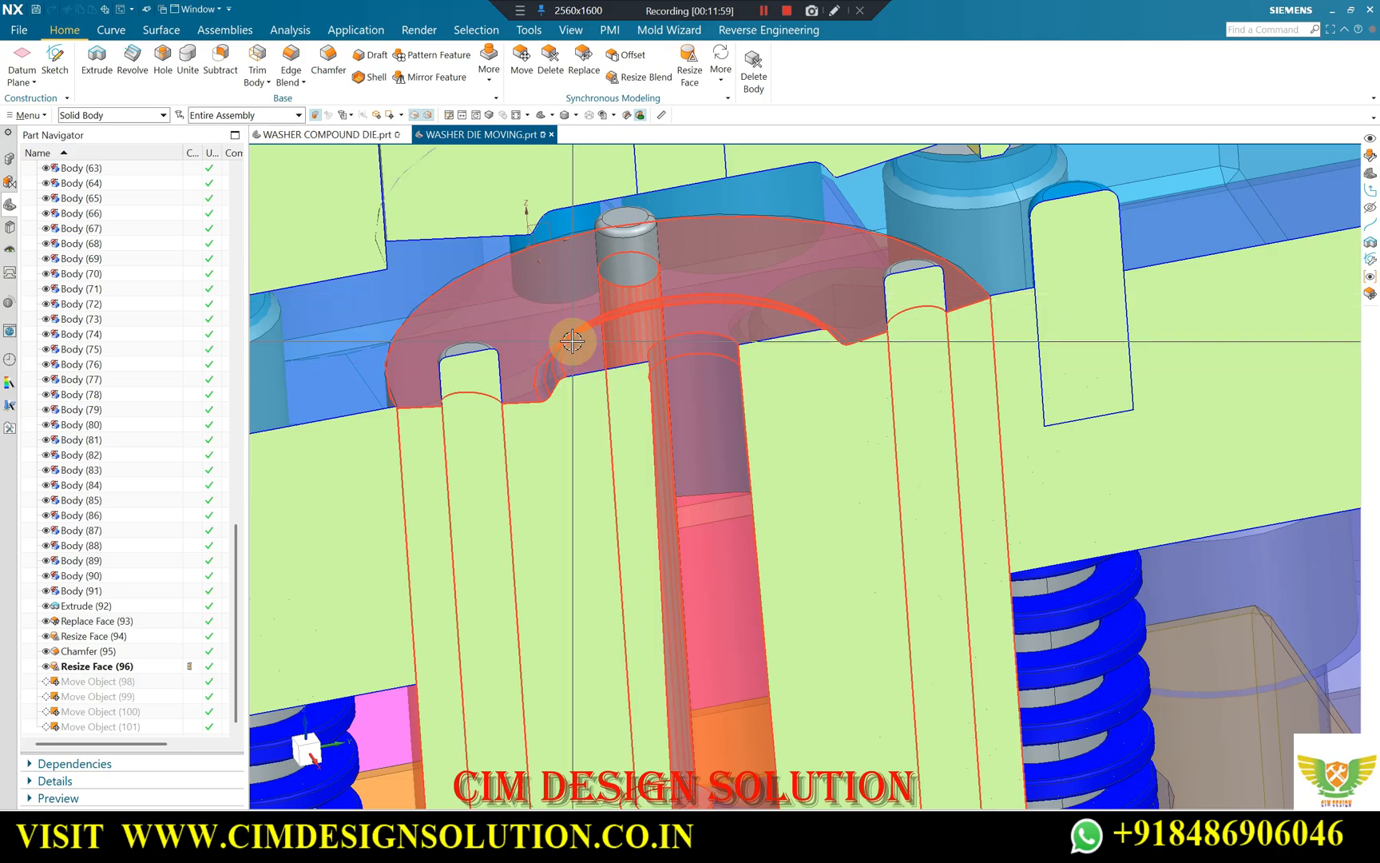
pyautogui.scroll(3, 572, 341)
pyautogui.scroll(-2, 818, 308)
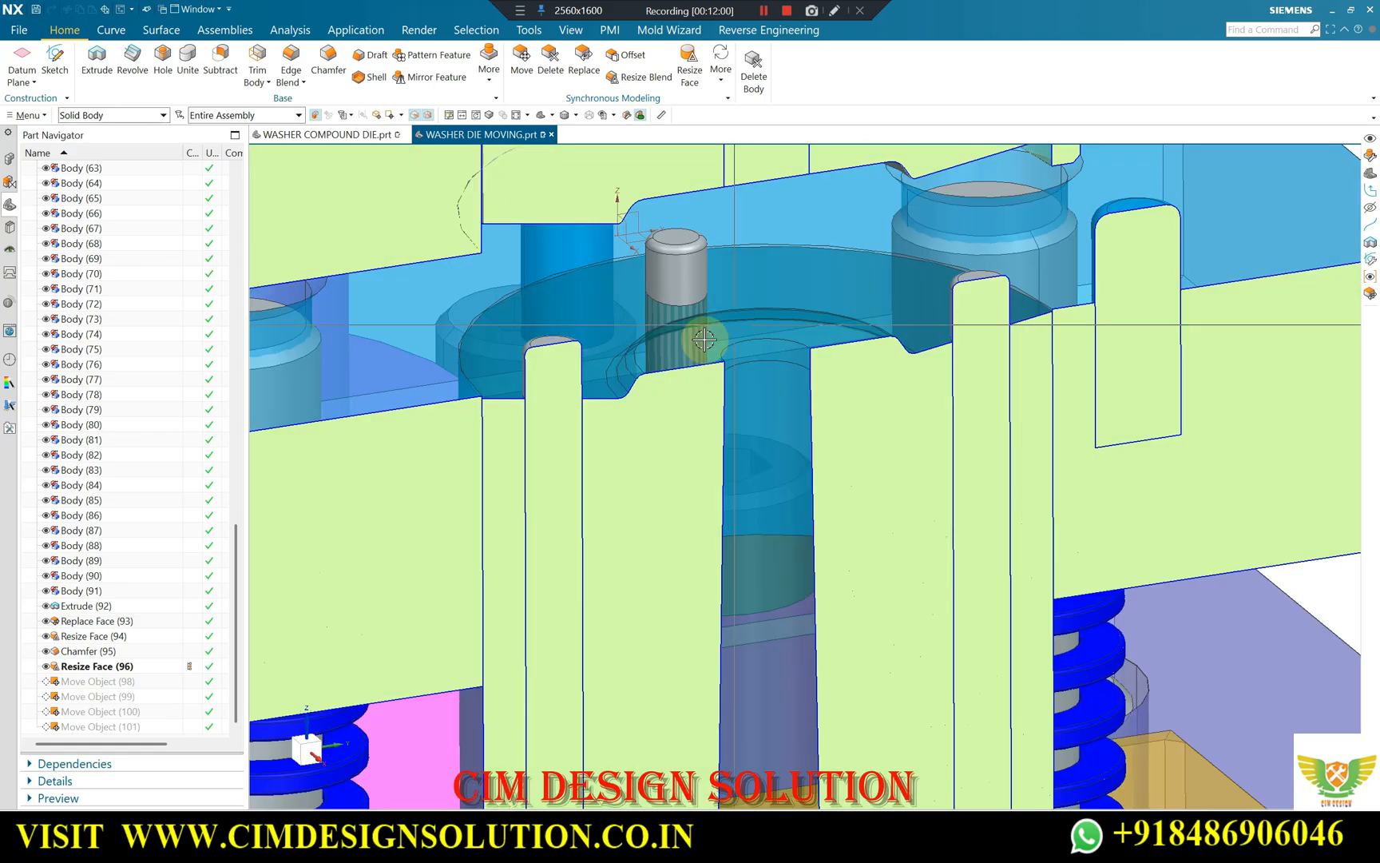
pyautogui.scroll(-1, 683, 279)
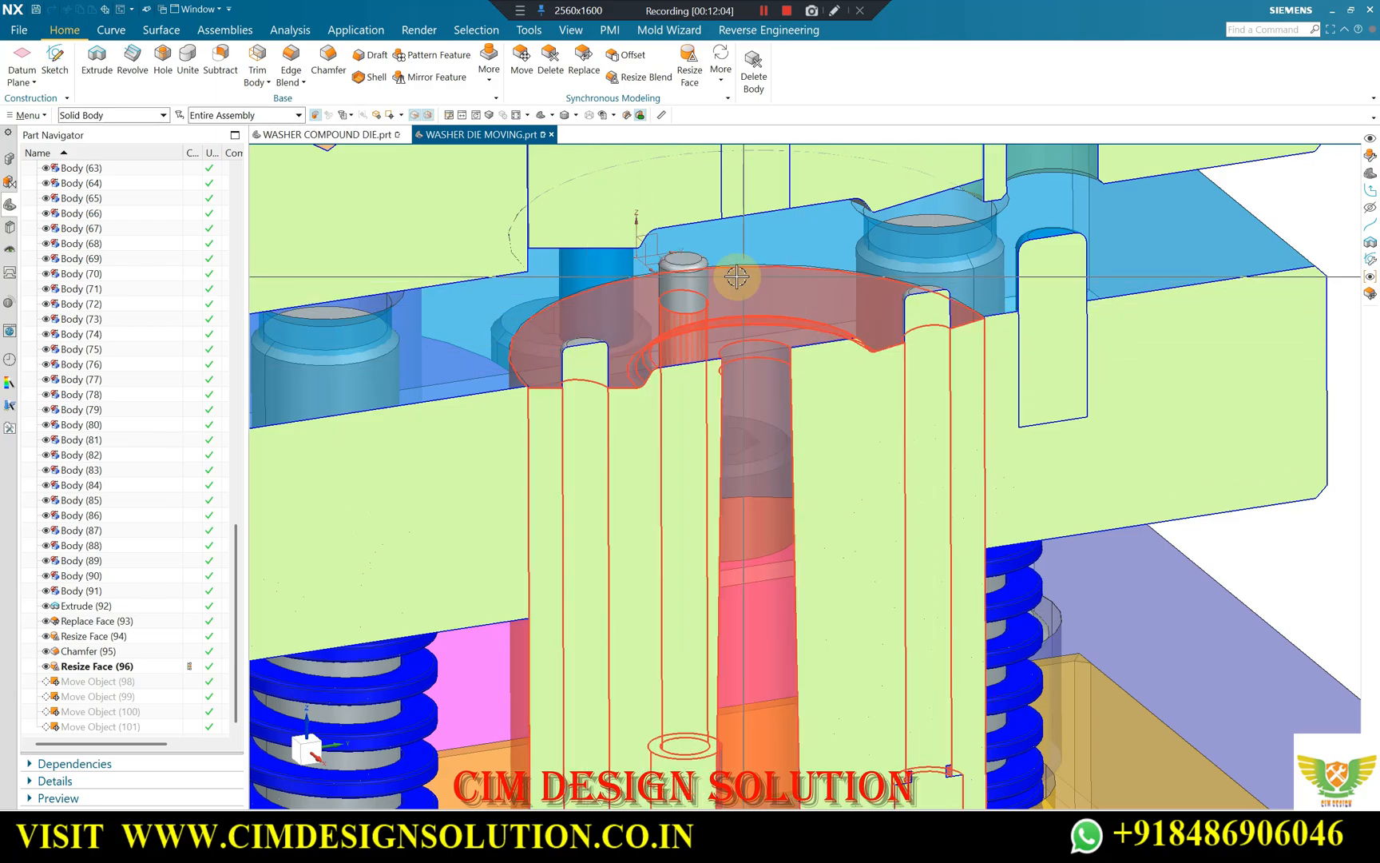
pyautogui.scroll(-5, 676, 312)
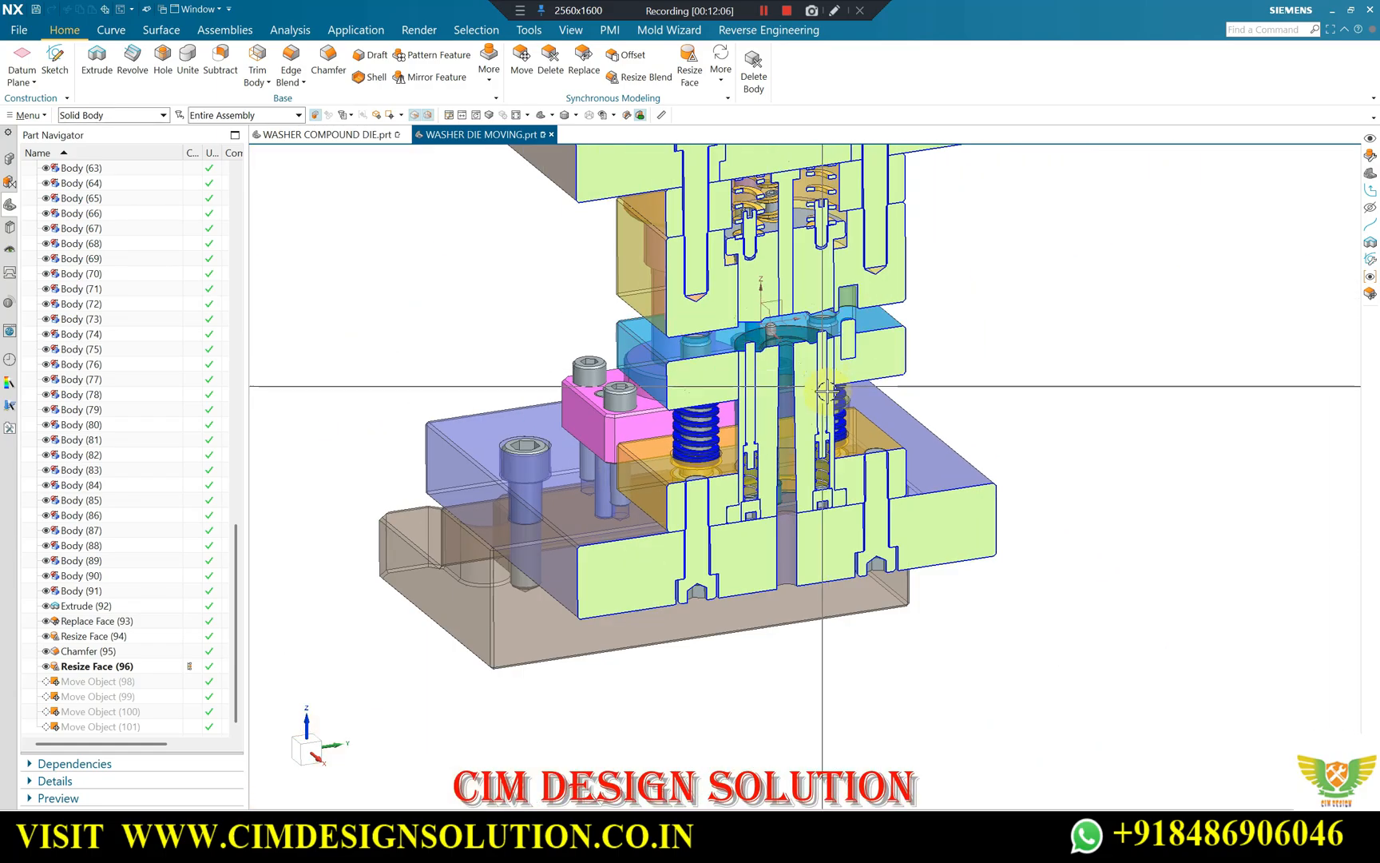
pyautogui.click(765, 11)
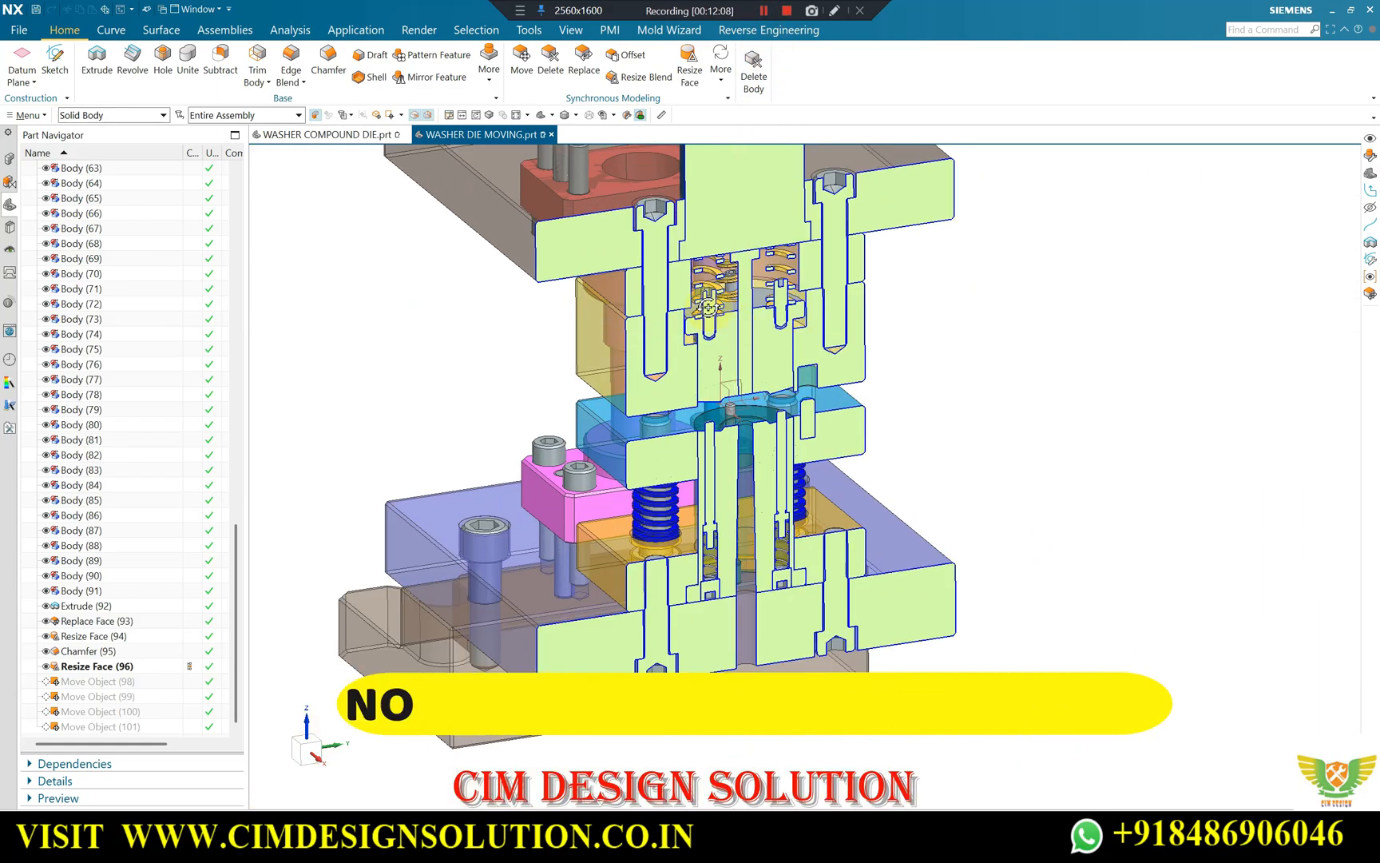
pyautogui.moveTo(934, 320); pyautogui.dragTo(866, 320, button='middle')
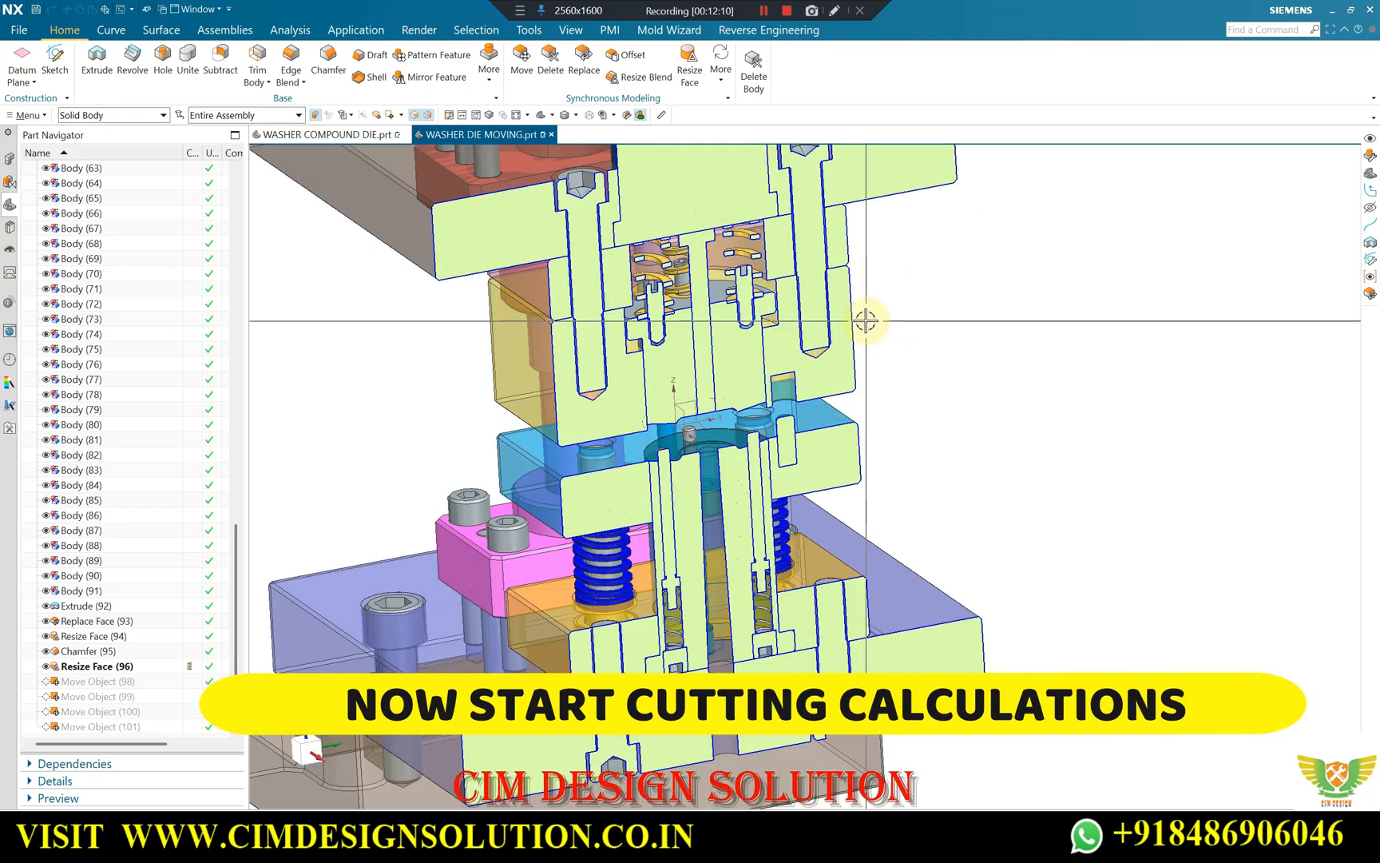
pyautogui.moveTo(782, 263); pyautogui.dragTo(883, 323, button='middle')
pyautogui.scroll(2, 654, 291)
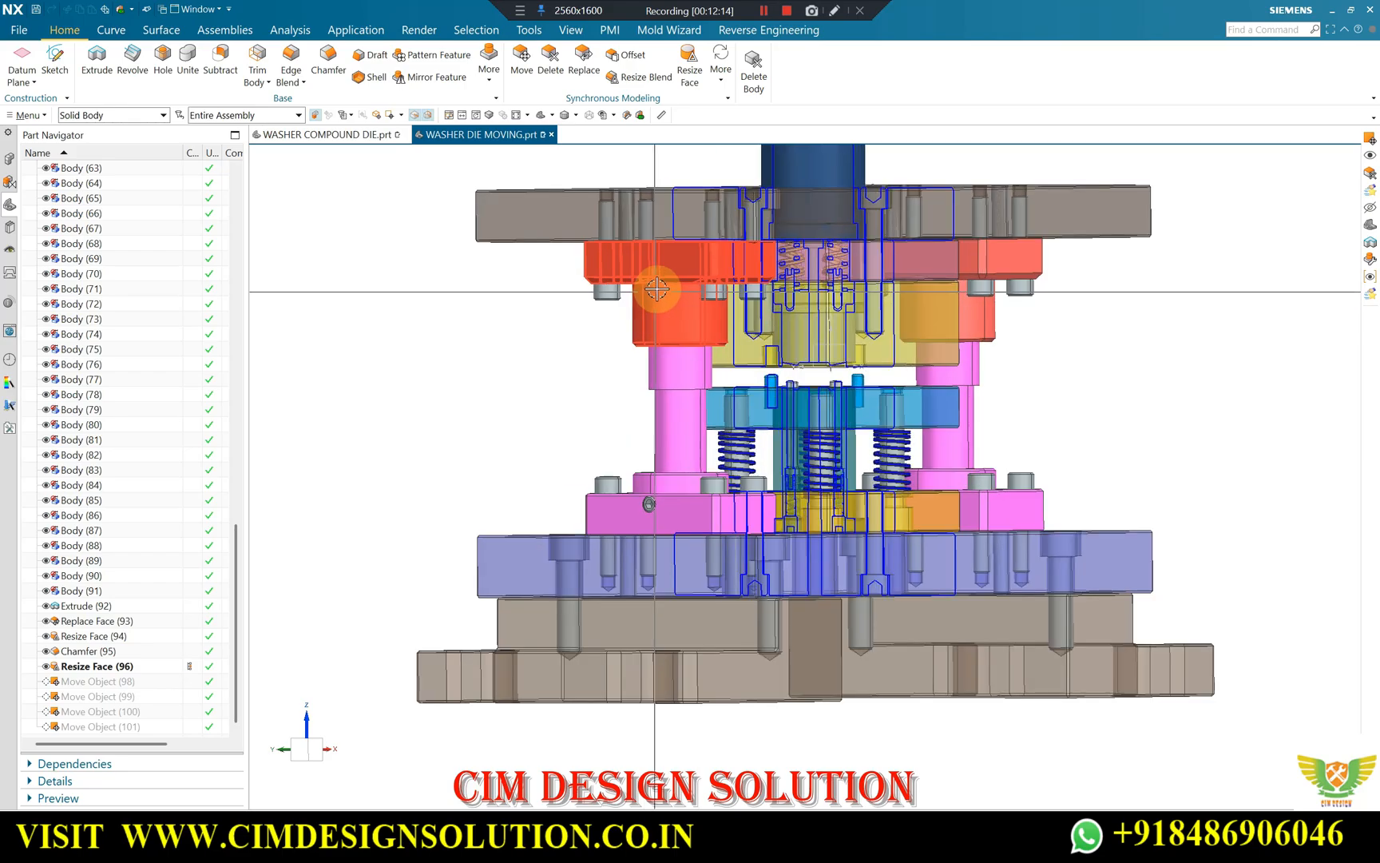
# Inspect the lower guide-pillar base with its cap screws, dowels and set screw from angled views.
pyautogui.moveTo(623, 279); pyautogui.dragTo(645, 420, button='middle')
pyautogui.scroll(-2, 596, 263)
pyautogui.scroll(2, 668, 407)
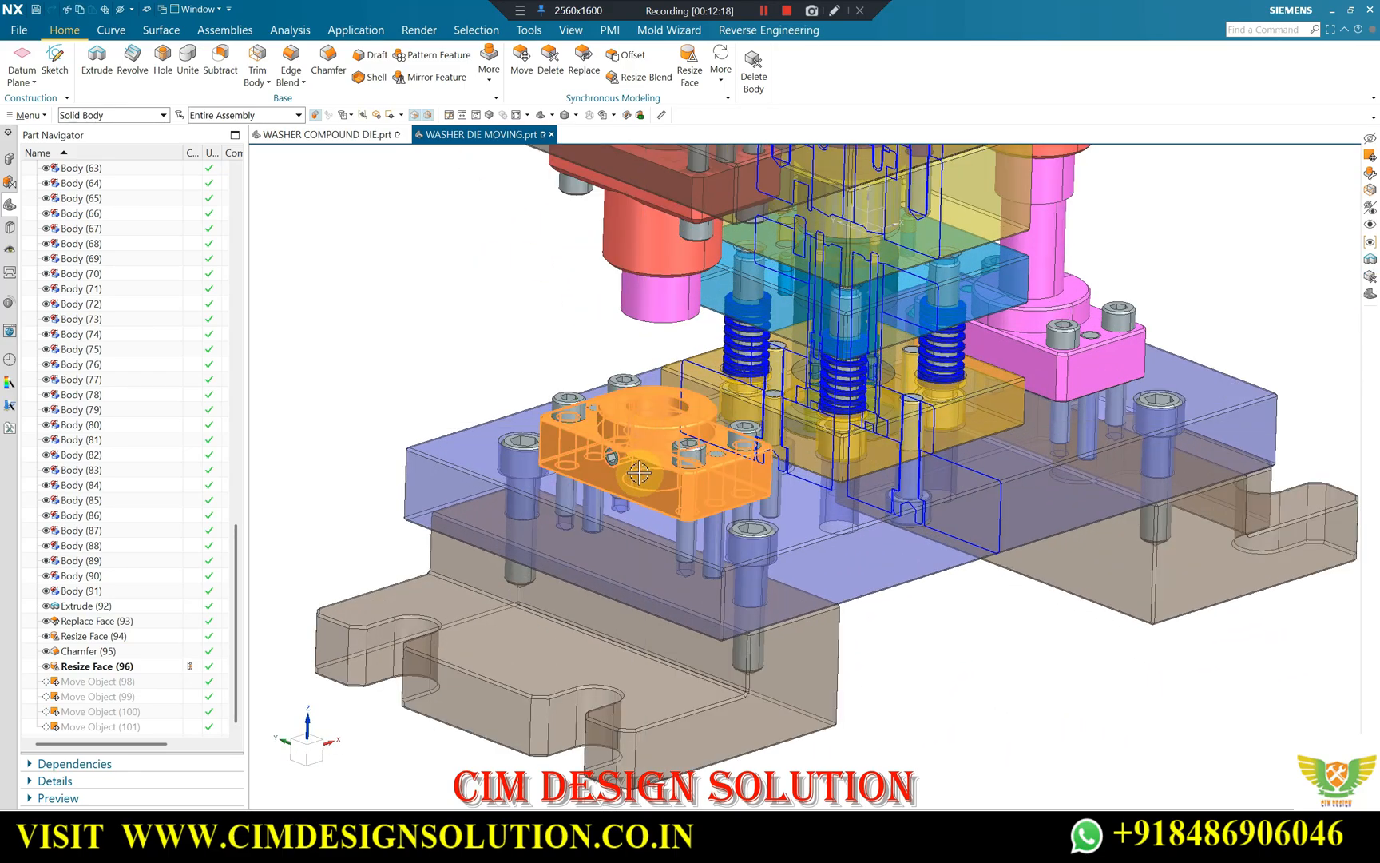
pyautogui.scroll(5, 639, 473)
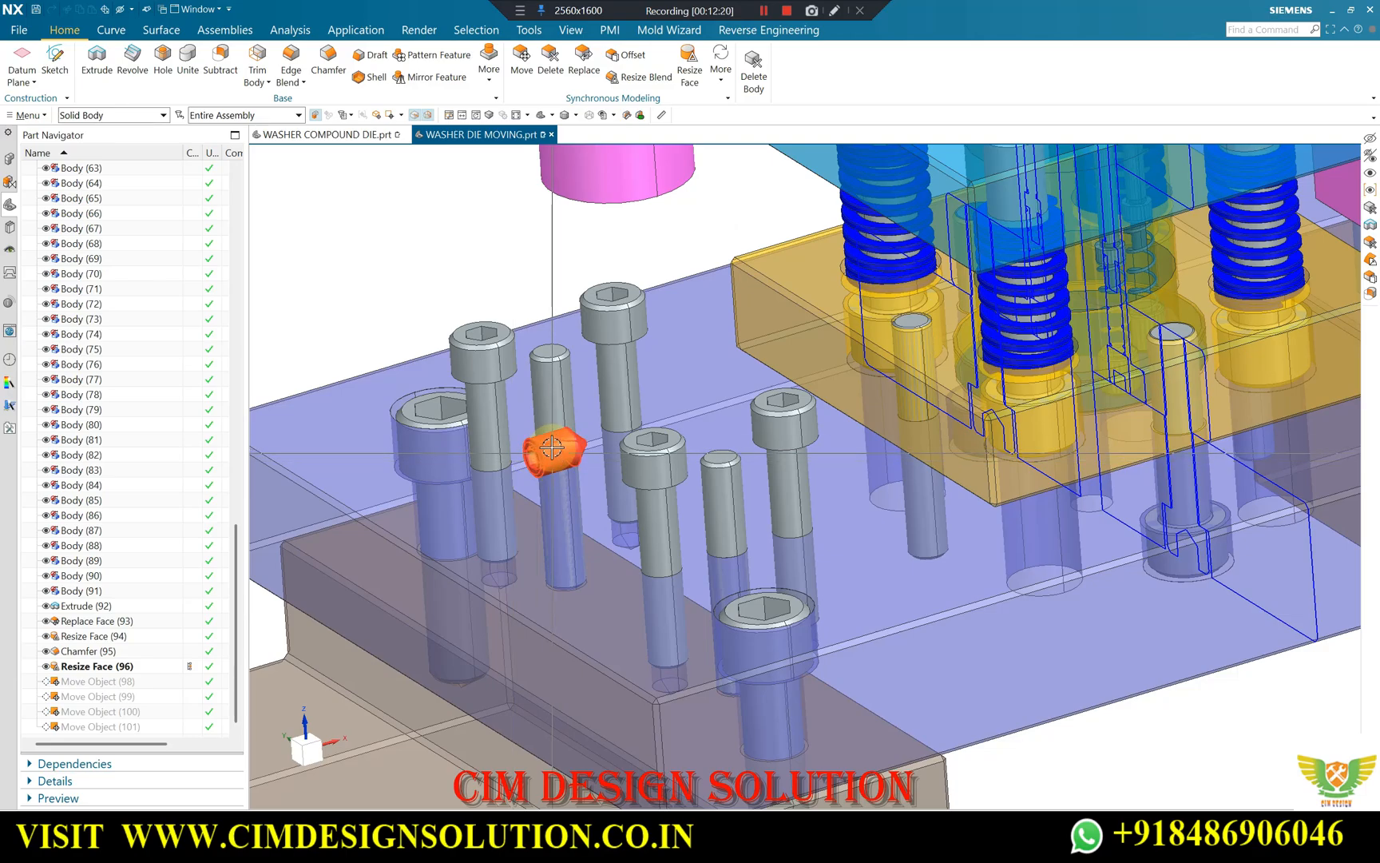
pyautogui.scroll(-3, 642, 410)
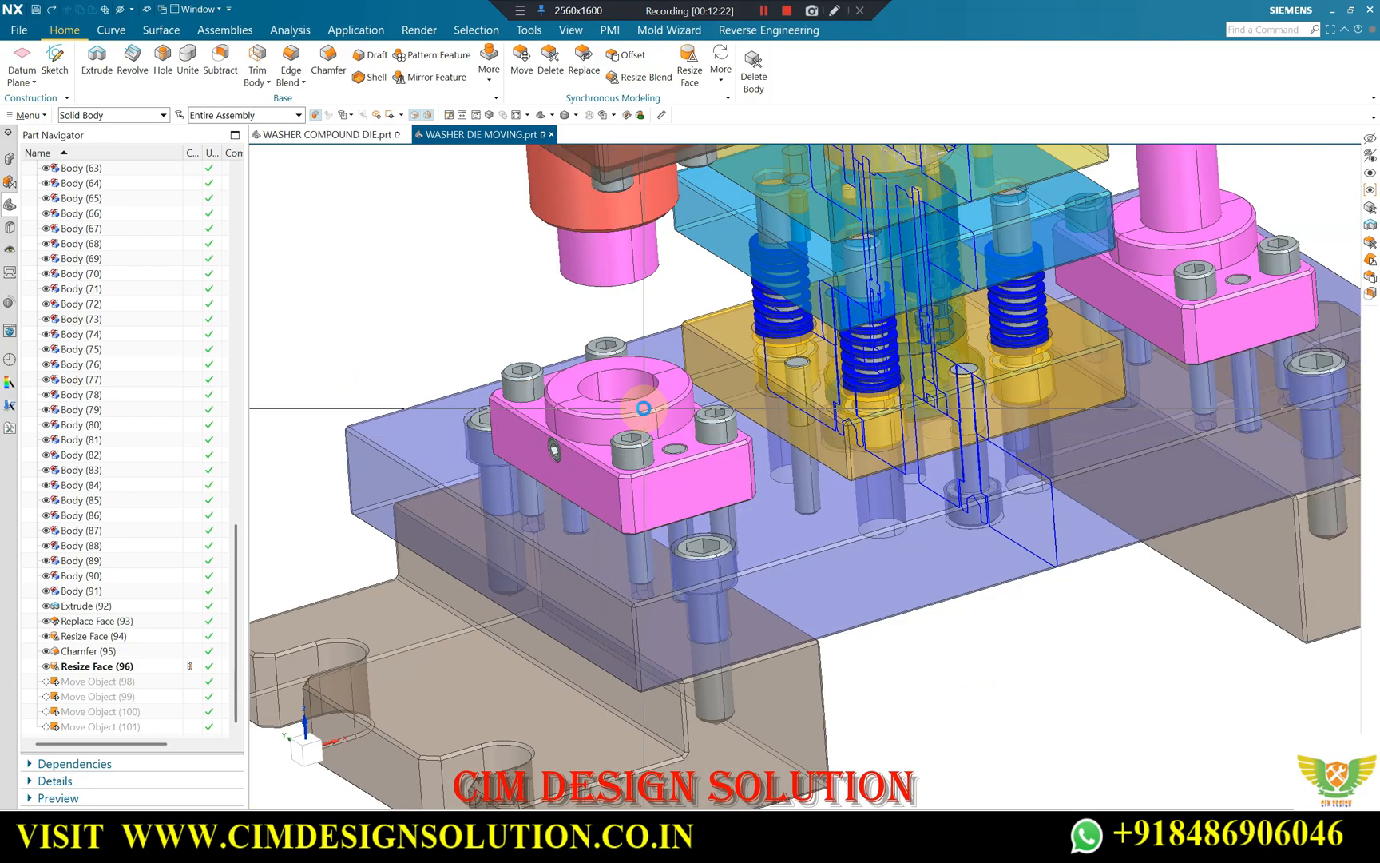
pyautogui.scroll(-4, 645, 405)
pyautogui.moveTo(631, 422); pyautogui.dragTo(705, 385, button='middle')
pyautogui.scroll(3, 704, 385)
pyautogui.scroll(-3, 551, 358)
pyautogui.scroll(3, 539, 340)
pyautogui.scroll(-3, 527, 320)
pyautogui.moveTo(606, 434); pyautogui.dragTo(598, 527, button='middle')
pyautogui.scroll(1, 512, 227)
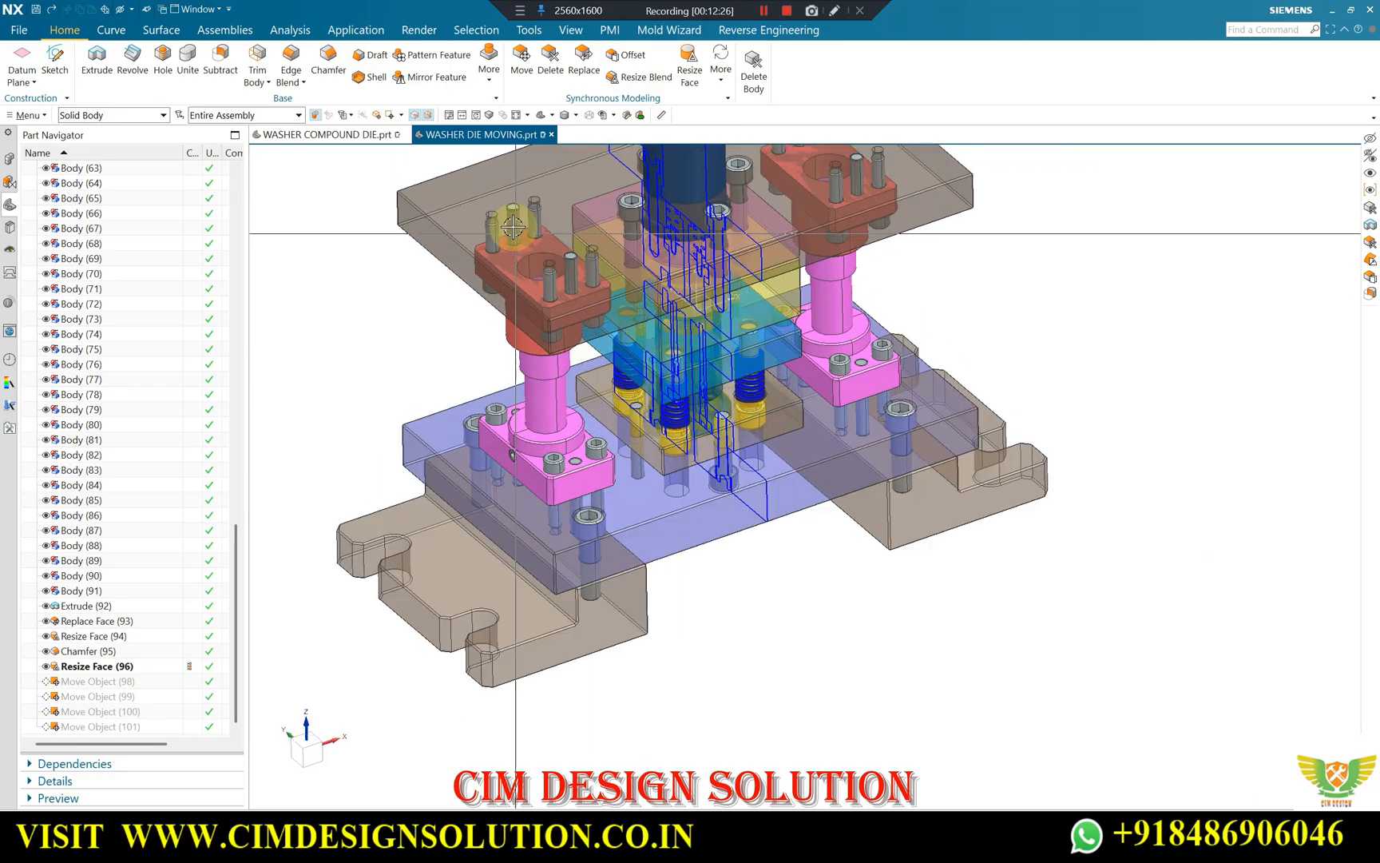
# Inspect the upper guide-bush flange with its screws and dowels in the top plate.
pyautogui.scroll(5, 513, 227)
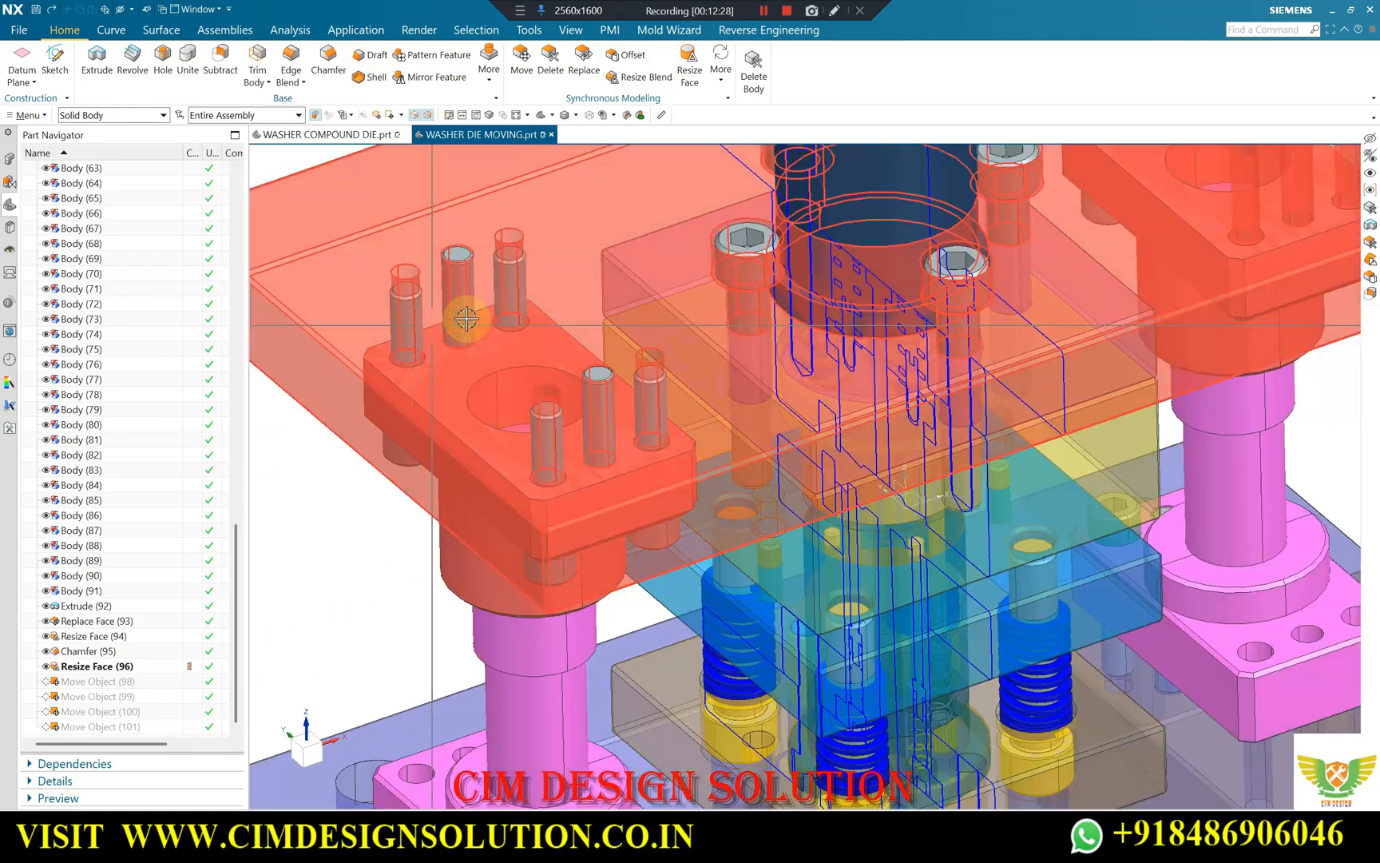
pyautogui.scroll(-3, 457, 321)
pyautogui.scroll(-2, 793, 232)
pyautogui.moveTo(779, 307); pyautogui.dragTo(703, 266, button='middle')
pyautogui.scroll(1, 707, 271)
pyautogui.moveTo(784, 393); pyautogui.dragTo(479, 191, button='middle')
pyautogui.scroll(1, 477, 226)
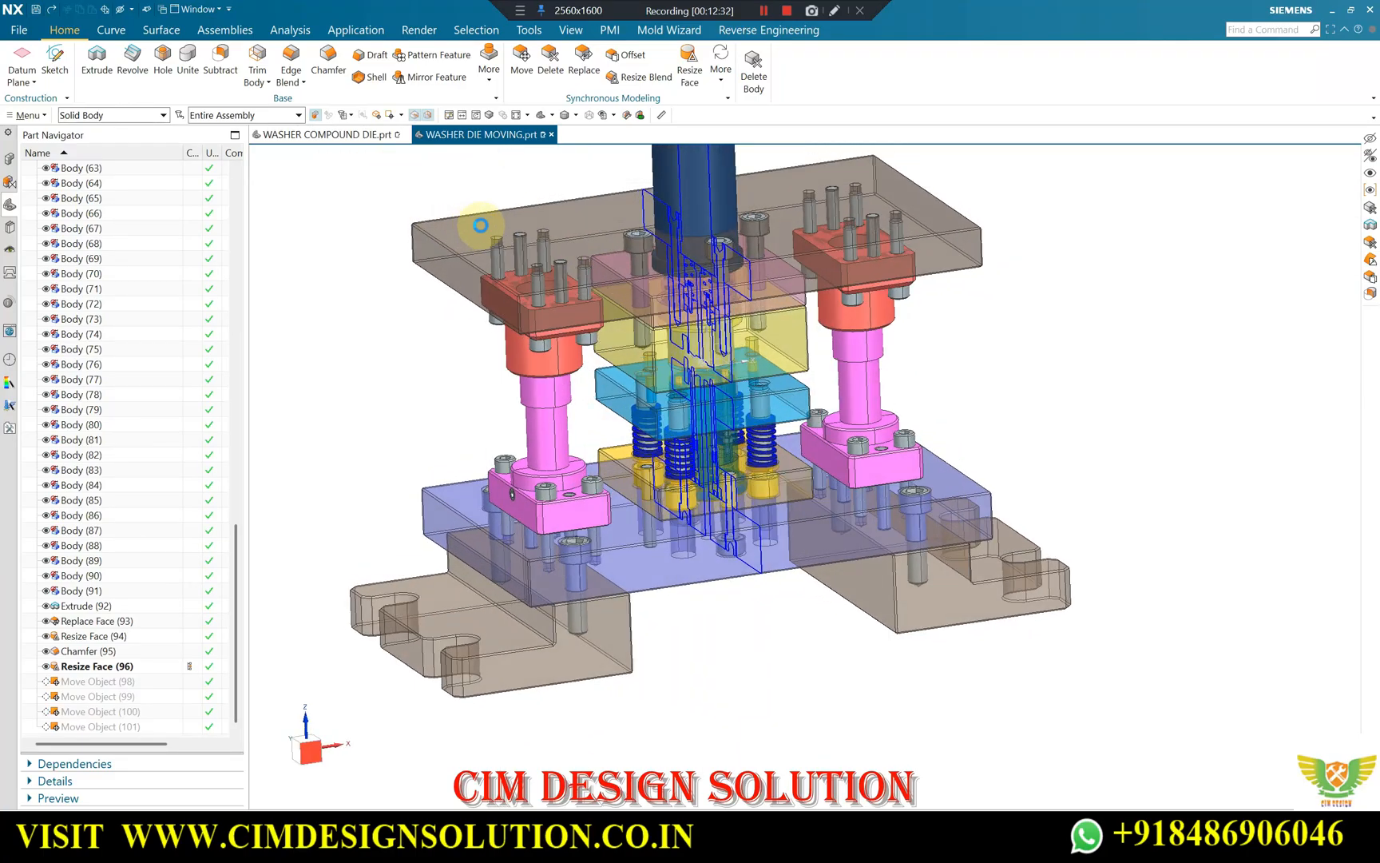
# Orient the die to the front view and load the Progressive Die application.
pyautogui.press('F8')
pyautogui.scroll(2, 607, 292)
pyautogui.scroll(-1, 809, 312)
pyautogui.scroll(1, 799, 307)
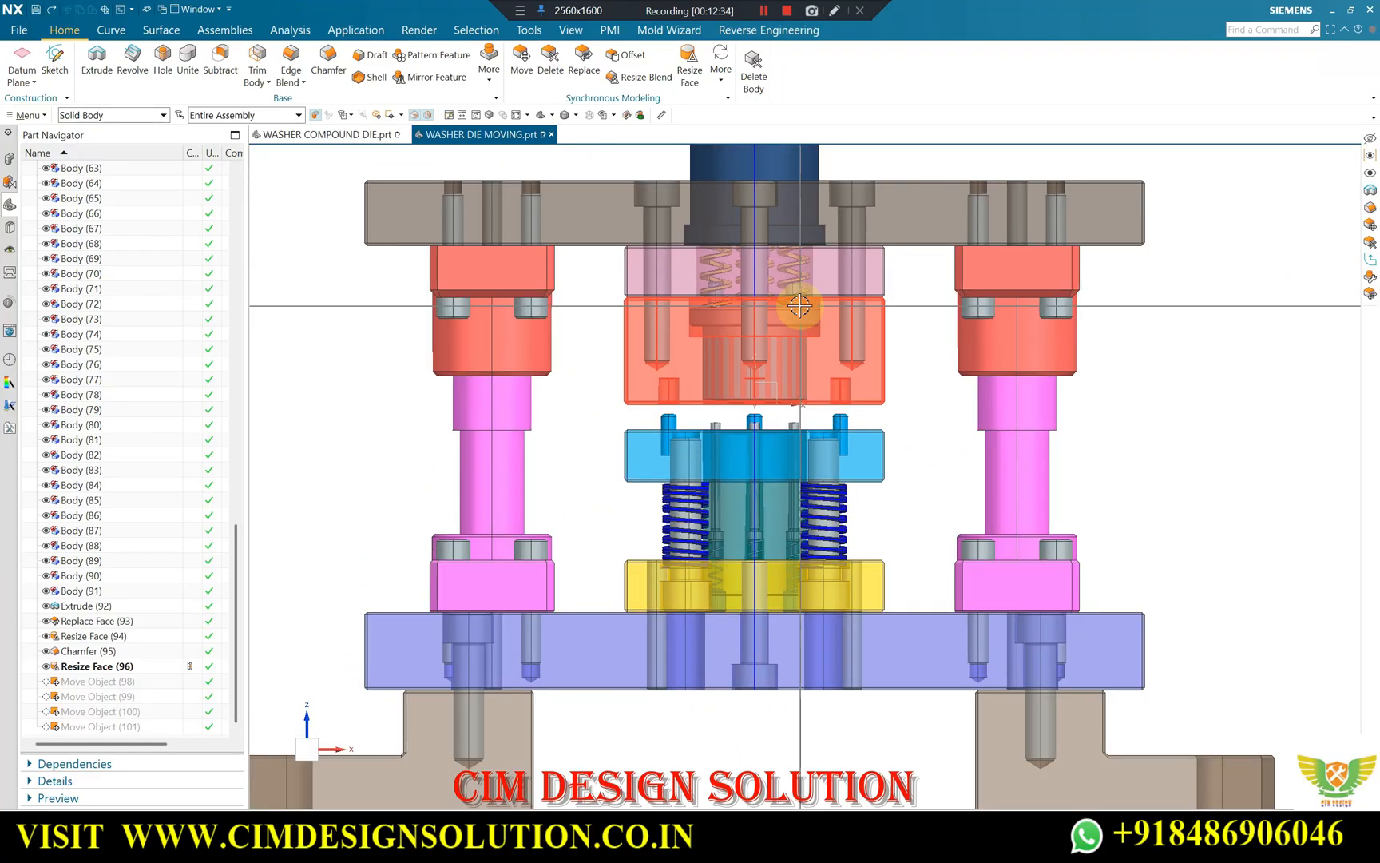
pyautogui.click(367, 32)
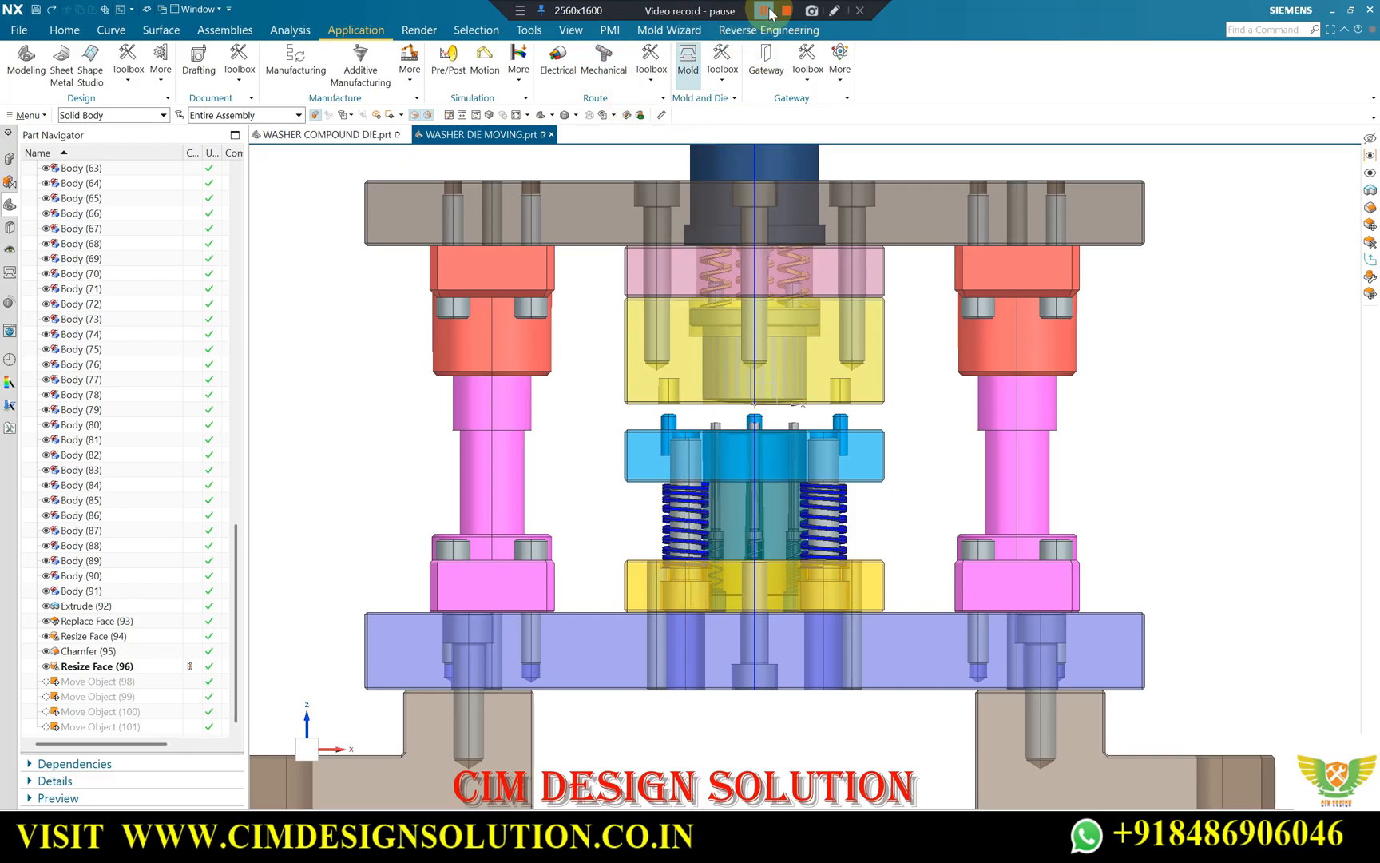
pyautogui.click(732, 72)
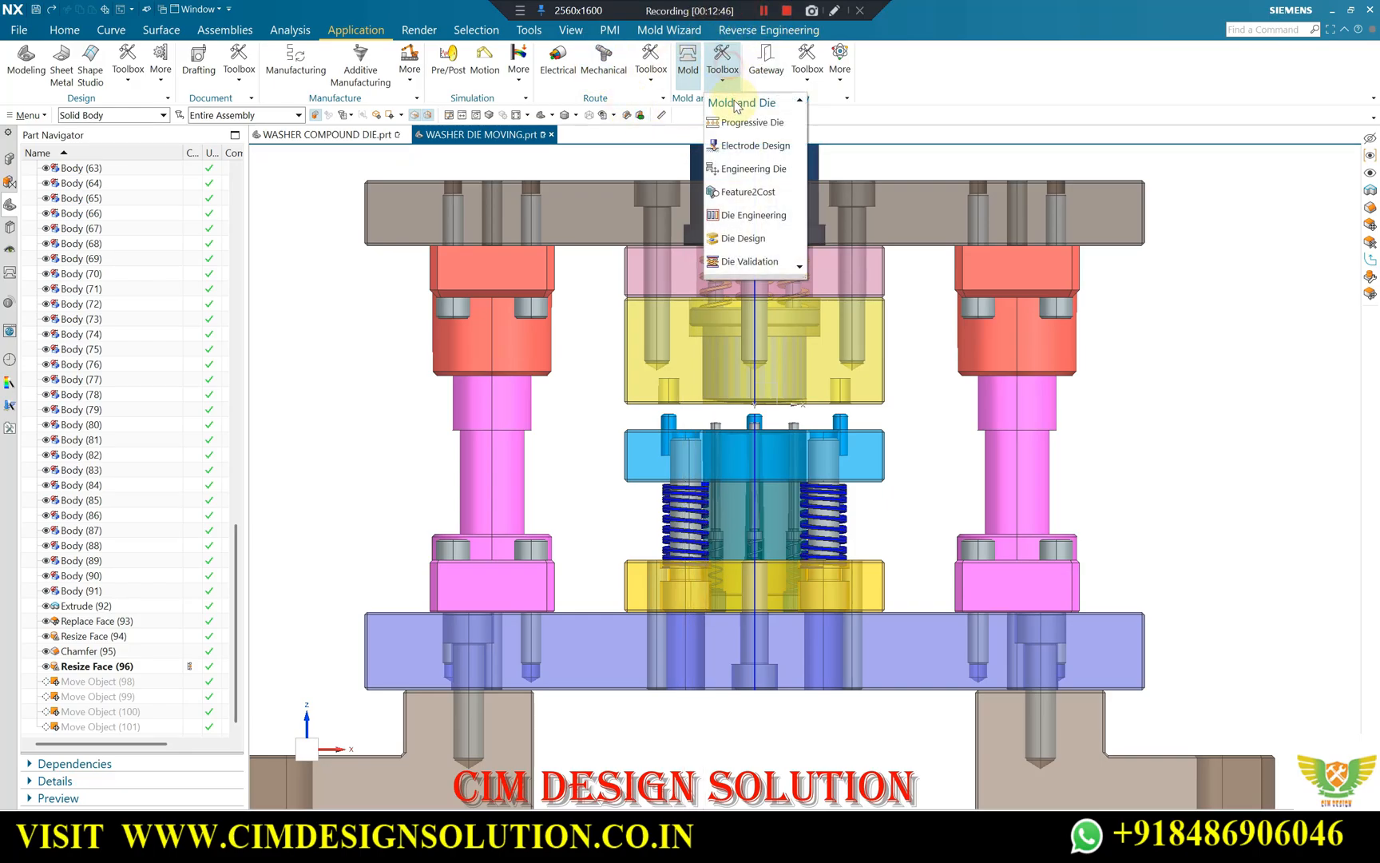
pyautogui.click(733, 124)
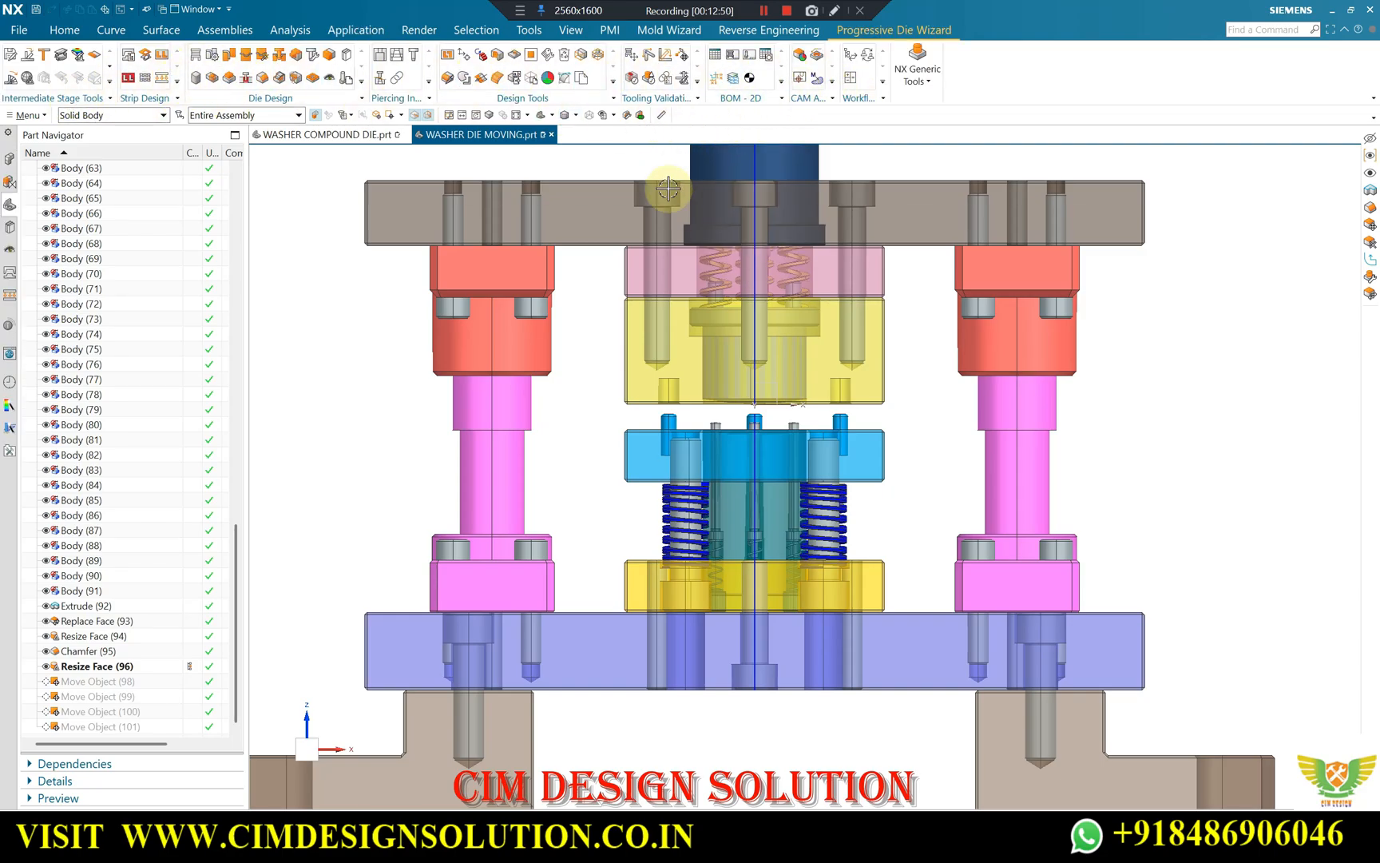
# Turn off Section 1 in WASHER DIE MOVING to show the complete die.
pyautogui.scroll(-3, 639, 151)
pyautogui.scroll(3, 671, 239)
pyautogui.scroll(-2, 703, 240)
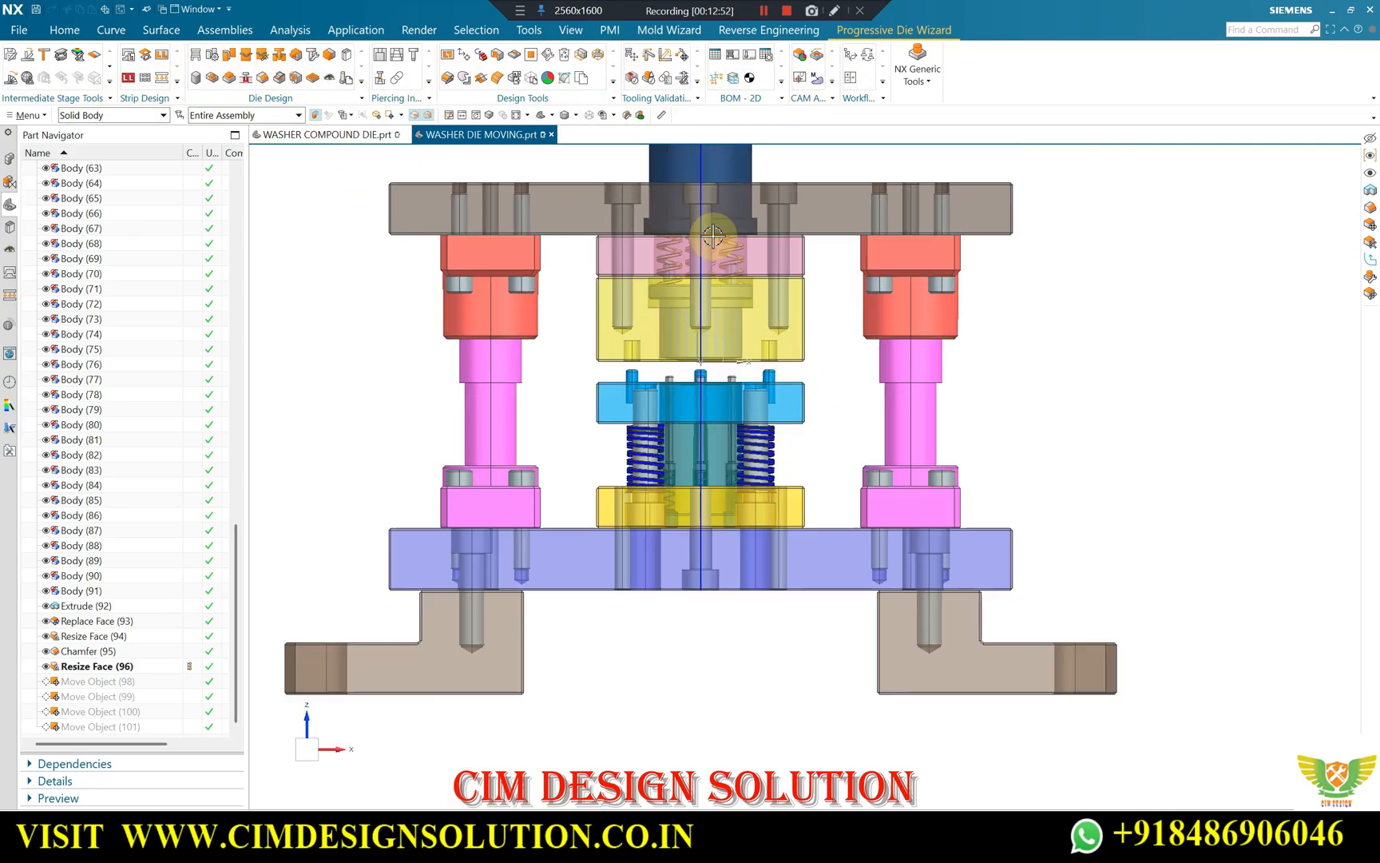
pyautogui.moveTo(561, 243); pyautogui.dragTo(667, 241, button='middle')
pyautogui.scroll(2, 791, 342)
pyautogui.scroll(-2, 793, 341)
pyautogui.scroll(3, 765, 293)
pyautogui.scroll(-3, 764, 272)
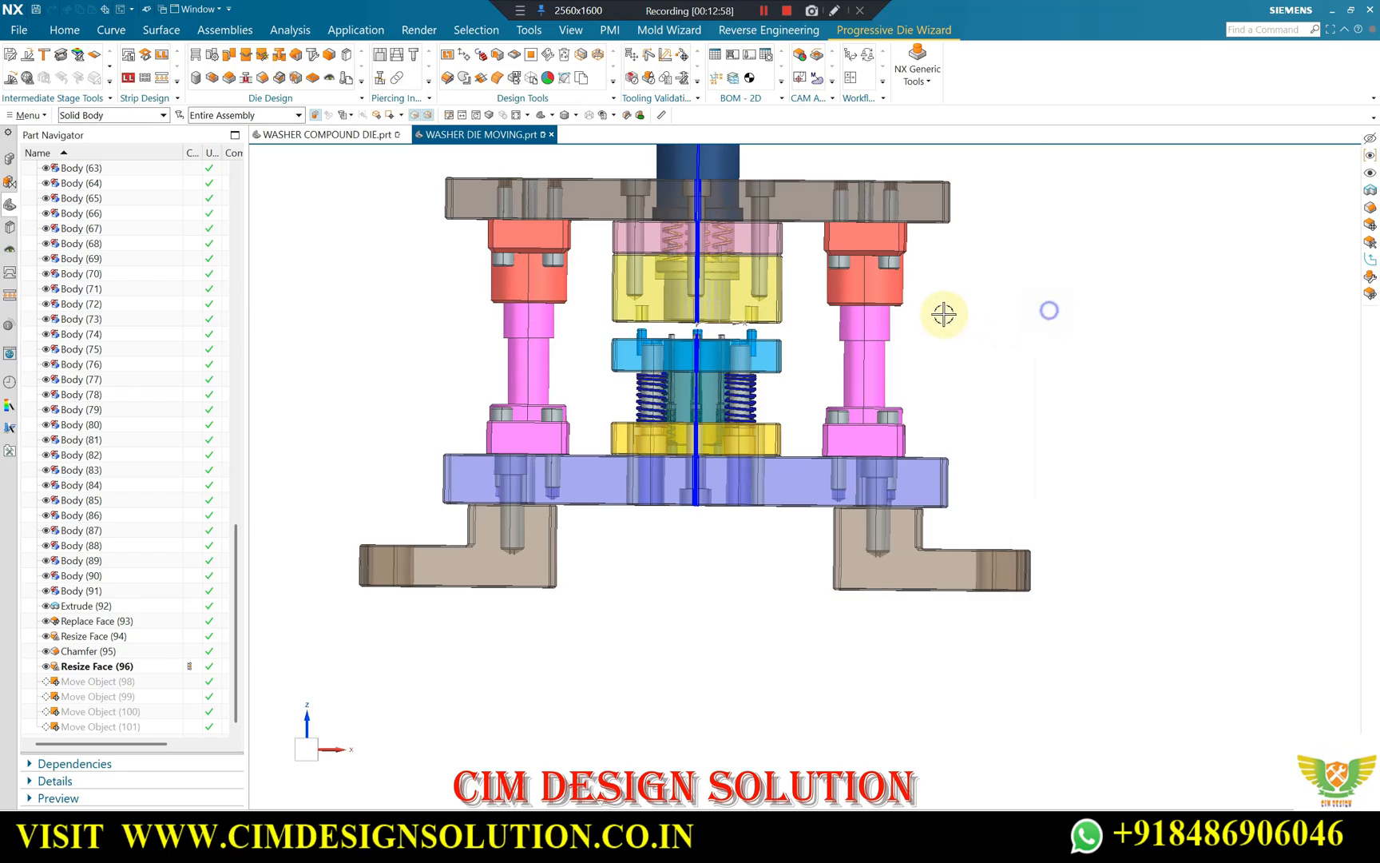
pyautogui.press('F8')
pyautogui.click(11, 180)
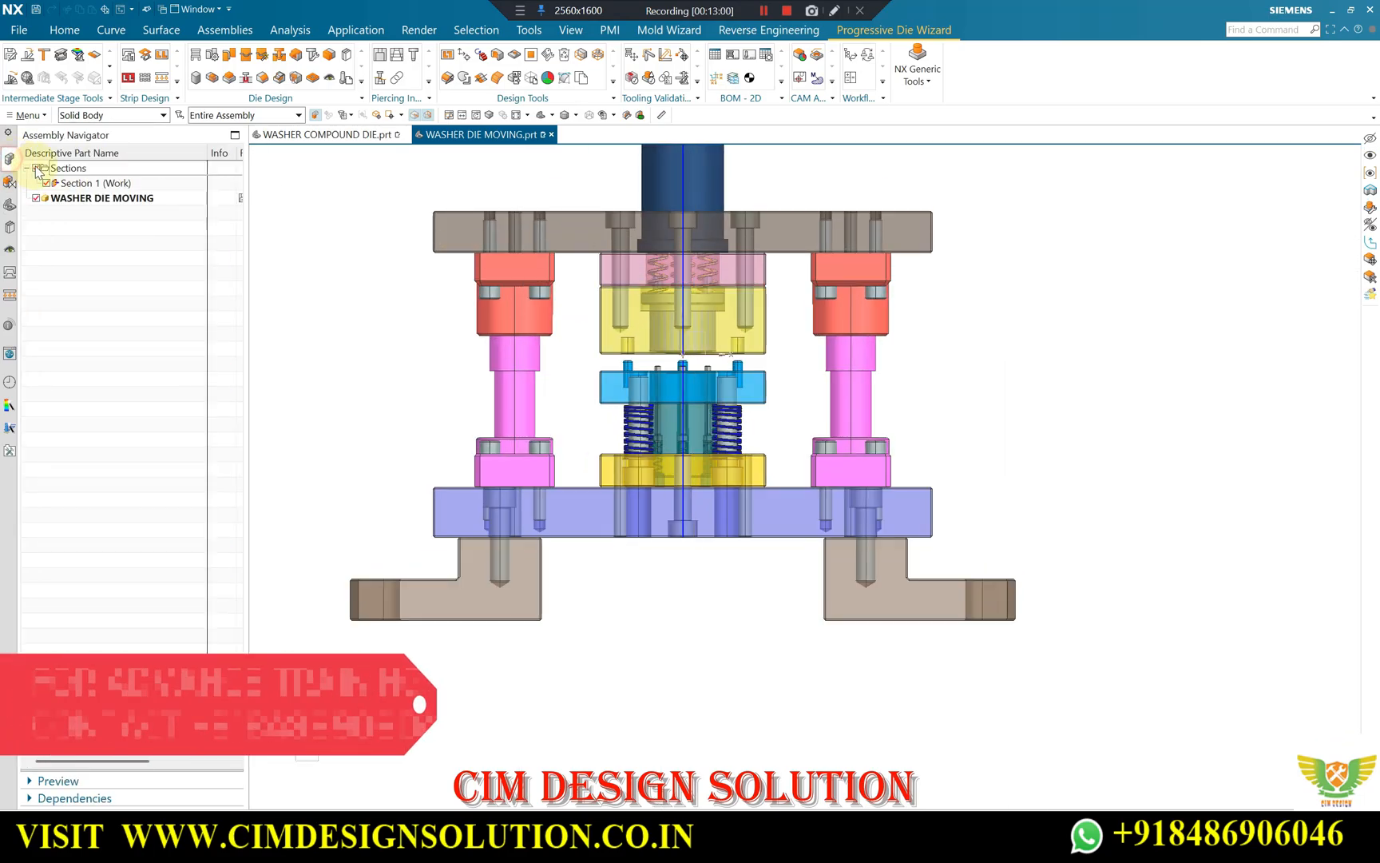
pyautogui.moveTo(716, 349); pyautogui.dragTo(624, 331, button='middle')
pyautogui.scroll(10, 619, 351)
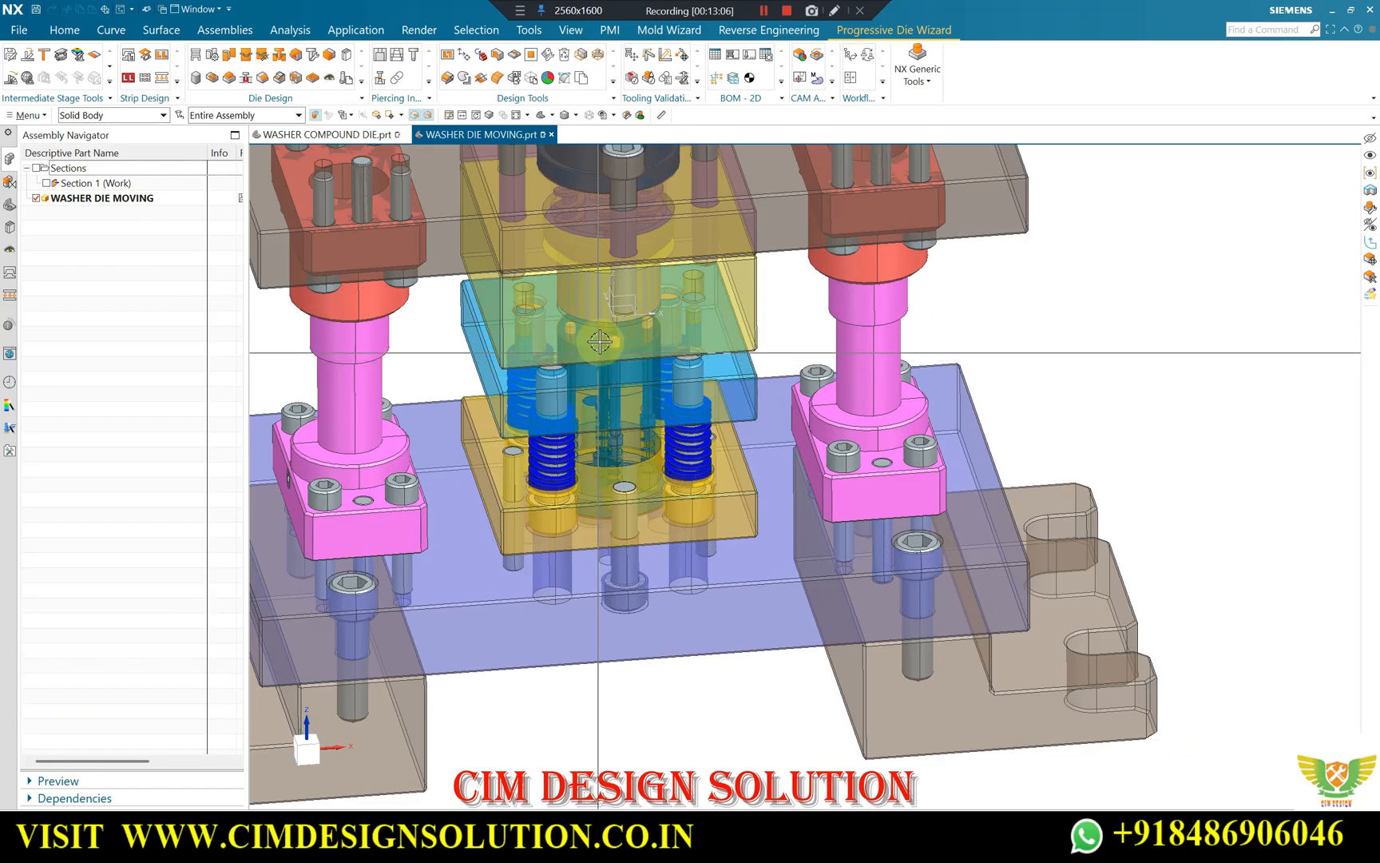
# Hide the blue stripper plate, and isolate the teal flanged punch by hiding every other body.
pyautogui.hotkey('ctrl', 'b')
pyautogui.scroll(-2, 750, 302)
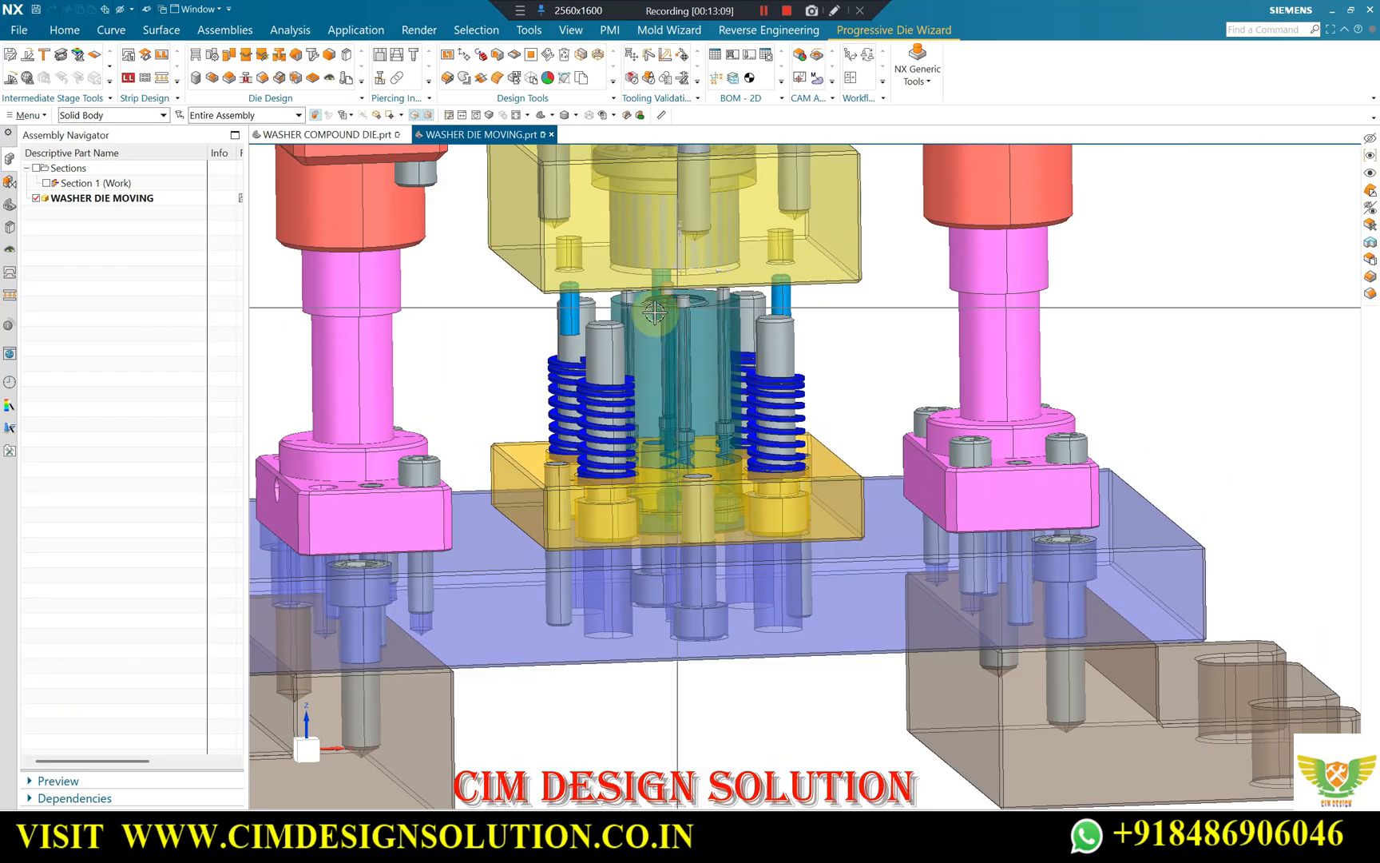
pyautogui.scroll(-1, 815, 377)
pyautogui.hotkey('ctrl', 'b')
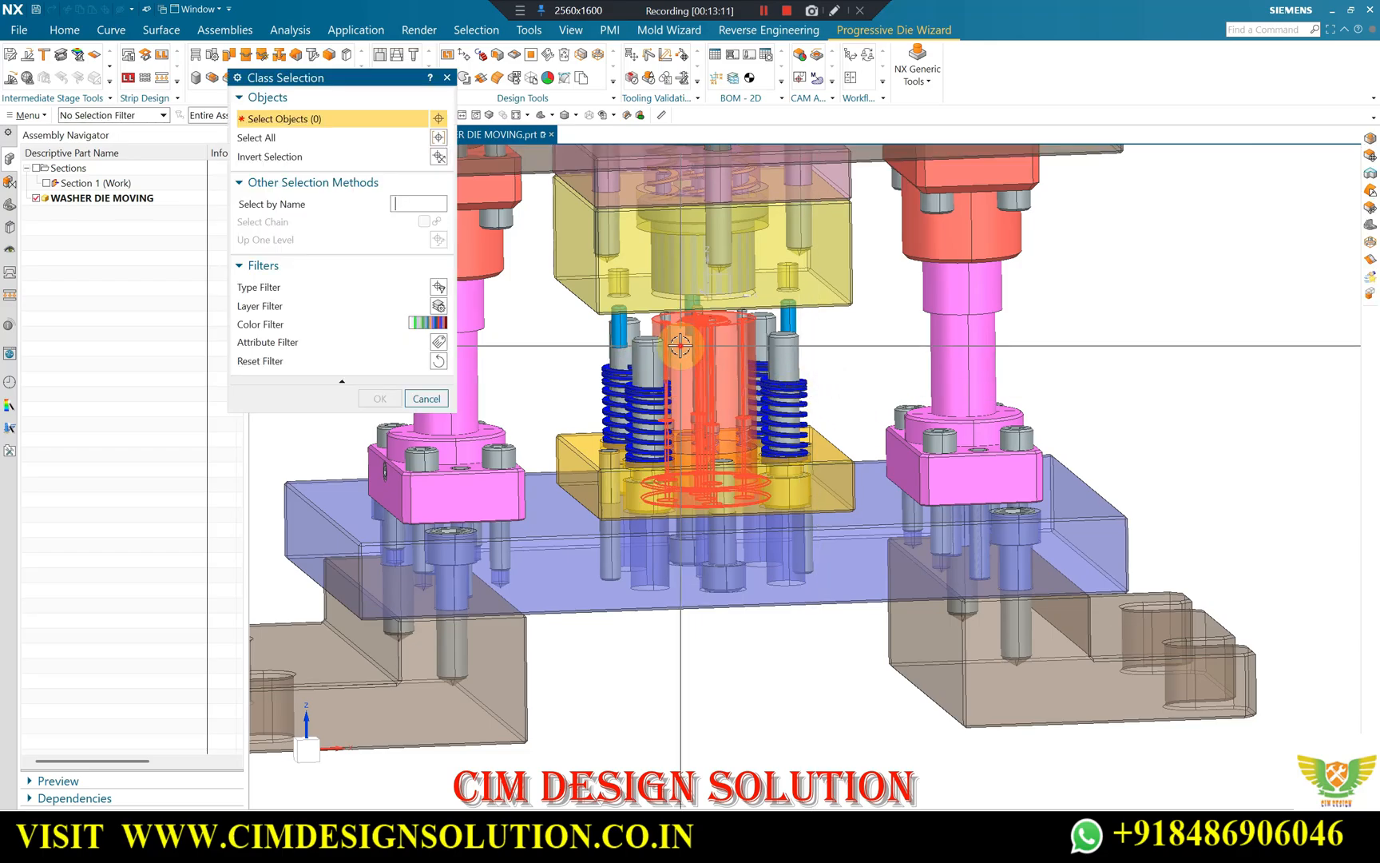
pyautogui.click(684, 347)
pyautogui.scroll(-3, 854, 373)
pyautogui.click(440, 158)
pyautogui.middleClick(534, 234)
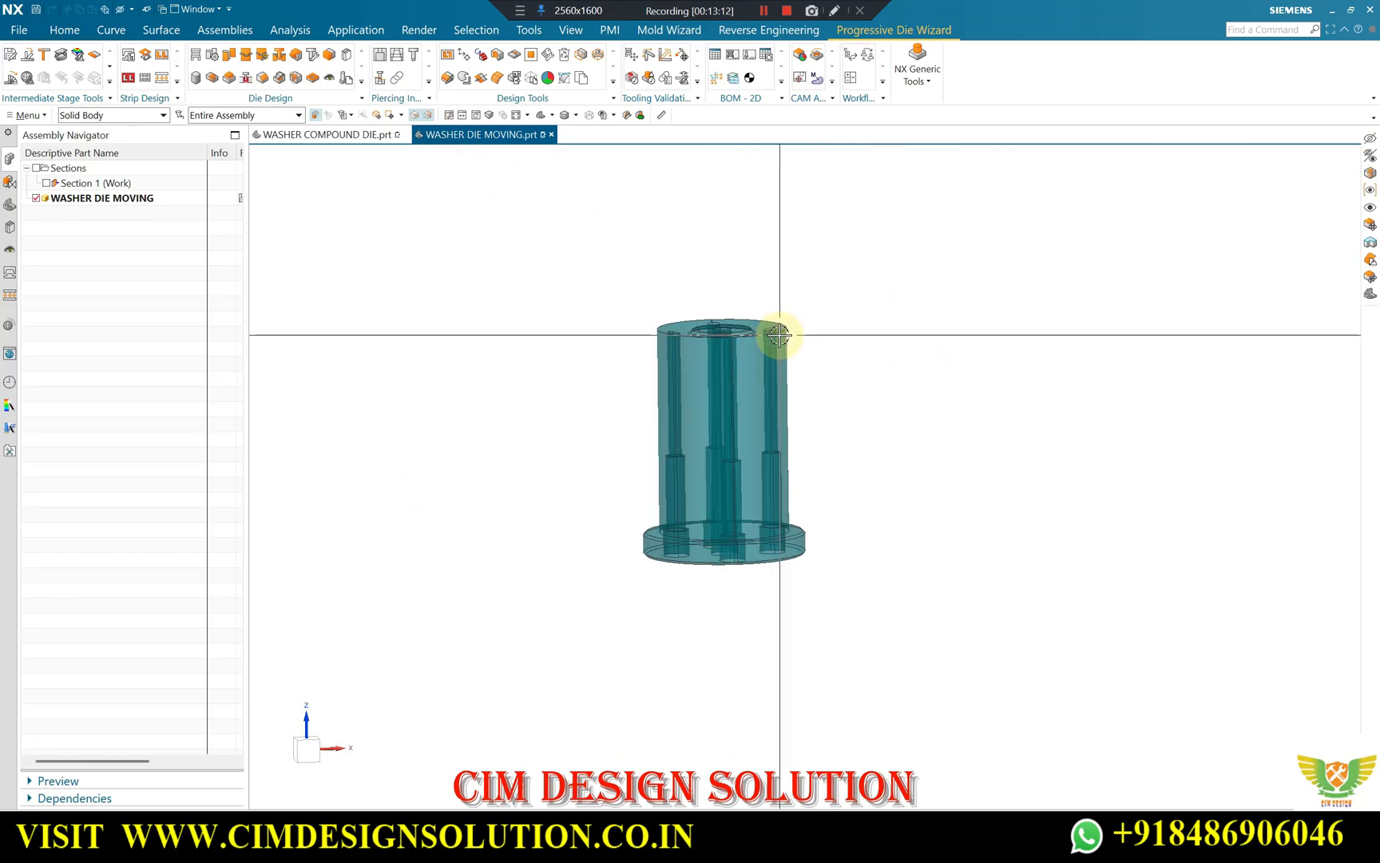
# Remove the translucency of the isolated teal punch so it displays as an opaque solid.
pyautogui.scroll(2, 773, 360)
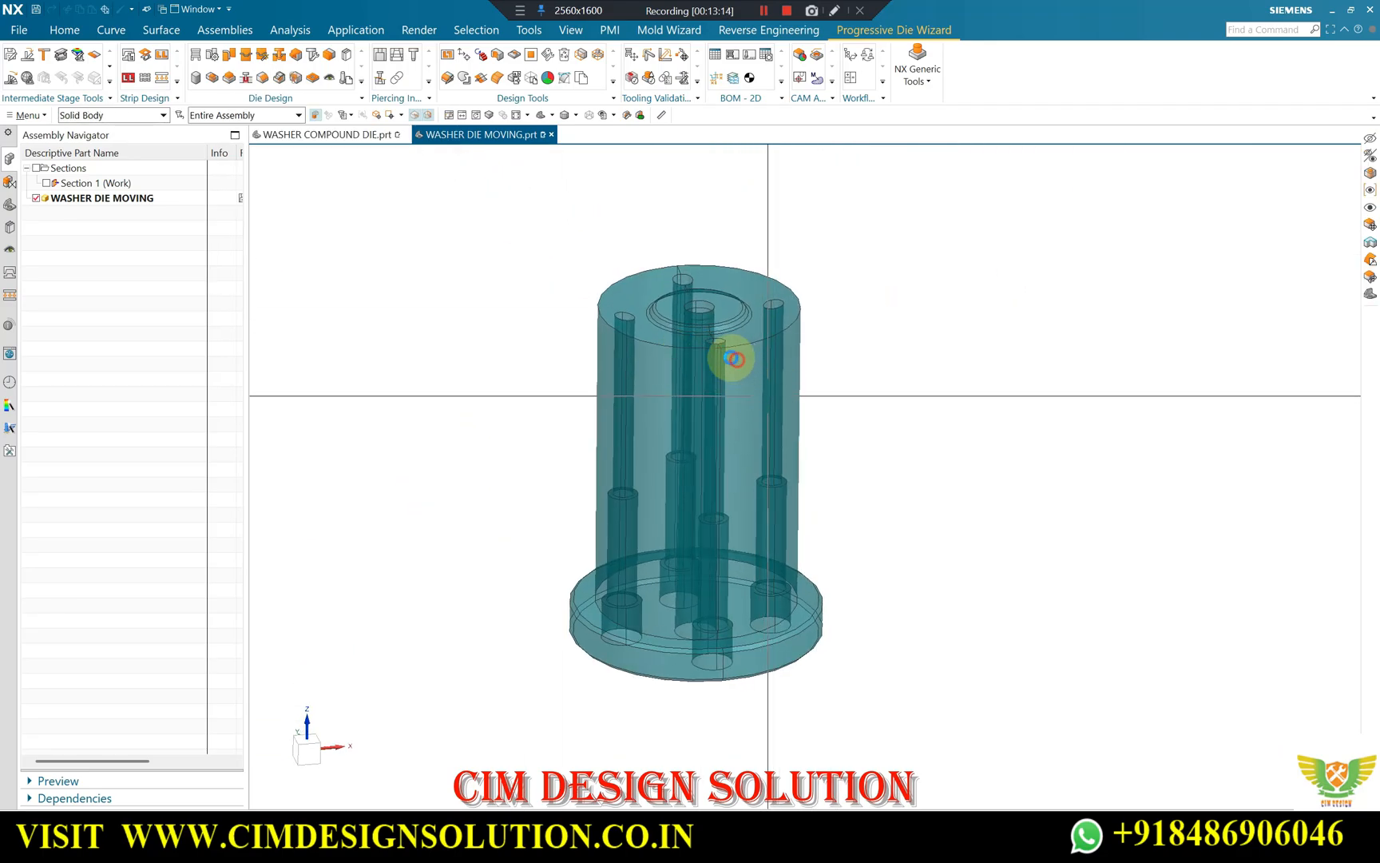
pyautogui.click(733, 360)
pyautogui.hotkey('ctrl', 'j')
pyautogui.moveTo(366, 286); pyautogui.dragTo(215, 277)
pyautogui.middleClick(551, 273)
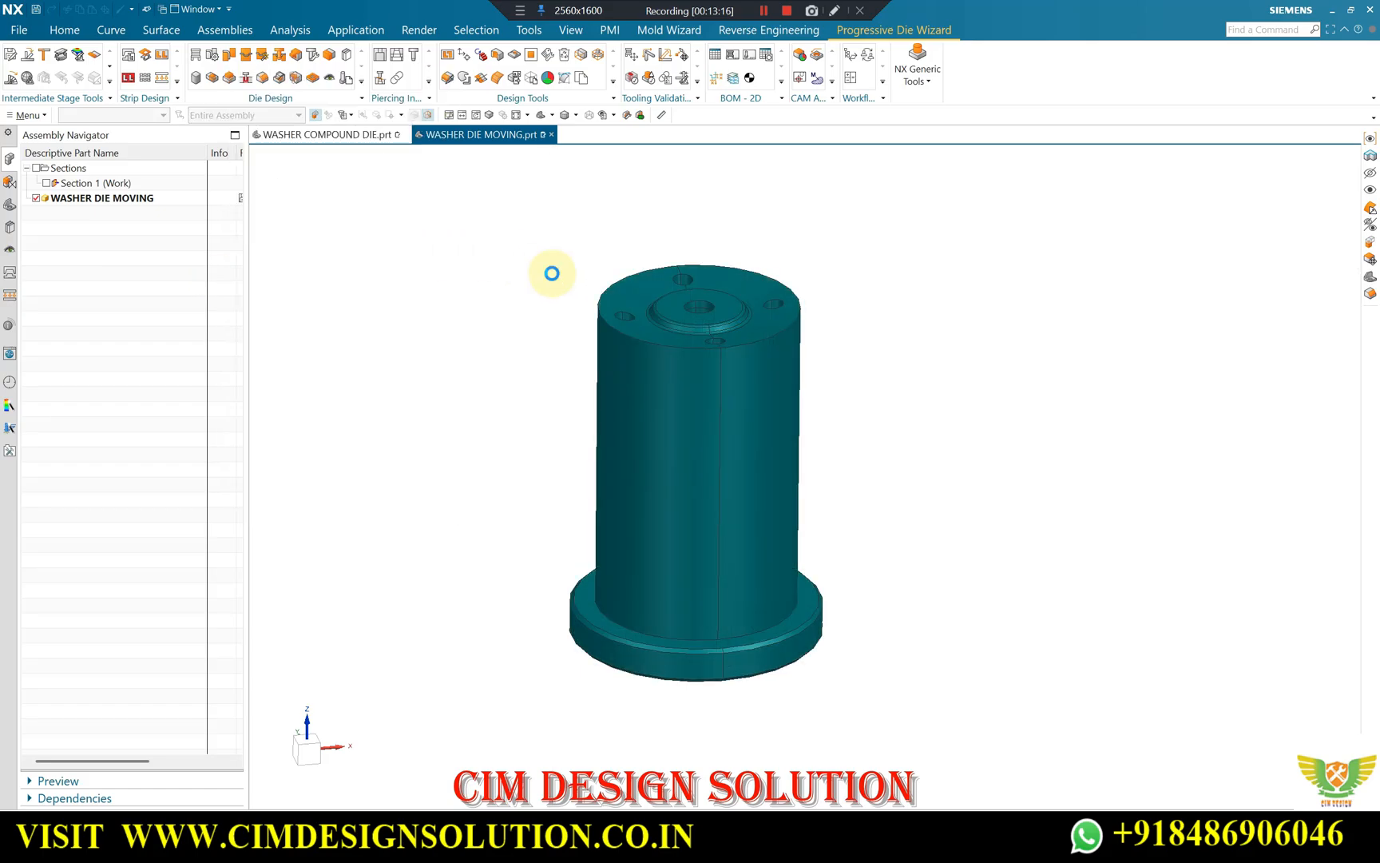
# Examine the punch's top face, focusing on its outer rim, raised centre boss, centre hole and four surrounding pin holes.
pyautogui.scroll(4, 631, 326)
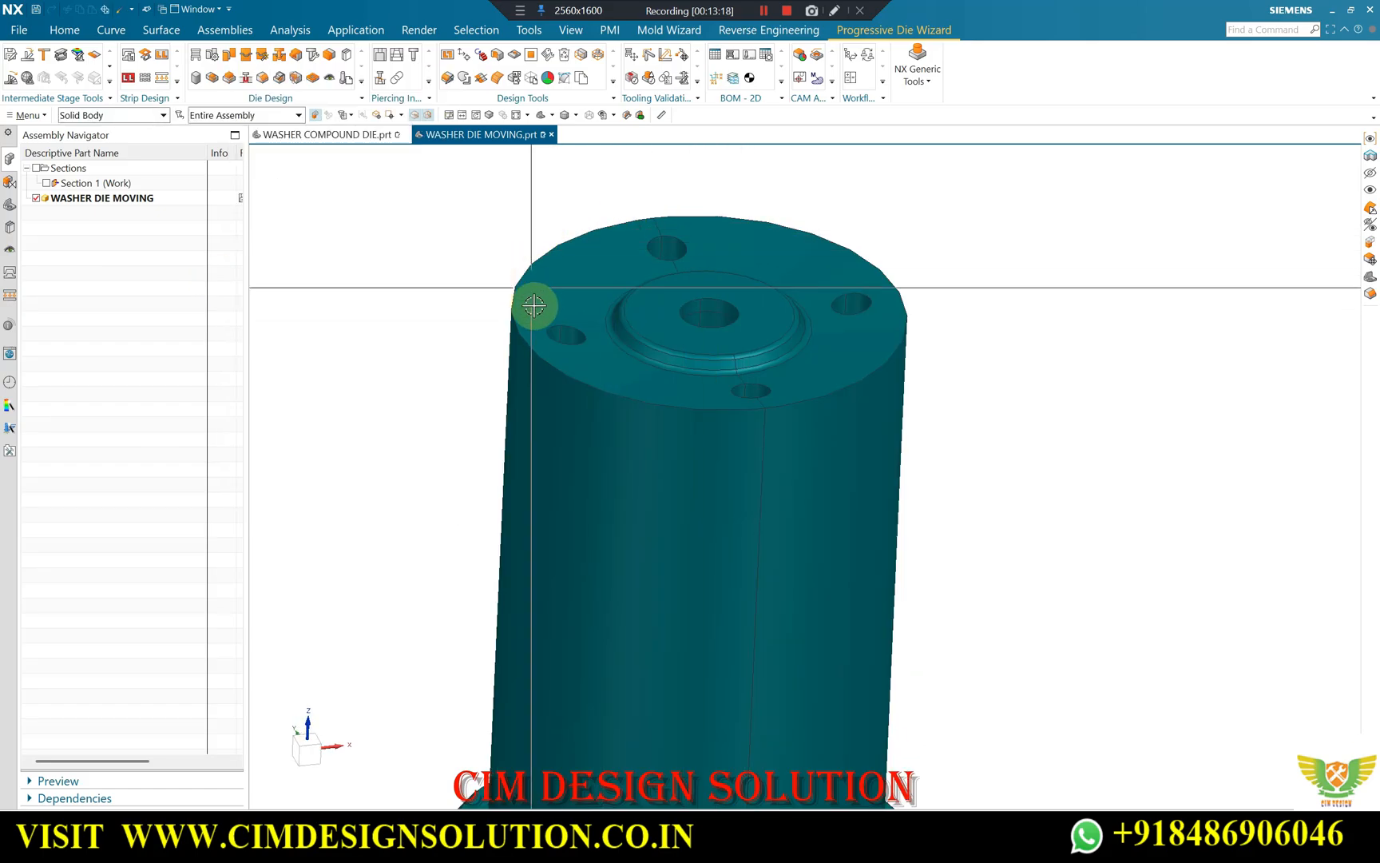
pyautogui.moveTo(637, 292); pyautogui.dragTo(668, 247, button='middle')
pyautogui.scroll(-1, 479, 243)
pyautogui.scroll(2, 661, 270)
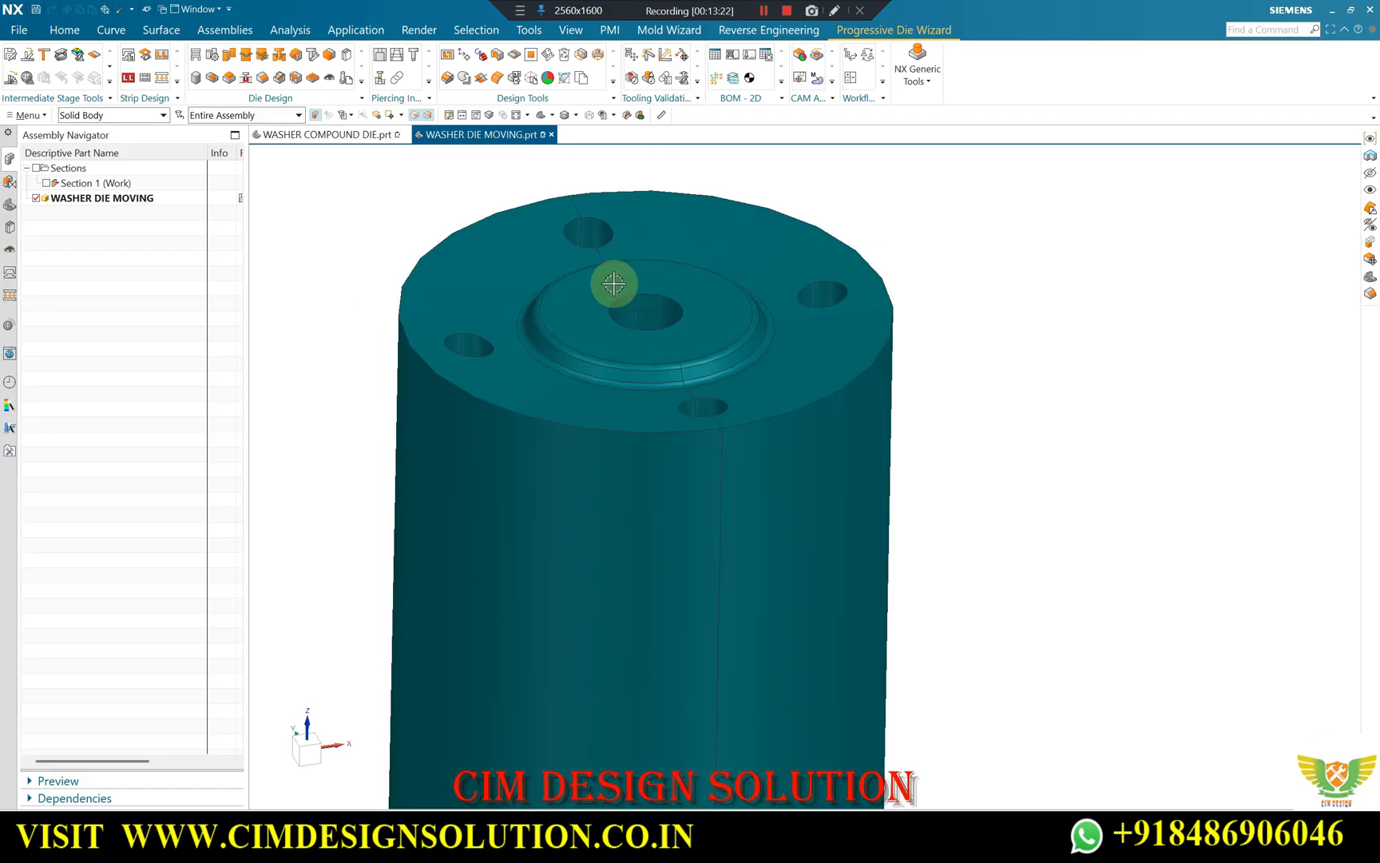
pyautogui.scroll(-2, 612, 285)
pyautogui.scroll(1, 709, 295)
pyautogui.scroll(-2, 703, 260)
pyautogui.moveTo(622, 271)
pyautogui.mouseDown(button='middle')
pyautogui.moveTo(656, 274)
pyautogui.moveTo(635, 281)
pyautogui.mouseUp(button='middle')
pyautogui.scroll(1, 632, 280)
# Switch to WASHER COMPOUND DIE.prt and examine the punched strip between the stripper plate and the upper die.
pyautogui.click(329, 135)
pyautogui.scroll(-4, 543, 383)
pyautogui.scroll(2, 714, 399)
pyautogui.moveTo(717, 386); pyautogui.dragTo(697, 323, button='middle')
pyautogui.scroll(2, 697, 323)
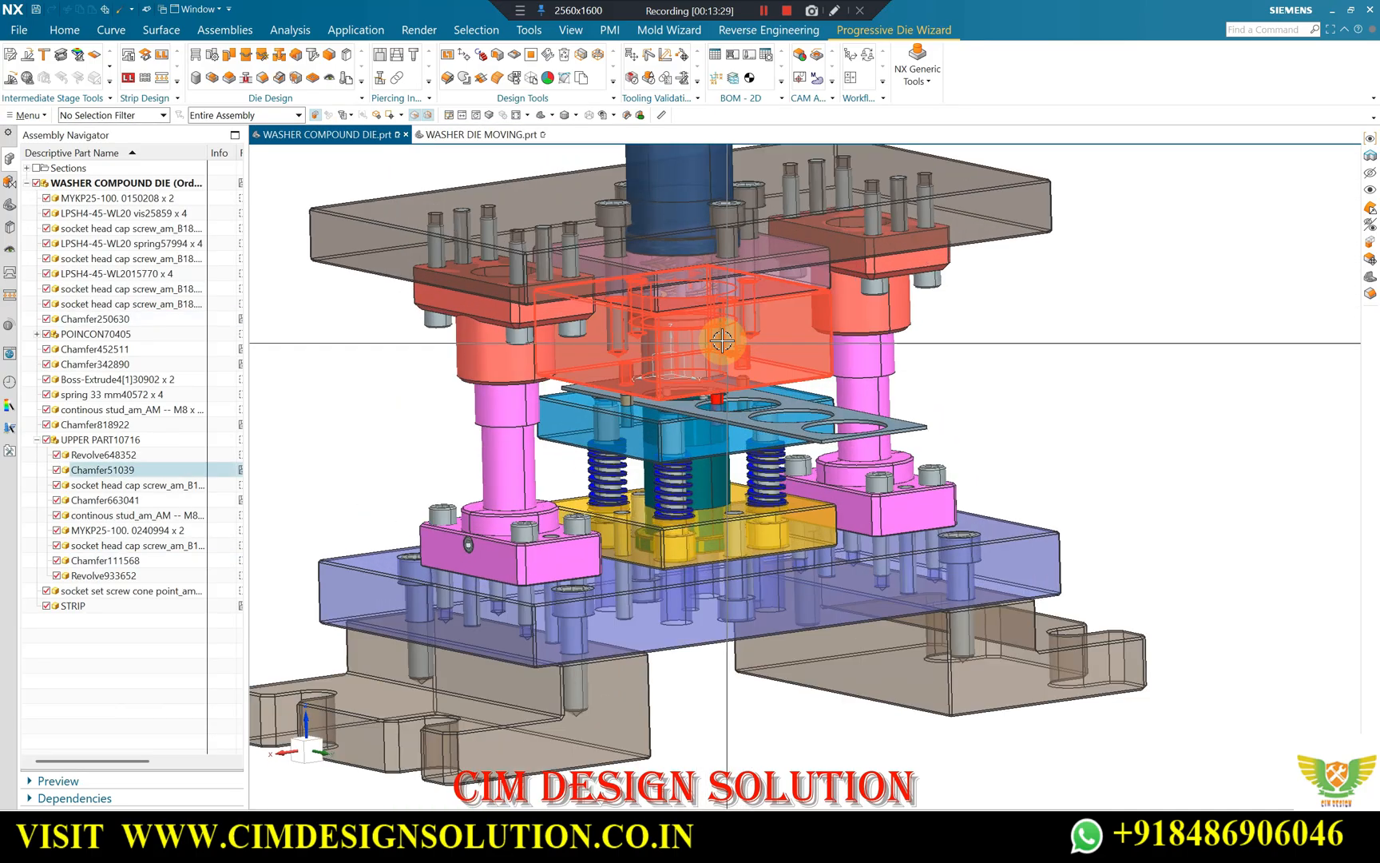
pyautogui.scroll(3, 719, 393)
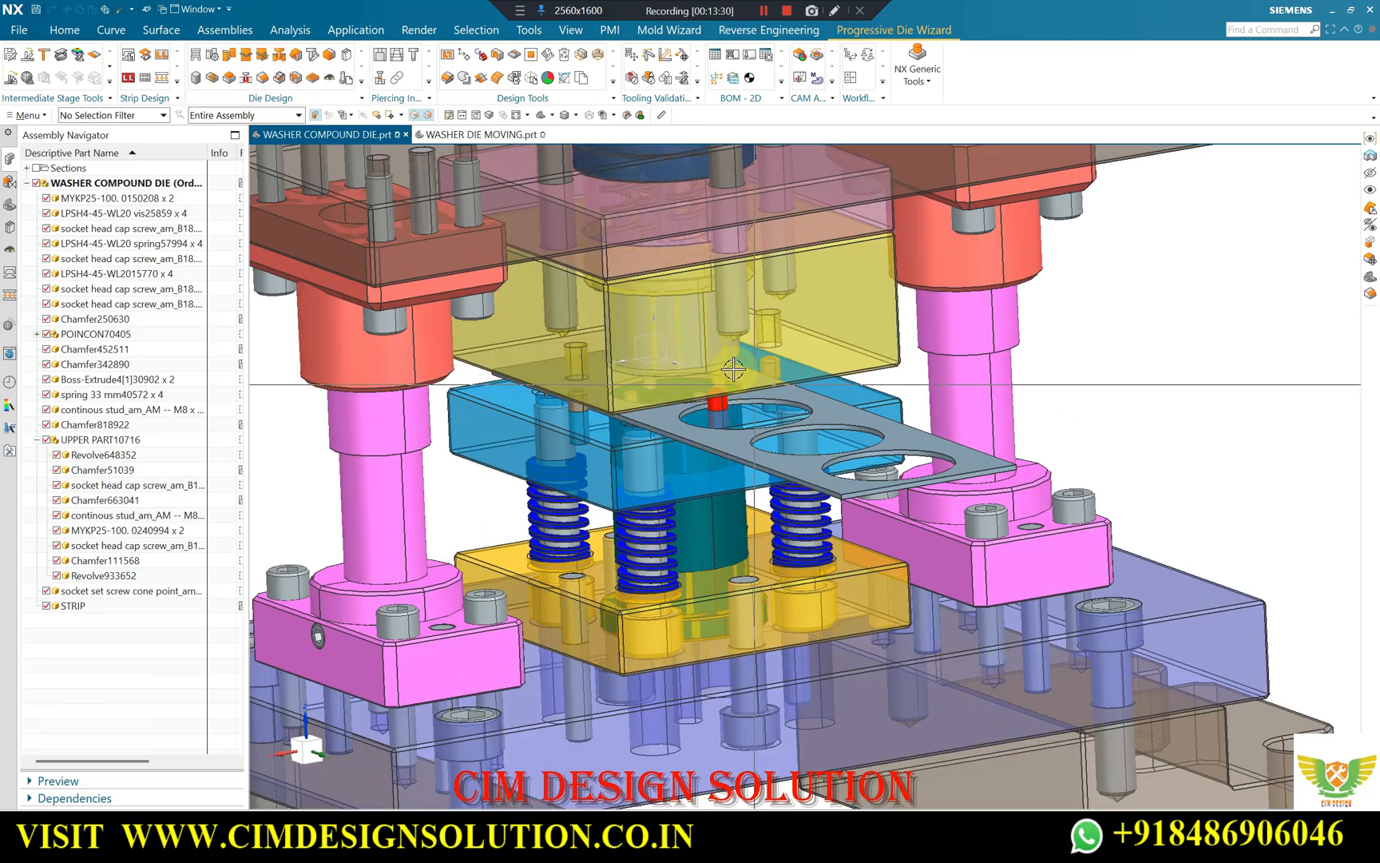
pyautogui.scroll(-3, 754, 389)
pyautogui.scroll(3, 690, 345)
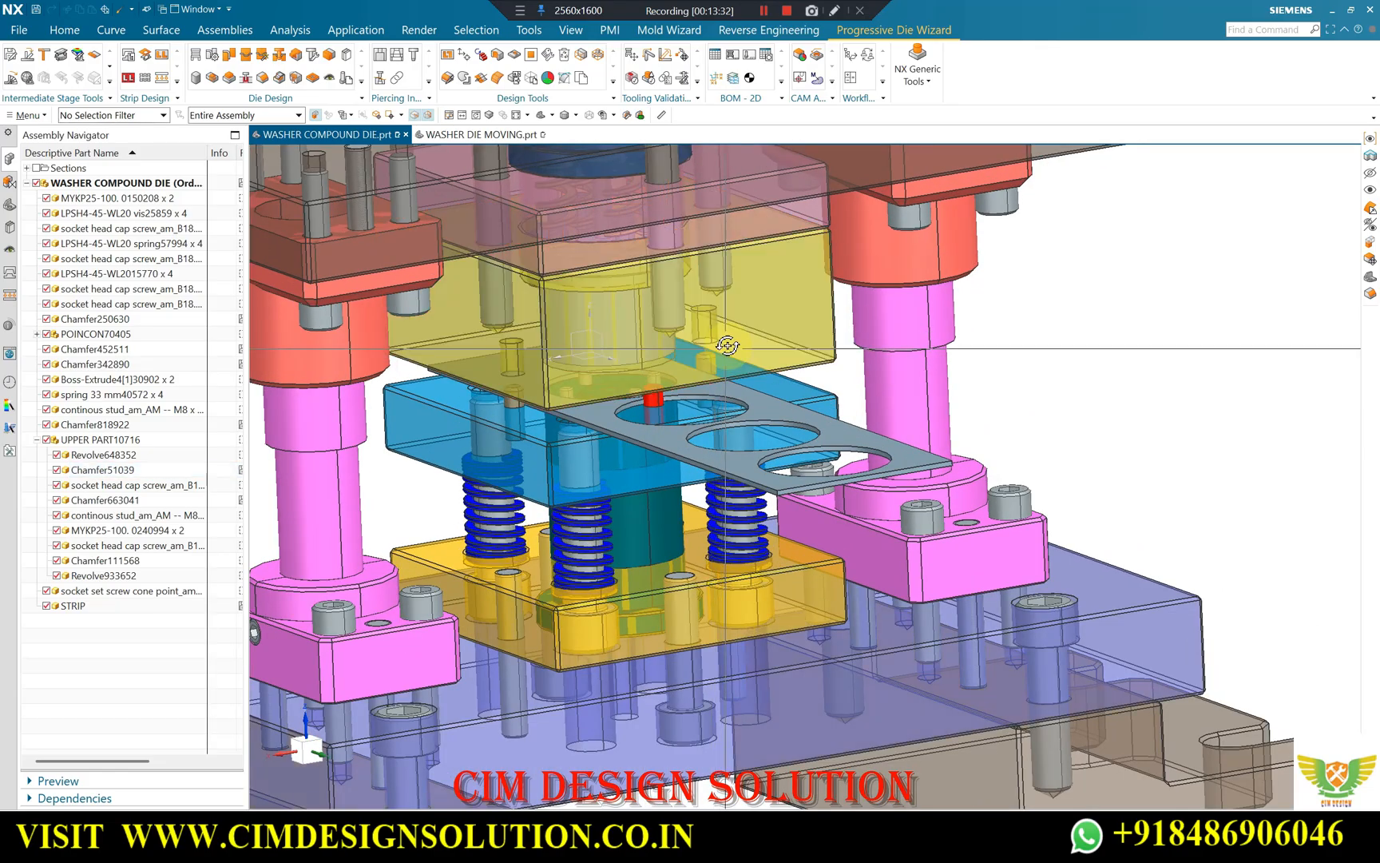
pyautogui.scroll(1, 642, 402)
pyautogui.moveTo(642, 402)
pyautogui.mouseDown(button='middle')
pyautogui.moveTo(702, 377)
pyautogui.moveTo(616, 397)
pyautogui.mouseUp(button='middle')
pyautogui.scroll(-2, 607, 393)
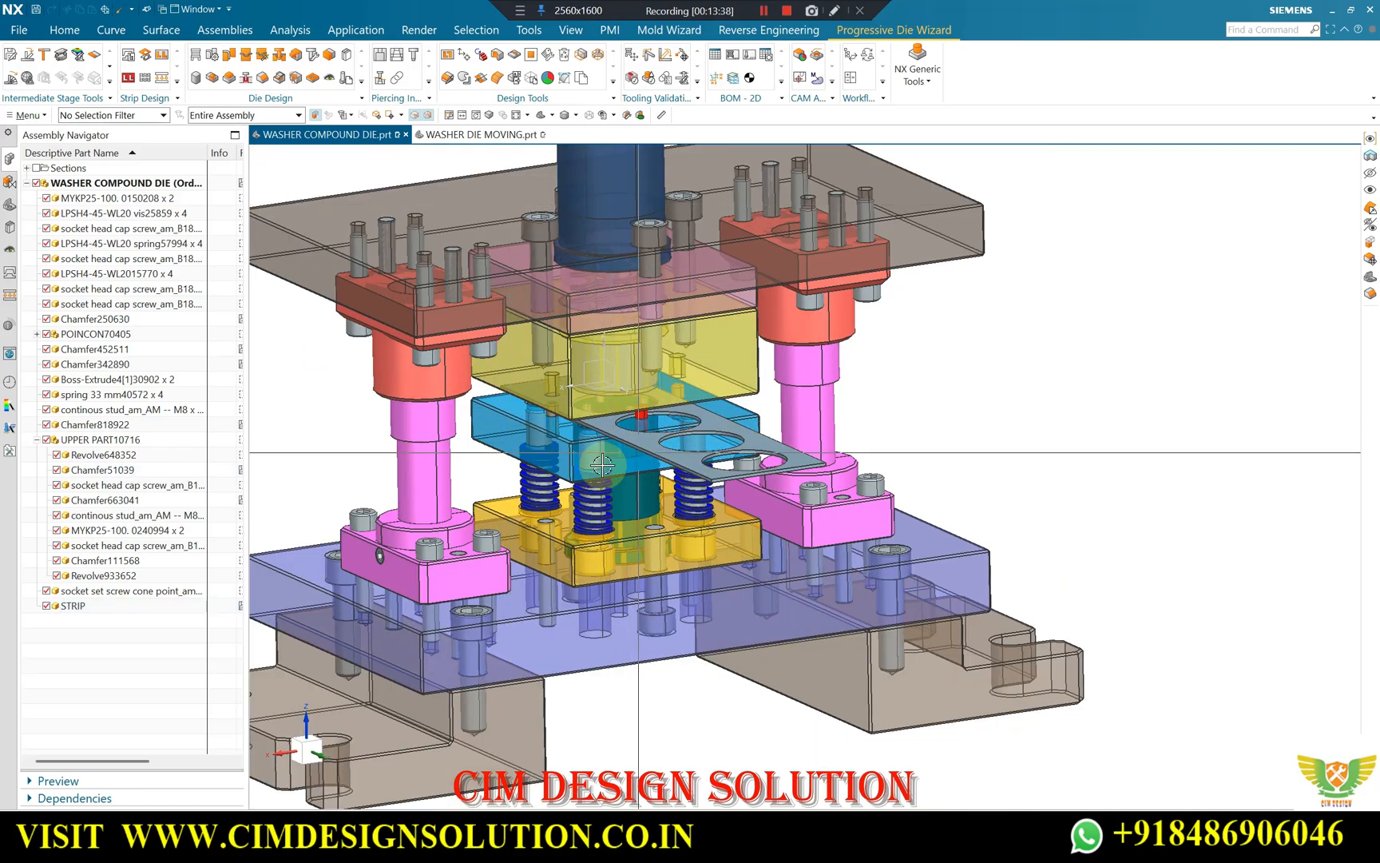
pyautogui.scroll(2, 616, 464)
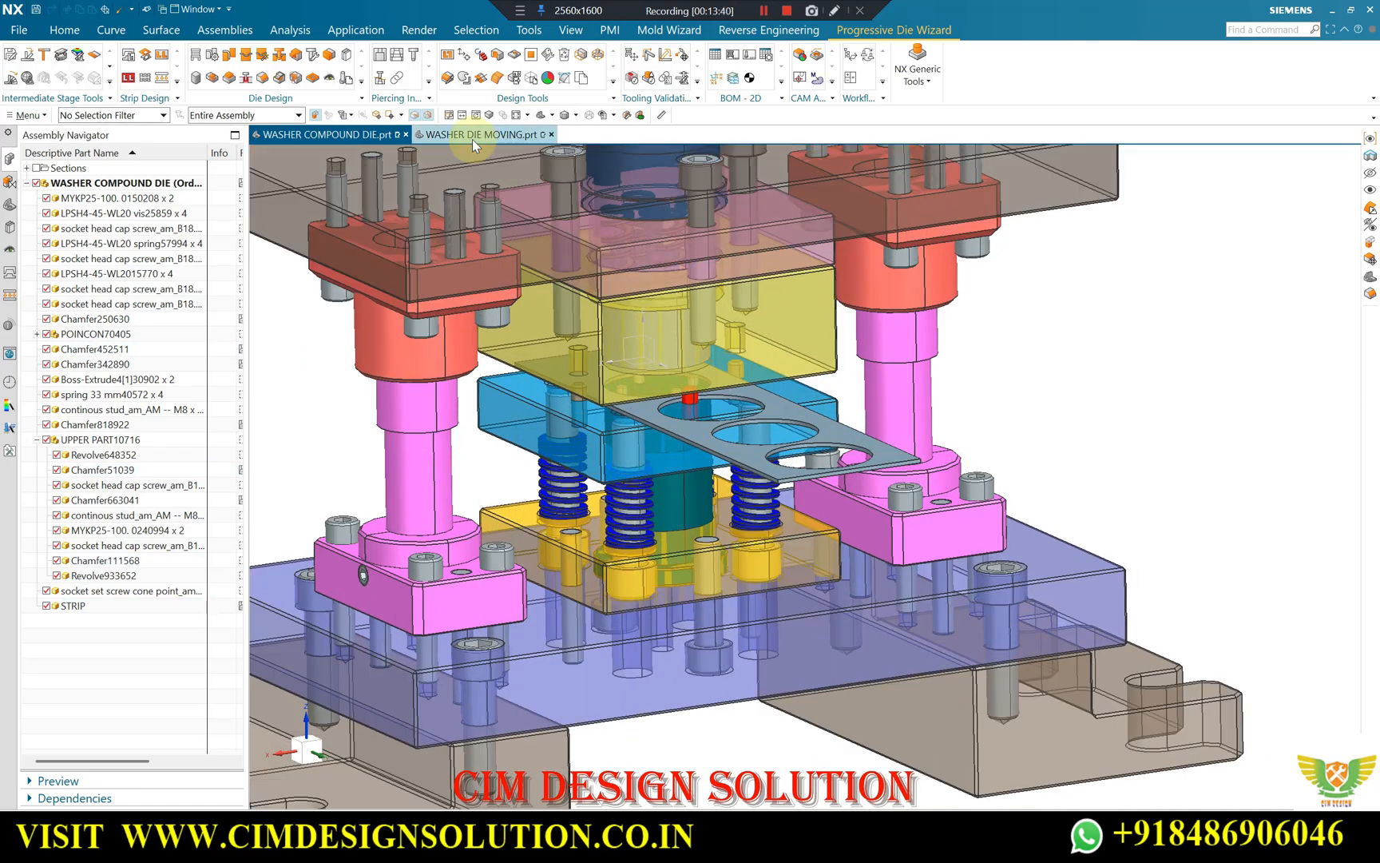
# Compare WASHER COMPOUND DIE.prt with the isolated punch, ending in WASHER DIE MOVING.prt with the punch displayed.
pyautogui.click(479, 134)
pyautogui.scroll(-1, 497, 271)
pyautogui.moveTo(562, 337); pyautogui.dragTo(627, 316, button='middle')
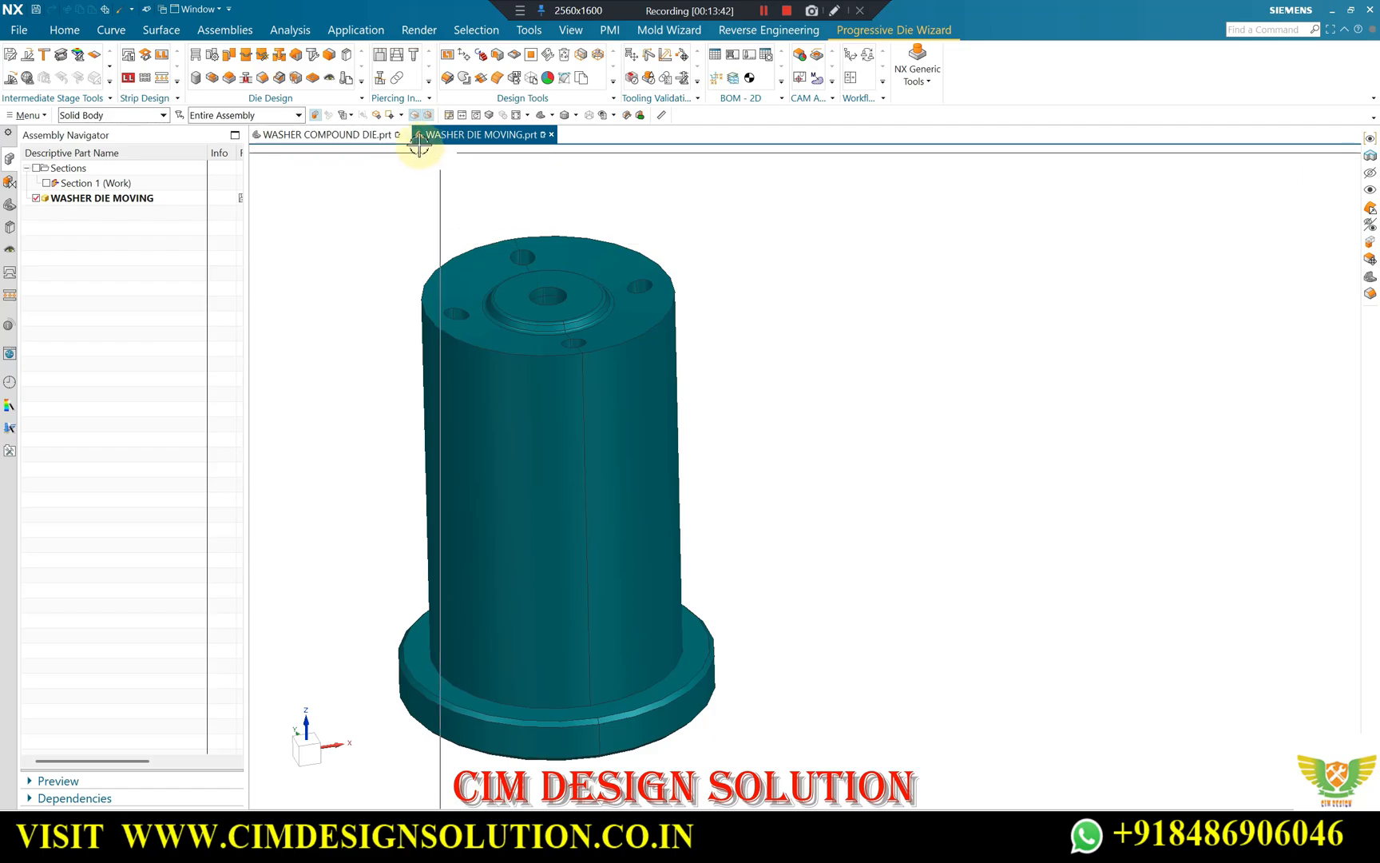
pyautogui.click(328, 134)
pyautogui.click(483, 135)
pyautogui.click(675, 341)
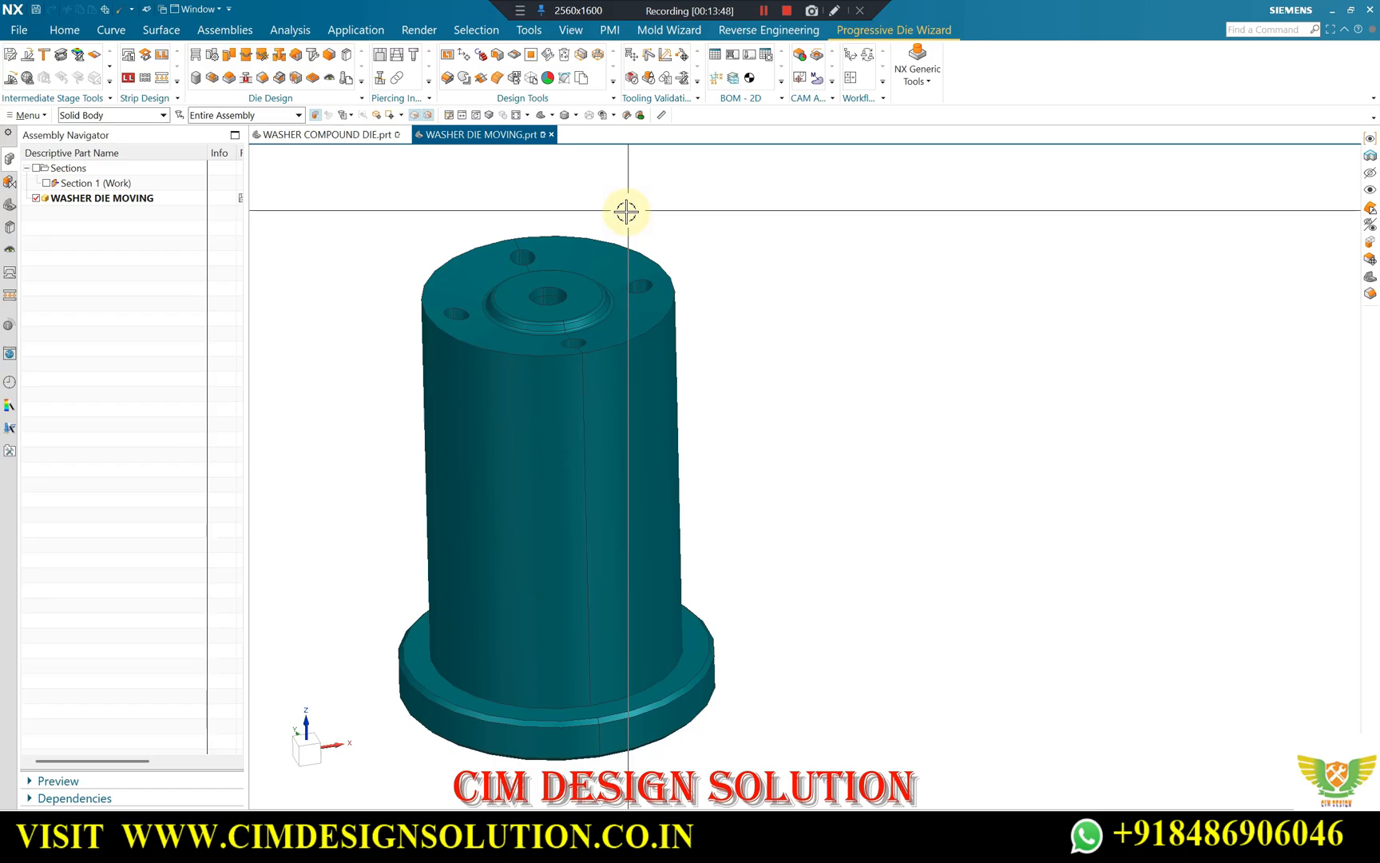
# Write the circular cutting formula Circle = πd × D beside the punch and sketch concentric circles marked d and D.
pyautogui.scroll(1, 696, 330)
pyautogui.scroll(-1, 545, 298)
pyautogui.moveTo(555, 297); pyautogui.dragTo(549, 292, button='middle')
pyautogui.scroll(1, 580, 316)
pyautogui.click(519, 12)
pyautogui.click(560, 30)
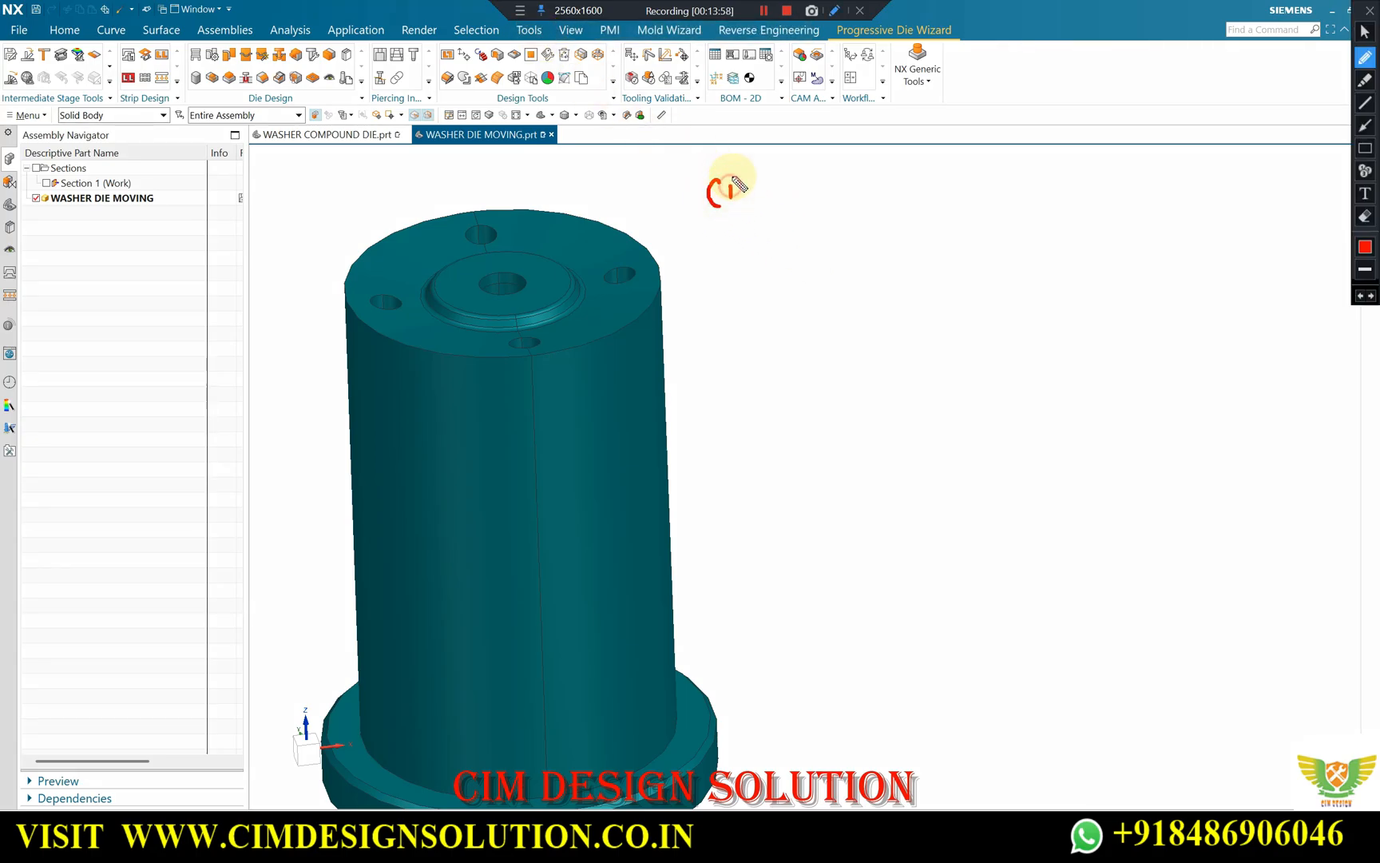
pyautogui.moveTo(790, 185); pyautogui.dragTo(791, 203)
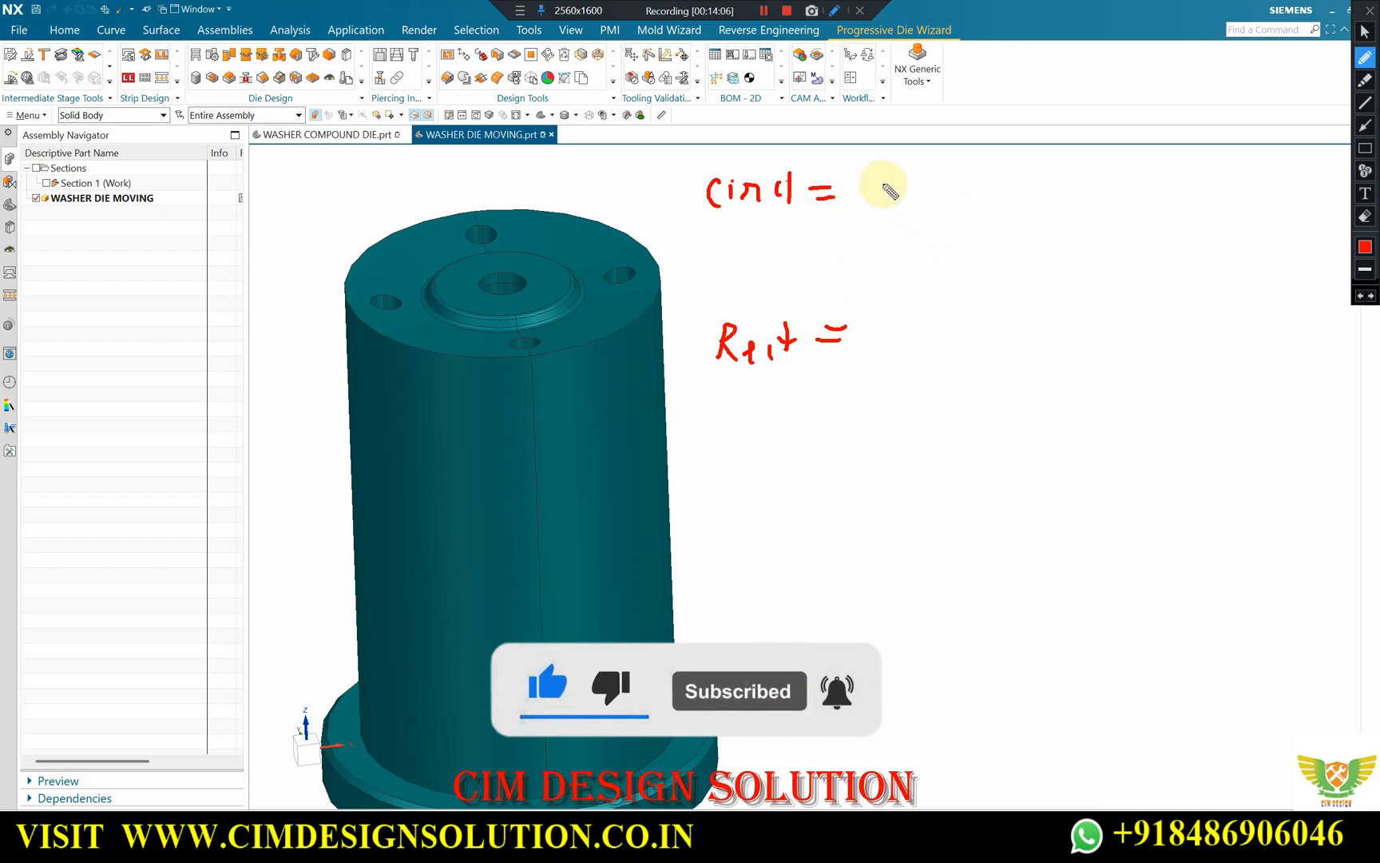
pyautogui.moveTo(896, 178); pyautogui.dragTo(976, 189)
pyautogui.moveTo(975, 167)
pyautogui.mouseDown()
pyautogui.moveTo(961, 189)
pyautogui.moveTo(1000, 185)
pyautogui.mouseUp()
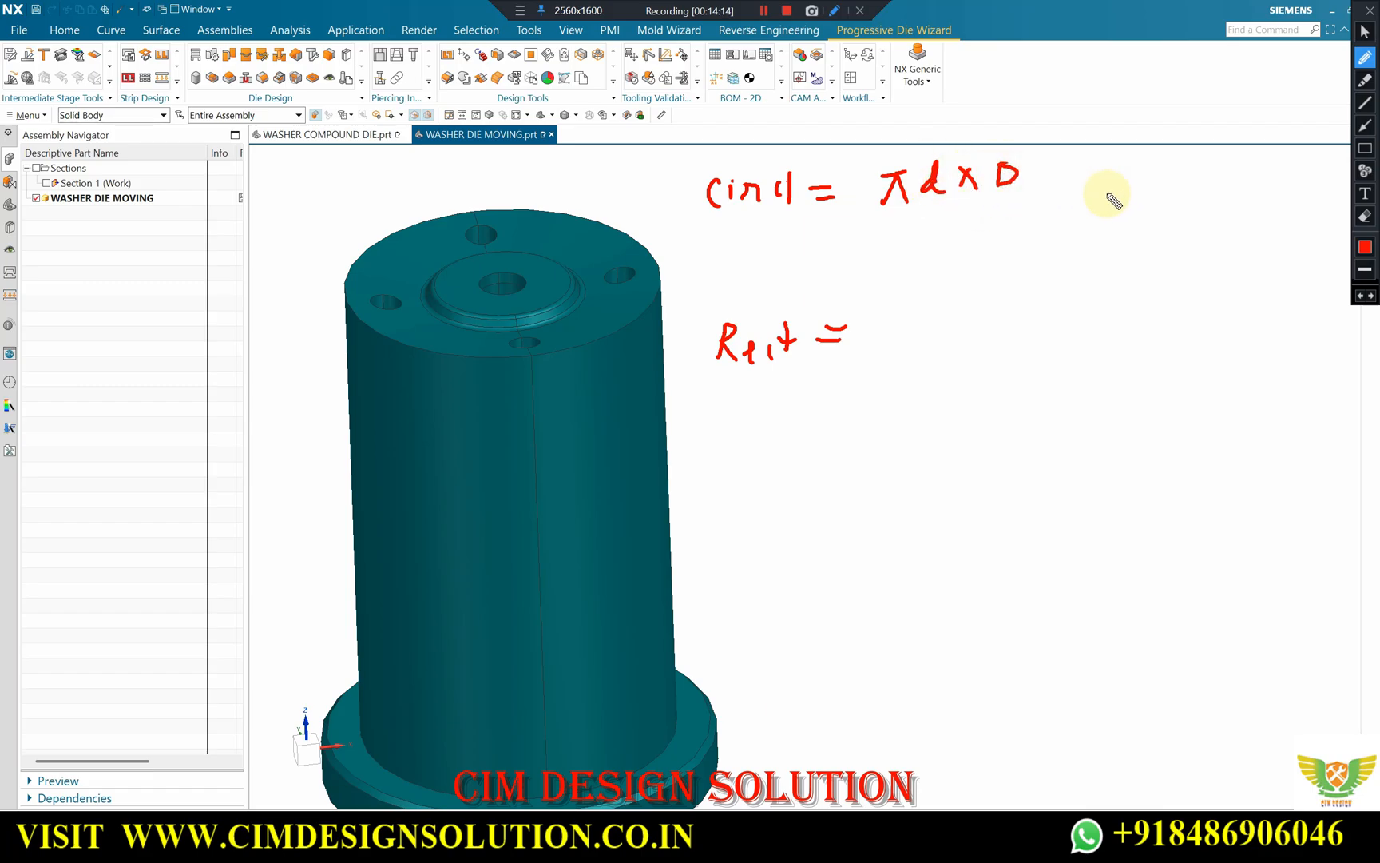
pyautogui.moveTo(1144, 148)
pyautogui.mouseDown()
pyautogui.moveTo(1150, 188)
pyautogui.moveTo(1167, 142)
pyautogui.mouseUp()
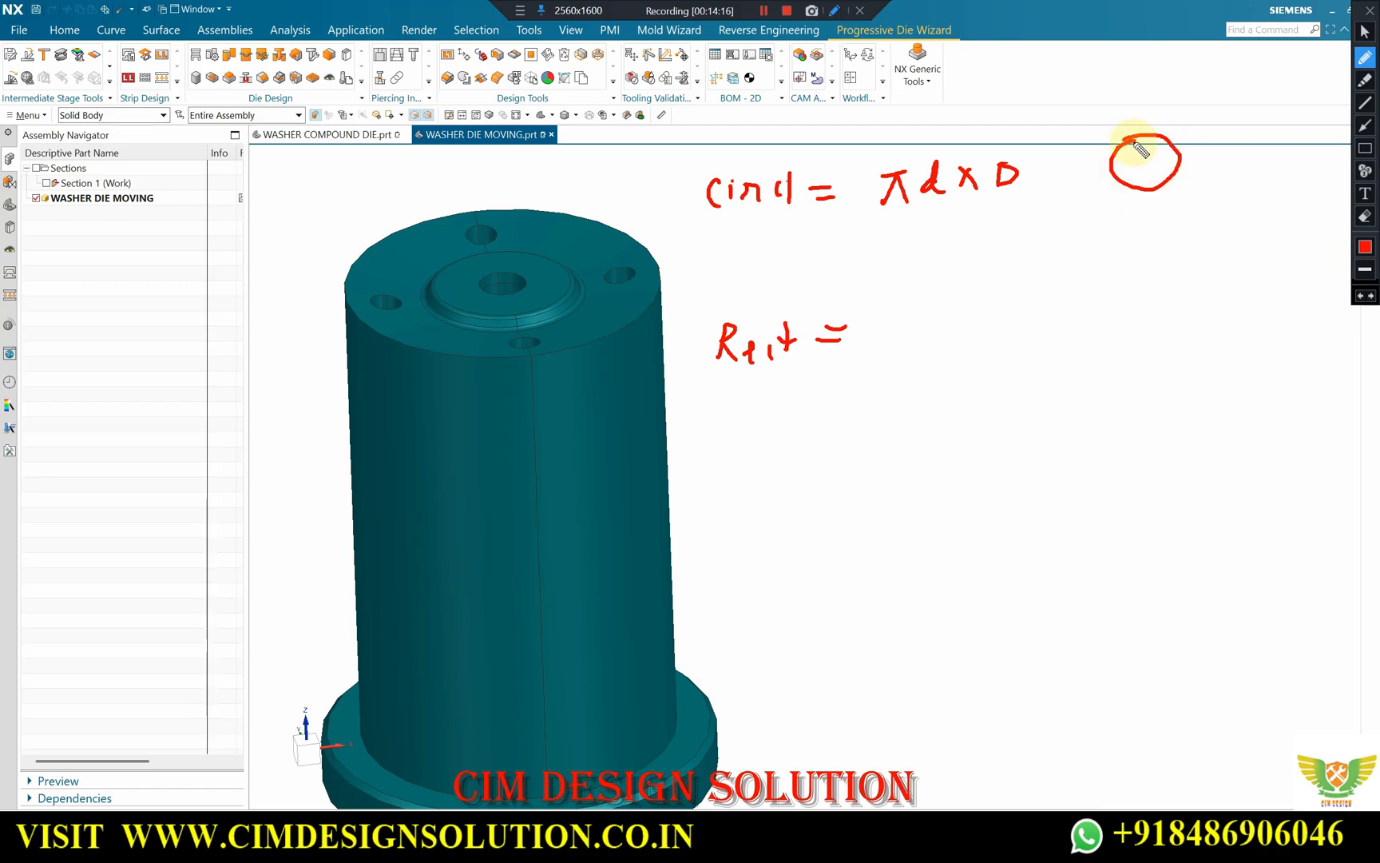
pyautogui.moveTo(1156, 162)
pyautogui.mouseDown()
pyautogui.moveTo(1171, 120)
pyautogui.moveTo(1165, 163)
pyautogui.mouseUp()
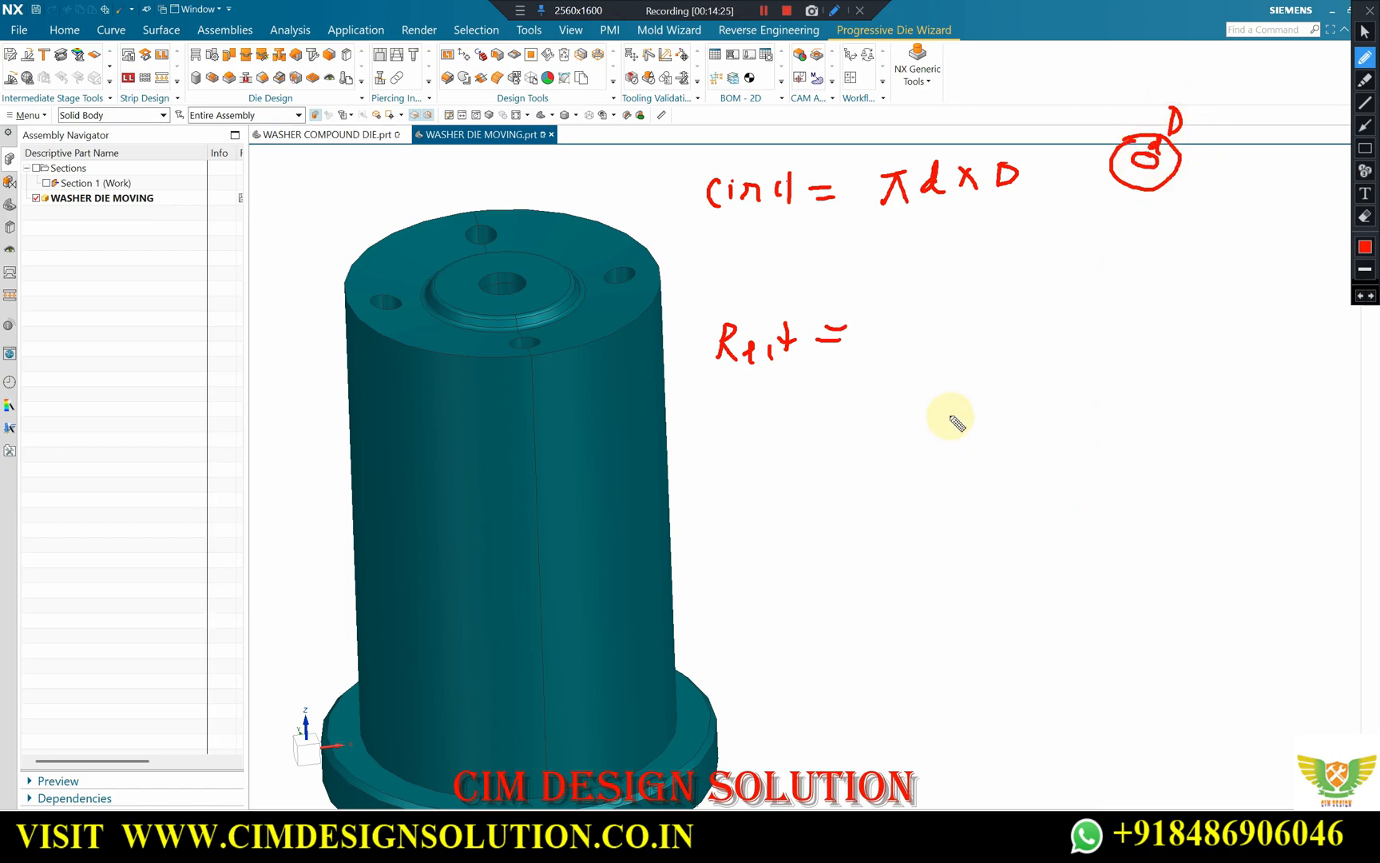
# Sketch a rectangle beside the Rect label and write the formula 2(L+B) + 2(L+B) below it with a double underline.
pyautogui.moveTo(907, 295); pyautogui.dragTo(1046, 299)
pyautogui.moveTo(903, 298)
pyautogui.mouseDown()
pyautogui.moveTo(989, 360)
pyautogui.moveTo(1041, 334)
pyautogui.mouseUp()
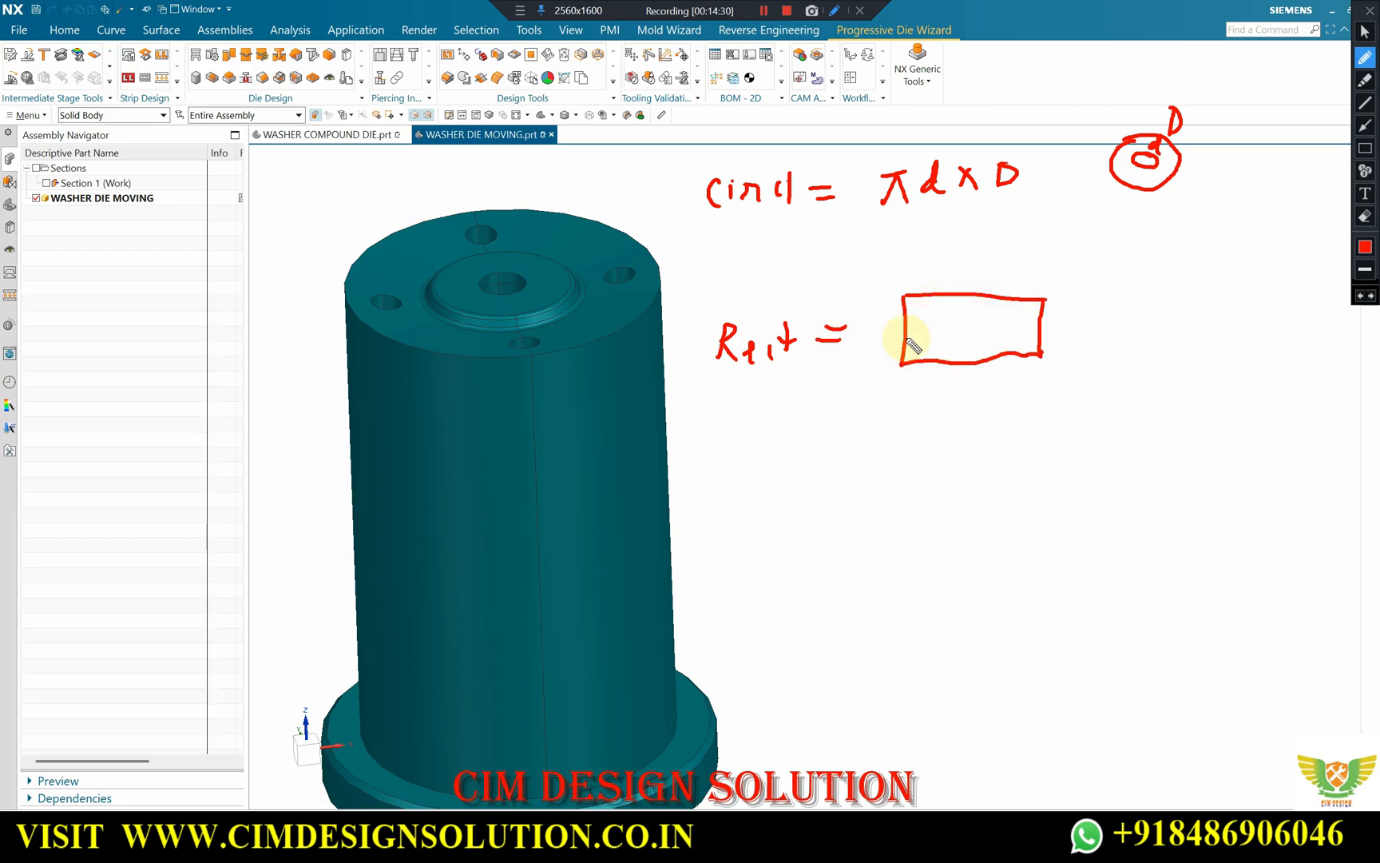
pyautogui.moveTo(909, 391)
pyautogui.mouseDown()
pyautogui.moveTo(944, 413)
pyautogui.moveTo(1011, 391)
pyautogui.moveTo(1001, 412)
pyautogui.moveTo(1023, 408)
pyautogui.mouseUp()
pyautogui.moveTo(1023, 373)
pyautogui.mouseDown()
pyautogui.moveTo(1025, 405)
pyautogui.moveTo(1042, 409)
pyautogui.moveTo(1093, 384)
pyautogui.moveTo(1081, 392)
pyautogui.moveTo(1202, 375)
pyautogui.mouseUp()
pyautogui.moveTo(1194, 364)
pyautogui.mouseDown()
pyautogui.moveTo(1191, 391)
pyautogui.moveTo(1234, 396)
pyautogui.mouseUp()
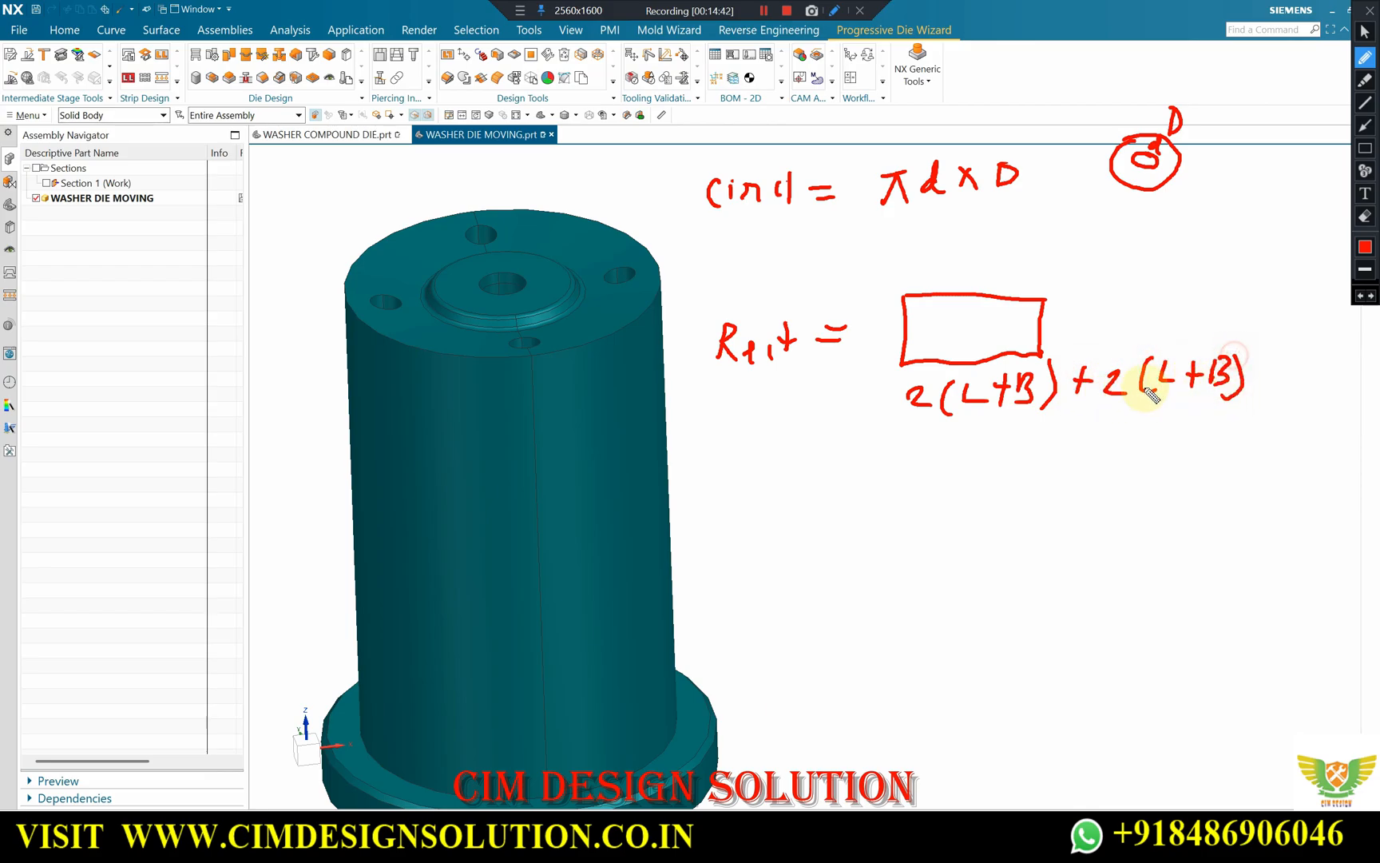
pyautogui.moveTo(928, 436); pyautogui.dragTo(1179, 437)
pyautogui.moveTo(1028, 455); pyautogui.dragTo(1128, 445)
# Underline the πd × D formula twice and leave the drawing mode, clearing the annotations.
pyautogui.click(919, 230)
pyautogui.moveTo(917, 231); pyautogui.dragTo(1011, 218)
pyautogui.moveTo(944, 245); pyautogui.dragTo(1047, 227)
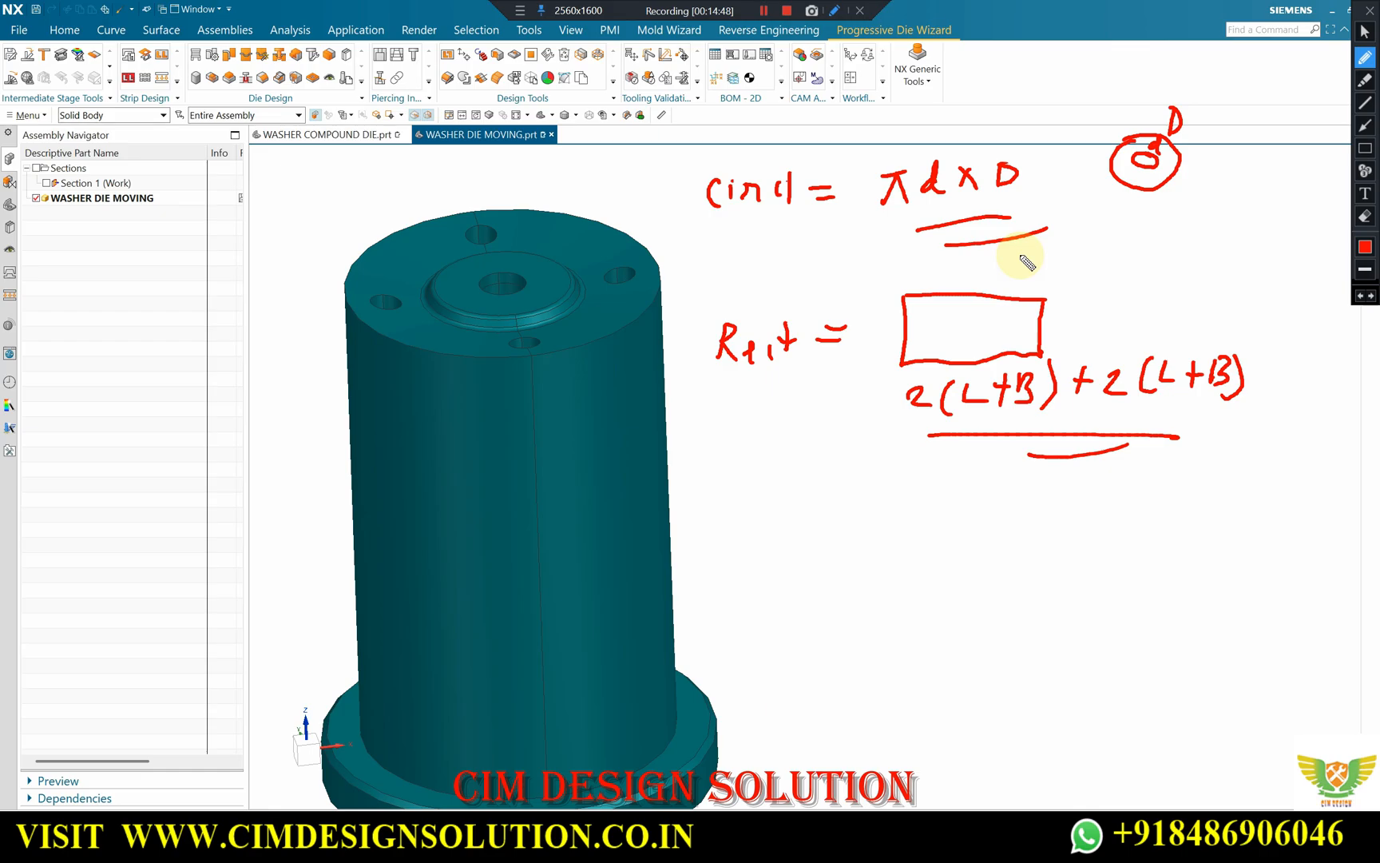
pyautogui.click(1364, 32)
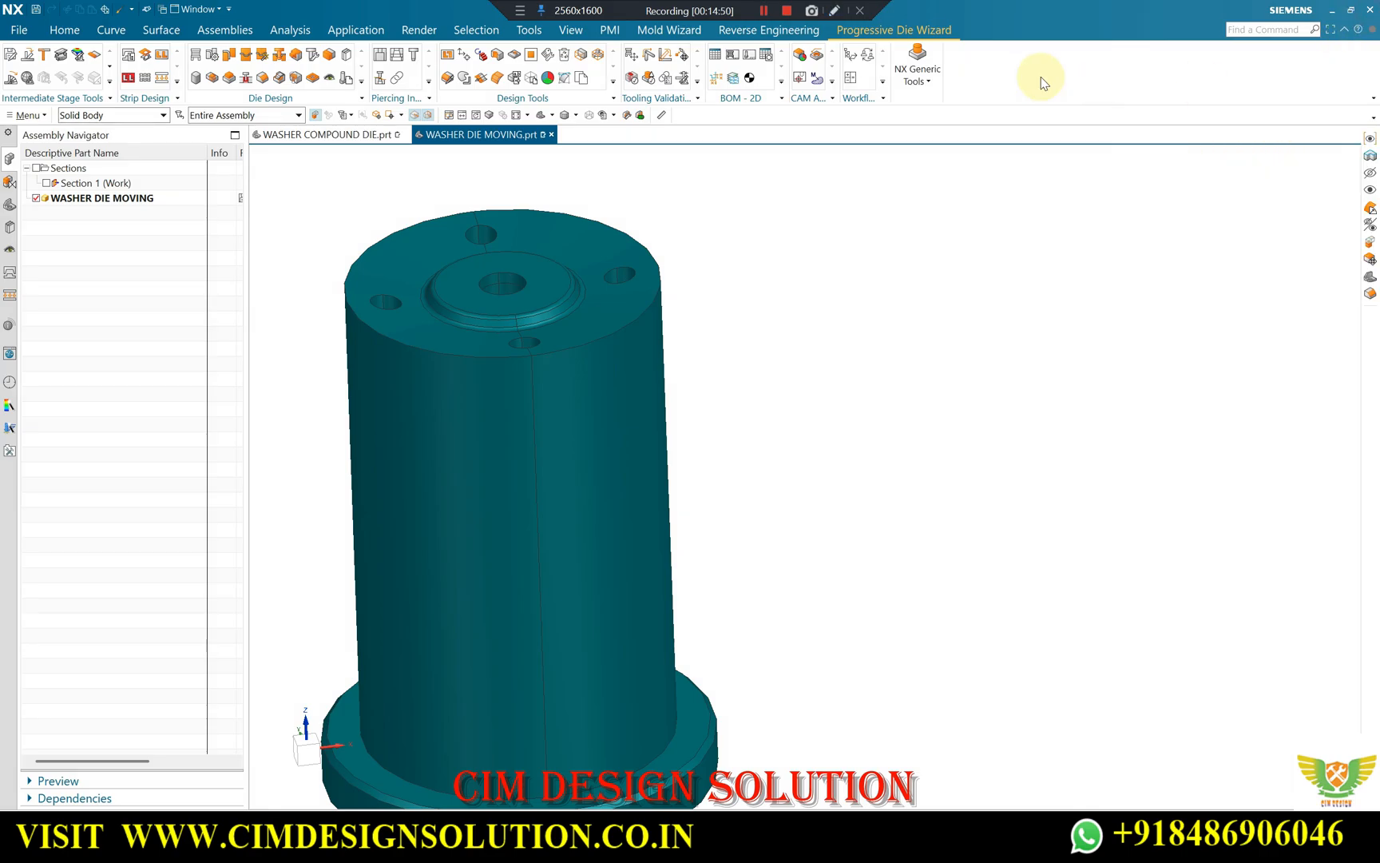
pyautogui.scroll(-2, 599, 294)
pyautogui.scroll(2, 557, 336)
pyautogui.moveTo(552, 256); pyautogui.dragTo(554, 290, button='middle')
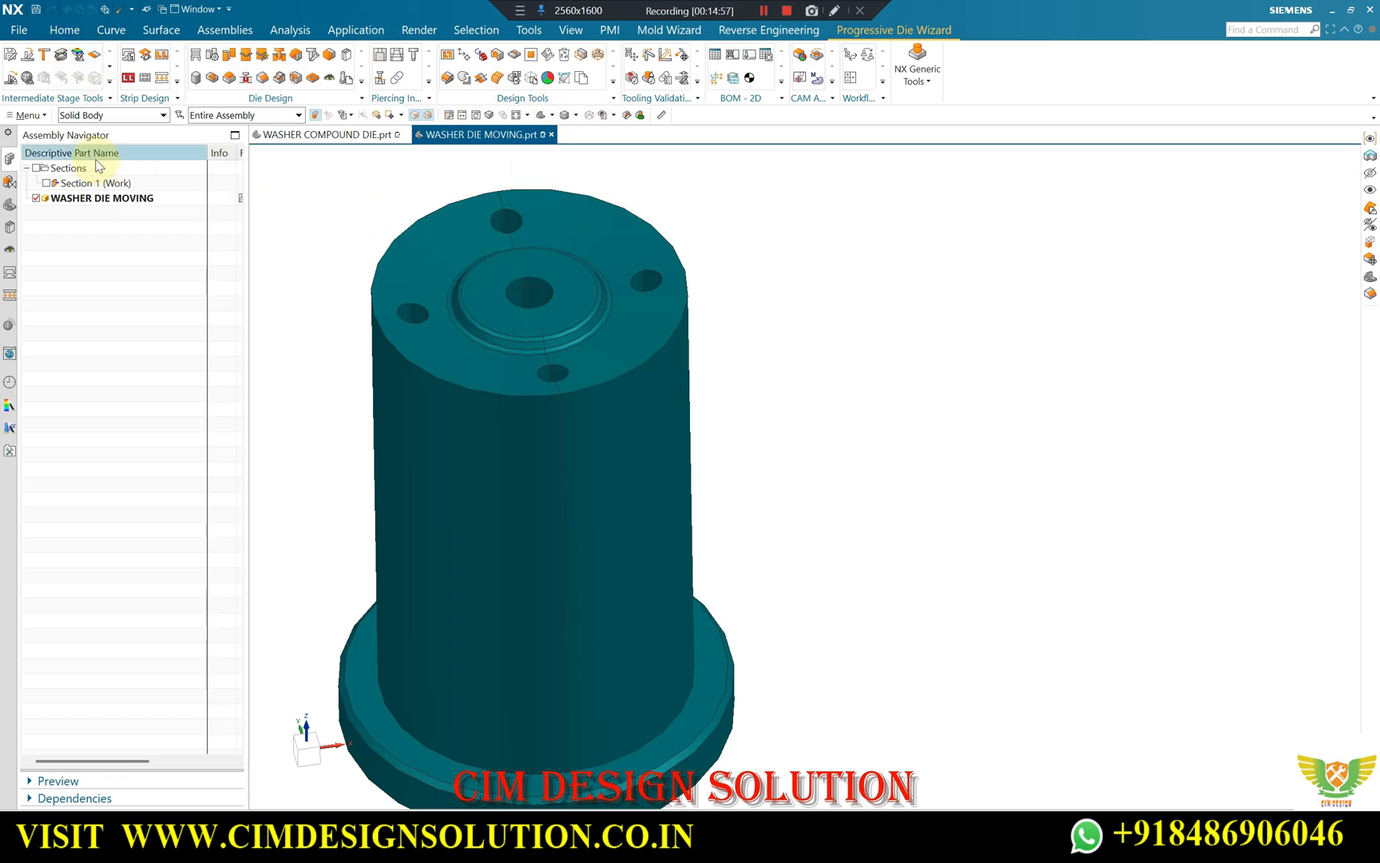
pyautogui.click(289, 30)
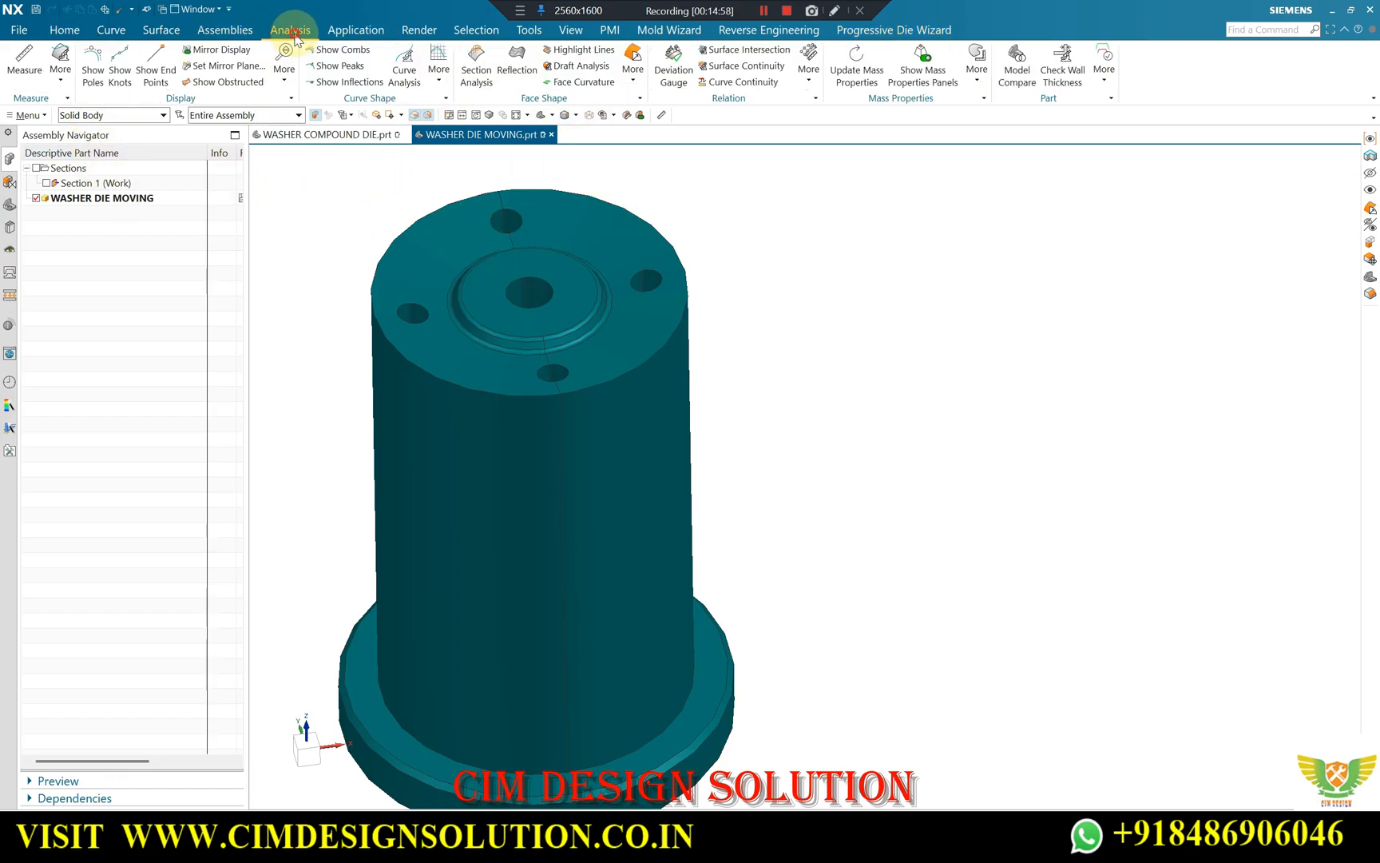
pyautogui.click(25, 56)
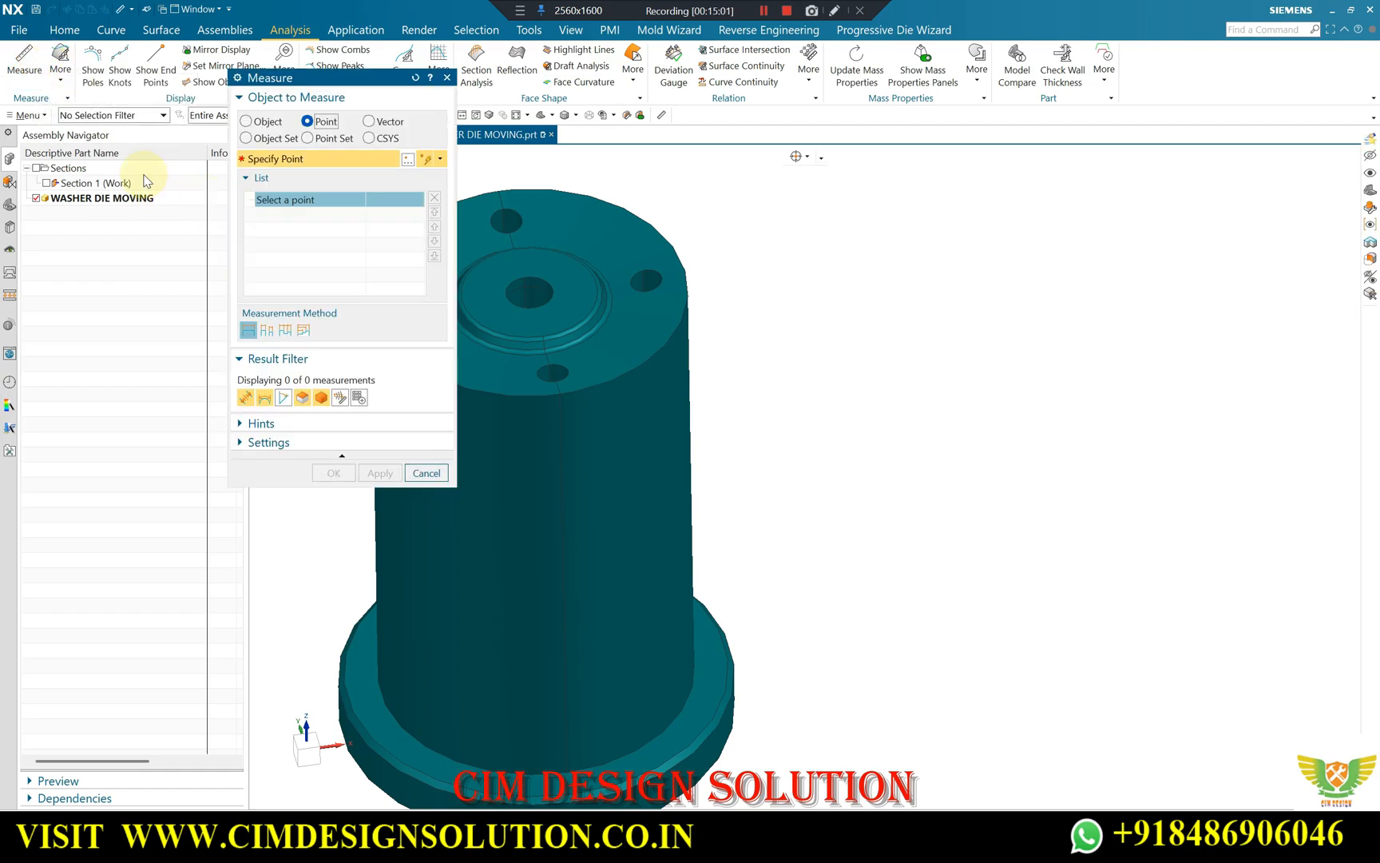
pyautogui.click(254, 120)
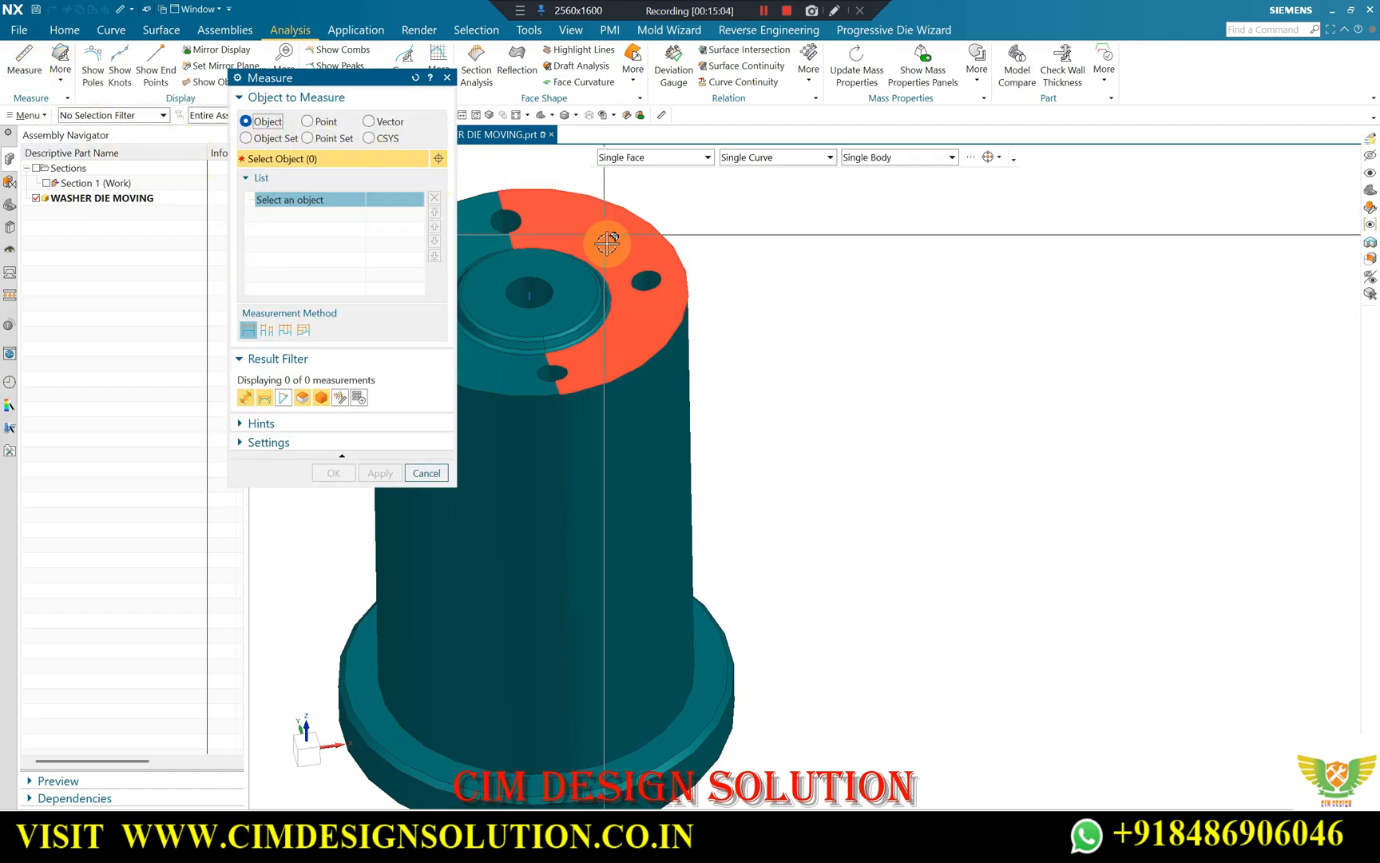
pyautogui.click(627, 297)
pyautogui.scroll(2, 606, 334)
pyautogui.click(596, 321)
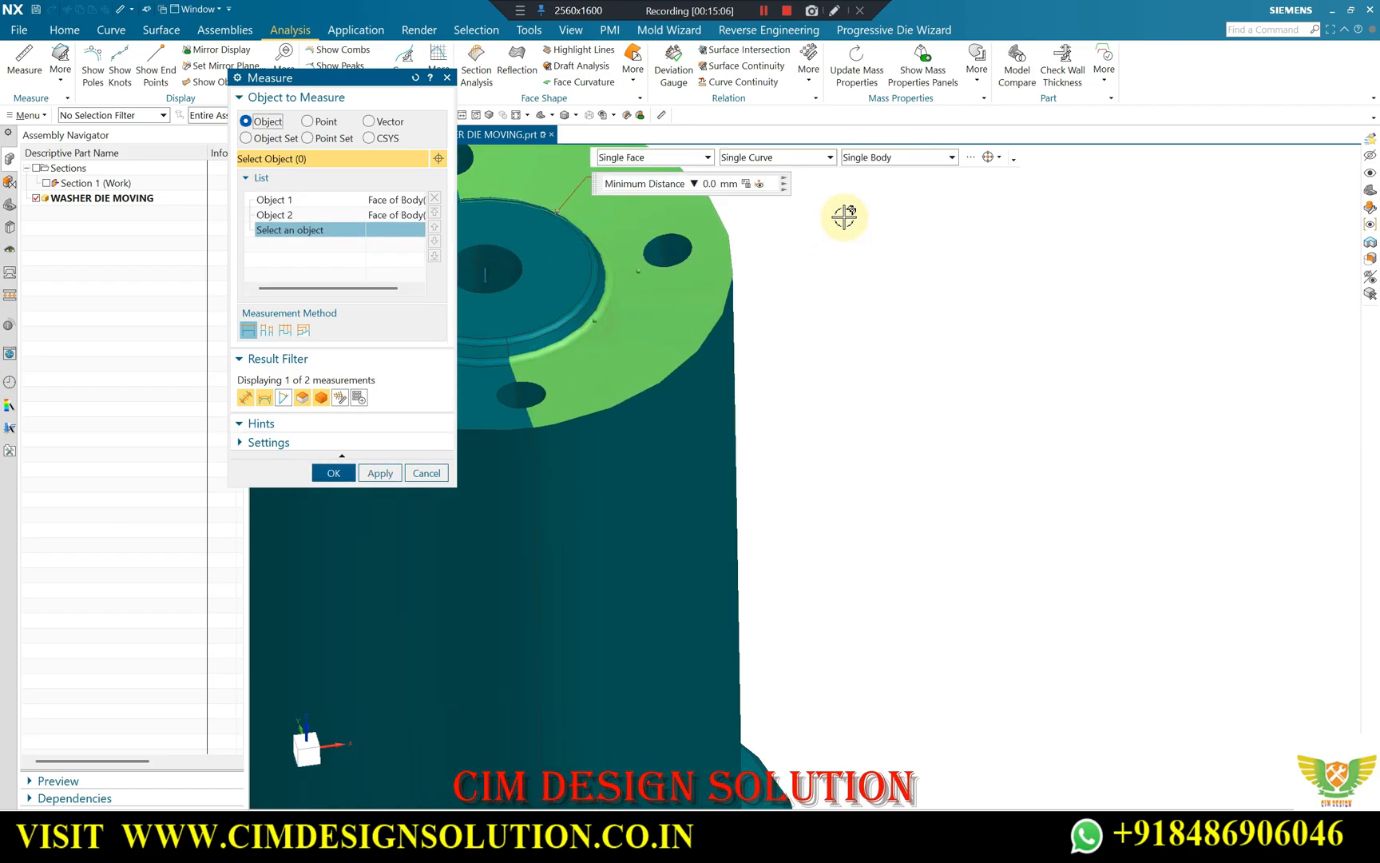
pyautogui.click(425, 563)
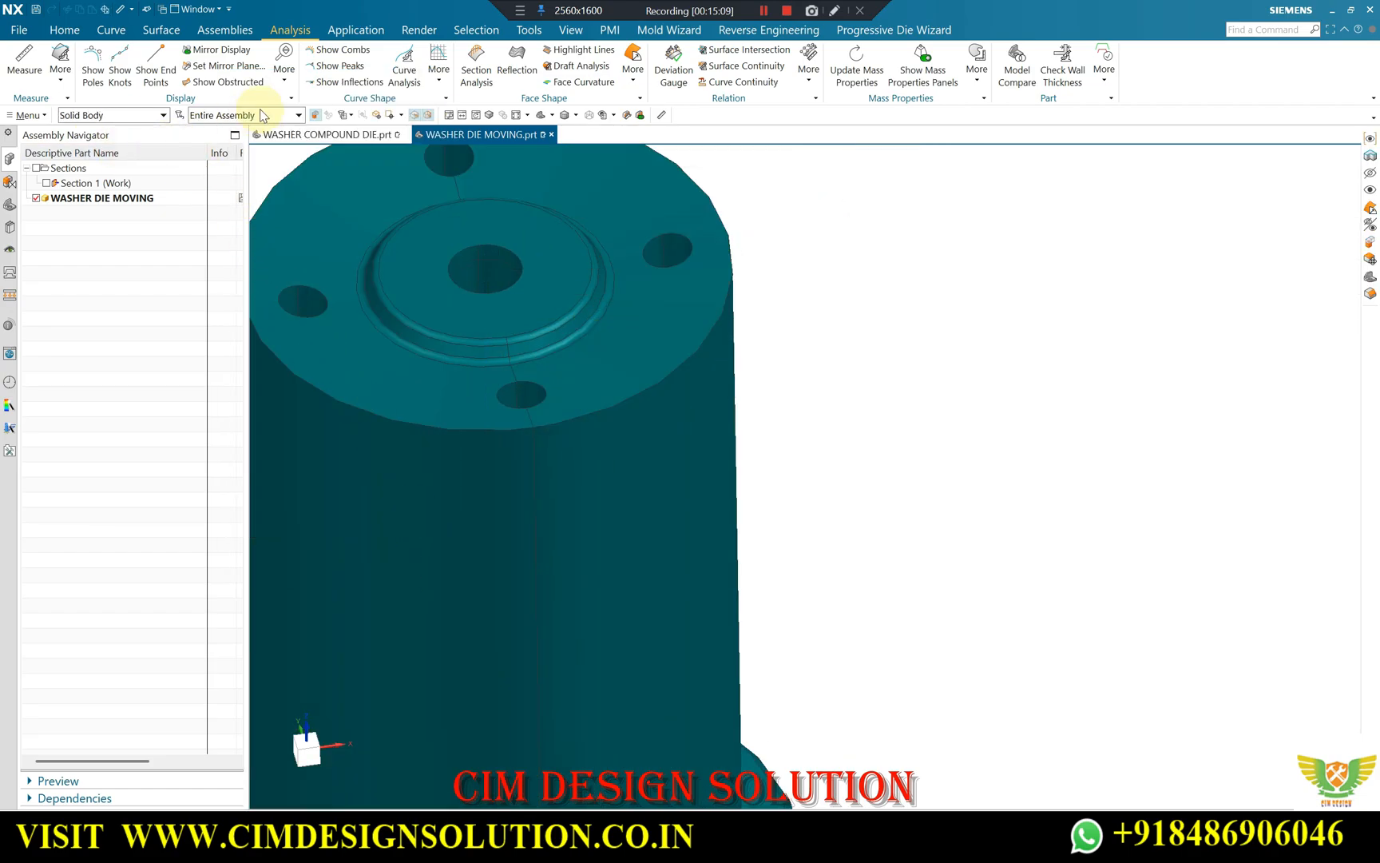
# Prepare a Measure operation on an object set, with the selection restricted to faces.
pyautogui.click(24, 60)
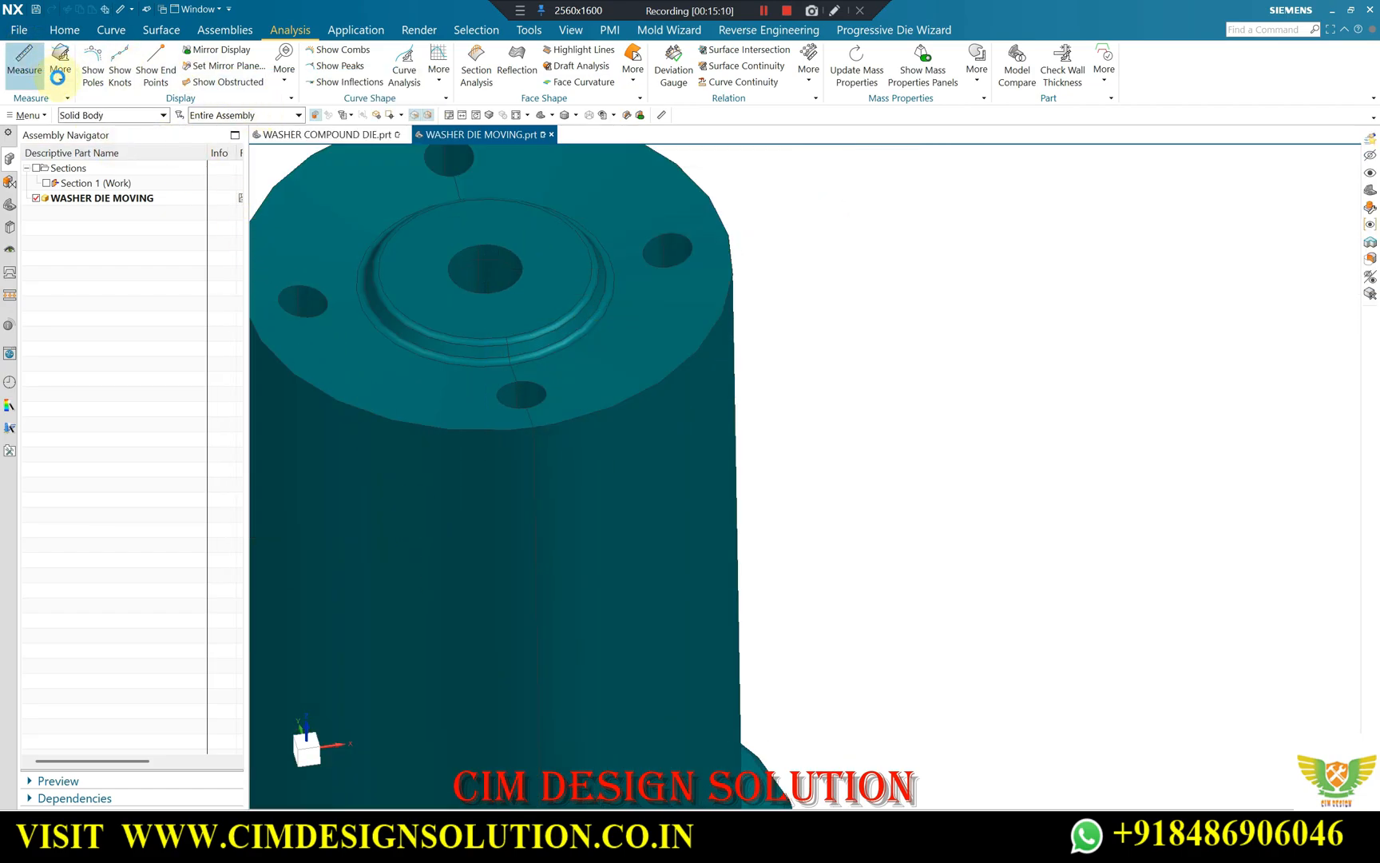
pyautogui.click(114, 116)
pyautogui.click(272, 141)
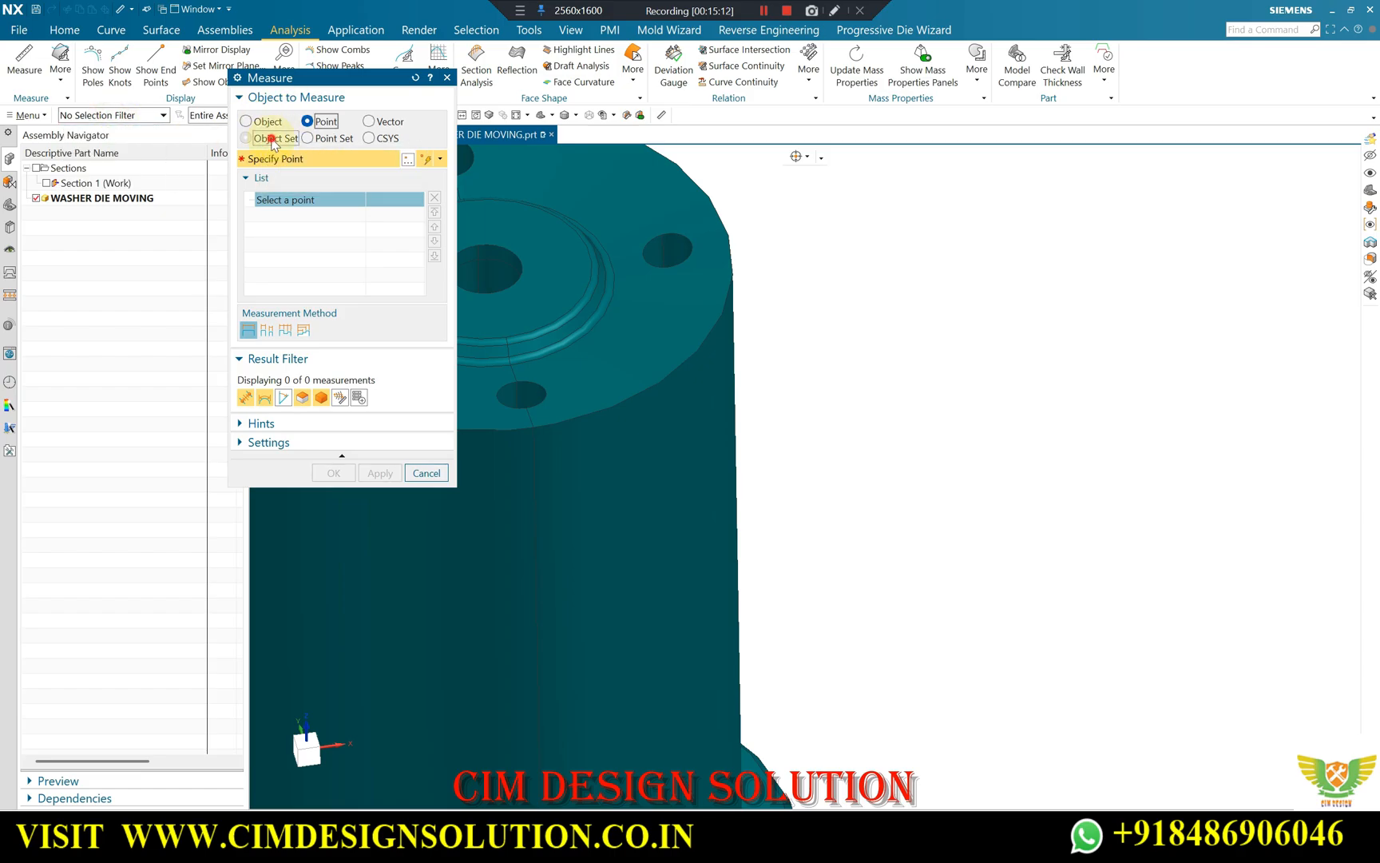
pyautogui.scroll(-3, 718, 299)
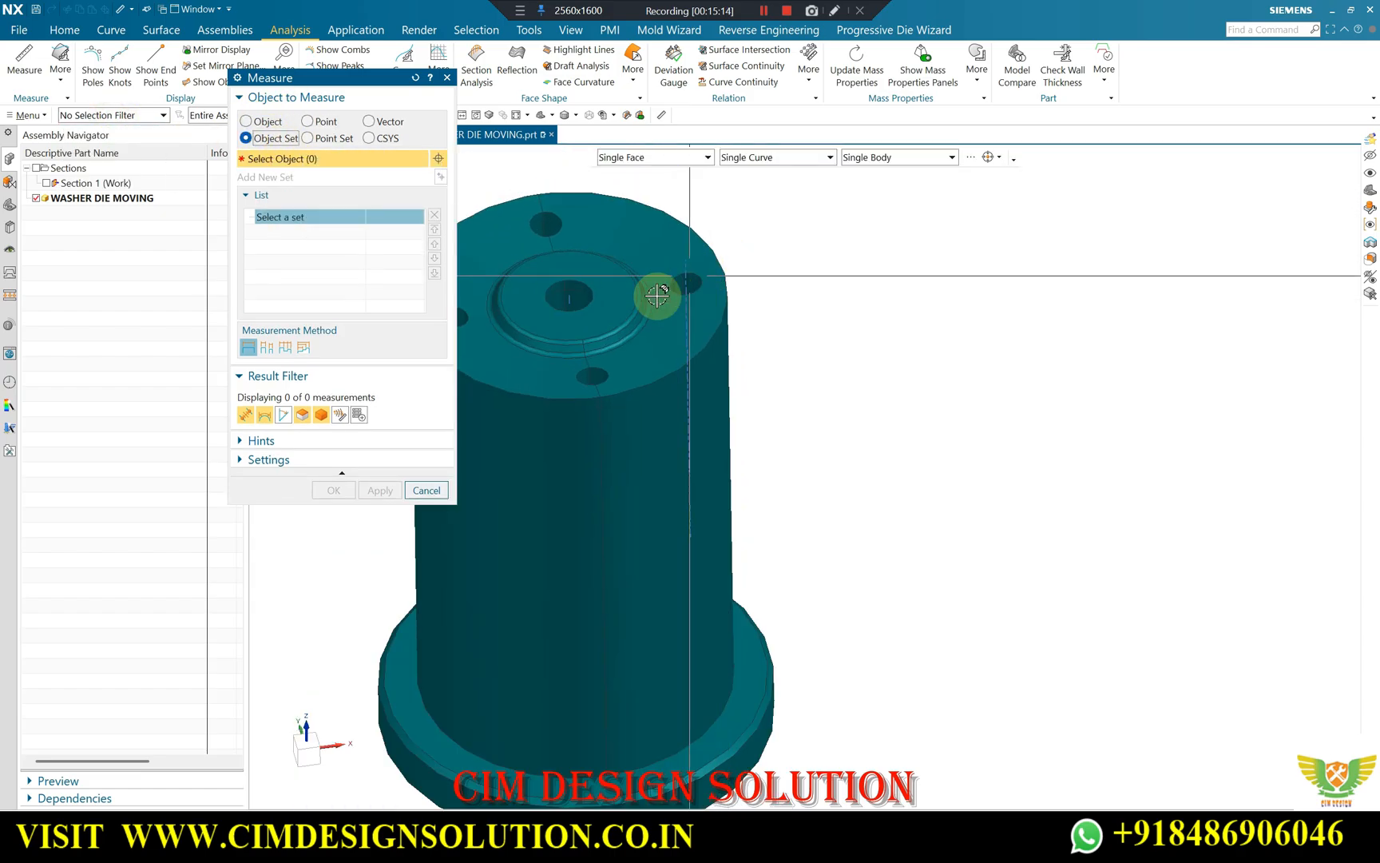
pyautogui.scroll(-2, 656, 296)
pyautogui.scroll(2, 605, 345)
pyautogui.click(94, 117)
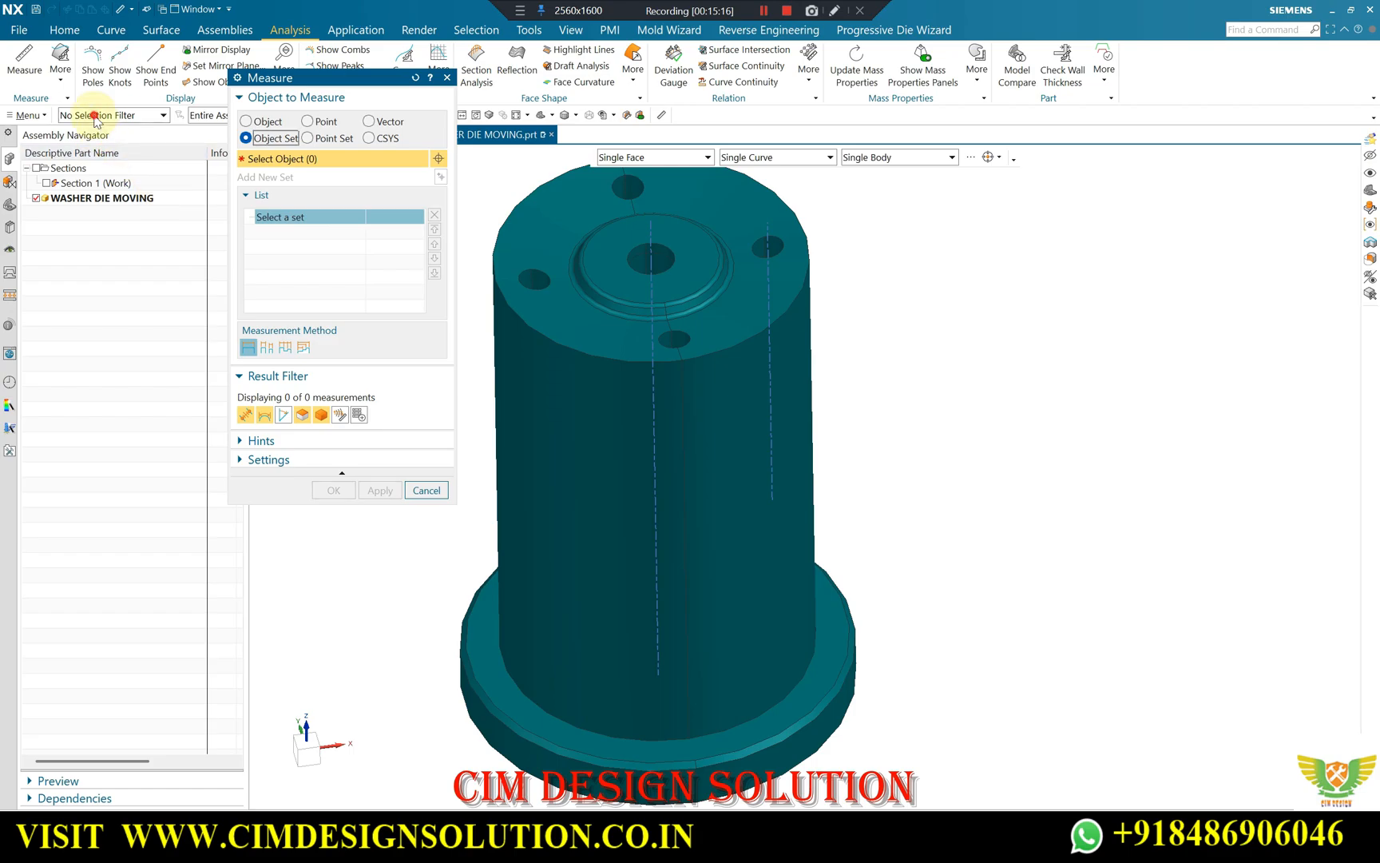
pyautogui.click(72, 210)
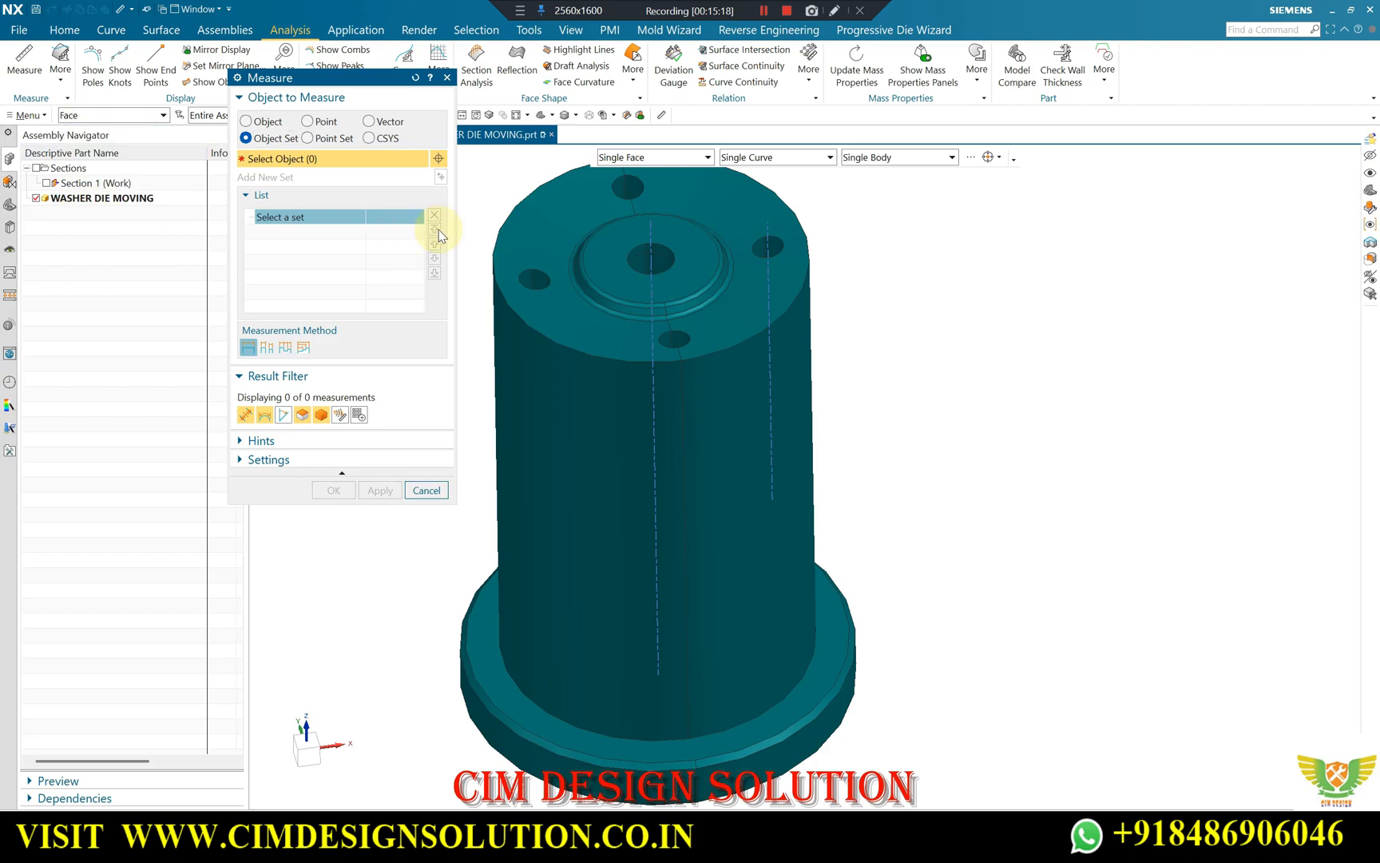
# Measure the combined perimeter of nine faces on the punch's top end, including the outer rim, groove and raised boss faces.
pyautogui.scroll(3, 548, 253)
pyautogui.click(554, 239)
pyautogui.scroll(5, 595, 287)
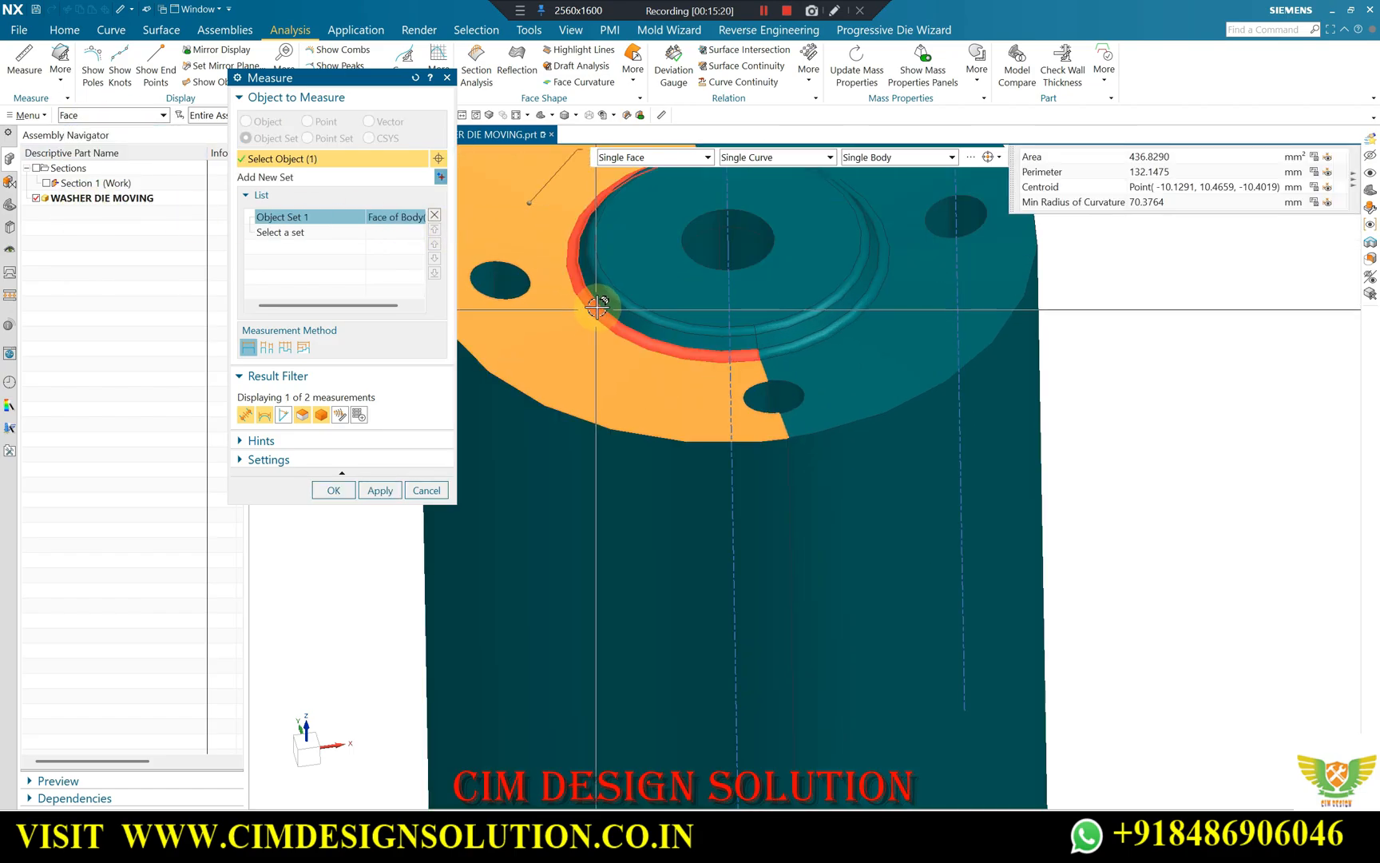
pyautogui.click(611, 289)
pyautogui.click(675, 298)
pyautogui.scroll(2, 790, 321)
pyautogui.click(790, 318)
pyautogui.click(790, 332)
pyautogui.click(798, 346)
pyautogui.click(860, 401)
pyautogui.scroll(-2, 878, 404)
pyautogui.scroll(-3, 883, 399)
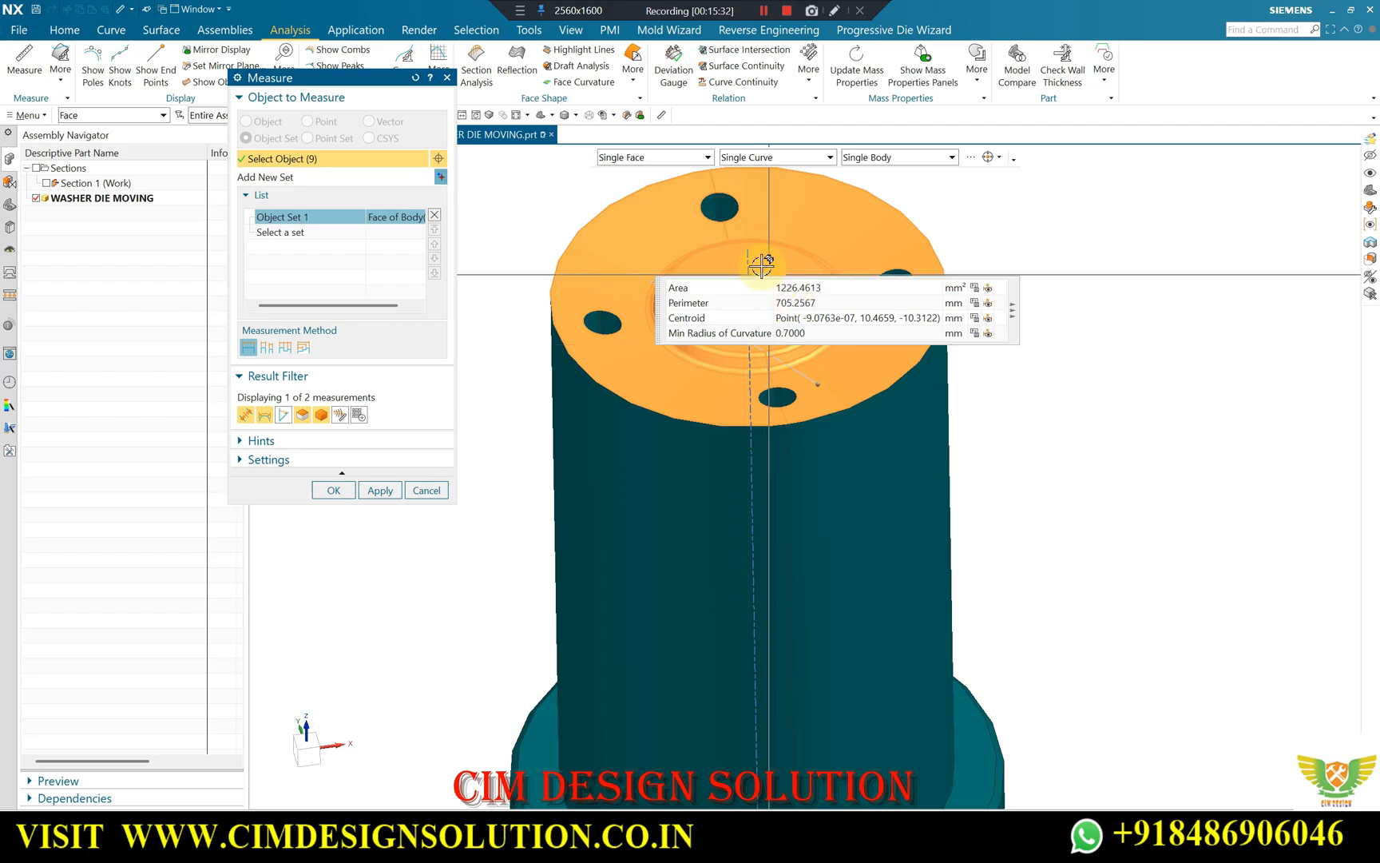
pyautogui.scroll(3, 826, 263)
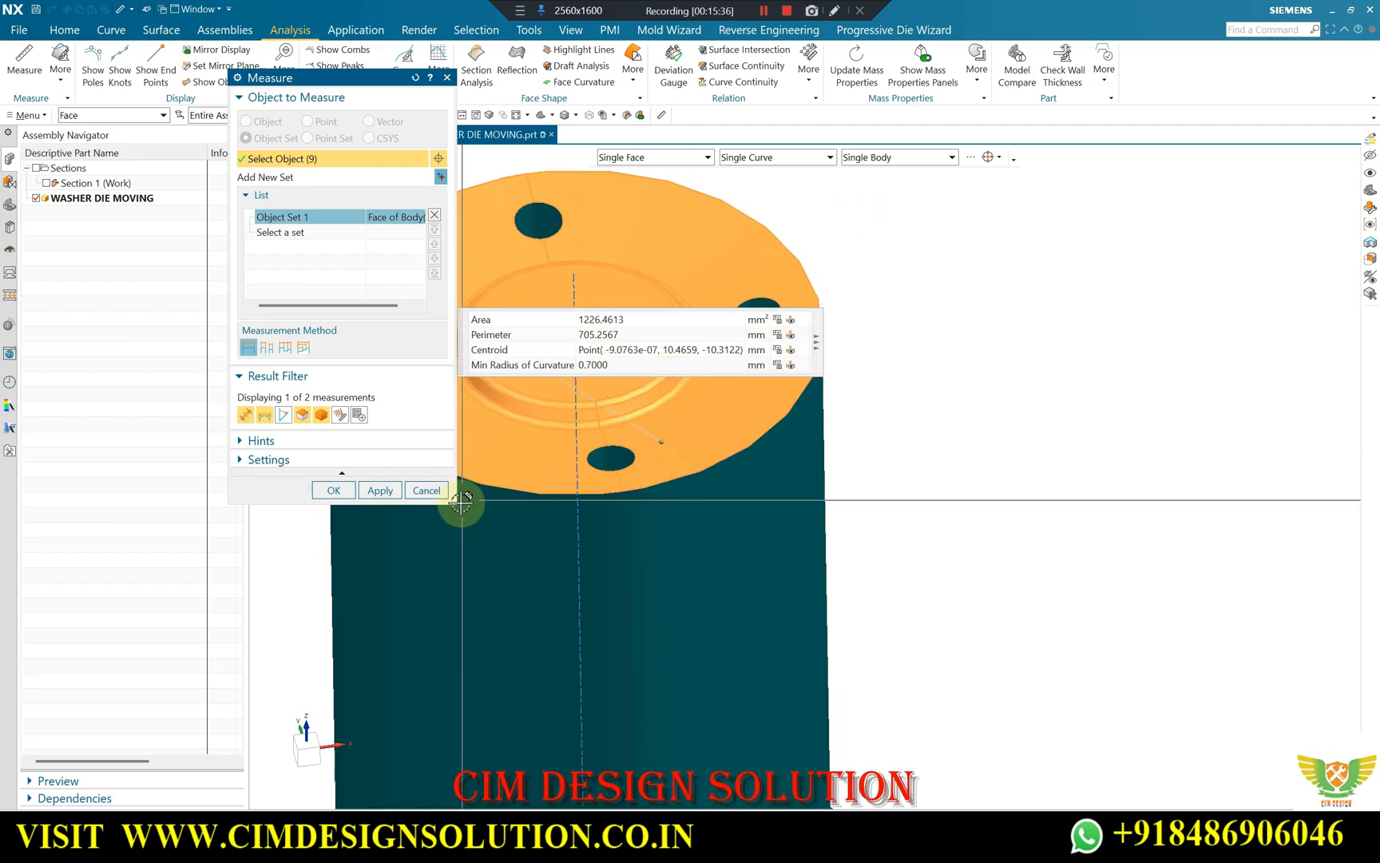
pyautogui.click(426, 490)
pyautogui.scroll(-3, 498, 303)
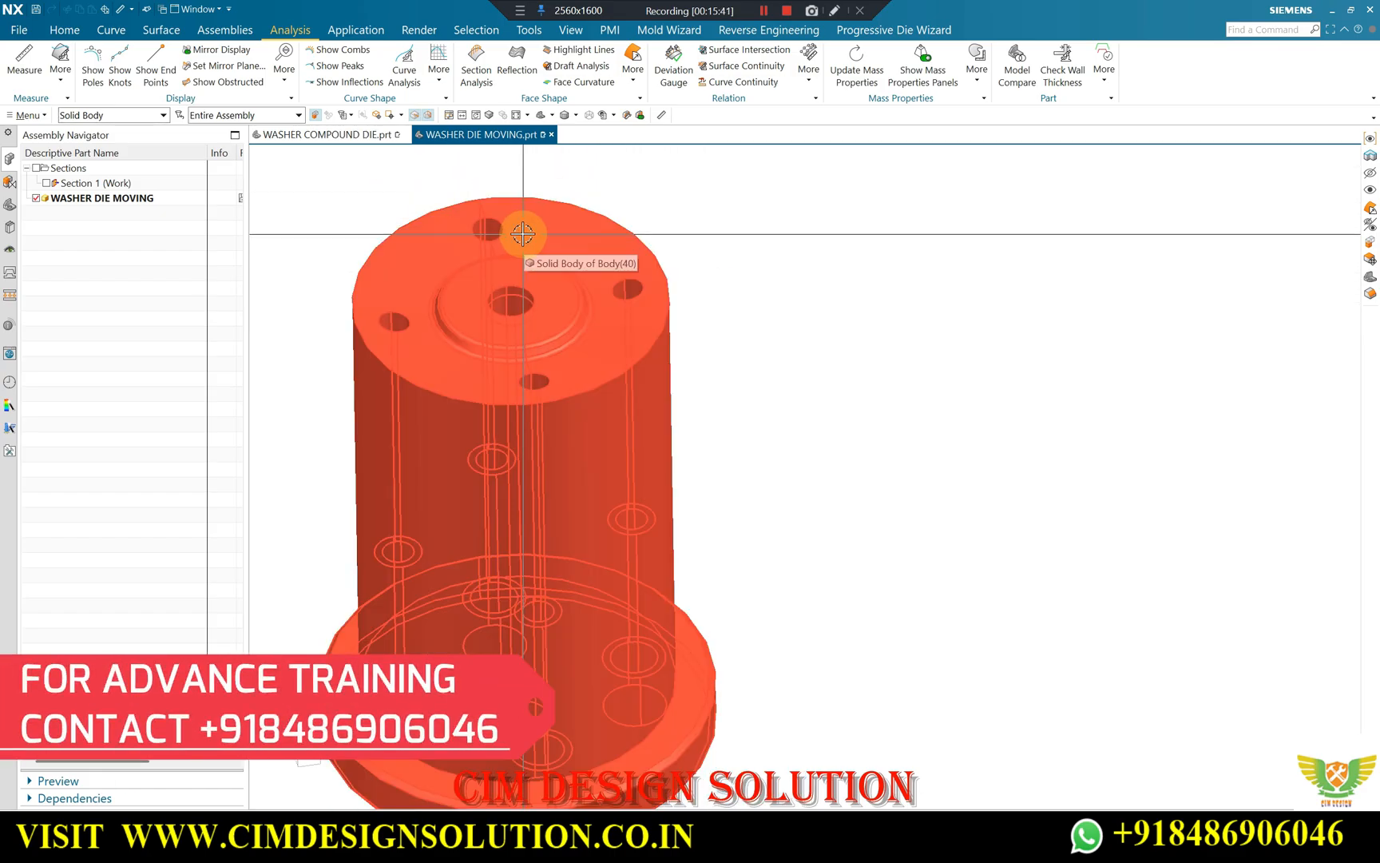
# Write the heading "Shearing area" beside the punch with the formula Perimeter × t under it.
pyautogui.click(520, 10)
pyautogui.click(558, 32)
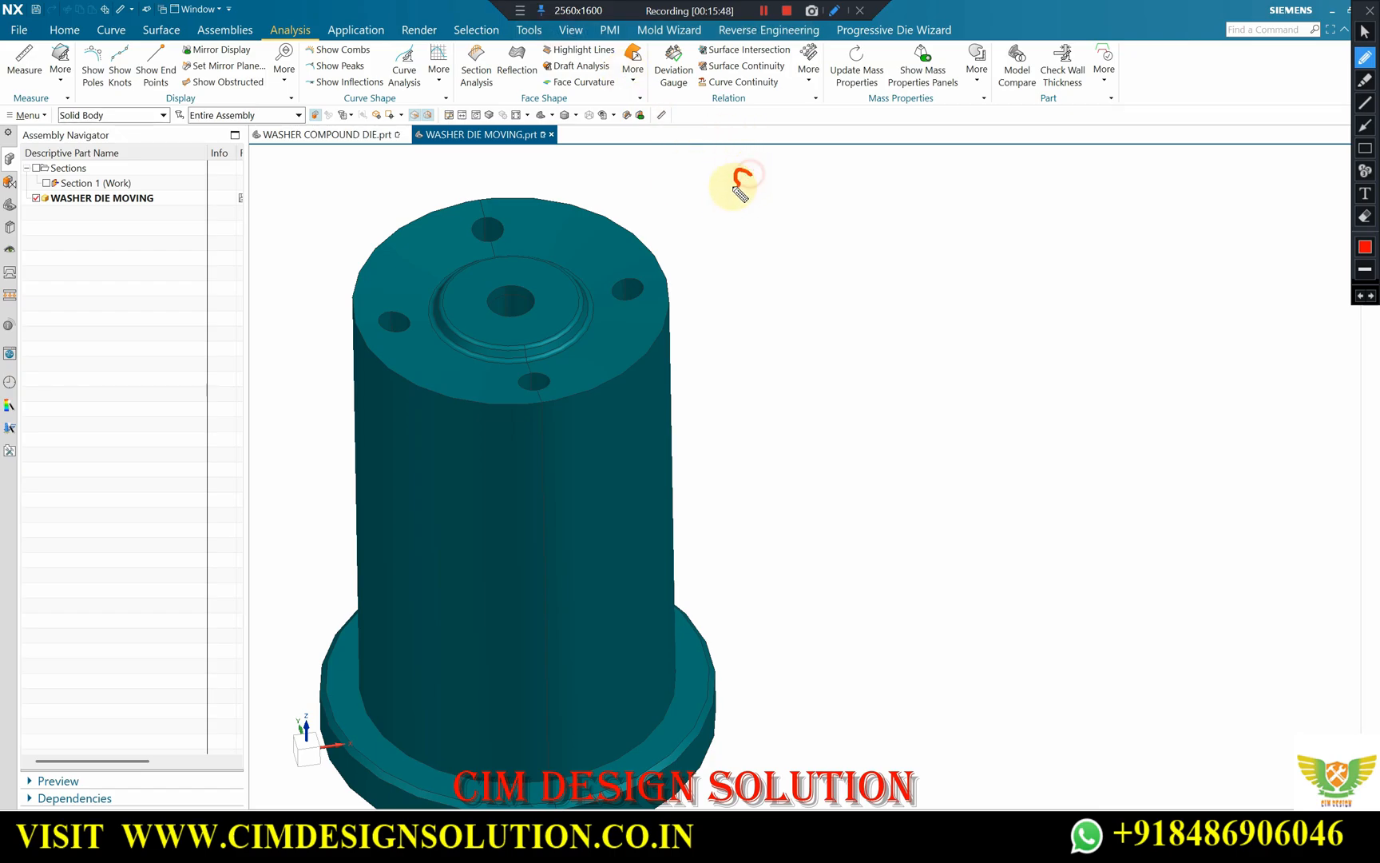
pyautogui.moveTo(756, 158)
pyautogui.mouseDown()
pyautogui.moveTo(777, 187)
pyautogui.moveTo(972, 171)
pyautogui.mouseUp()
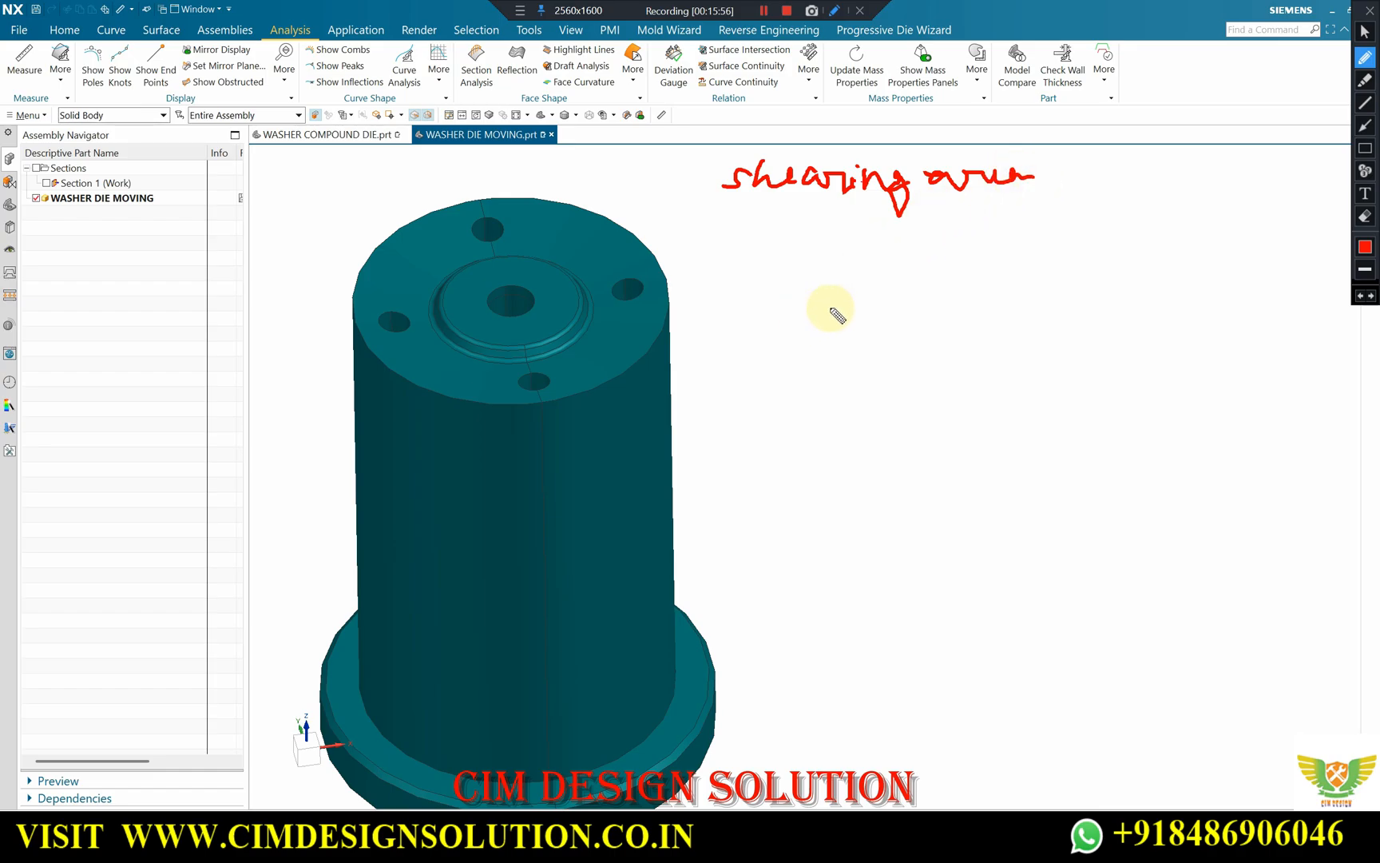
pyautogui.moveTo(798, 227)
pyautogui.mouseDown()
pyautogui.moveTo(796, 254)
pyautogui.moveTo(1107, 227)
pyautogui.mouseUp()
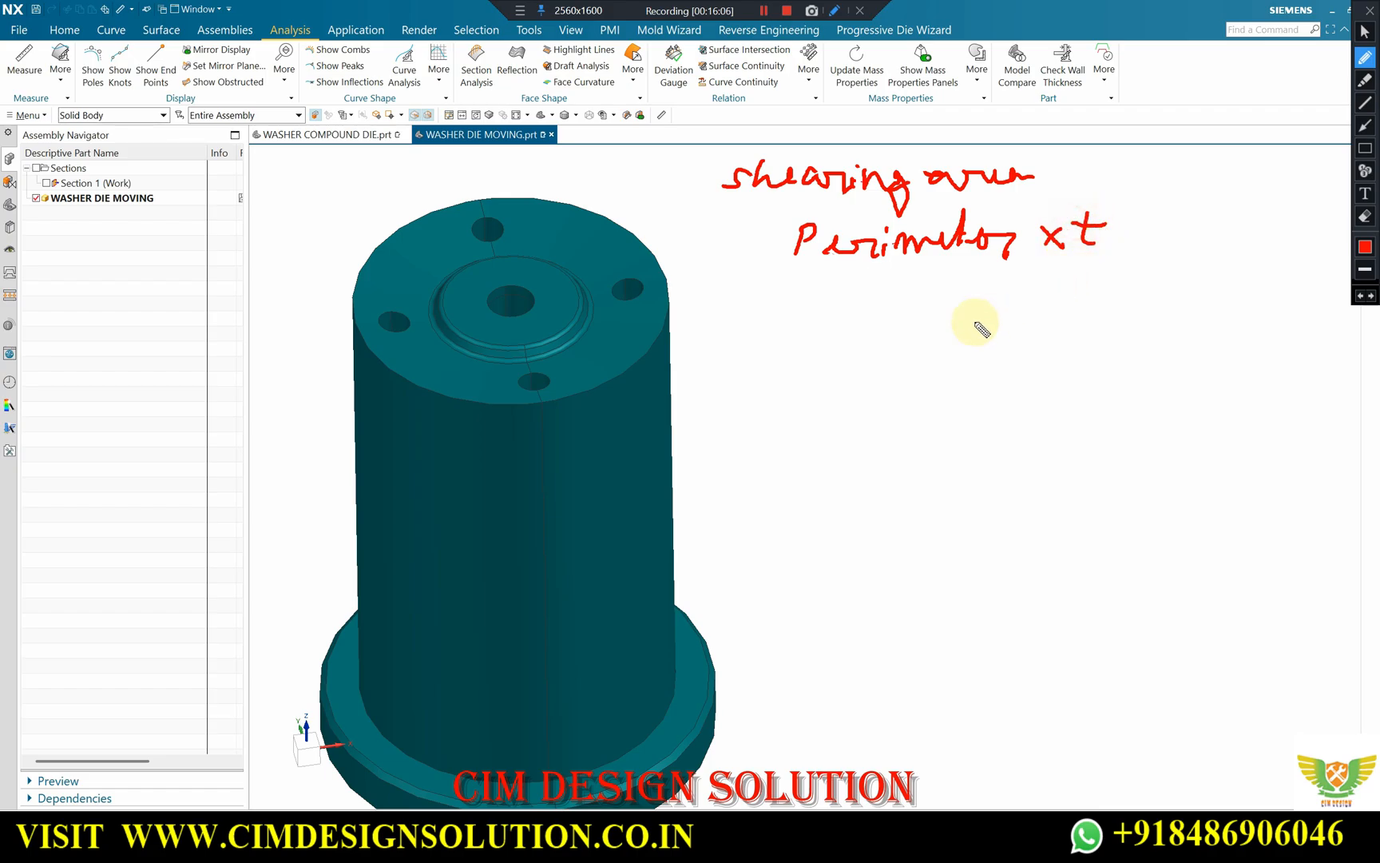
# Write the substituted values 705.25 × 1.5 under the shearing area formula and the result 1057.875 below them.
pyautogui.moveTo(752, 291)
pyautogui.mouseDown()
pyautogui.moveTo(825, 305)
pyautogui.moveTo(851, 286)
pyautogui.moveTo(872, 311)
pyautogui.mouseUp()
pyautogui.moveTo(878, 284); pyautogui.dragTo(892, 285)
pyautogui.click(897, 281)
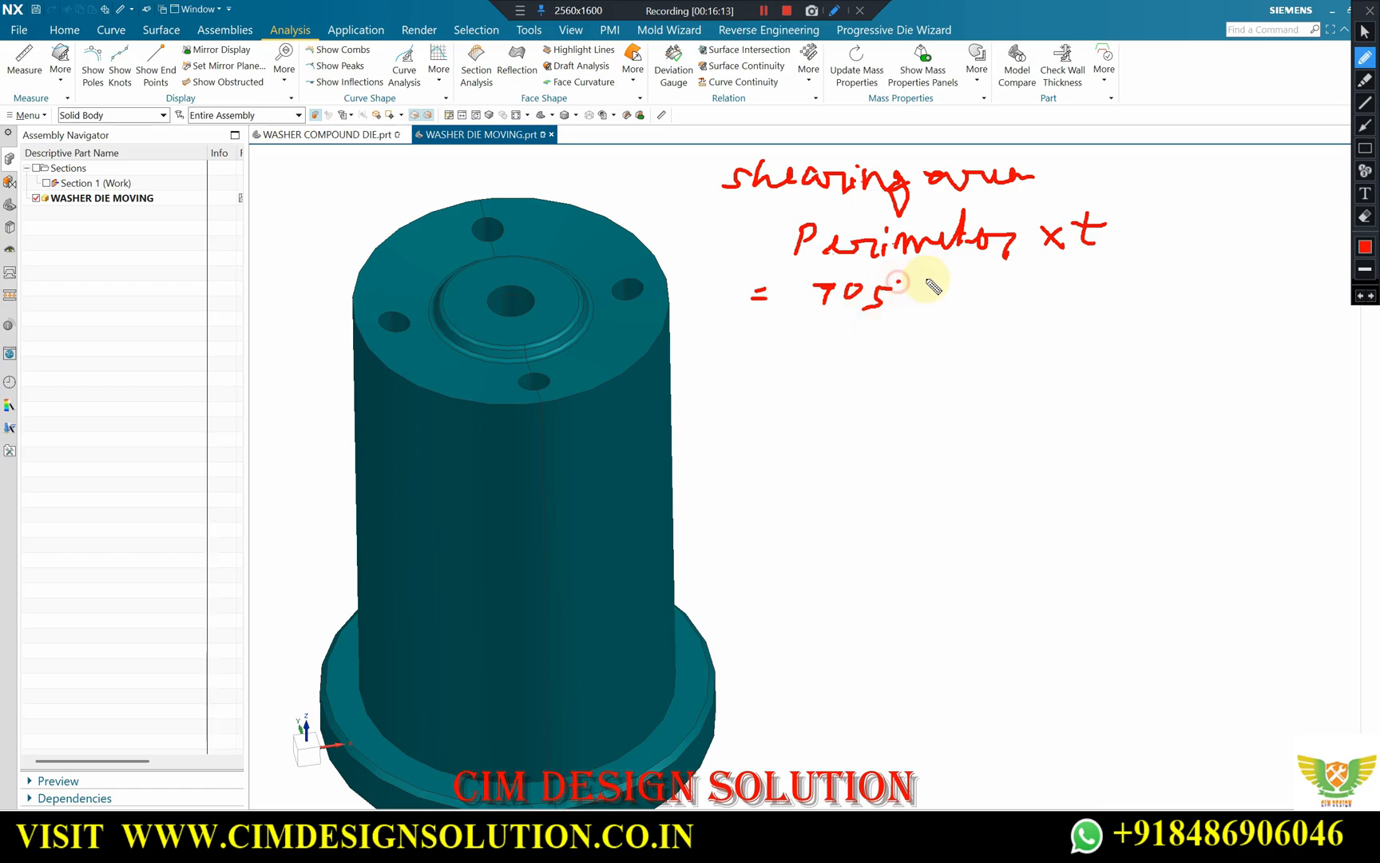
pyautogui.moveTo(953, 286)
pyautogui.mouseDown()
pyautogui.moveTo(938, 304)
pyautogui.moveTo(1052, 293)
pyautogui.mouseUp()
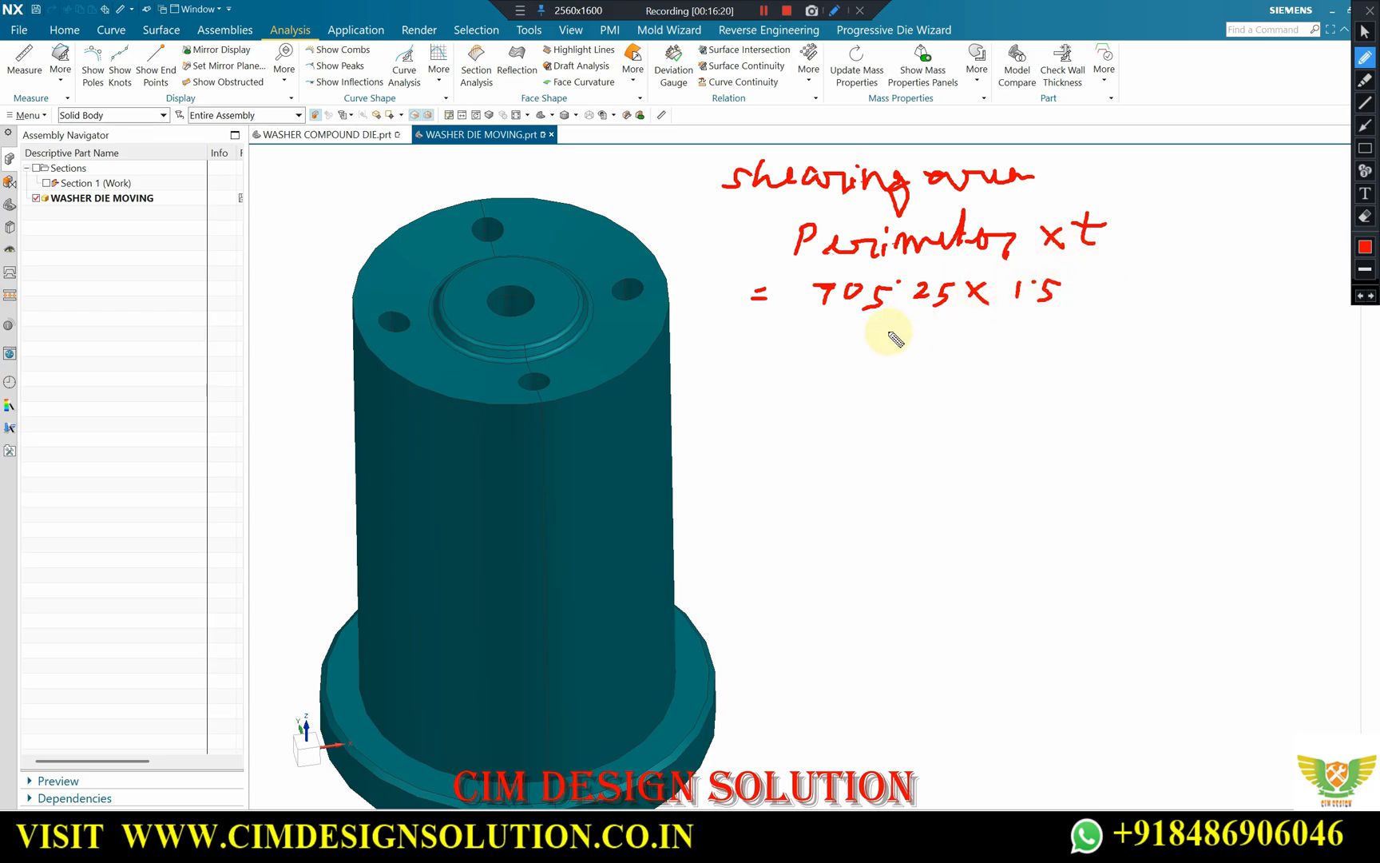
pyautogui.moveTo(754, 354); pyautogui.dragTo(782, 366)
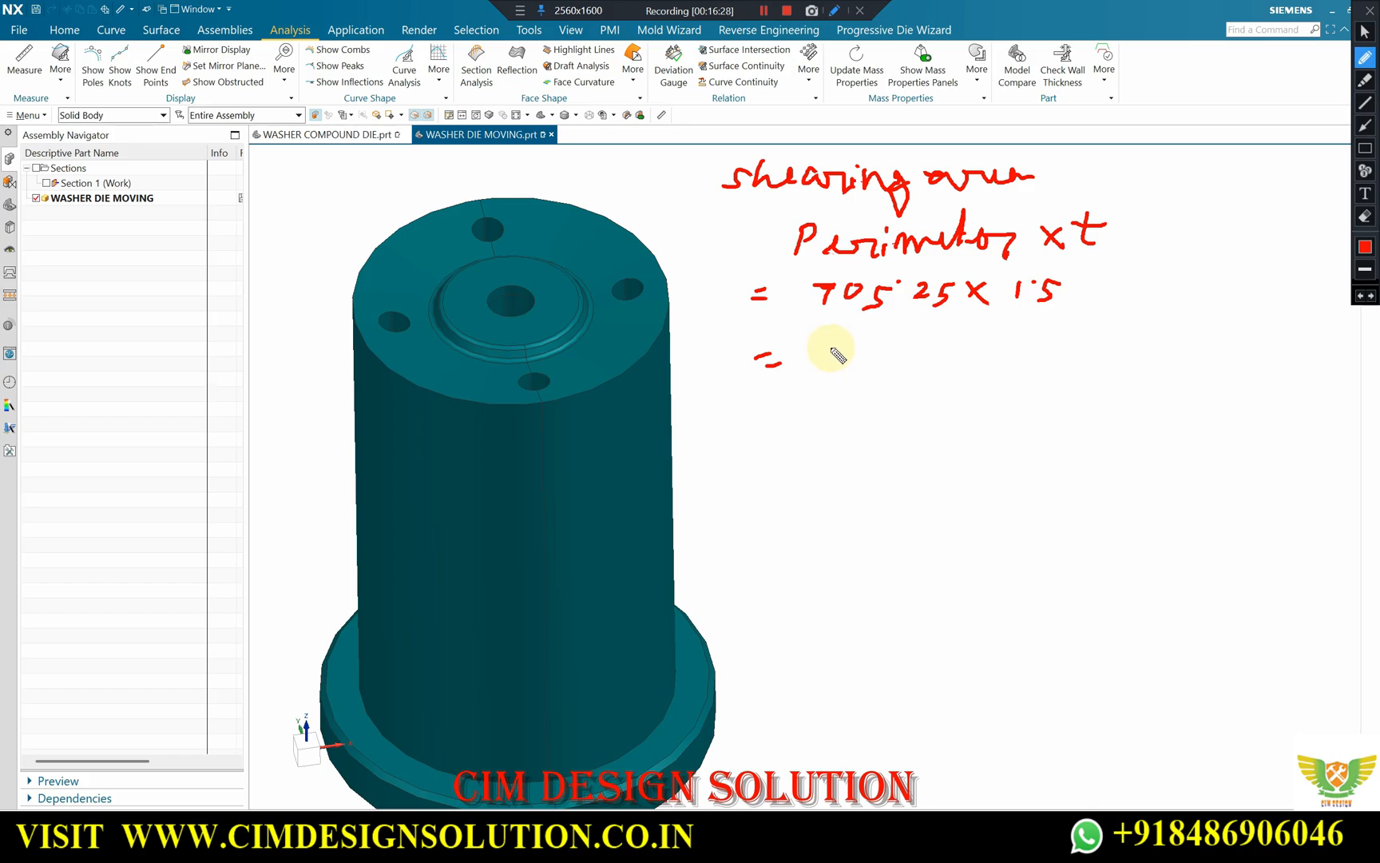
pyautogui.moveTo(831, 345)
pyautogui.mouseDown()
pyautogui.moveTo(887, 350)
pyautogui.moveTo(893, 369)
pyautogui.moveTo(979, 345)
pyautogui.moveTo(981, 363)
pyautogui.mouseUp()
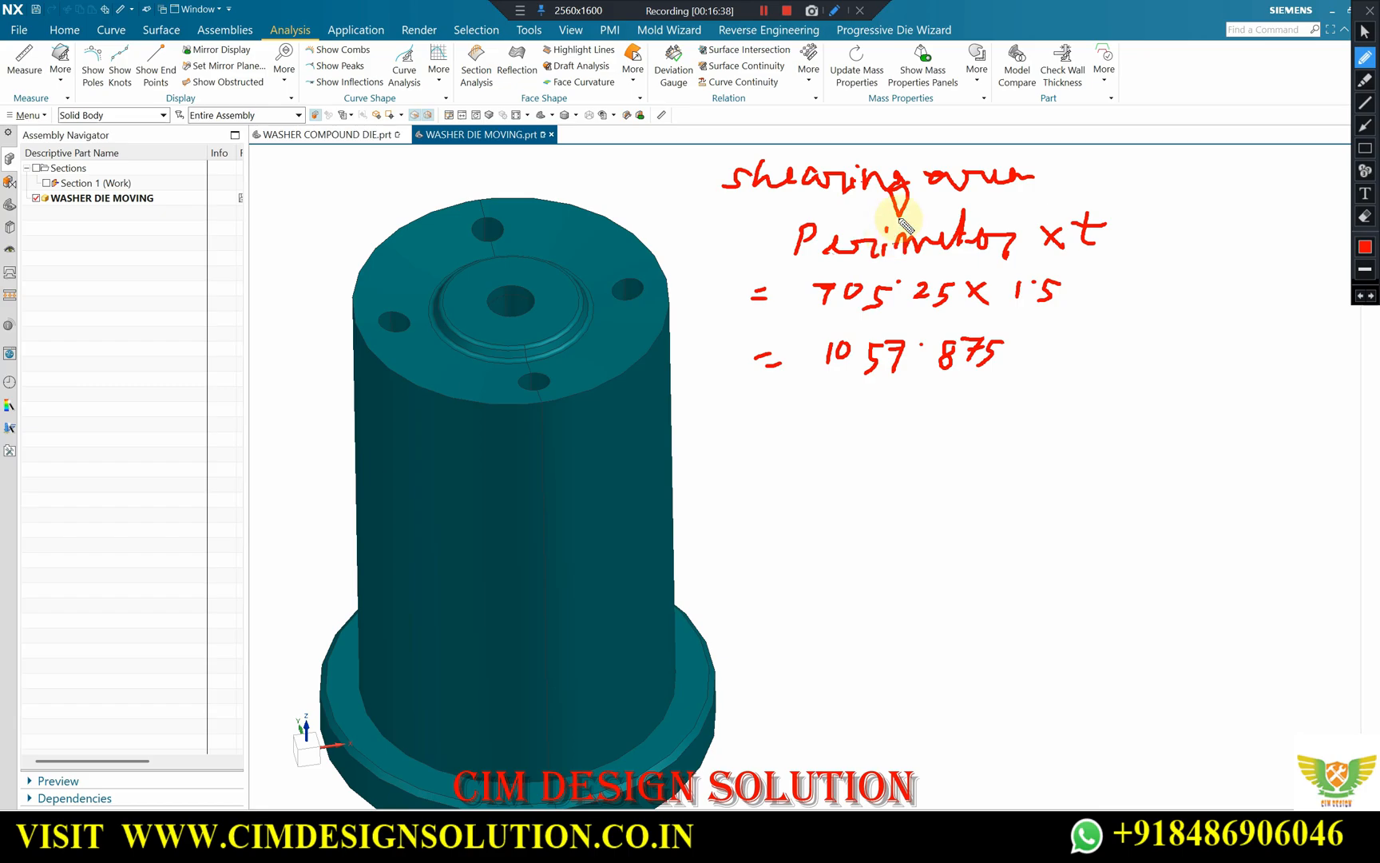
# Add millimetre units under both factors and a circled mm² after 1057.875, and underline the shearing area heading.
pyautogui.moveTo(910, 318); pyautogui.dragTo(958, 317)
pyautogui.moveTo(1070, 324); pyautogui.dragTo(1086, 313)
pyautogui.moveTo(1028, 367)
pyautogui.mouseDown()
pyautogui.moveTo(1033, 348)
pyautogui.moveTo(1052, 364)
pyautogui.moveTo(1147, 345)
pyautogui.moveTo(1147, 332)
pyautogui.mouseUp()
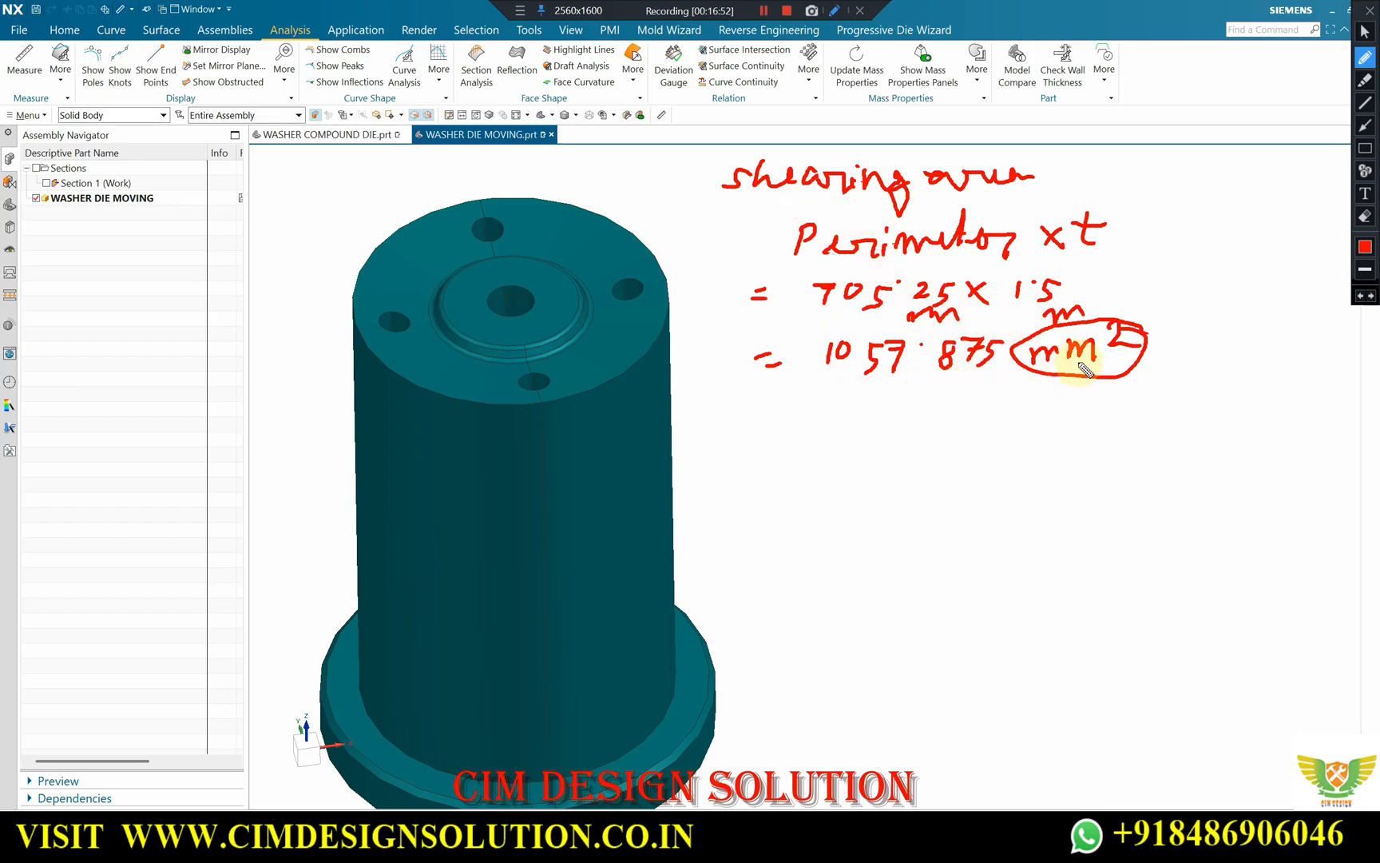
pyautogui.moveTo(762, 206)
pyautogui.mouseDown()
pyautogui.moveTo(878, 203)
pyautogui.moveTo(873, 214)
pyautogui.mouseUp()
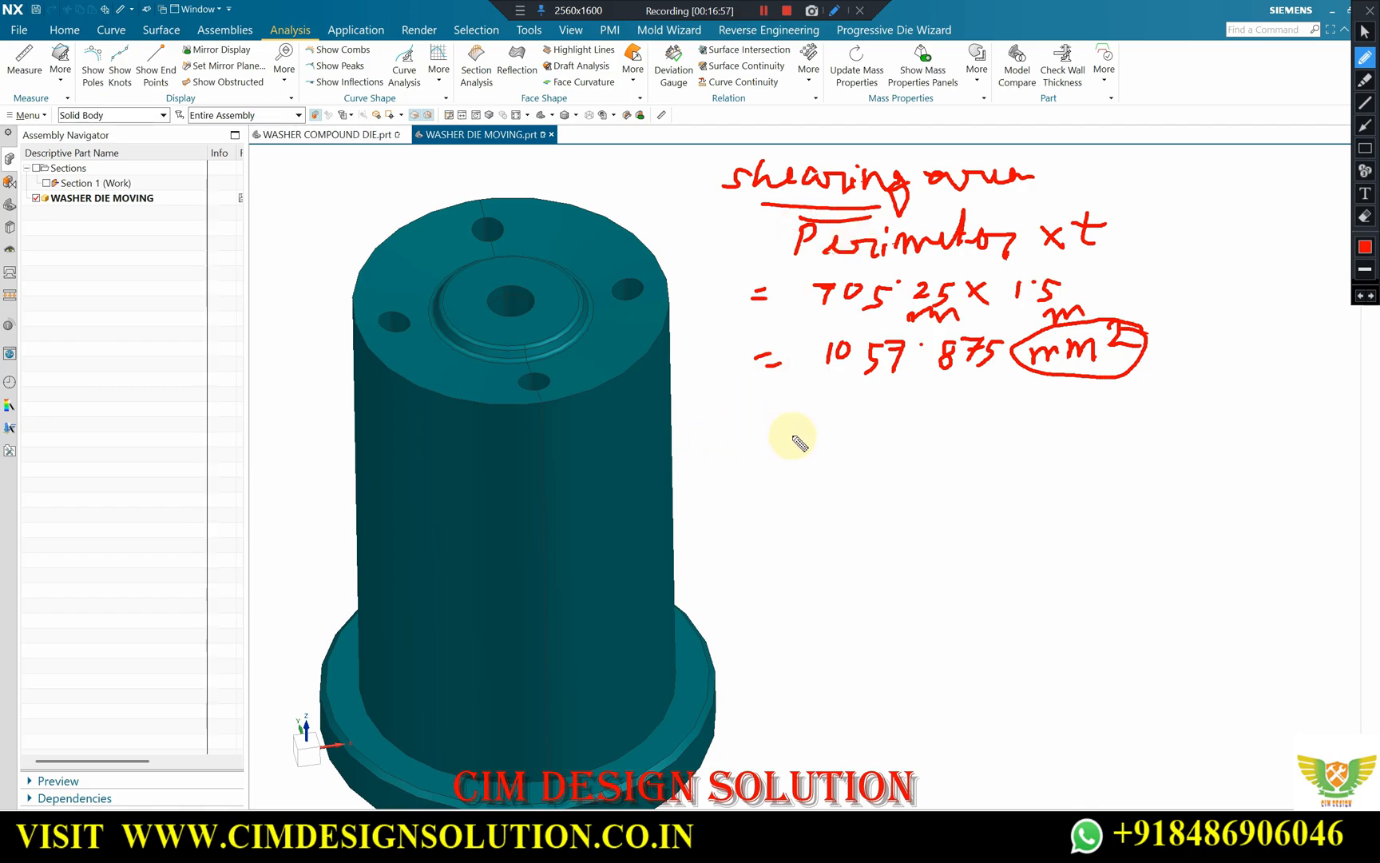
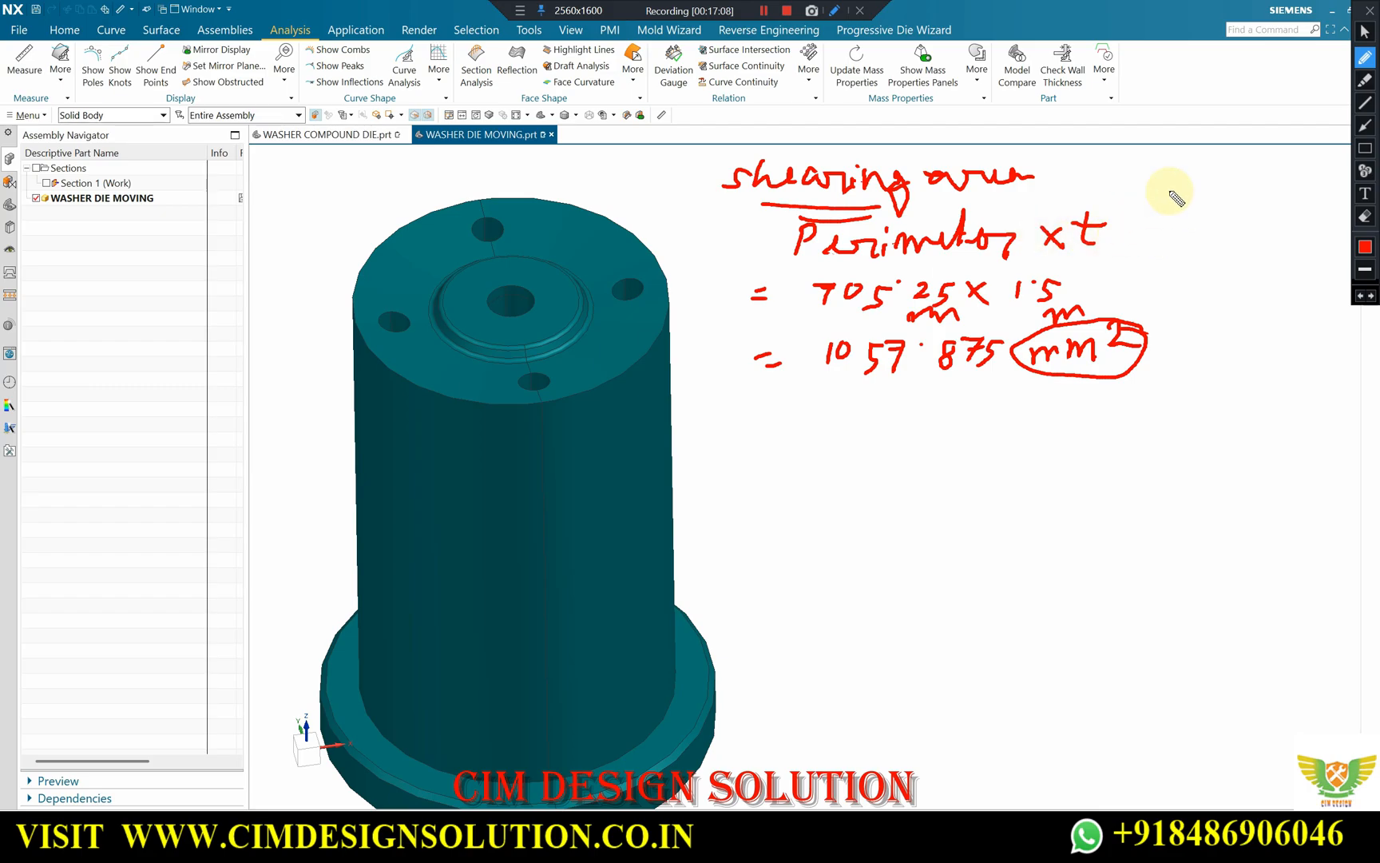
# Close the shearing area notes and examine the material strength table and coefficient sheets in the Excel workbook standards data.xls.
pyautogui.click(1369, 11)
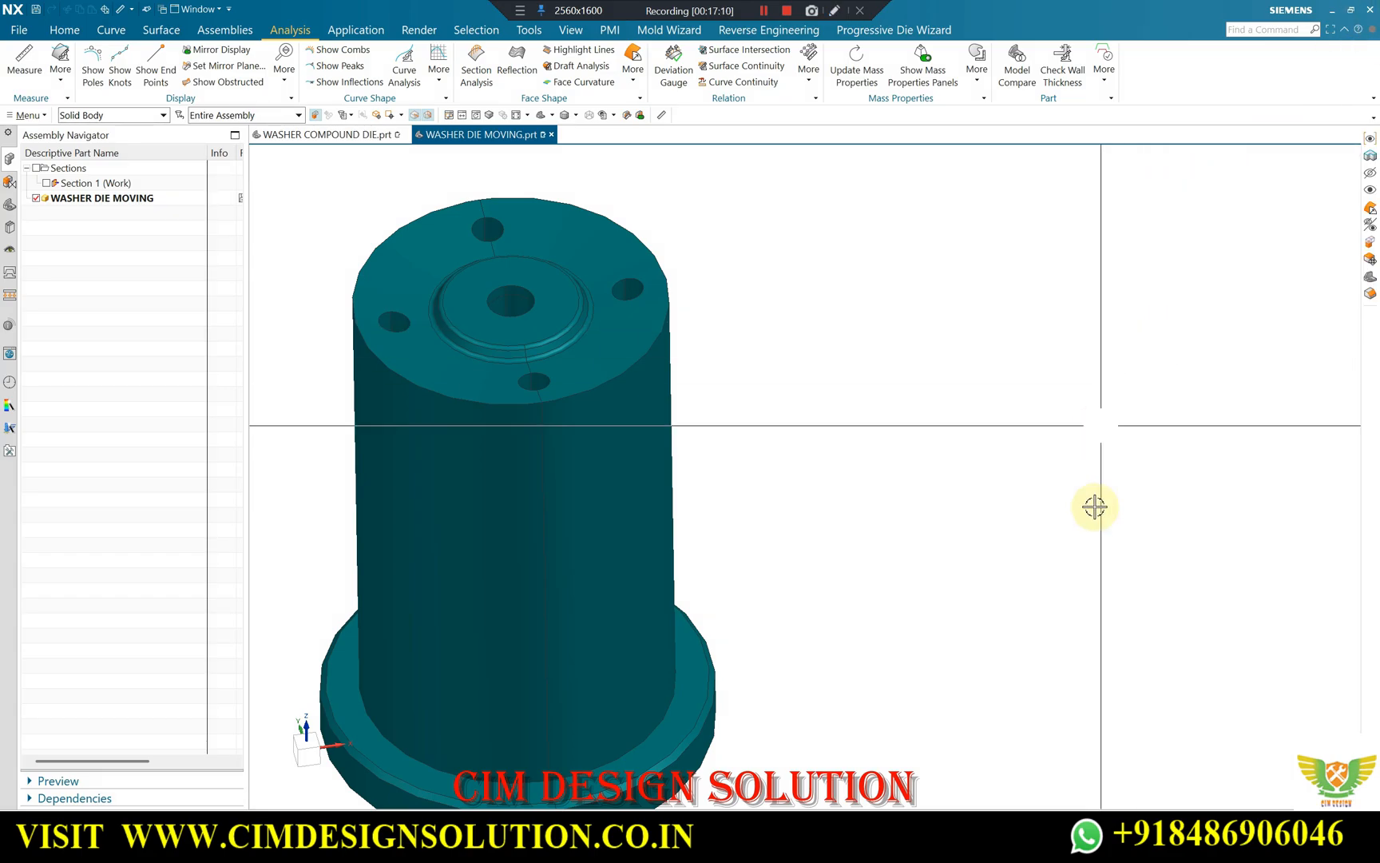
pyautogui.click(1031, 832)
pyautogui.scroll(-1, 244, 472)
pyautogui.scroll(10, 265, 453)
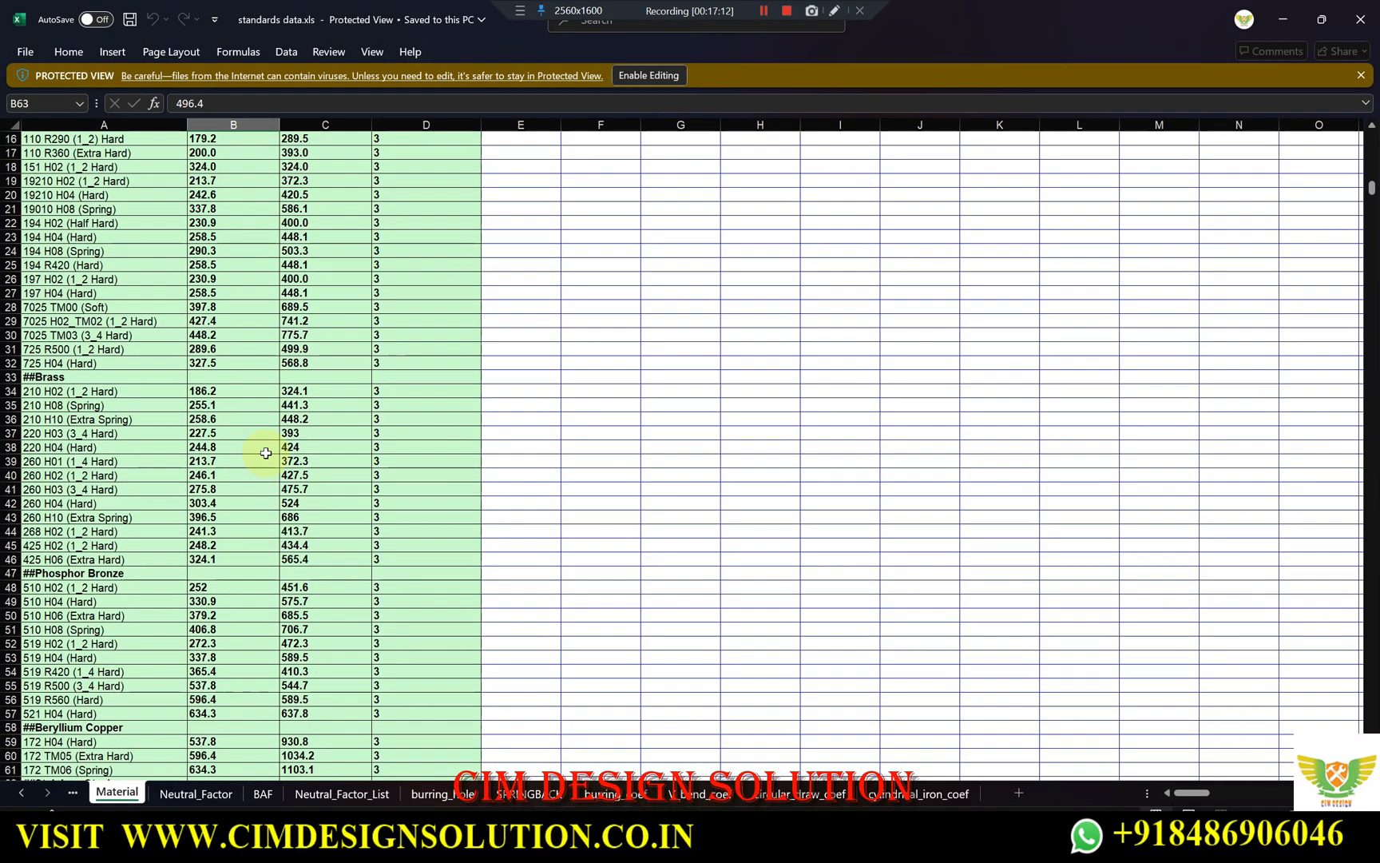
pyautogui.click(212, 792)
pyautogui.click(334, 794)
pyautogui.click(442, 793)
pyautogui.click(615, 793)
pyautogui.click(798, 793)
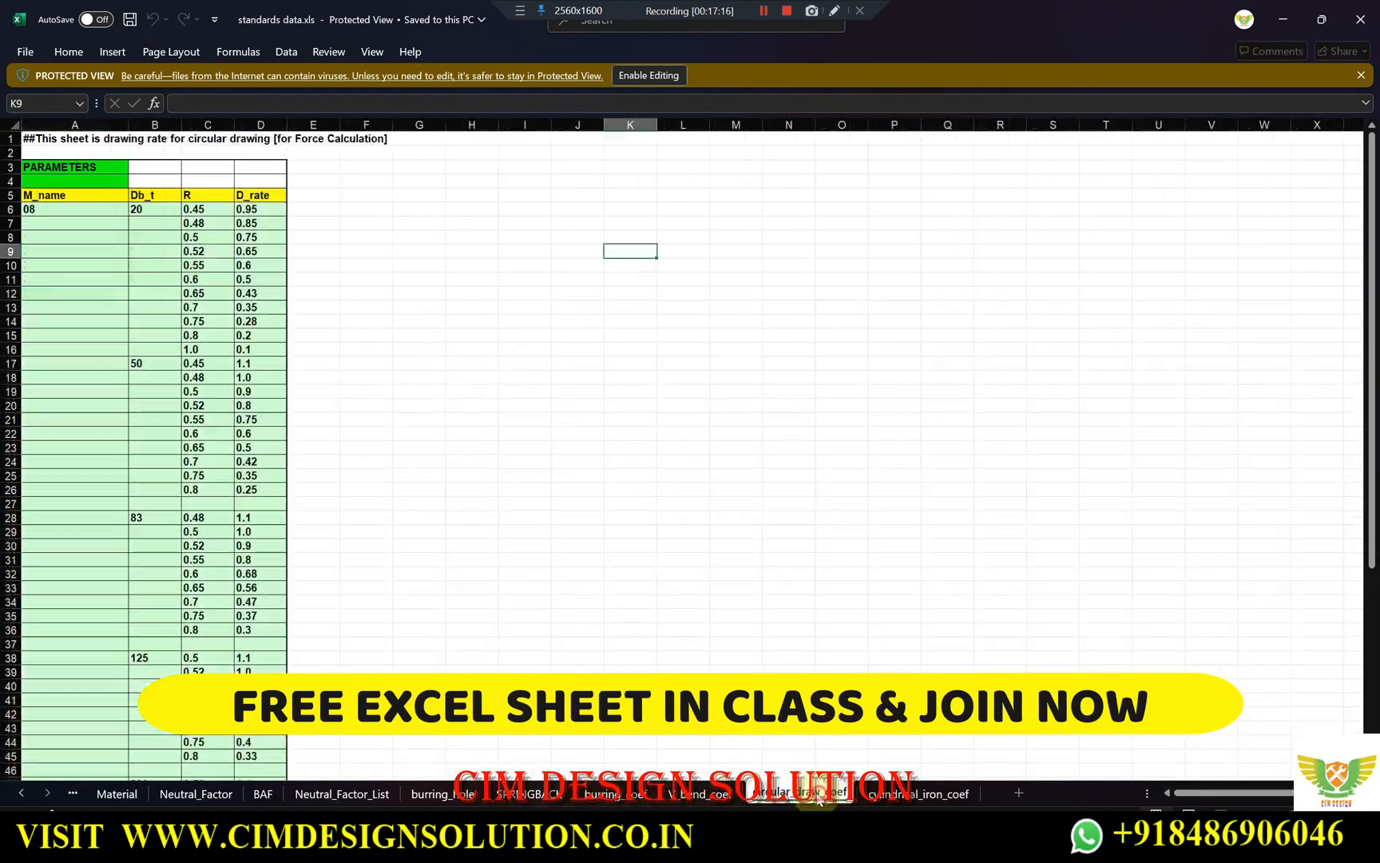
pyautogui.click(116, 791)
pyautogui.scroll(-8, 132, 539)
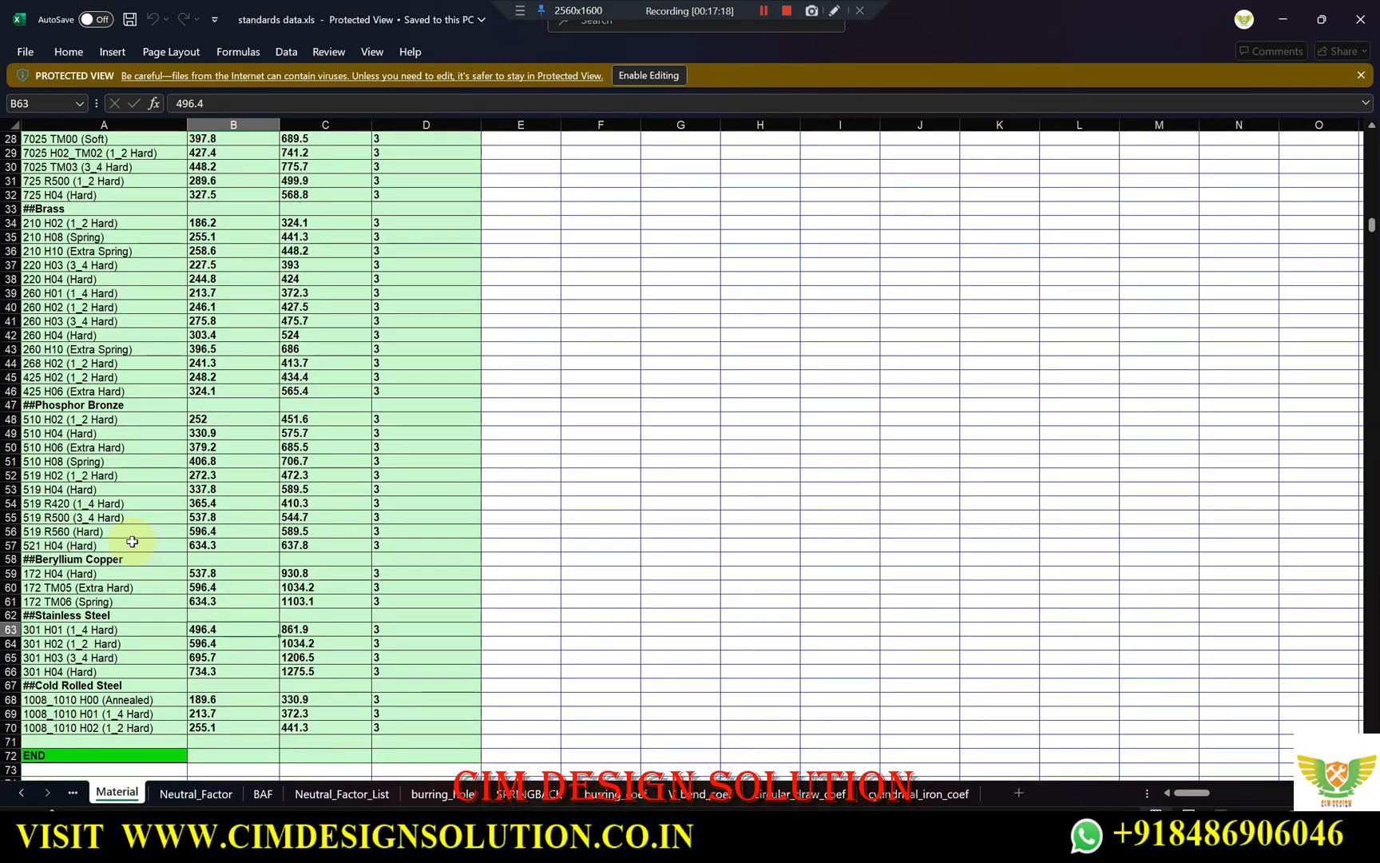
pyautogui.click(1283, 19)
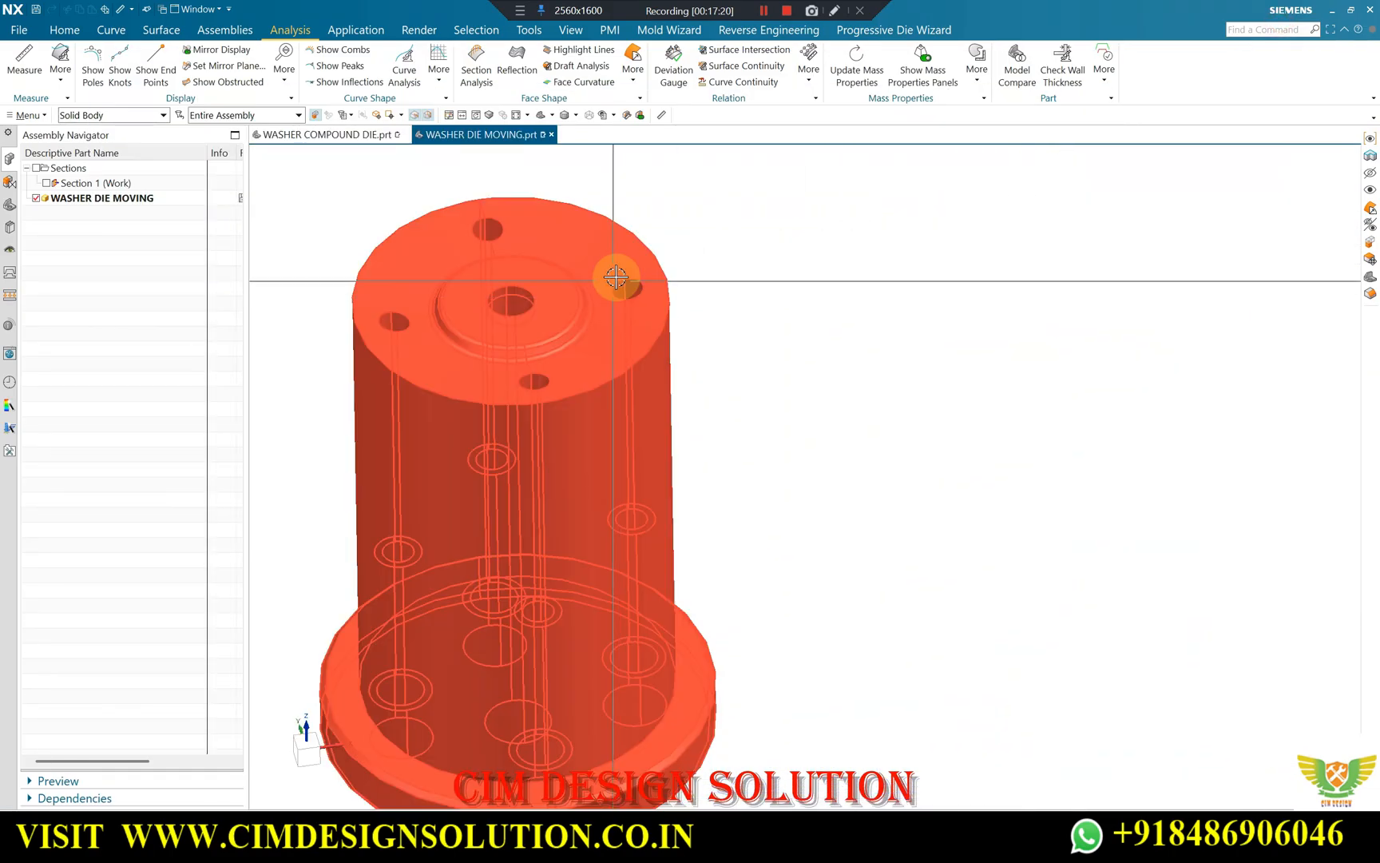
pyautogui.scroll(2, 643, 272)
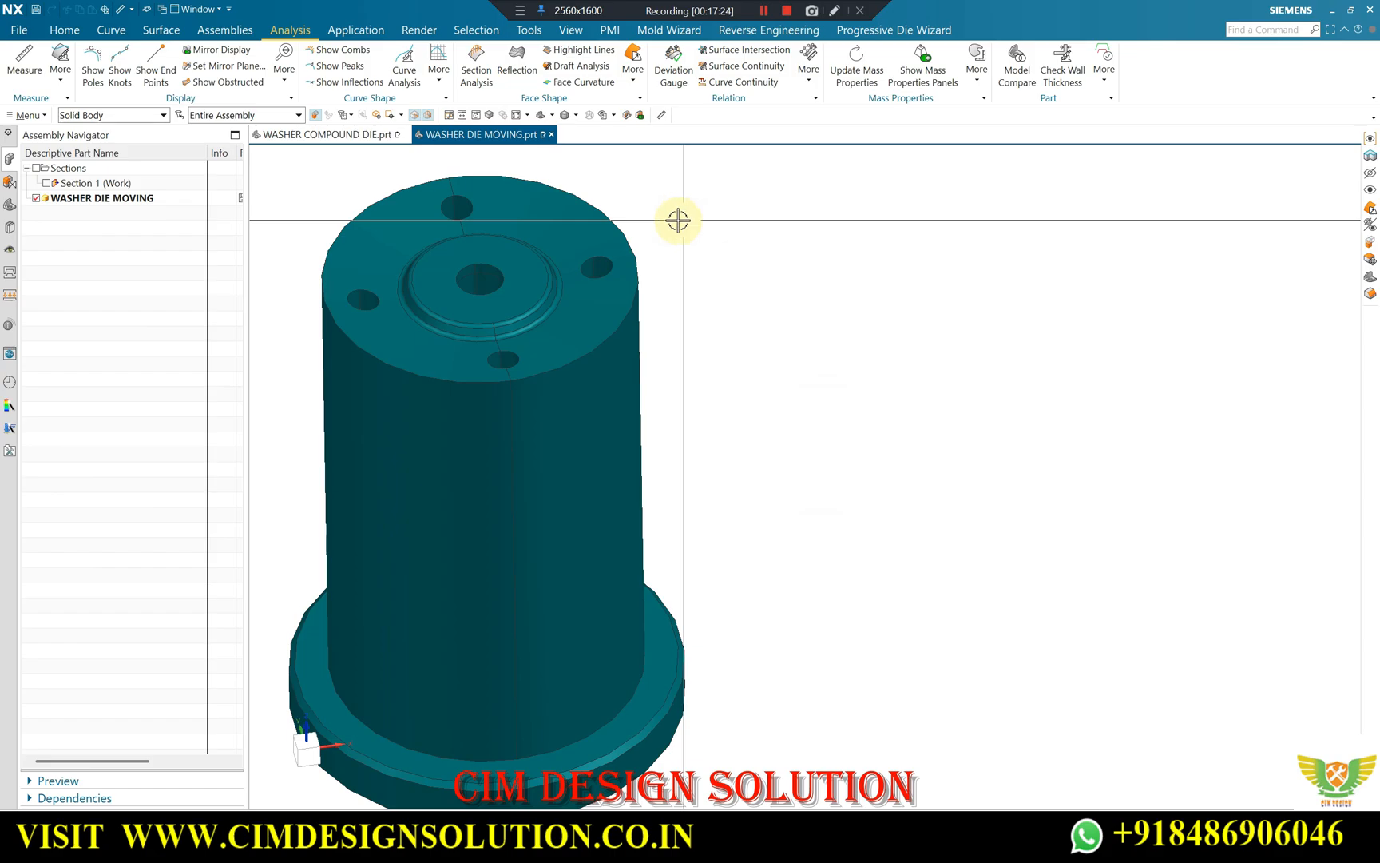
pyautogui.scroll(1, 677, 220)
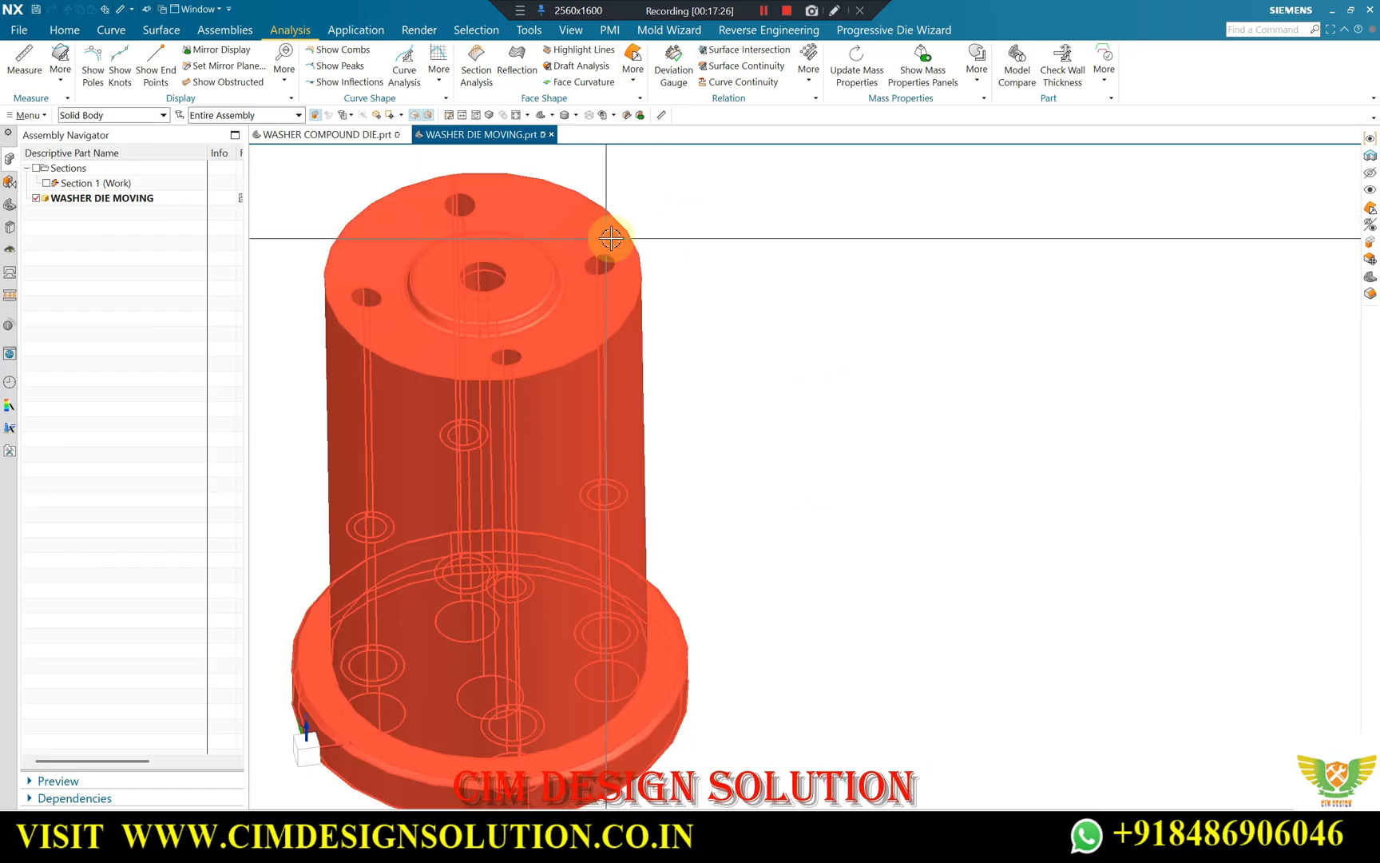
pyautogui.scroll(2, 530, 419)
pyautogui.scroll(-2, 538, 411)
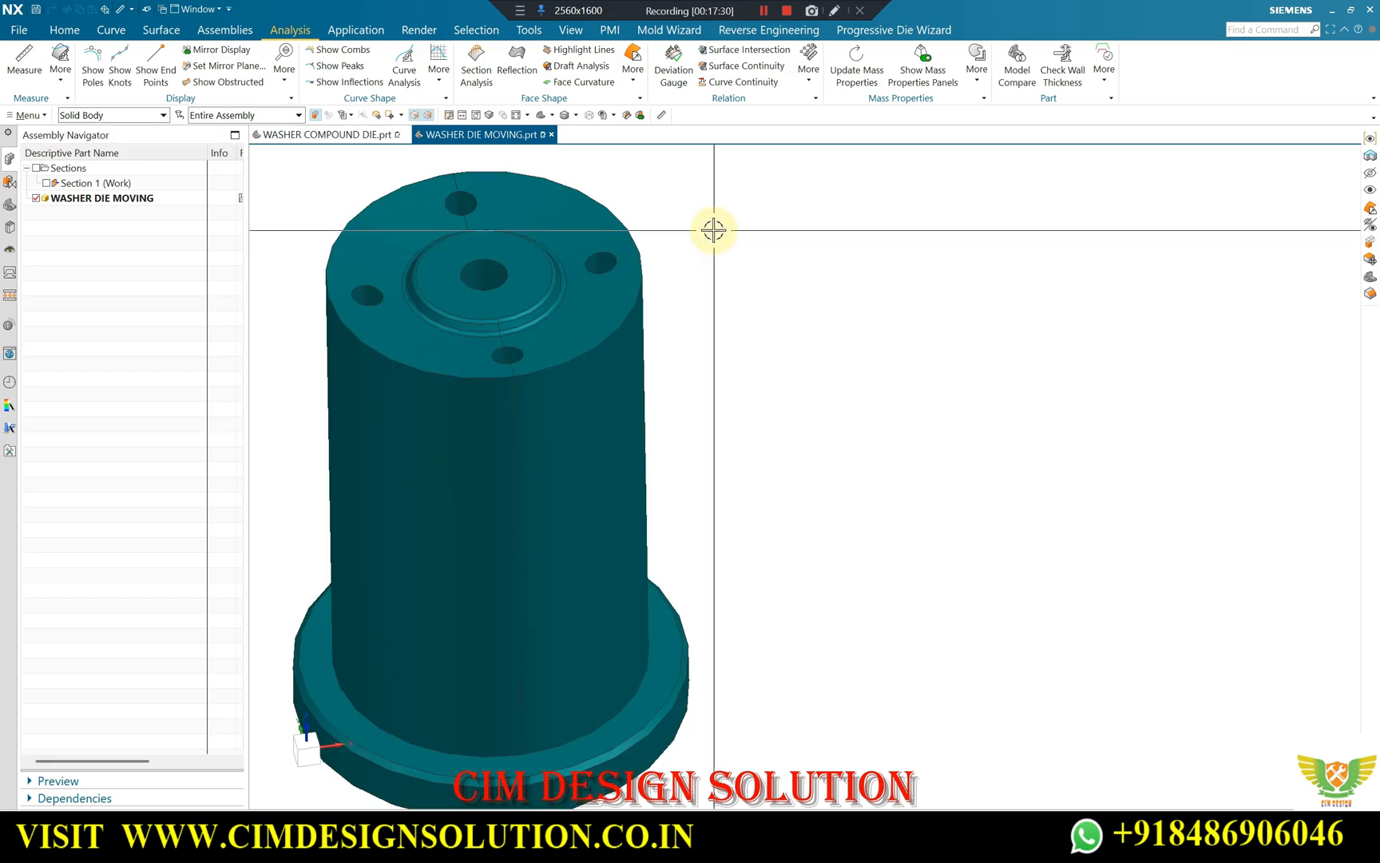
# Write the heading "Shearing force" beside the punch with the formula shearing area × shear stress, and a circled symbol with an equals sign above.
pyautogui.click(520, 13)
pyautogui.click(568, 28)
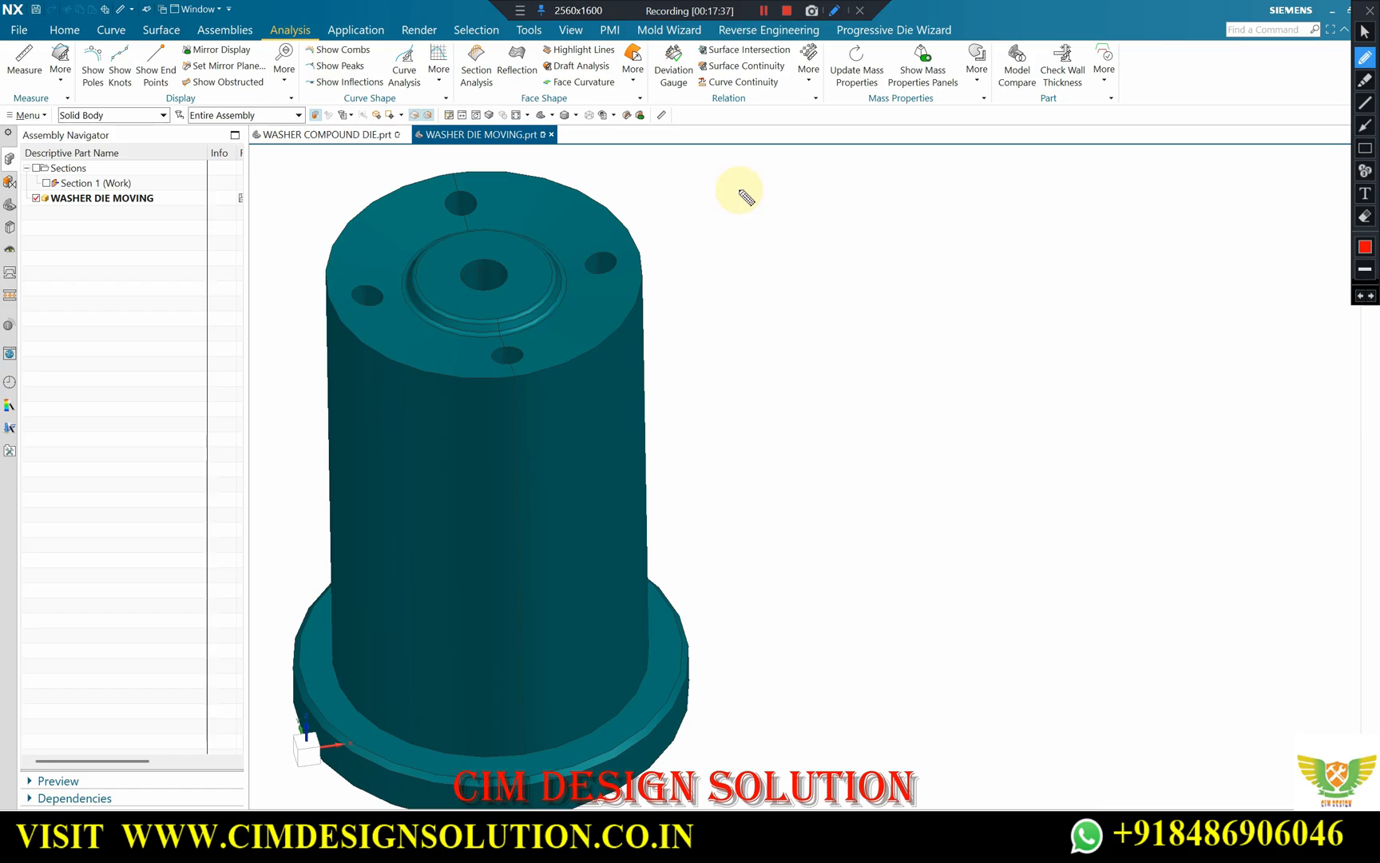
pyautogui.moveTo(727, 180)
pyautogui.mouseDown()
pyautogui.moveTo(718, 191)
pyautogui.moveTo(984, 185)
pyautogui.mouseUp()
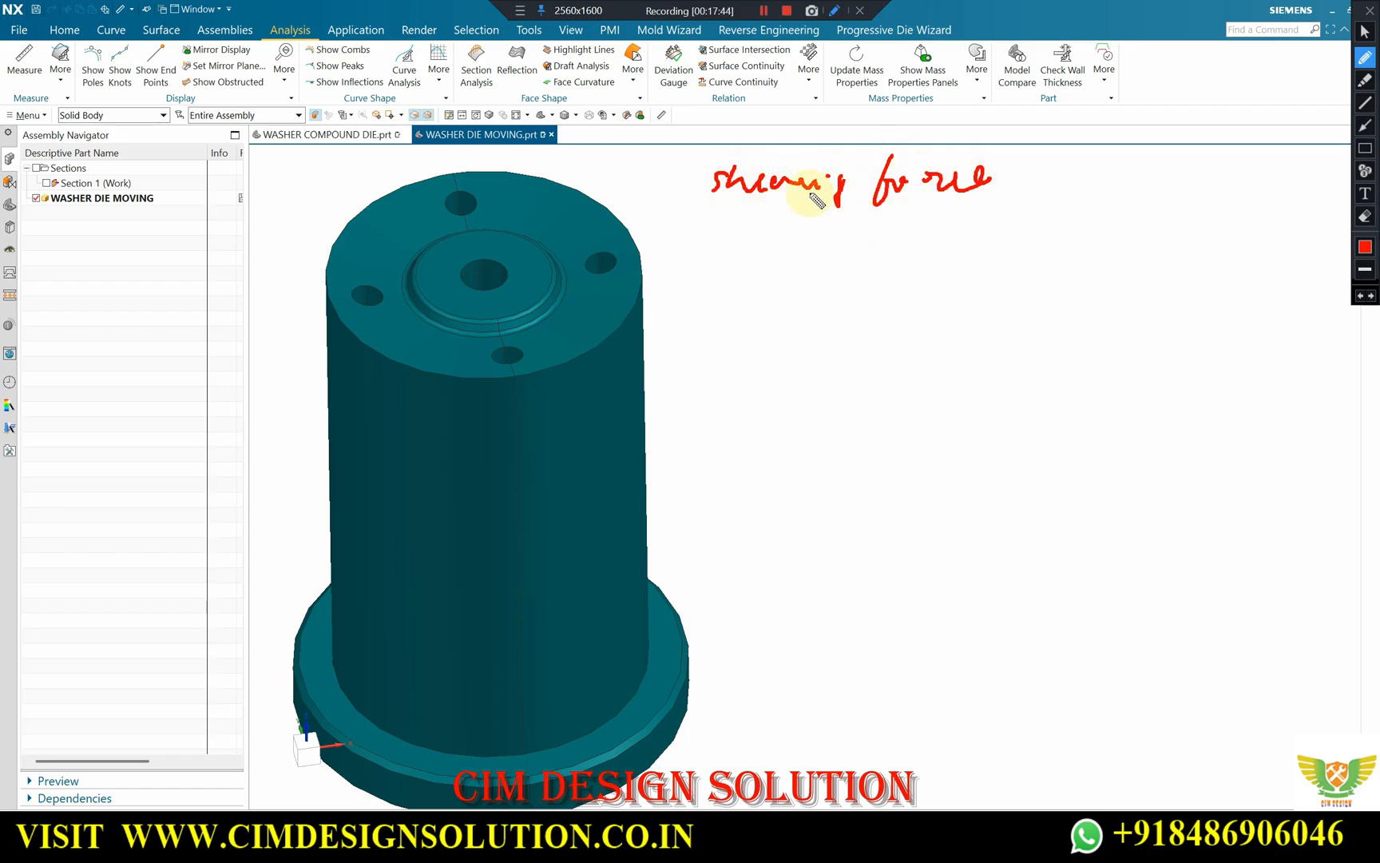
pyautogui.moveTo(743, 240)
pyautogui.mouseDown()
pyautogui.moveTo(821, 258)
pyautogui.moveTo(976, 243)
pyautogui.moveTo(1015, 270)
pyautogui.moveTo(1085, 234)
pyautogui.moveTo(1139, 228)
pyautogui.moveTo(1196, 255)
pyautogui.moveTo(1214, 230)
pyautogui.moveTo(1285, 250)
pyautogui.moveTo(1304, 233)
pyautogui.mouseUp()
pyautogui.moveTo(1196, 72)
pyautogui.mouseDown()
pyautogui.moveTo(1195, 111)
pyautogui.moveTo(1271, 102)
pyautogui.mouseUp()
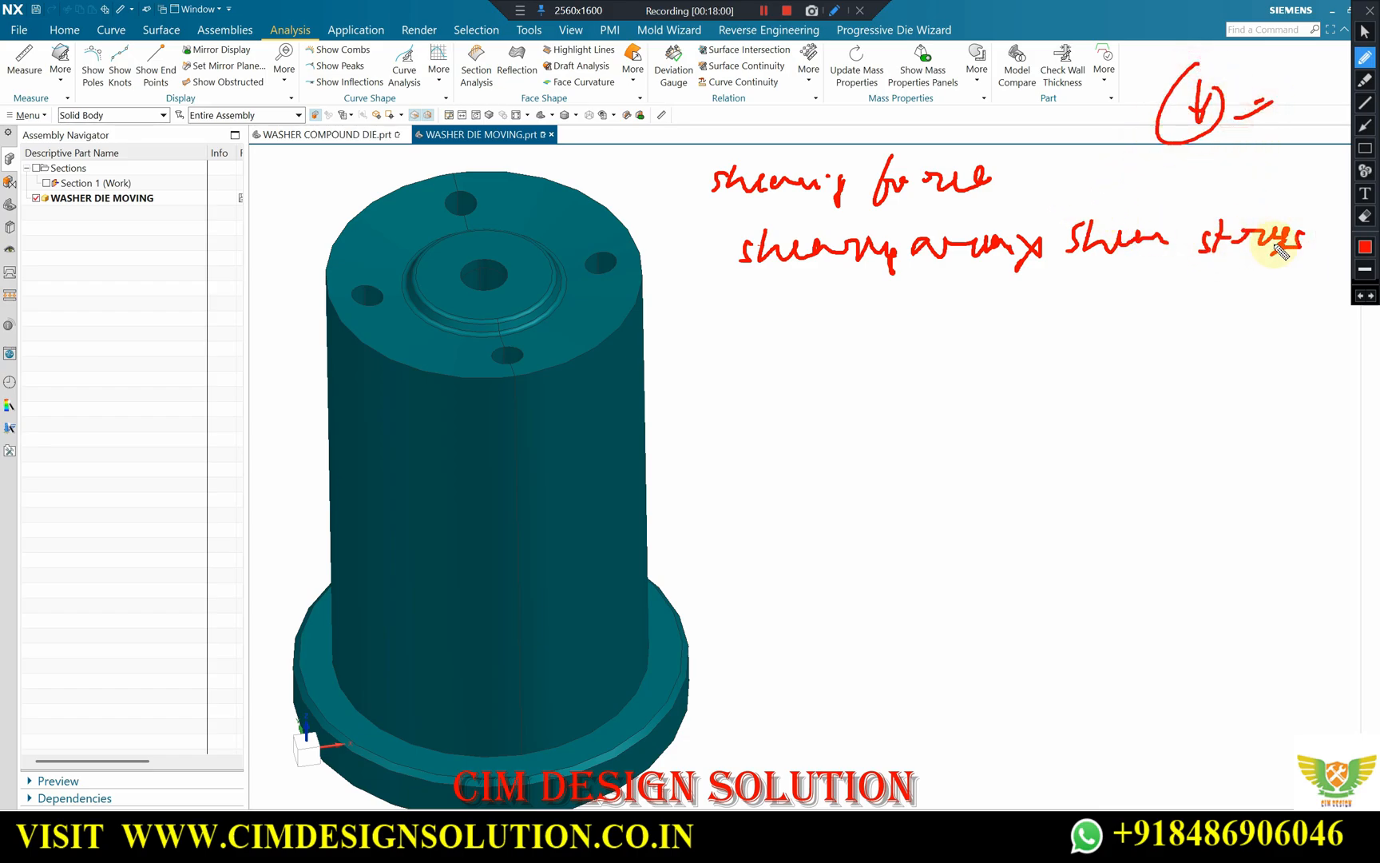
# Start the calculation line with an equals sign and note a circled 1.5 and an underlined Al above the formula.
pyautogui.moveTo(693, 317); pyautogui.dragTo(715, 322)
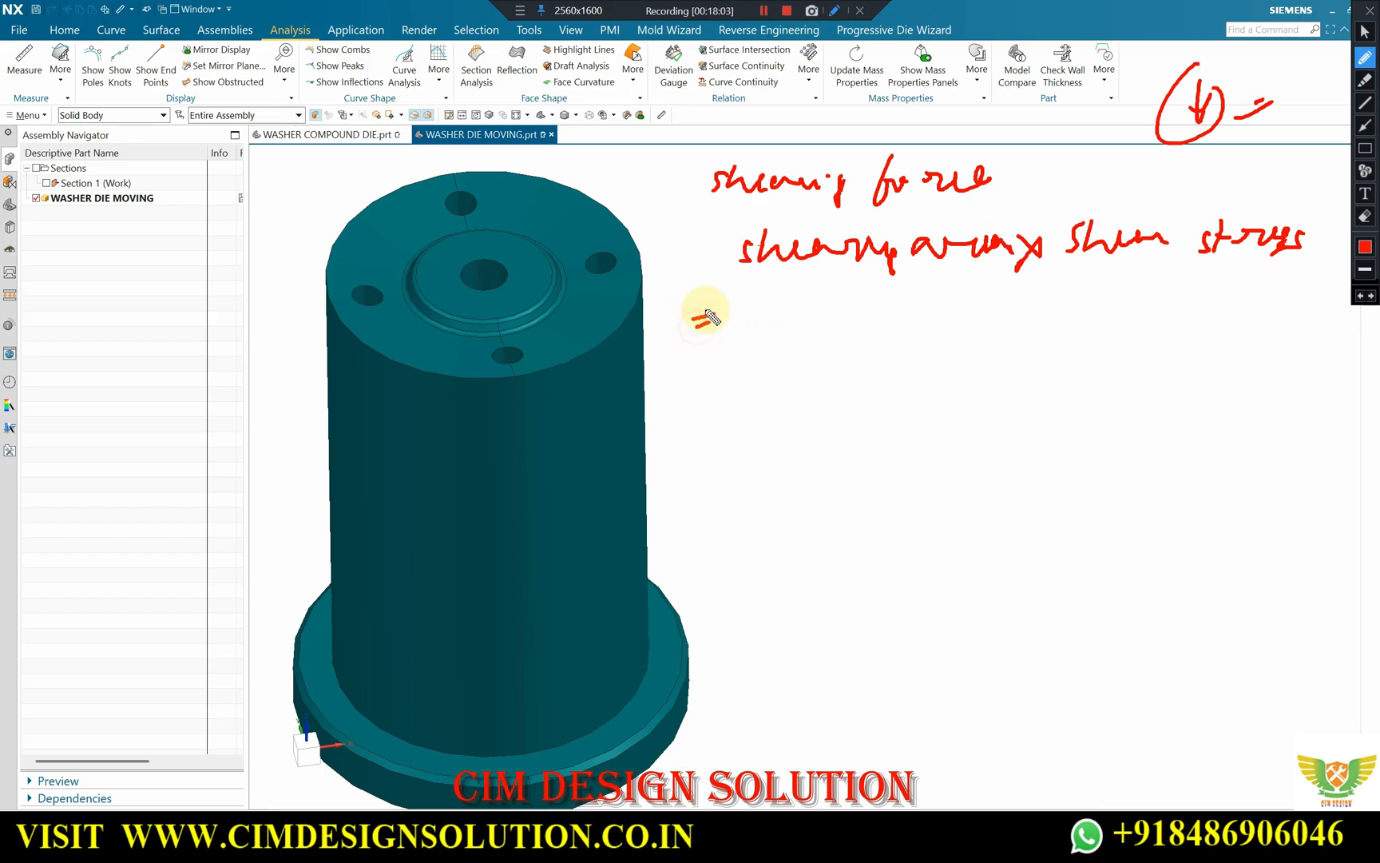
pyautogui.moveTo(1067, 130)
pyautogui.mouseDown()
pyautogui.moveTo(1068, 162)
pyautogui.moveTo(1111, 154)
pyautogui.moveTo(1075, 109)
pyautogui.moveTo(1103, 184)
pyautogui.moveTo(1122, 183)
pyautogui.mouseUp()
pyautogui.click(1079, 136)
pyautogui.moveTo(1104, 173); pyautogui.dragTo(1149, 177)
pyautogui.moveTo(1113, 198); pyautogui.dragTo(1145, 190)
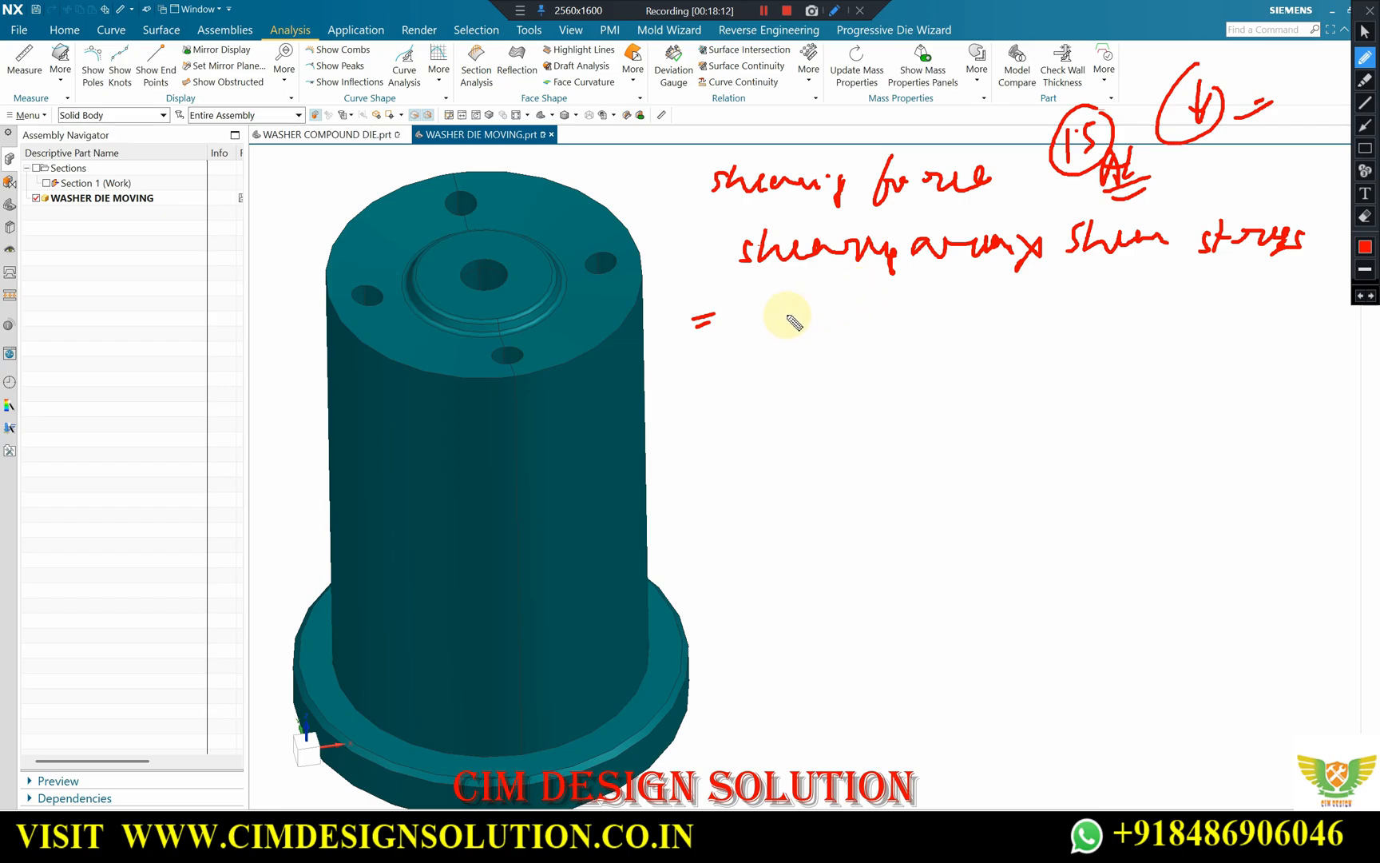
# Write the substituted values 1057.87 mm² × 120 N/mm under the shearing force formula.
pyautogui.moveTo(757, 299)
pyautogui.mouseDown()
pyautogui.moveTo(752, 327)
pyautogui.moveTo(770, 301)
pyautogui.moveTo(836, 326)
pyautogui.moveTo(850, 302)
pyautogui.moveTo(899, 294)
pyautogui.moveTo(929, 323)
pyautogui.moveTo(976, 318)
pyautogui.mouseUp()
pyautogui.click(878, 296)
pyautogui.moveTo(976, 292); pyautogui.dragTo(954, 320)
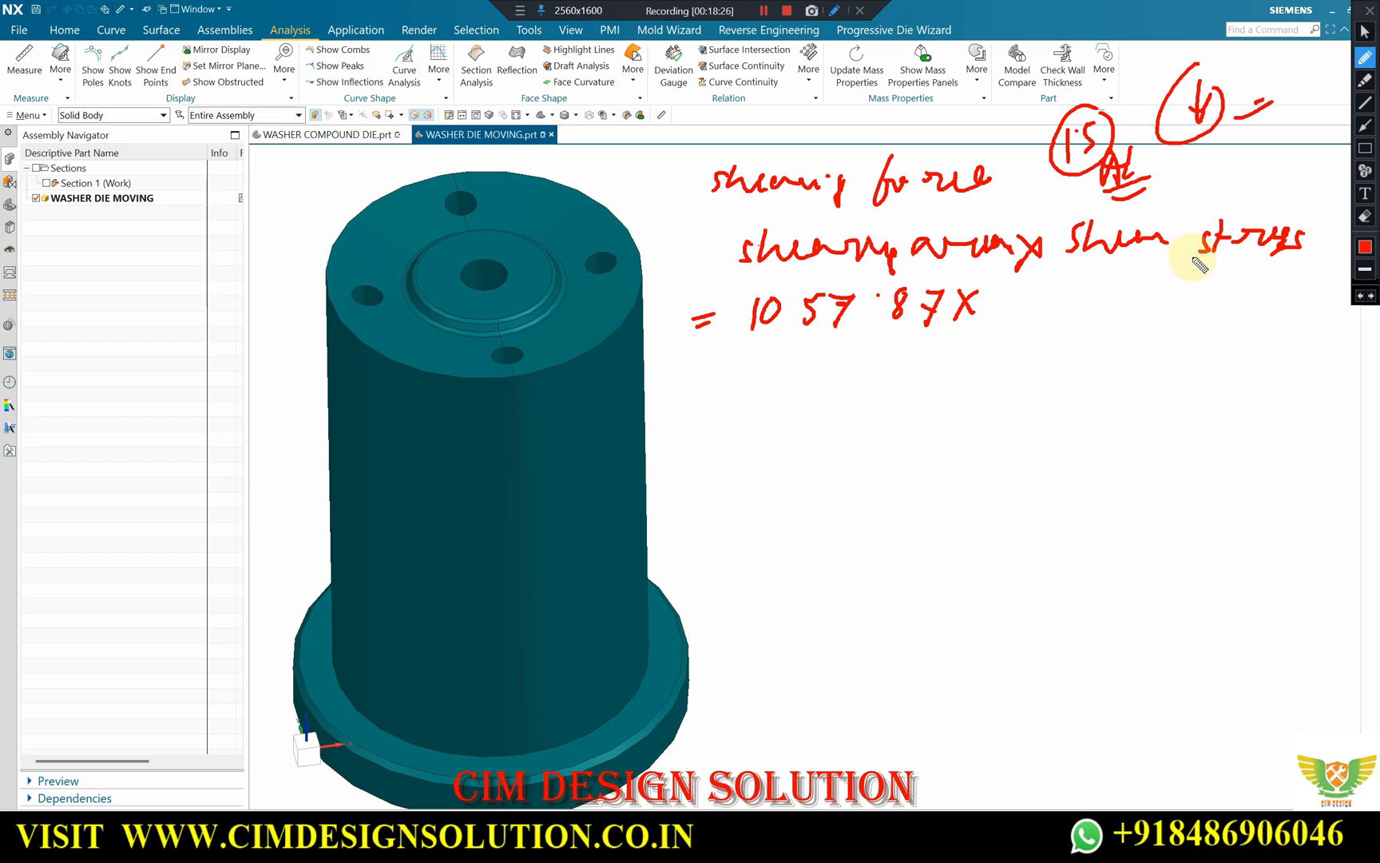
pyautogui.moveTo(1022, 288)
pyautogui.mouseDown()
pyautogui.moveTo(1017, 313)
pyautogui.moveTo(1076, 298)
pyautogui.mouseUp()
pyautogui.moveTo(860, 367); pyautogui.dragTo(960, 345)
pyautogui.moveTo(1111, 304)
pyautogui.mouseDown()
pyautogui.moveTo(1111, 284)
pyautogui.moveTo(1128, 281)
pyautogui.moveTo(1141, 307)
pyautogui.moveTo(1171, 287)
pyautogui.moveTo(1190, 302)
pyautogui.moveTo(1211, 294)
pyautogui.mouseUp()
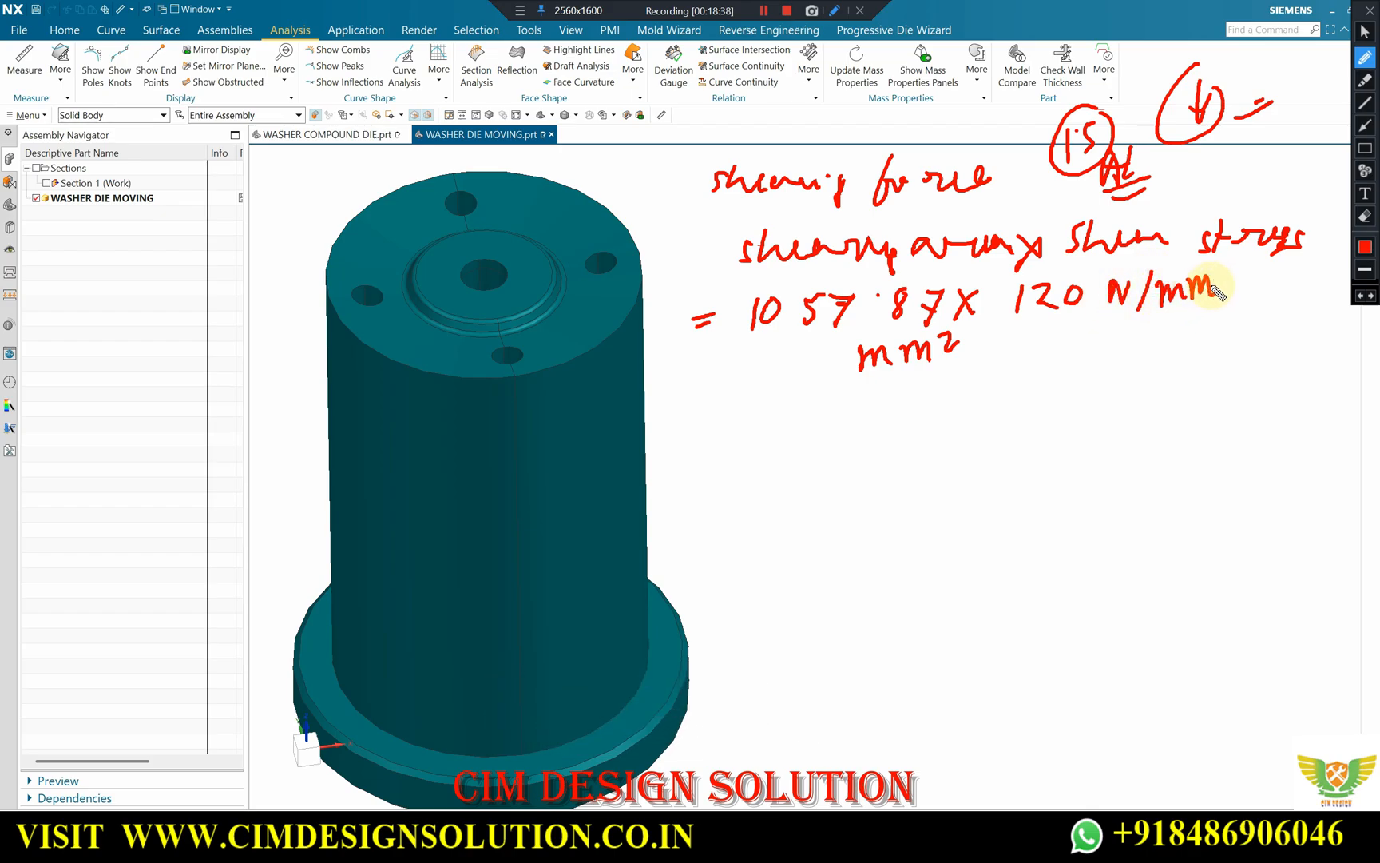
# Complete the stress unit as N/mm², strike out both mm² units and circle the remaining N.
pyautogui.moveTo(1218, 269); pyautogui.dragTo(1223, 277)
pyautogui.moveTo(860, 365); pyautogui.dragTo(958, 339)
pyautogui.moveTo(1226, 262); pyautogui.dragTo(1160, 316)
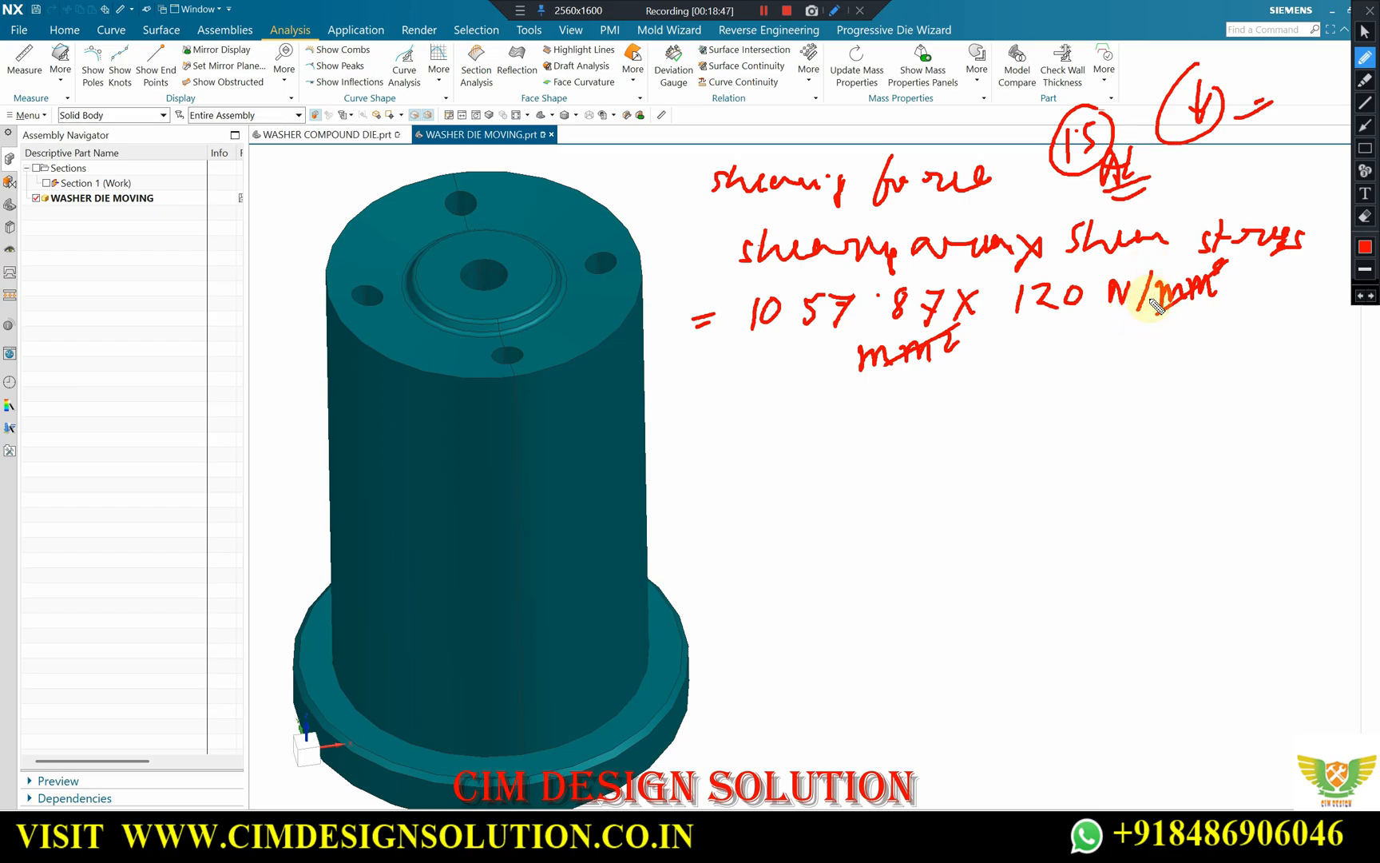
pyautogui.moveTo(1142, 303)
pyautogui.mouseDown()
pyautogui.moveTo(1111, 295)
pyautogui.moveTo(1142, 293)
pyautogui.mouseUp()
# Write the shearing force result 1,26,945 N on a new line and underline the figure.
pyautogui.moveTo(701, 402); pyautogui.dragTo(733, 407)
pyautogui.moveTo(958, 406)
pyautogui.mouseDown()
pyautogui.moveTo(963, 382)
pyautogui.moveTo(996, 386)
pyautogui.mouseUp()
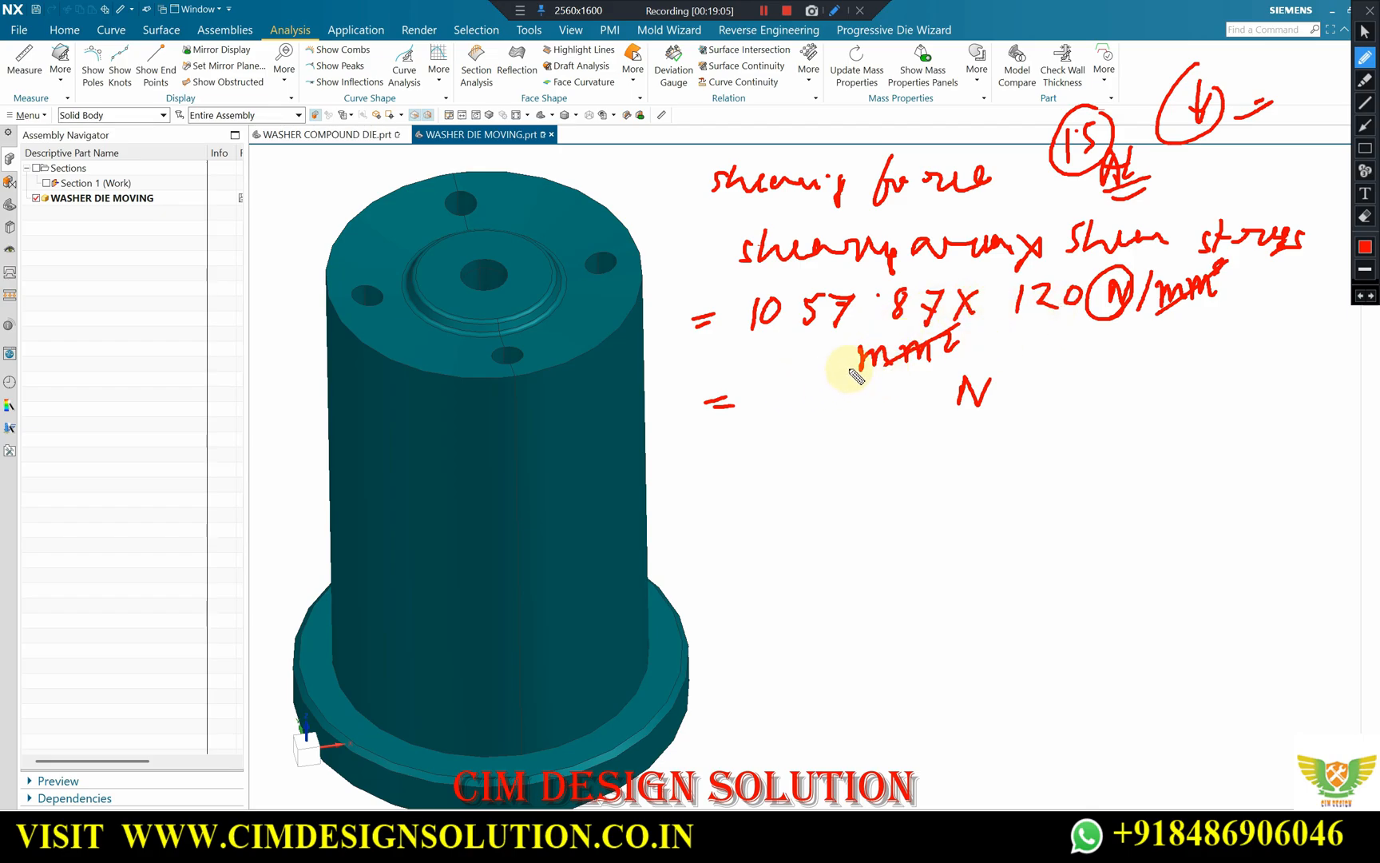
pyautogui.moveTo(749, 397)
pyautogui.mouseDown()
pyautogui.moveTo(745, 424)
pyautogui.moveTo(803, 414)
pyautogui.mouseUp()
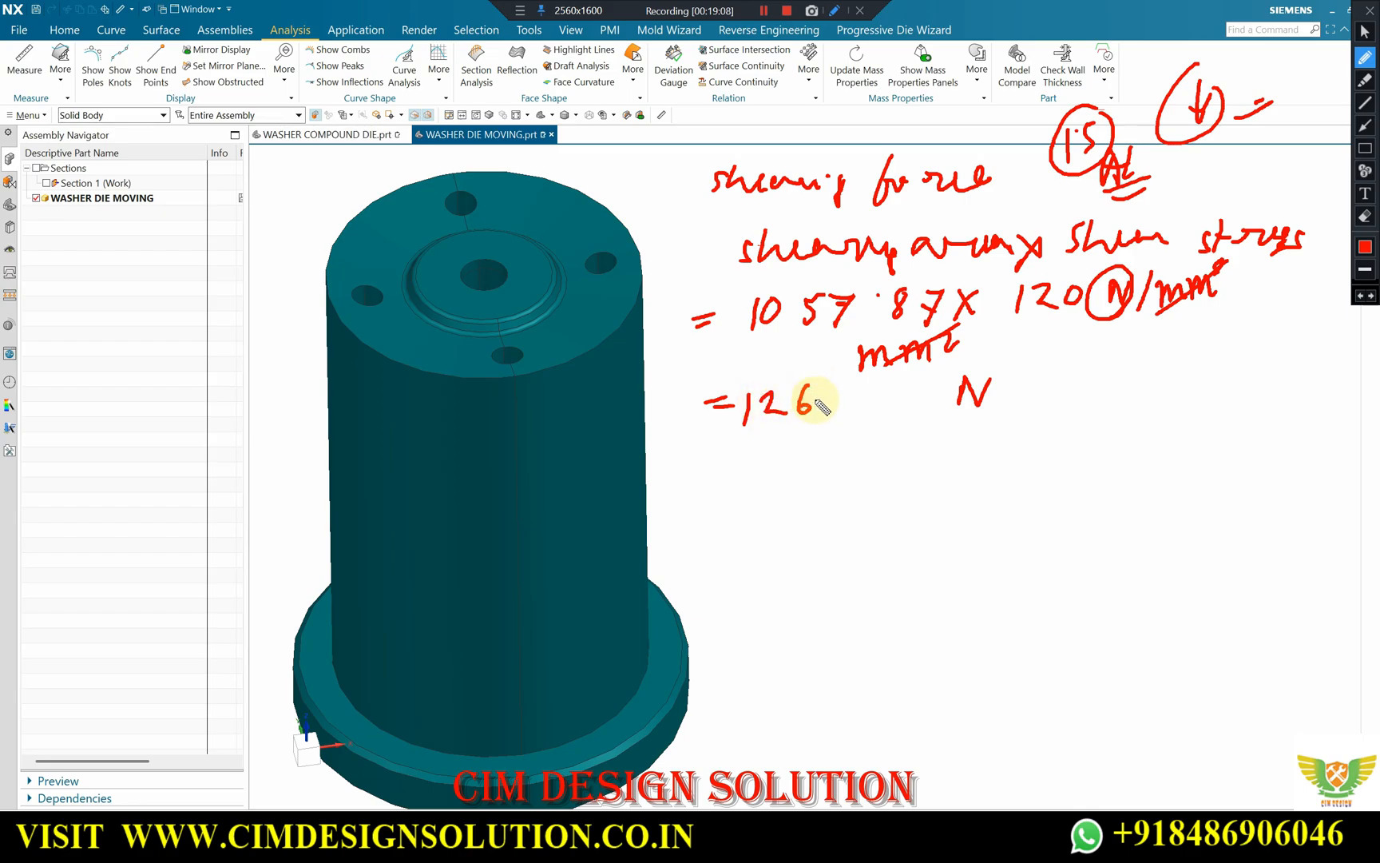
pyautogui.moveTo(837, 391)
pyautogui.mouseDown()
pyautogui.moveTo(829, 417)
pyautogui.moveTo(863, 404)
pyautogui.moveTo(853, 423)
pyautogui.moveTo(877, 396)
pyautogui.moveTo(871, 409)
pyautogui.mouseUp()
pyautogui.moveTo(756, 417)
pyautogui.mouseDown()
pyautogui.moveTo(752, 432)
pyautogui.moveTo(910, 428)
pyautogui.mouseUp()
pyautogui.moveTo(799, 440); pyautogui.dragTo(908, 433)
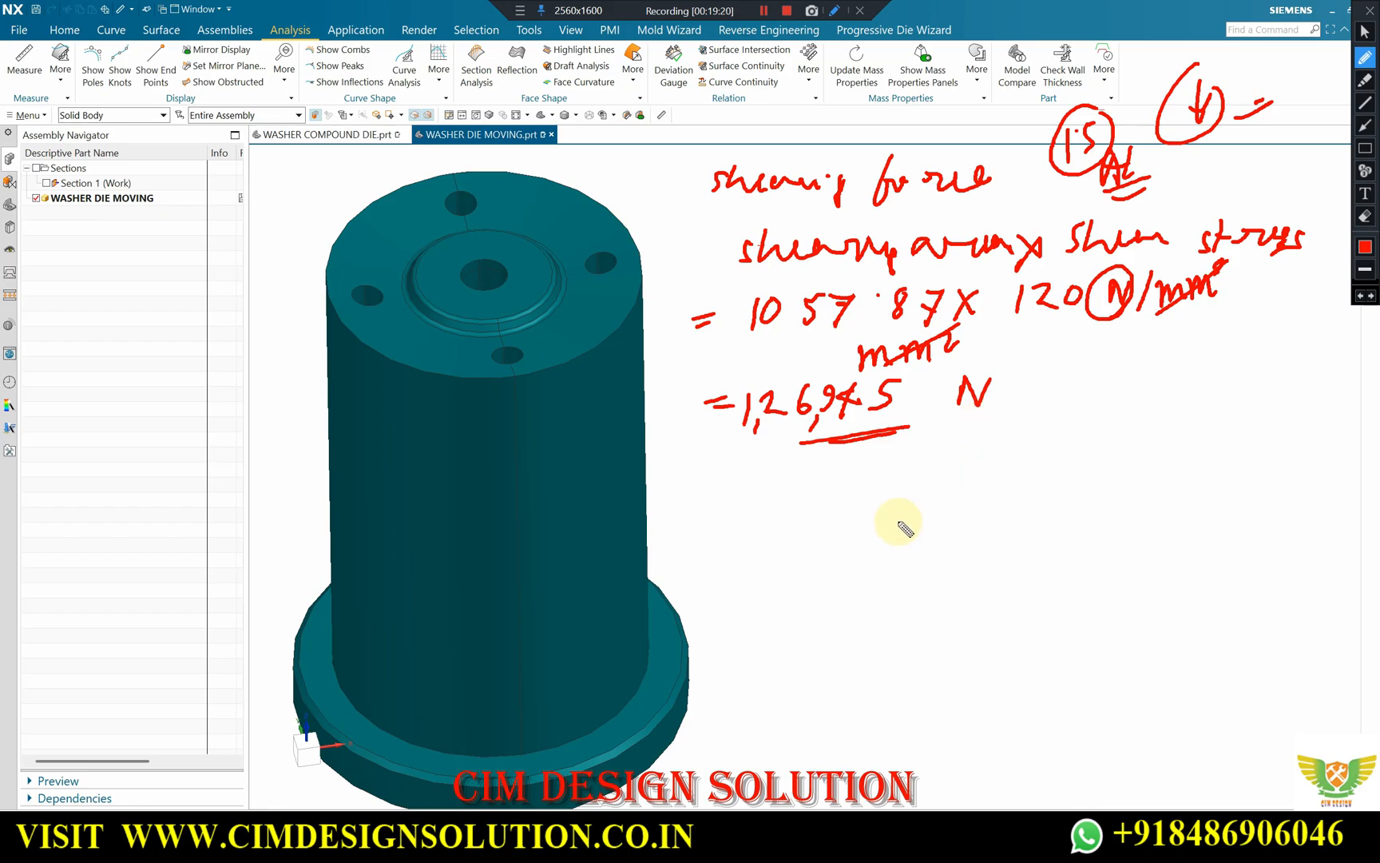
# Write the newton-to-ton conversion 1 N = 0.00011.... below the result and underline the factor.
pyautogui.moveTo(774, 532)
pyautogui.mouseDown()
pyautogui.moveTo(771, 560)
pyautogui.moveTo(840, 515)
pyautogui.moveTo(902, 524)
pyautogui.mouseUp()
pyautogui.moveTo(877, 544)
pyautogui.mouseDown()
pyautogui.moveTo(1004, 501)
pyautogui.moveTo(1050, 497)
pyautogui.moveTo(1060, 511)
pyautogui.moveTo(1122, 498)
pyautogui.mouseUp()
pyautogui.click(965, 519)
pyautogui.click(1095, 502)
pyautogui.moveTo(1130, 497); pyautogui.dragTo(1138, 496)
pyautogui.moveTo(1146, 495); pyautogui.dragTo(1154, 494)
pyautogui.moveTo(961, 548); pyautogui.dragTo(1055, 530)
pyautogui.moveTo(958, 554); pyautogui.dragTo(1032, 540)
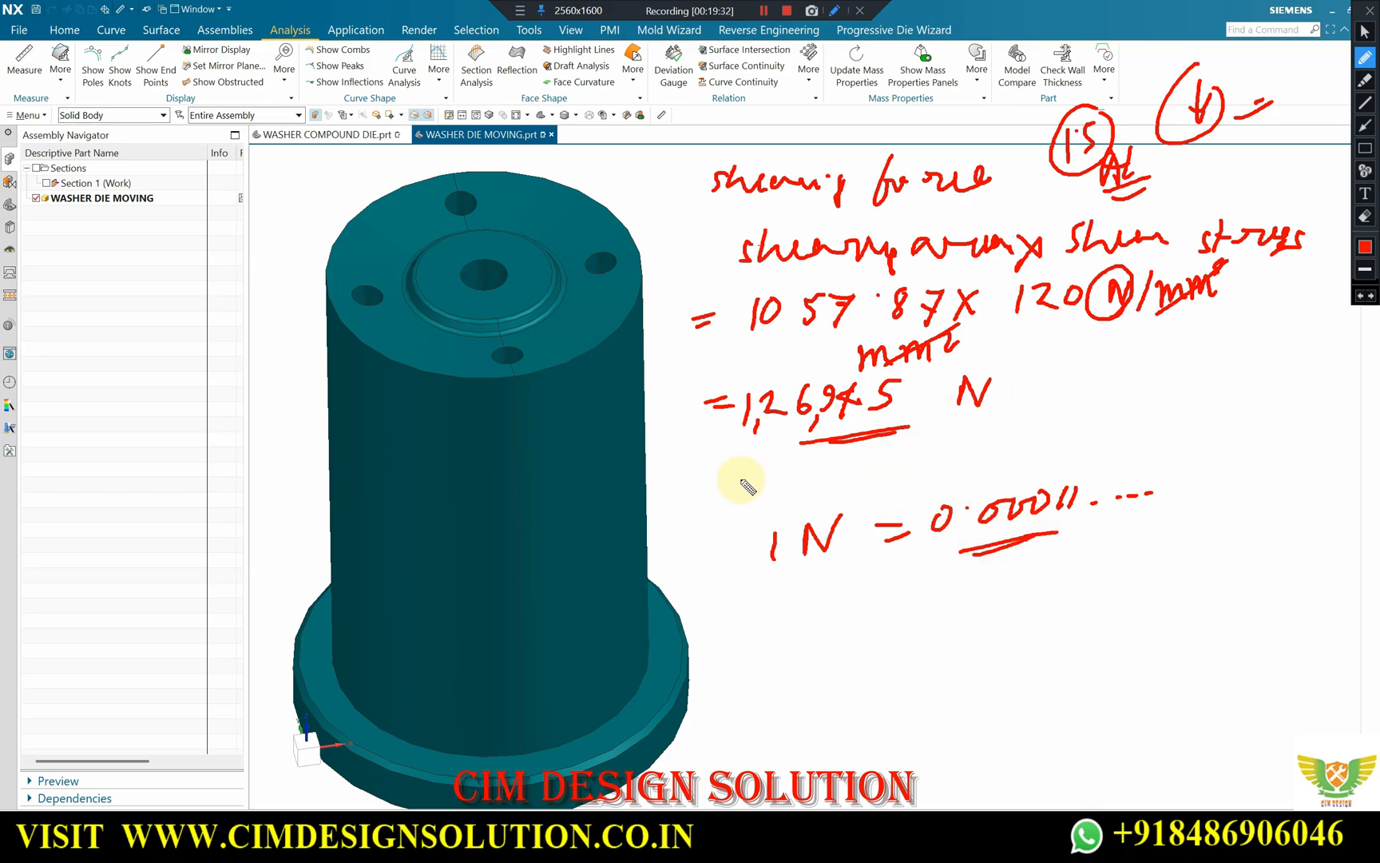
# Write the converted force = 14.26 Ton below the conversion, underline it twice and circle it.
pyautogui.moveTo(769, 633); pyautogui.dragTo(793, 636)
pyautogui.moveTo(771, 643); pyautogui.dragTo(799, 637)
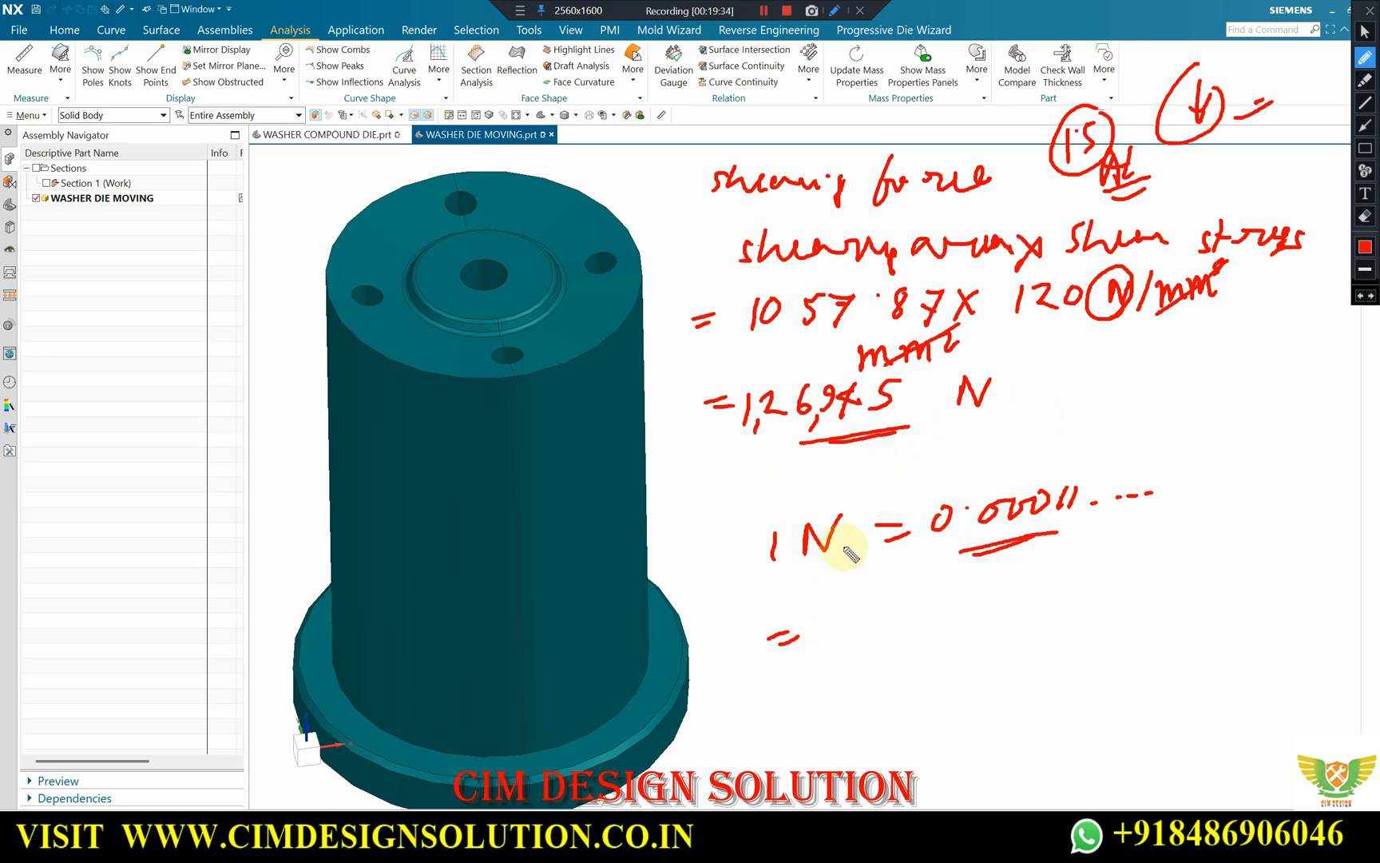
pyautogui.moveTo(839, 611); pyautogui.dragTo(837, 641)
pyautogui.moveTo(882, 588)
pyautogui.mouseDown()
pyautogui.moveTo(863, 619)
pyautogui.moveTo(899, 617)
pyautogui.moveTo(882, 641)
pyautogui.mouseUp()
pyautogui.click(914, 605)
pyautogui.moveTo(941, 593); pyautogui.dragTo(969, 615)
pyautogui.moveTo(987, 583)
pyautogui.mouseDown()
pyautogui.moveTo(969, 601)
pyautogui.moveTo(1059, 578)
pyautogui.moveTo(1040, 613)
pyautogui.moveTo(1088, 585)
pyautogui.mouseUp()
pyautogui.moveTo(853, 662)
pyautogui.mouseDown()
pyautogui.moveTo(1042, 605)
pyautogui.moveTo(1039, 625)
pyautogui.mouseUp()
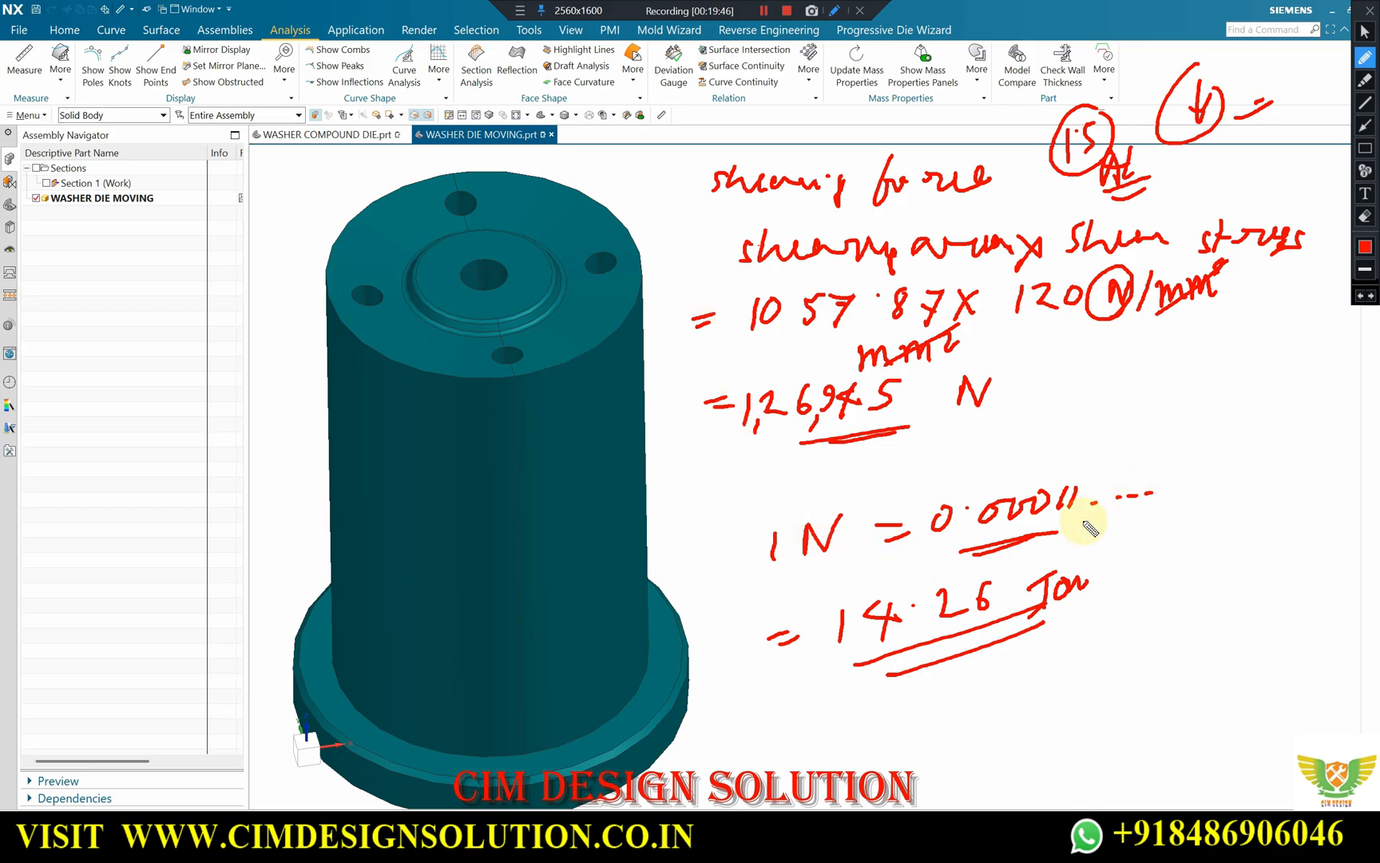
pyautogui.moveTo(1072, 661)
pyautogui.mouseDown()
pyautogui.moveTo(968, 551)
pyautogui.moveTo(1174, 643)
pyautogui.mouseUp()
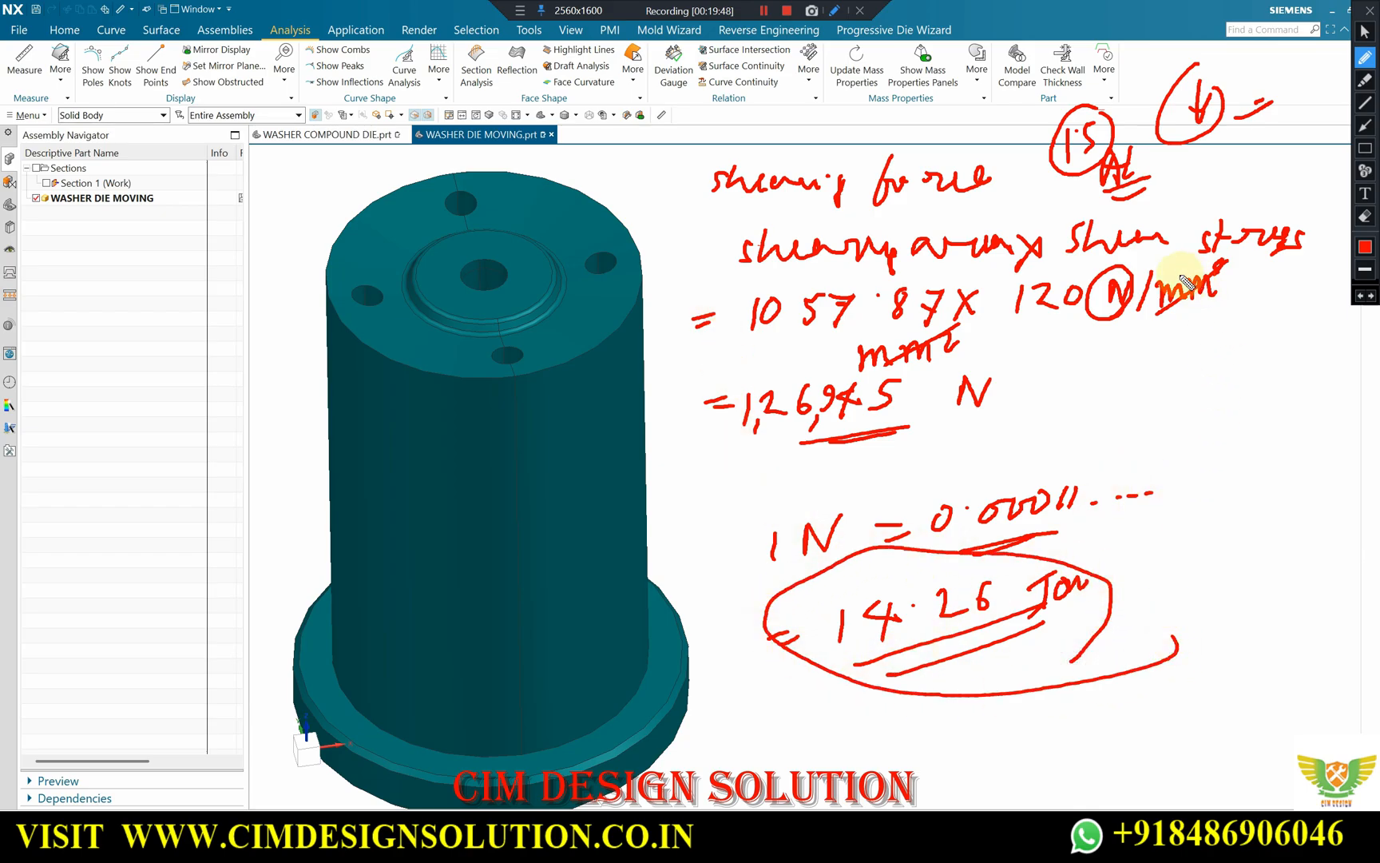
# Note the sheet data beside the tonnage as a circled 1.5 with an underlined Al below it.
pyautogui.click(1205, 418)
pyautogui.moveTo(1187, 418)
pyautogui.mouseDown()
pyautogui.moveTo(1194, 452)
pyautogui.moveTo(1224, 448)
pyautogui.moveTo(1250, 398)
pyautogui.mouseUp()
pyautogui.moveTo(1238, 386)
pyautogui.mouseDown()
pyautogui.moveTo(1157, 457)
pyautogui.moveTo(1260, 400)
pyautogui.mouseUp()
pyautogui.moveTo(1214, 558)
pyautogui.mouseDown()
pyautogui.moveTo(1241, 501)
pyautogui.moveTo(1255, 549)
pyautogui.mouseUp()
pyautogui.moveTo(1268, 492)
pyautogui.mouseDown()
pyautogui.moveTo(1272, 551)
pyautogui.moveTo(1345, 543)
pyautogui.mouseUp()
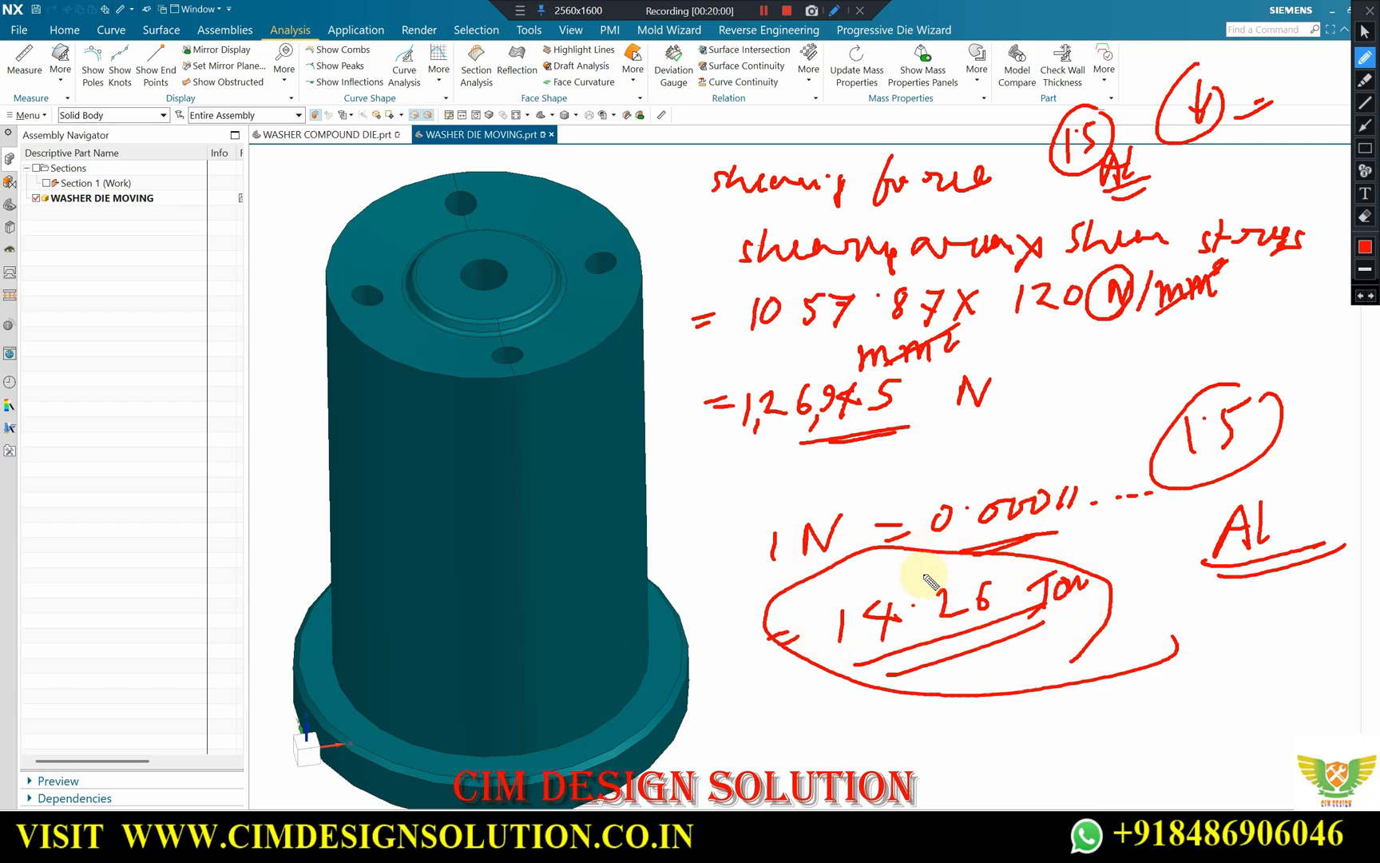
# Close the notes and look up the column B strength value for stainless steel 301 H01 (1_4 Hard) in the Excel material sheet.
pyautogui.click(1371, 11)
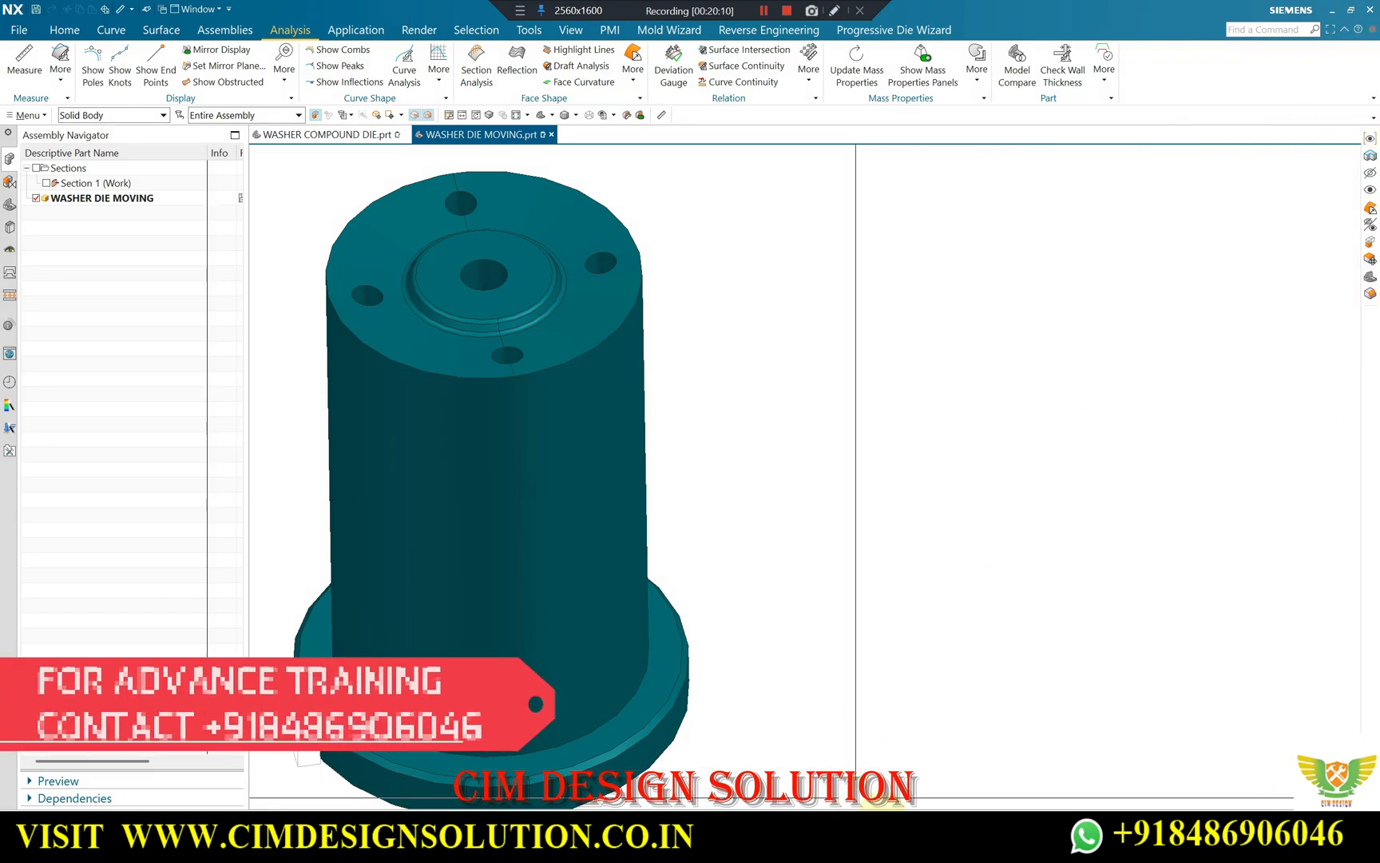
pyautogui.hotkey('alt', 'Tab')
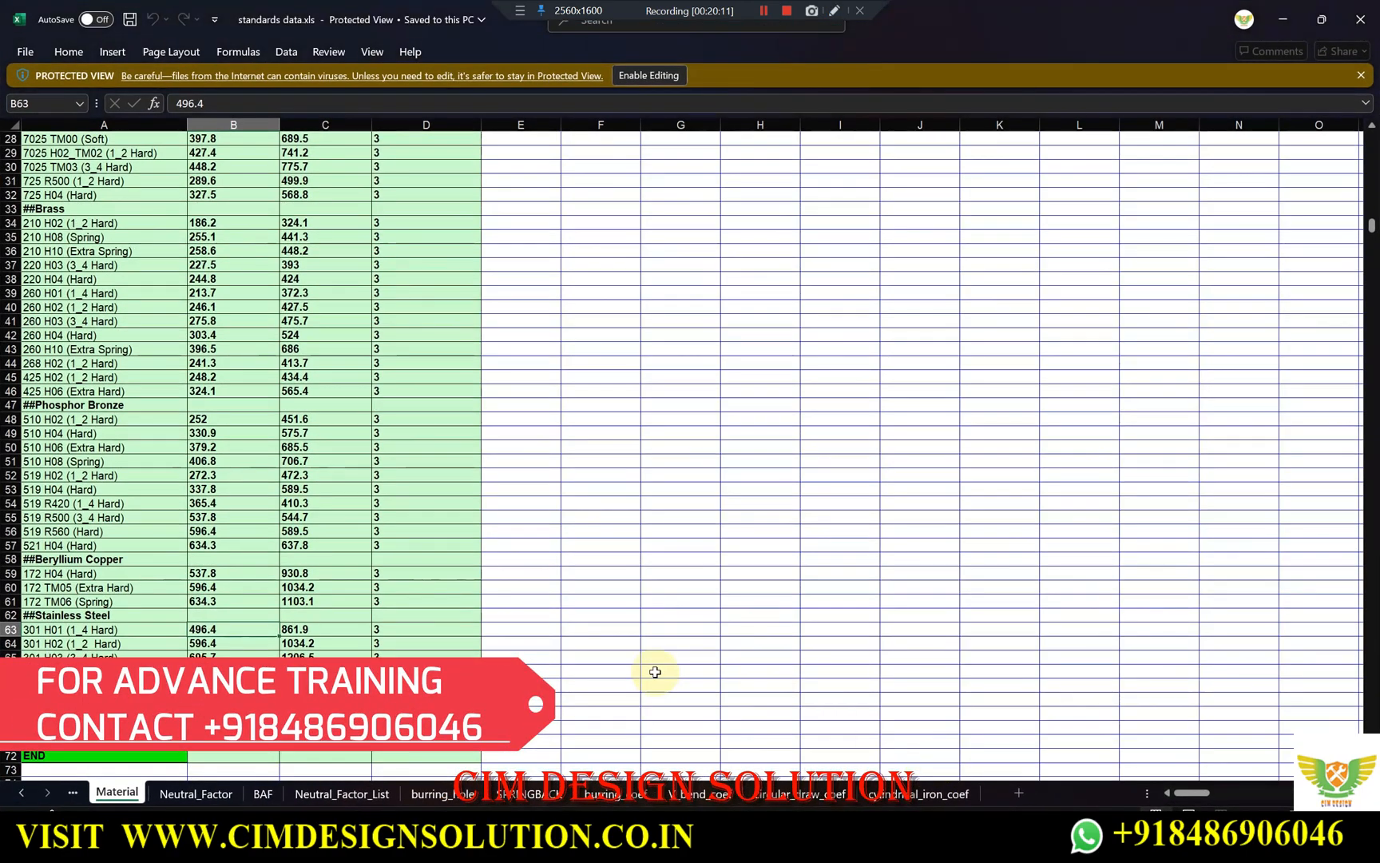
pyautogui.click(71, 630)
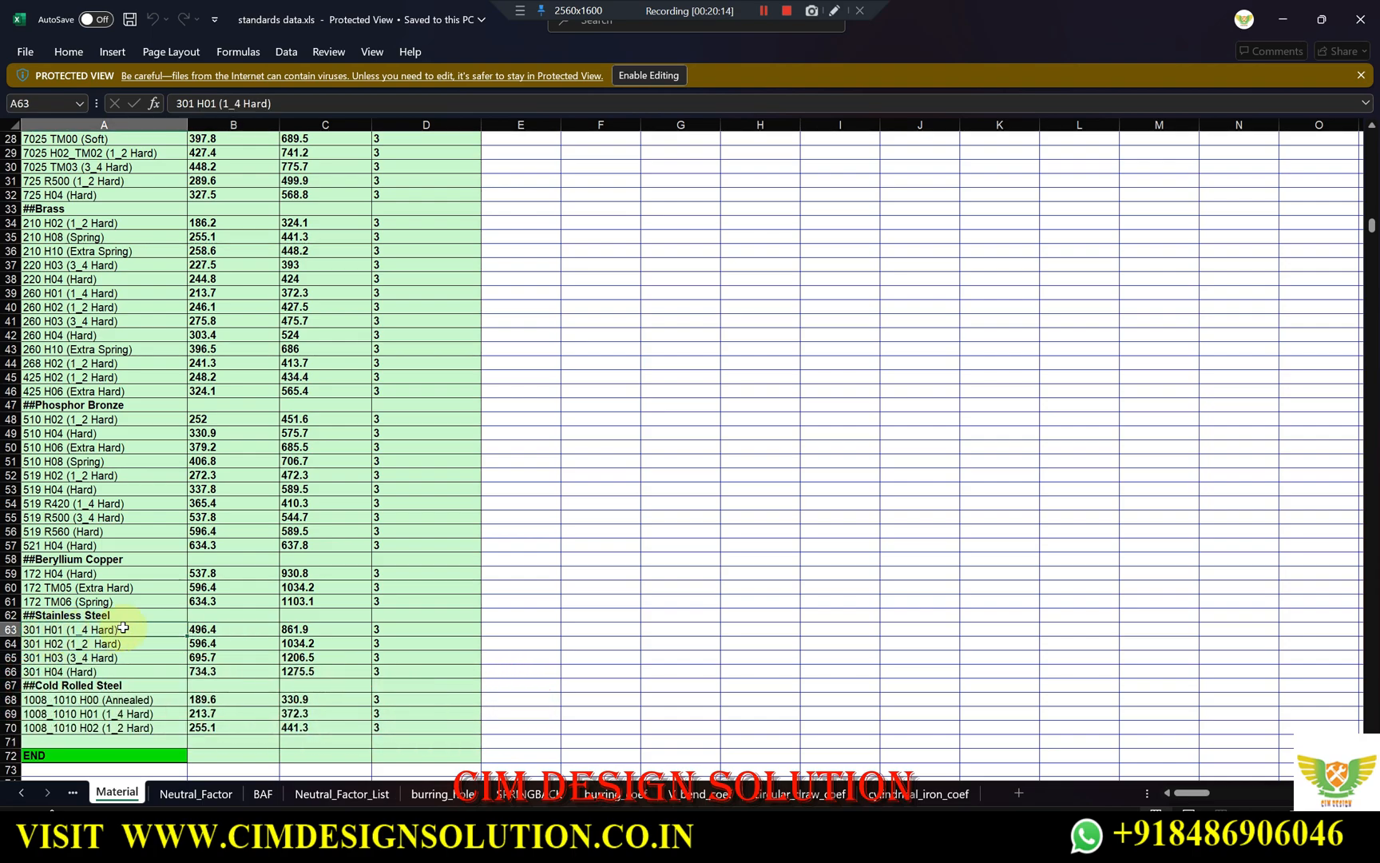
pyautogui.click(211, 630)
pyautogui.click(1282, 20)
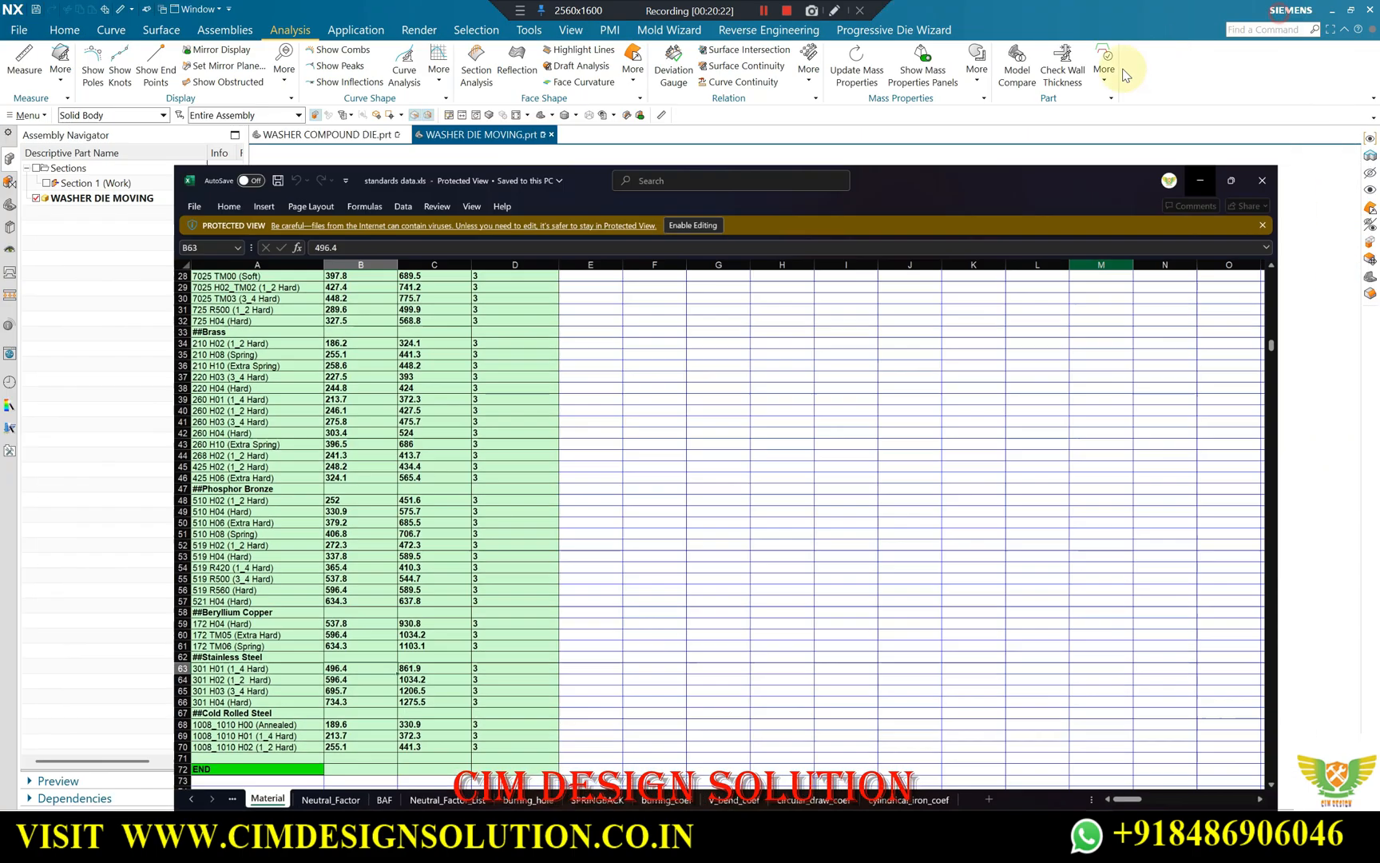
# Write the stainless steel calculation 1057.87 × 496.4 N/mm beside the punch, add mm² under it and strike out the cancelling units.
pyautogui.click(760, 16)
pyautogui.click(520, 11)
pyautogui.click(563, 30)
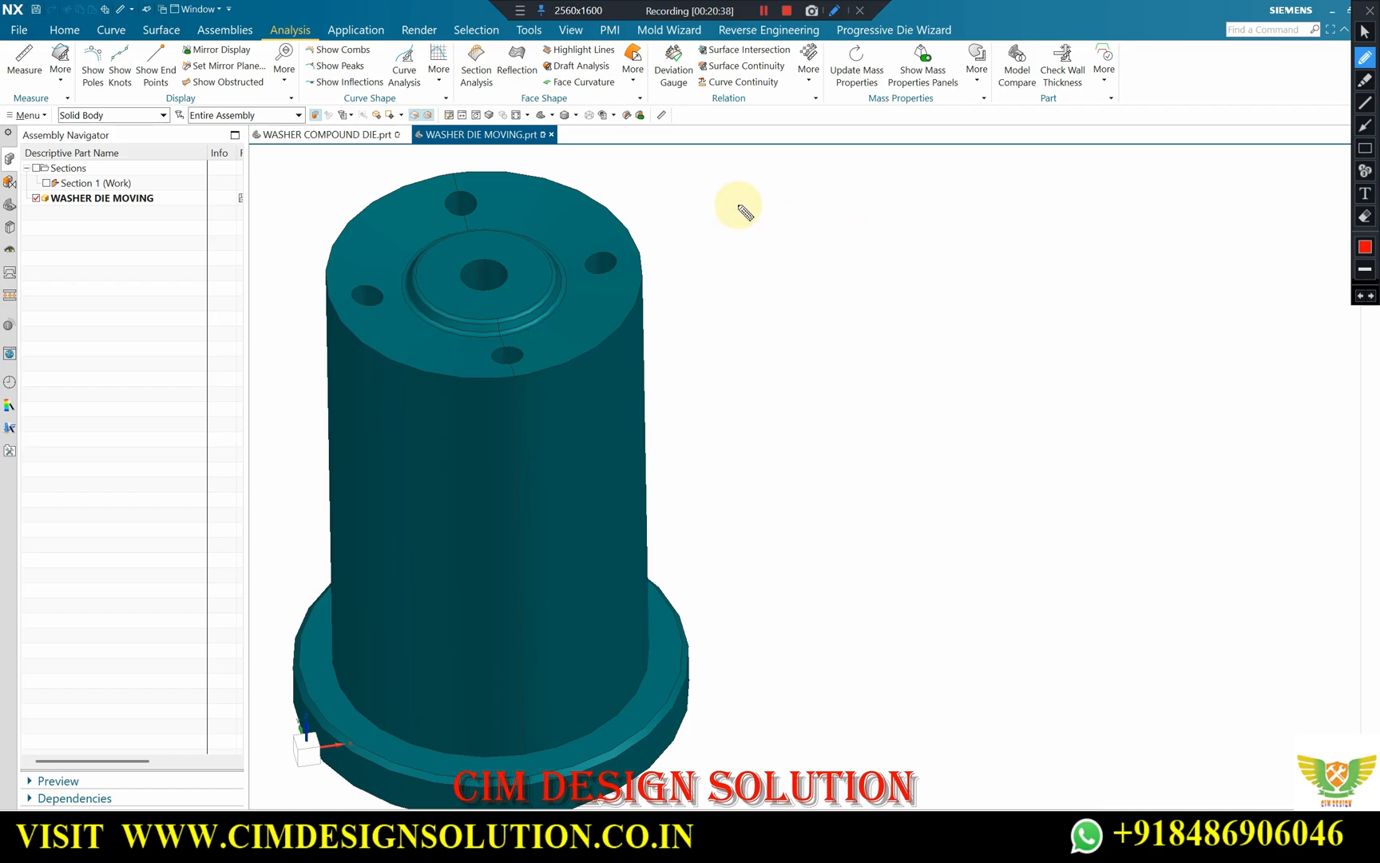
pyautogui.moveTo(732, 195)
pyautogui.mouseDown()
pyautogui.moveTo(724, 228)
pyautogui.moveTo(779, 201)
pyautogui.moveTo(768, 228)
pyautogui.moveTo(762, 219)
pyautogui.moveTo(816, 200)
pyautogui.moveTo(809, 233)
pyautogui.mouseUp()
pyautogui.click(854, 192)
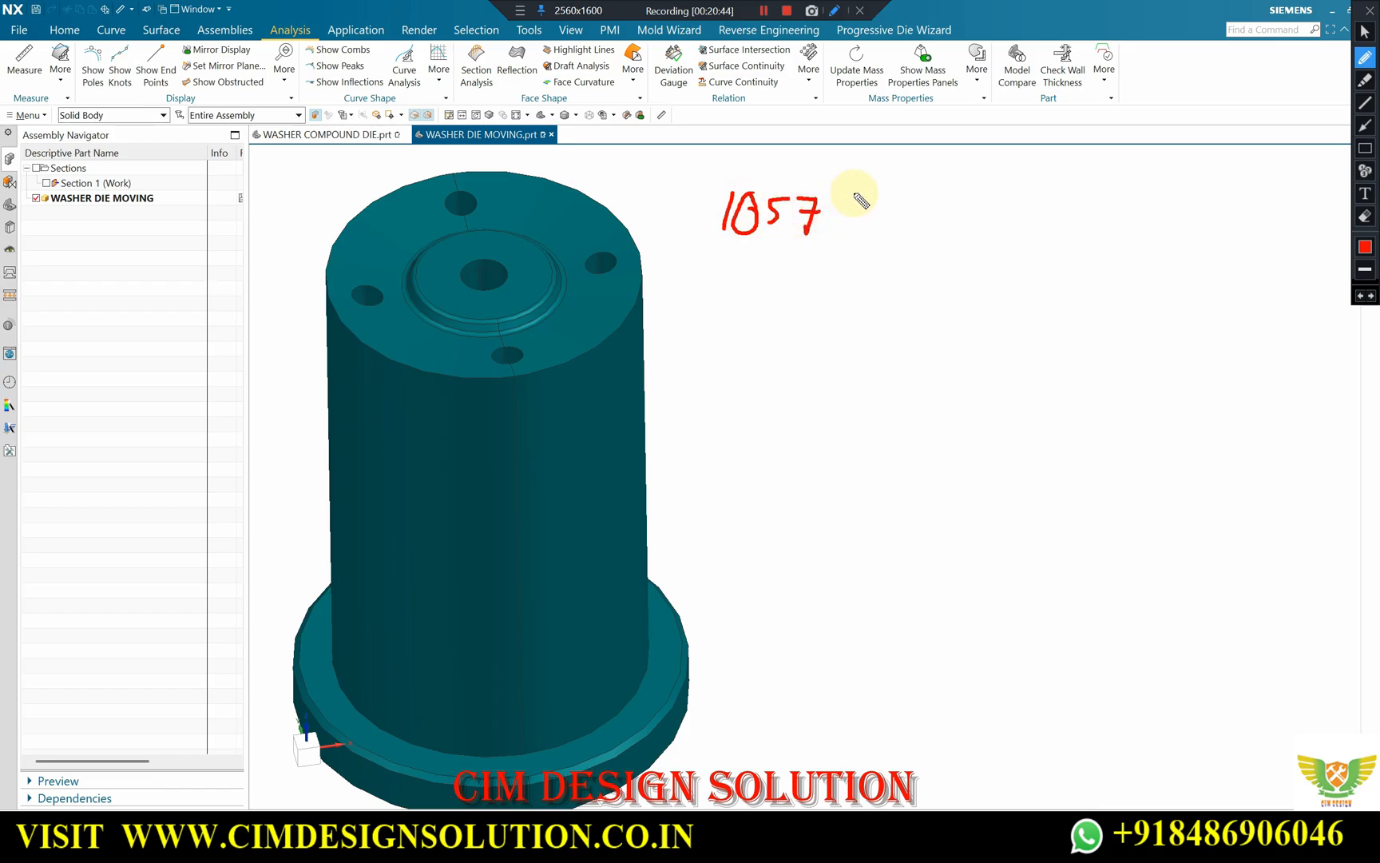
pyautogui.moveTo(887, 188); pyautogui.dragTo(886, 194)
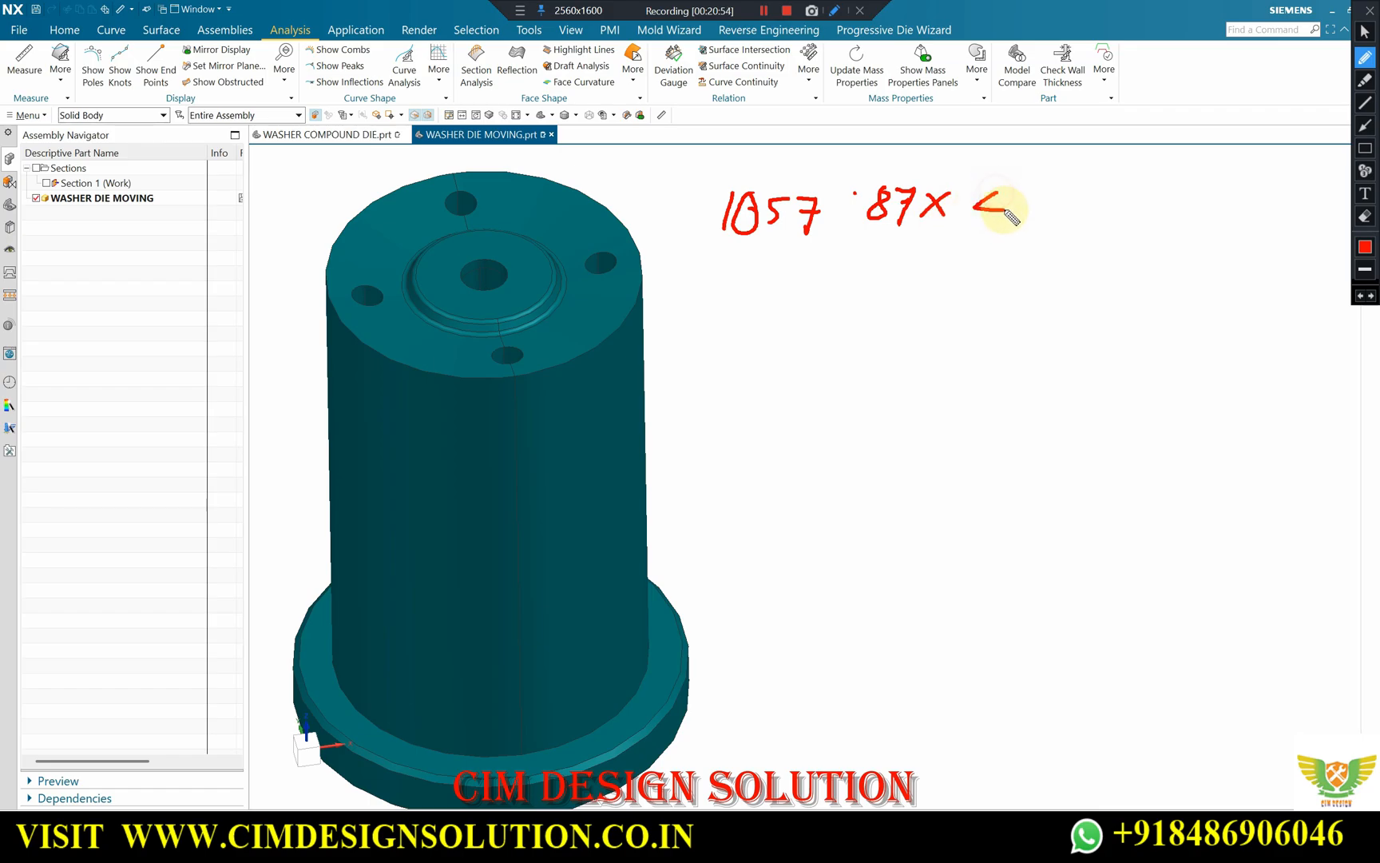
pyautogui.moveTo(1036, 200); pyautogui.dragTo(1036, 183)
pyautogui.click(1100, 182)
pyautogui.moveTo(1131, 186); pyautogui.dragTo(1129, 222)
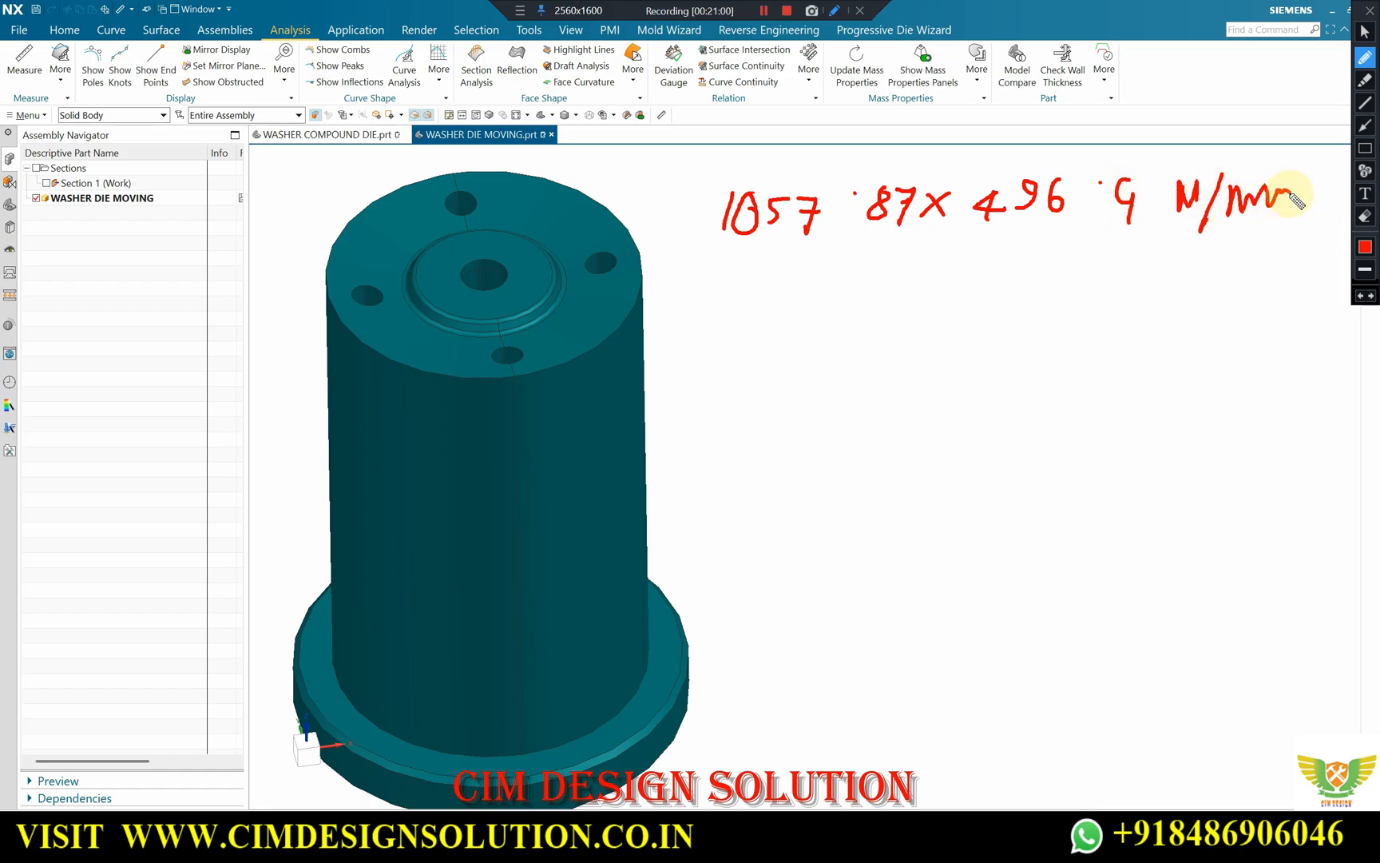
pyautogui.moveTo(984, 256)
pyautogui.mouseDown()
pyautogui.moveTo(1053, 249)
pyautogui.moveTo(1027, 281)
pyautogui.mouseUp()
pyautogui.moveTo(1087, 230); pyautogui.dragTo(1073, 246)
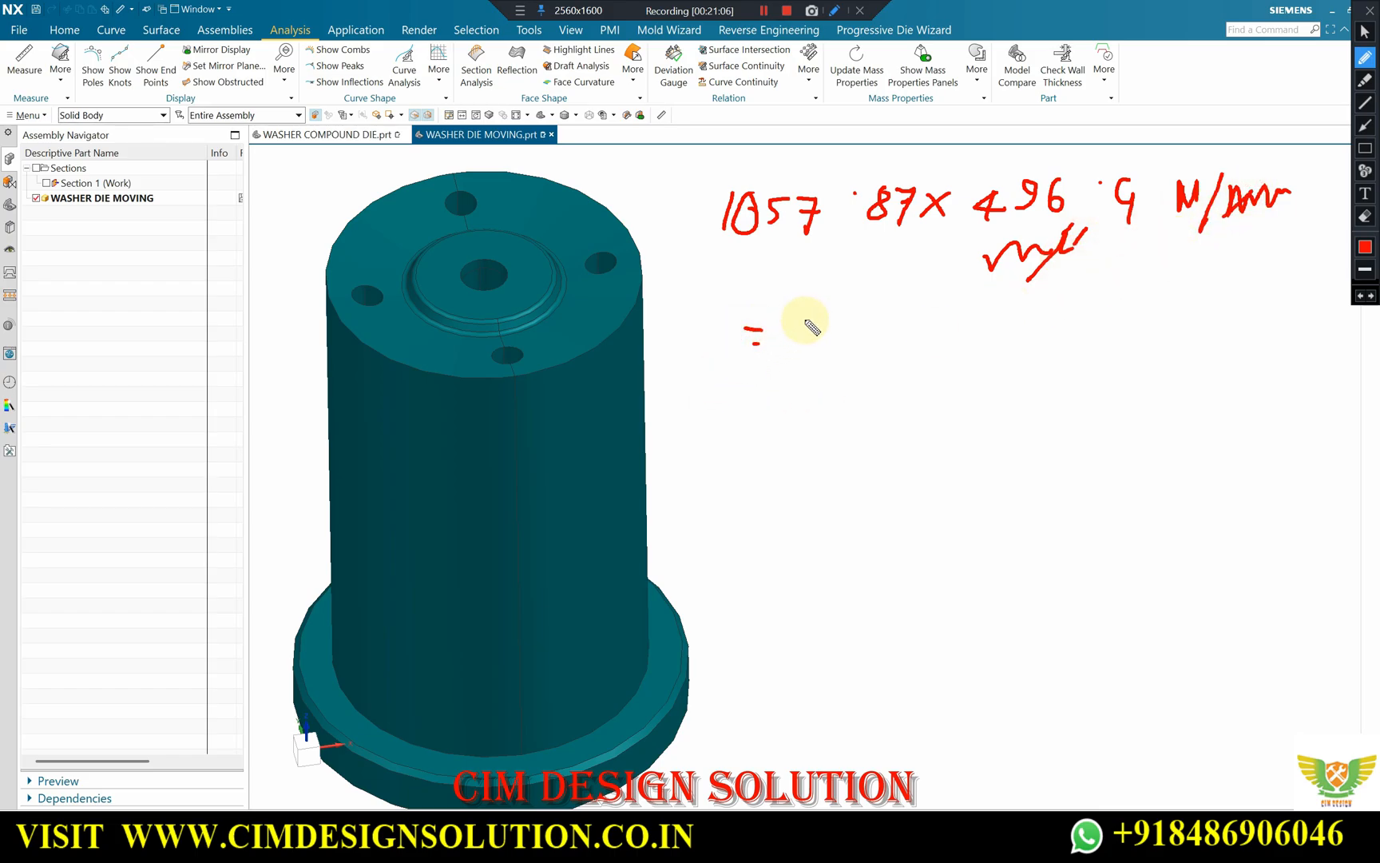
# Write the stainless steel shearing force result 5,25,126.66 N, then circle and underline the N.
pyautogui.moveTo(851, 330); pyautogui.dragTo(845, 346)
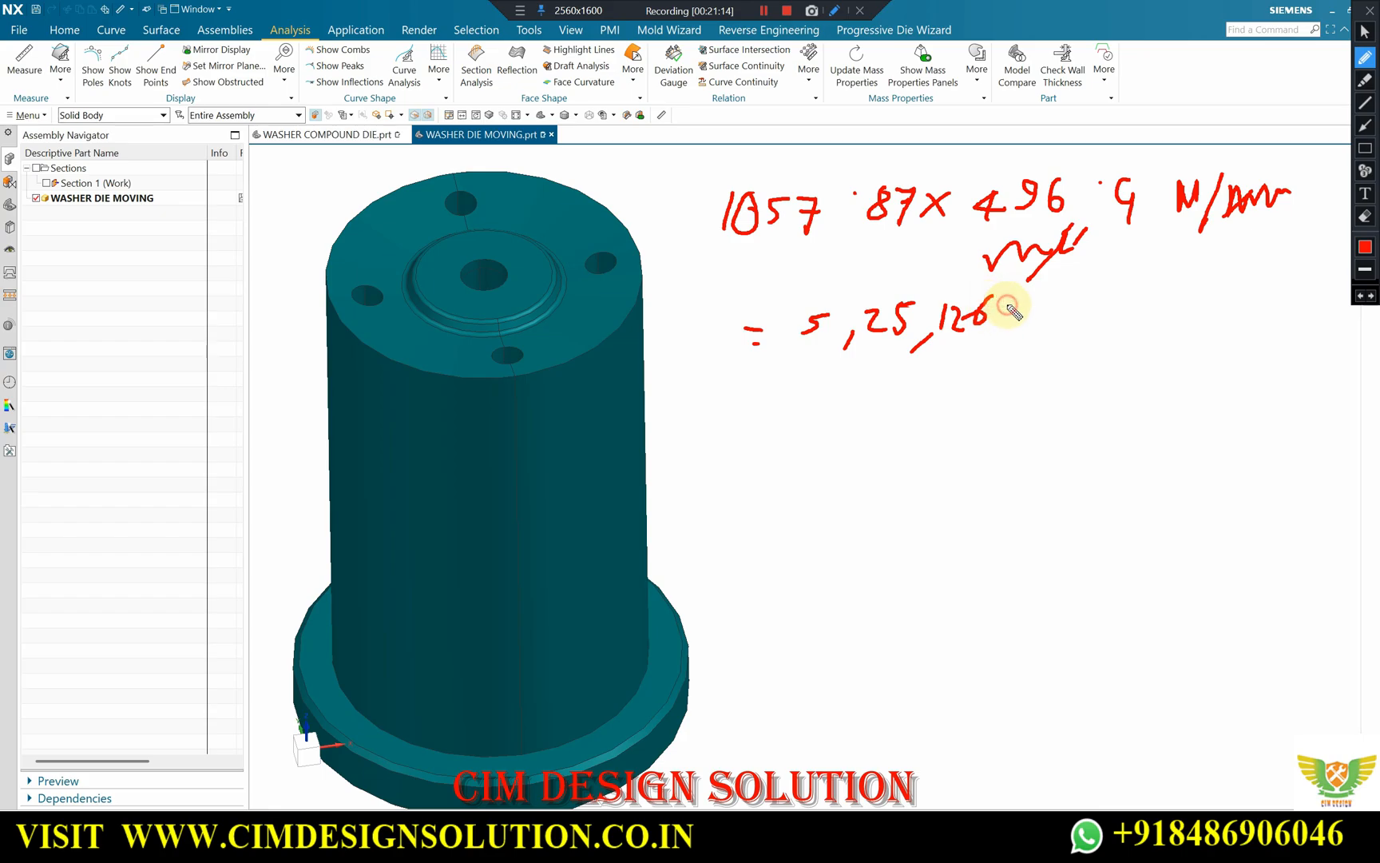
pyautogui.moveTo(1064, 305)
pyautogui.mouseDown()
pyautogui.moveTo(1053, 319)
pyautogui.moveTo(1113, 301)
pyautogui.mouseUp()
pyautogui.moveTo(1091, 370); pyautogui.dragTo(1172, 341)
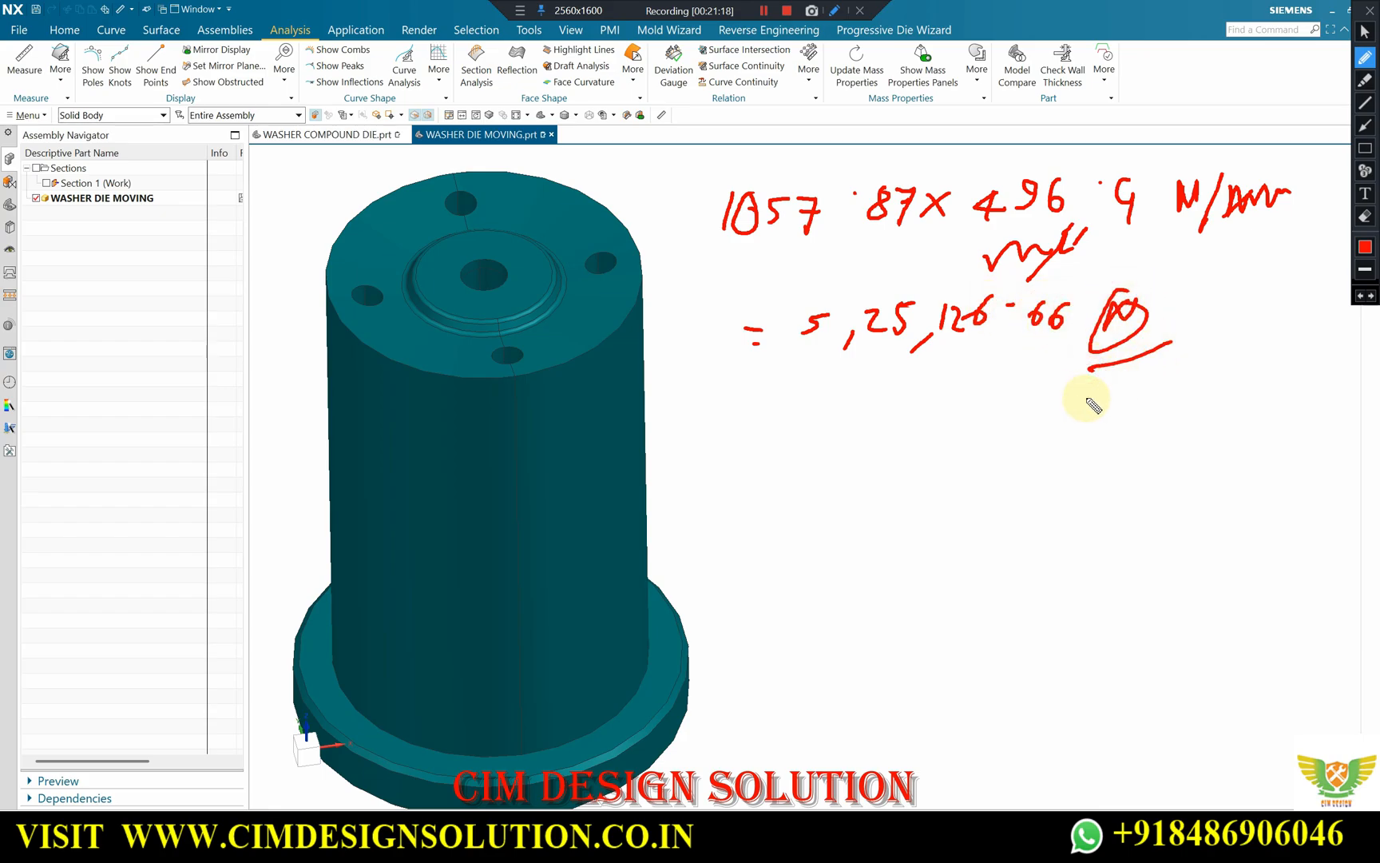
# Write the stainless steel tonnage result = 59 Ton below the newton value and underline it twice.
pyautogui.moveTo(745, 413); pyautogui.dragTo(774, 412)
pyautogui.moveTo(749, 426); pyautogui.dragTo(771, 424)
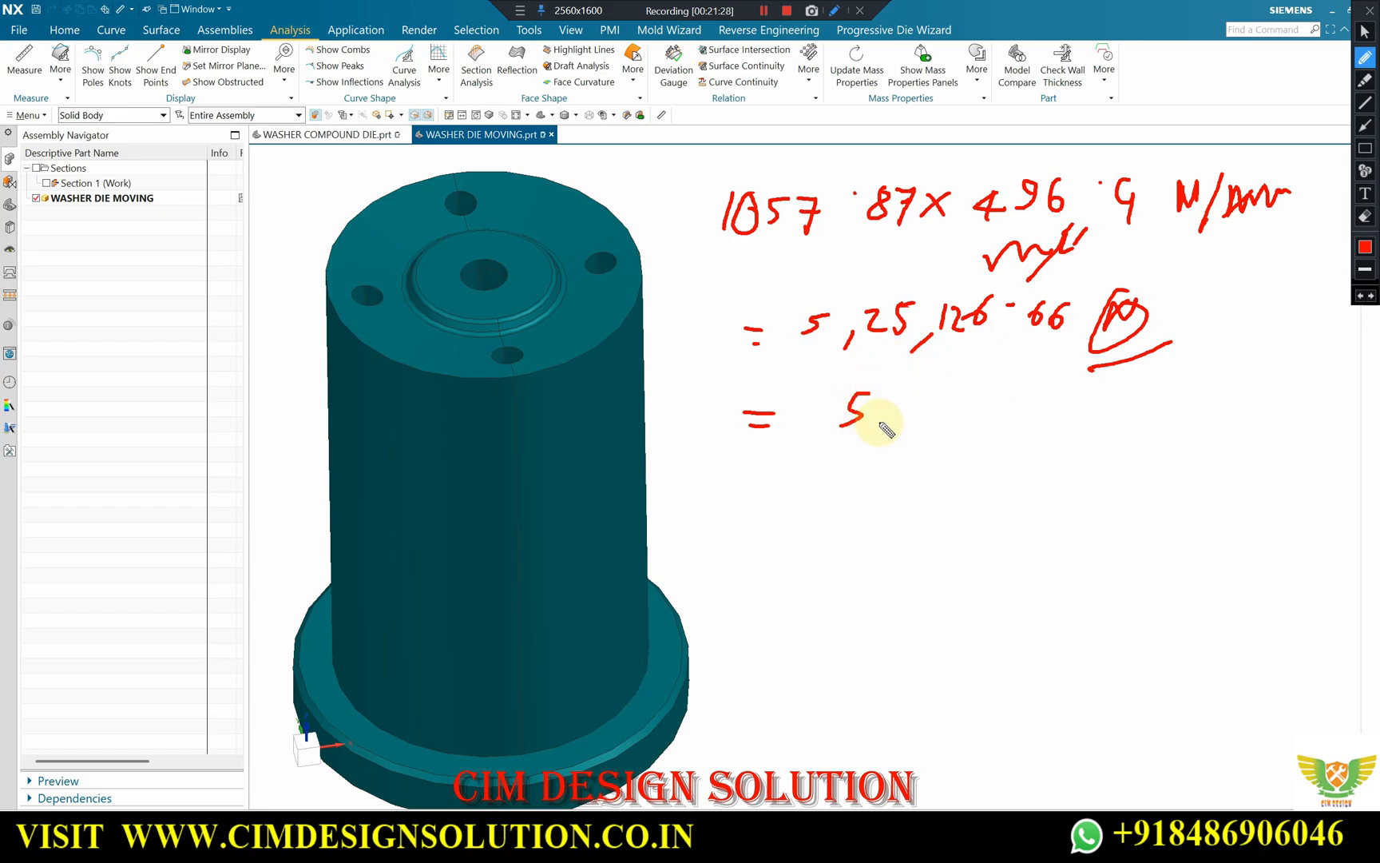
pyautogui.moveTo(896, 397); pyautogui.dragTo(882, 421)
pyautogui.moveTo(806, 400); pyautogui.dragTo(830, 407)
pyautogui.moveTo(922, 391)
pyautogui.mouseDown()
pyautogui.moveTo(958, 388)
pyautogui.moveTo(931, 419)
pyautogui.moveTo(997, 395)
pyautogui.moveTo(1021, 403)
pyautogui.mouseUp()
pyautogui.moveTo(1082, 426)
pyautogui.mouseDown()
pyautogui.moveTo(871, 459)
pyautogui.moveTo(1031, 459)
pyautogui.mouseUp()
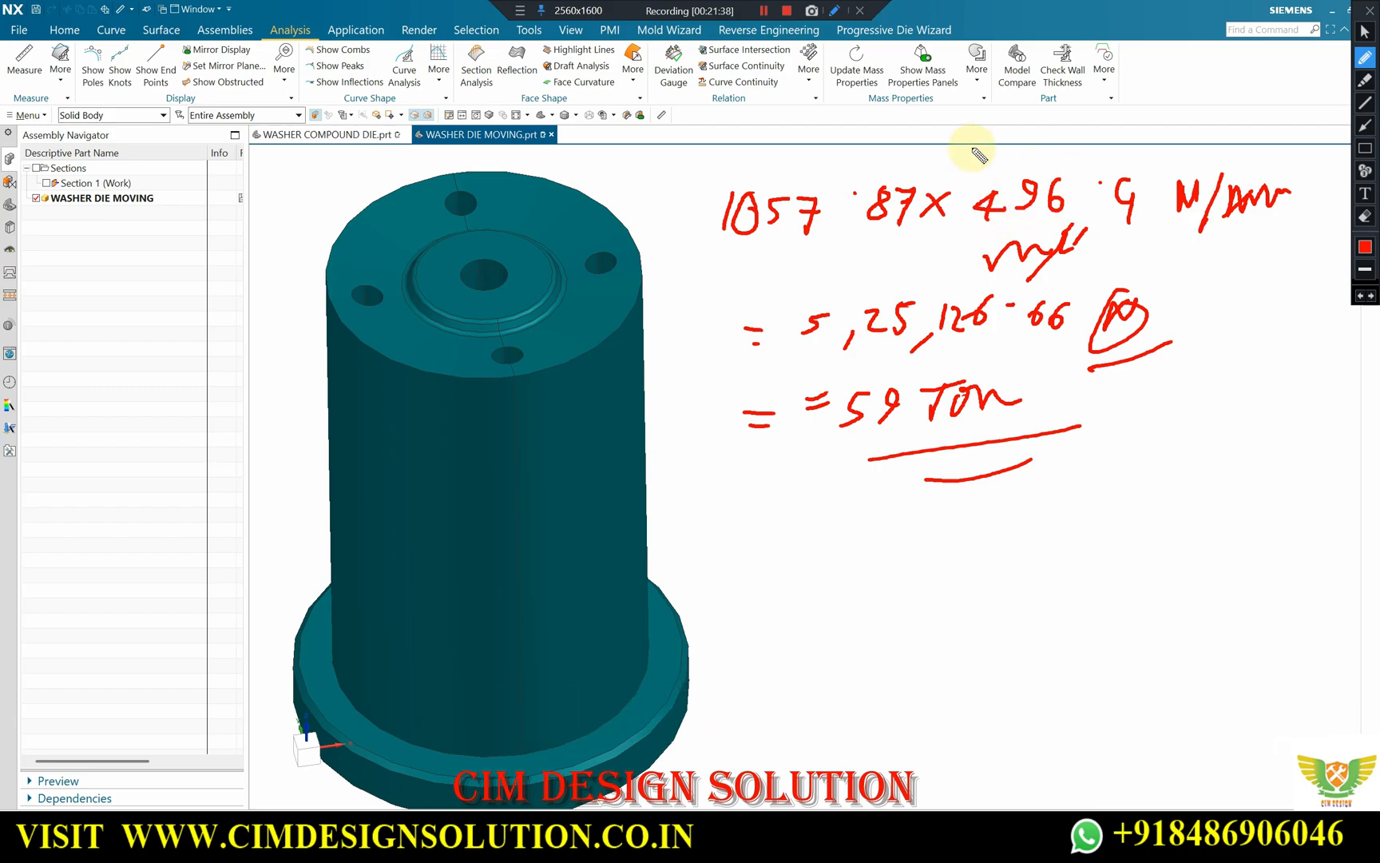
# Close the notes, switch to the WASHER COMPOUND DIE assembly and examine the stripper plate, strip and springs between the die halves.
pyautogui.click(1369, 9)
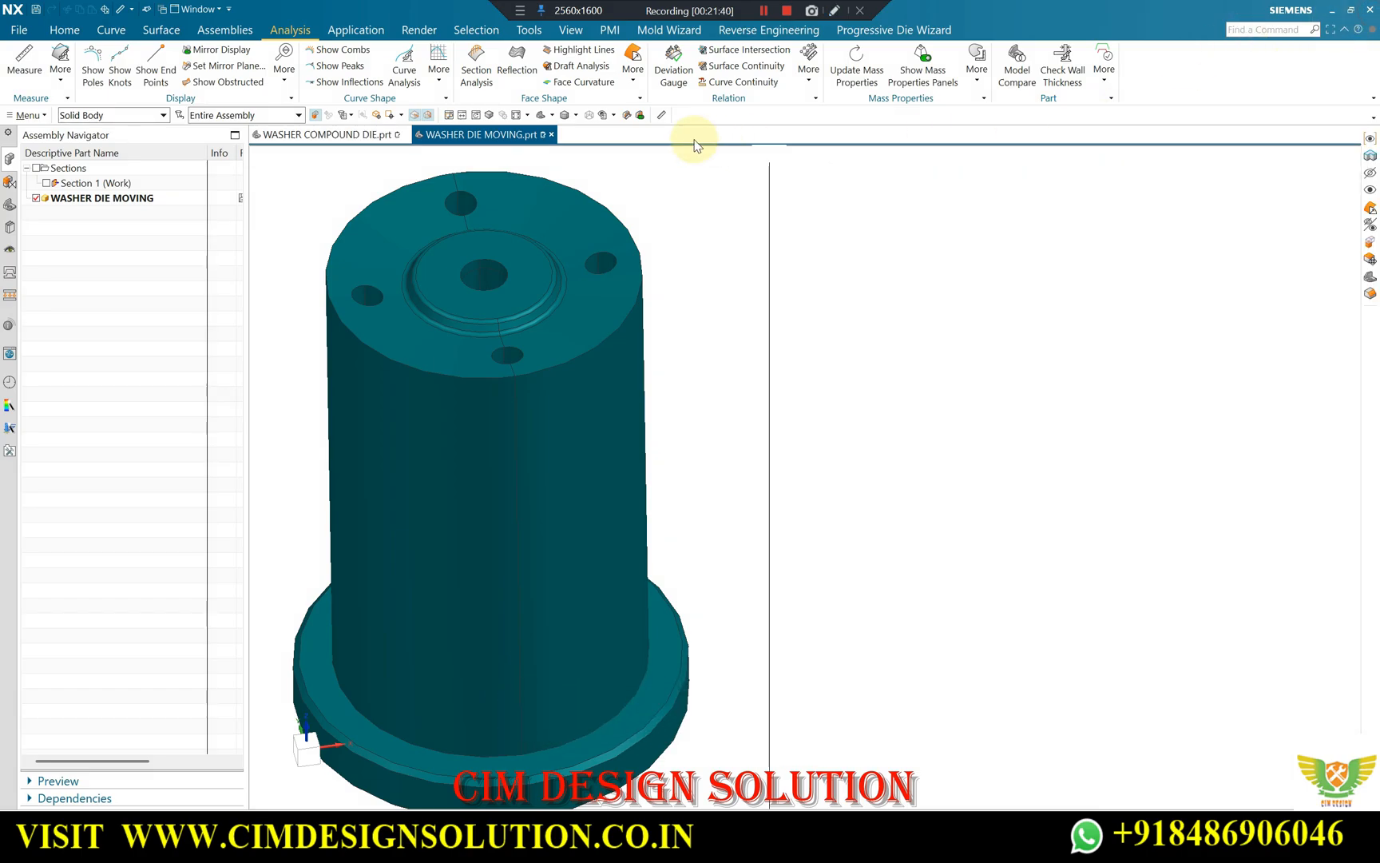
pyautogui.click(326, 134)
pyautogui.scroll(2, 749, 317)
pyautogui.moveTo(750, 318); pyautogui.dragTo(791, 376, button='middle')
pyautogui.scroll(2, 662, 285)
pyautogui.scroll(-1, 757, 299)
pyautogui.scroll(1, 709, 323)
pyautogui.scroll(4, 728, 311)
pyautogui.scroll(-1, 731, 309)
pyautogui.scroll(-1, 770, 341)
pyautogui.scroll(1, 791, 385)
pyautogui.scroll(1, 788, 333)
pyautogui.scroll(-1, 788, 333)
pyautogui.scroll(1, 823, 276)
pyautogui.scroll(-1, 835, 254)
pyautogui.scroll(1, 804, 354)
pyautogui.scroll(5, 822, 401)
pyautogui.scroll(-2, 800, 287)
pyautogui.moveTo(800, 287); pyautogui.dragTo(608, 351, button='middle')
pyautogui.scroll(2, 805, 299)
pyautogui.scroll(-2, 798, 297)
pyautogui.scroll(-2, 798, 297)
pyautogui.scroll(1, 703, 364)
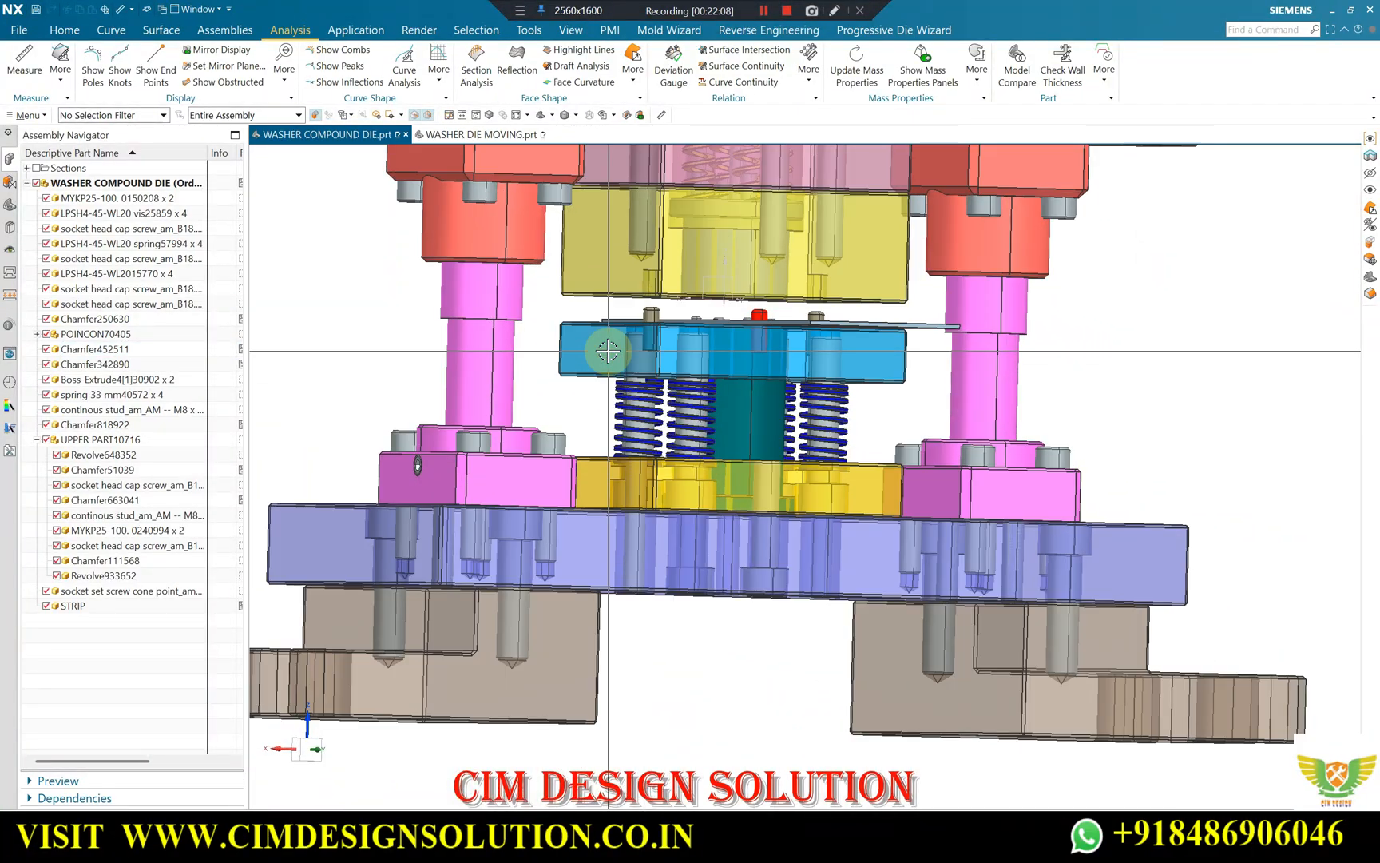
pyautogui.scroll(-2, 601, 357)
pyautogui.scroll(2, 595, 357)
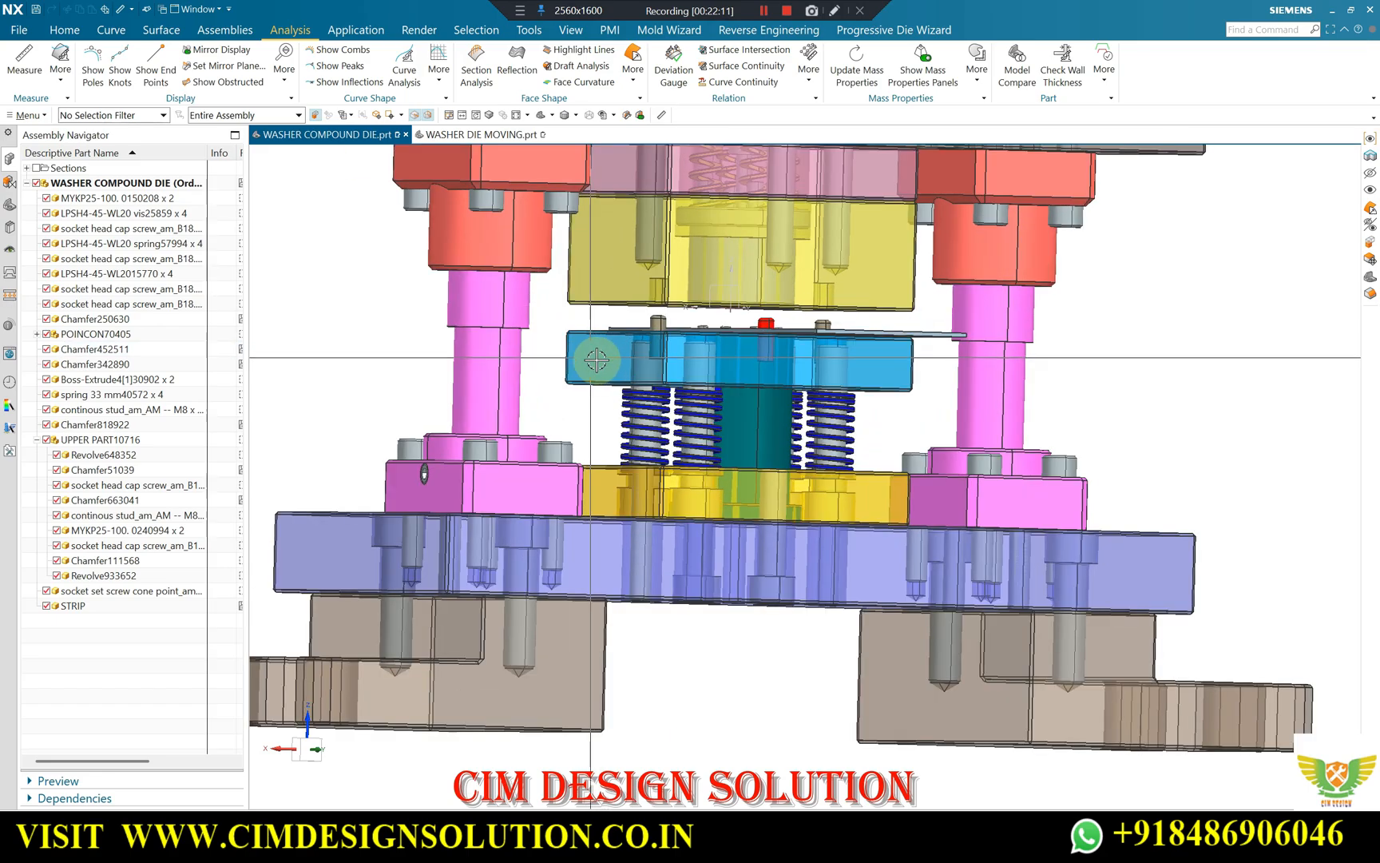
pyautogui.scroll(-2, 749, 351)
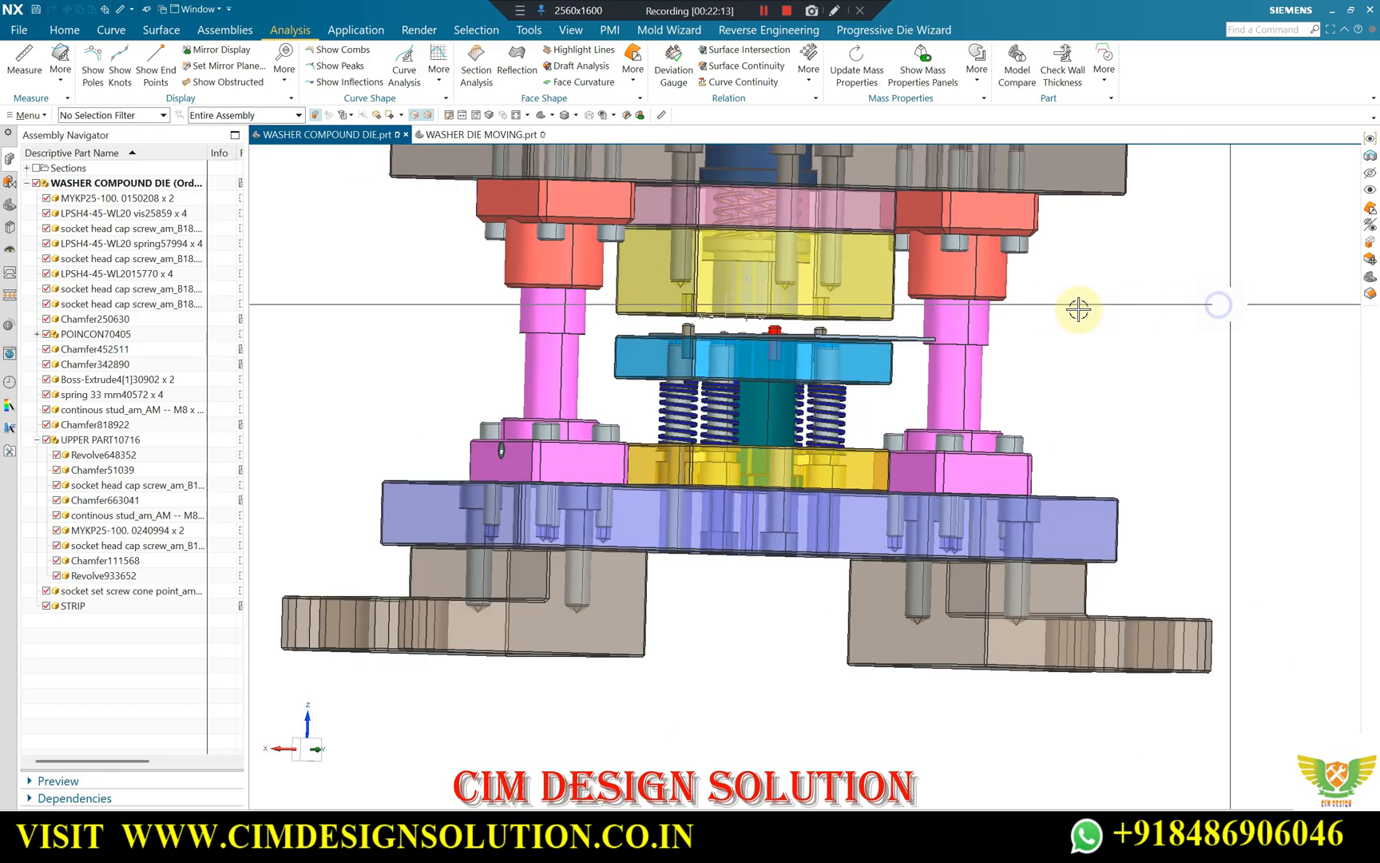
# Examine the springs below the blue stripper plate and those inside the upper die block in a straight front view.
pyautogui.press('F8')
pyautogui.scroll(4, 787, 320)
pyautogui.scroll(1, 787, 320)
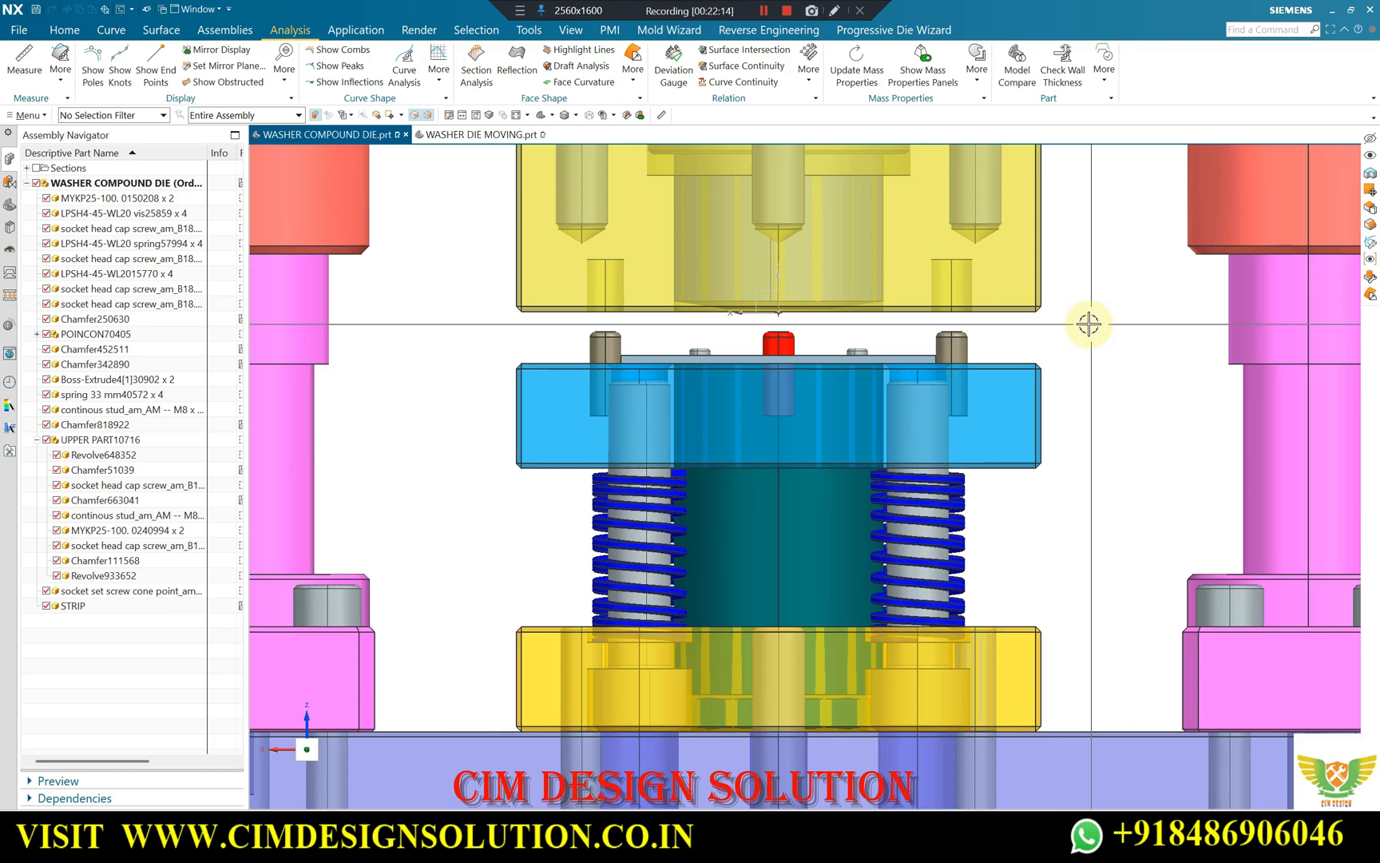
pyautogui.scroll(-1, 709, 449)
pyautogui.scroll(1, 907, 421)
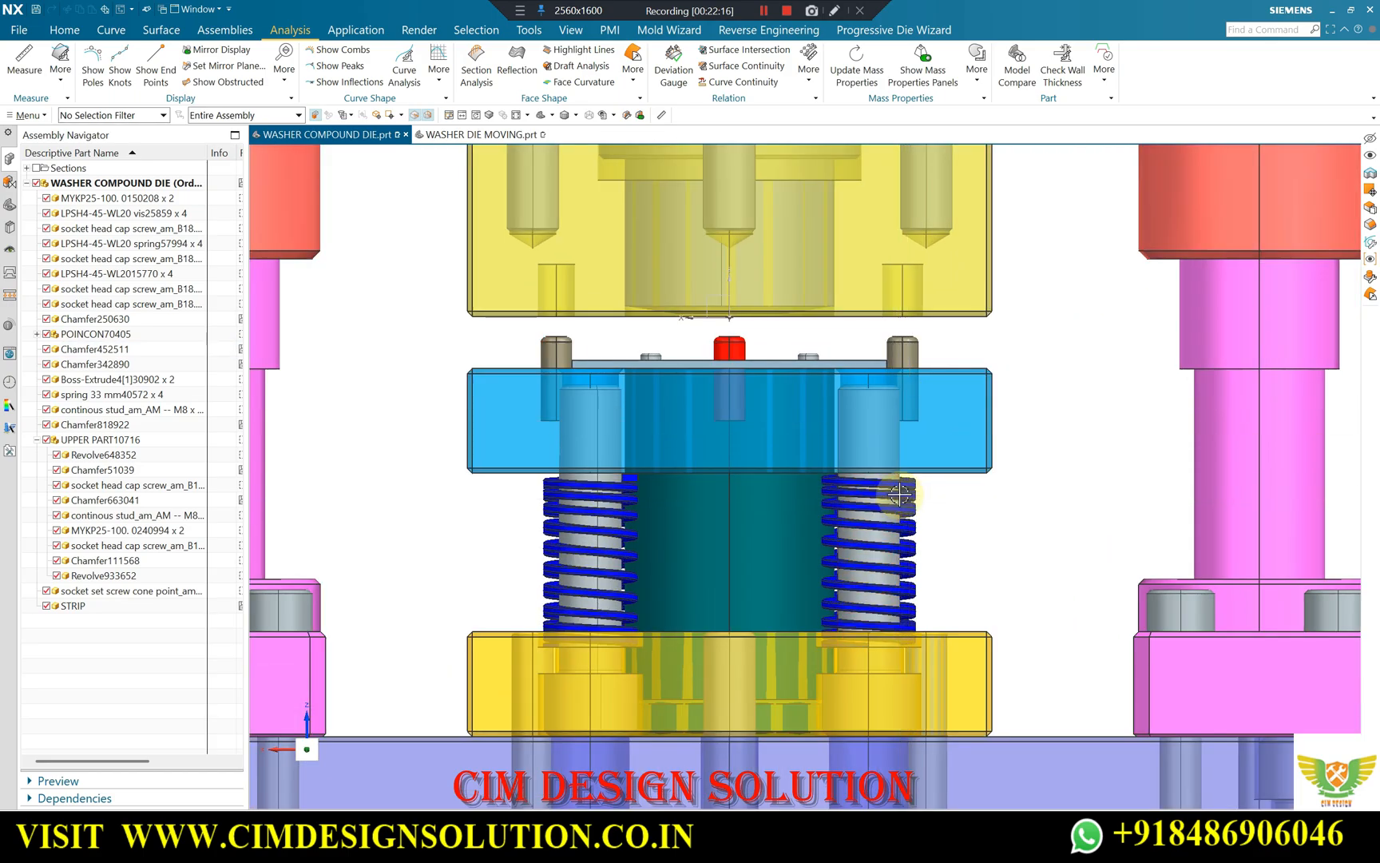
pyautogui.scroll(2, 893, 497)
pyautogui.scroll(1, 911, 496)
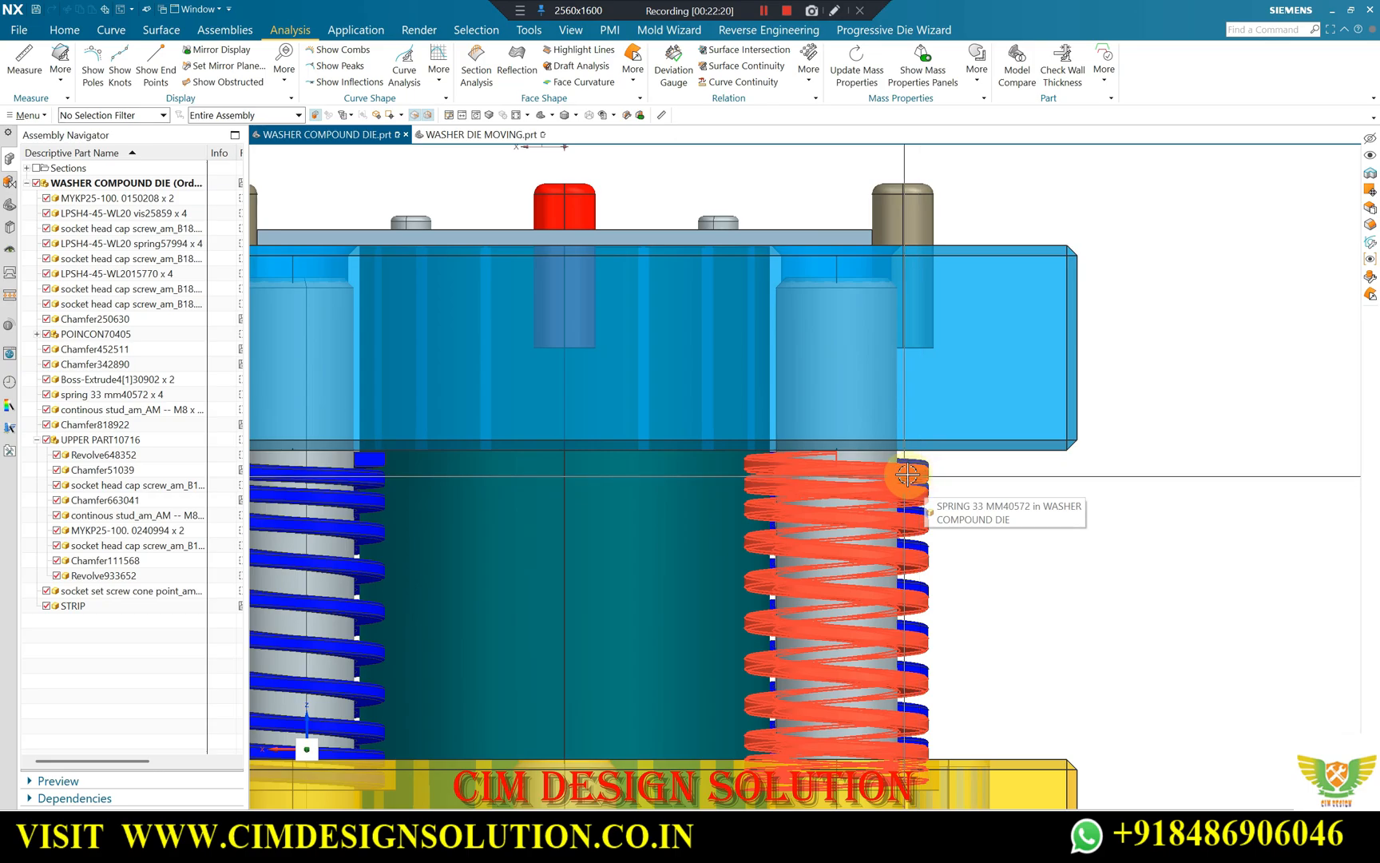
pyautogui.scroll(-4, 911, 476)
pyautogui.scroll(2, 845, 271)
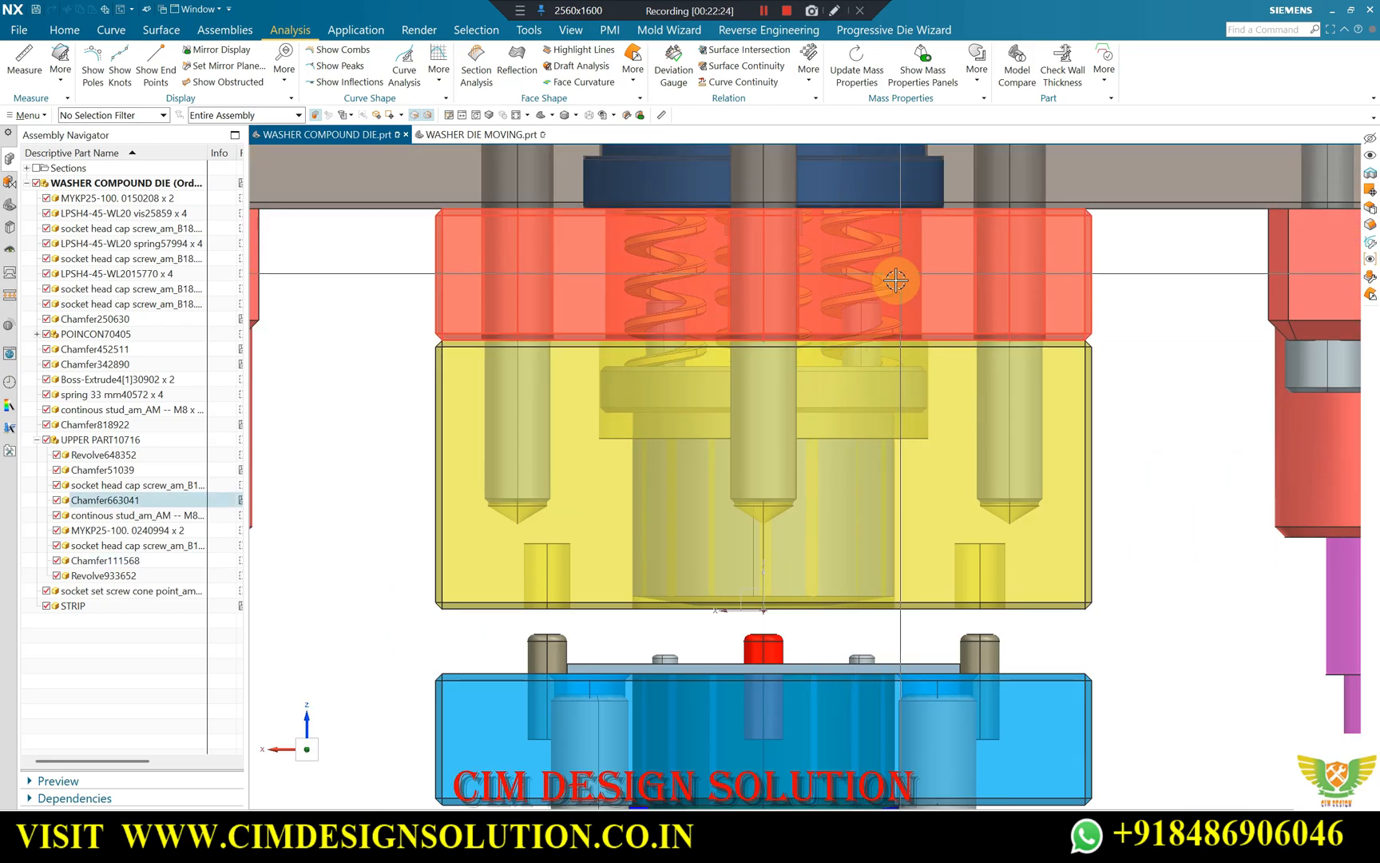
# Examine the complete compound die assembly from several oblique angles, including the strip, guide pillars and upper and lower plates.
pyautogui.scroll(-4, 806, 287)
pyautogui.moveTo(814, 279); pyautogui.dragTo(820, 258, button='middle')
pyautogui.moveTo(731, 407)
pyautogui.mouseDown(button='middle')
pyautogui.moveTo(780, 369)
pyautogui.moveTo(705, 403)
pyautogui.mouseUp(button='middle')
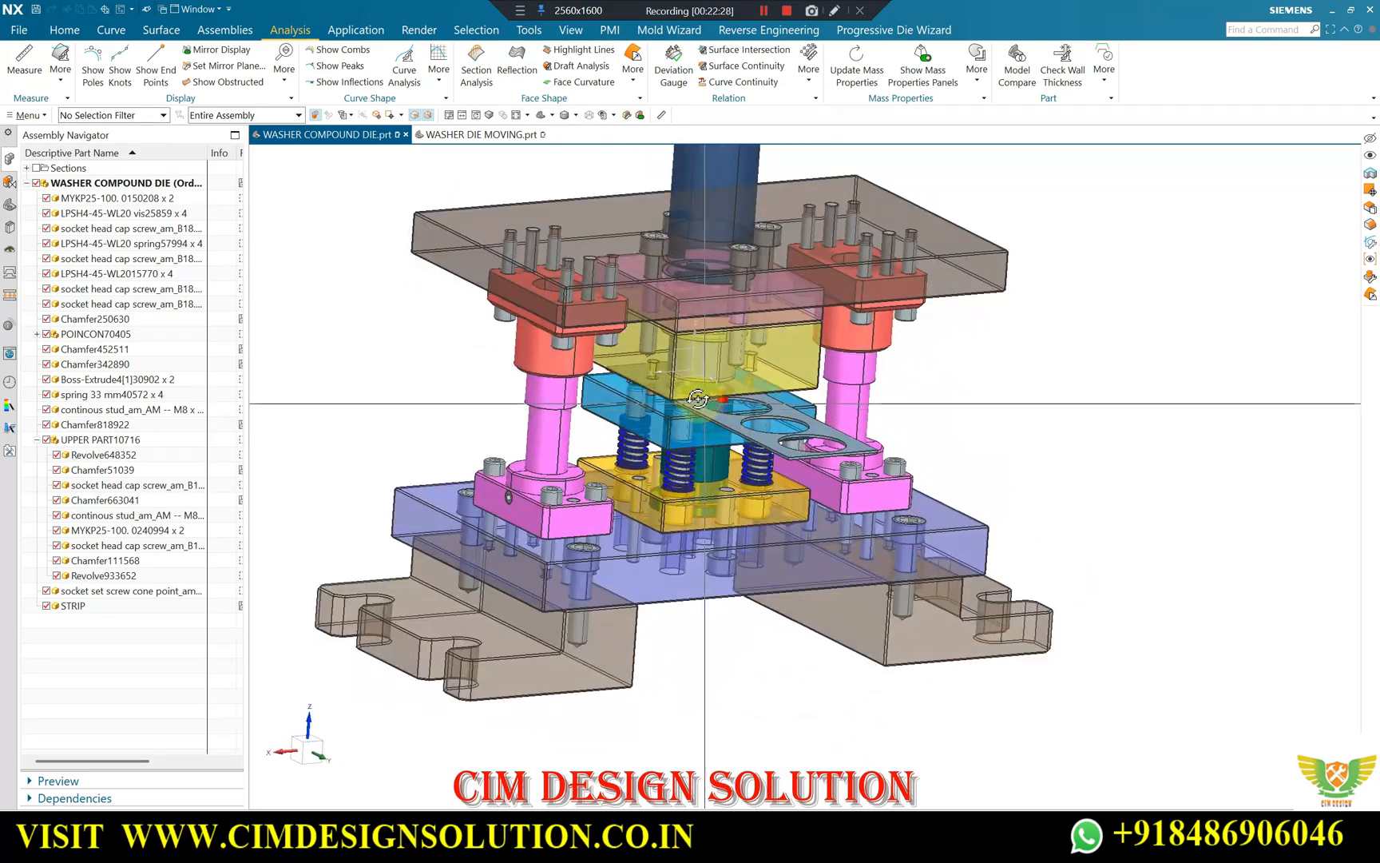
pyautogui.moveTo(765, 357); pyautogui.dragTo(719, 366, button='middle')
pyautogui.scroll(4, 736, 360)
pyautogui.scroll(-2, 740, 359)
pyautogui.scroll(2, 740, 359)
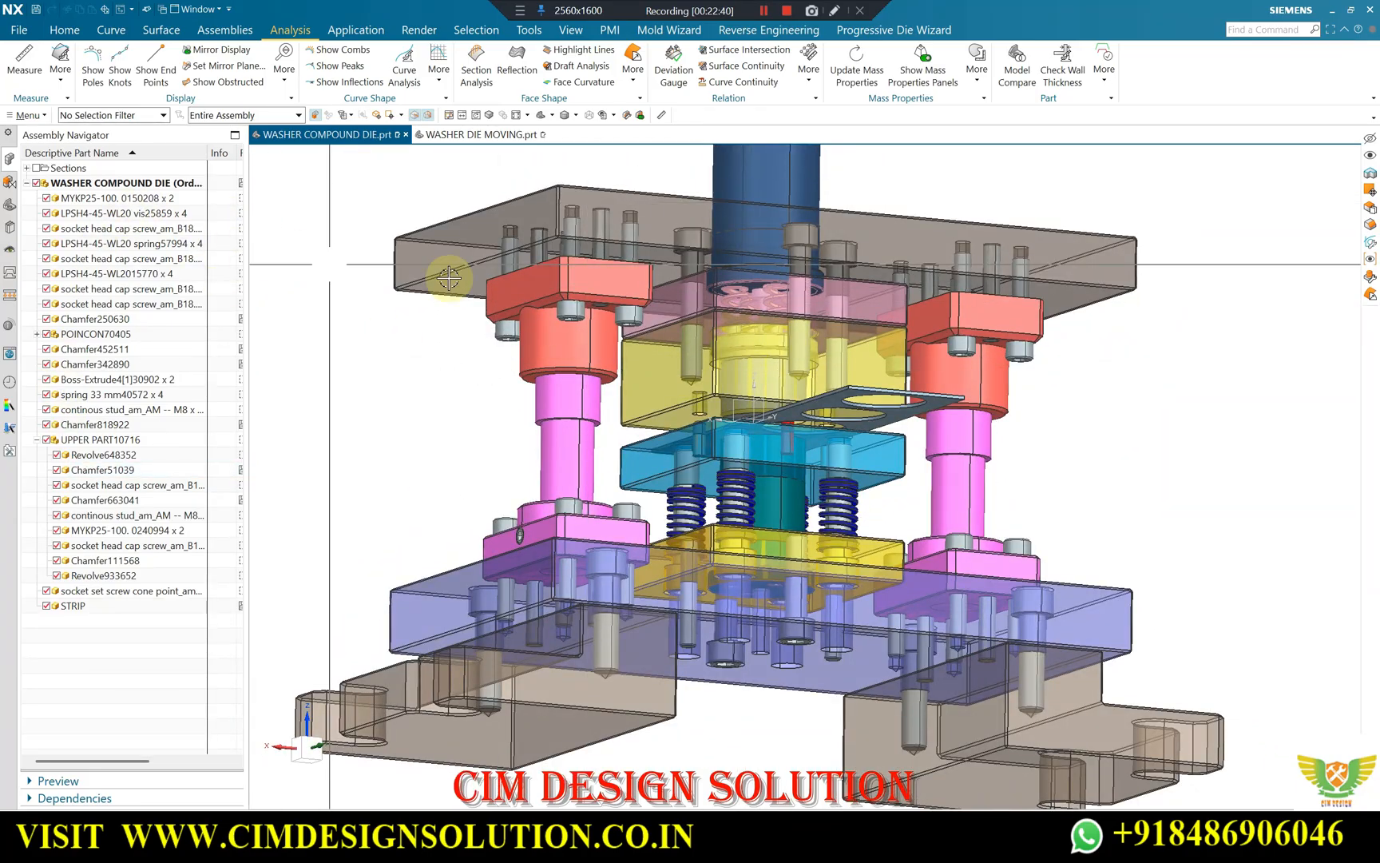
pyautogui.scroll(-2, 556, 259)
pyautogui.scroll(4, 556, 259)
pyautogui.moveTo(557, 259); pyautogui.dragTo(671, 282, button='middle')
pyautogui.scroll(-2, 556, 267)
pyautogui.scroll(2, 652, 301)
pyautogui.scroll(-2, 903, 344)
pyautogui.scroll(2, 837, 330)
pyautogui.moveTo(823, 329); pyautogui.dragTo(822, 296, button='middle')
pyautogui.scroll(-2, 823, 295)
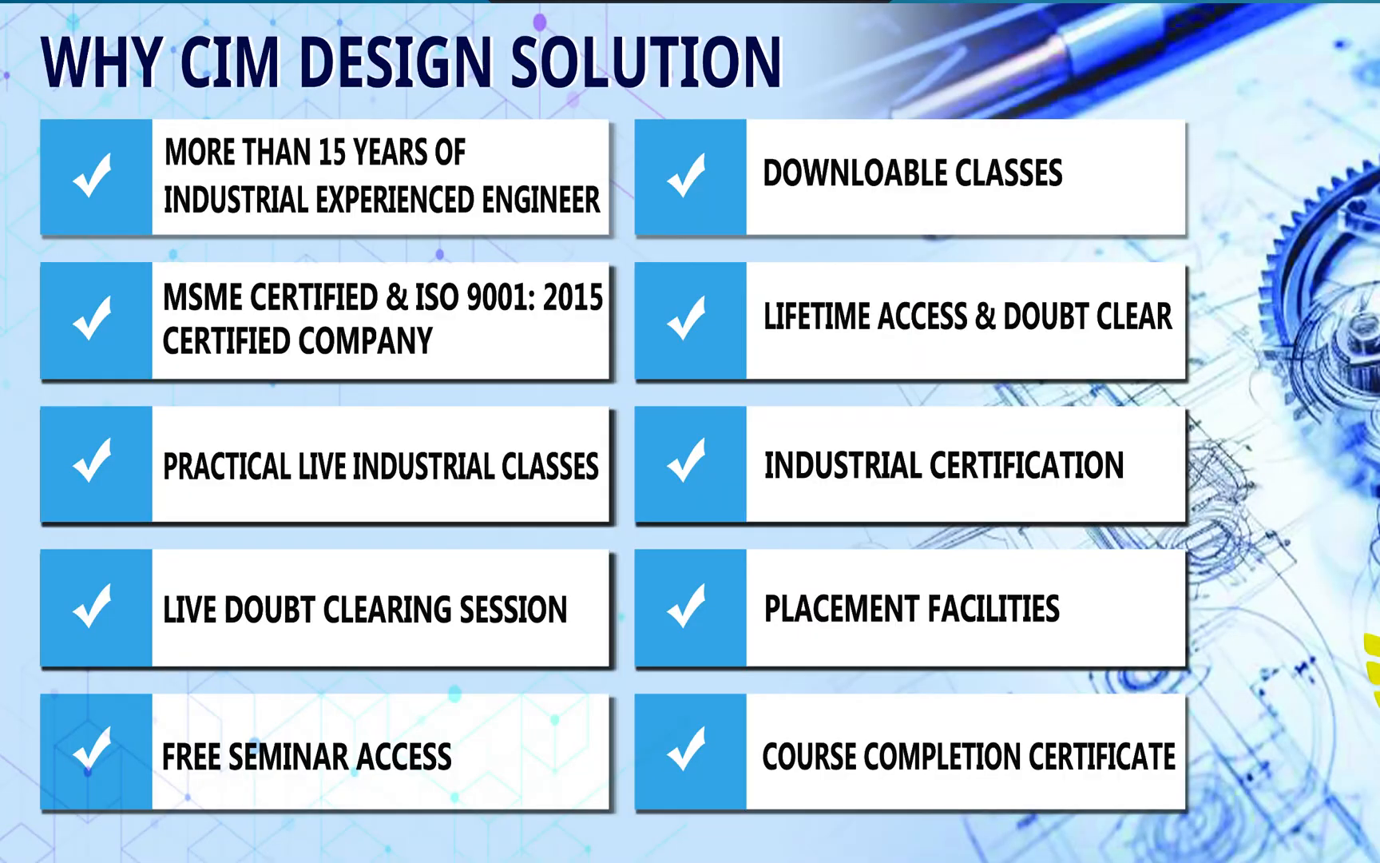